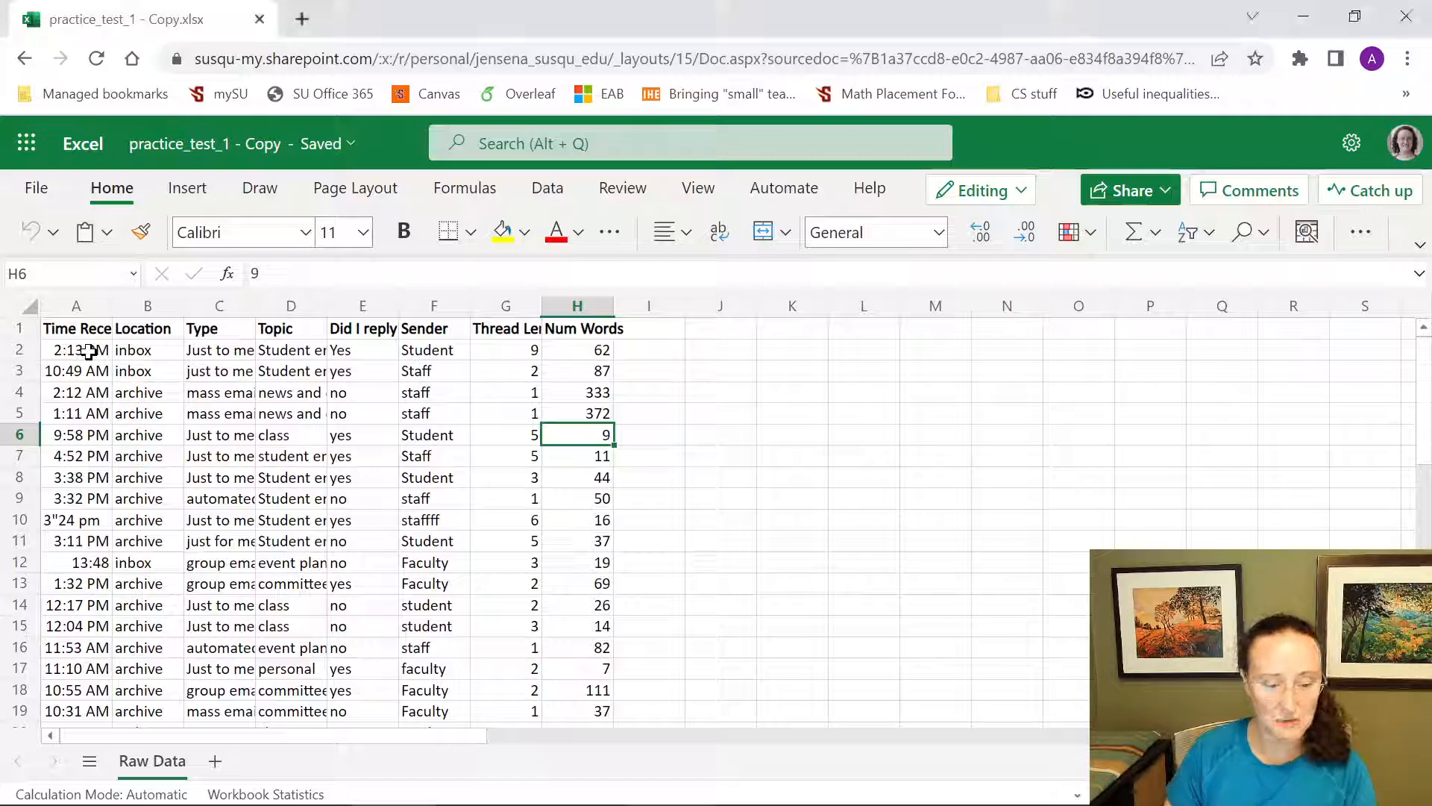
Review the first email record's entries in each column from Time Received to Num Words.
left_click(87, 351)
left_click(159, 351)
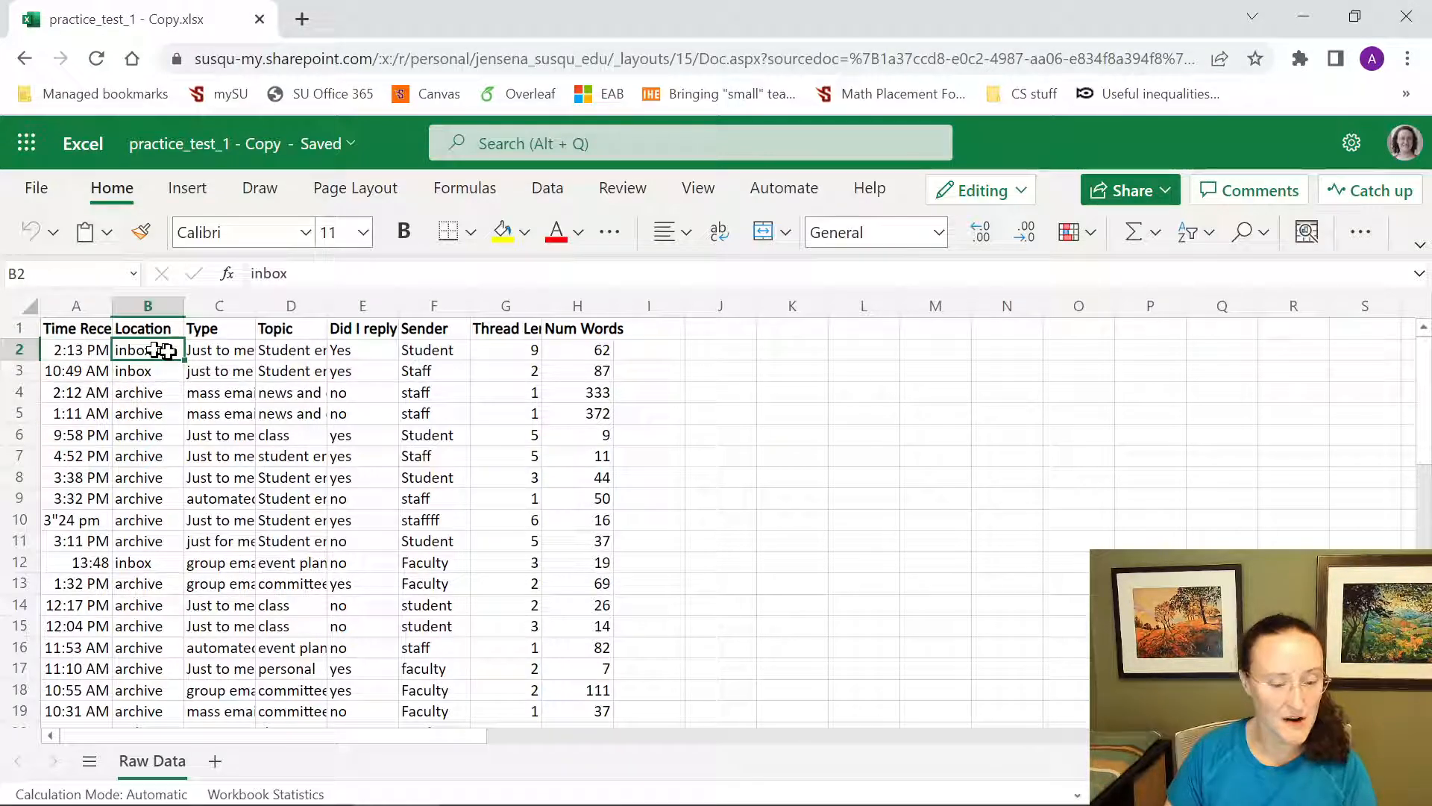
left_click(227, 349)
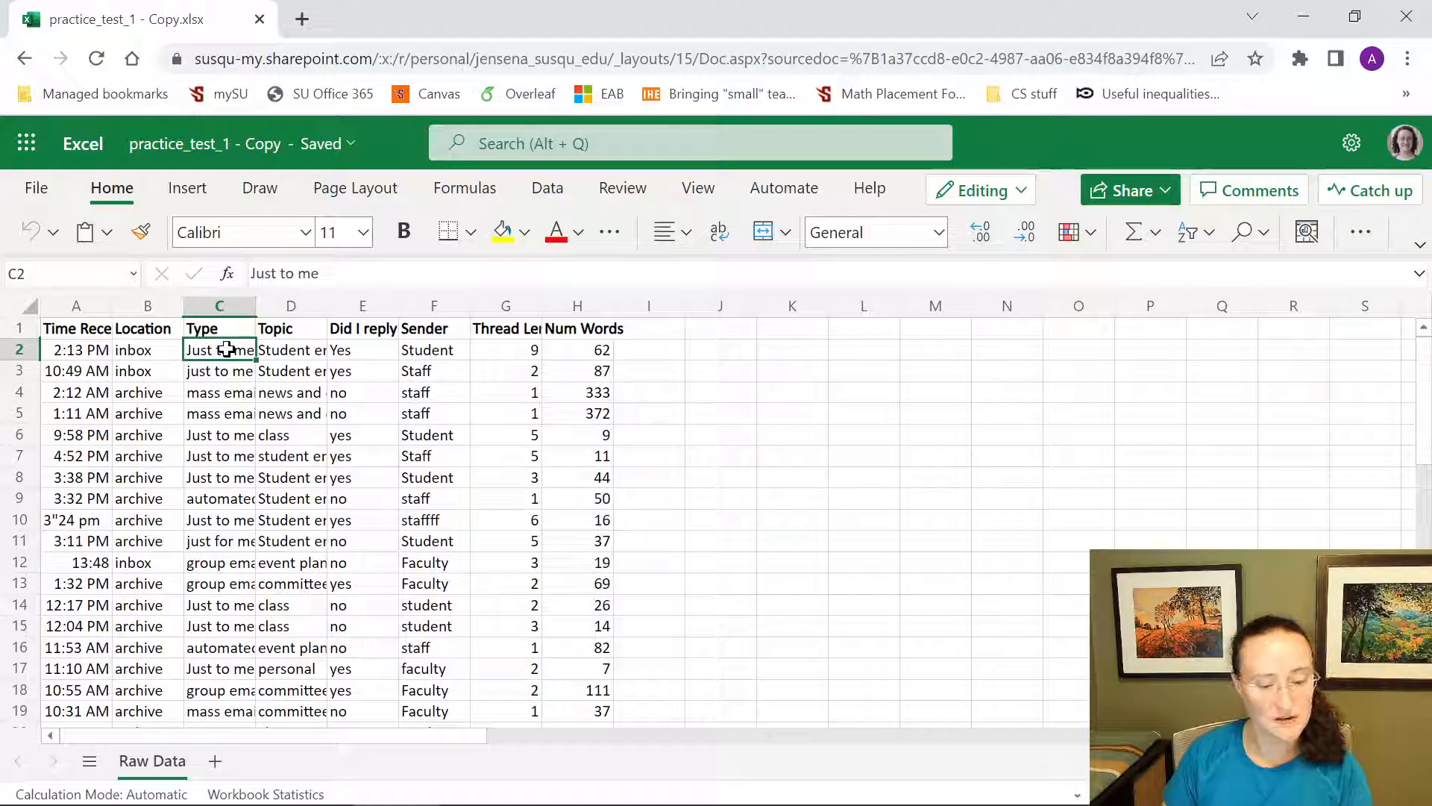
left_click(281, 350)
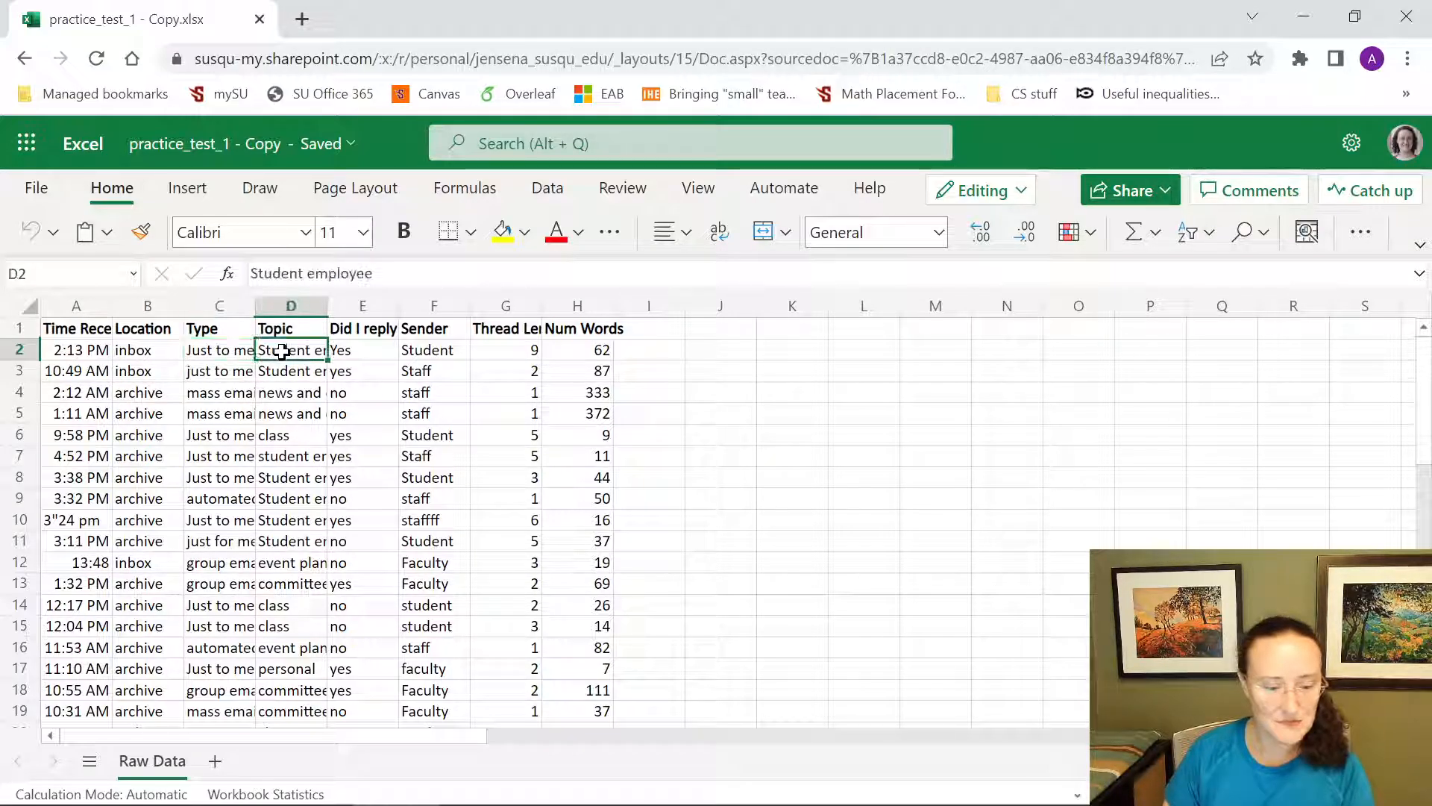
left_click(344, 352)
left_click(457, 349)
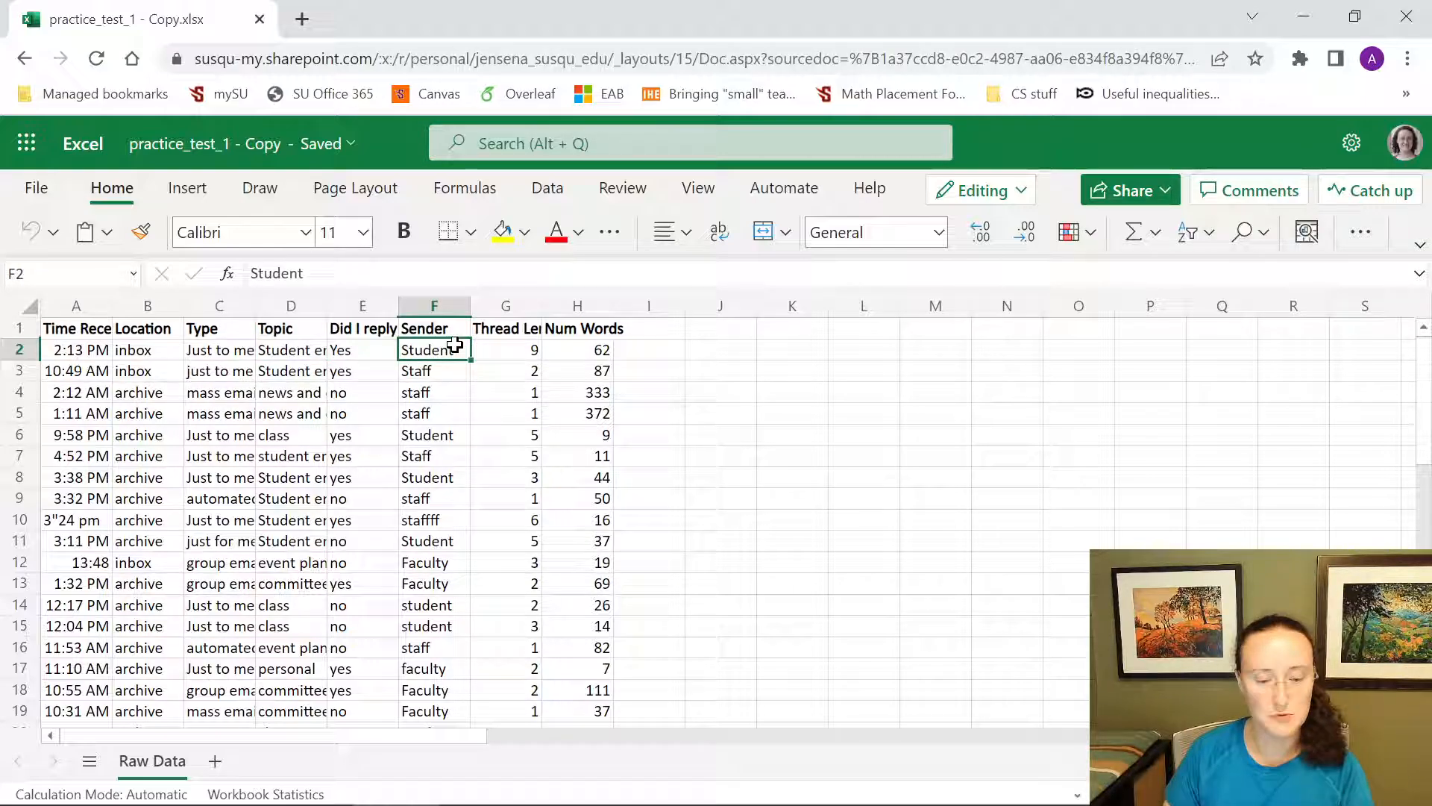
left_click(505, 350)
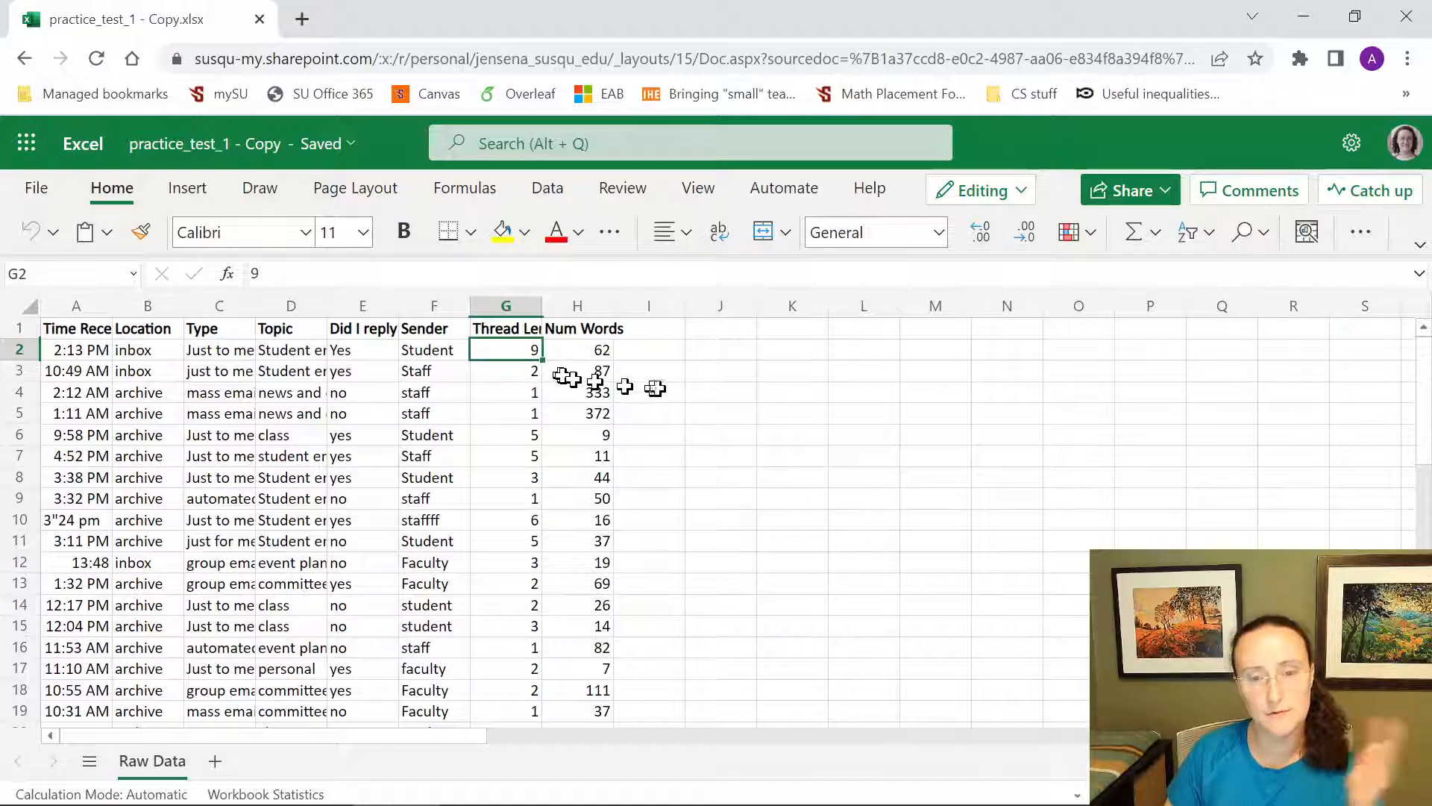
left_click(593, 350)
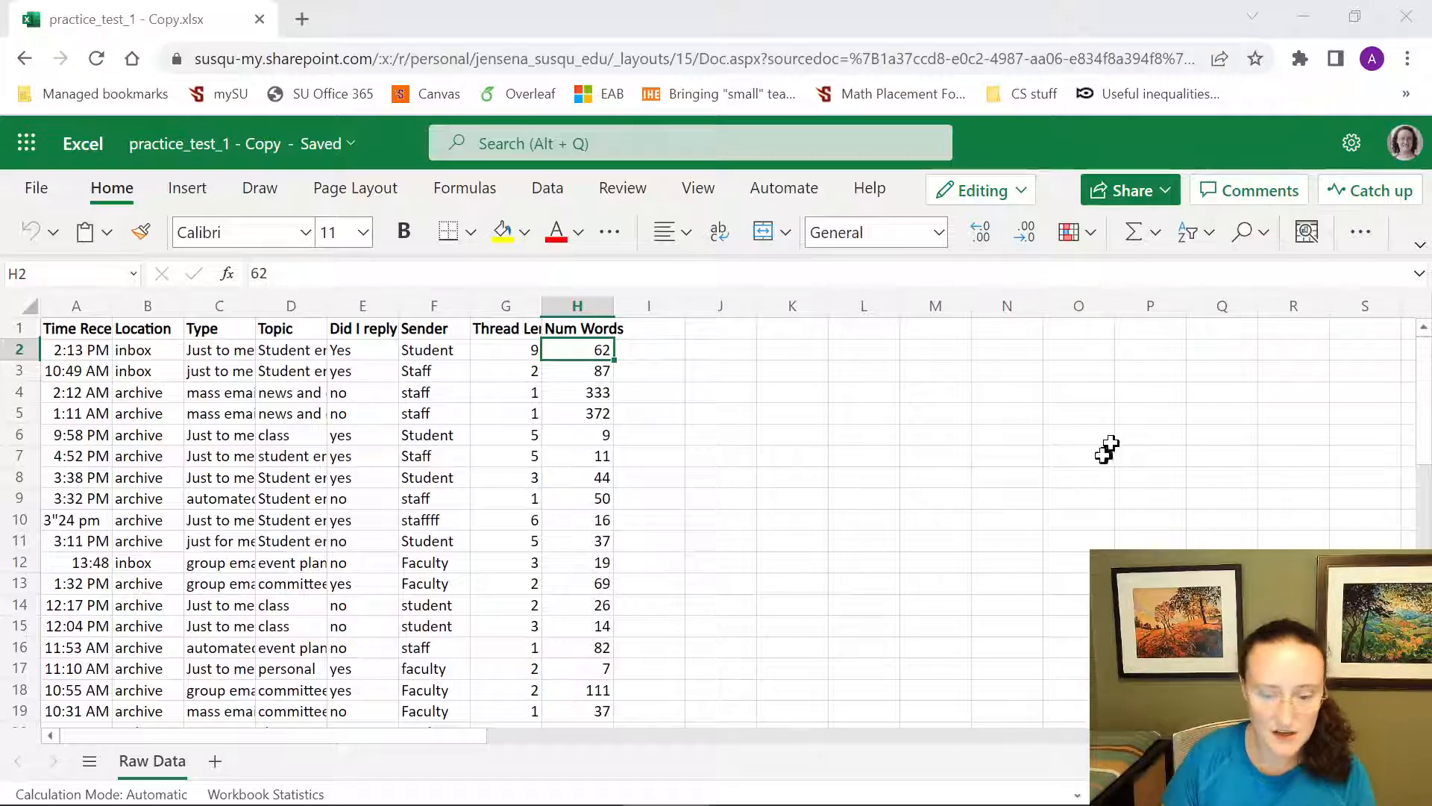
left_click(653, 357)
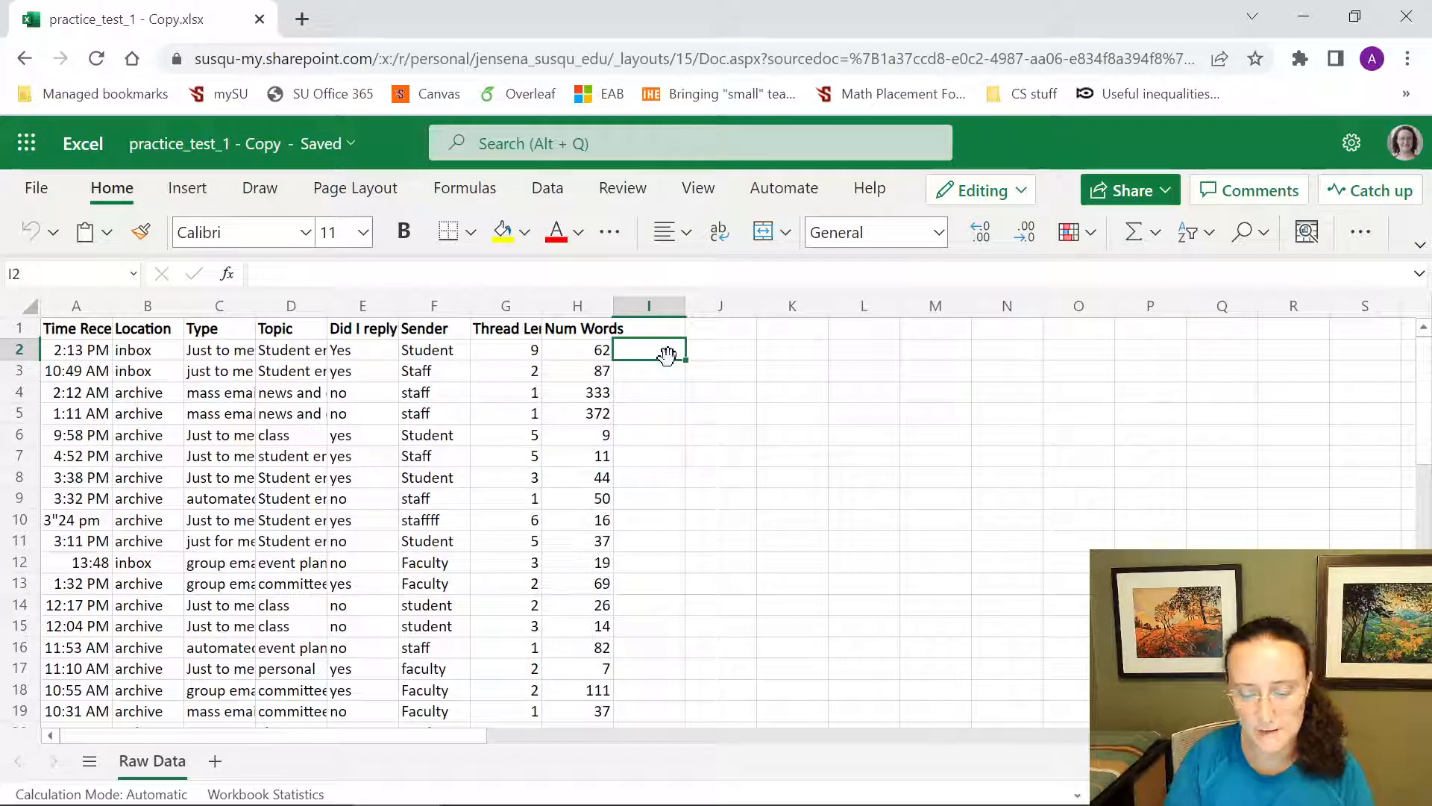
Show the workbook in full-screen view and duplicate the Raw Data sheet.
key("F11")
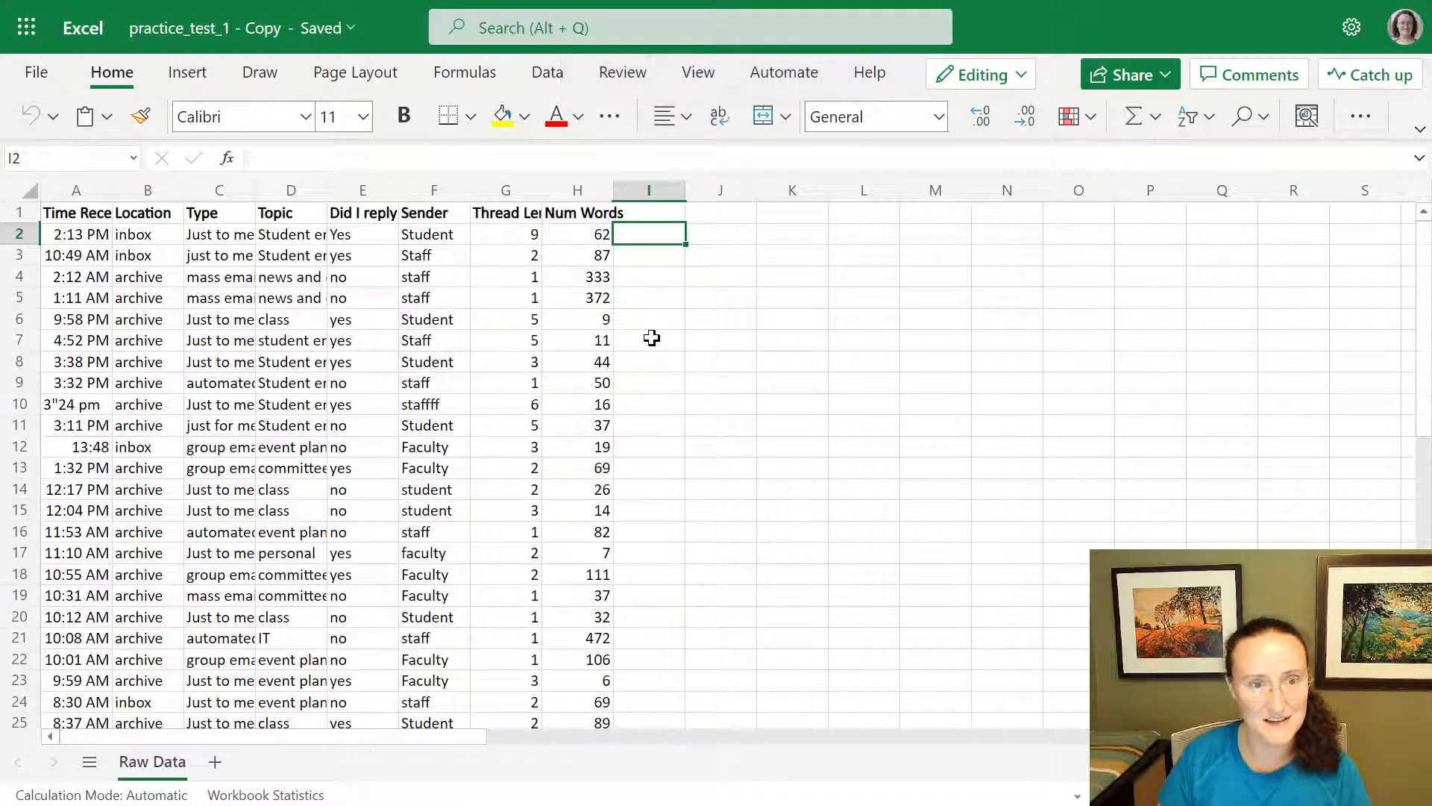
scroll(652, 337, "up", 3, "ctrl")
scroll(651, 336, "up", 1)
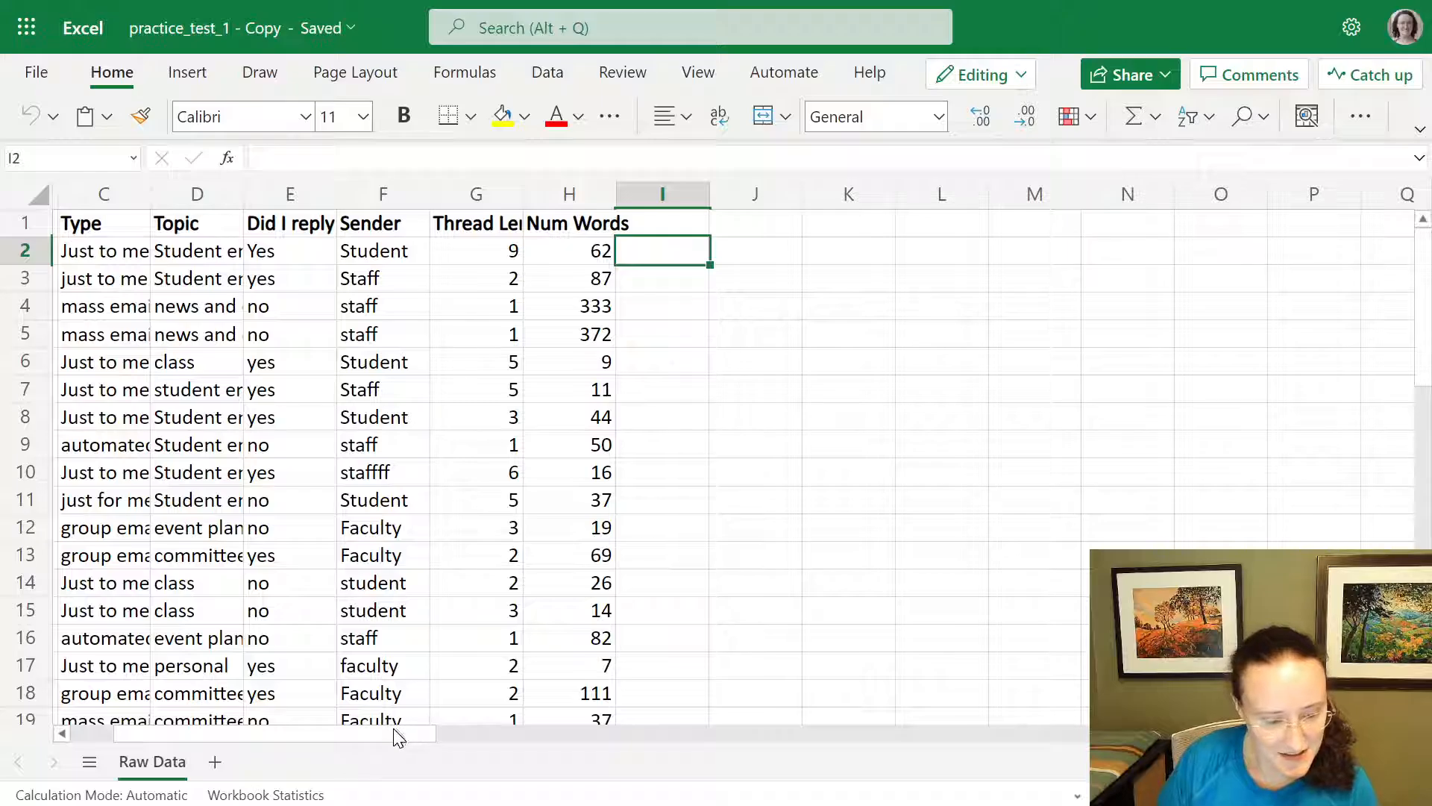
left_click_drag(398, 737, 370, 737)
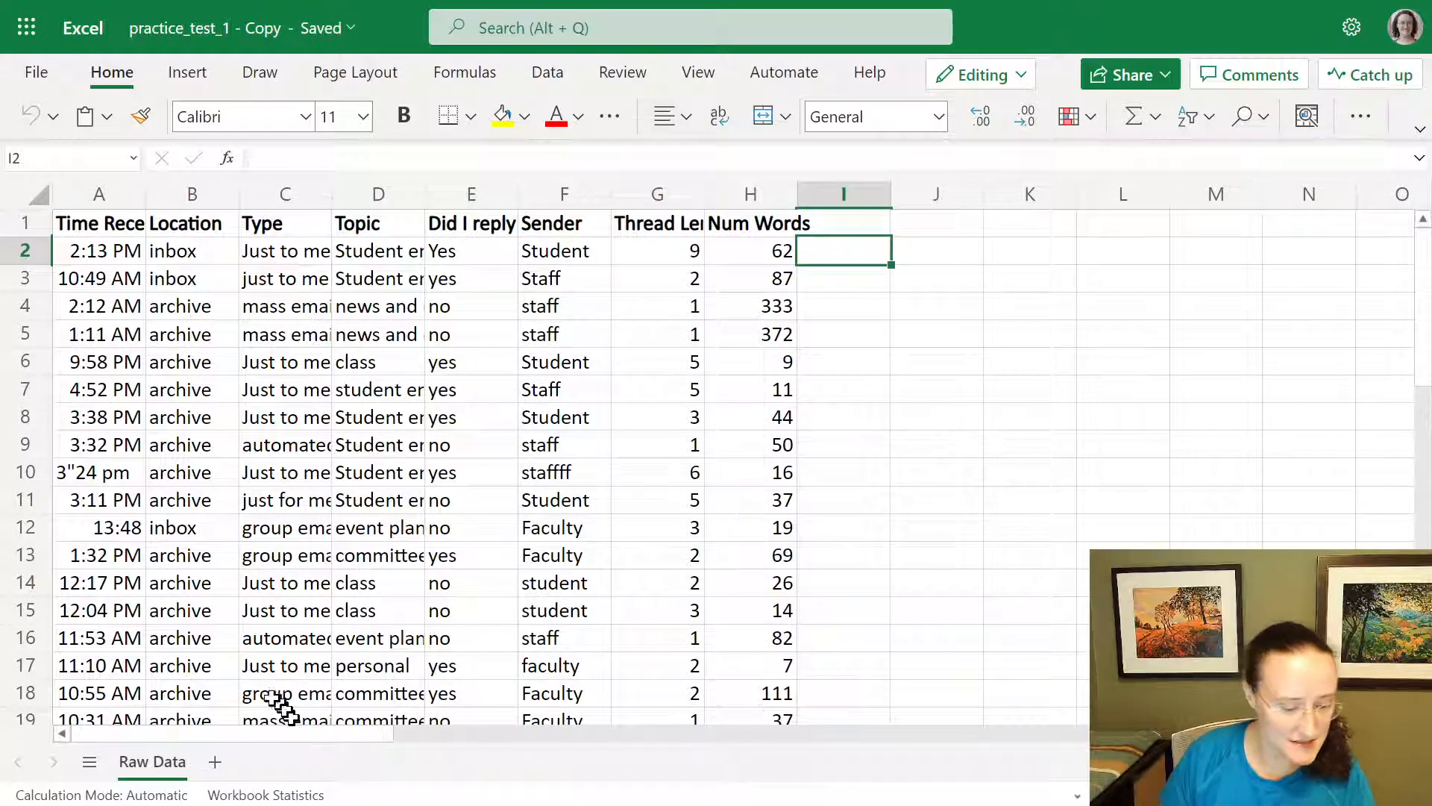
right_click(161, 763)
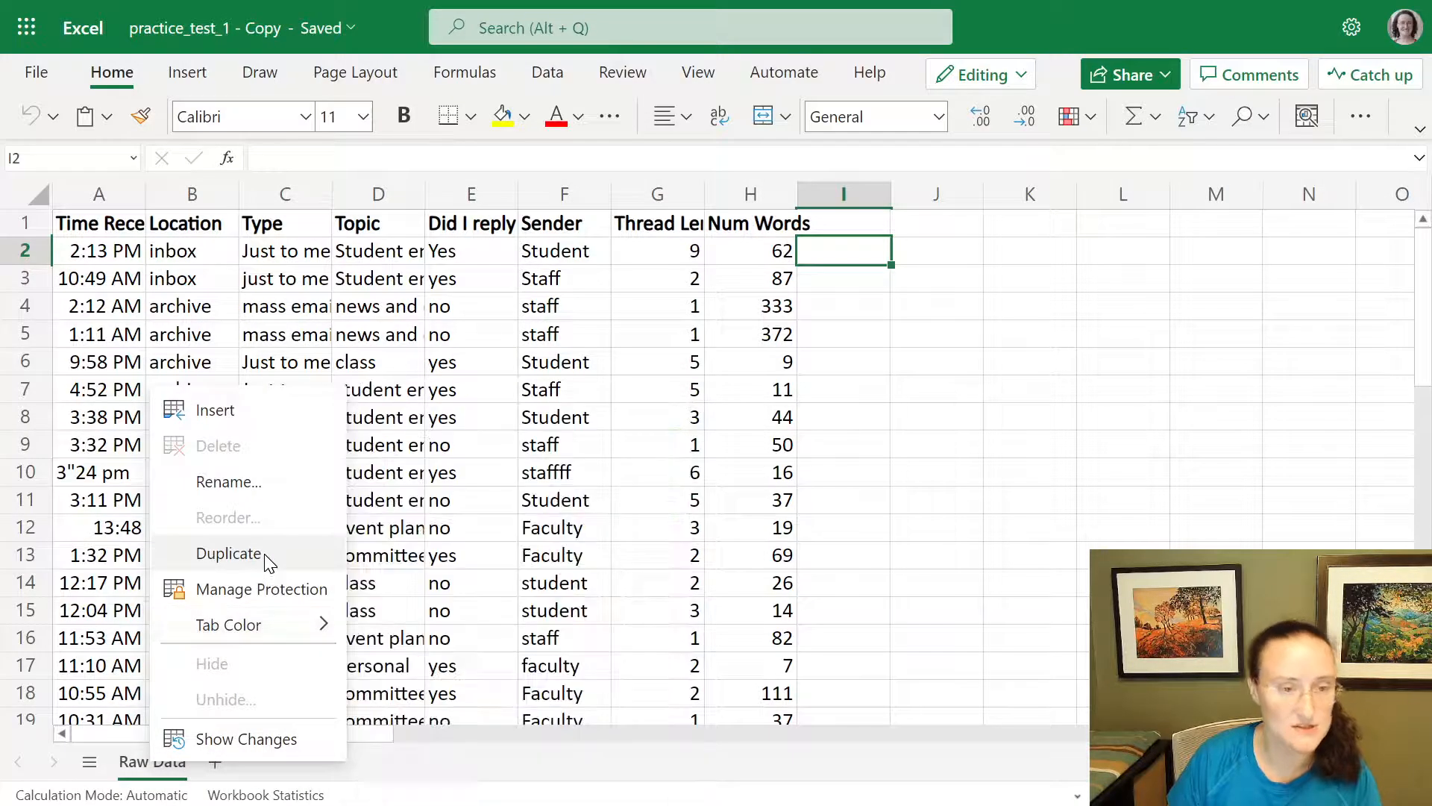
left_click(228, 554)
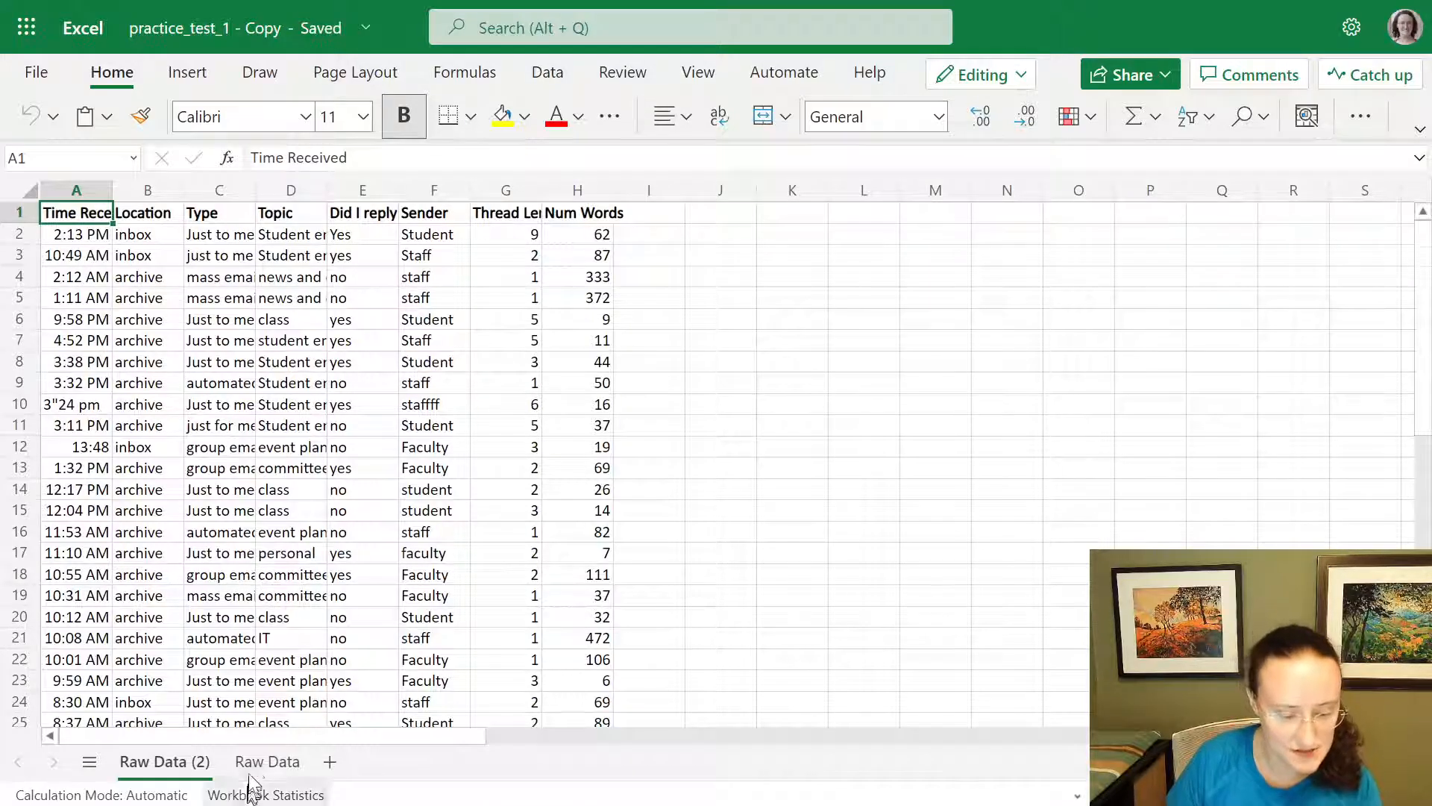
Compare the duplicated sheet with Raw Data and rename the duplicate to Clean Data.
left_click(267, 760)
left_click(182, 774)
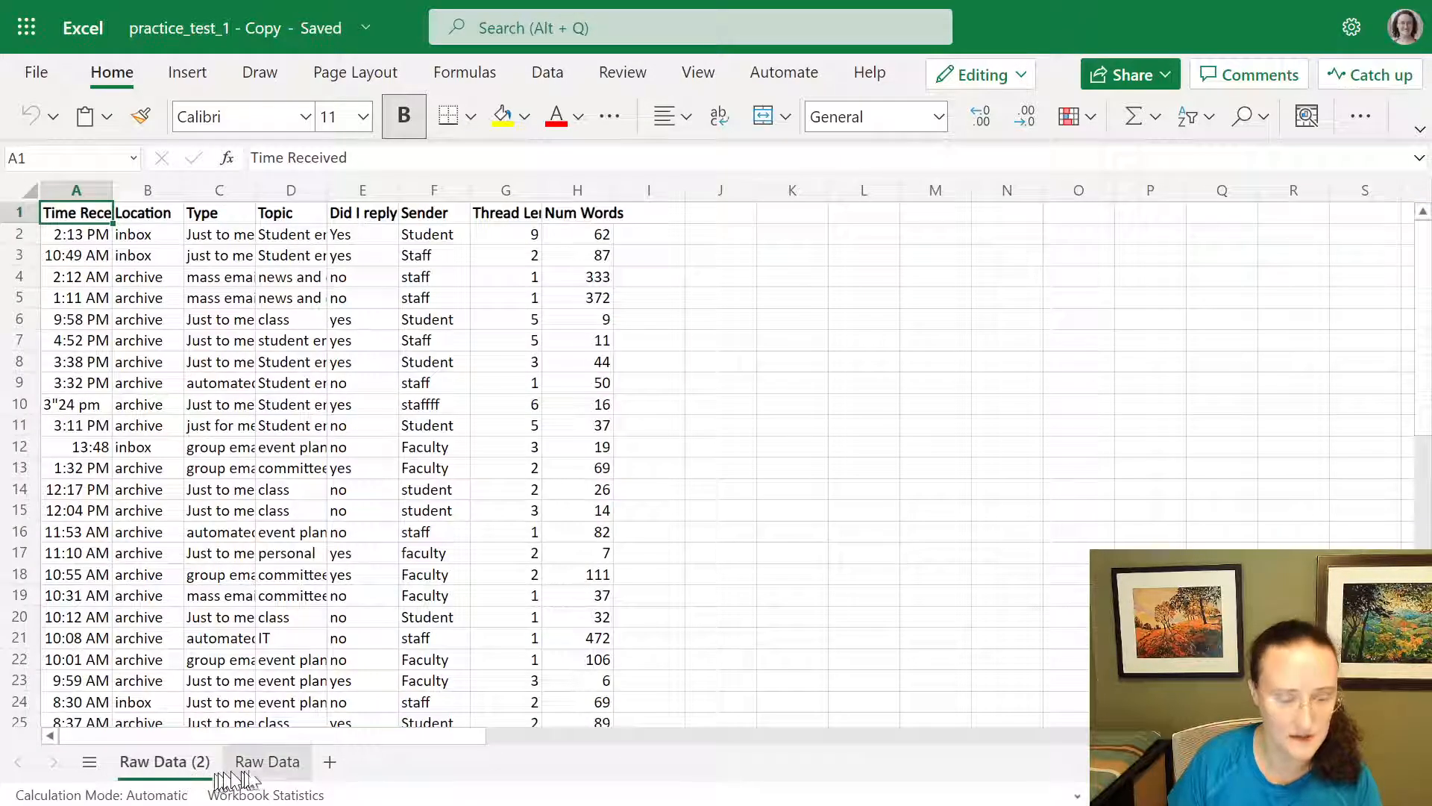
left_click(251, 770)
left_click(180, 768)
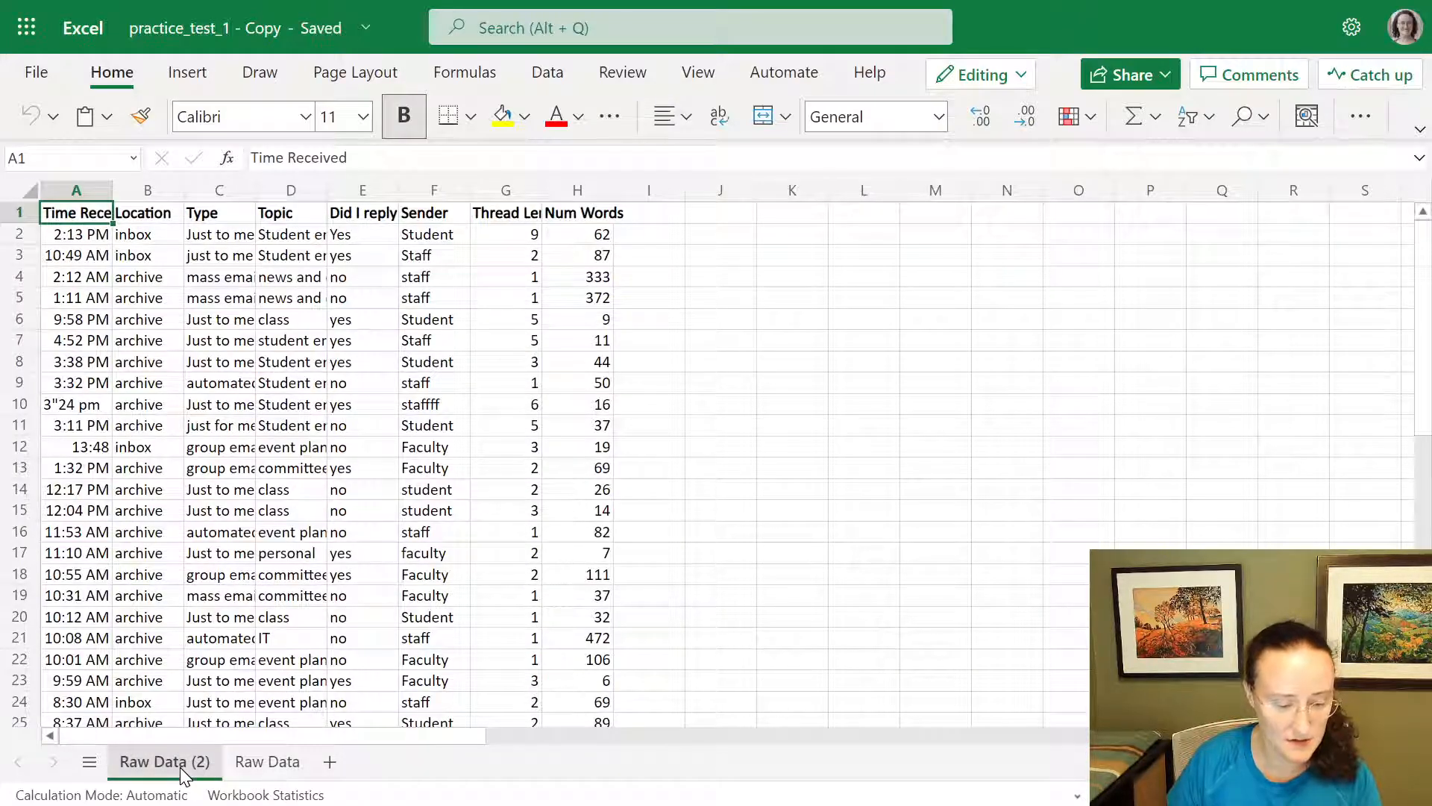
double_click(181, 767)
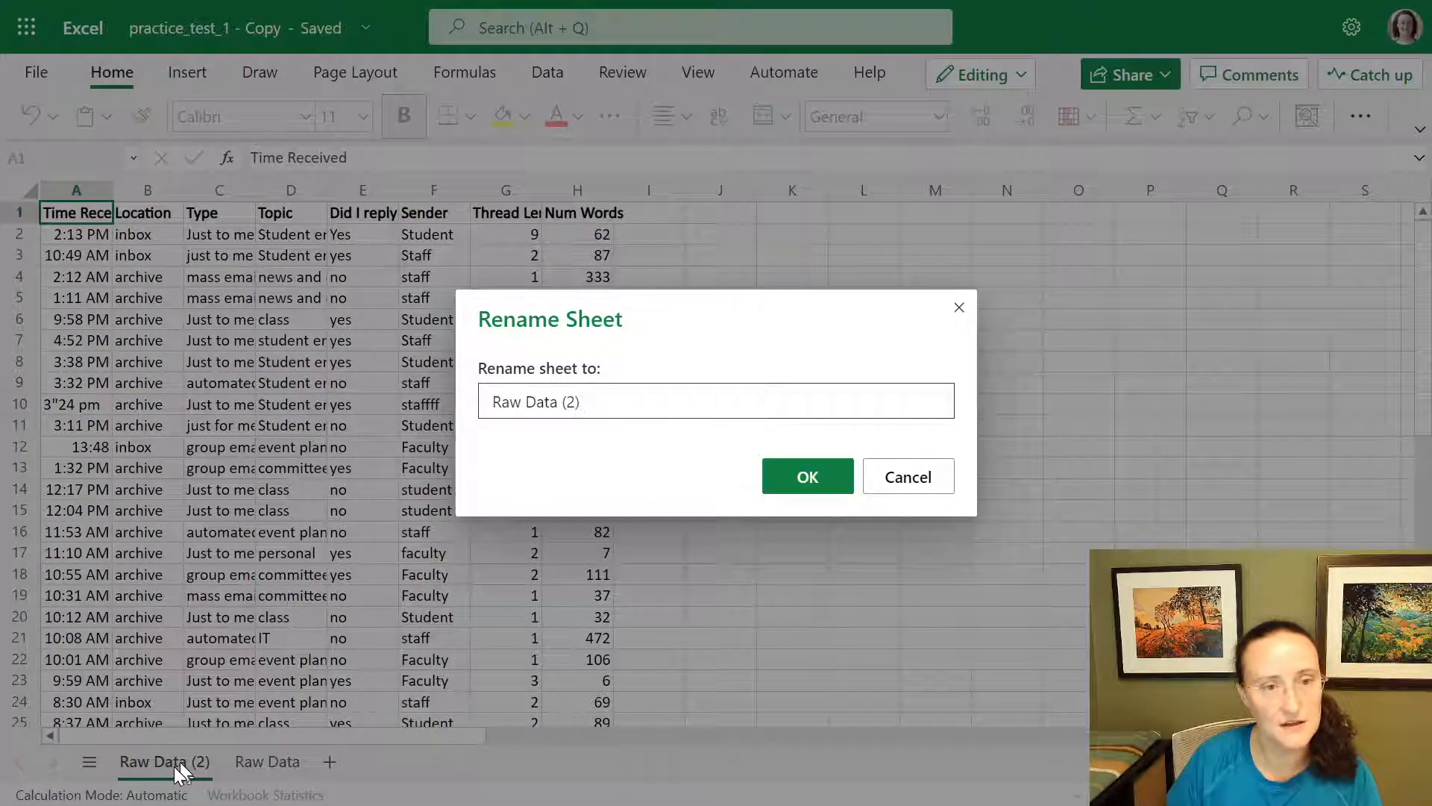
left_click(898, 476)
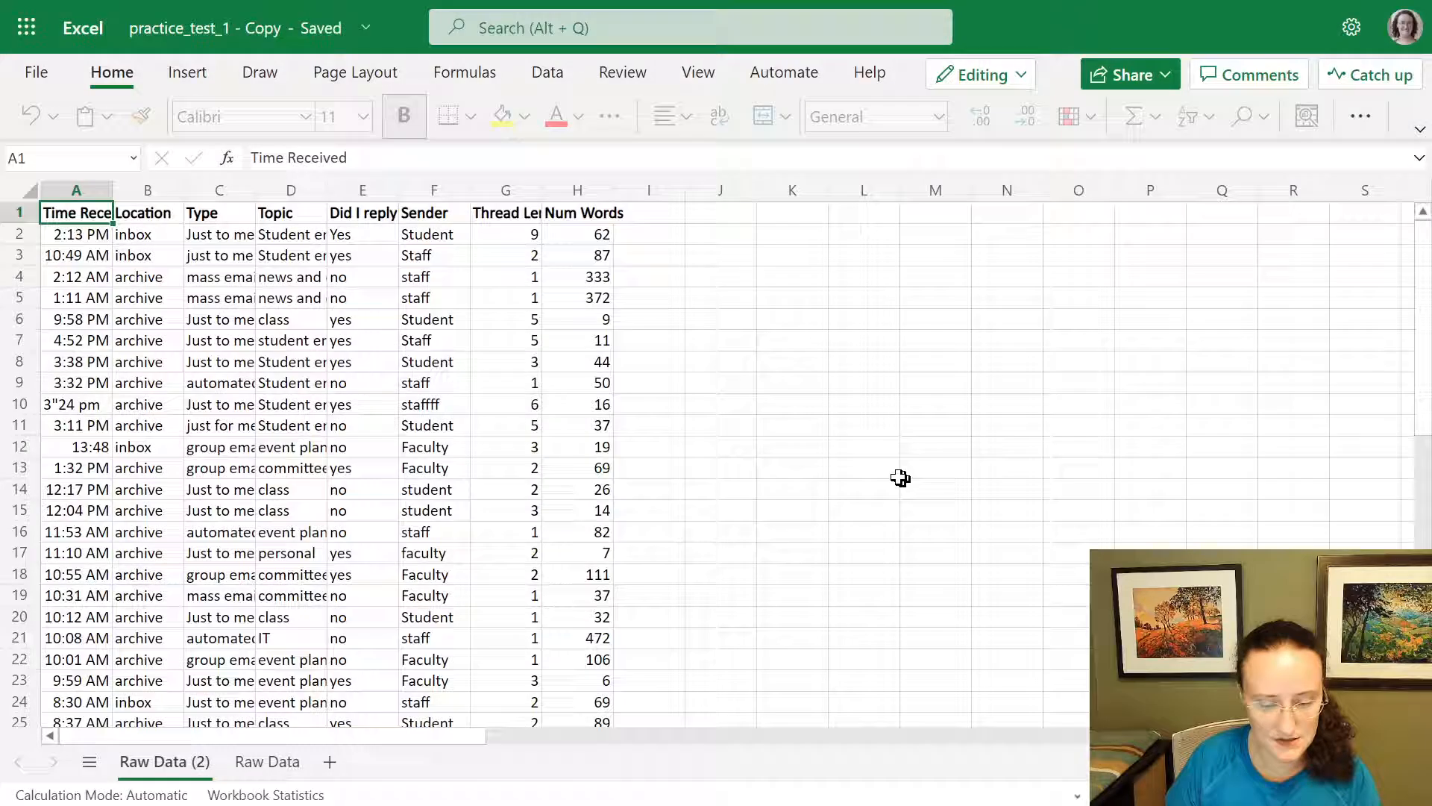
right_click(200, 768)
left_click(265, 498)
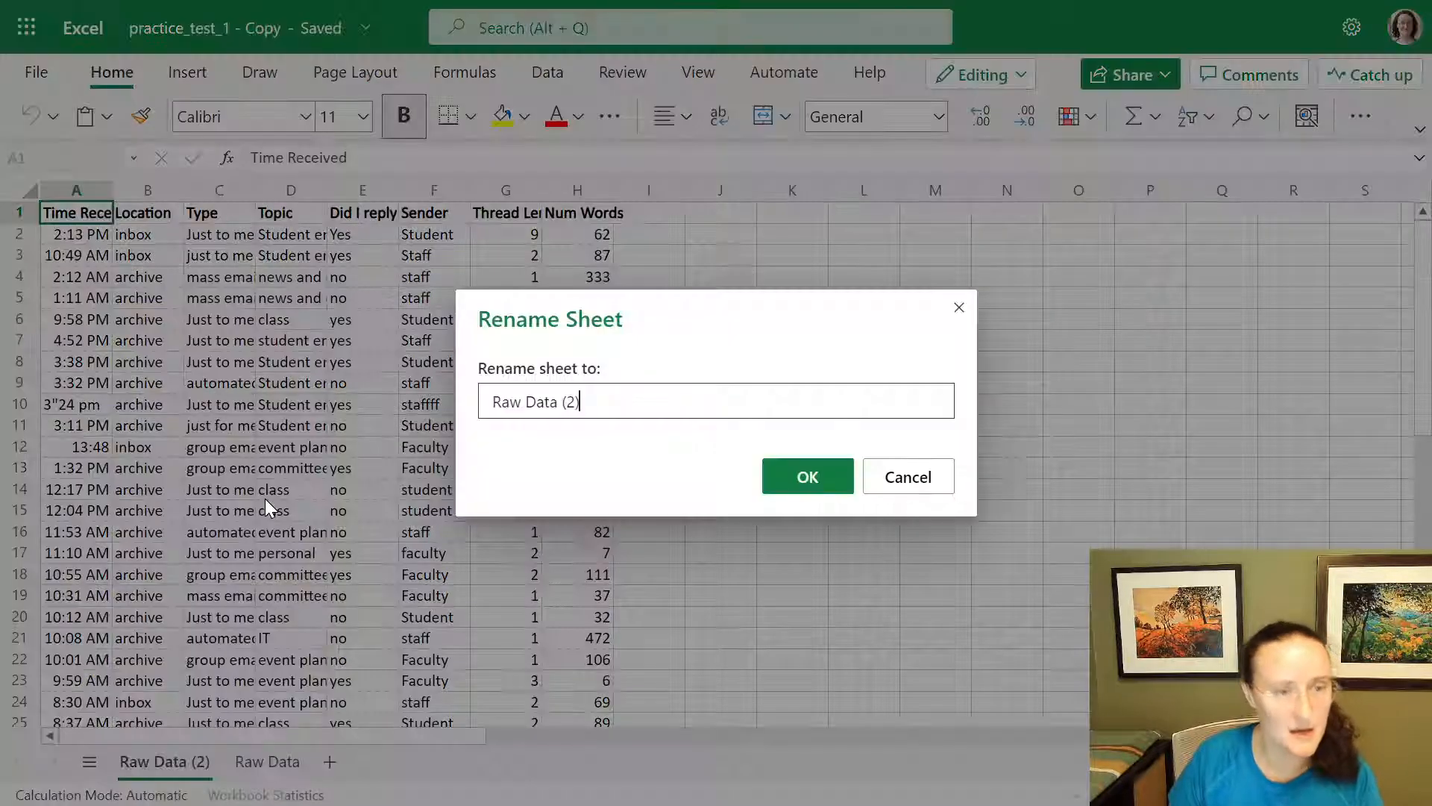
triple_click(607, 401)
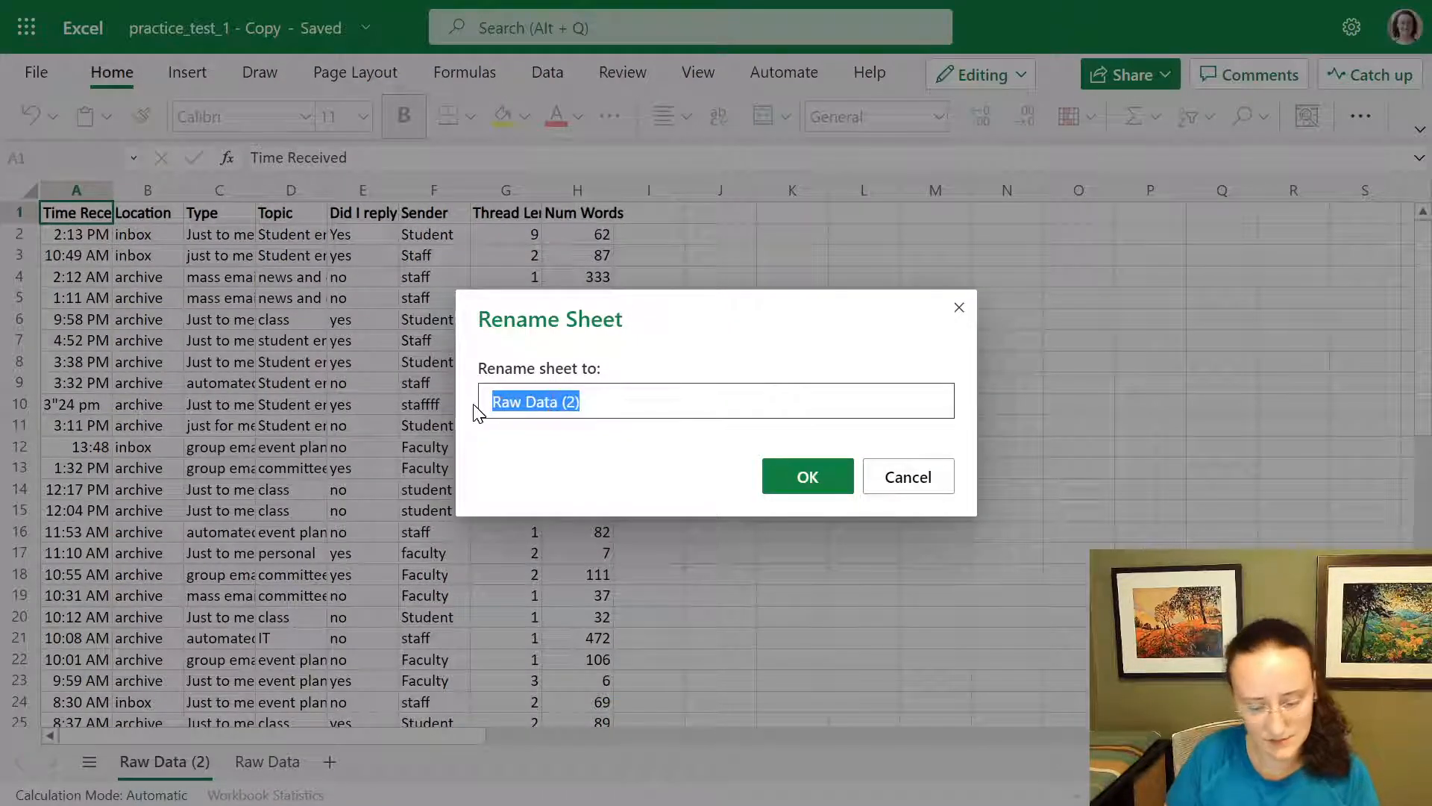
type("Clean")
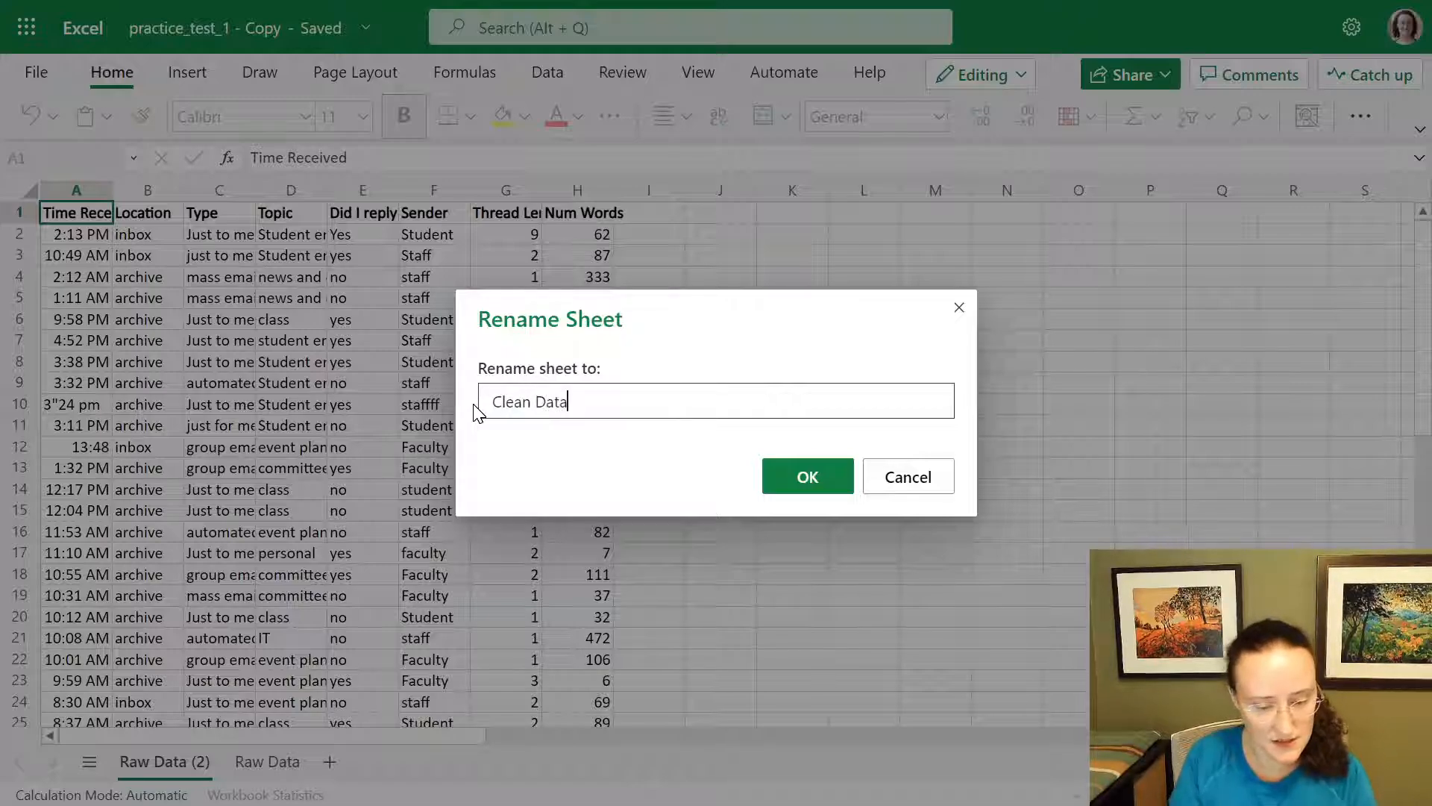
left_click(783, 477)
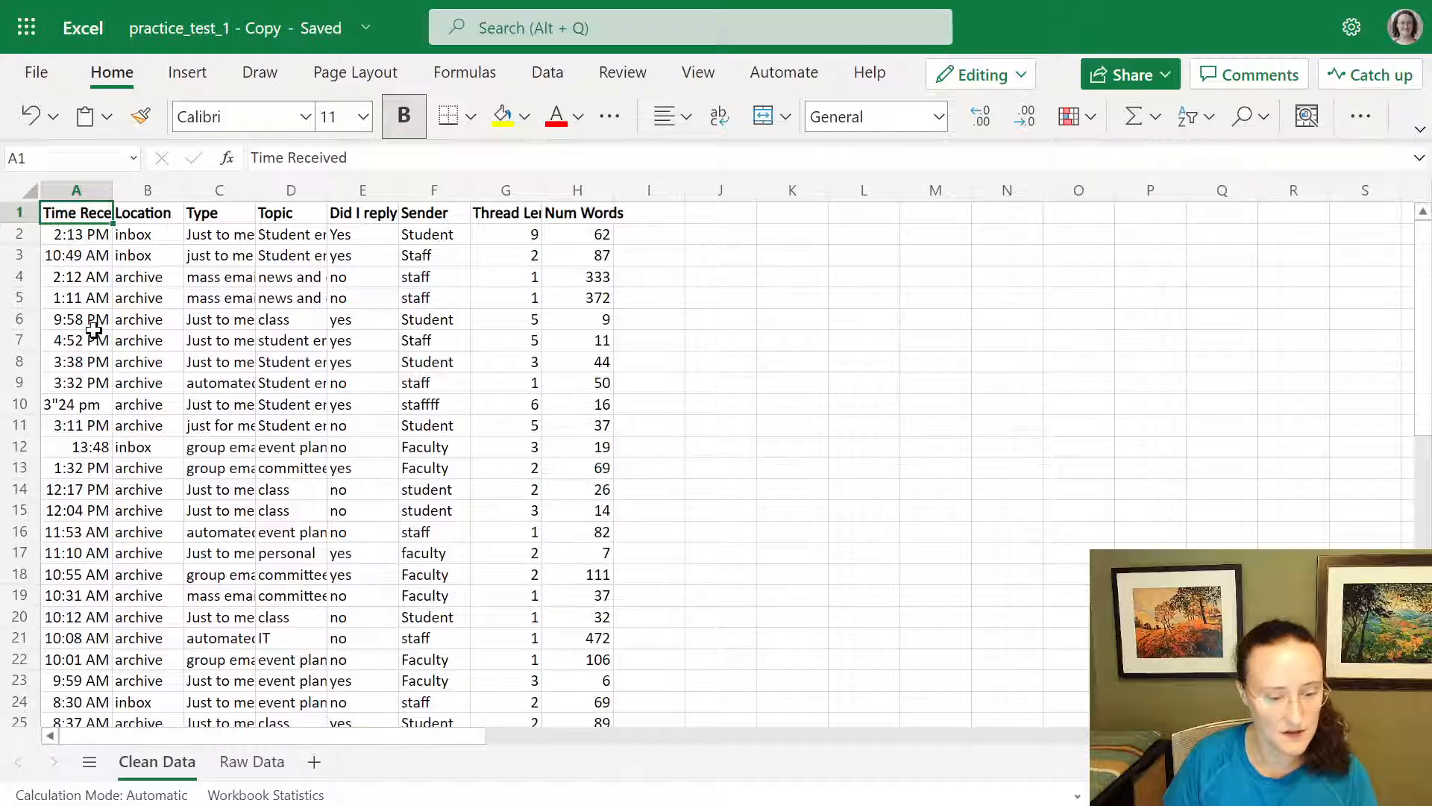
Widen the Location column on the Clean Data sheet, and fit all columns' widths to their contents.
scroll(94, 326, "up", 2)
scroll(198, 326, "up", 1)
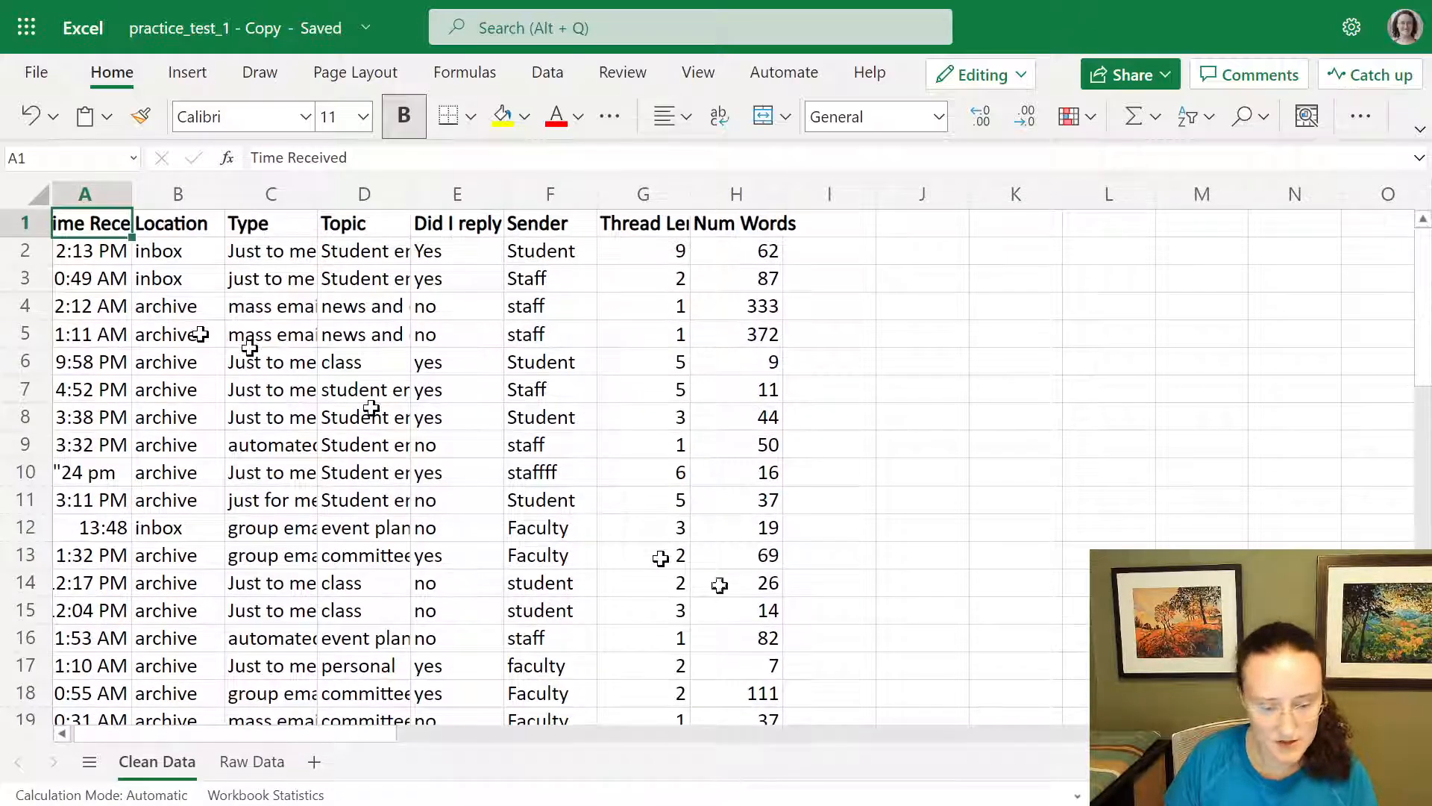
scroll(292, 742, "left", 1)
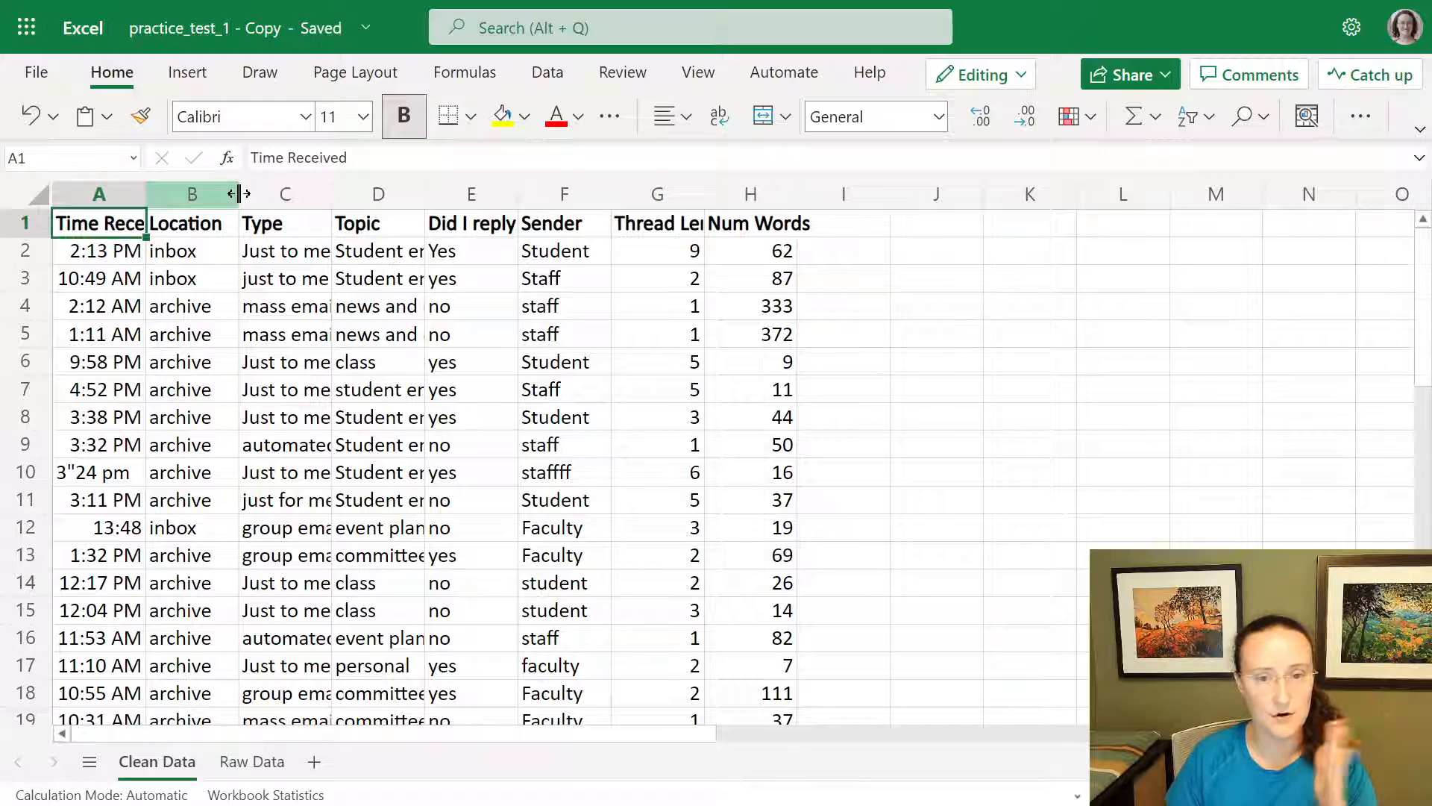
left_click_drag(239, 194, 275, 194)
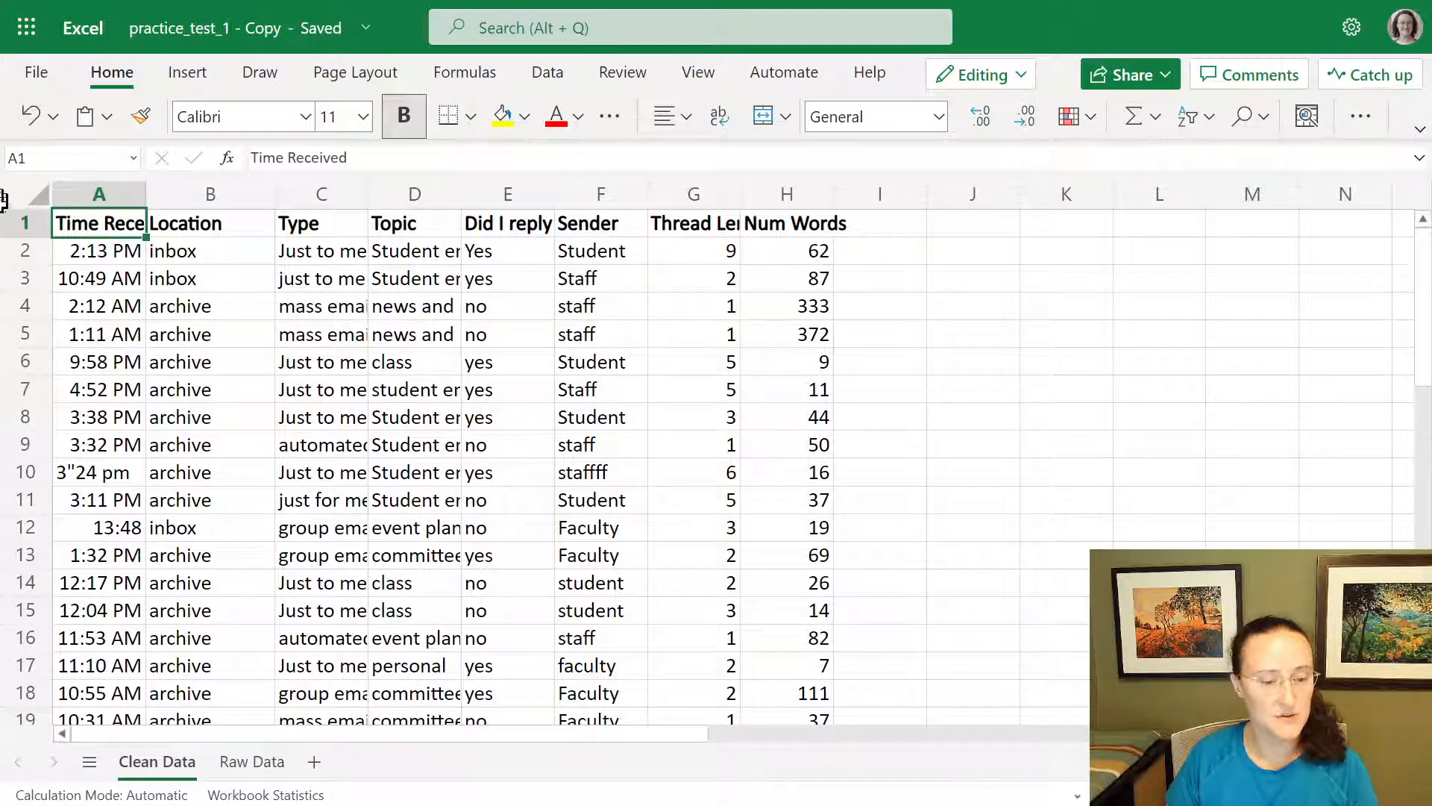
left_click(42, 191)
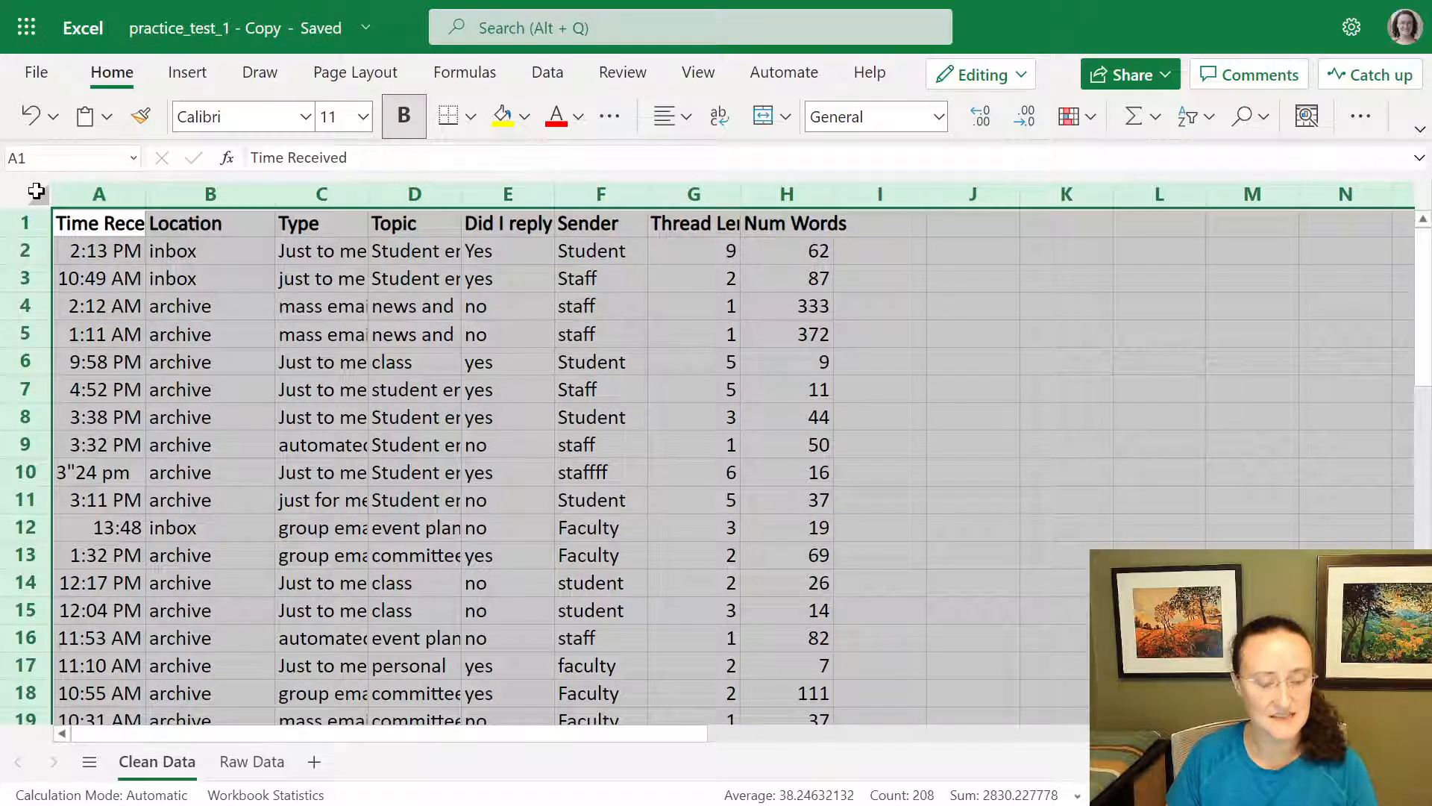
double_click(145, 192)
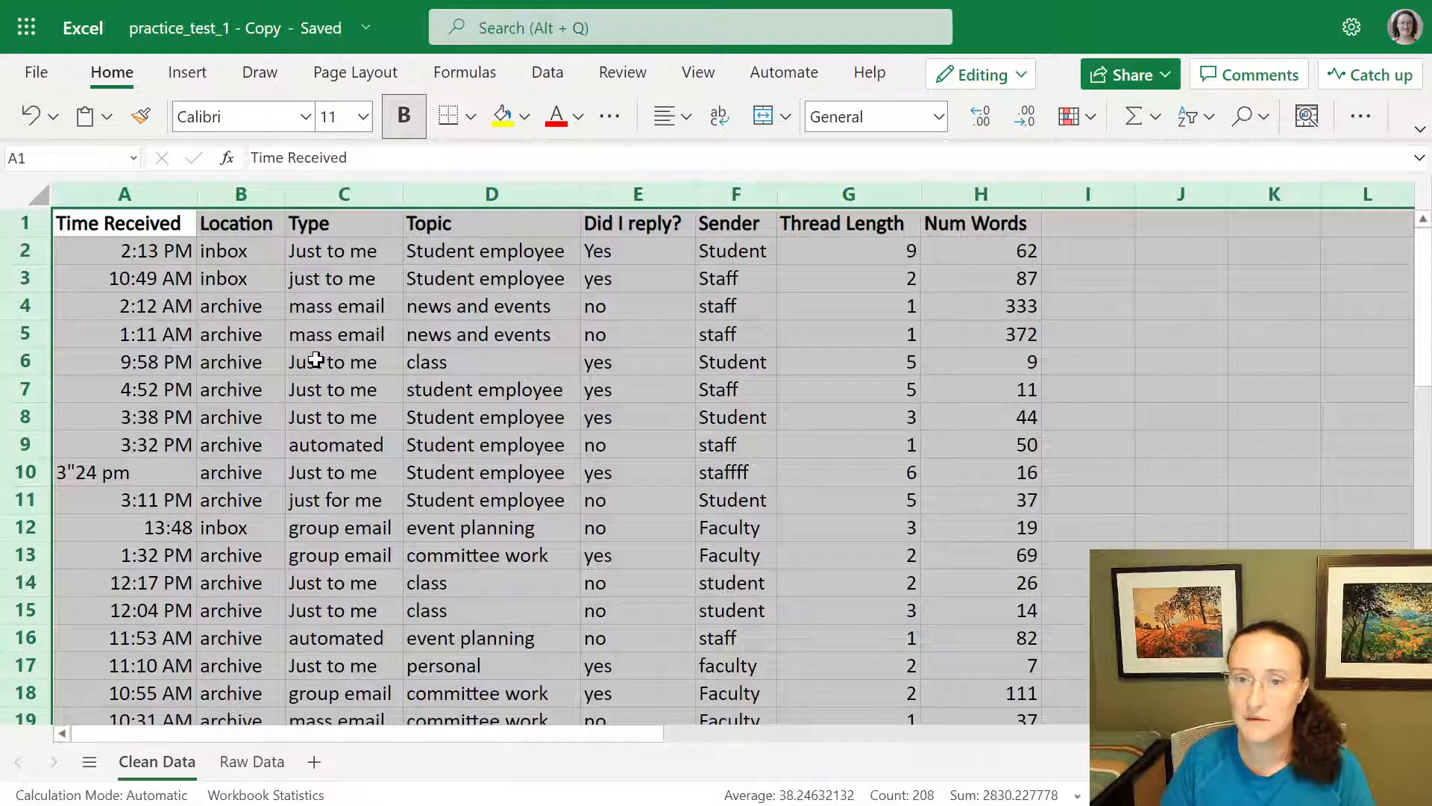
Correct the mistyped Time Received entry in cell A10 to 3:24 pm.
left_click(152, 467)
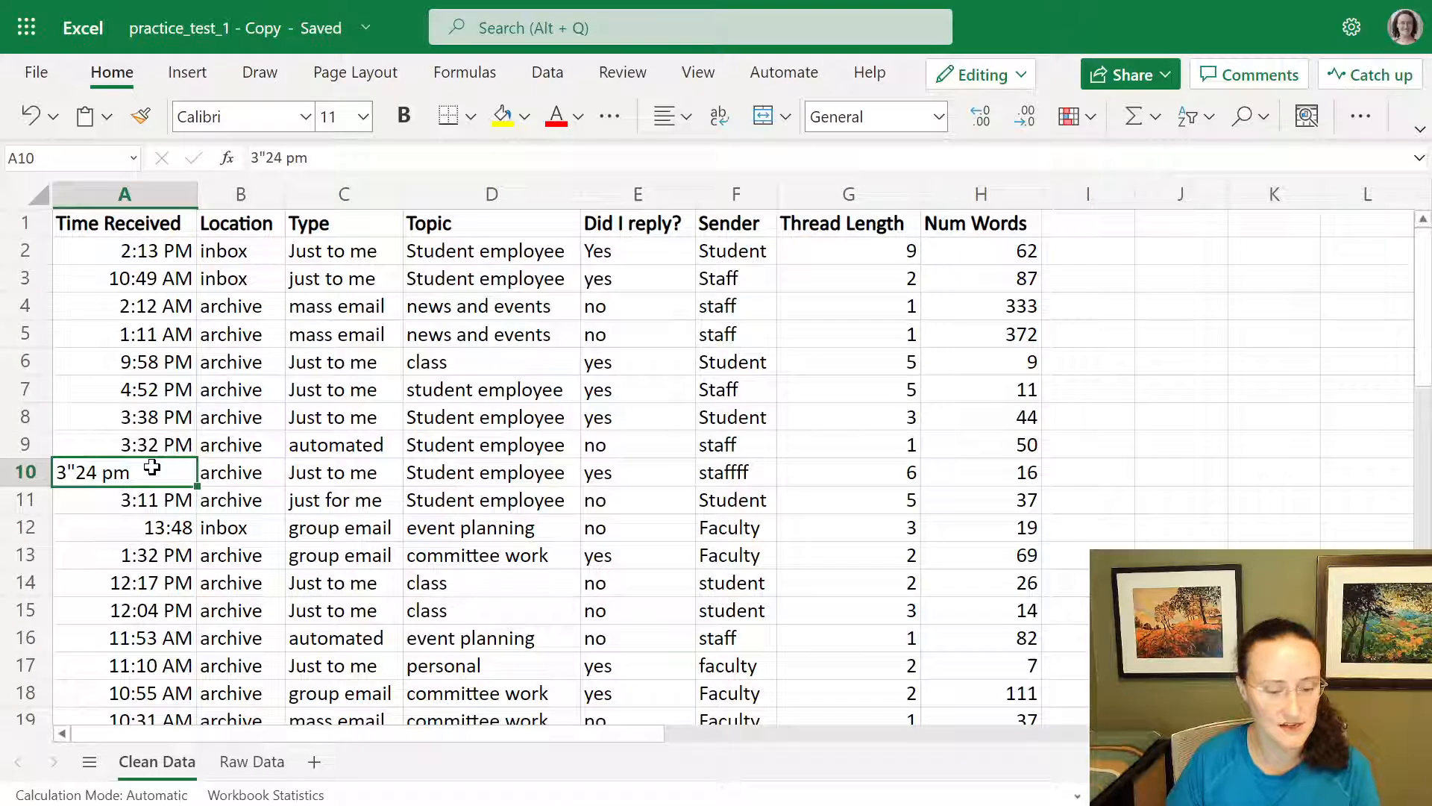
left_click(183, 227)
key("ctrl+shift+Down")
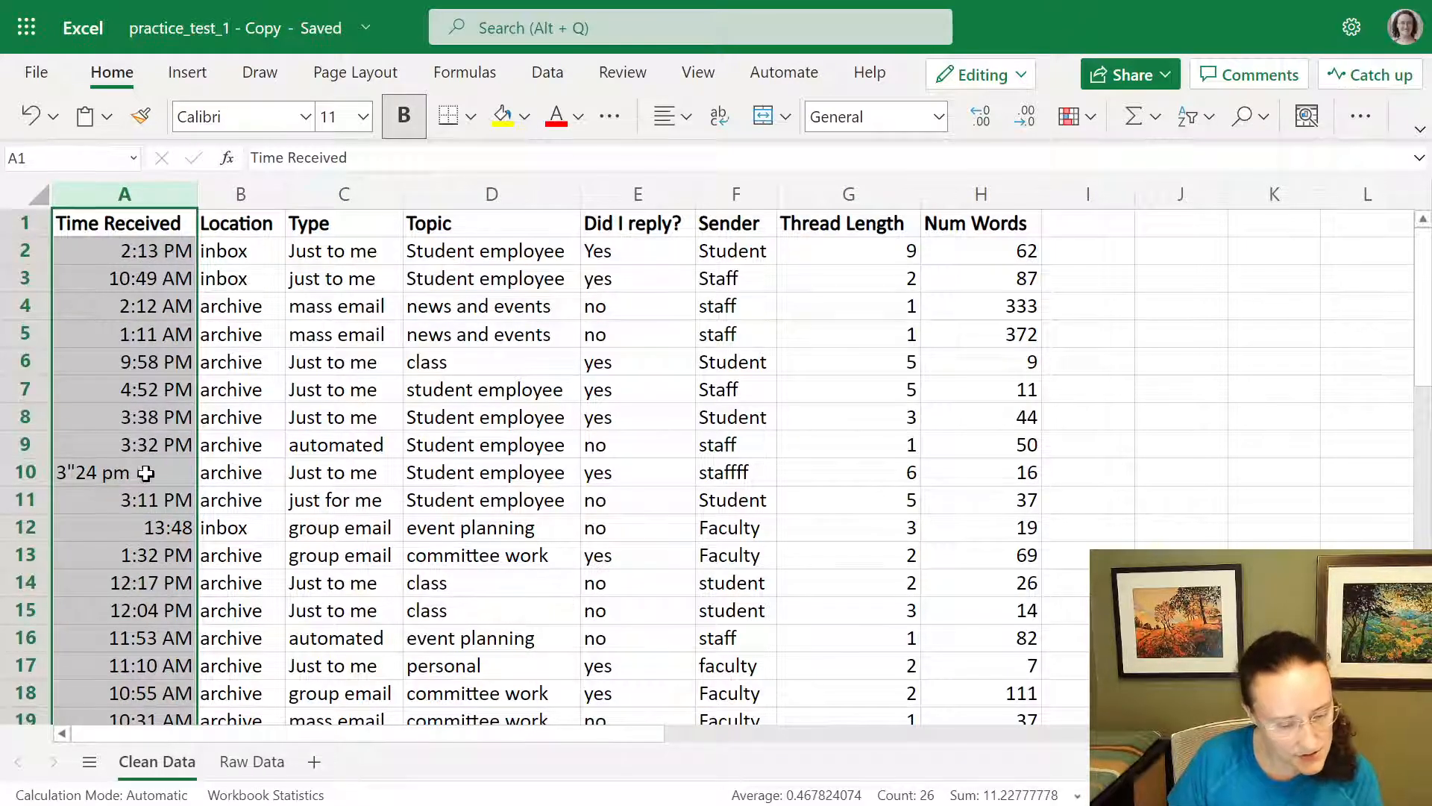
left_click(144, 478)
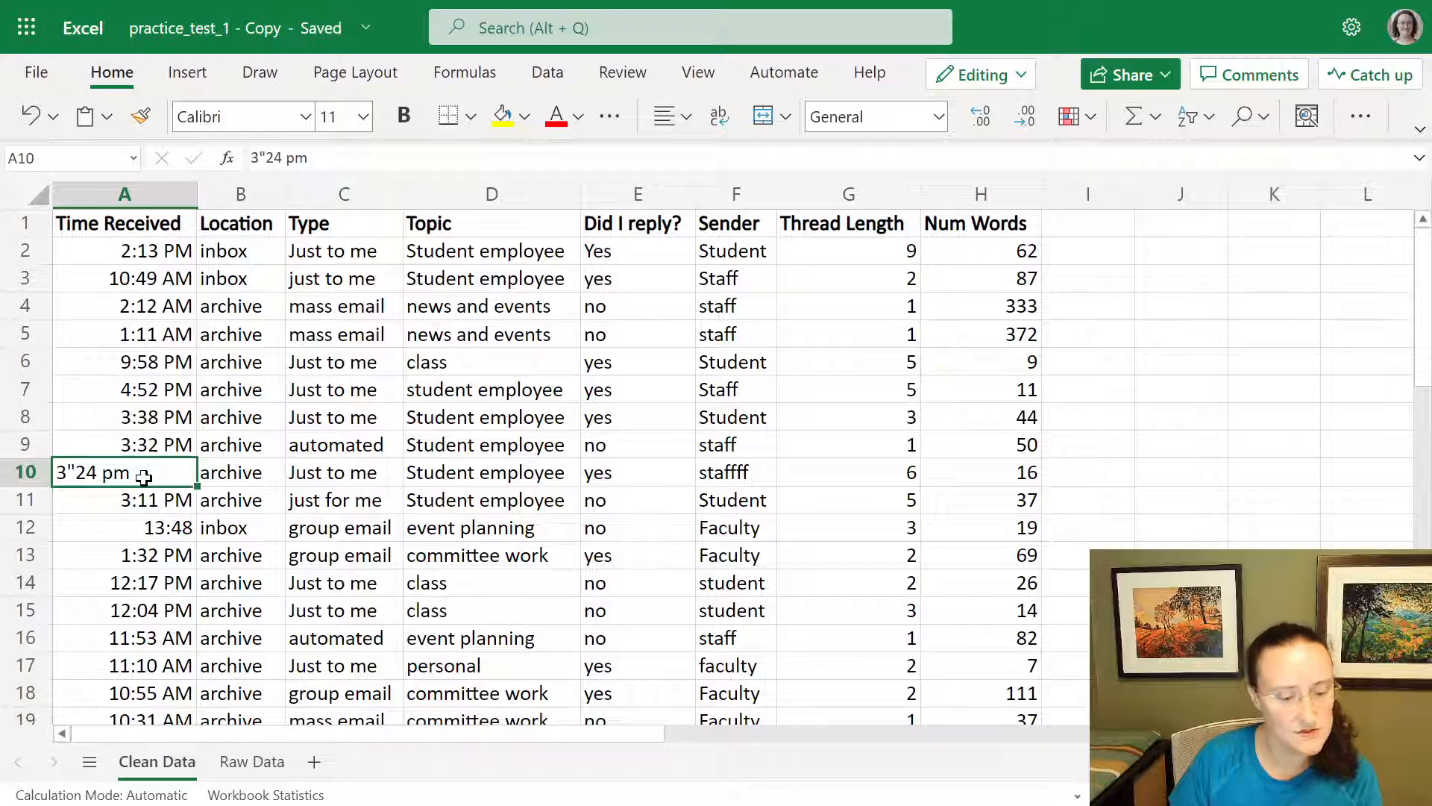
double_click(77, 465)
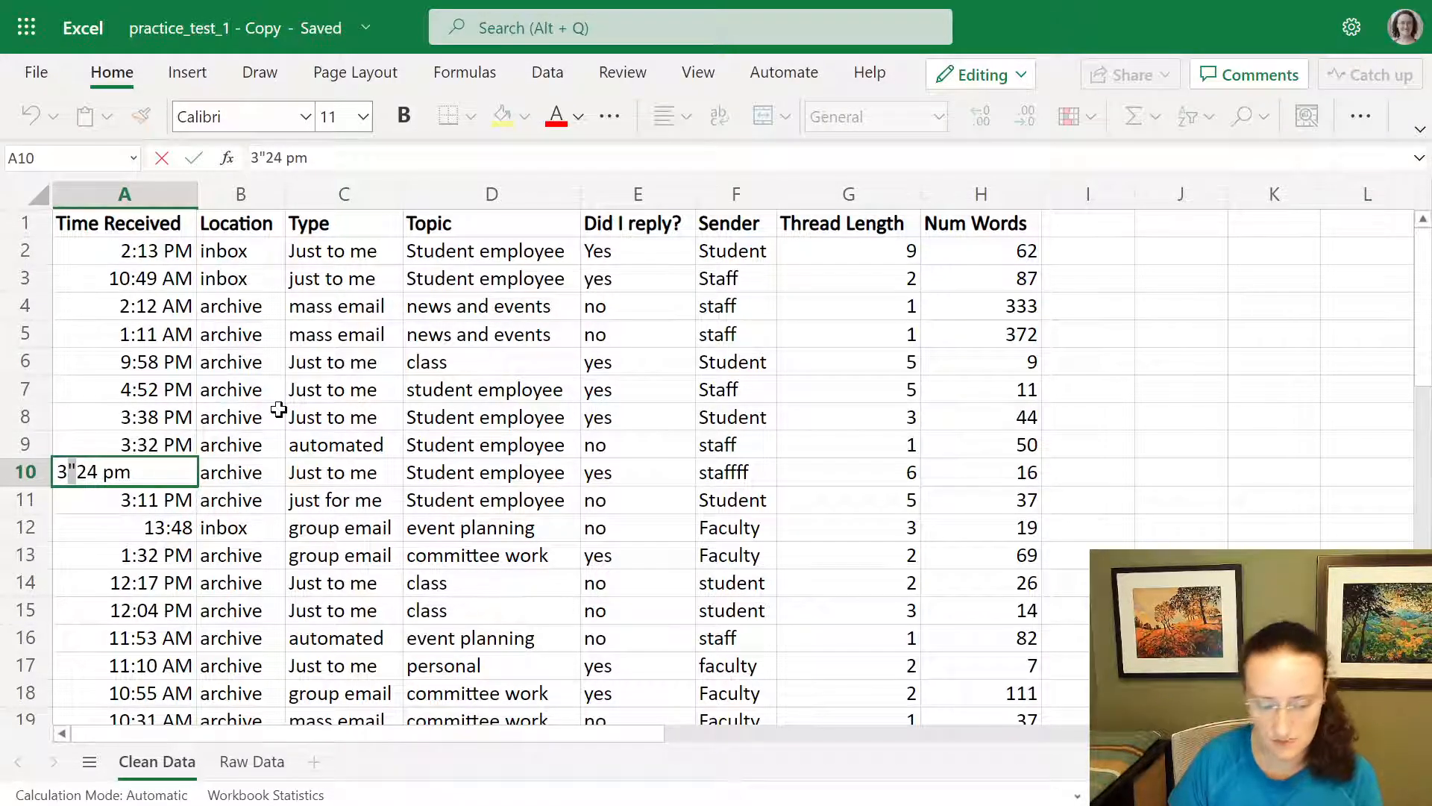
type(":")
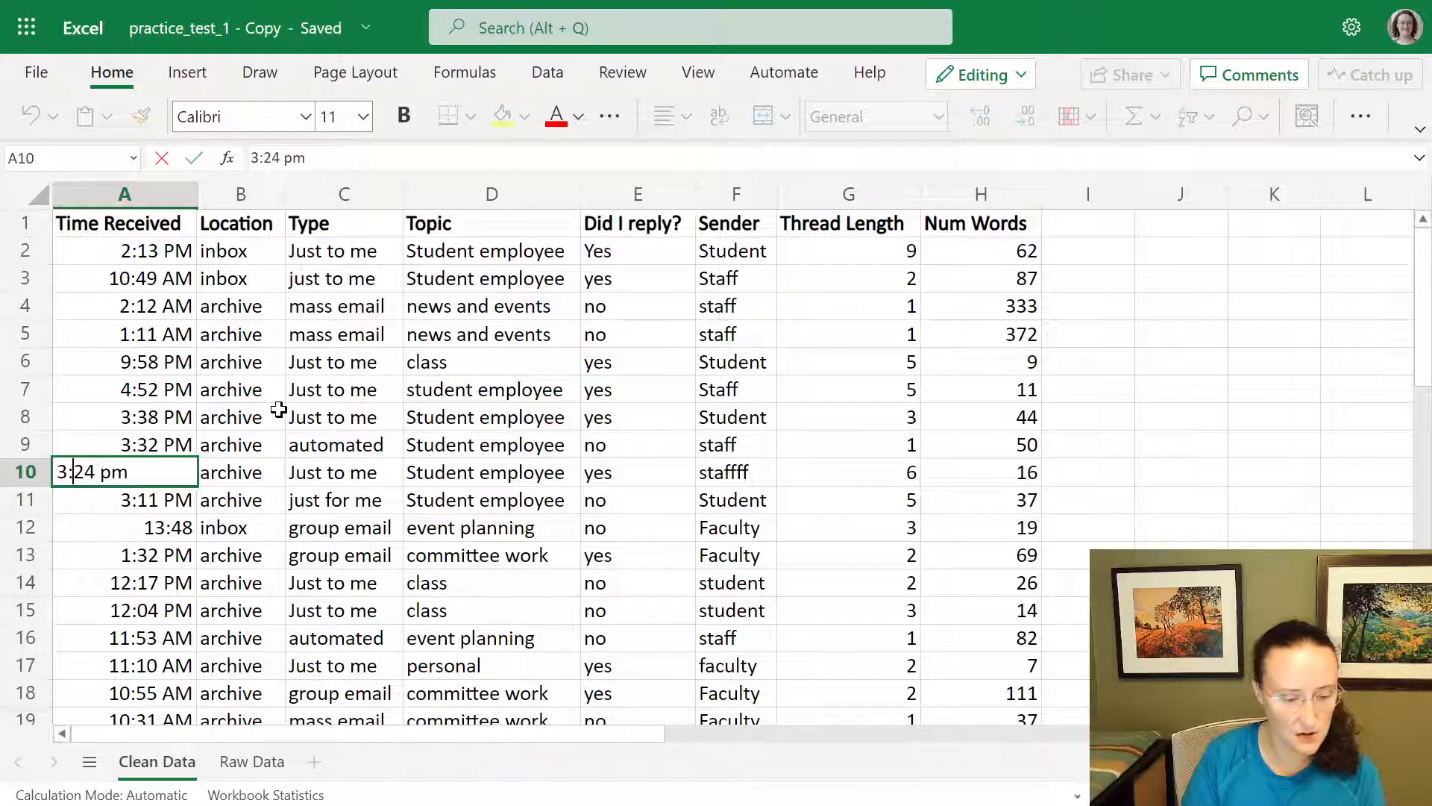
key("Return")
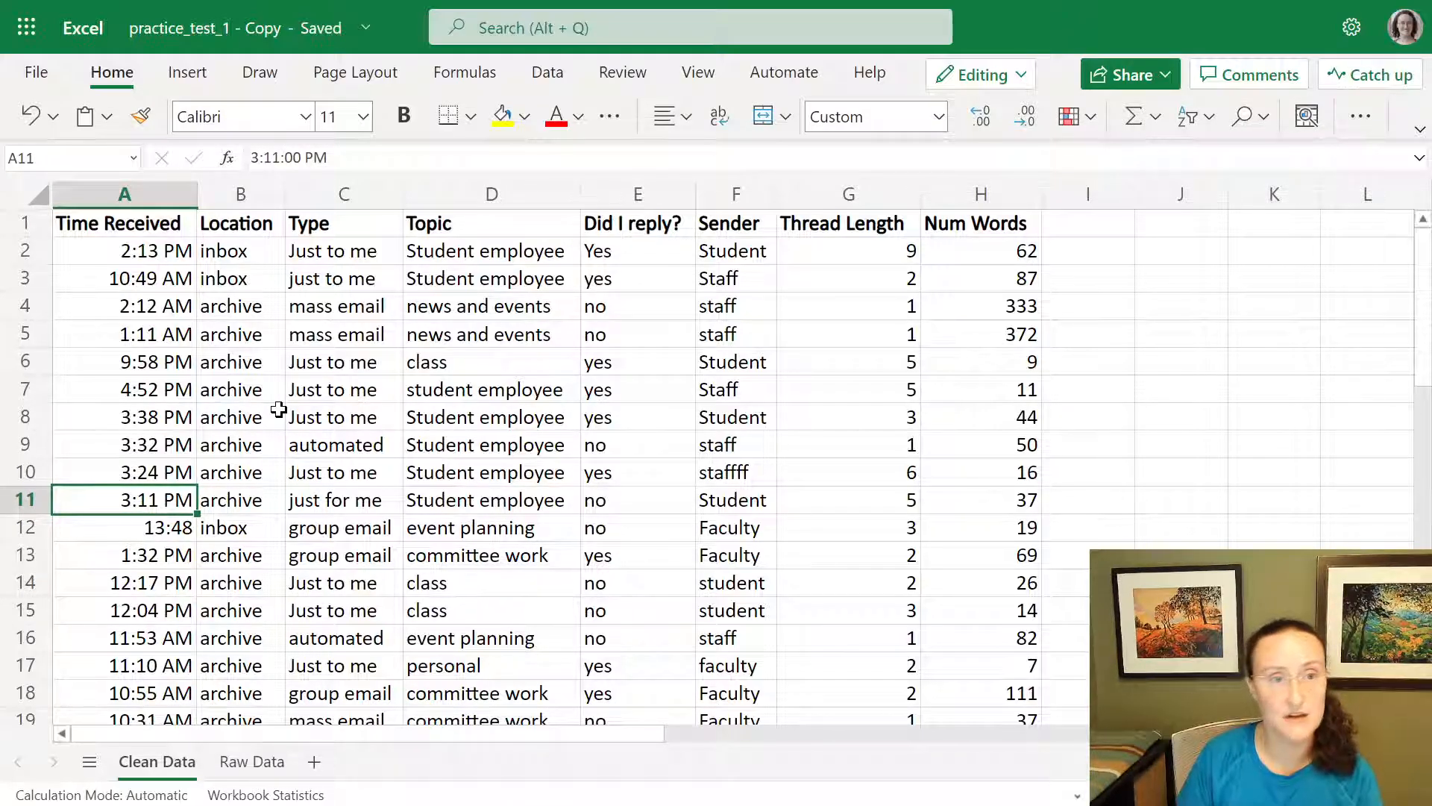
Check the full stored time values of the Time Received entries in cells A10 to A12.
key("Up")
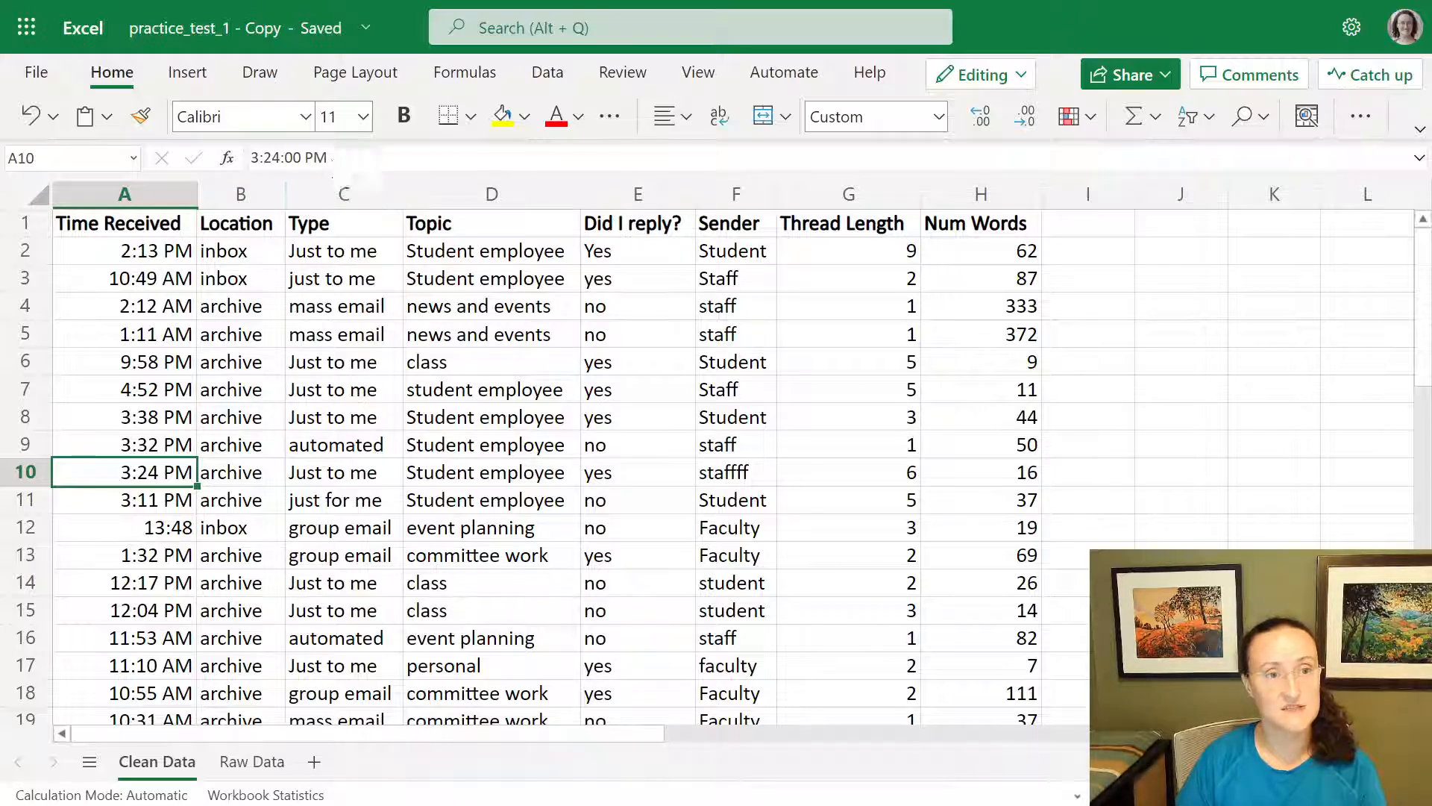
left_click_drag(336, 158, 246, 158)
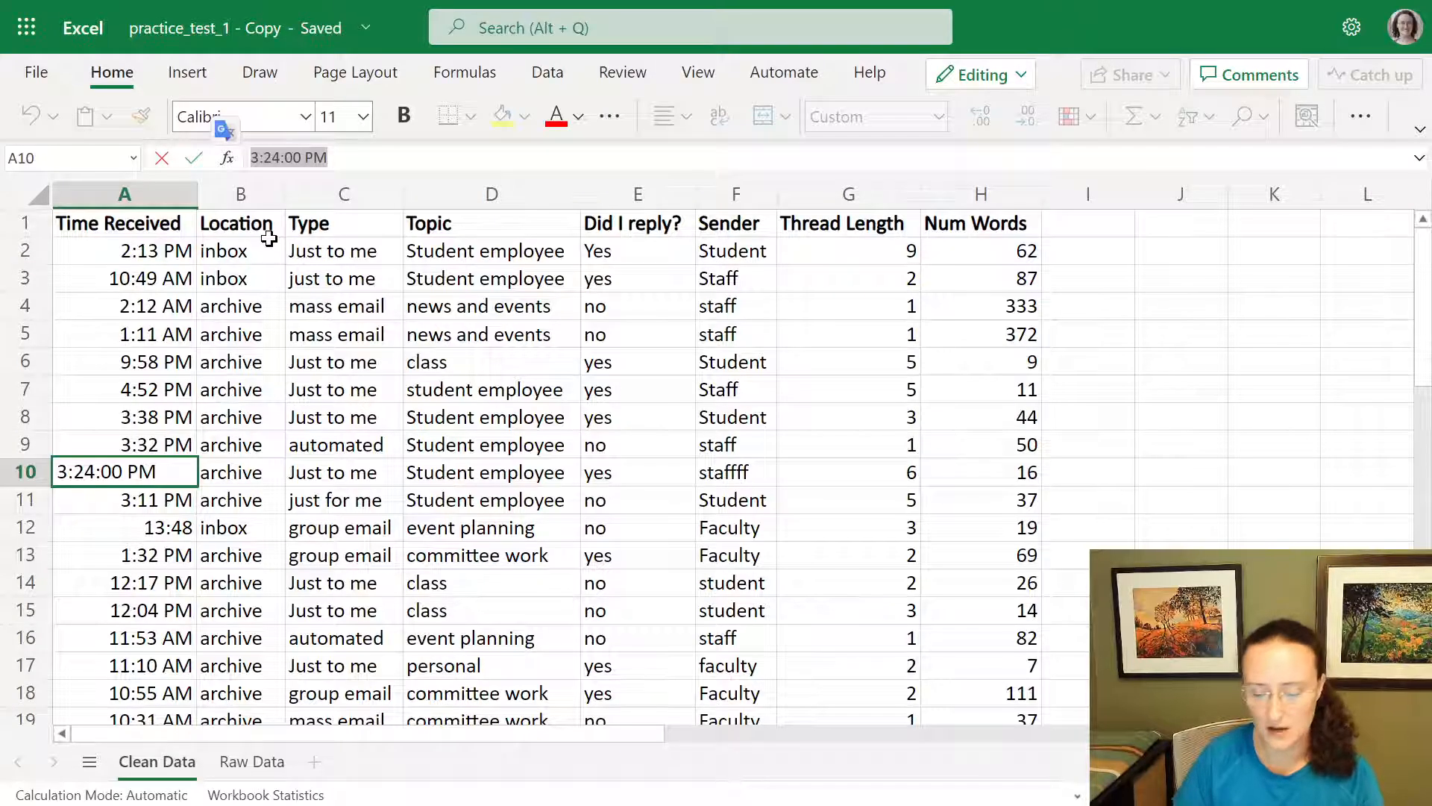
key("Return")
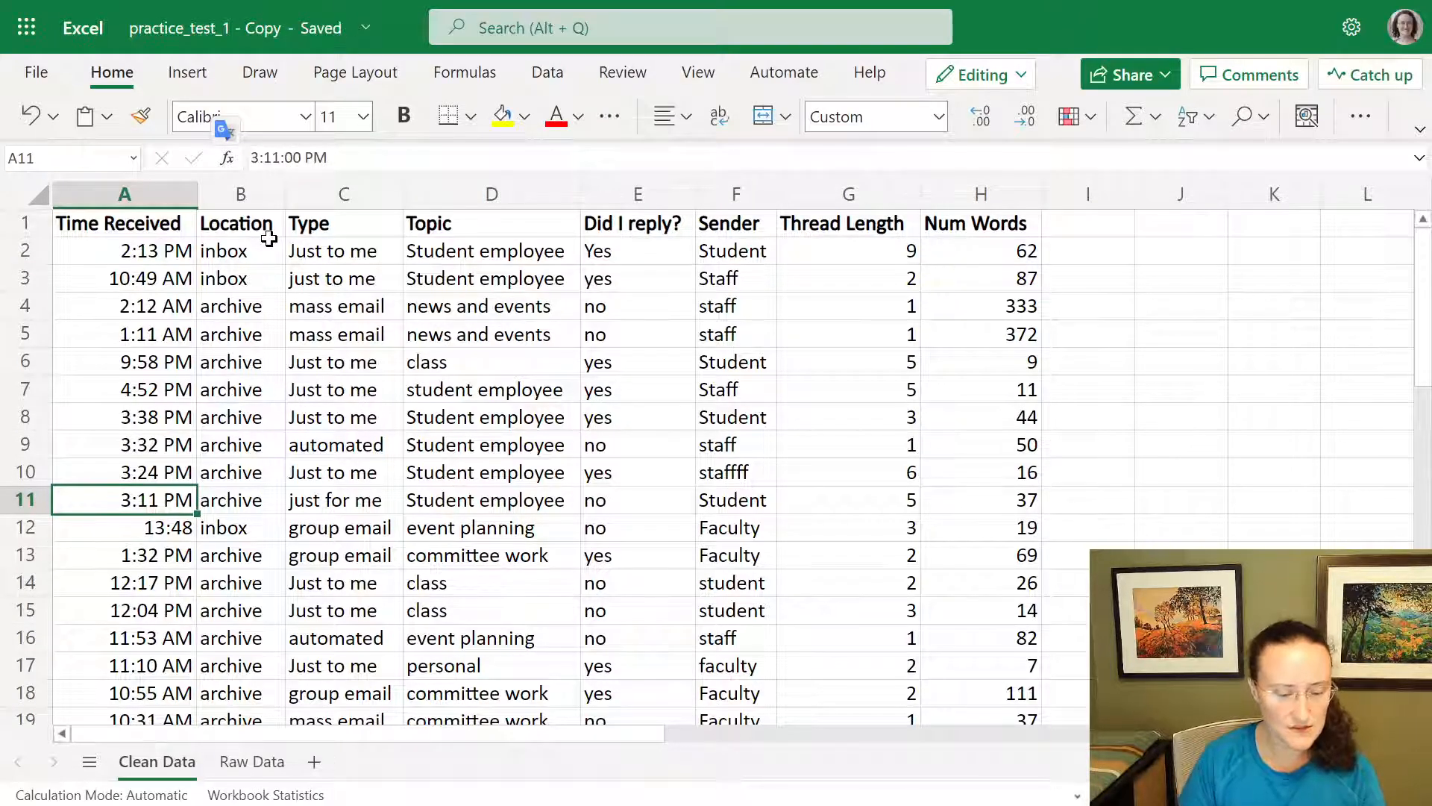
key("Down")
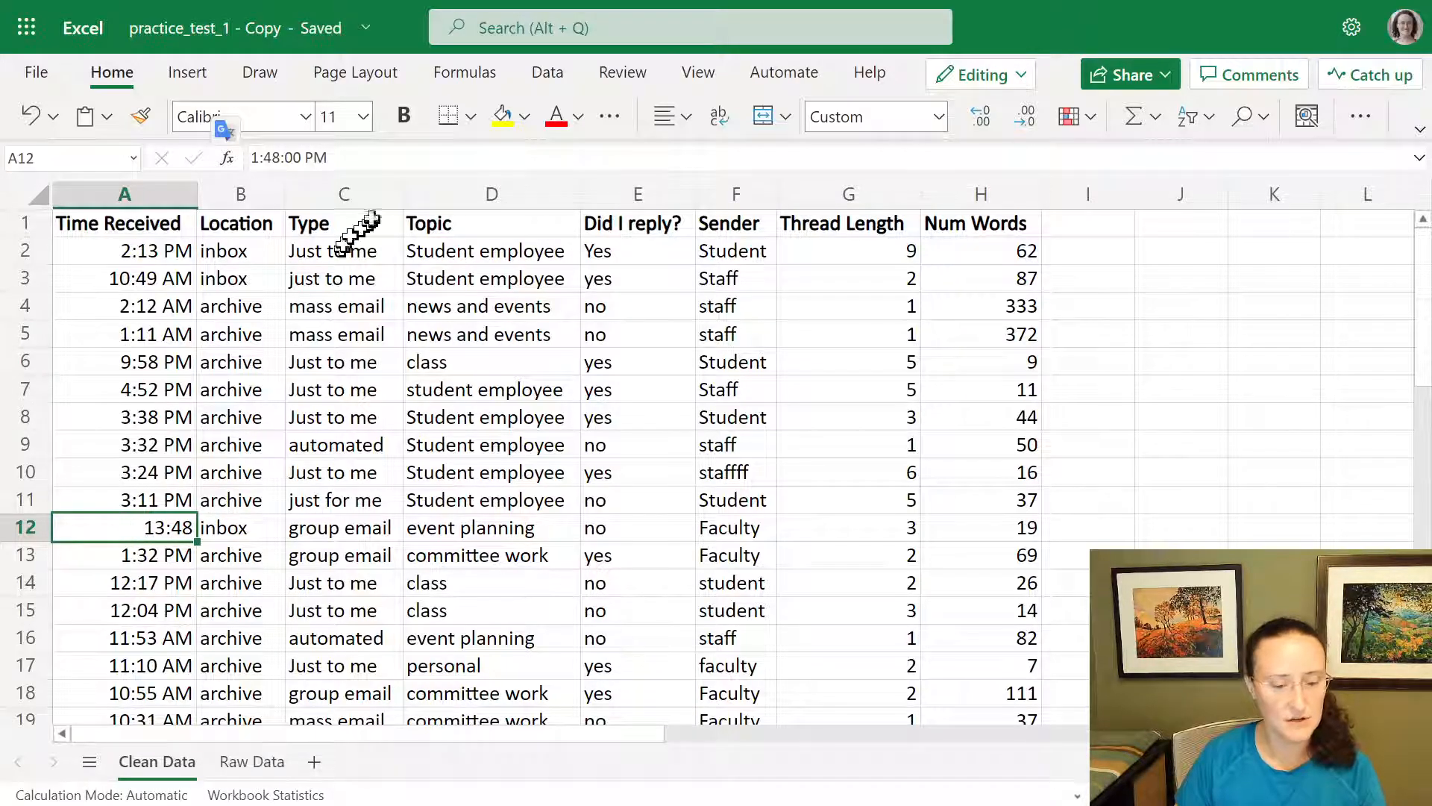
Try to correct the 24-hour display of the Time Received entry in cell A12 by re-entering it as 1:48 PM.
left_click_drag(361, 158, 217, 175)
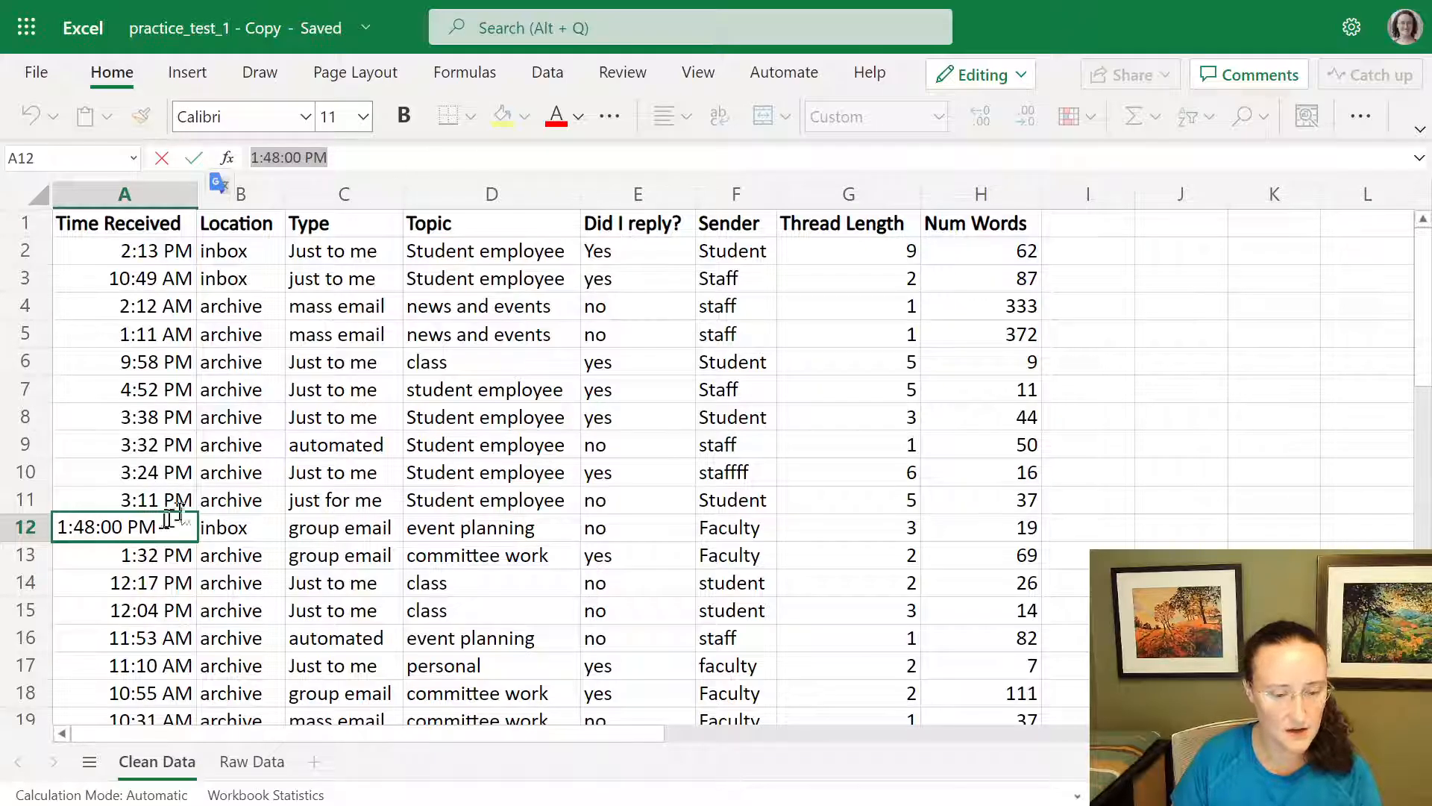
key("Escape")
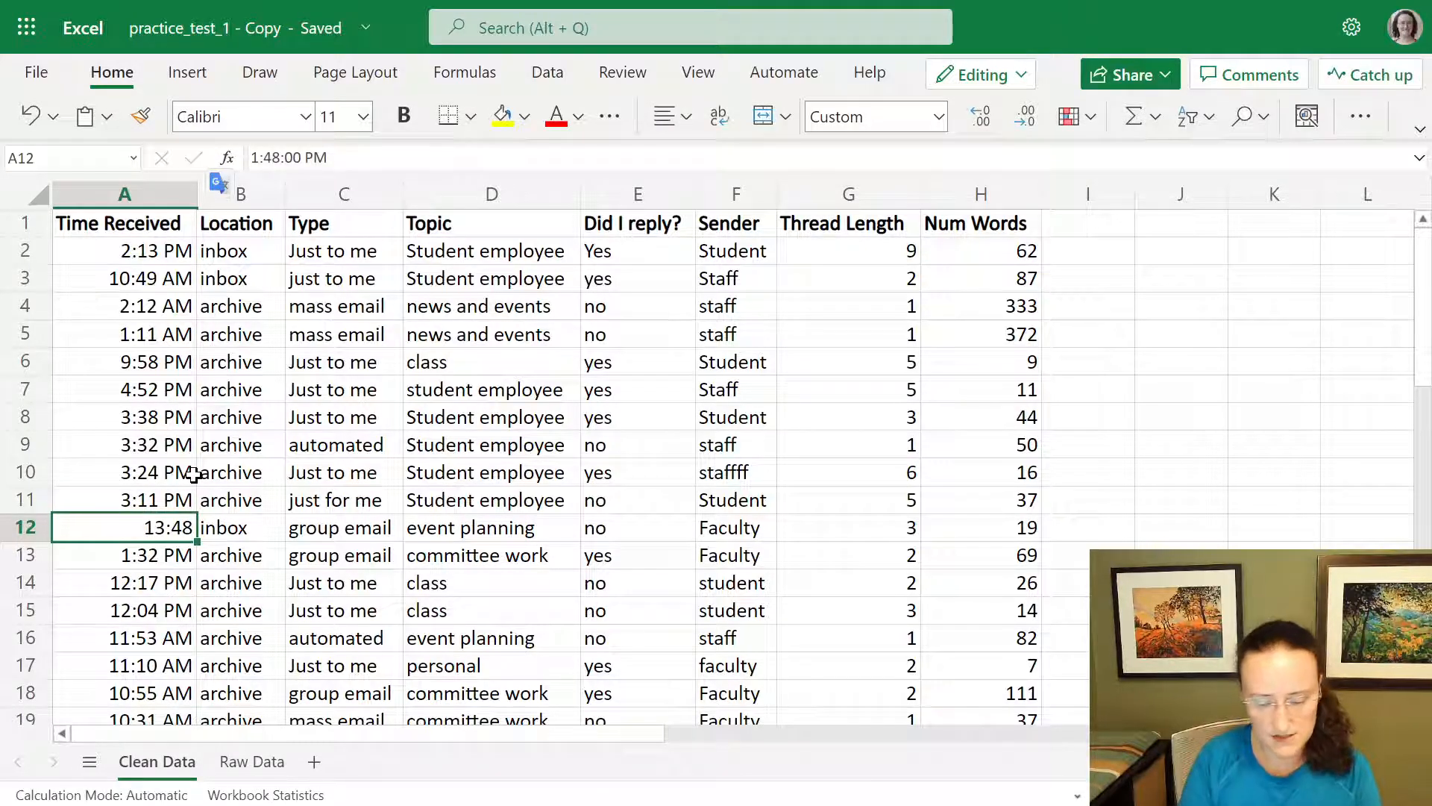
type("1148 PM")
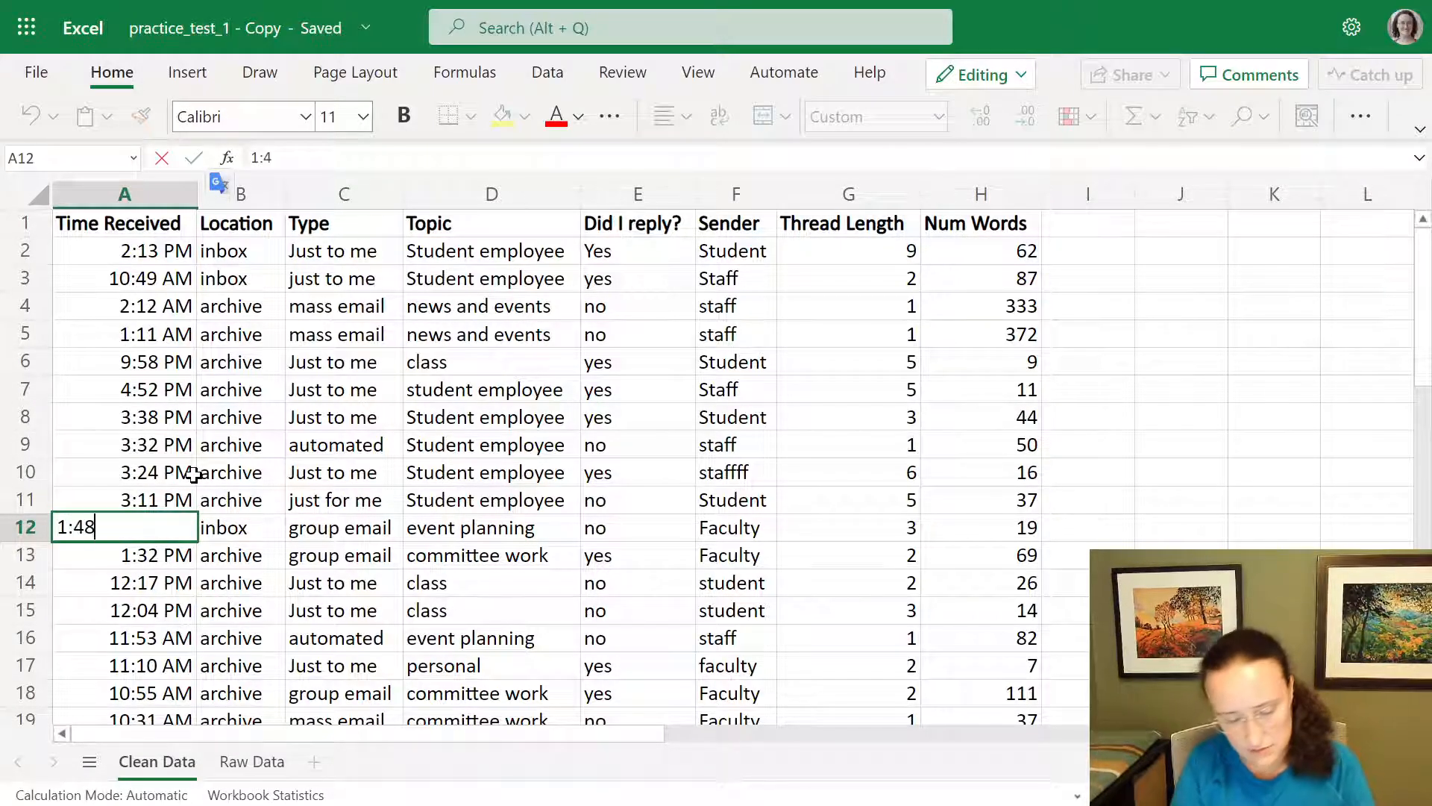
key("Return")
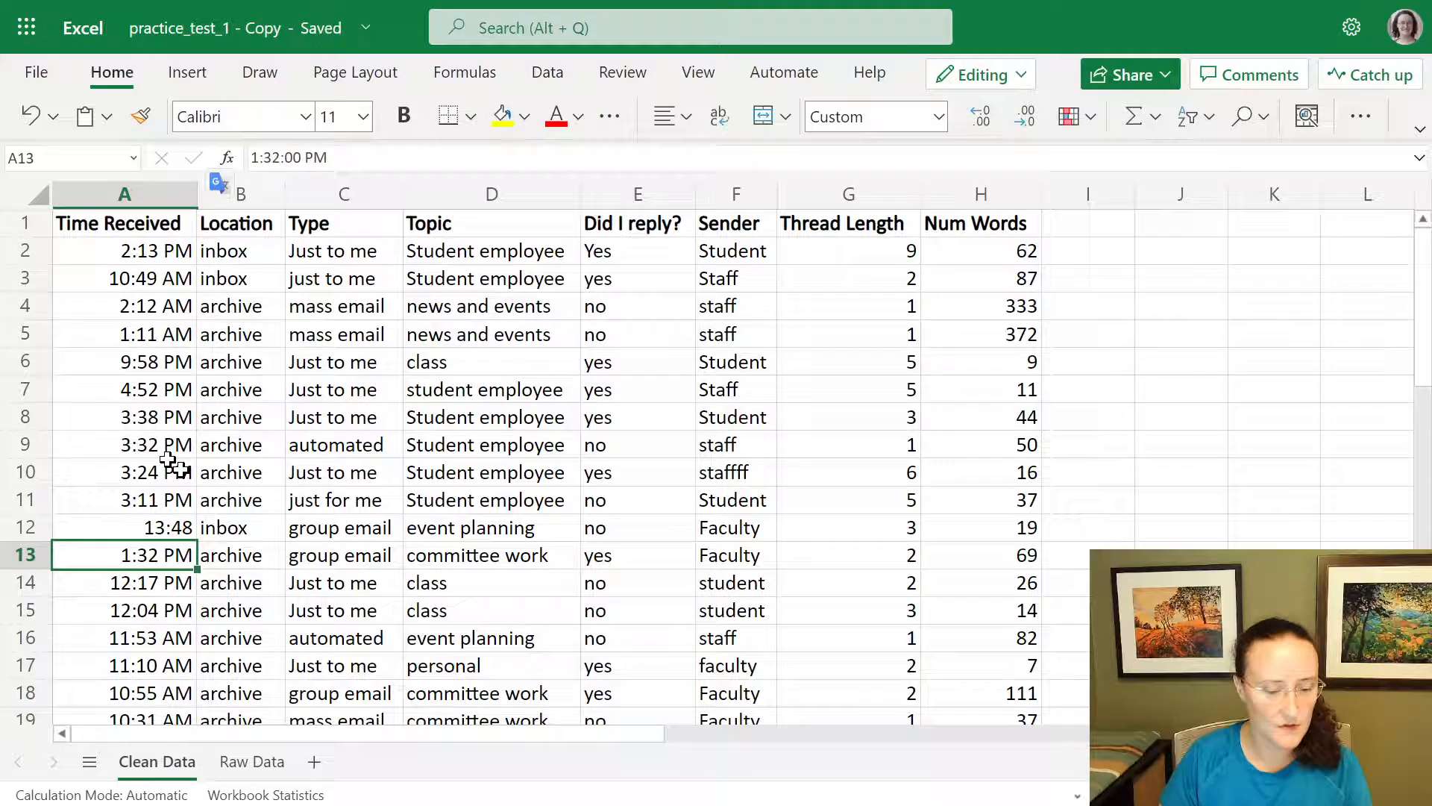
Apply the Time number format to cell A12 and set its type to 1:30 PM, without seconds.
left_click(168, 527)
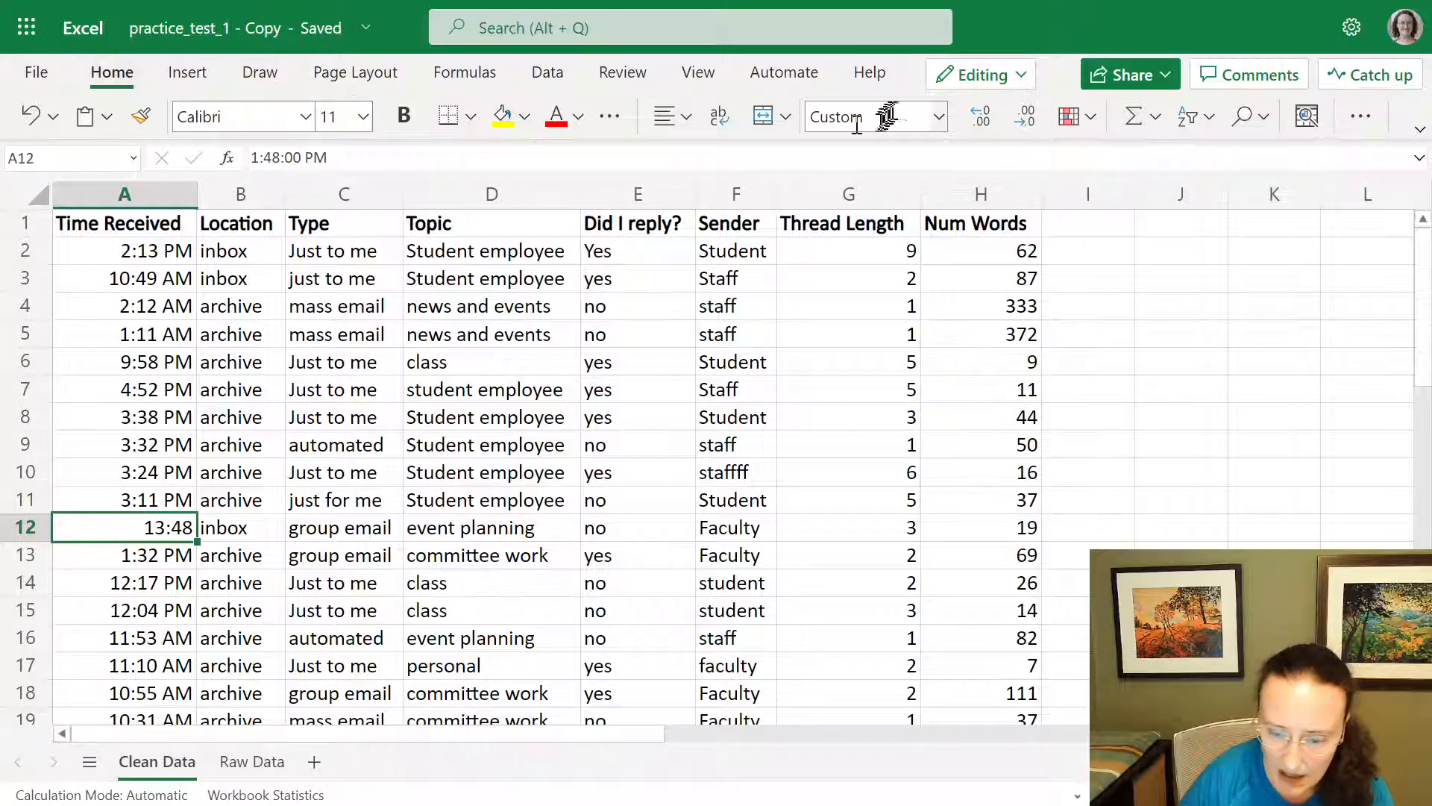
left_click(938, 117)
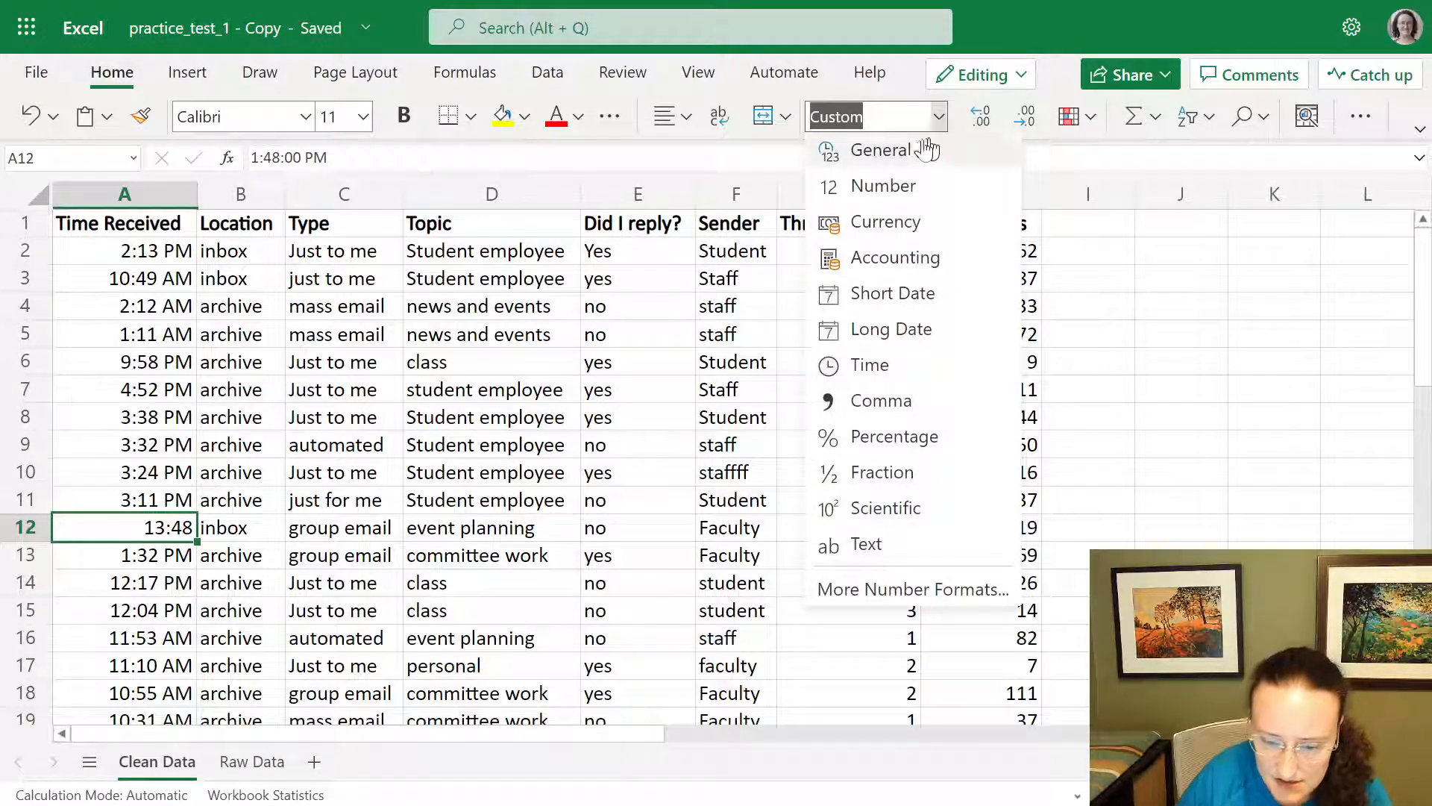
left_click(893, 365)
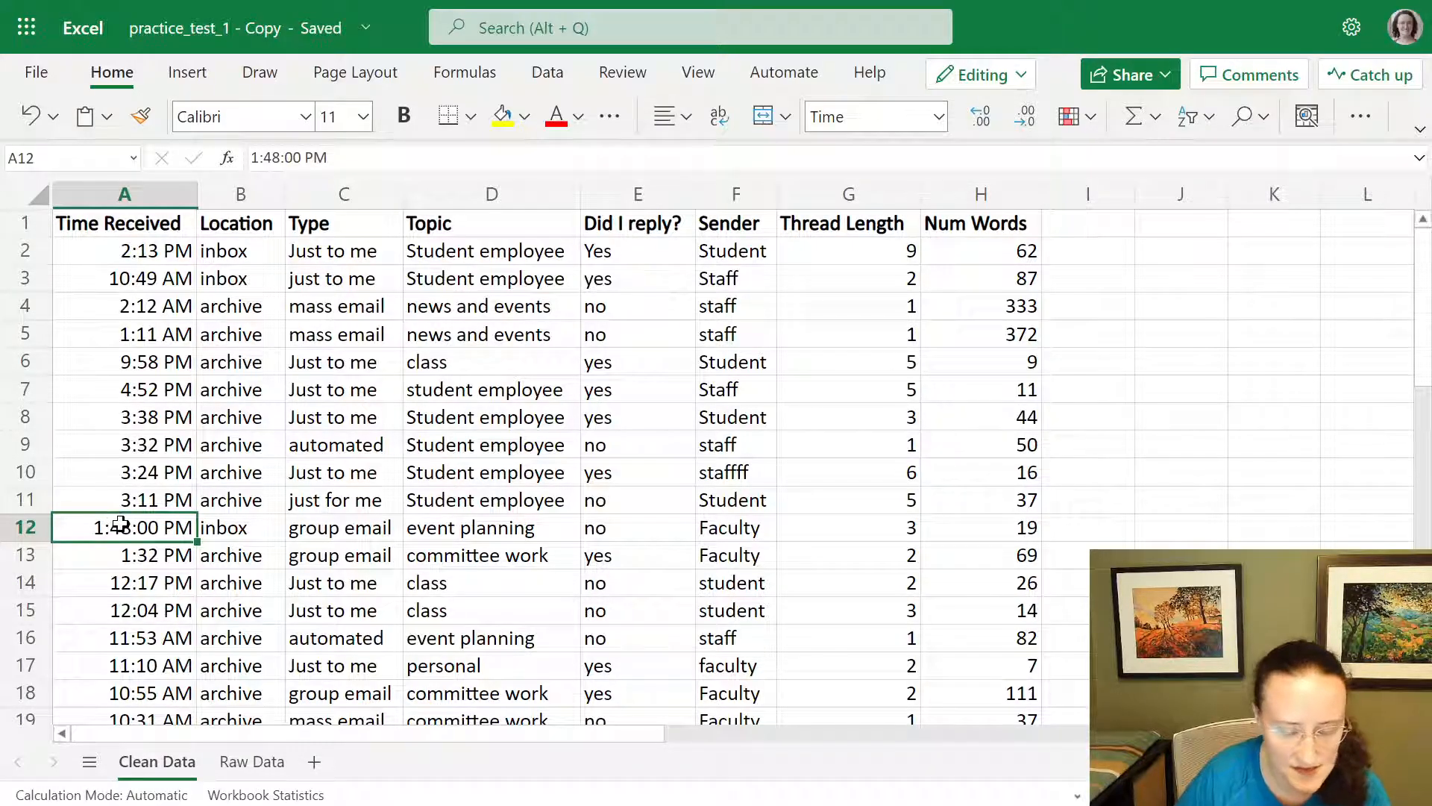
left_click(938, 121)
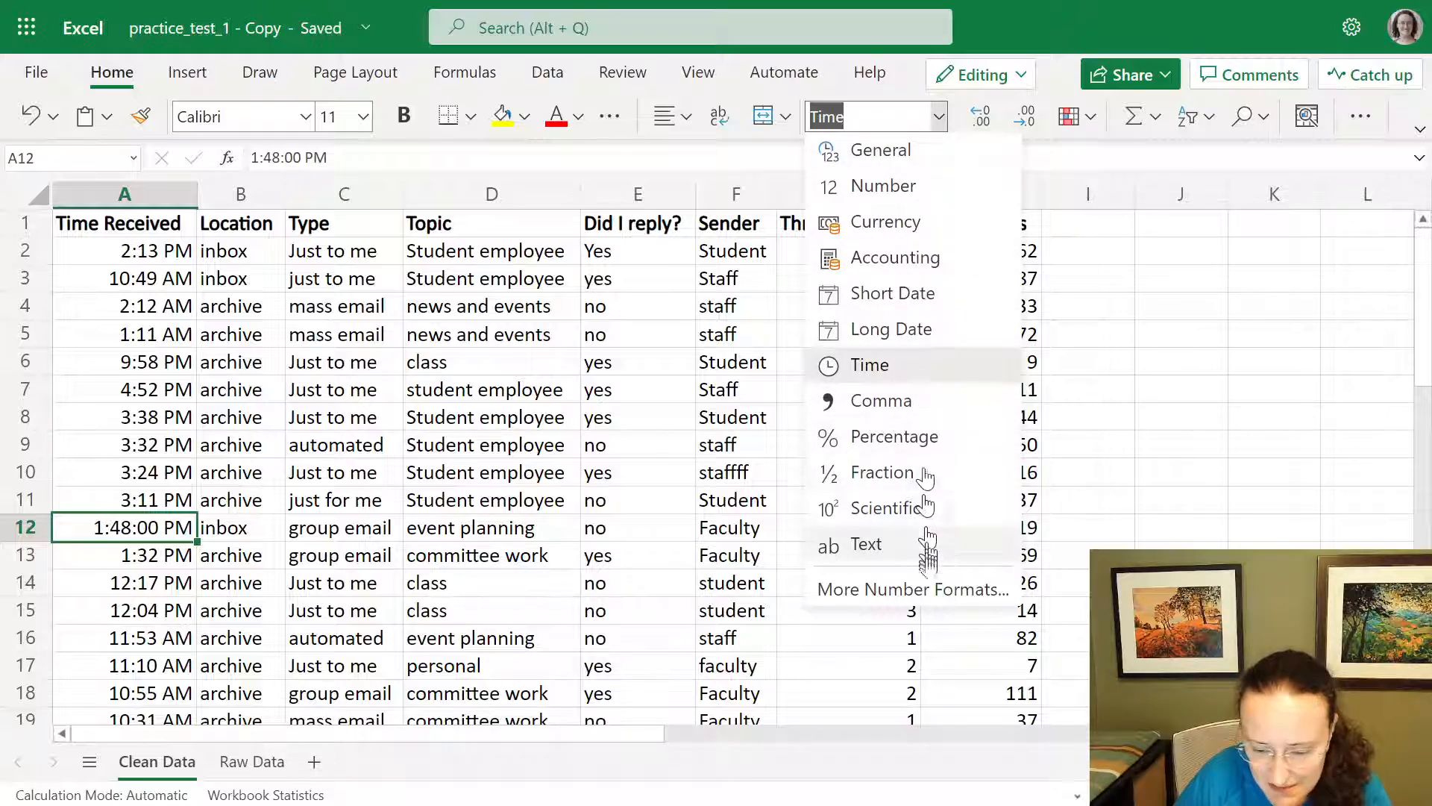
left_click(923, 591)
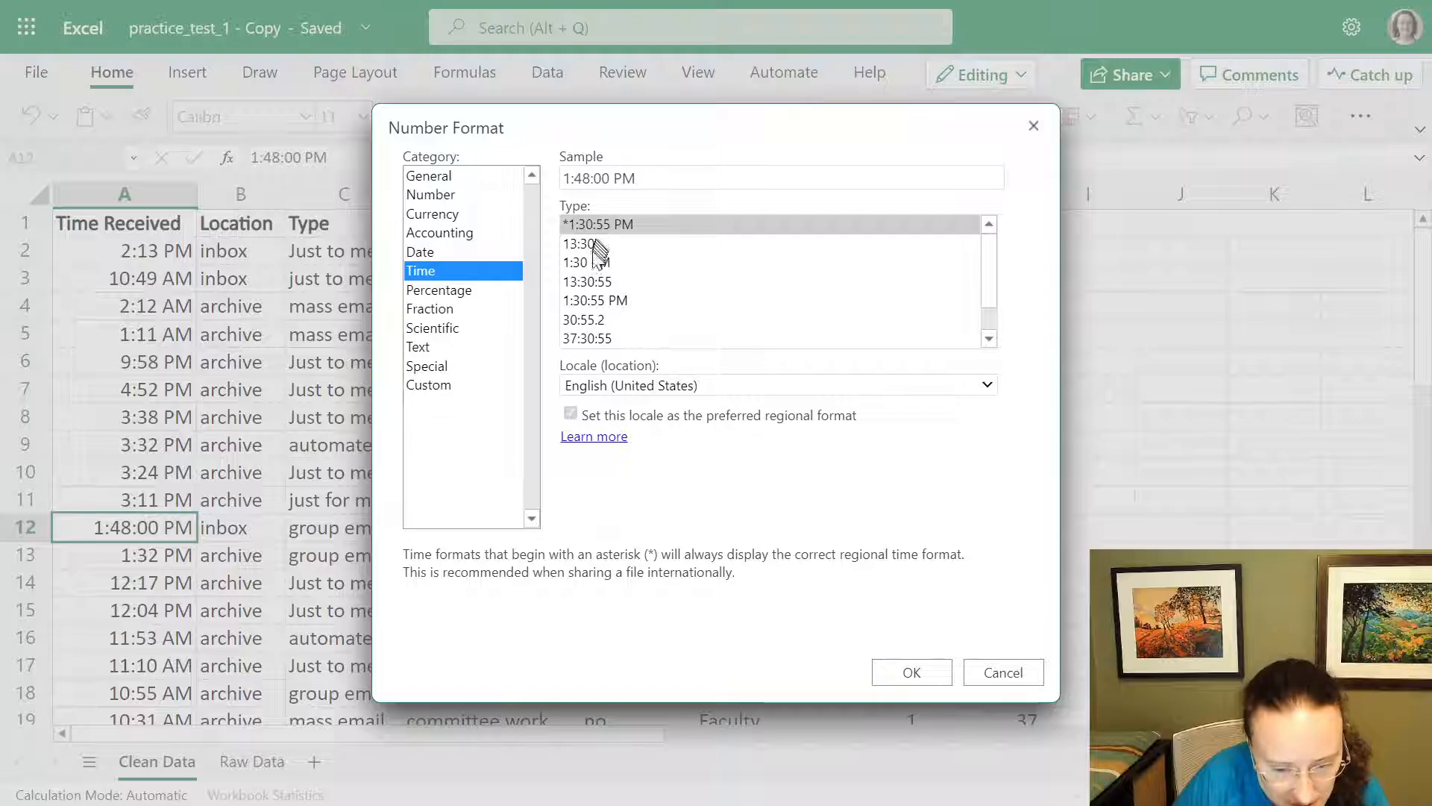
left_click(592, 261)
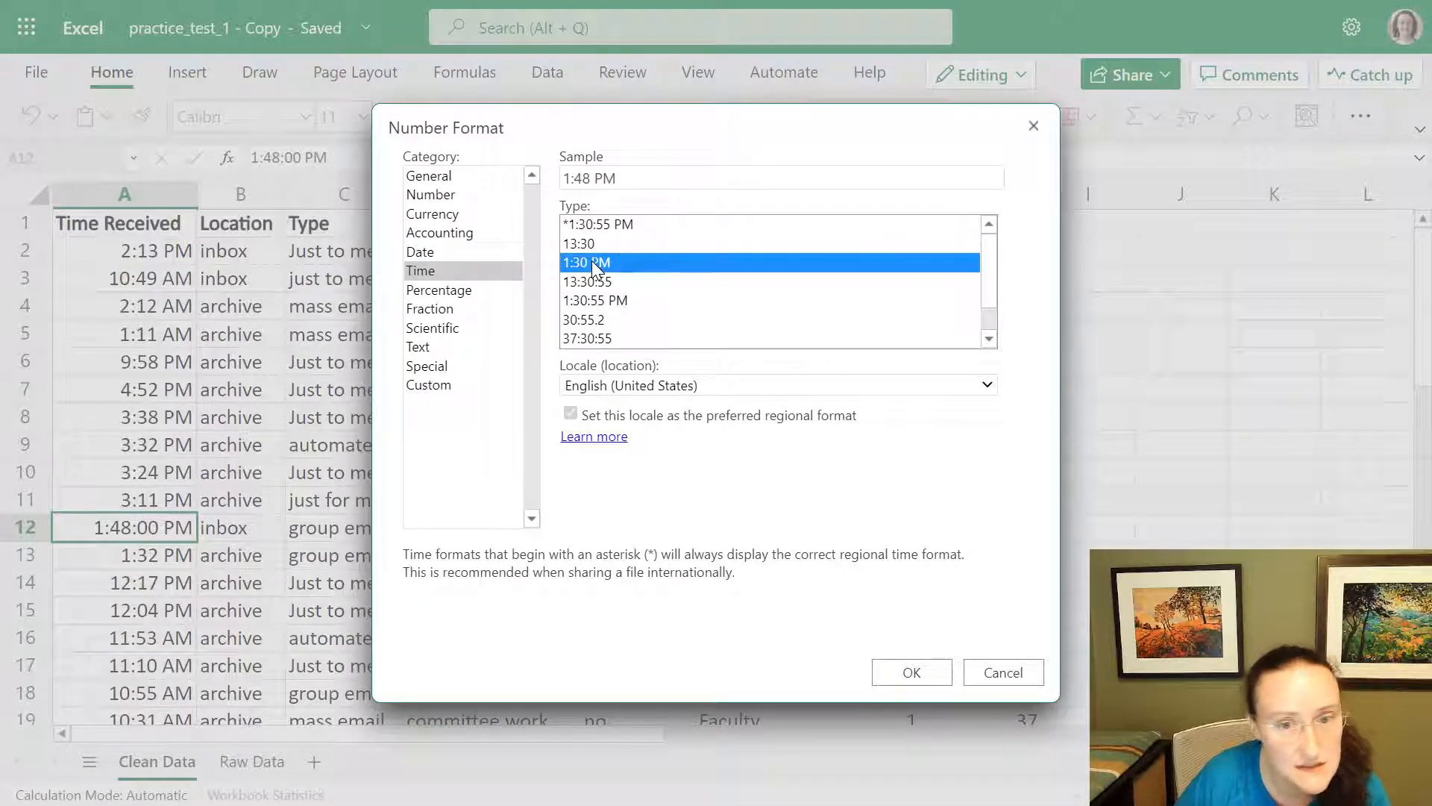
left_click(913, 673)
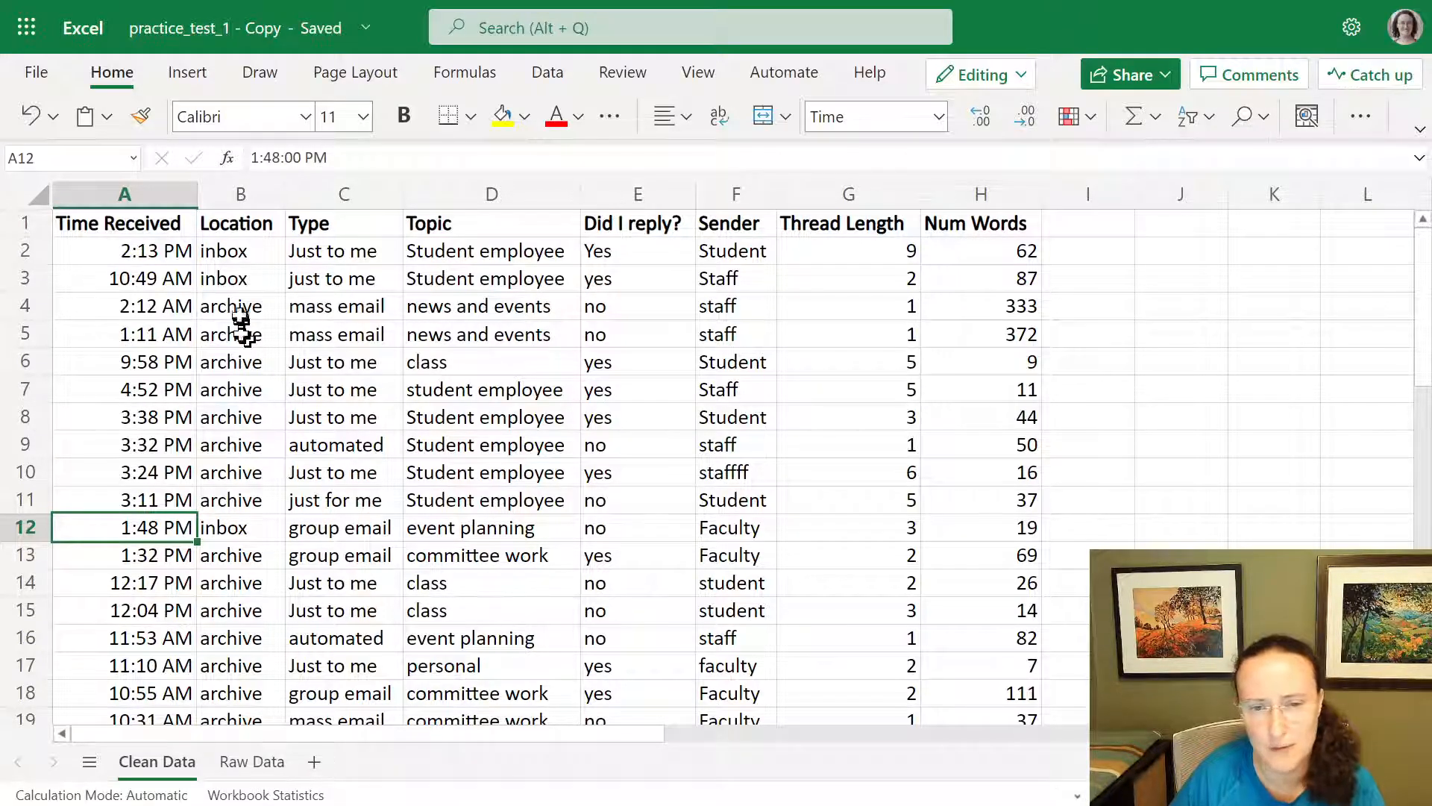
Undo both number format changes on cell A12.
left_click(30, 124)
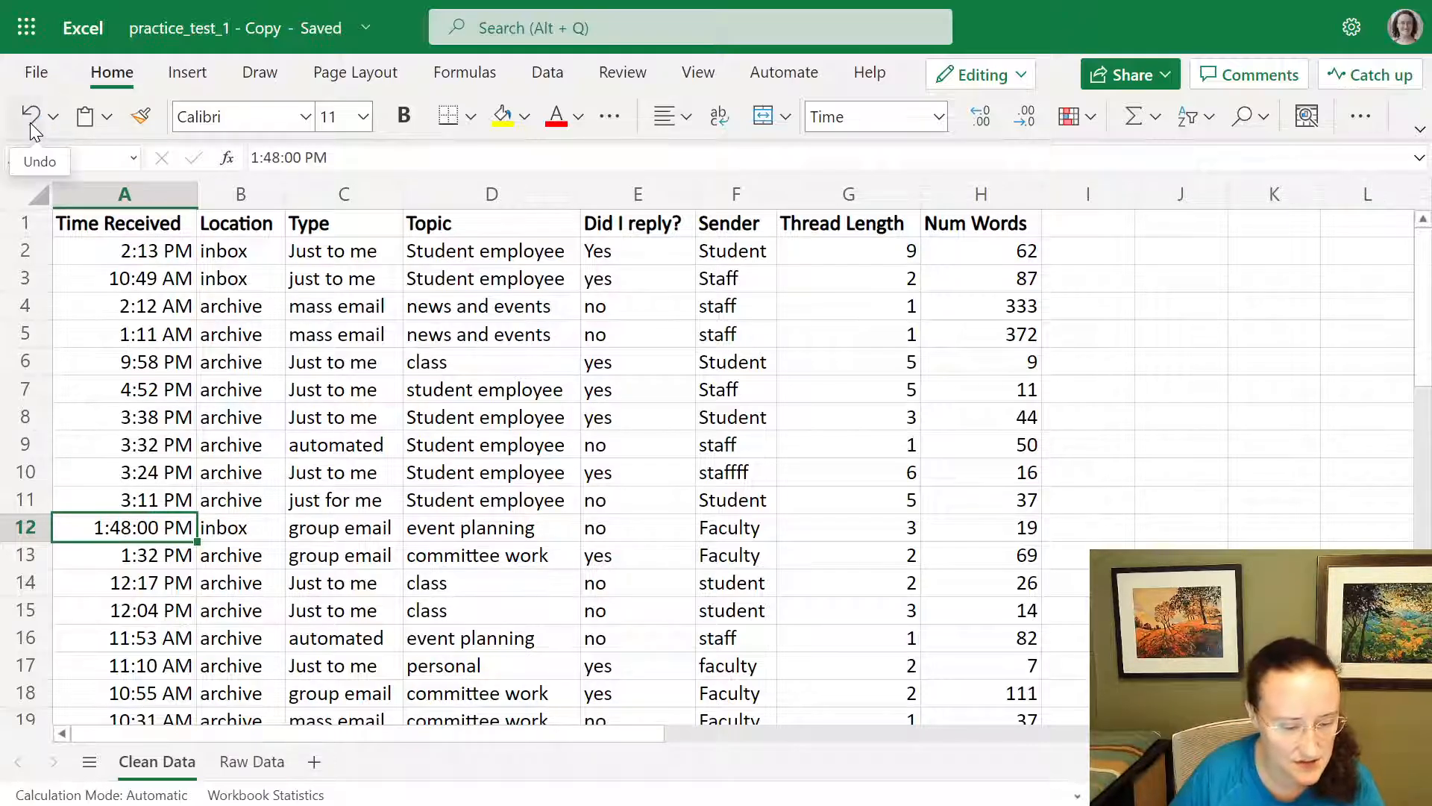
left_click(31, 124)
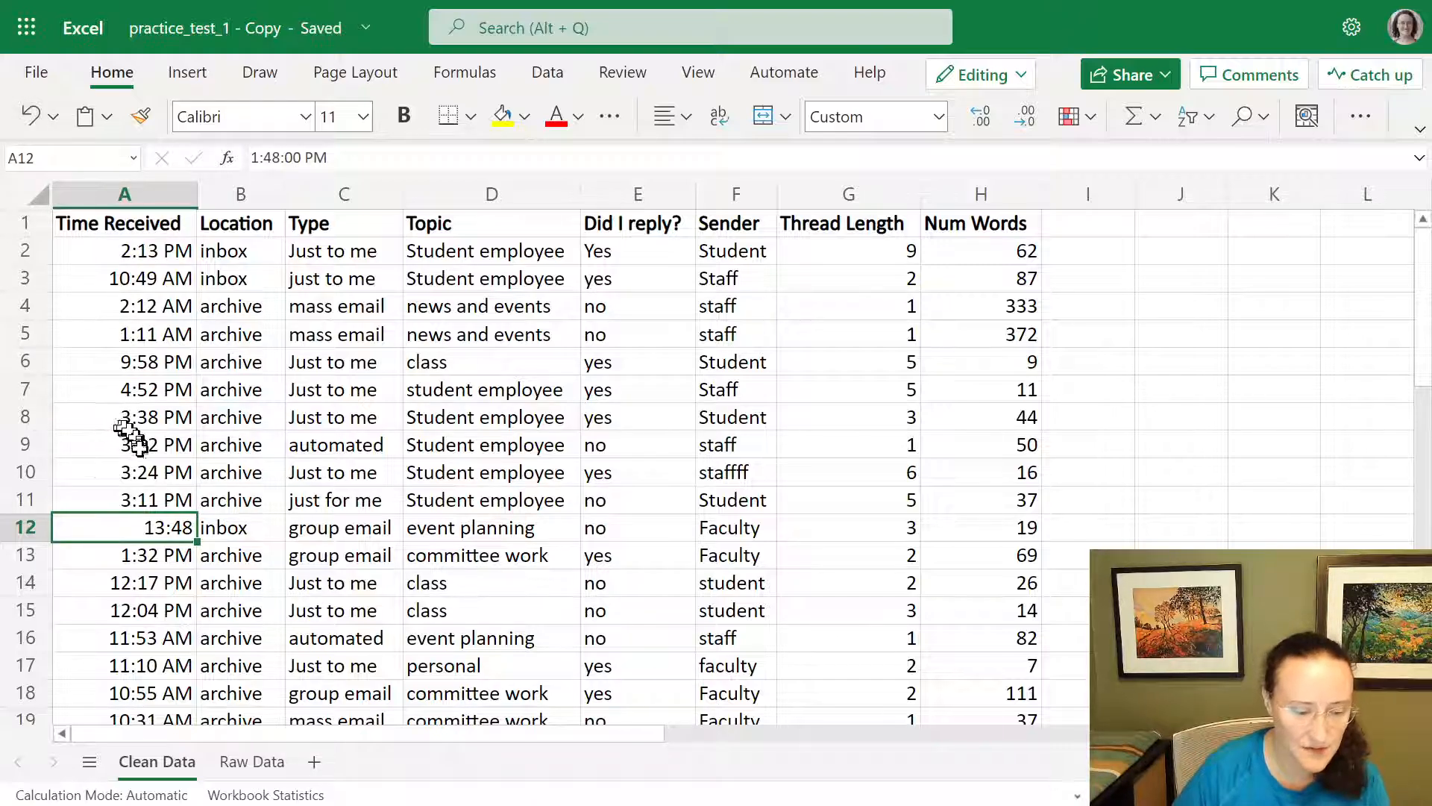
Copy the time formatting of cell A11 onto cell A12 with Format Painter.
left_click(152, 501)
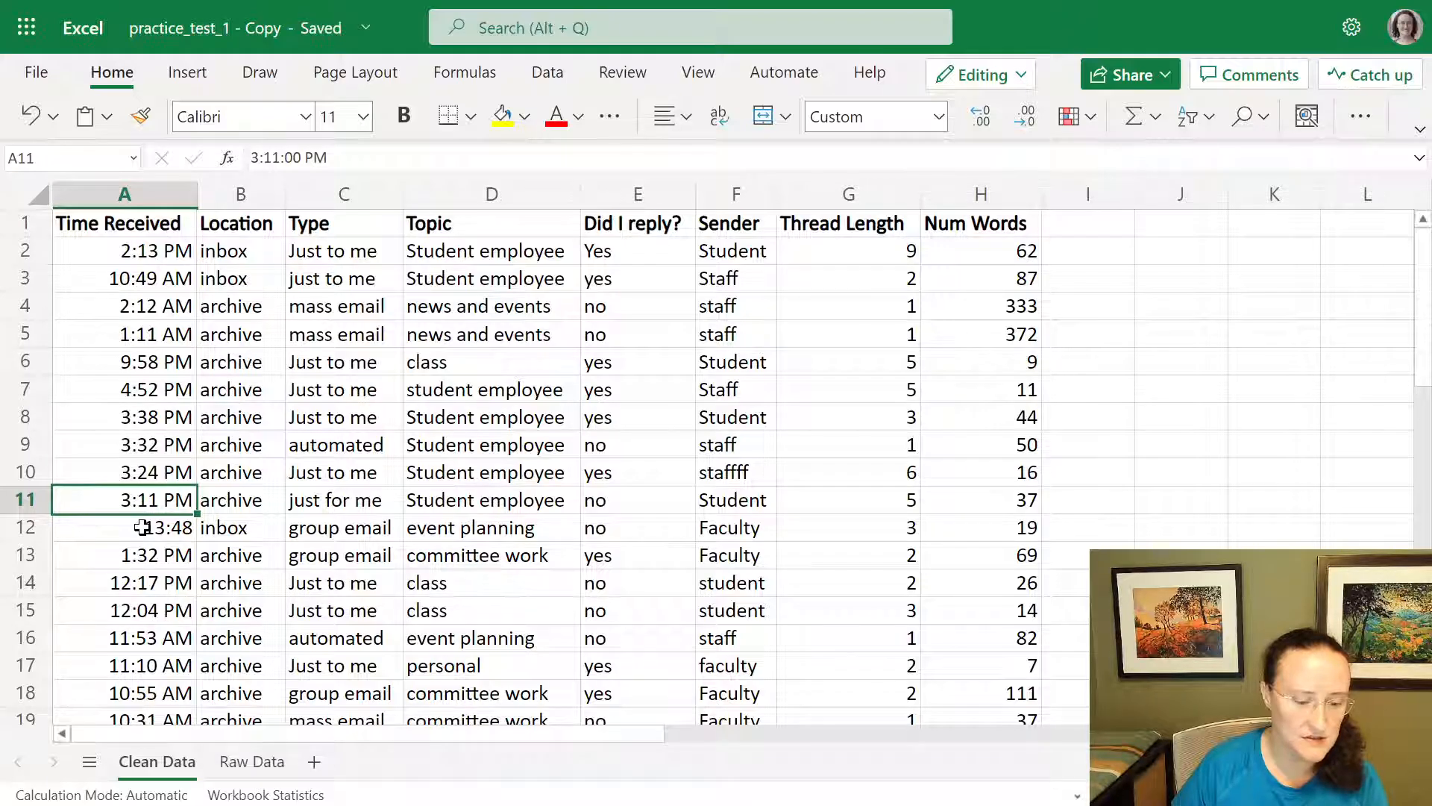
left_click(142, 527)
left_click(145, 502)
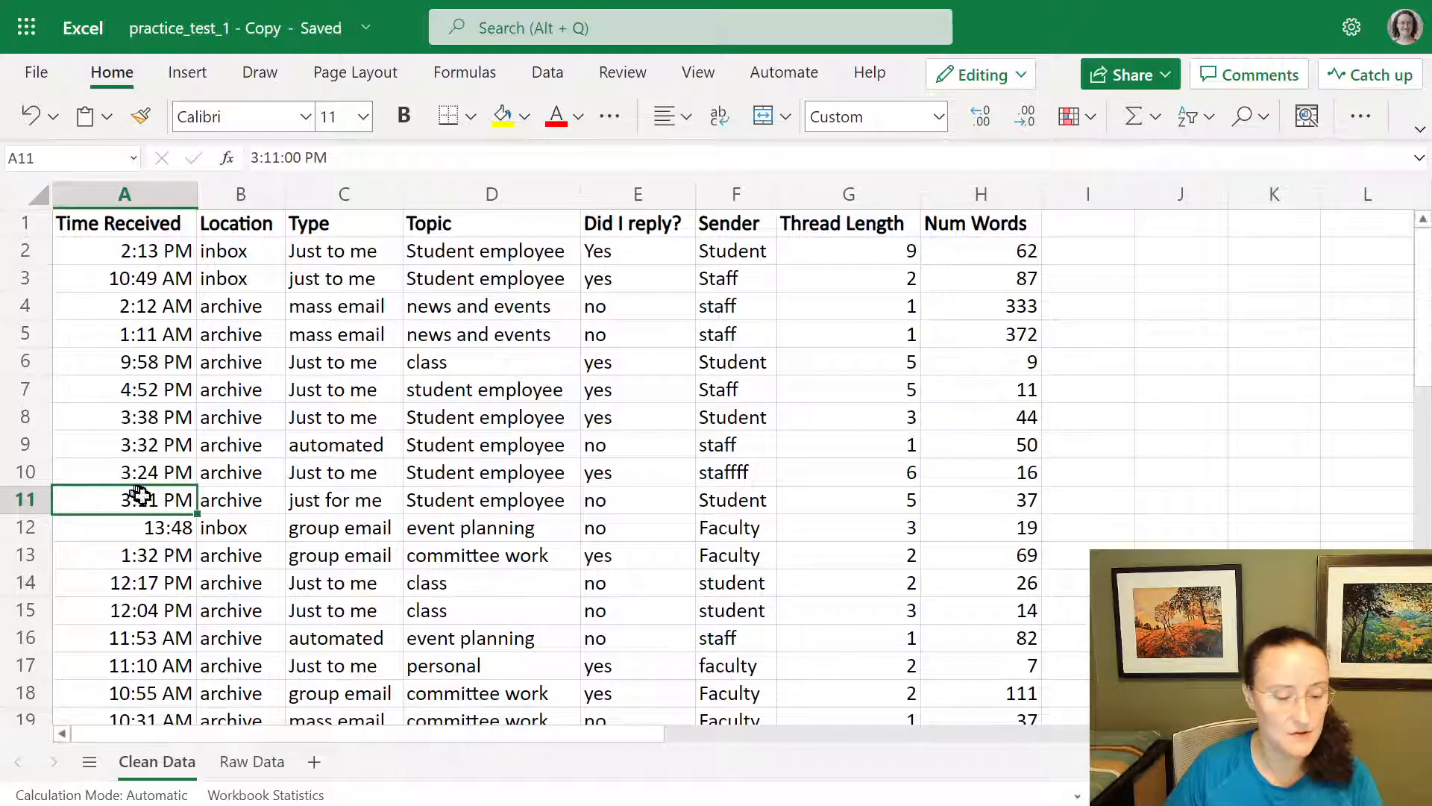
left_click(146, 119)
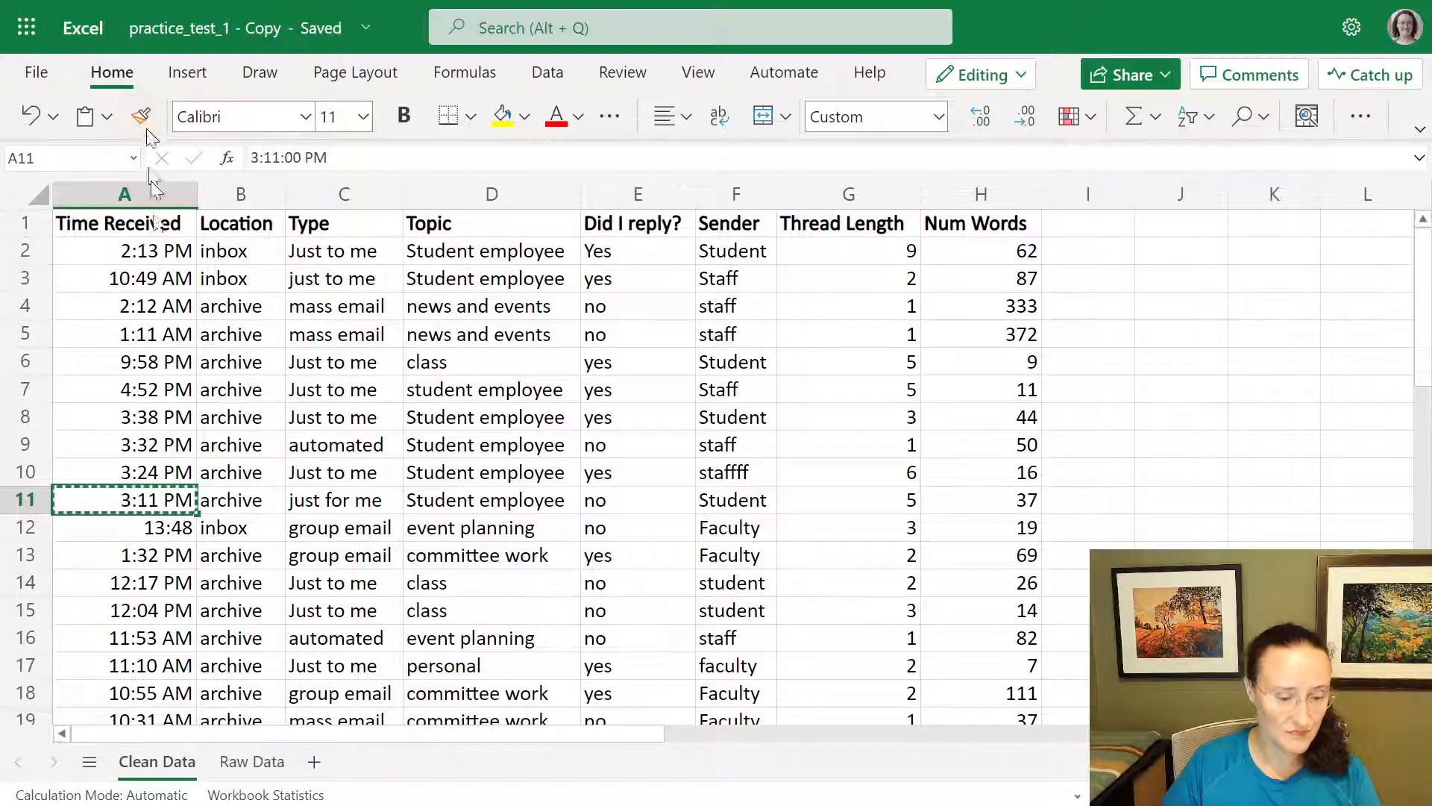
left_click(112, 527)
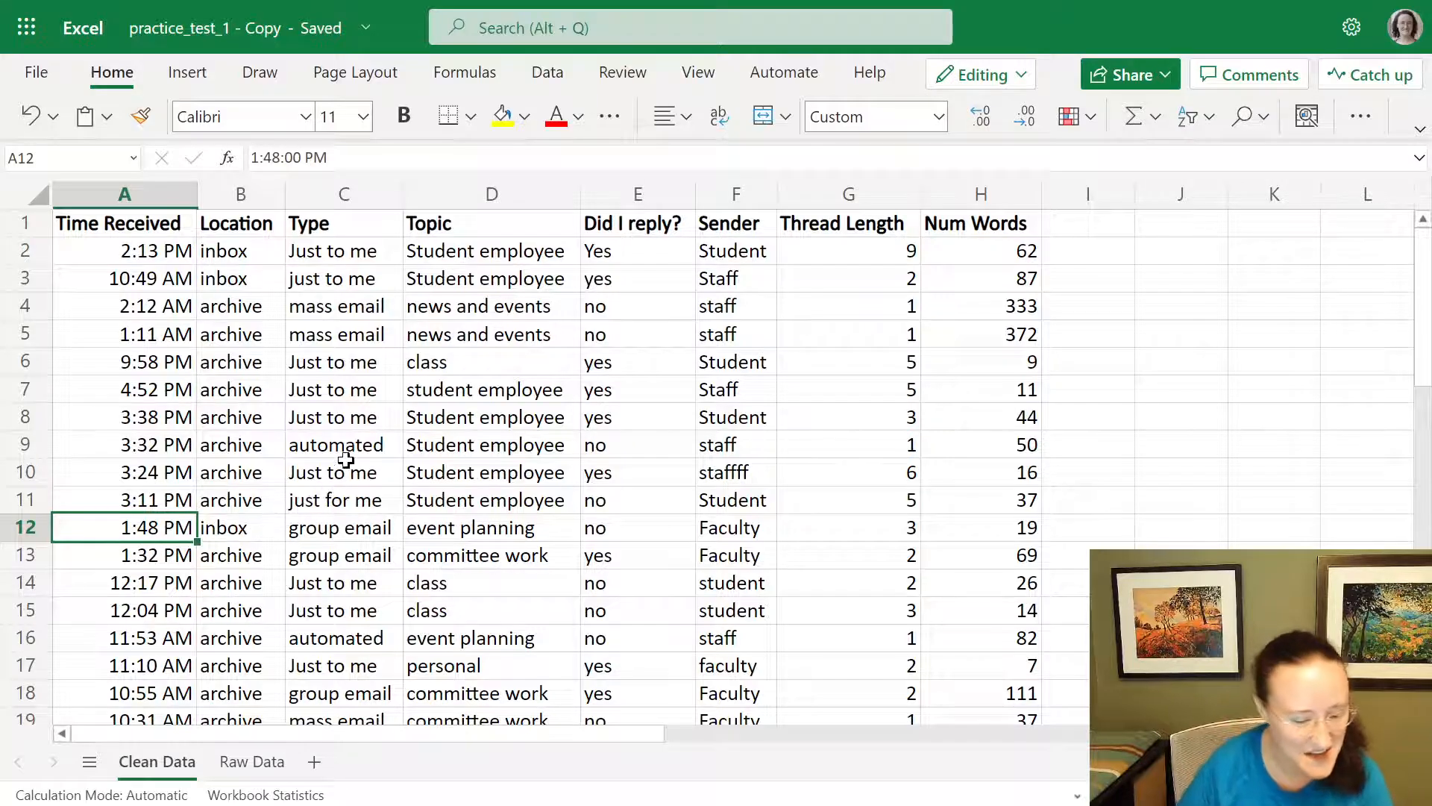
Select the text entries from Location to Sender, B2:F26, and open Find and Replace for them beside the data.
scroll(179, 552, "down", 4)
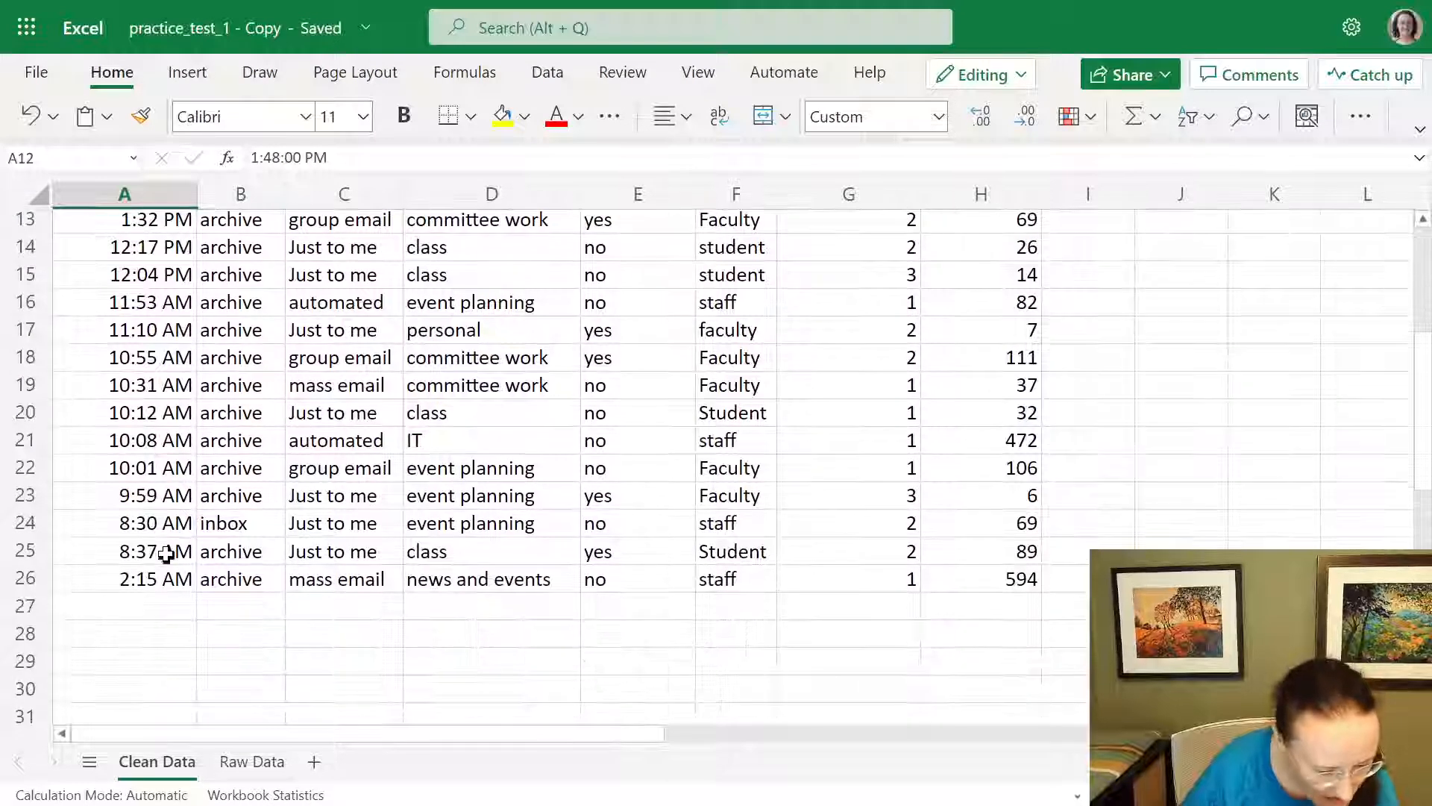
scroll(158, 306, "up", 4)
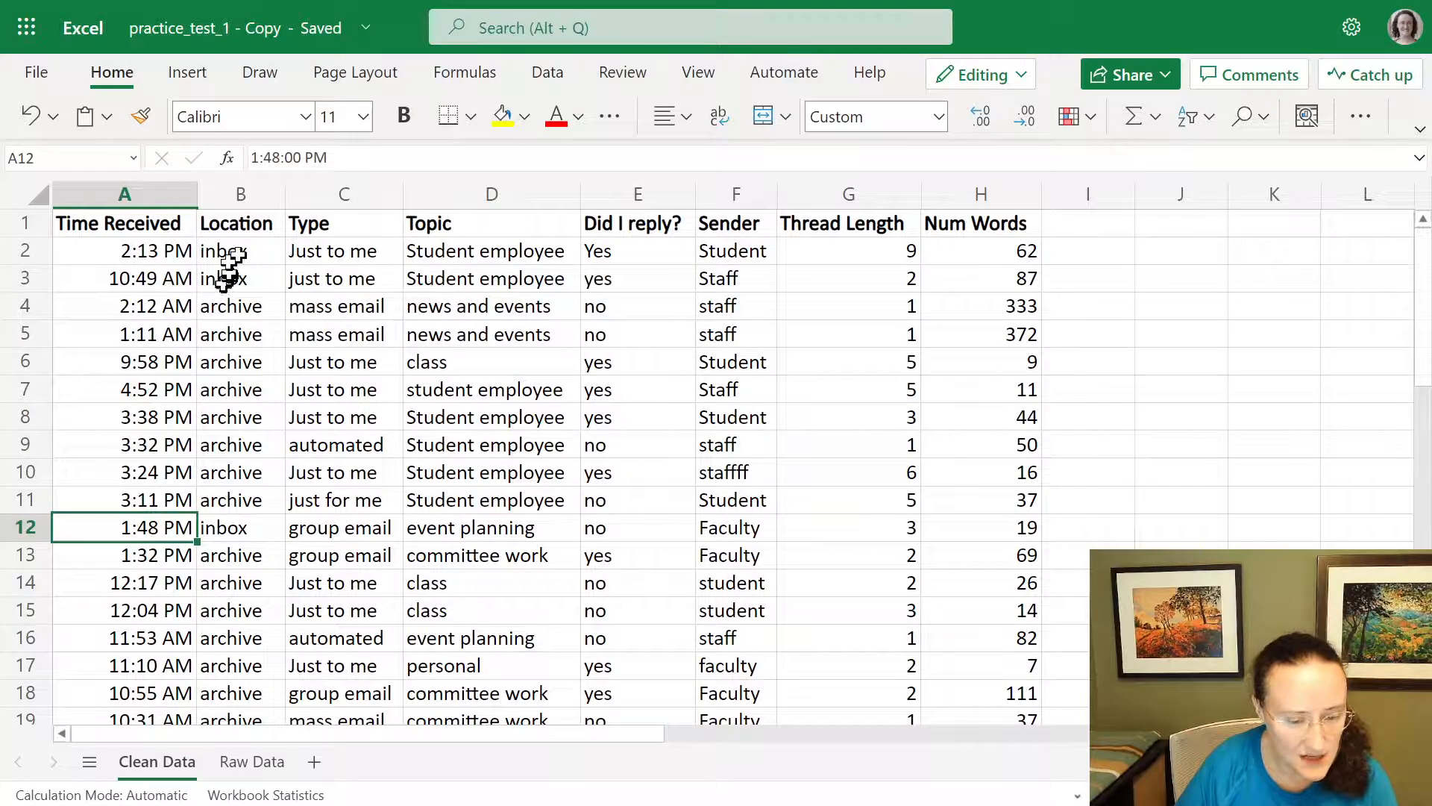
left_click_drag(237, 257, 737, 576)
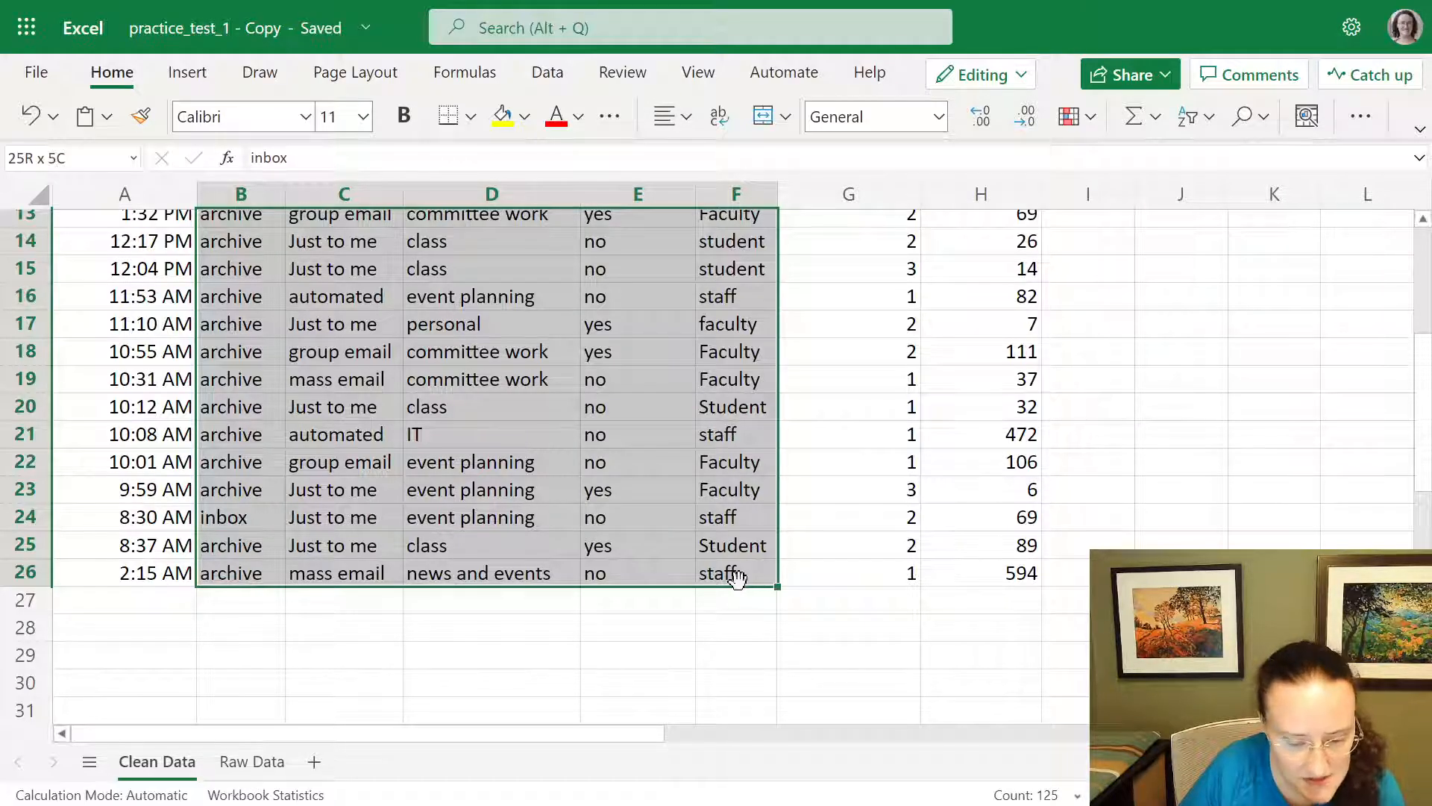
left_click_drag(737, 576, 732, 571)
scroll(731, 567, "up", 4)
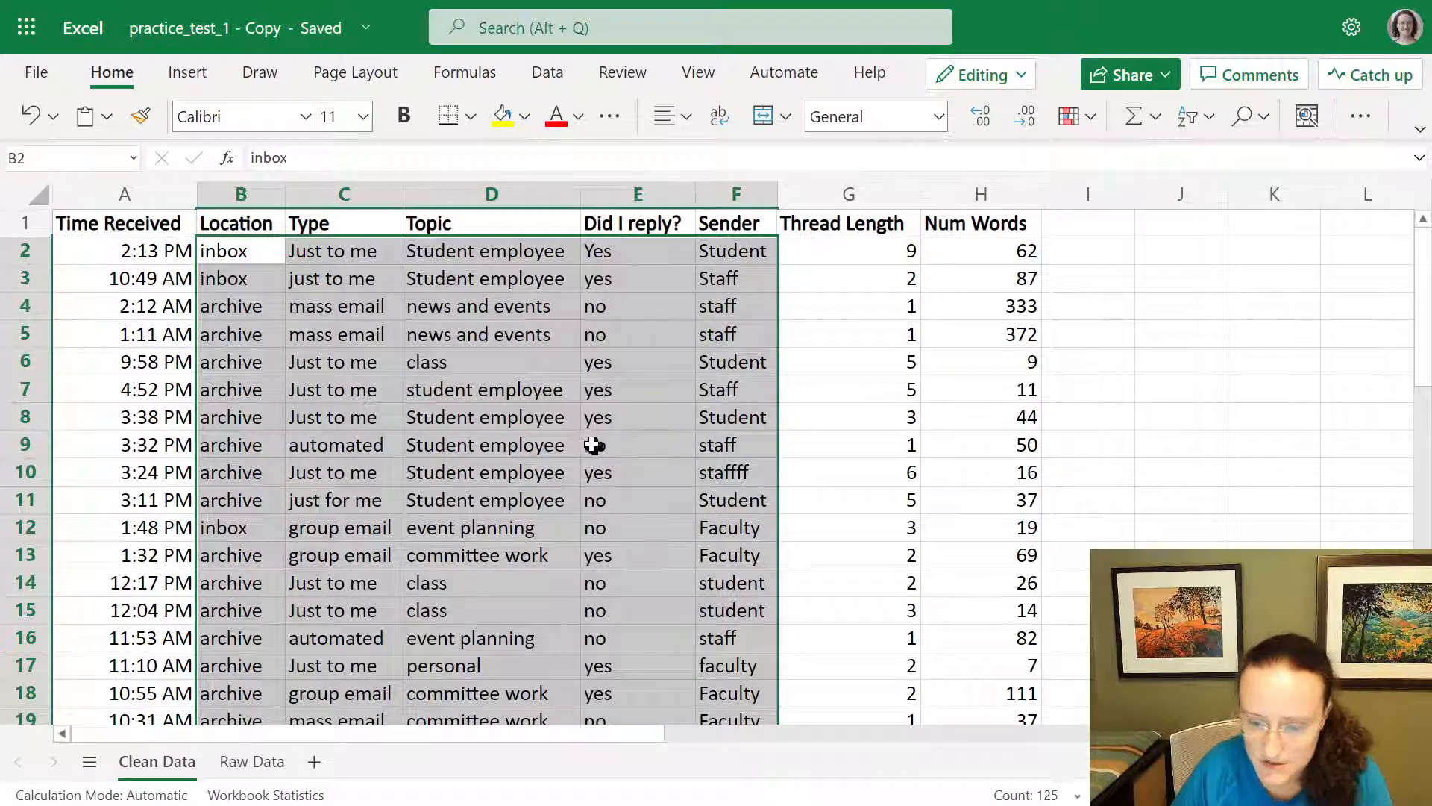
left_click_drag(256, 258, 731, 608)
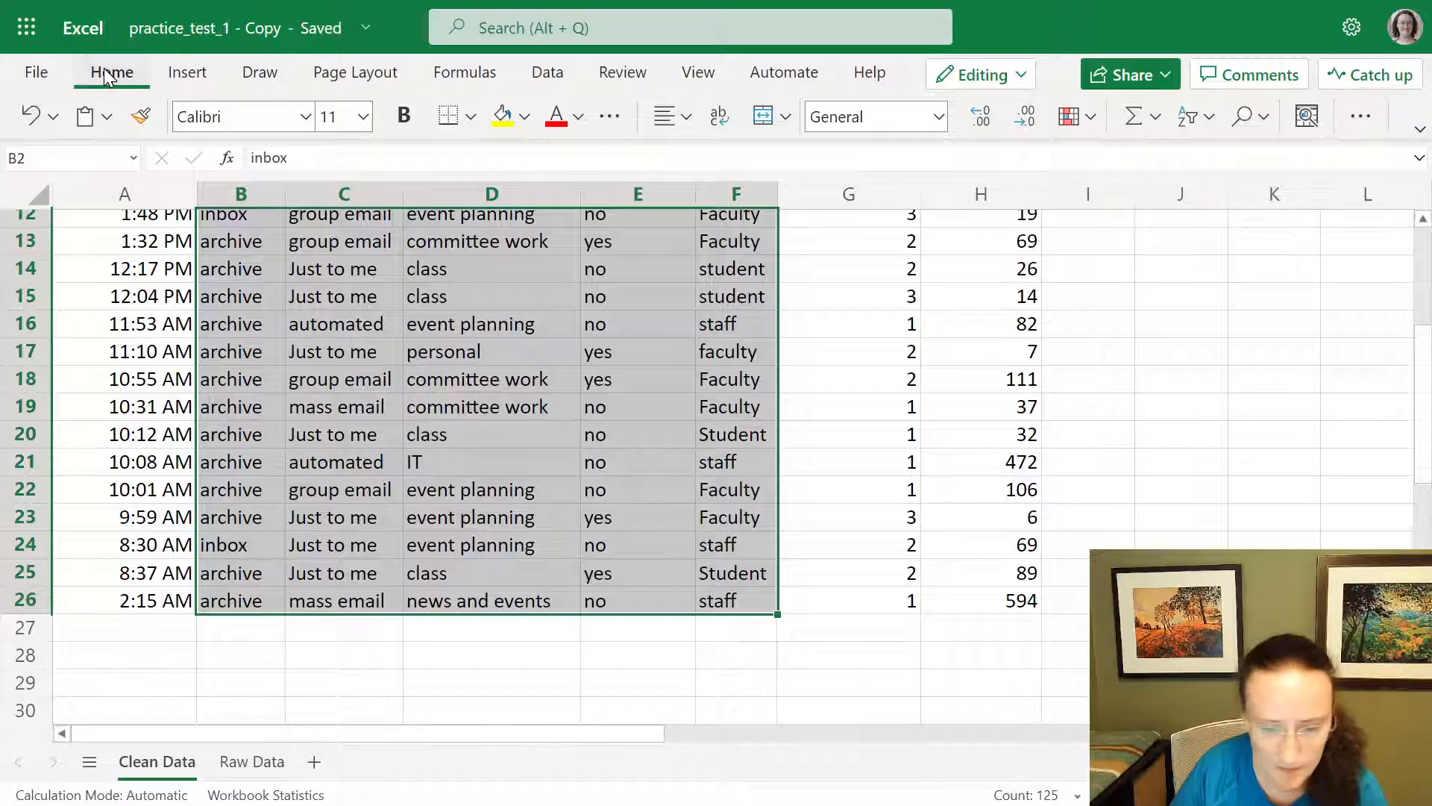
left_click(1264, 118)
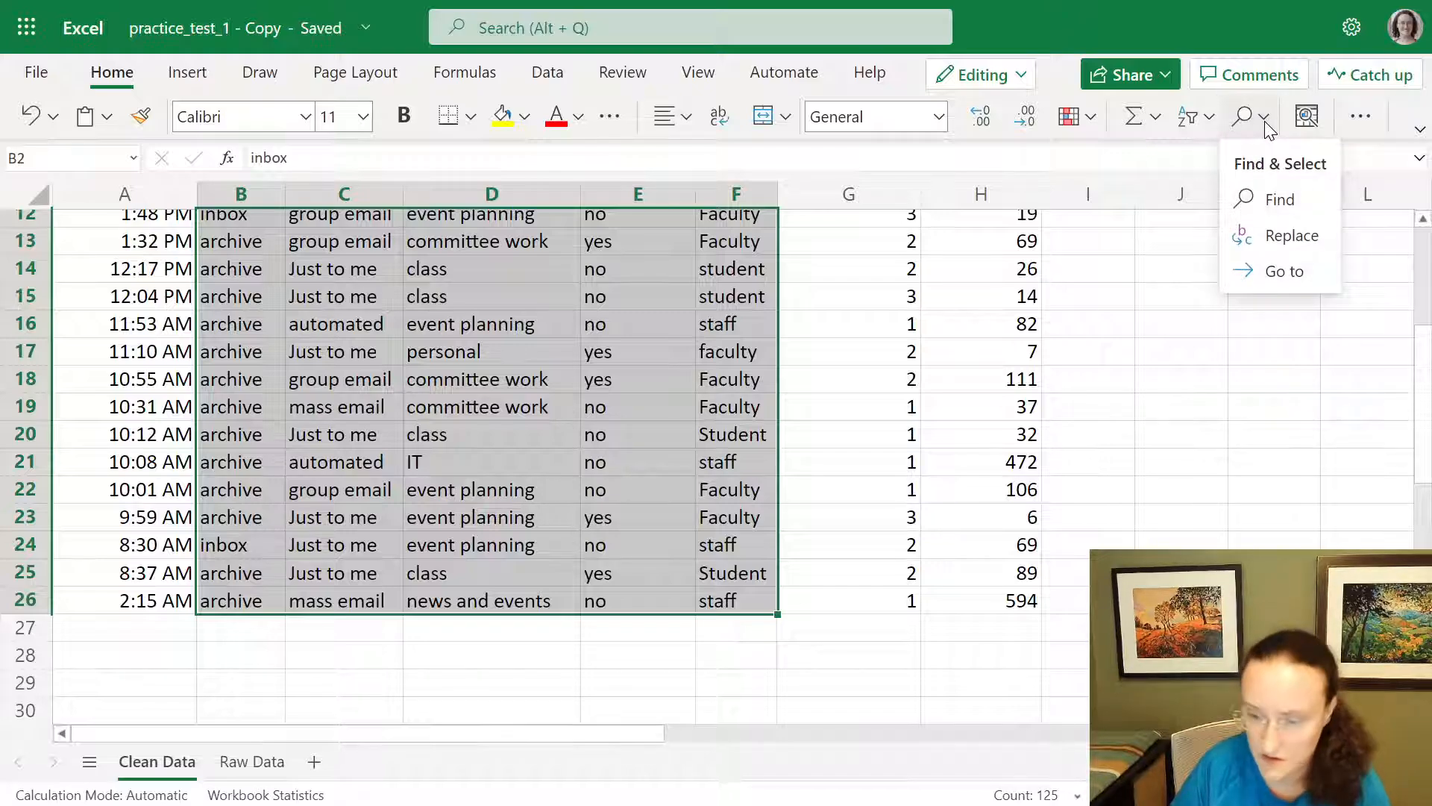
left_click(1283, 238)
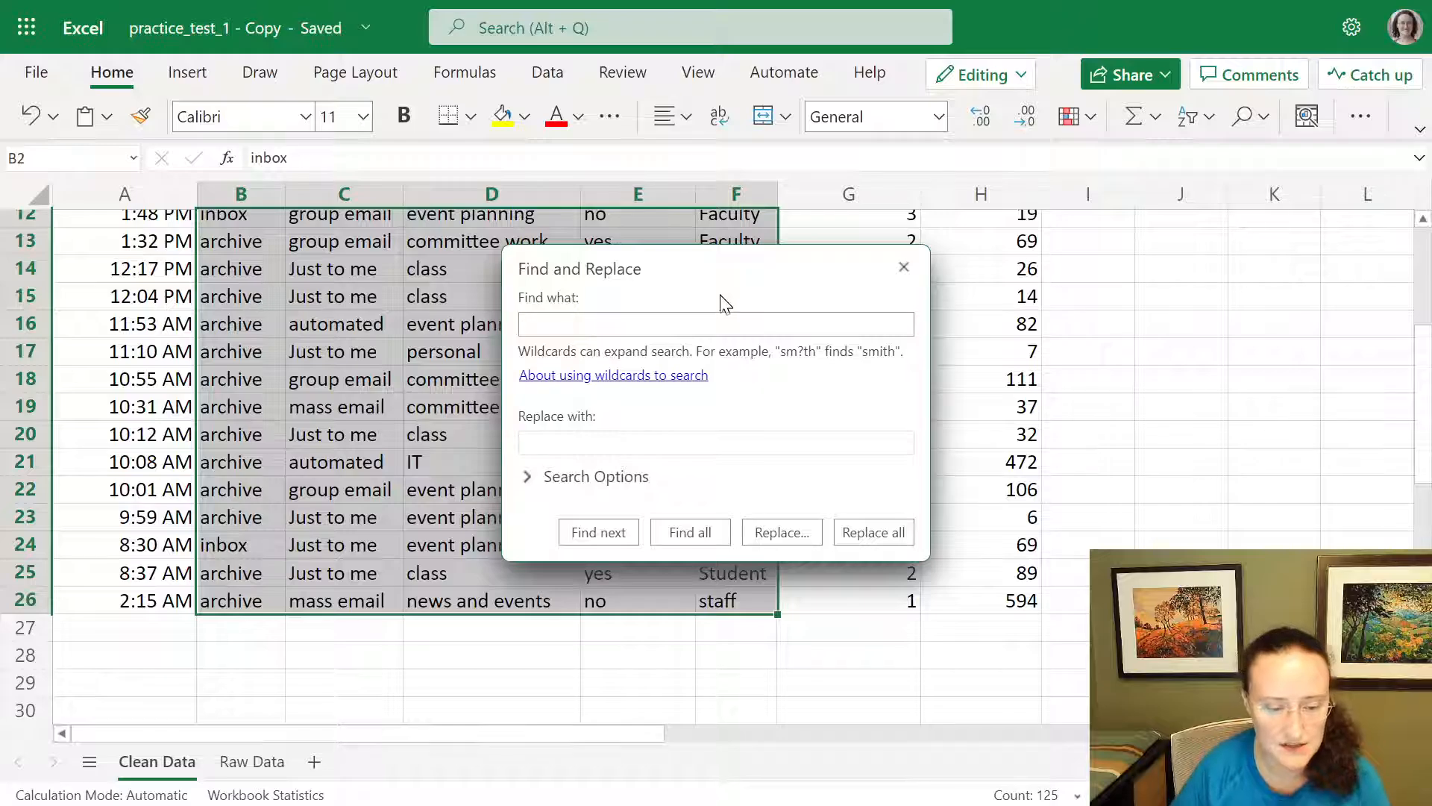
left_click_drag(723, 262, 1033, 239)
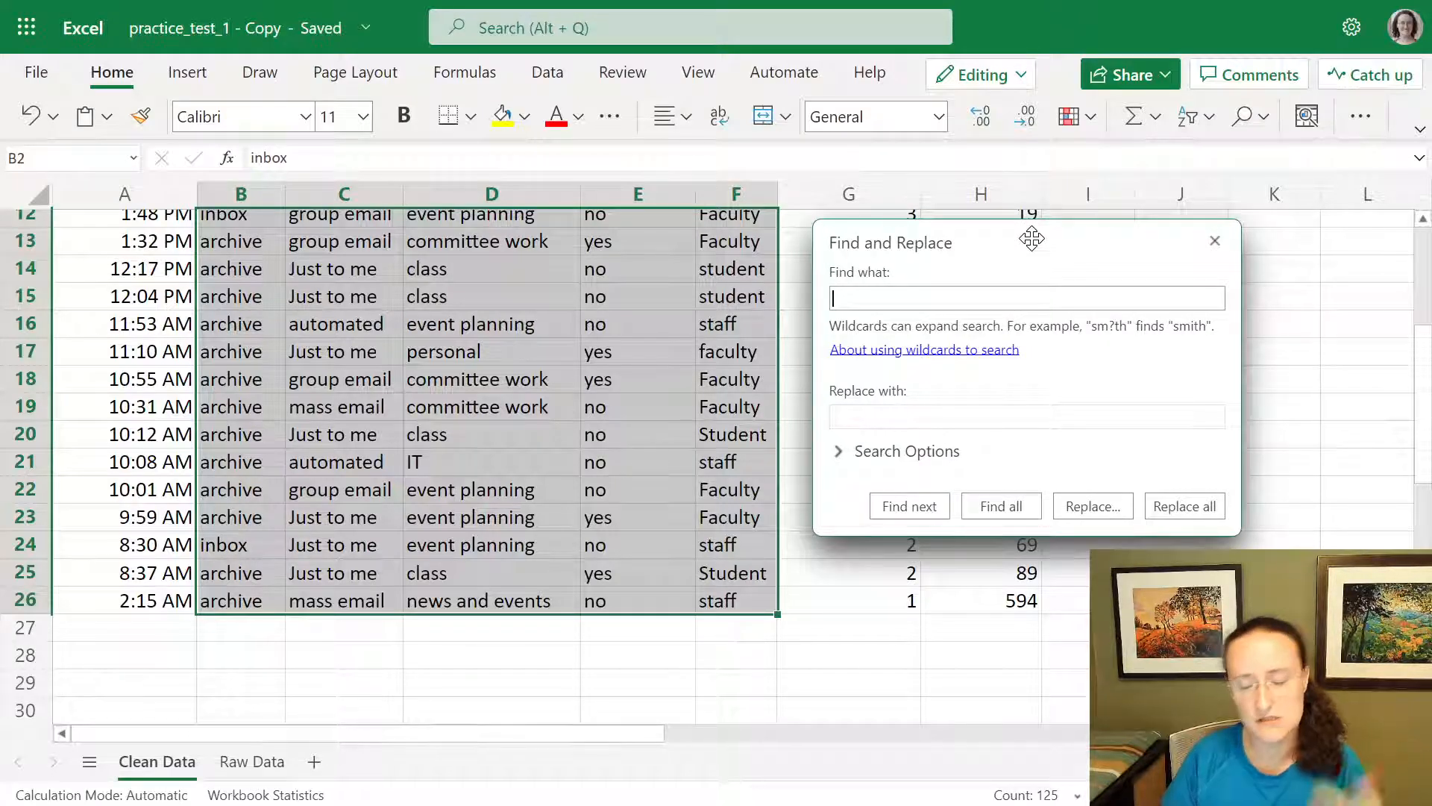
left_click_drag(1033, 239, 1015, 241)
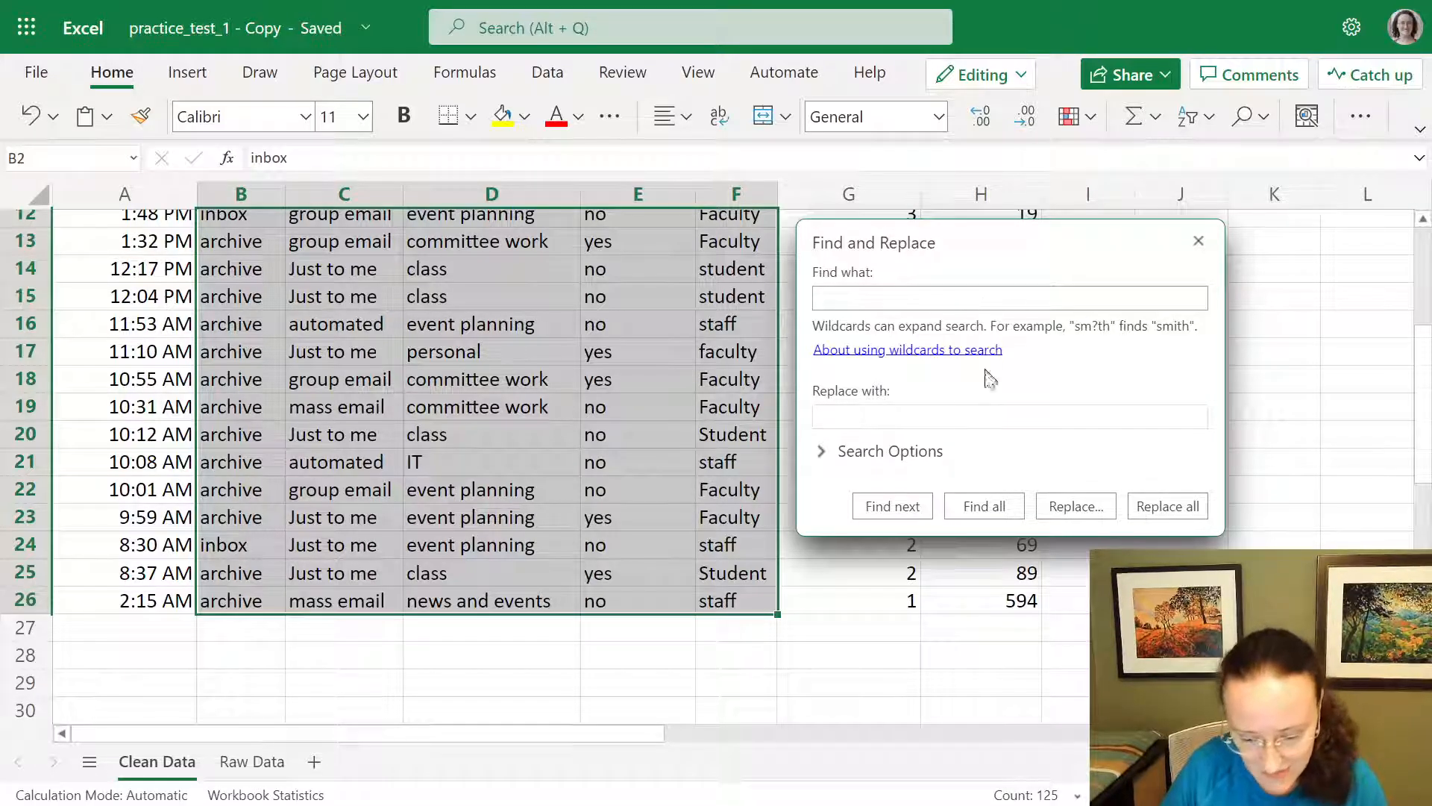
Replace every uppercase "J" with lowercase "j" in the selected entries.
scroll(528, 313, "up", 4)
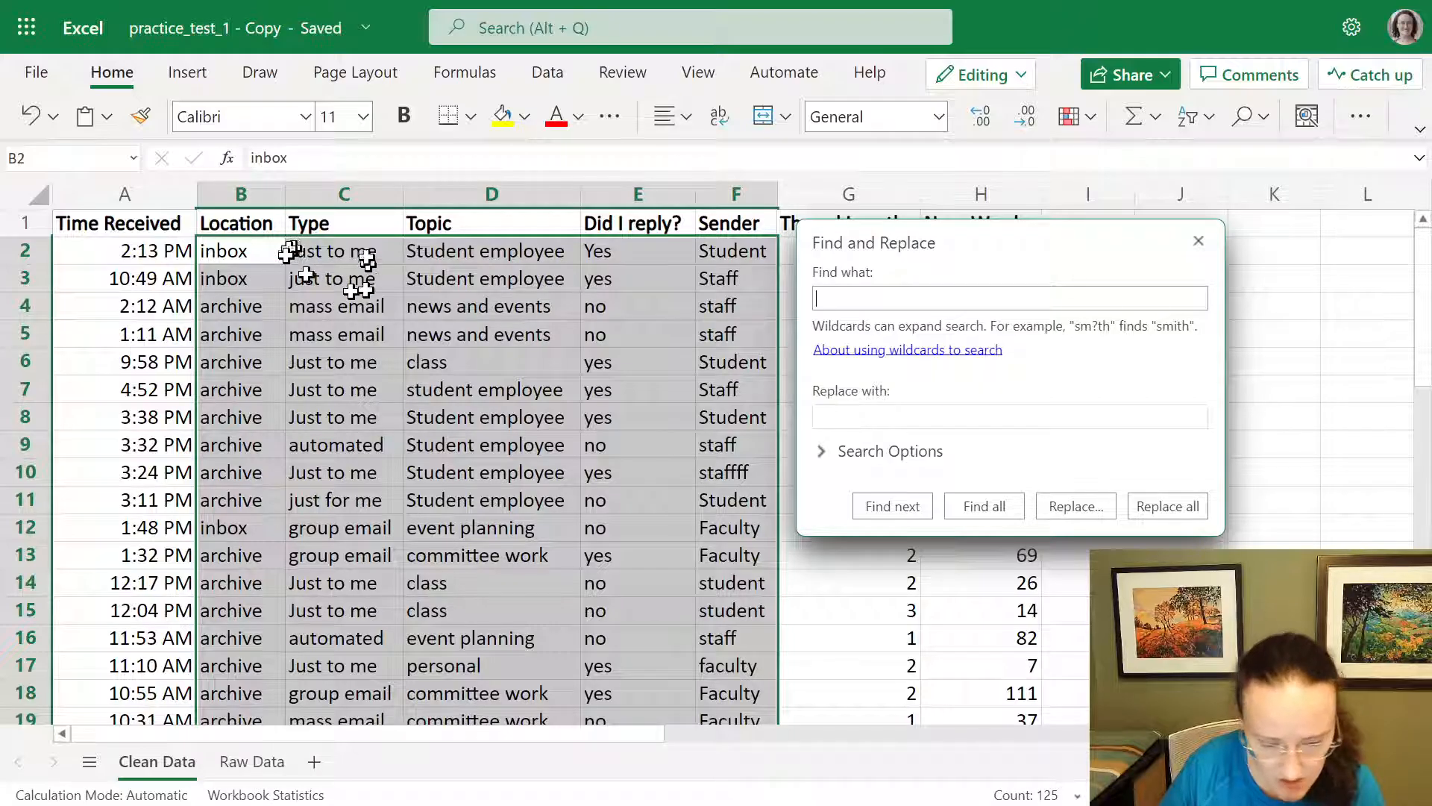
left_click(928, 297)
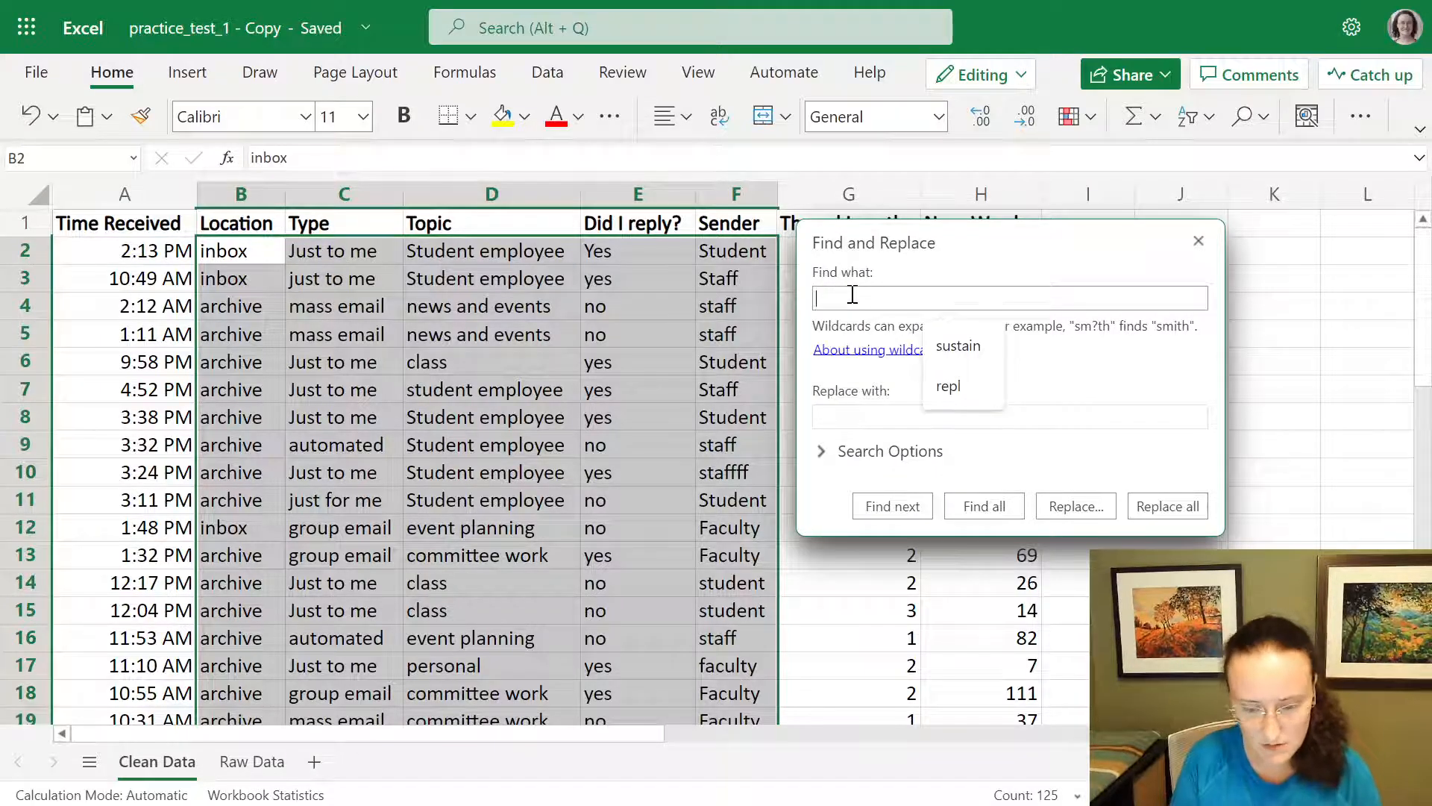
type("J")
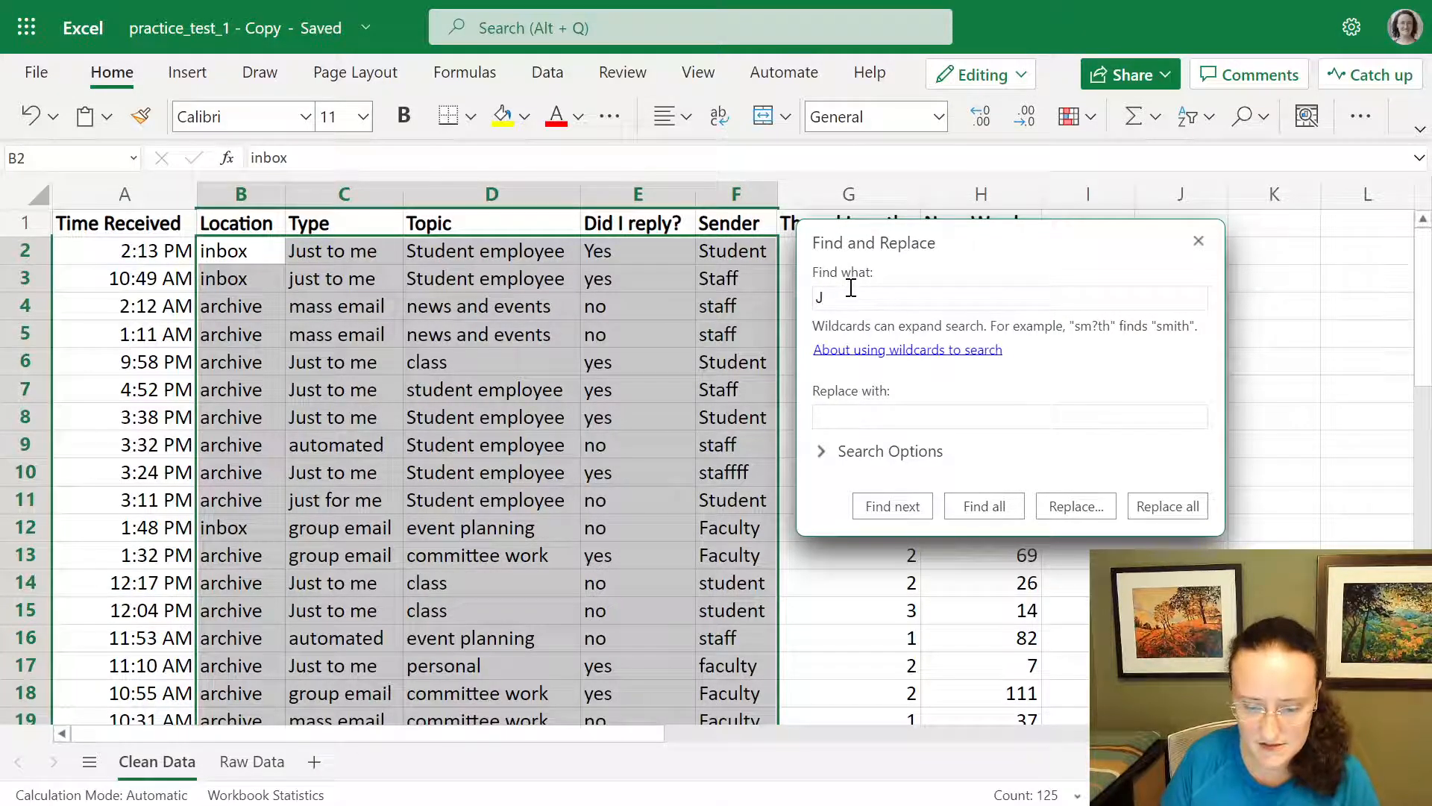
left_click(998, 424)
type("j")
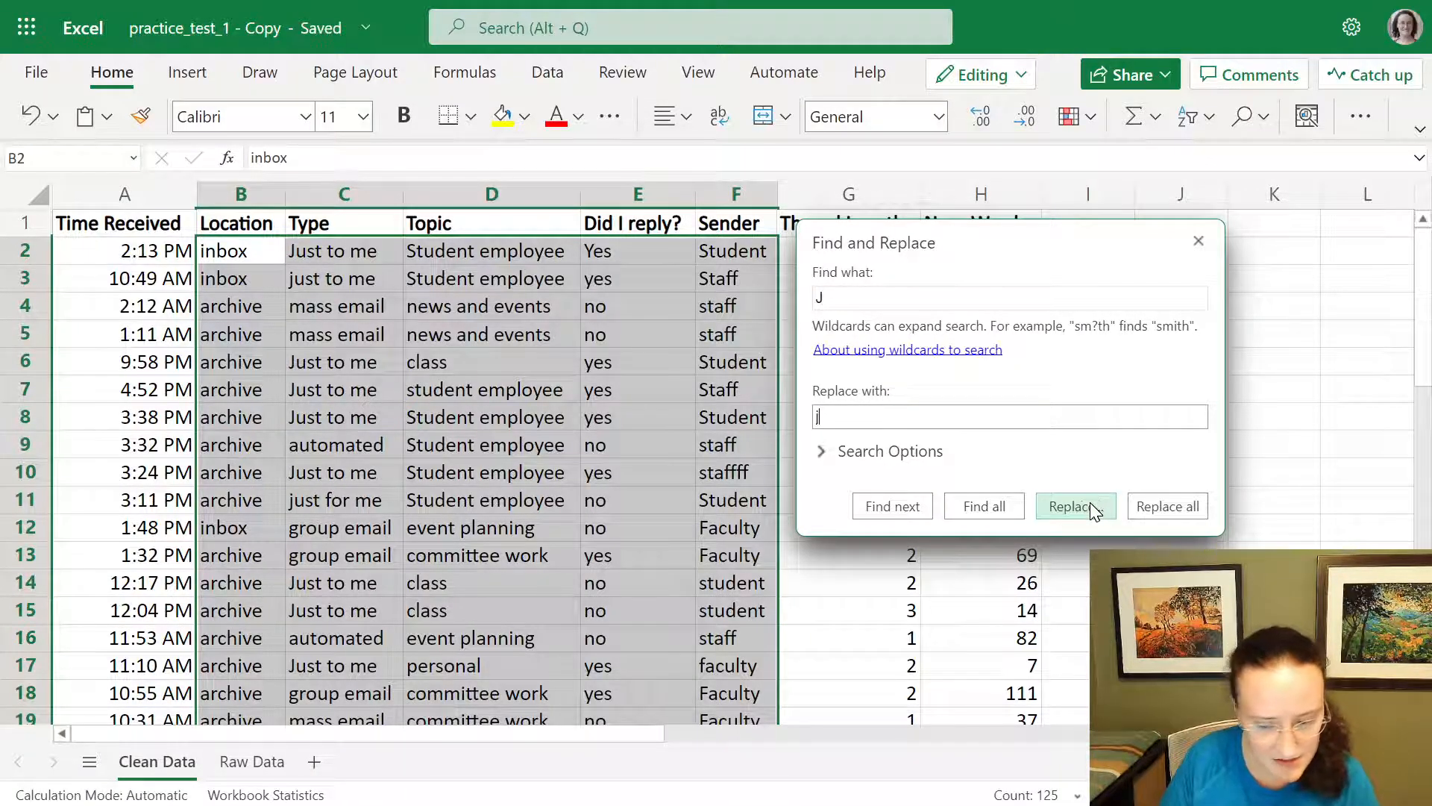
left_click(1155, 507)
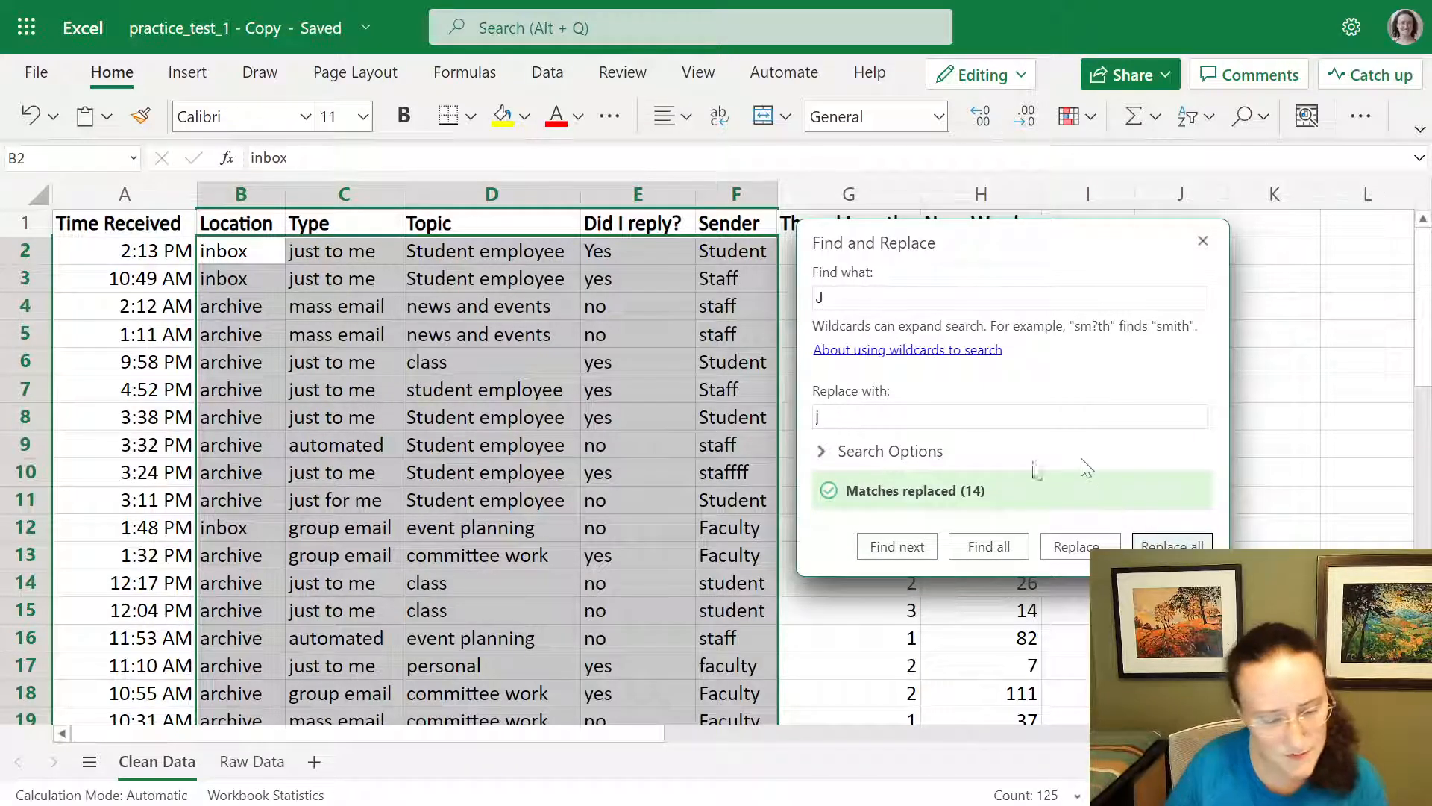
Enable case matching in the search options, rerun the "J" to "j" replacement on the selection, and check the Type entries.
left_click(925, 452)
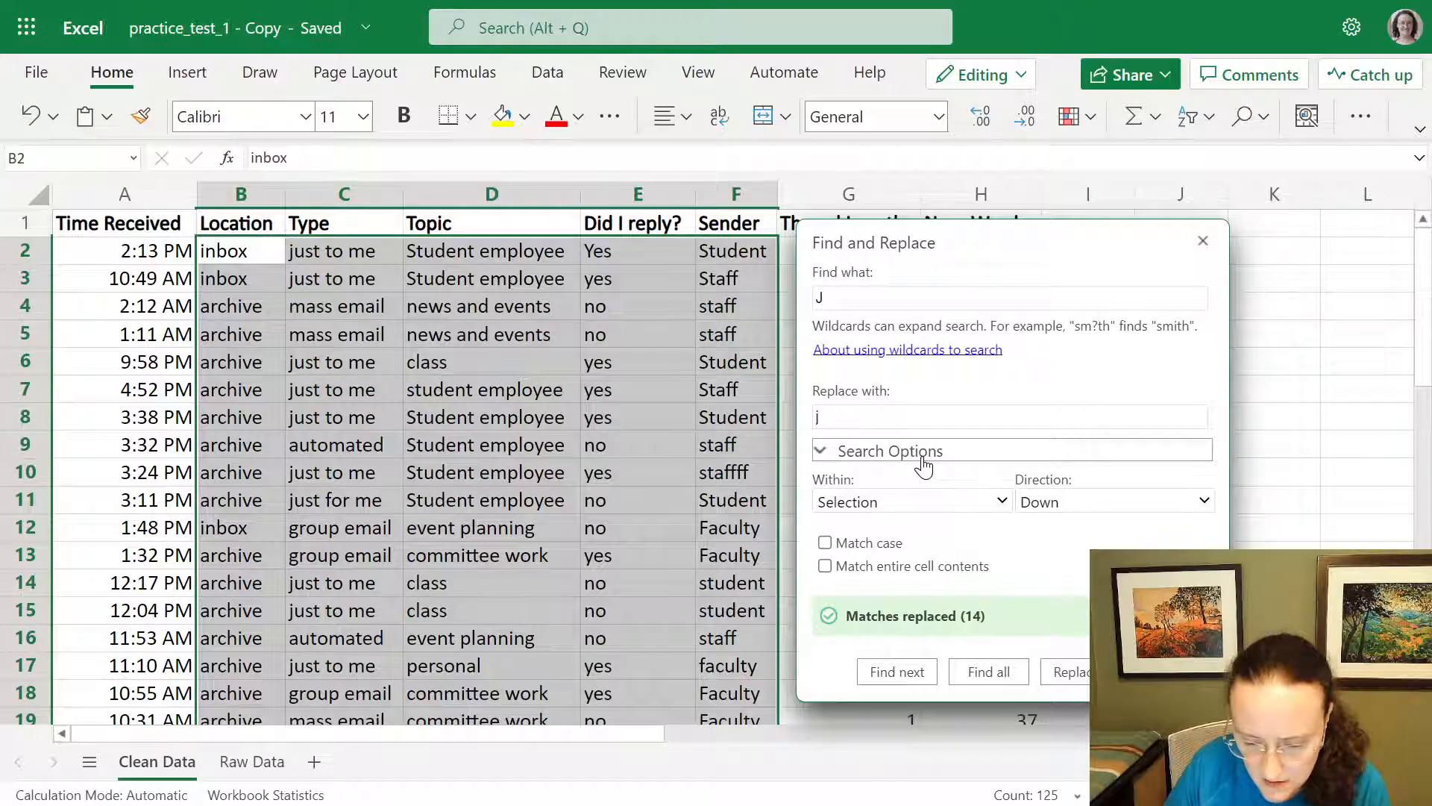
left_click(825, 543)
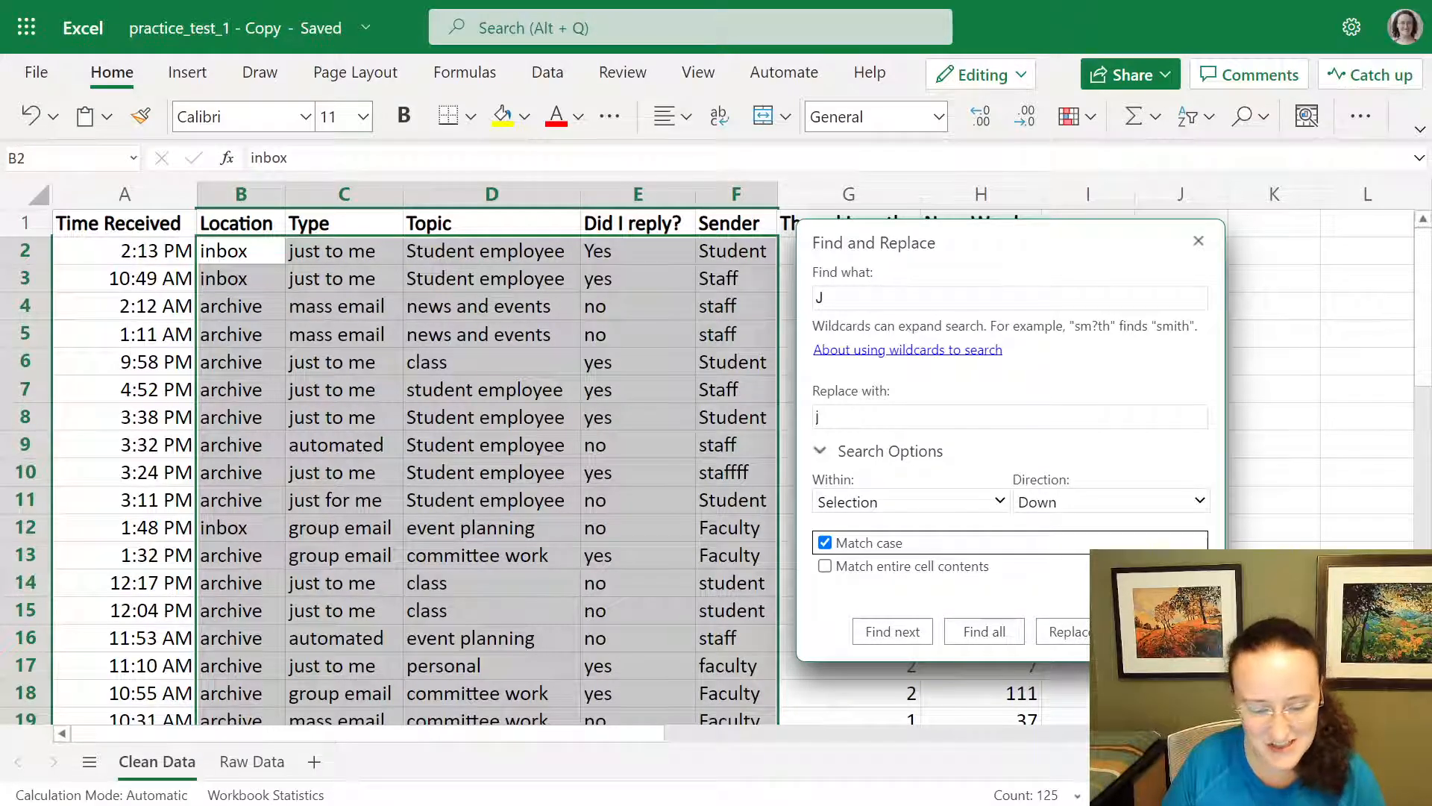
left_click(1168, 631)
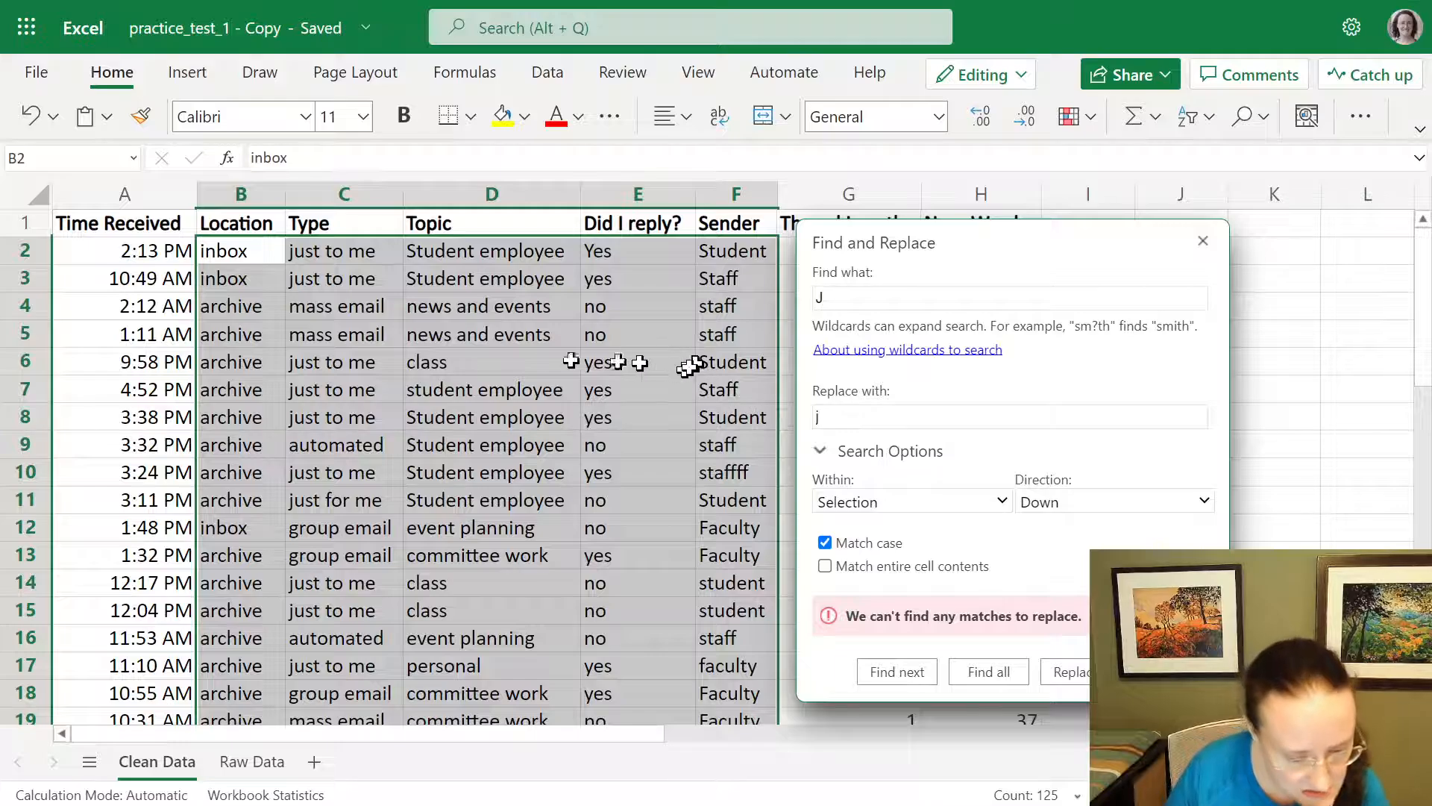
scroll(388, 487, "down", 4)
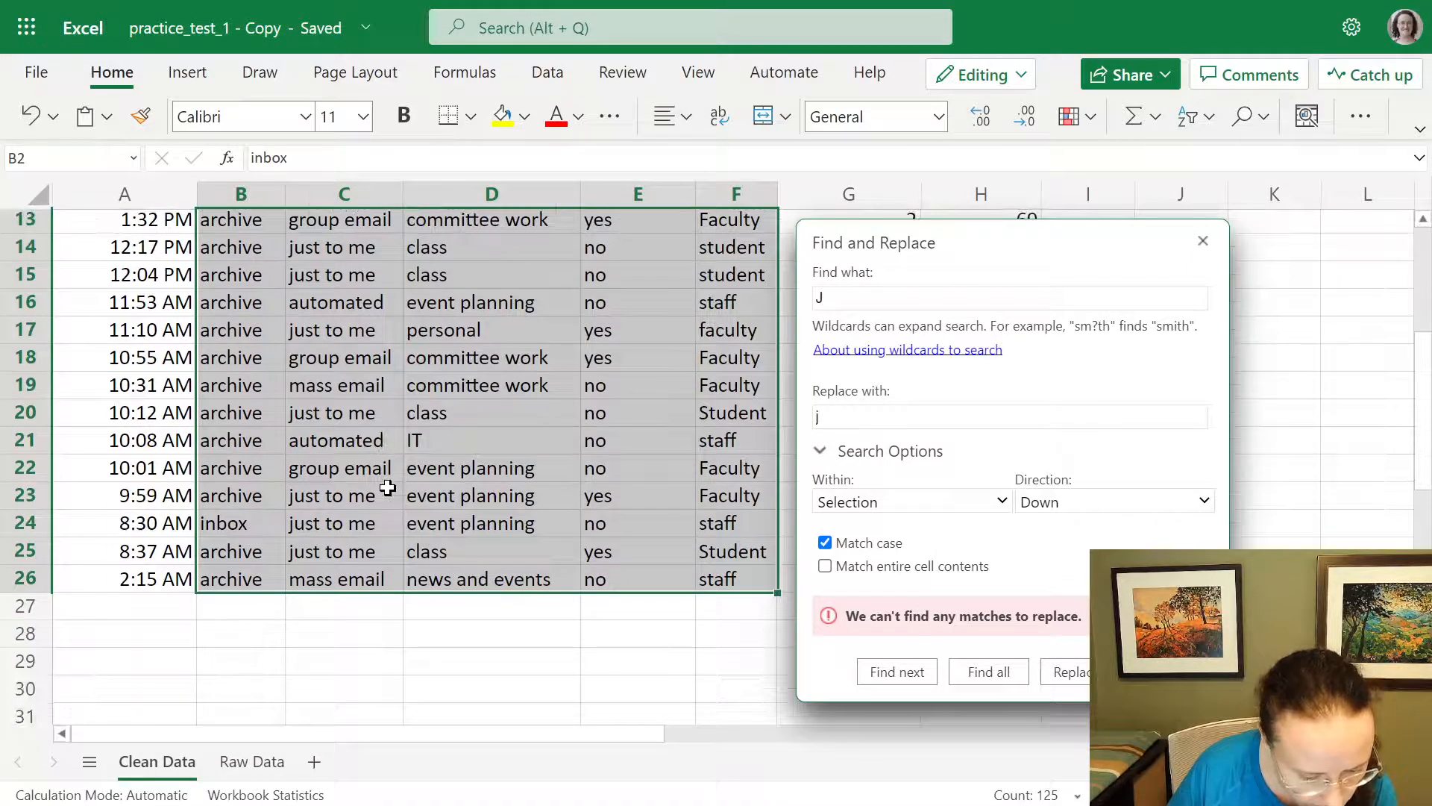
Replace every uppercase "S" with lowercase "s" in the selected entries and check the result down to row 26.
scroll(406, 559, "up", 3)
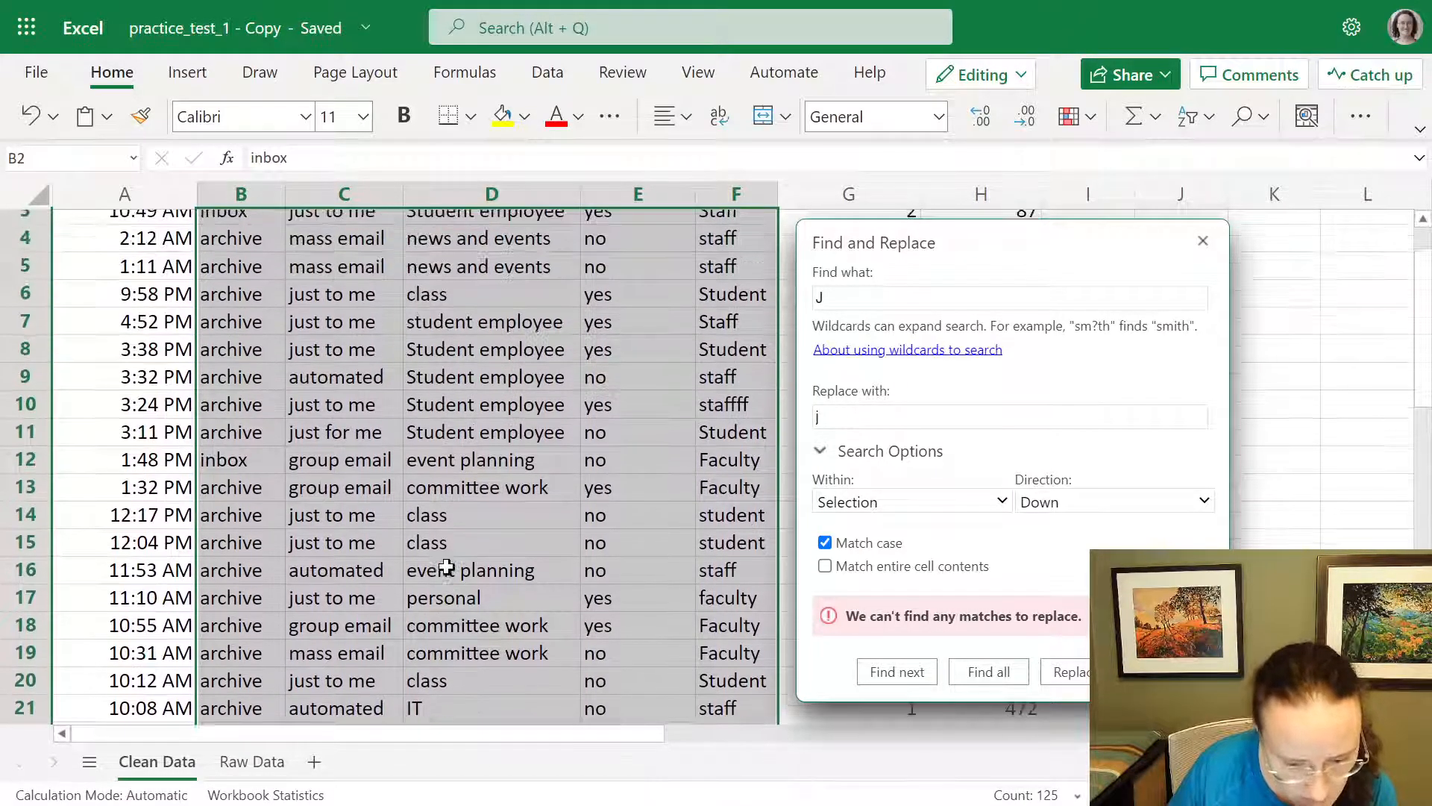
scroll(446, 568, "up", 1)
left_click_drag(862, 299, 840, 299)
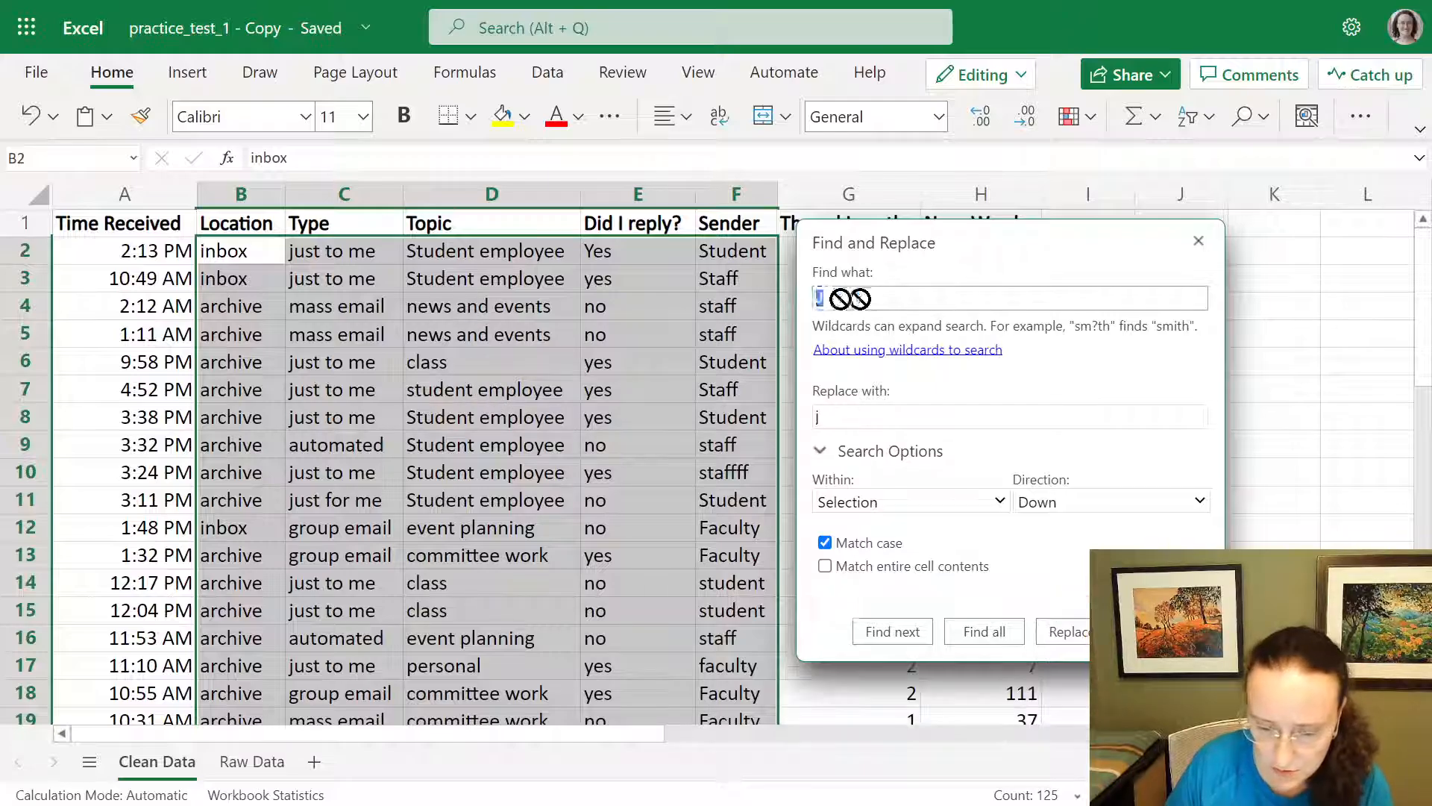
type("S")
left_click_drag(824, 416, 795, 419)
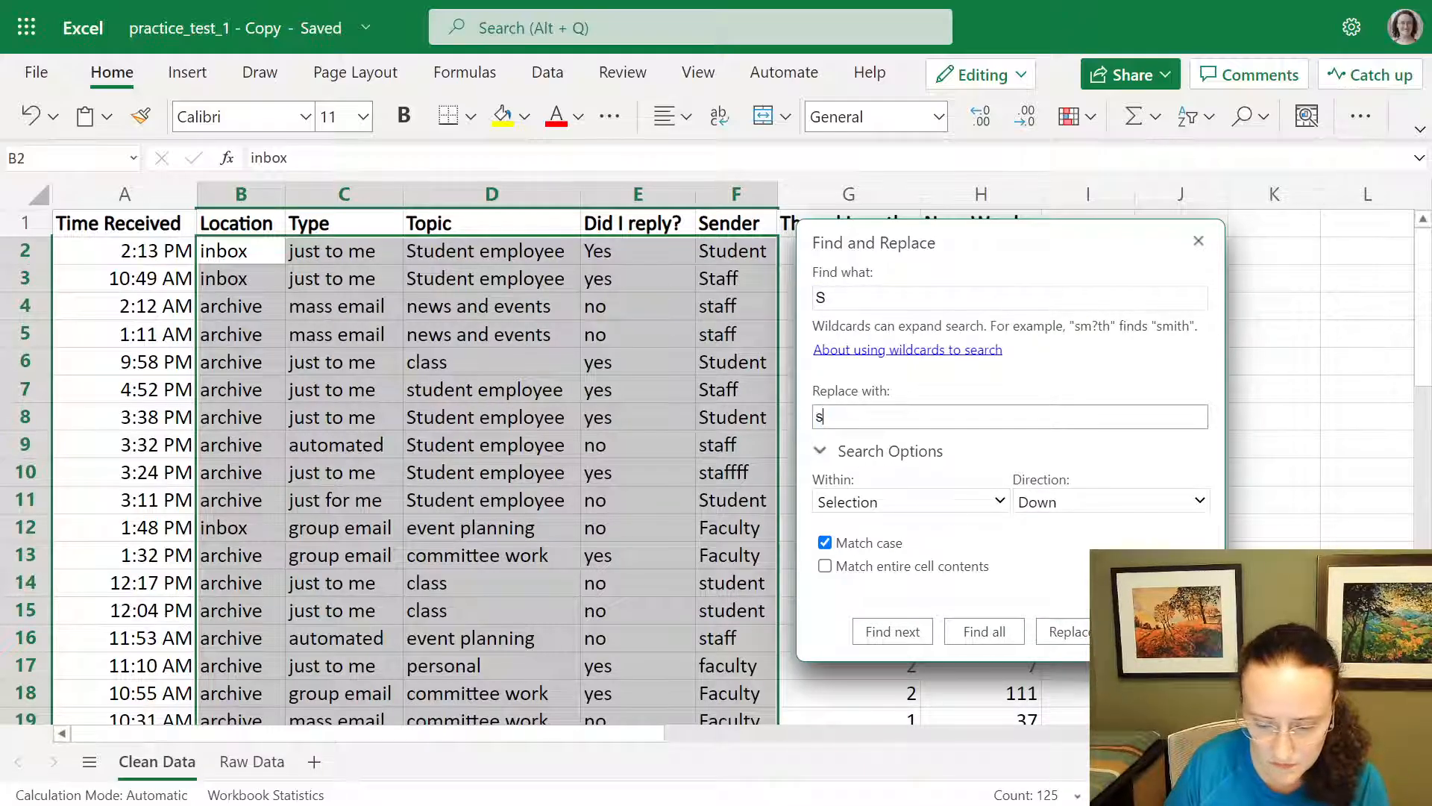
left_click(1167, 631)
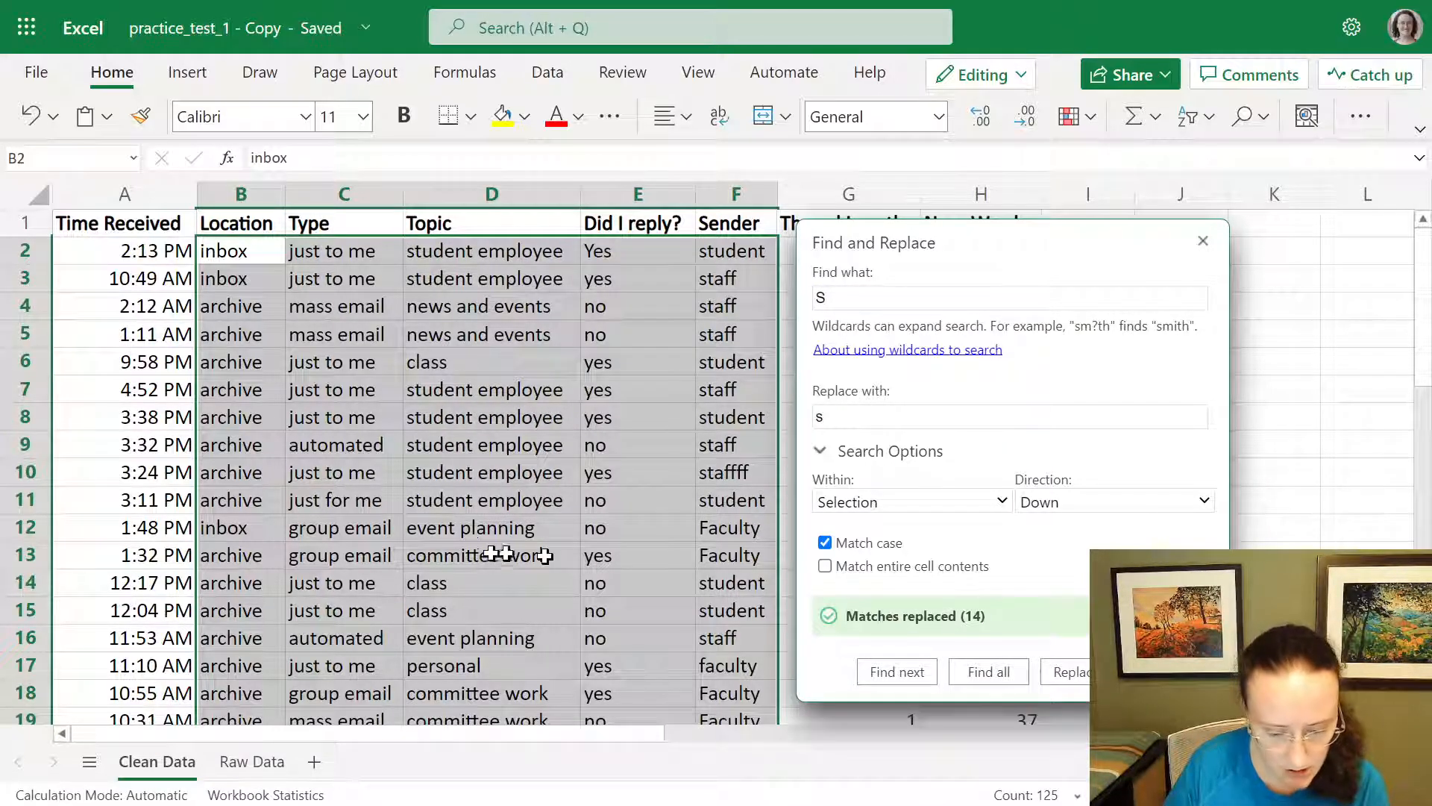
scroll(474, 563, "down", 4)
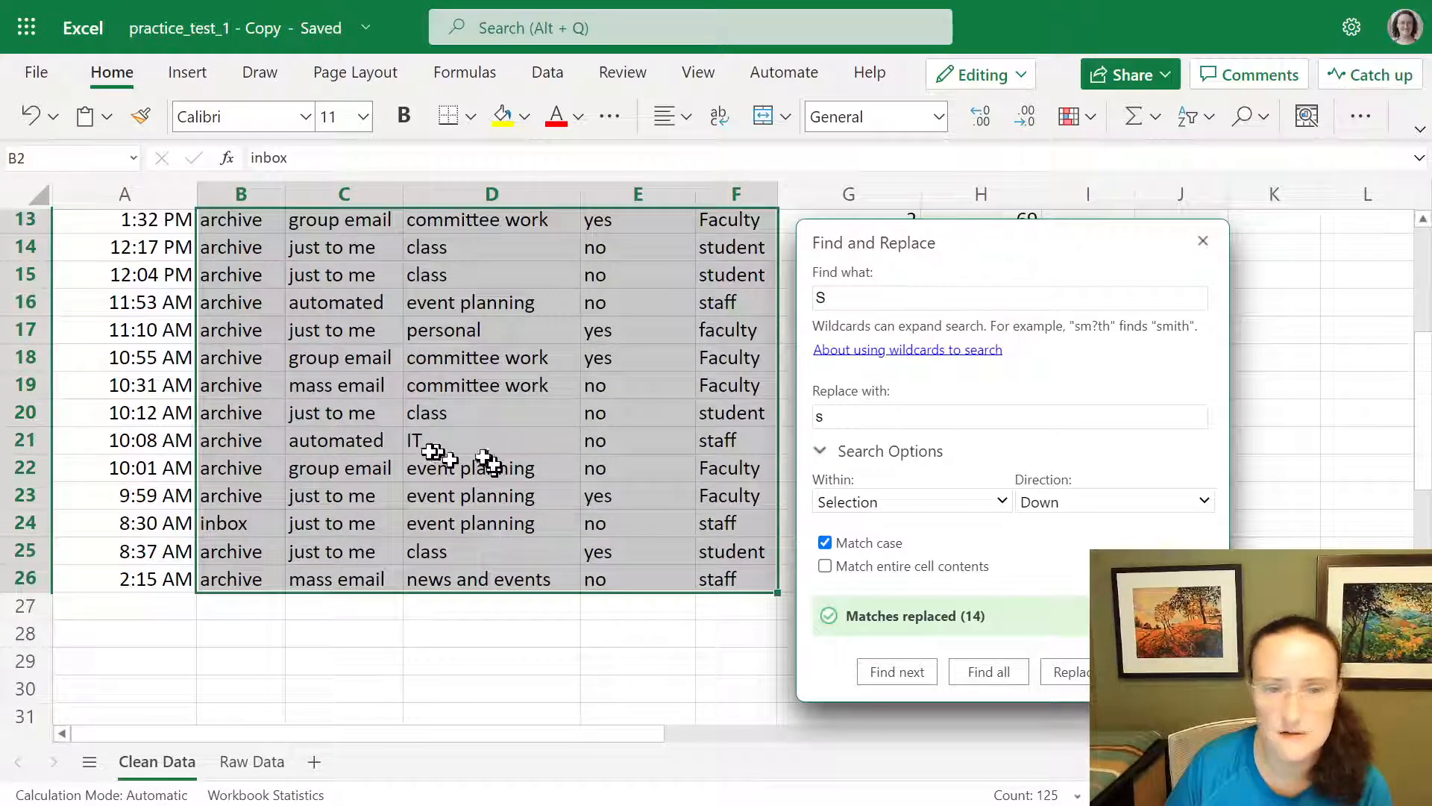
scroll(567, 448, "up", 4)
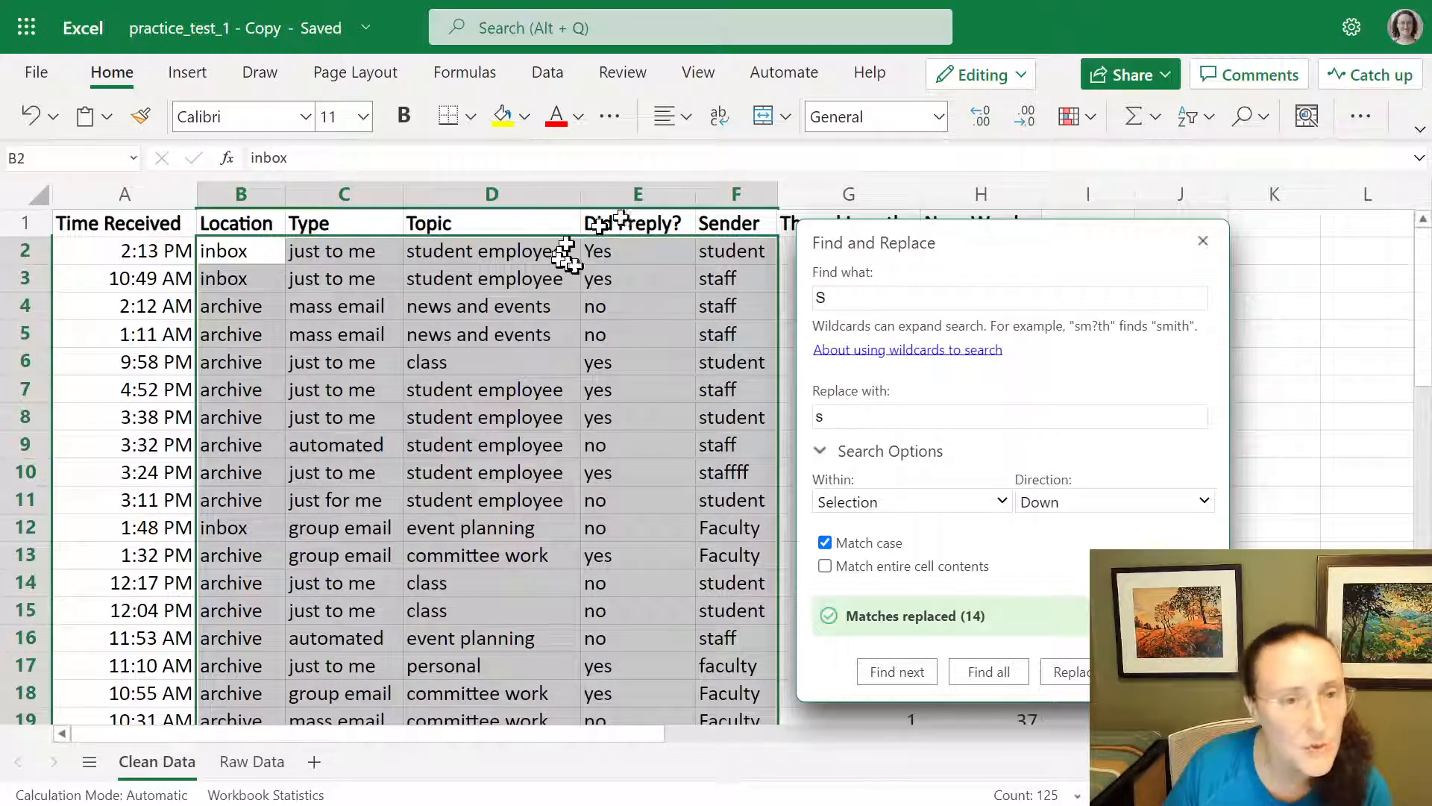
Replace every uppercase "Y" with lowercase "y" in the selected entries, keeping the Find and Replace dialog clear of the data.
double_click(816, 298)
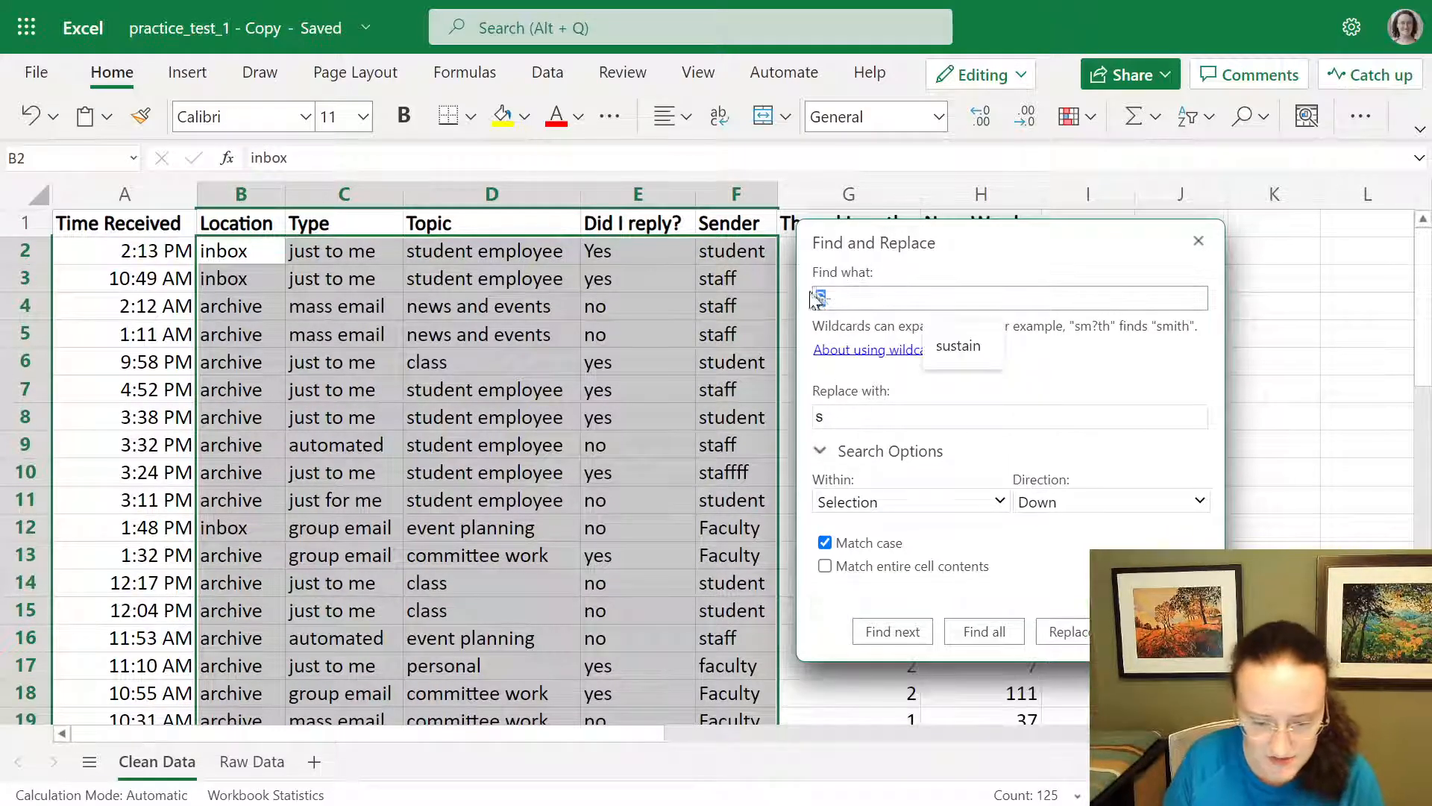
type("Y")
double_click(820, 416)
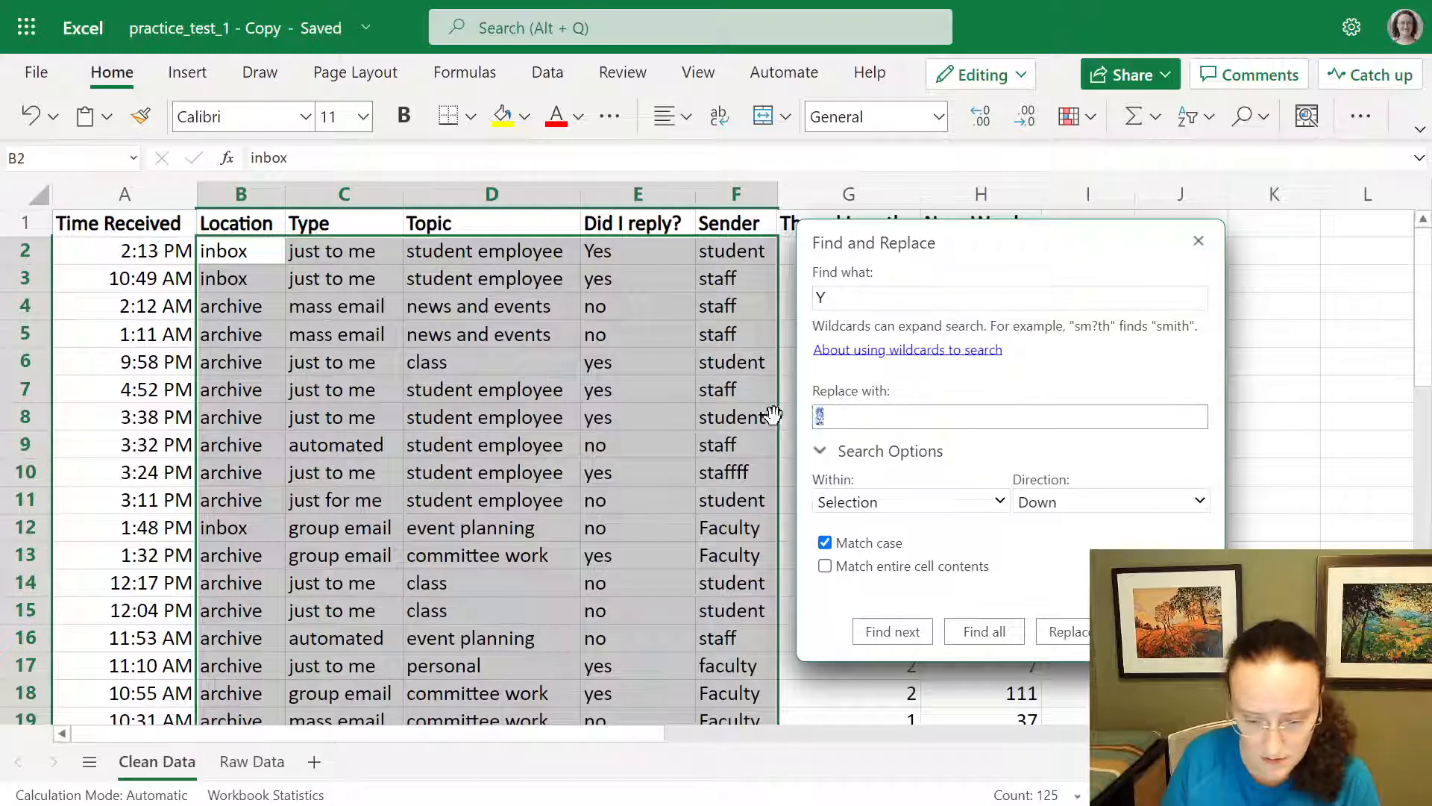
type("y")
left_click(1166, 631)
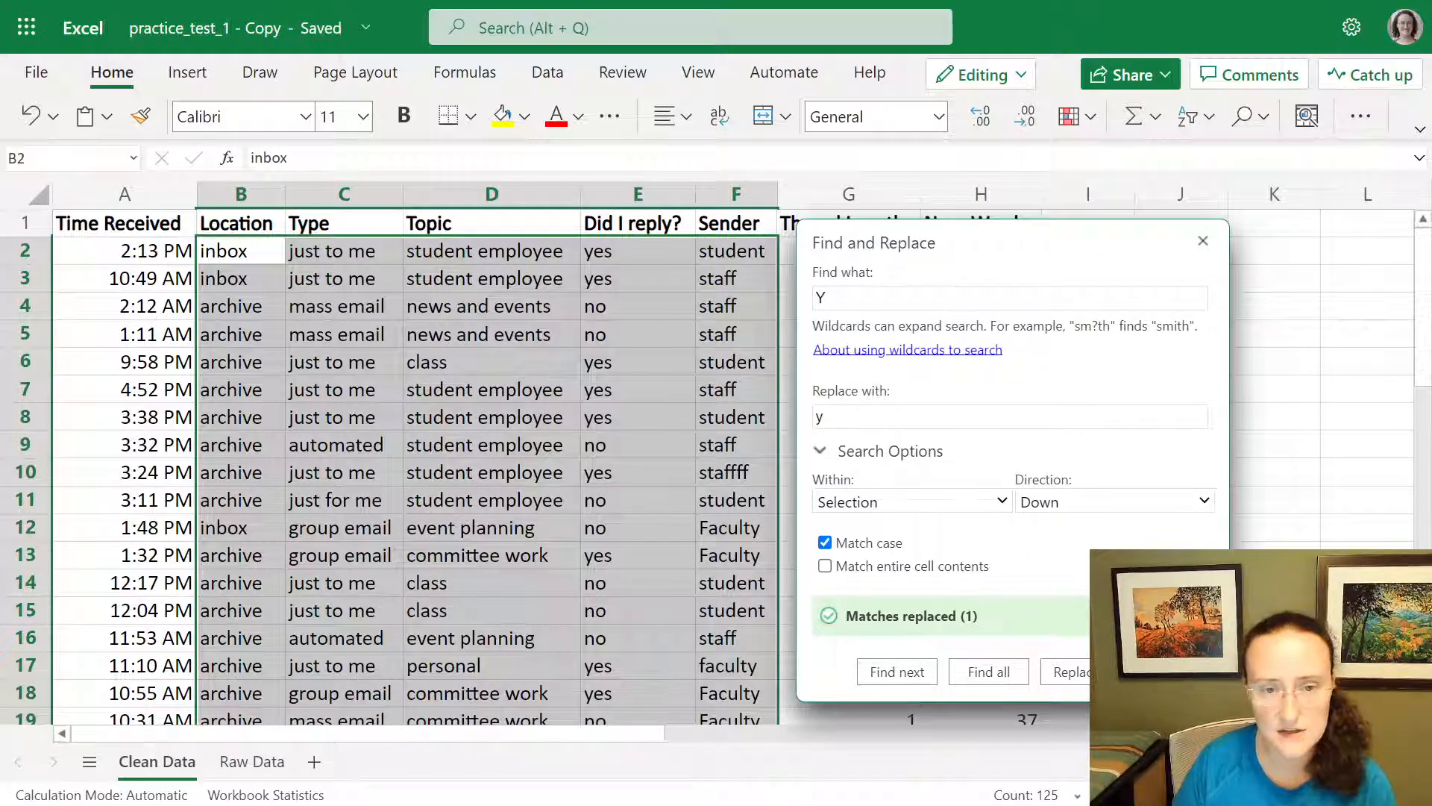
left_click_drag(1043, 237, 740, 221)
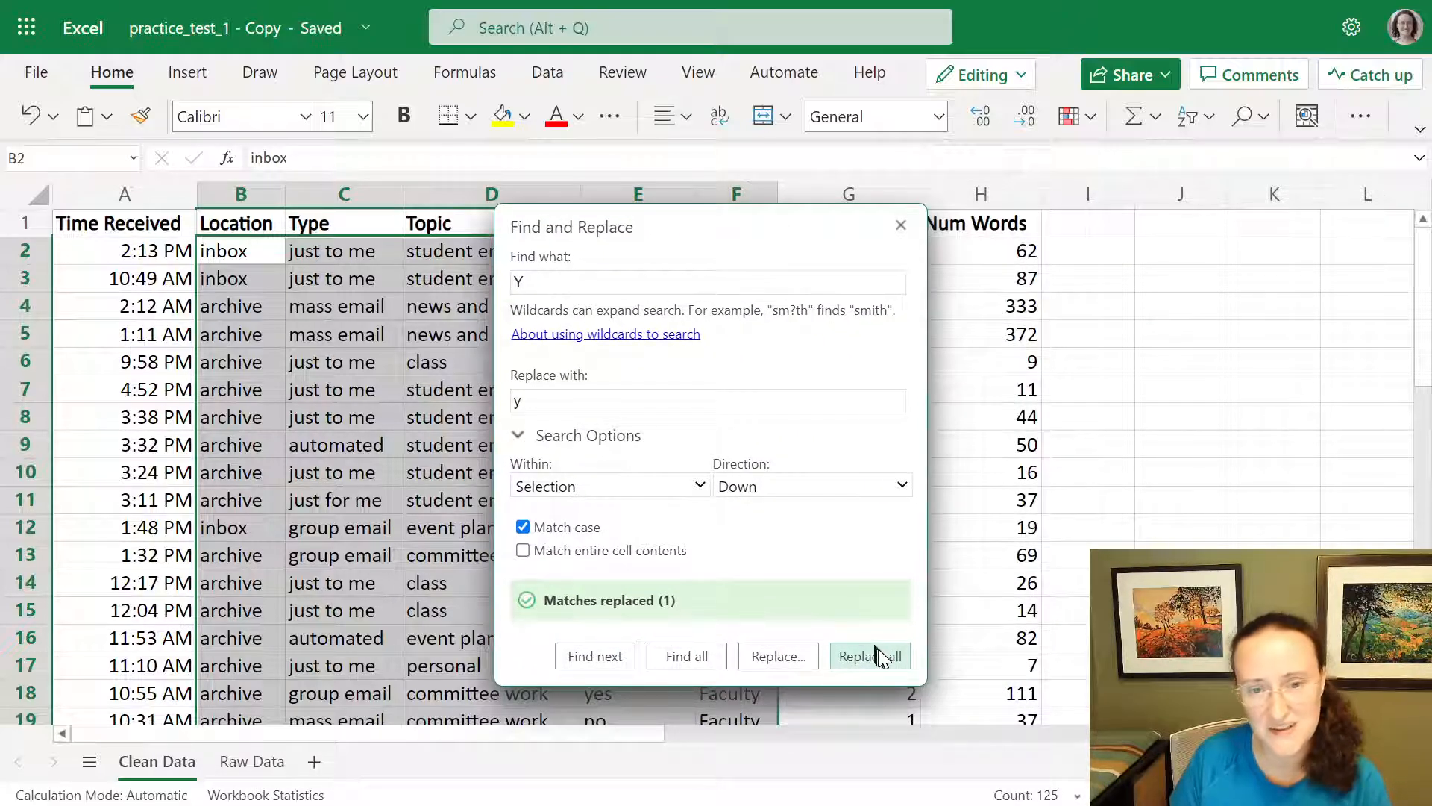
left_click_drag(673, 217, 1024, 235)
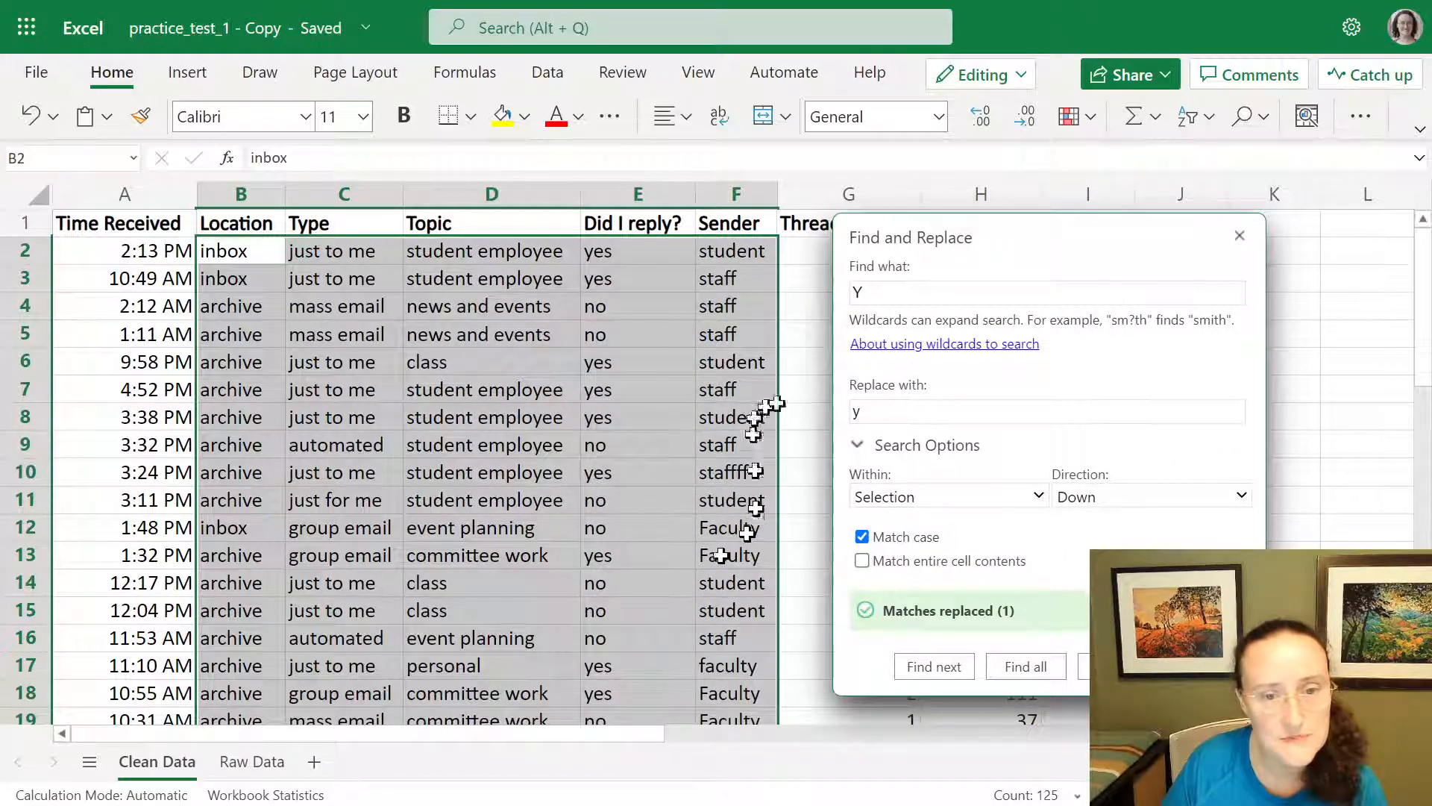
Replace every uppercase "F" with lowercase "f" in the selected entries and check the Sender column down to the last row.
left_click_drag(1045, 230, 765, 246)
left_click_drag(608, 312, 570, 309)
type("F")
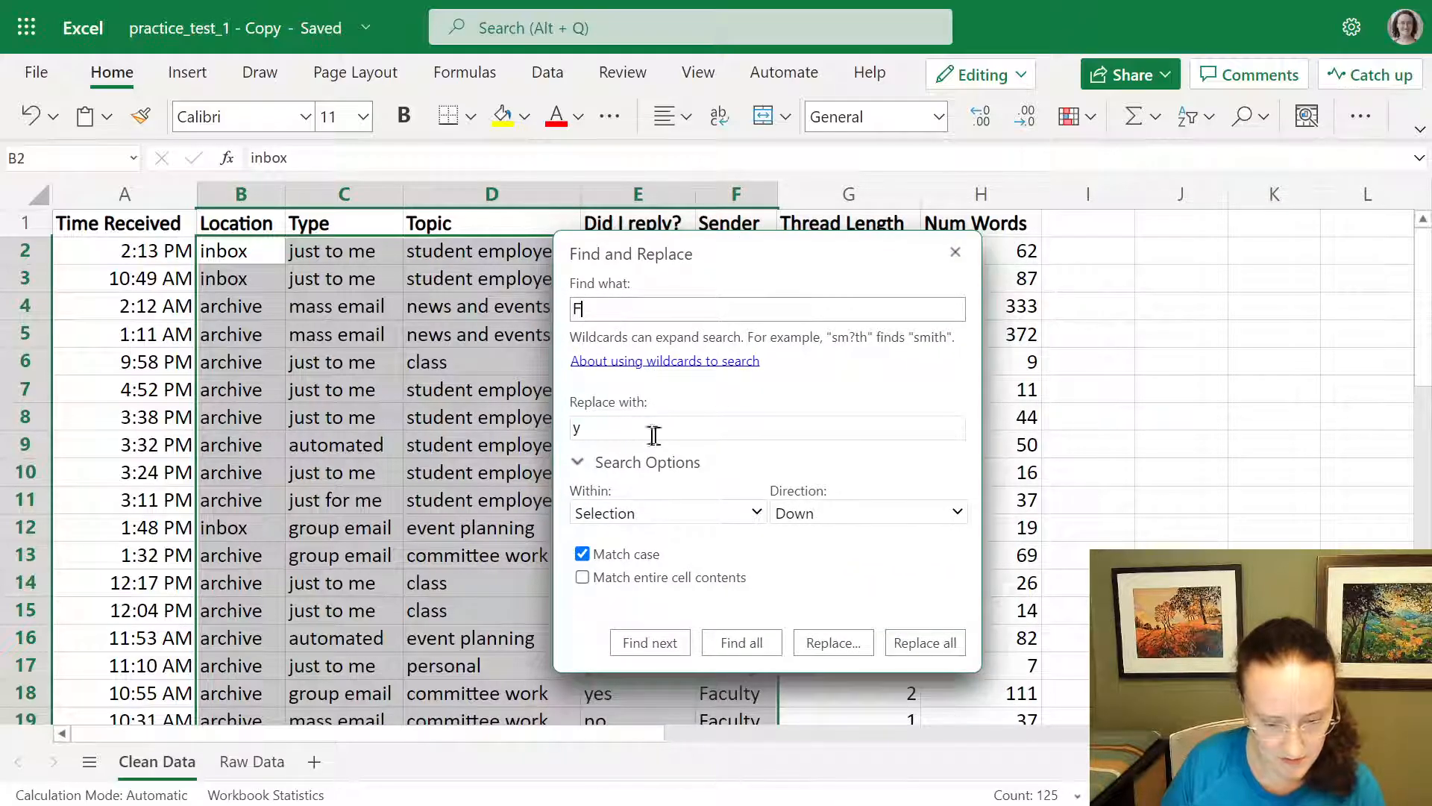
left_click_drag(608, 430, 570, 428)
type("f")
left_click(944, 645)
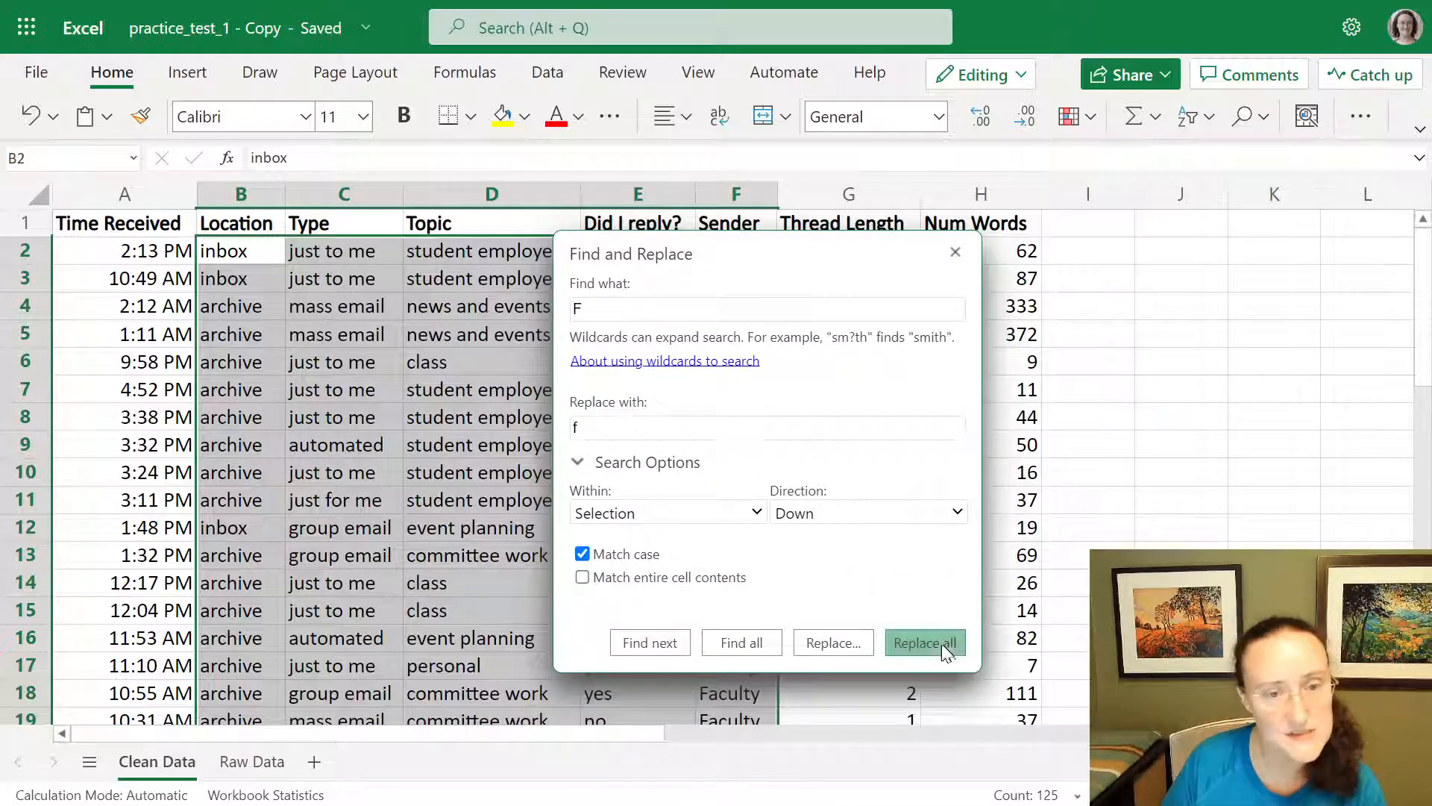
left_click_drag(817, 255, 1083, 253)
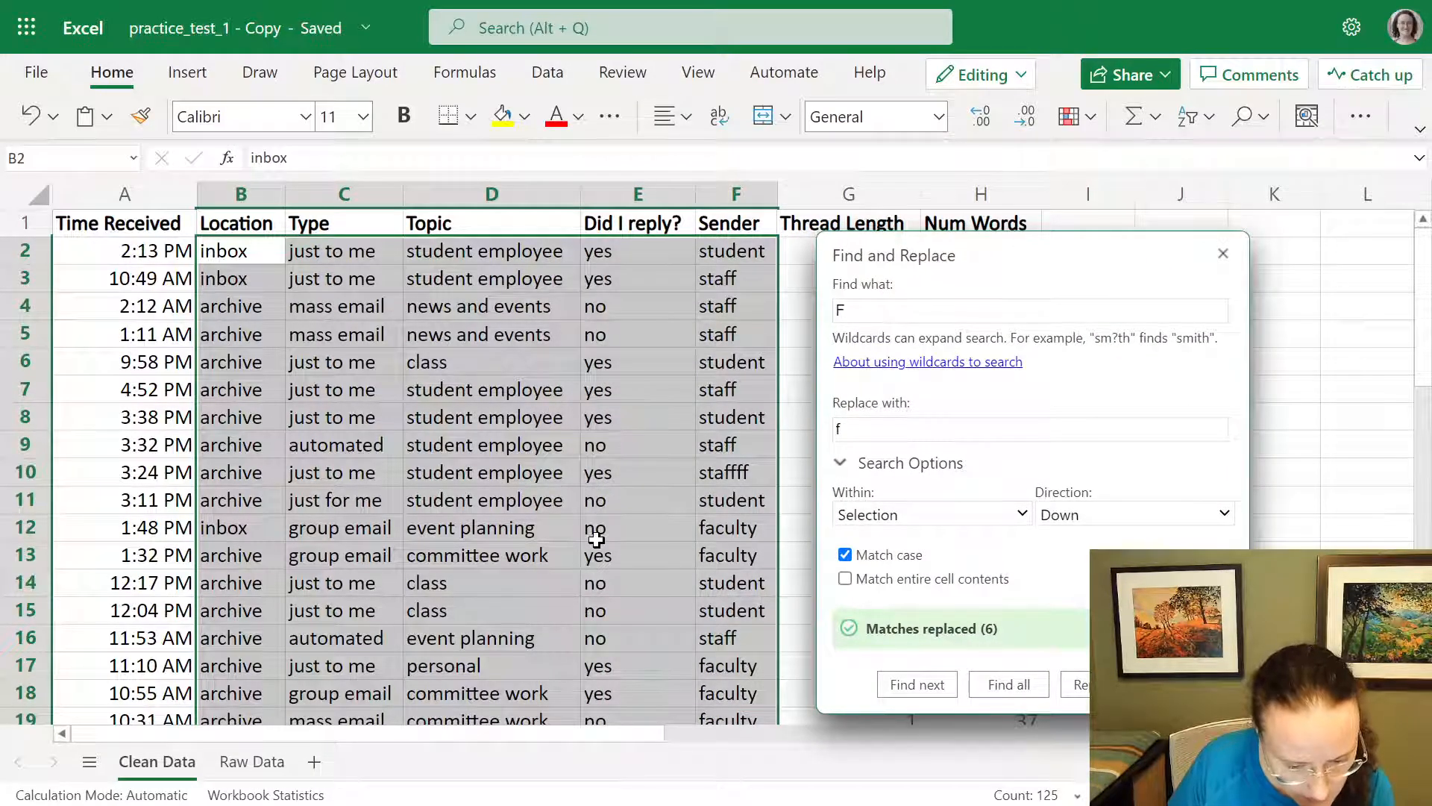
scroll(601, 533, "down", 3)
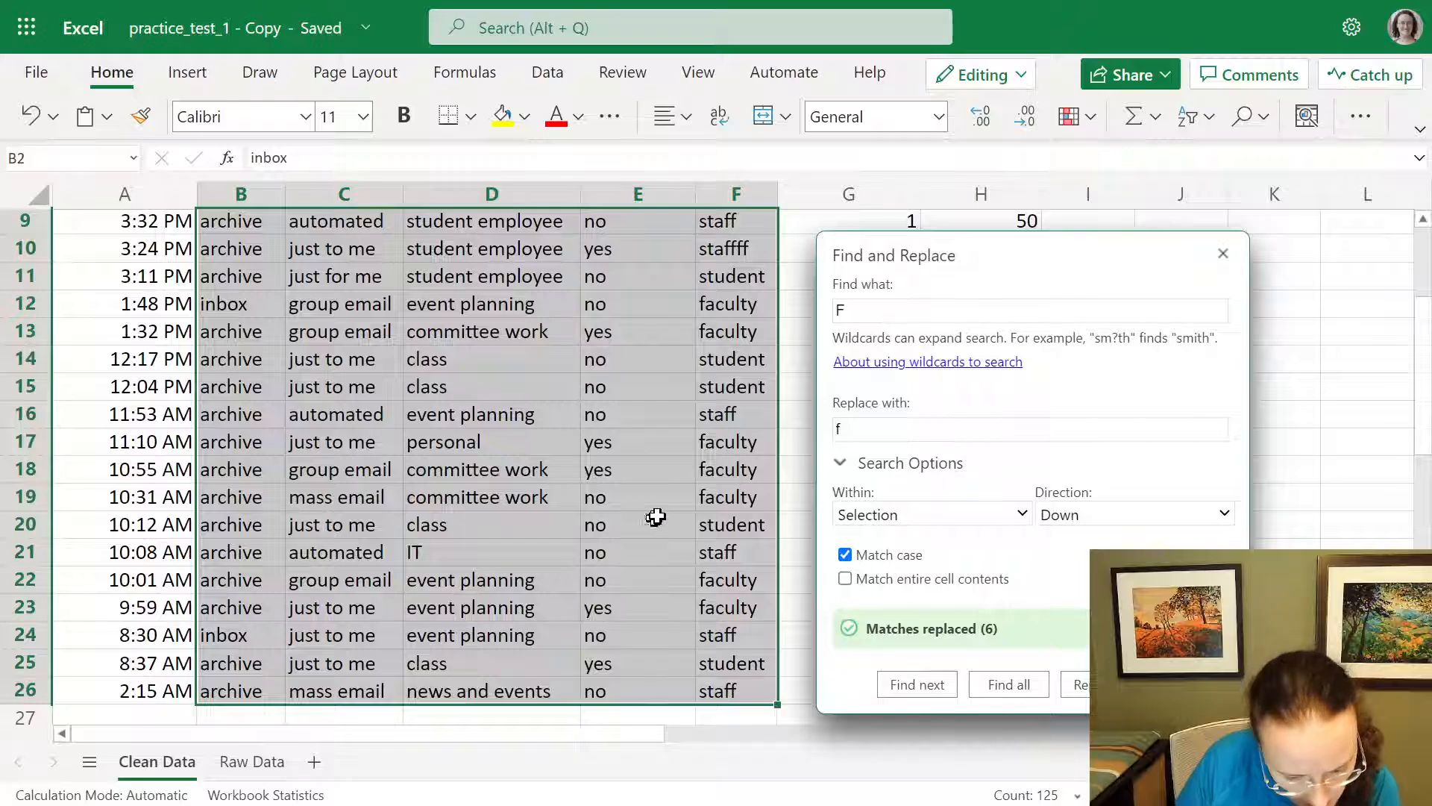
Correct the misspelled Sender entry in cell F10 to "staff".
left_click(755, 251)
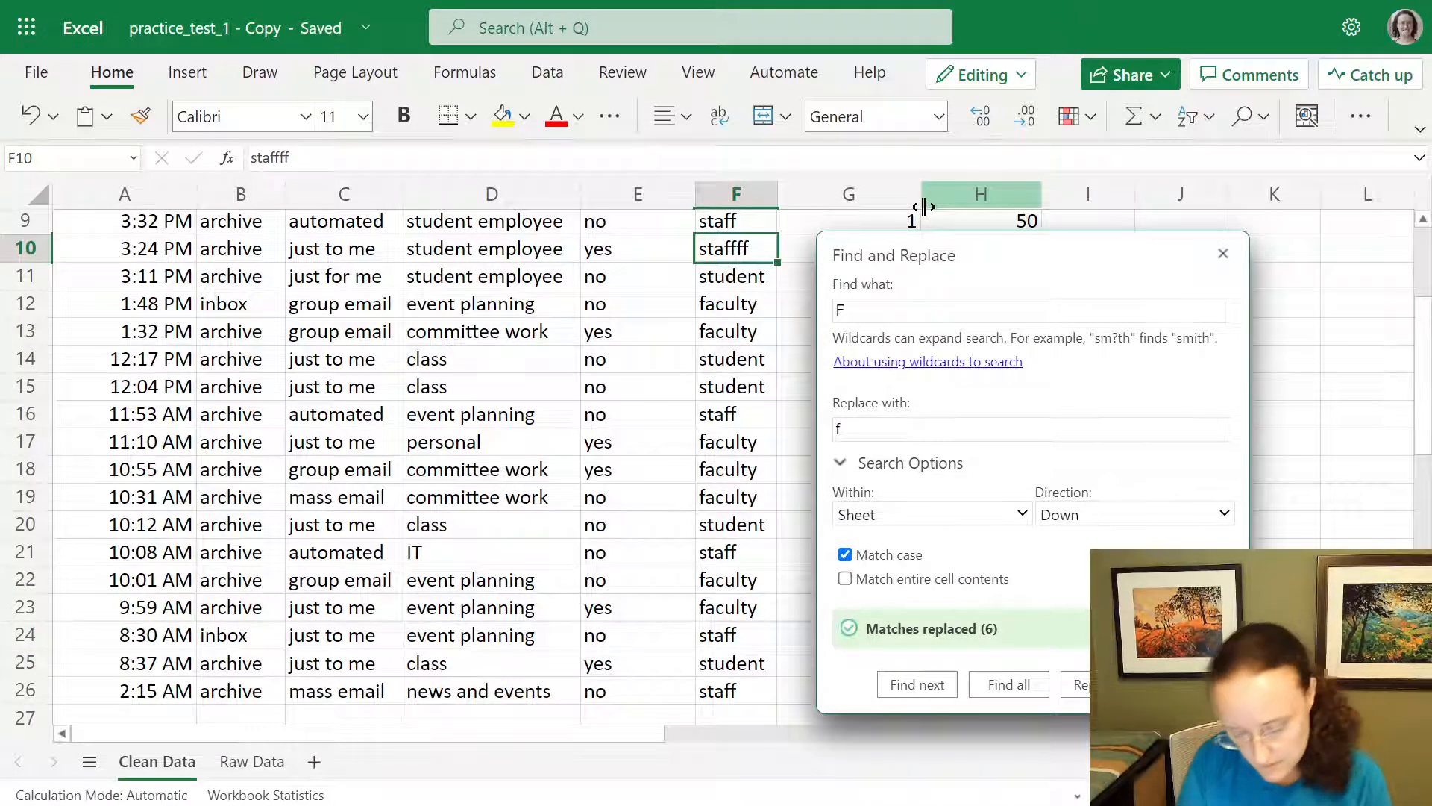
type("staff")
key("Return")
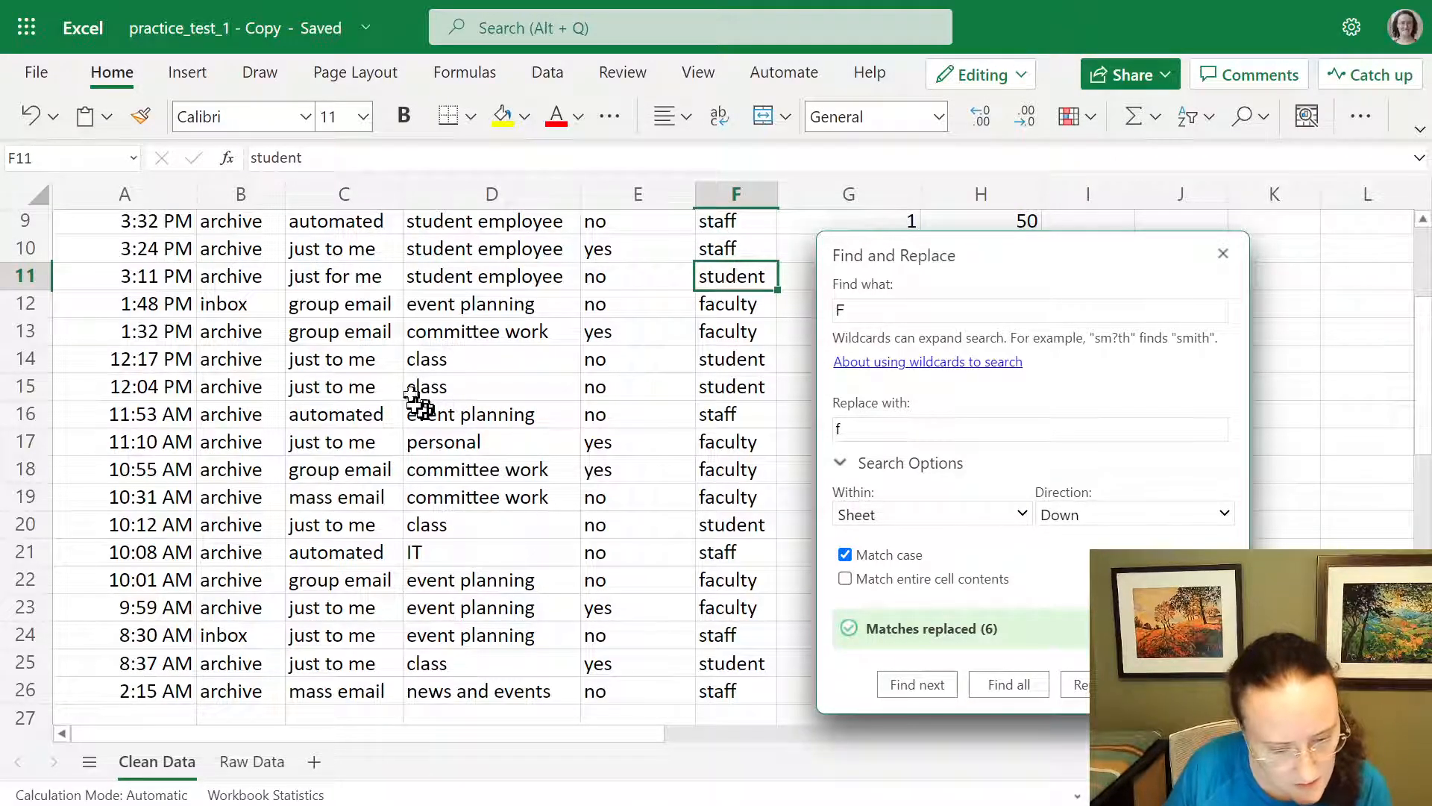
Change the inconsistent Type entry in cell C11 to "just to me", matching the wording of the other rows.
left_click(360, 279)
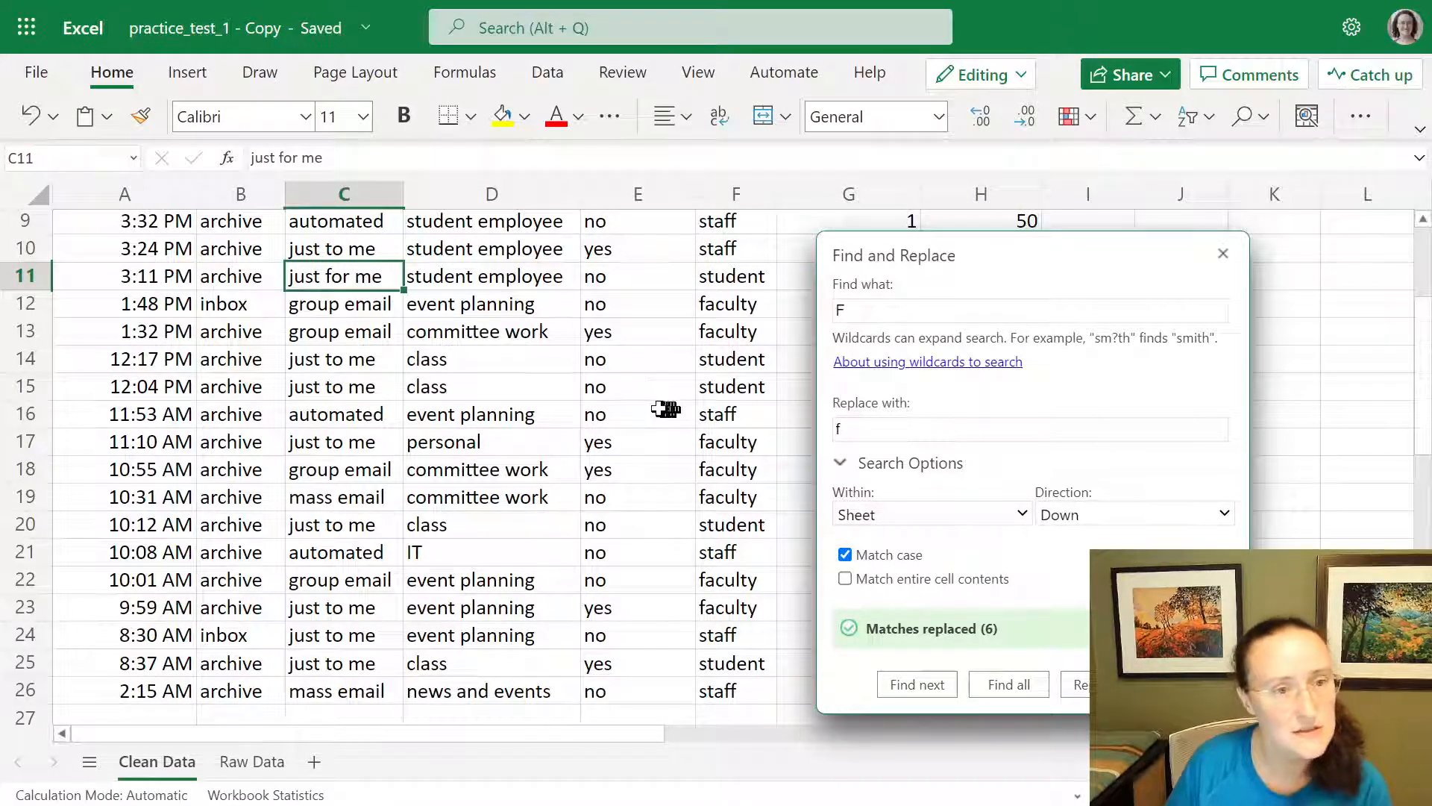
scroll(407, 350, "up", 3)
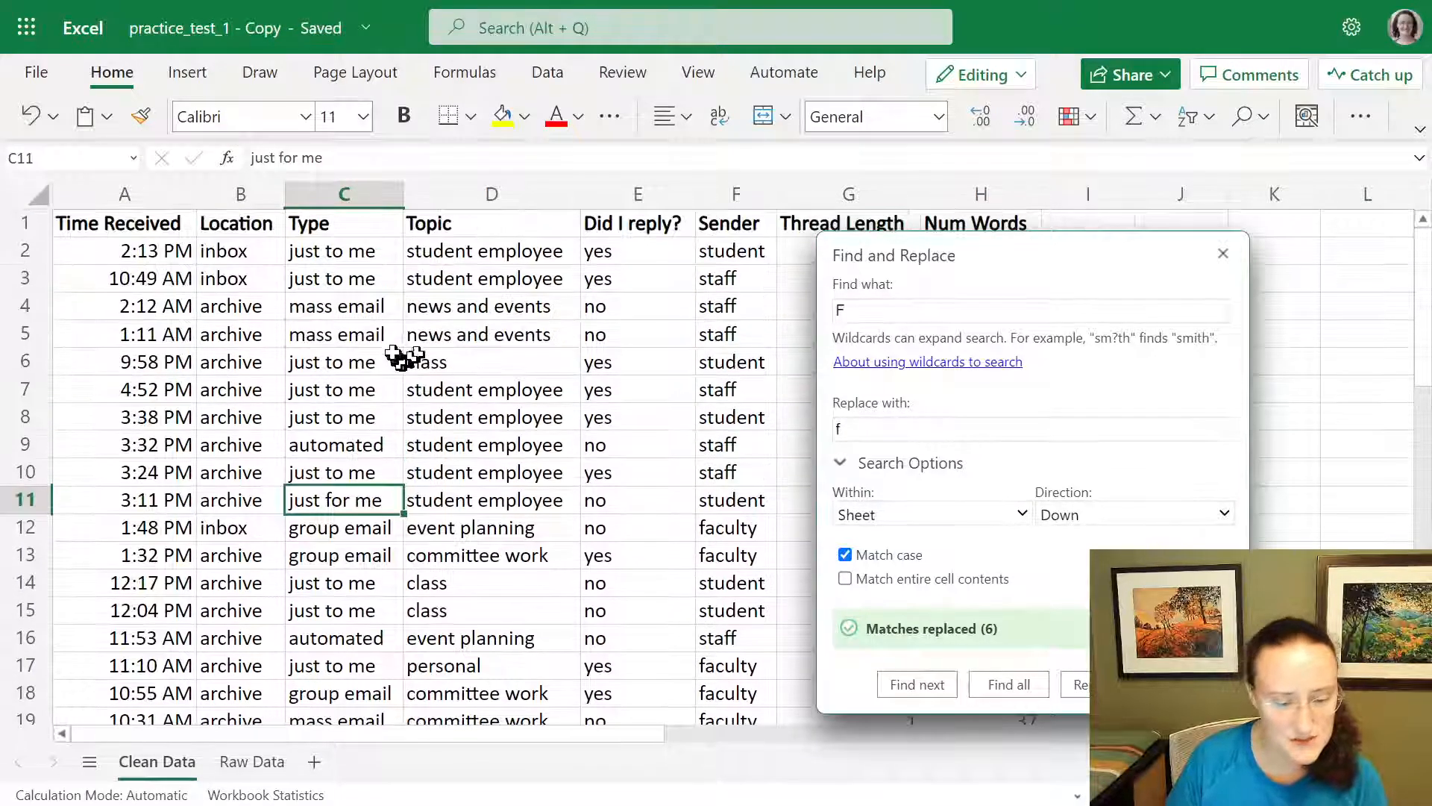
left_click_drag(362, 365, 365, 421)
left_click(341, 501)
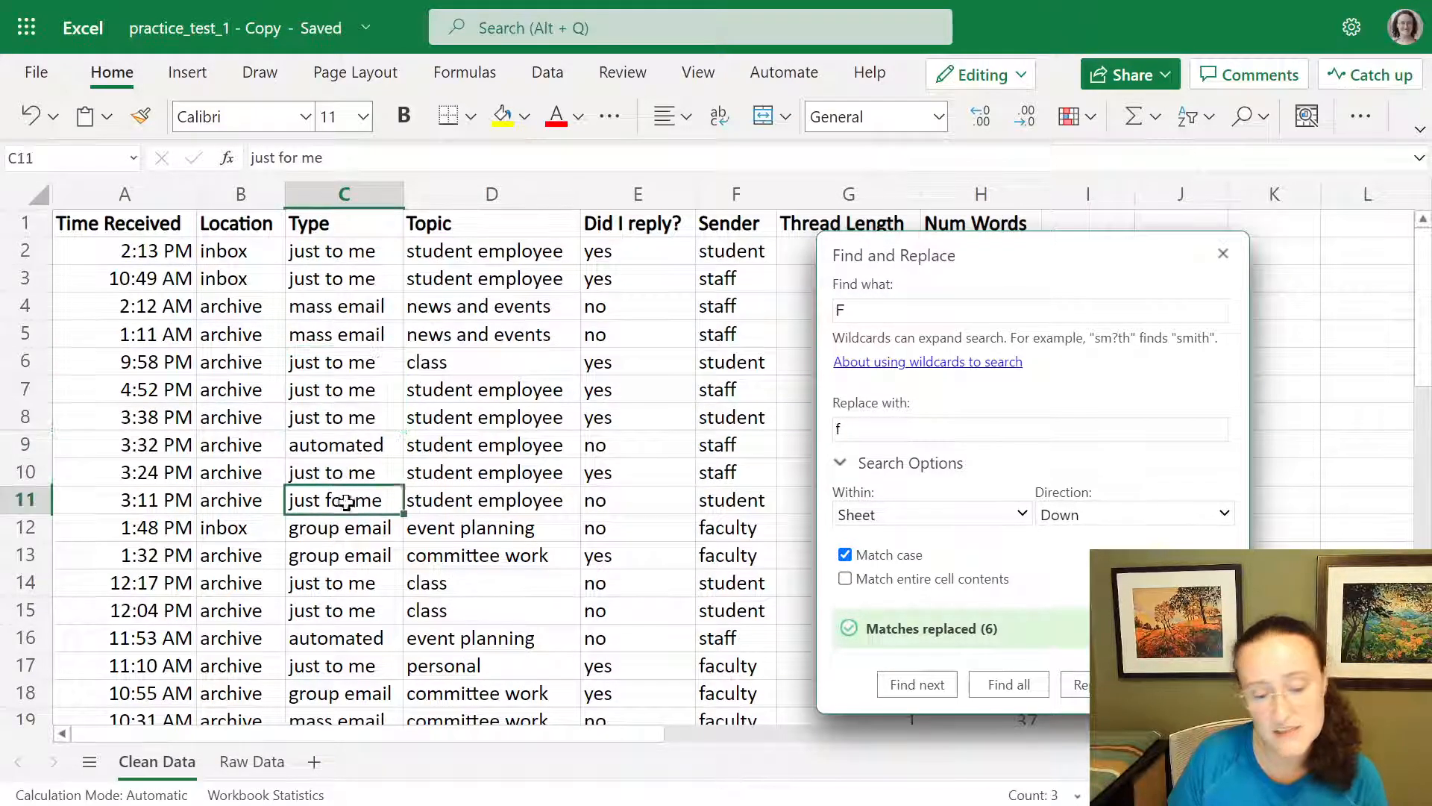
type("just to me")
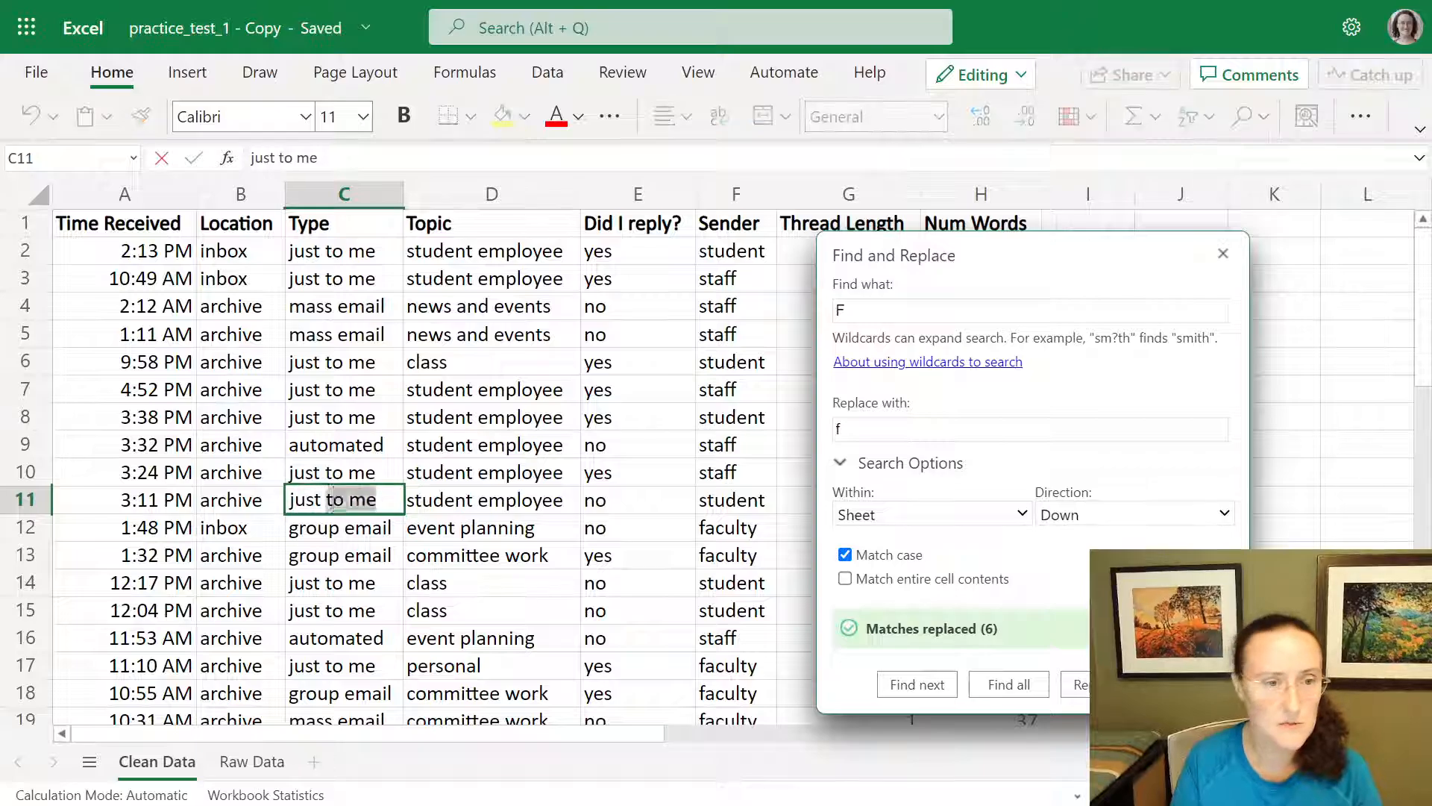
key("Return")
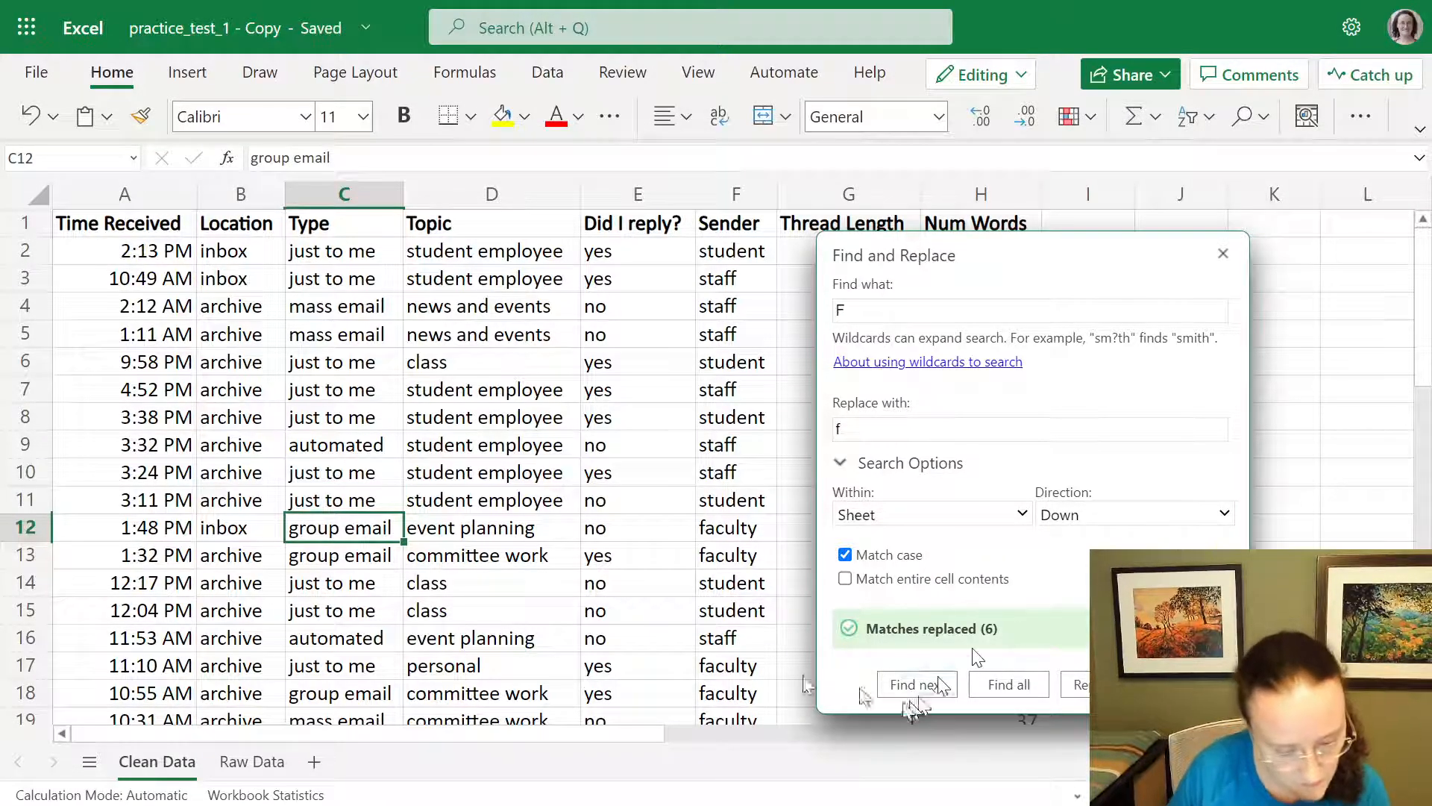
Check the remaining text entries down to row 26 and close Find and Replace.
scroll(534, 524, "down", 3)
scroll(535, 524, "down", 2)
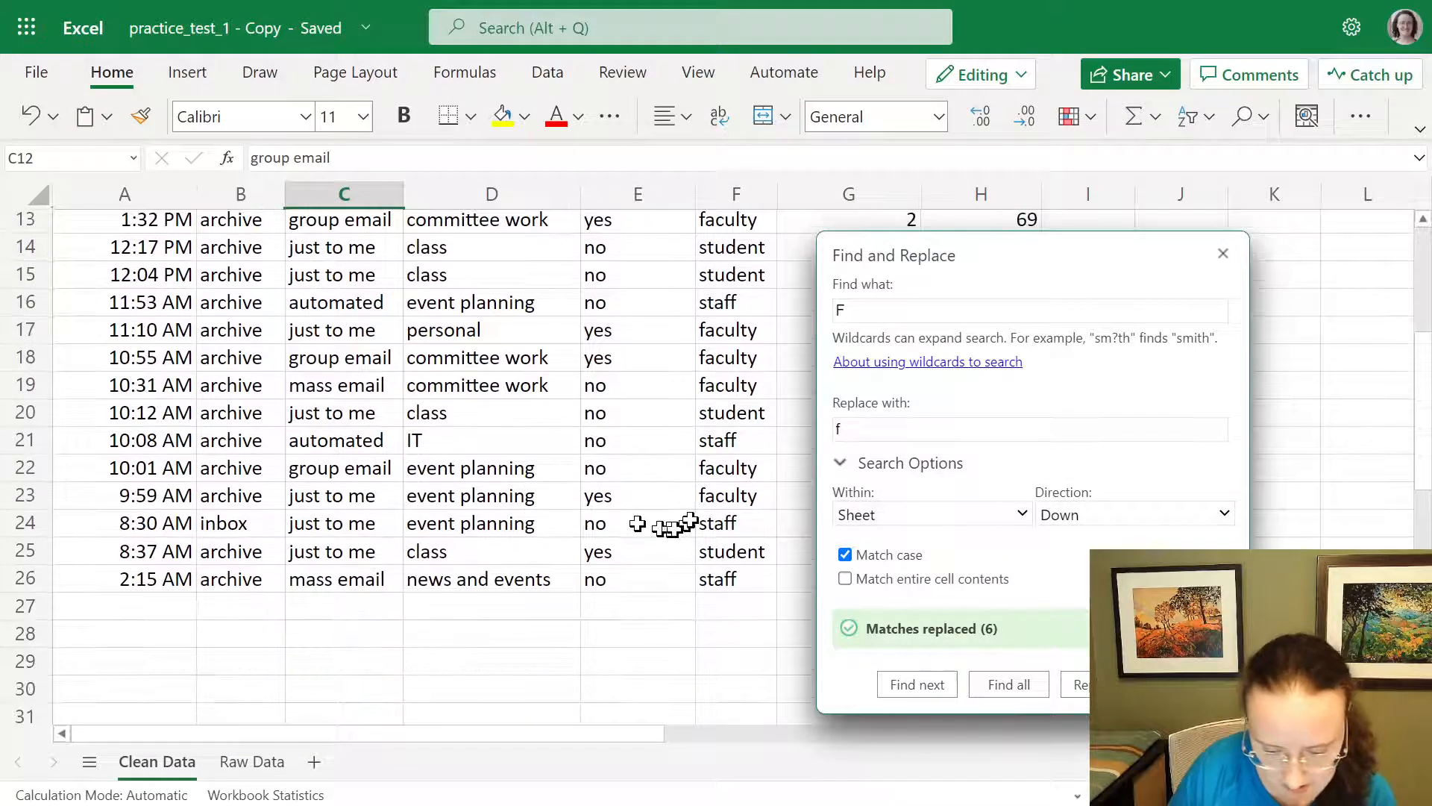
scroll(739, 519, "up", 5)
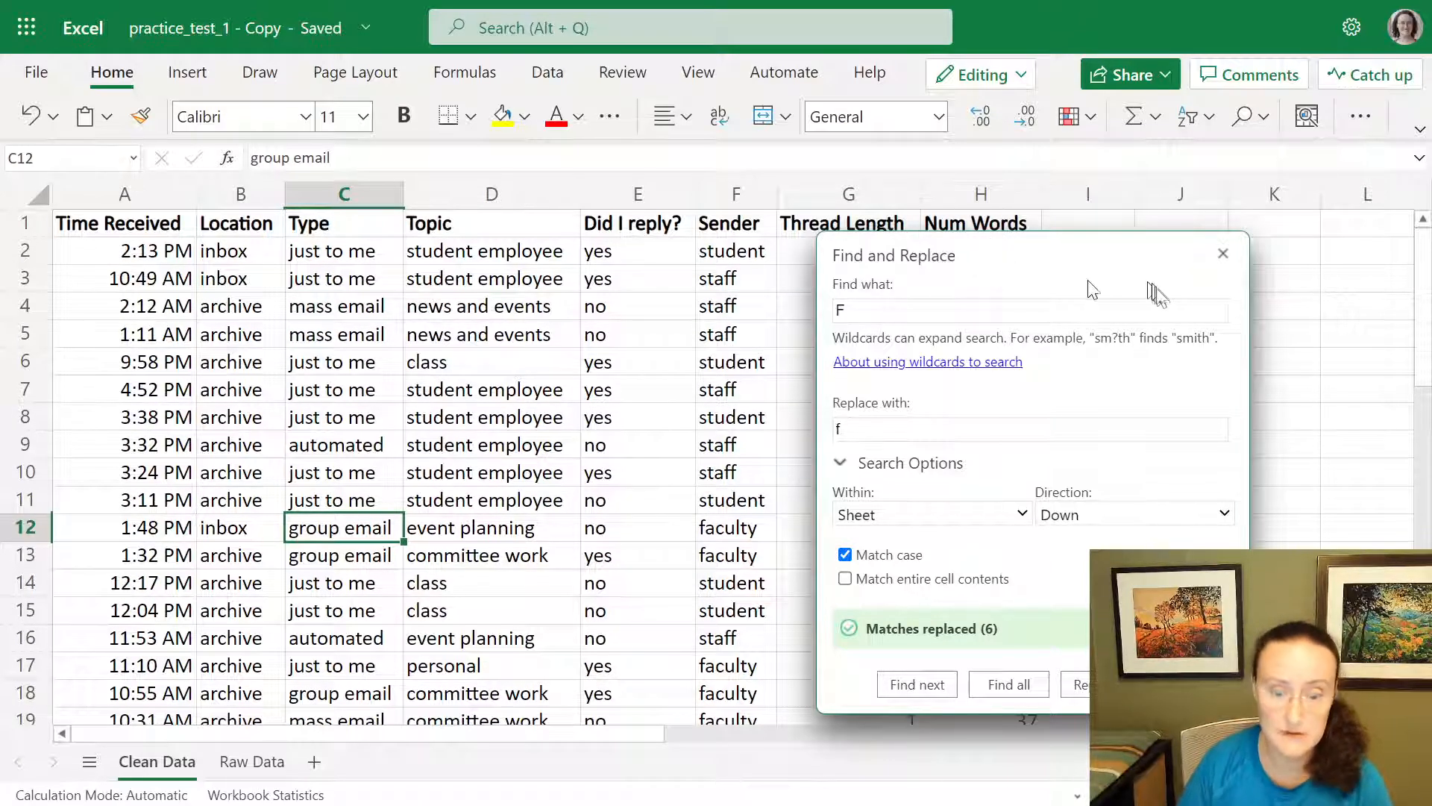
left_click(1224, 254)
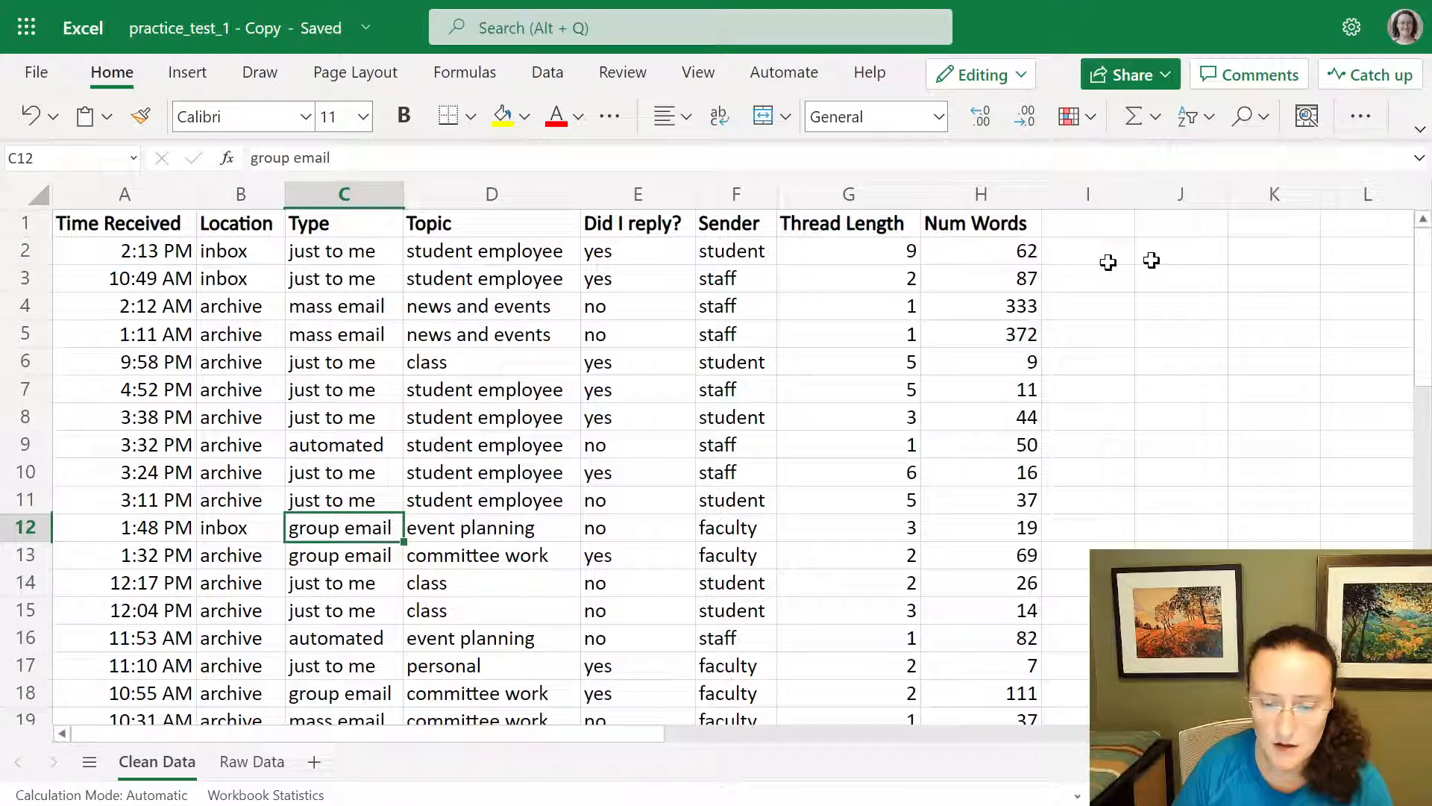
Examine the Thread Length and Num Words columns down to row 26 for inconsistent or implausible values.
left_click(836, 201)
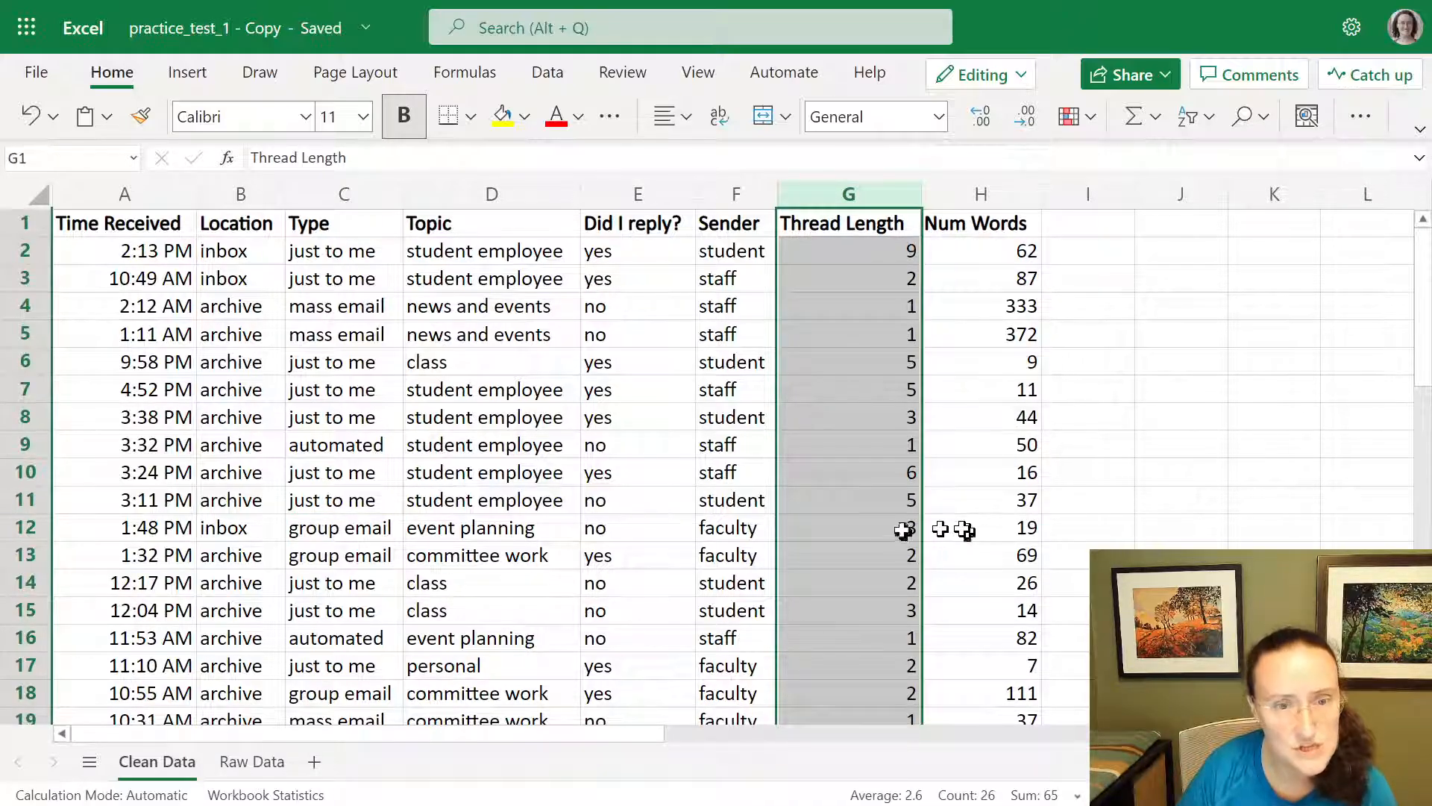
scroll(901, 526, "down", 2)
scroll(900, 527, "down", 4)
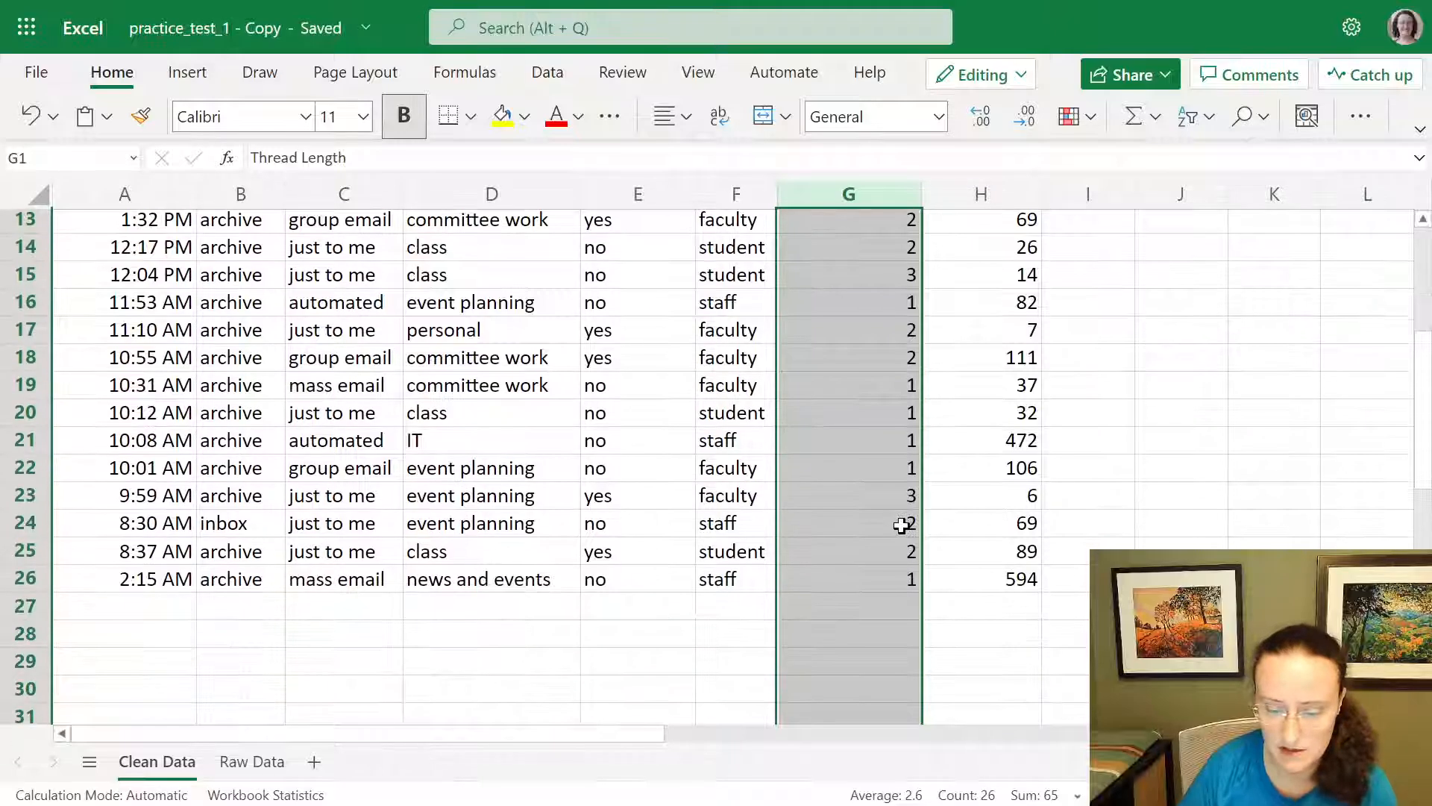
scroll(903, 525, "up", 6)
scroll(903, 525, "down", 6)
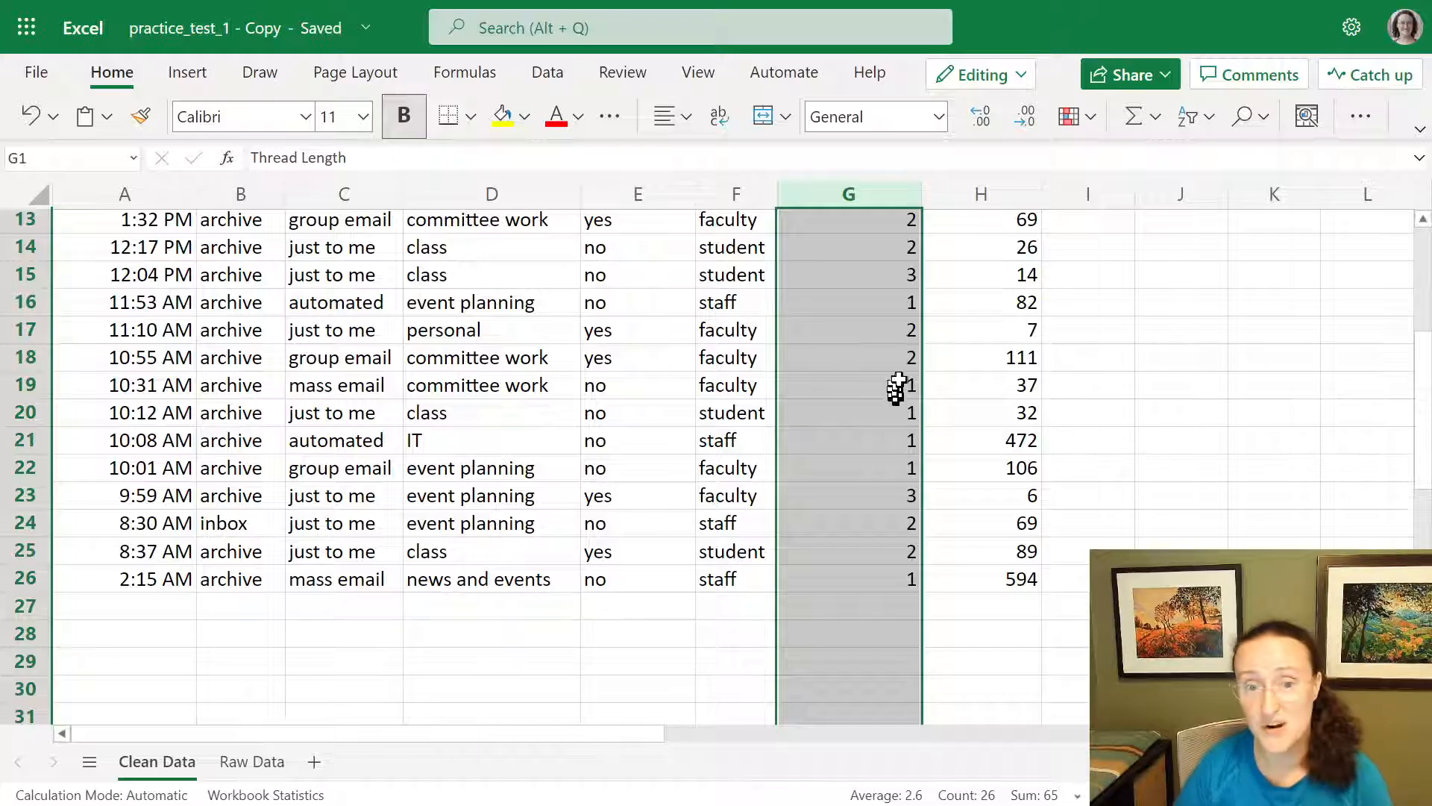
scroll(887, 389, "up", 4)
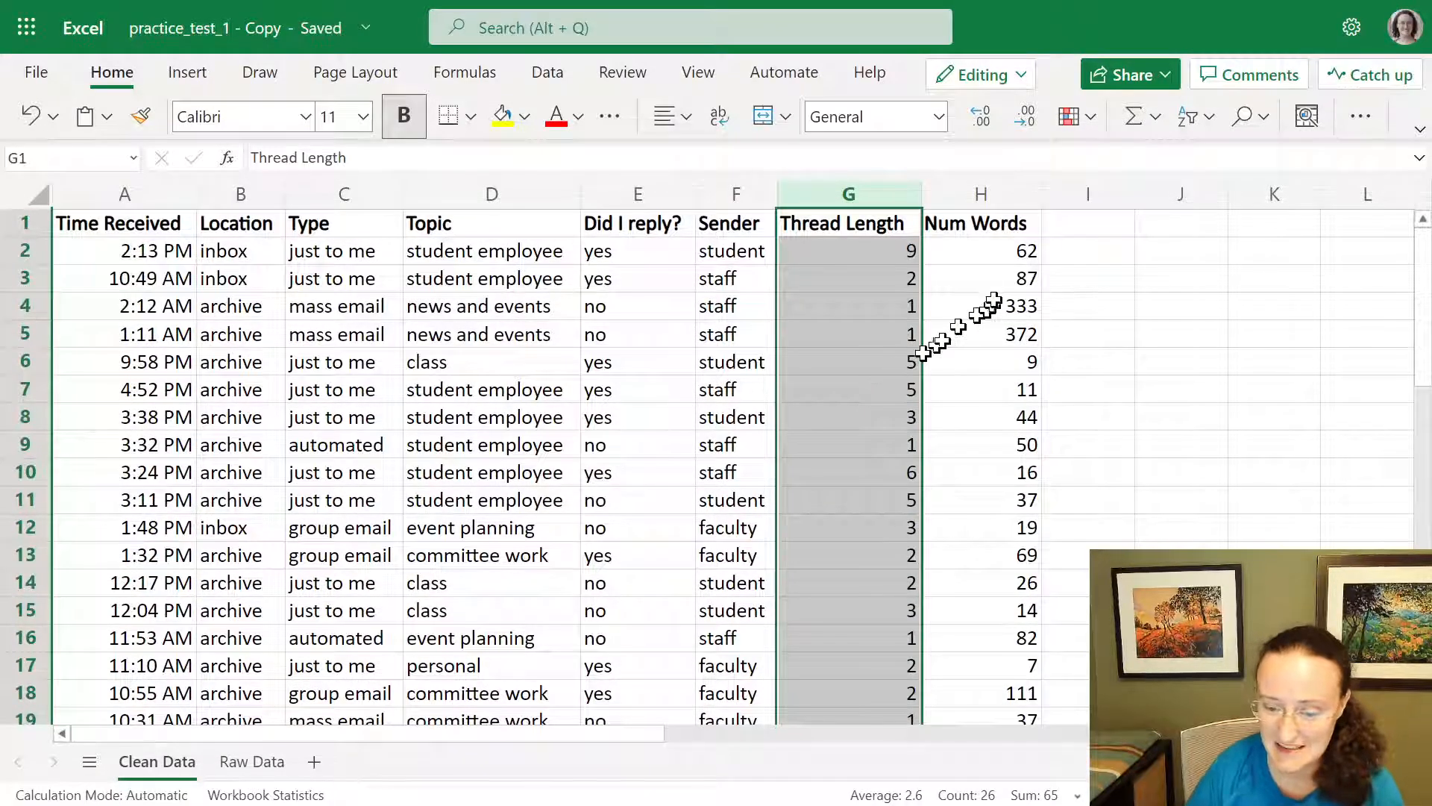
left_click(979, 195)
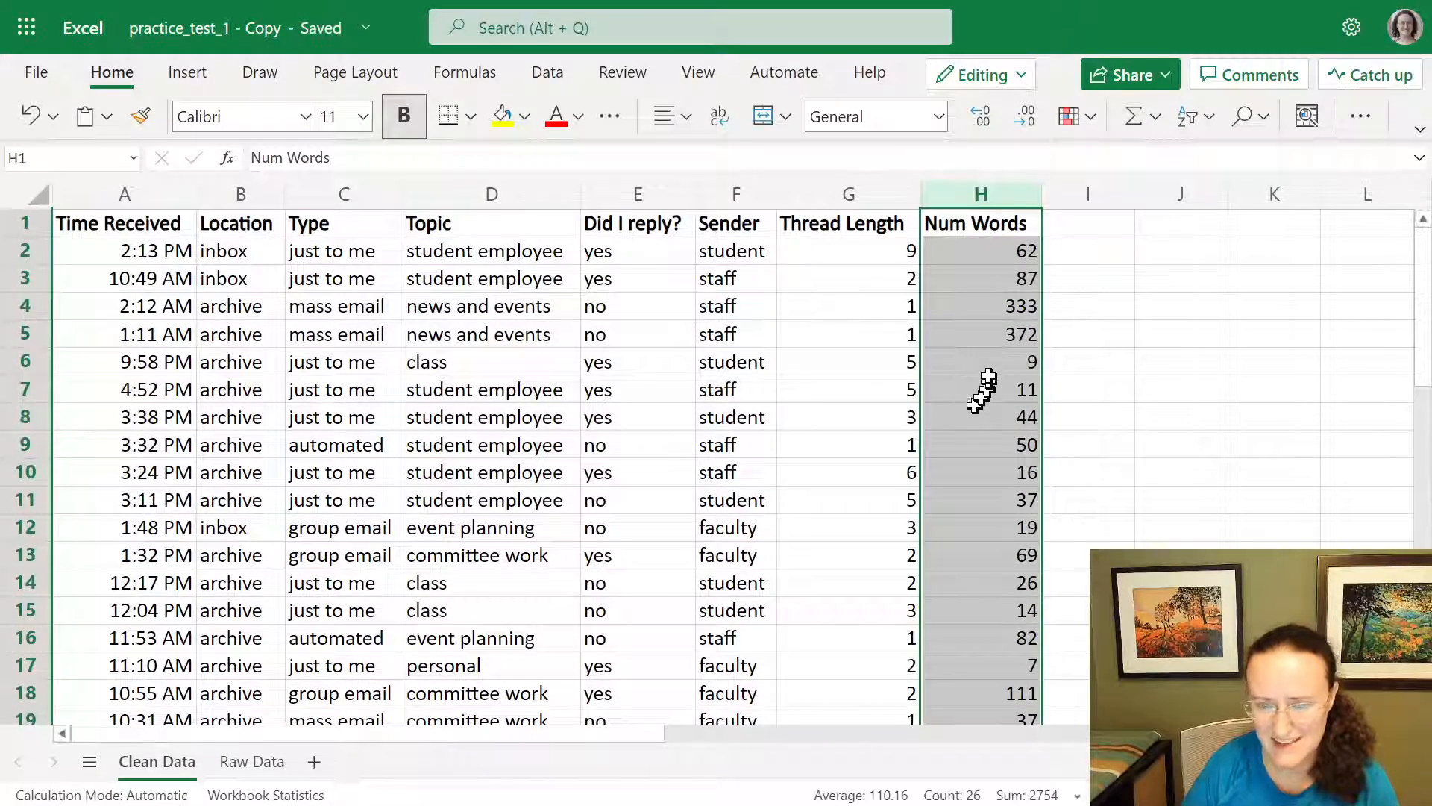
scroll(992, 366, "down", 4)
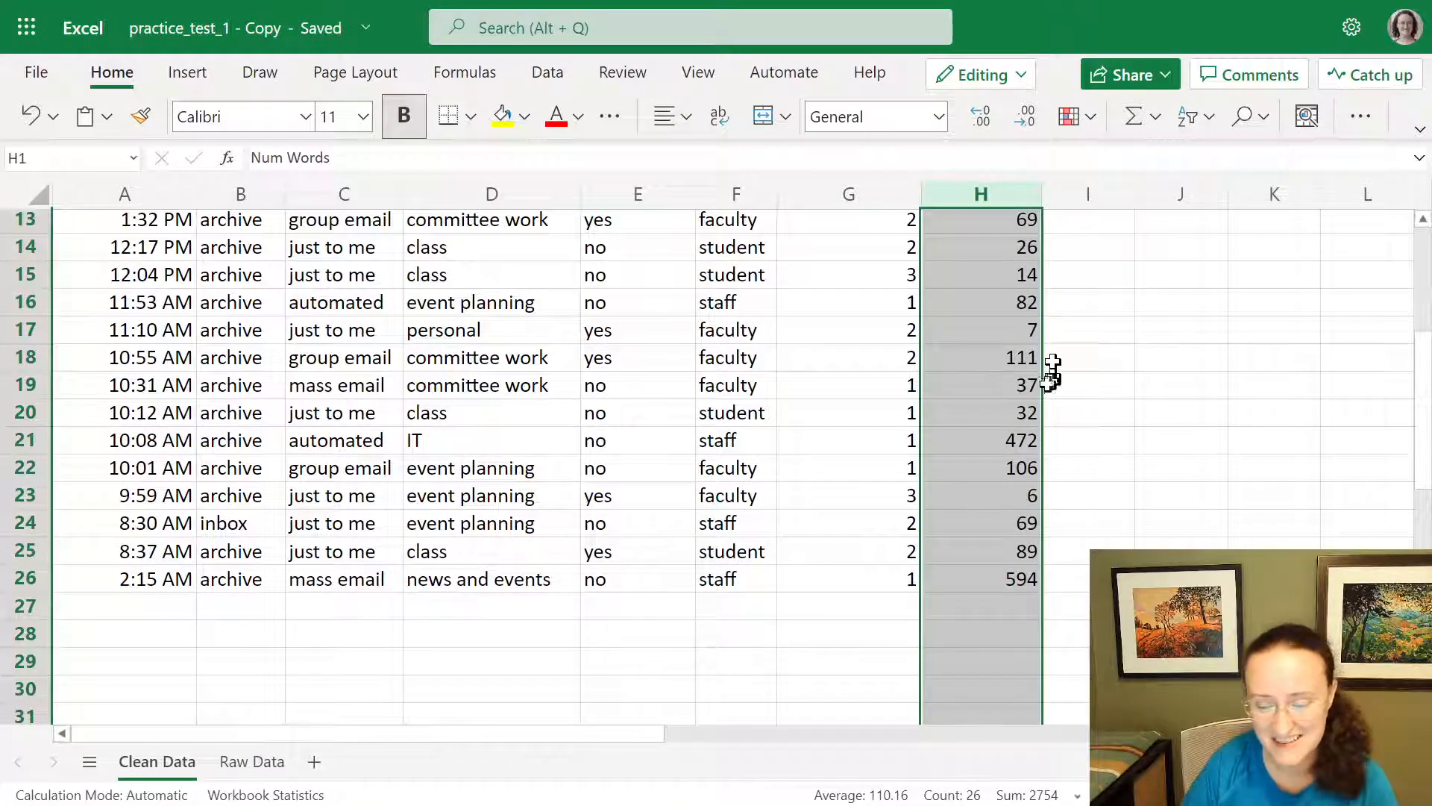
scroll(1031, 442, "up", 4)
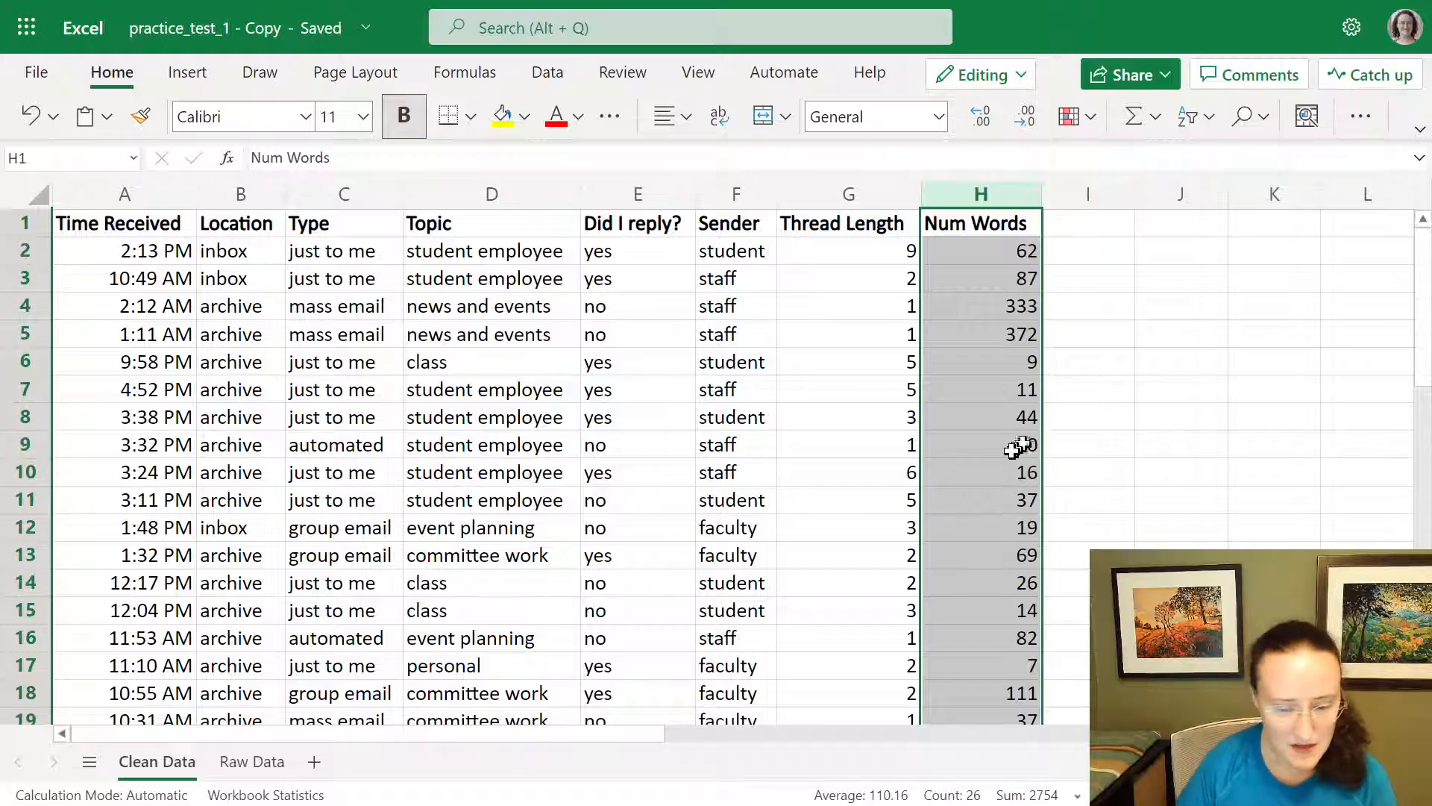
Select the whole cleaned table including its headers, from Time Received to Num Words, A1:H26.
left_click(514, 452)
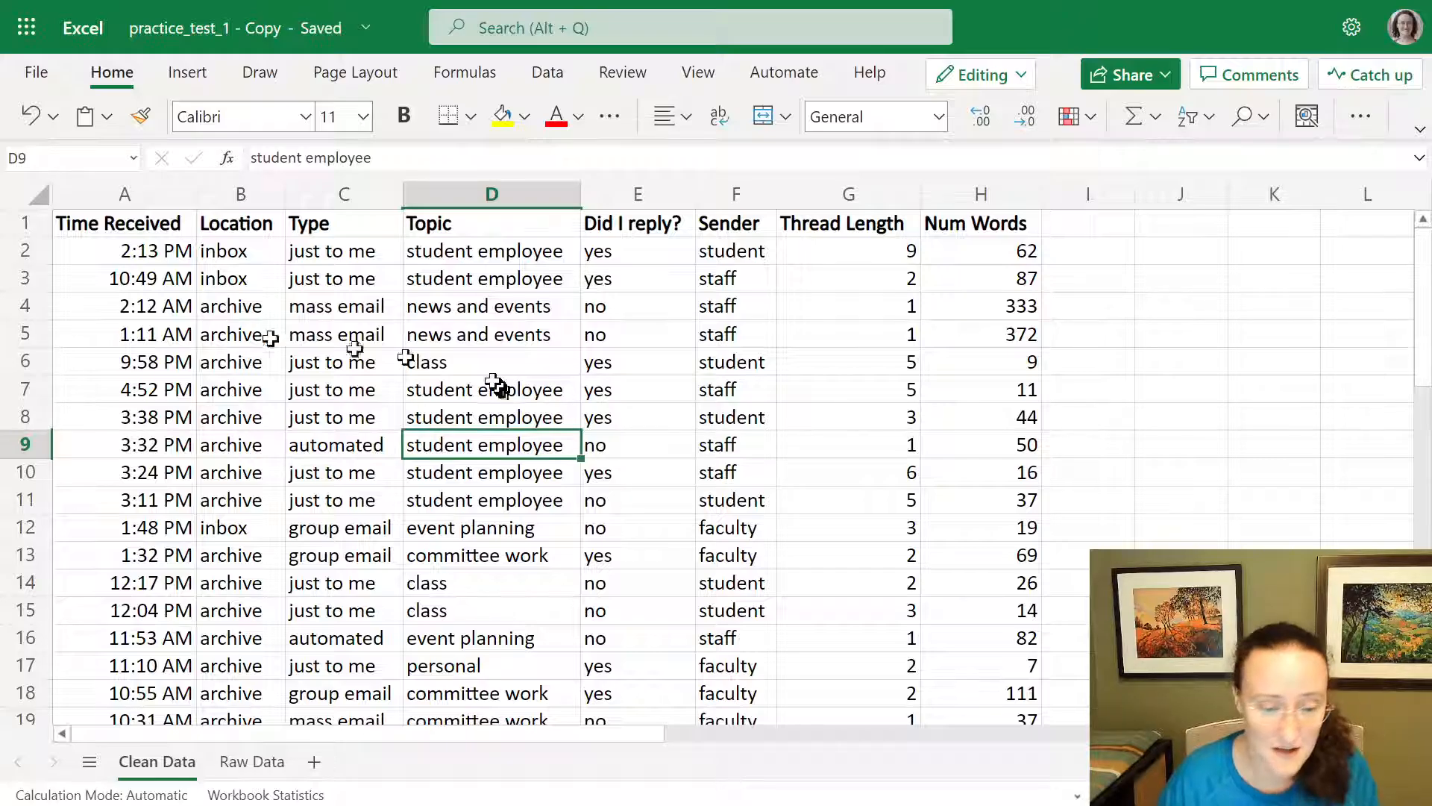
left_click_drag(180, 223, 1004, 580)
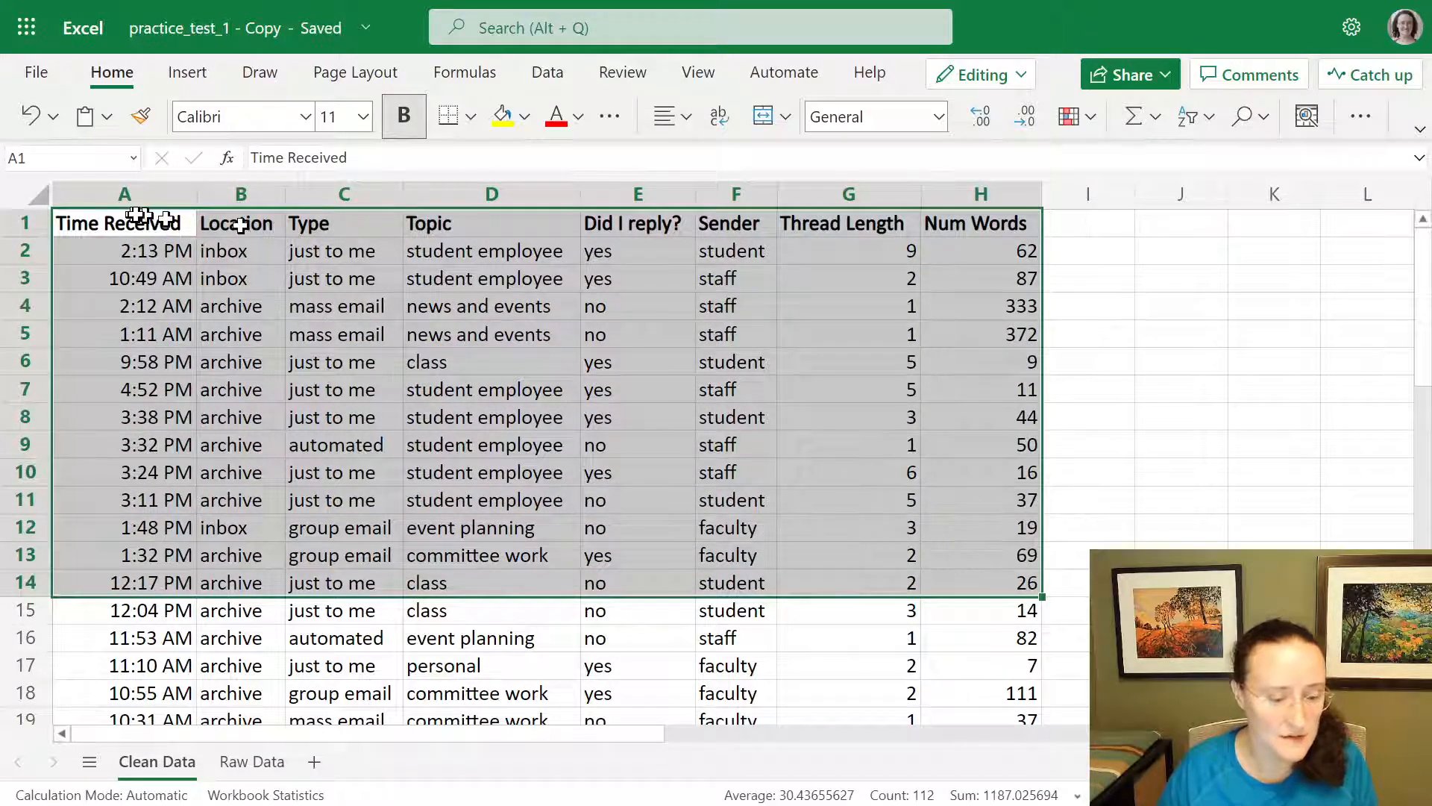
left_click_drag(141, 222, 985, 518)
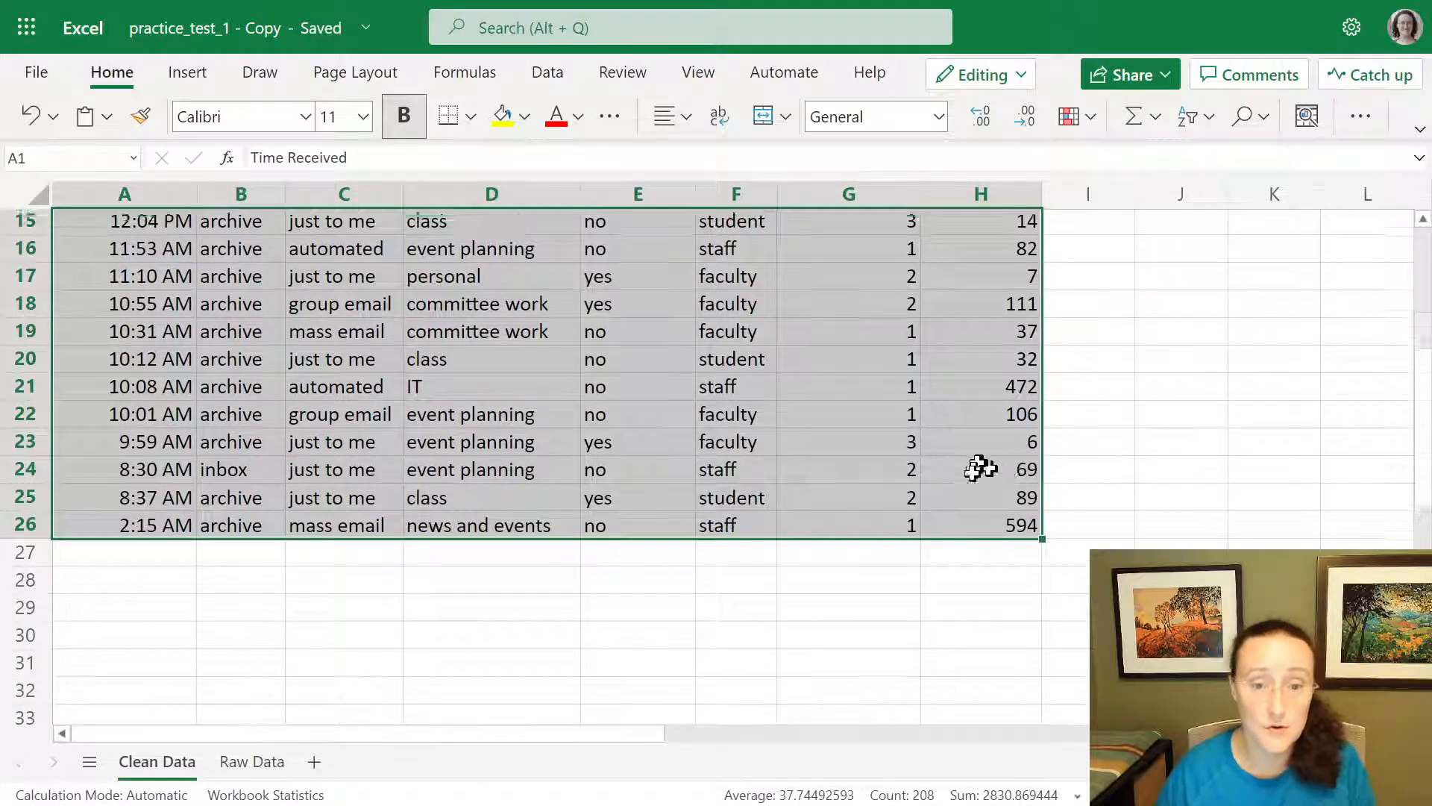
scroll(970, 447, "up", 5)
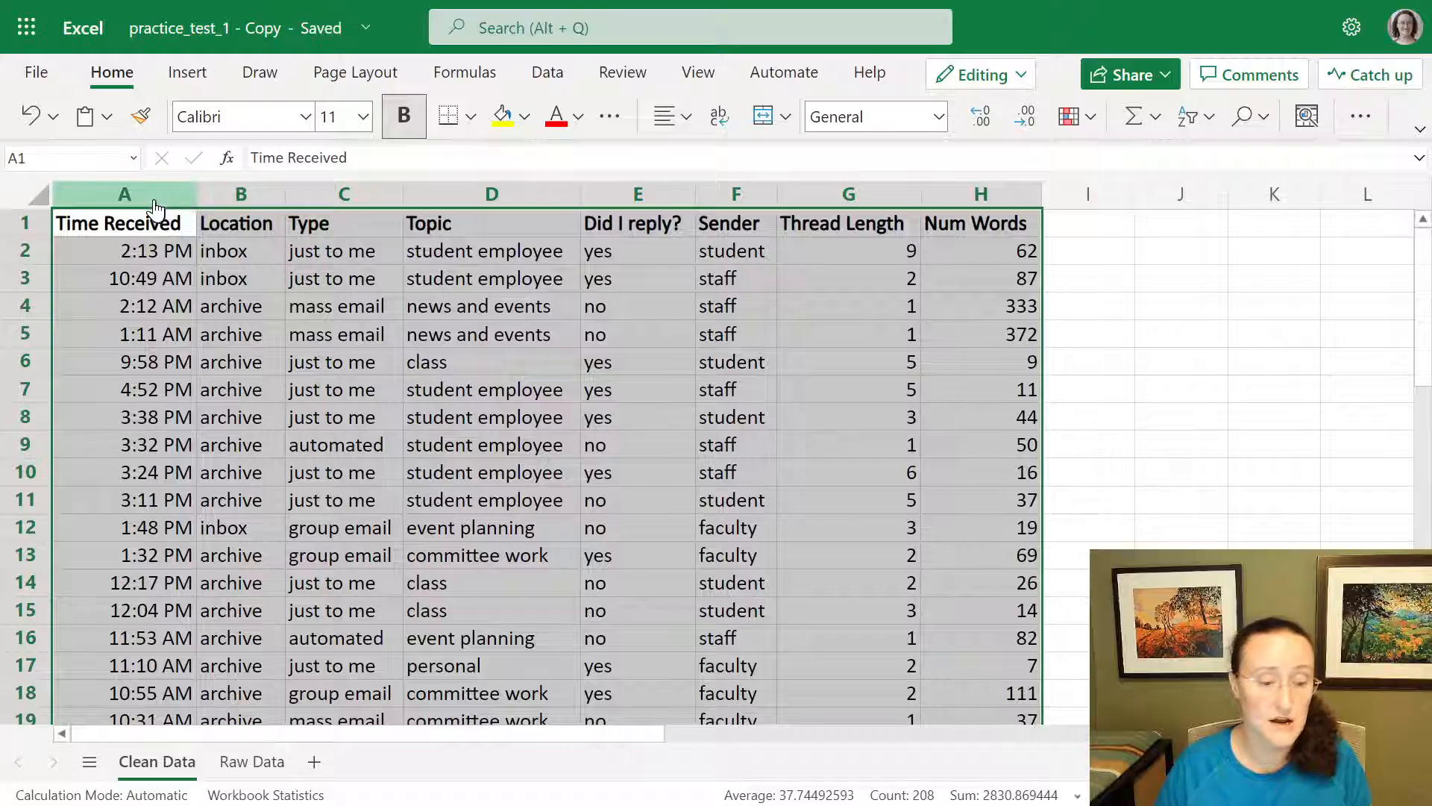
left_click_drag(182, 195, 973, 192)
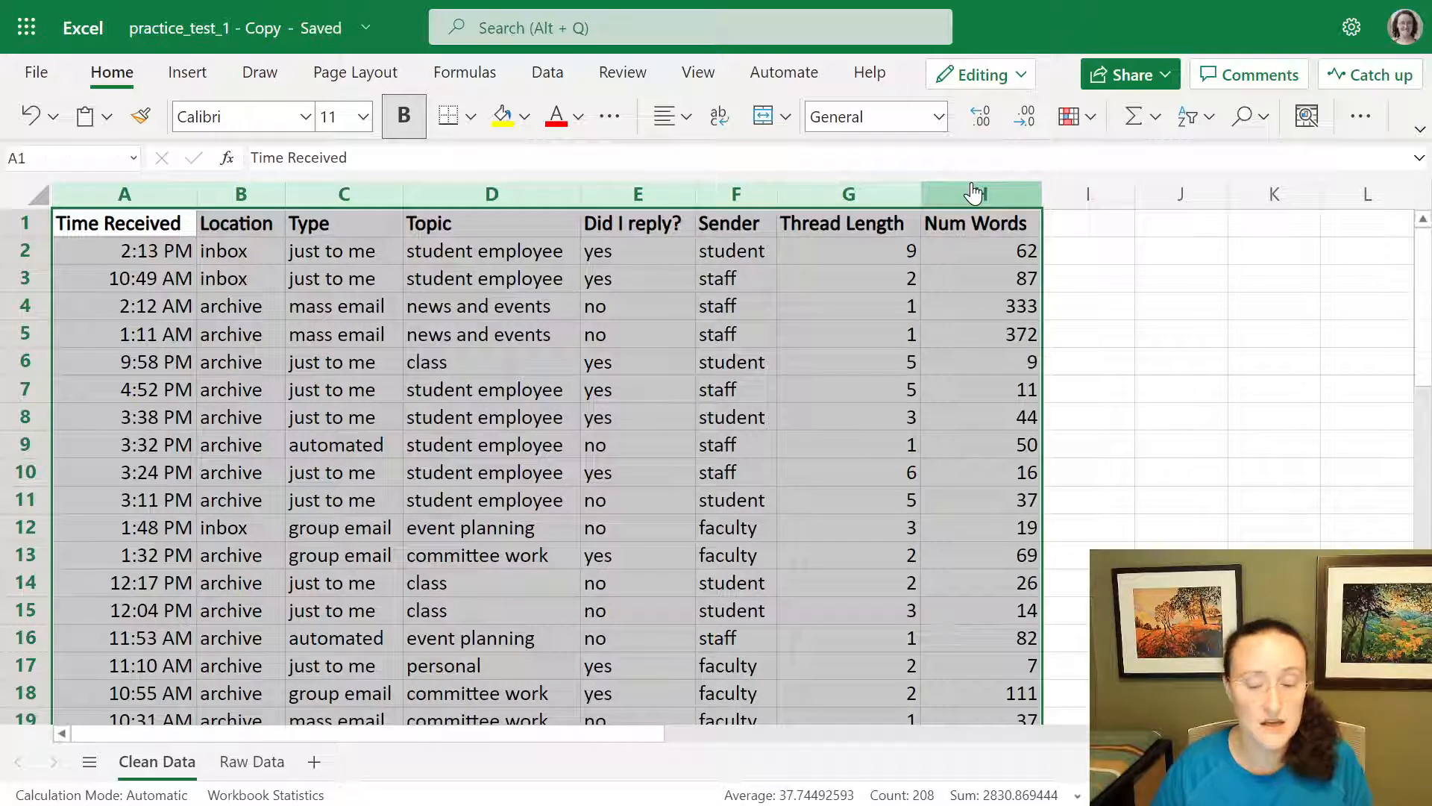
left_click(35, 196)
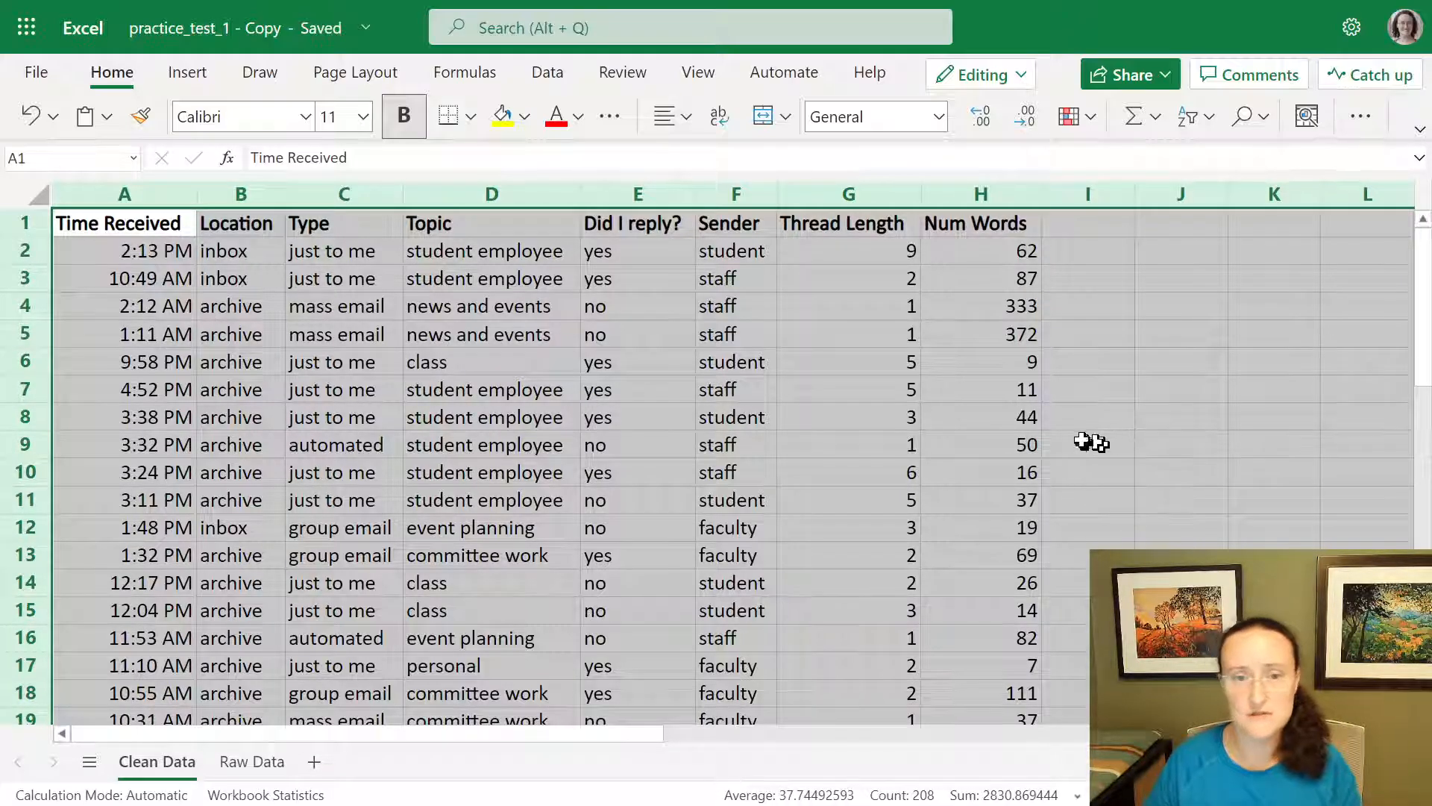
left_click(1222, 197)
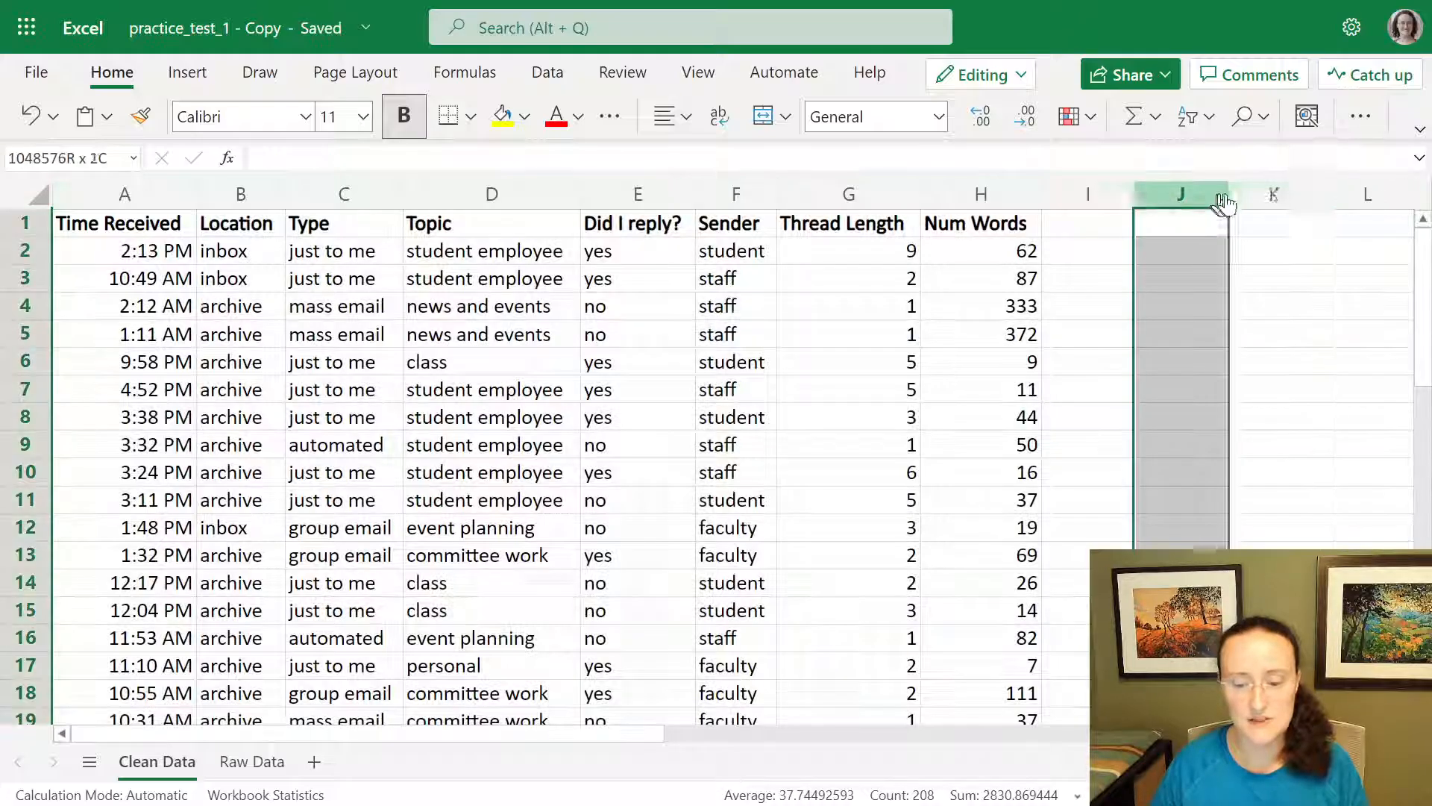
left_click_drag(1224, 202, 1169, 202)
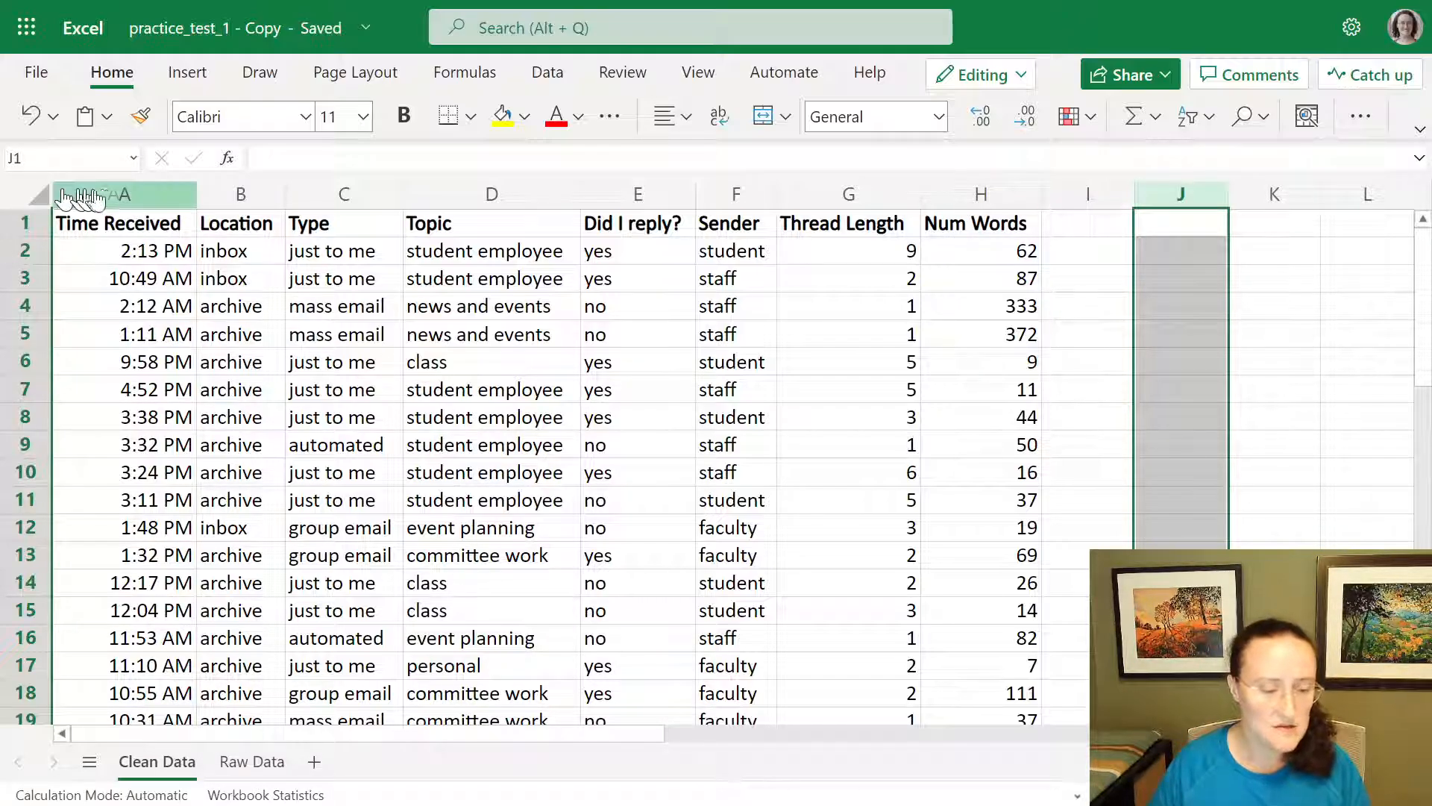
Select entire columns A through H and start a custom sort with the data marked as having headers.
left_click_drag(121, 192, 539, 166)
left_click_drag(629, 159, 970, 193)
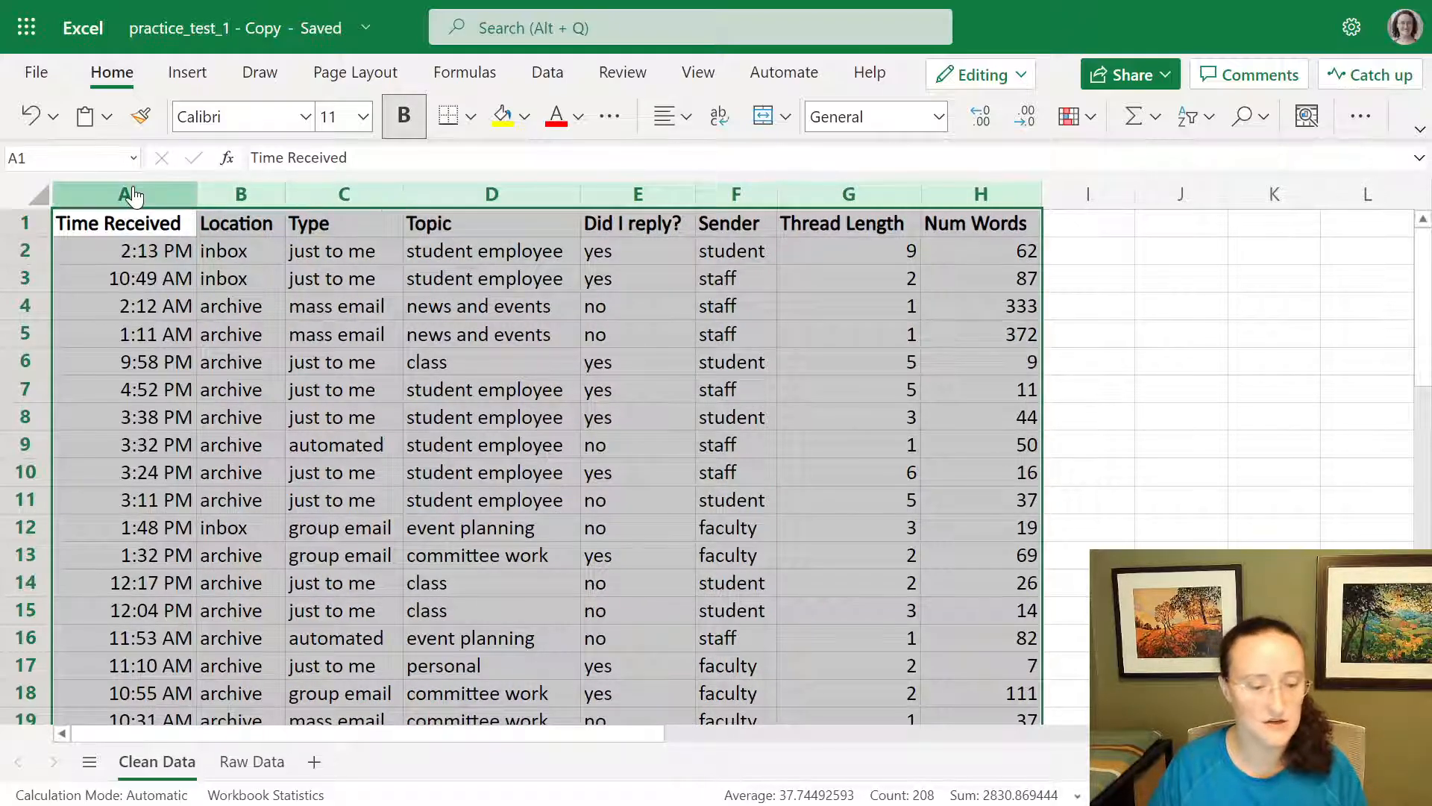
left_click_drag(132, 194, 992, 196)
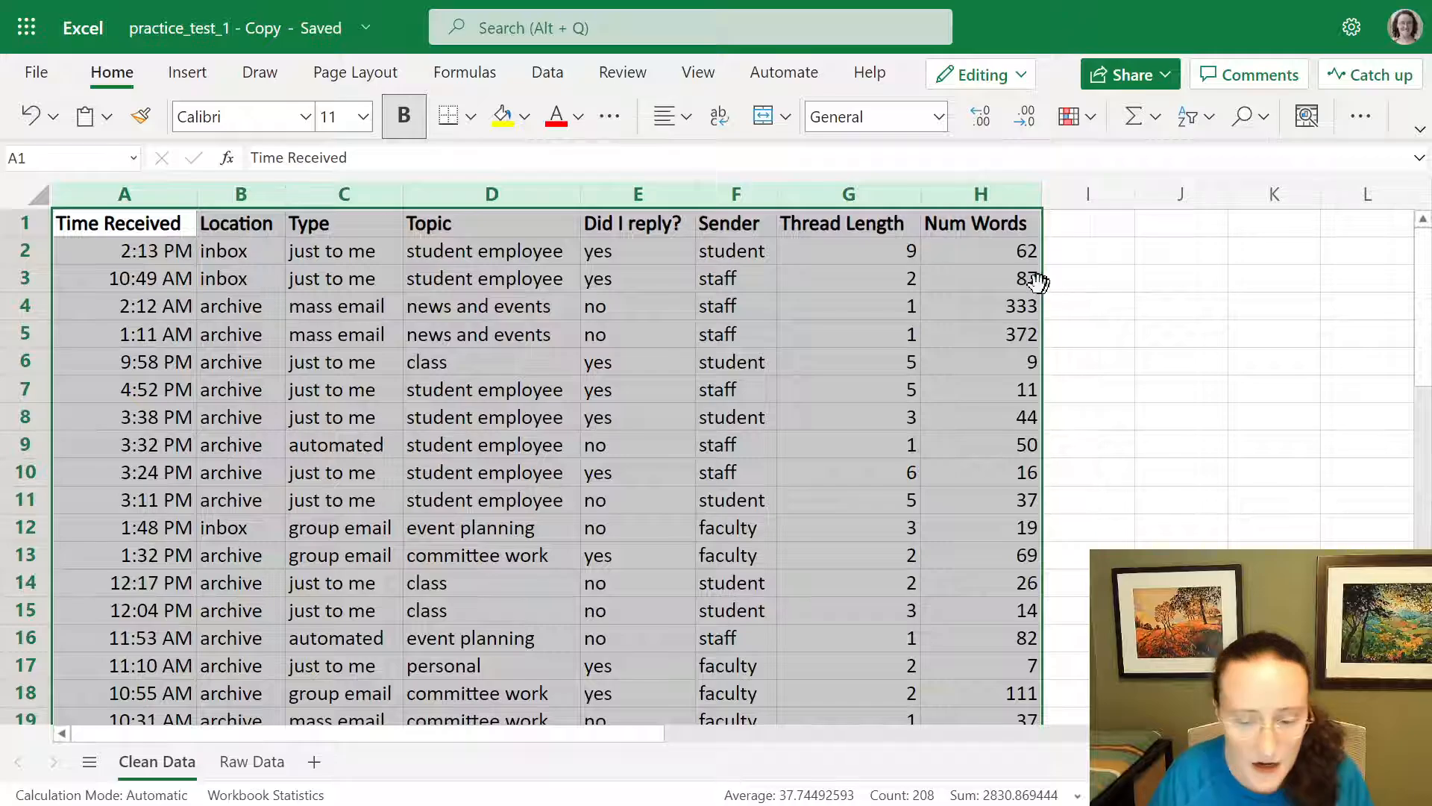
left_click(558, 68)
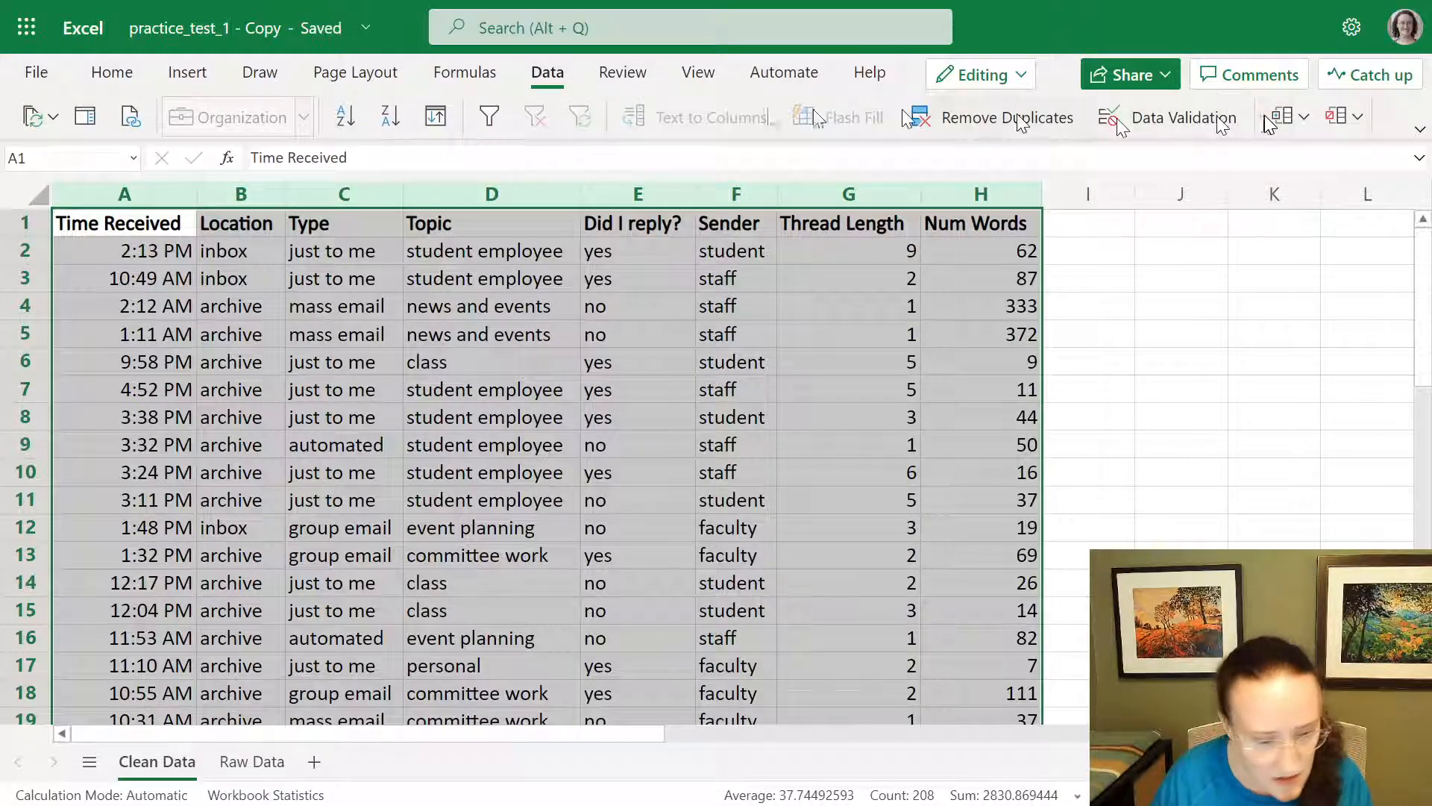
left_click(434, 119)
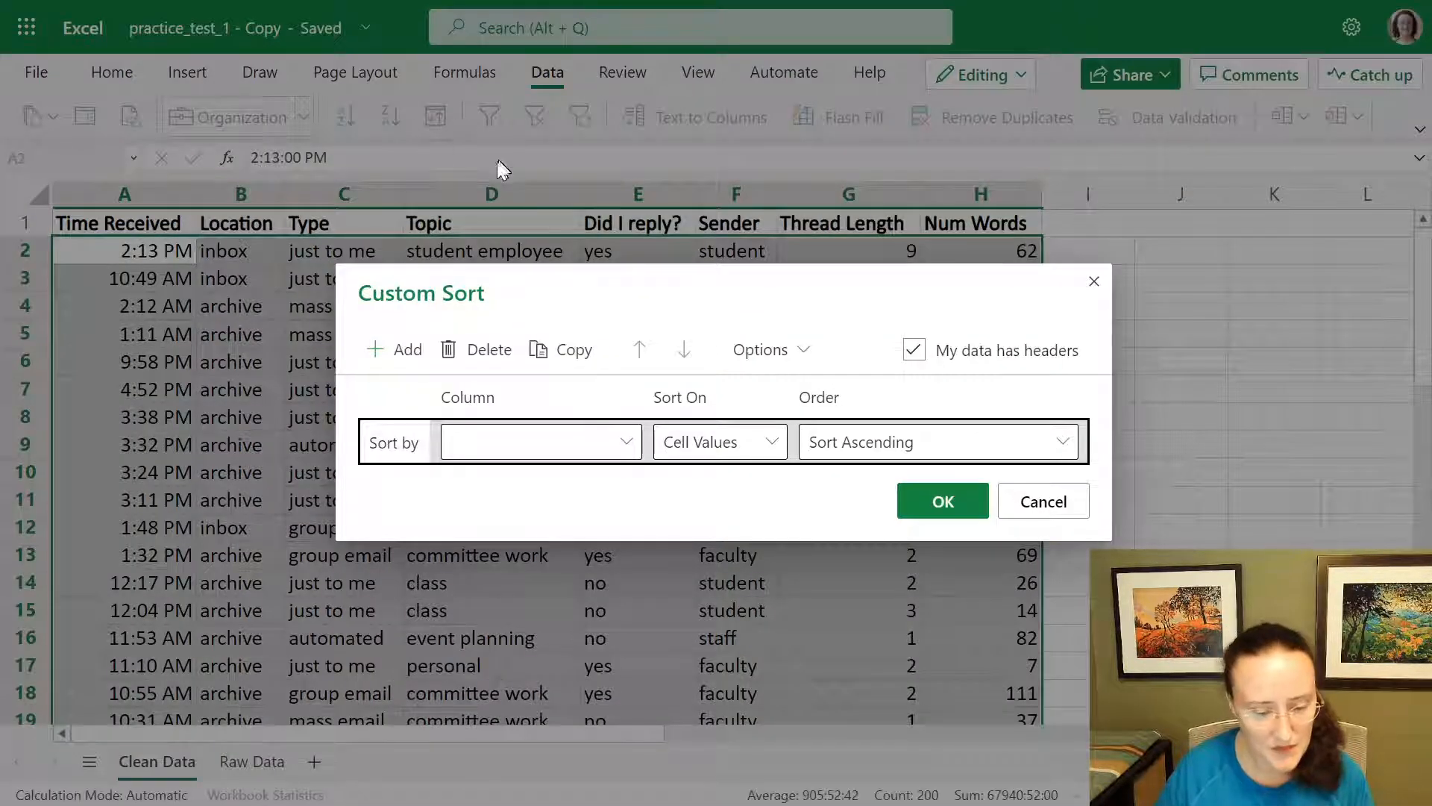
left_click(915, 349)
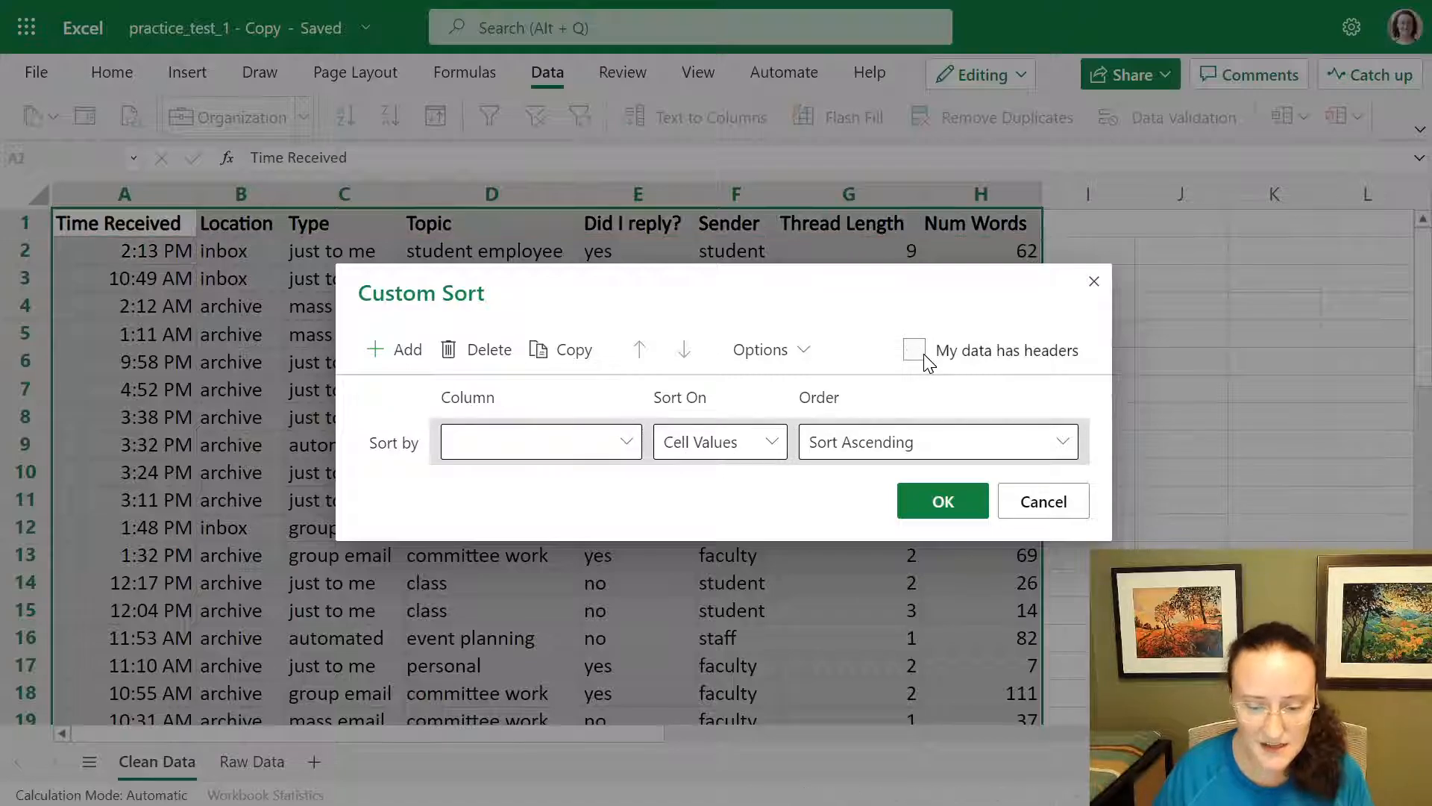
left_click(915, 349)
left_click(925, 358)
left_click(926, 358)
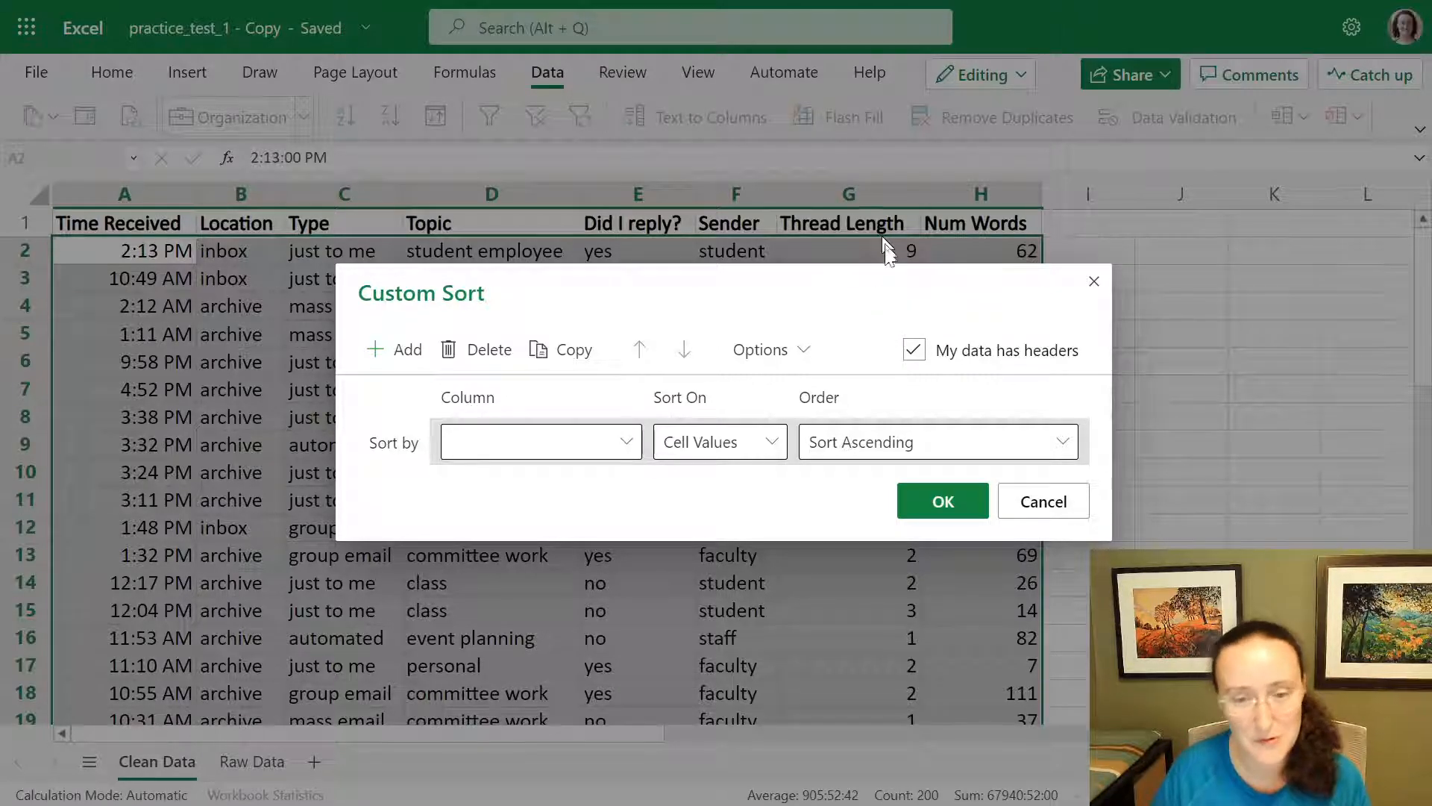
Sort the table by Num Words on cell values in ascending order.
left_click(537, 452)
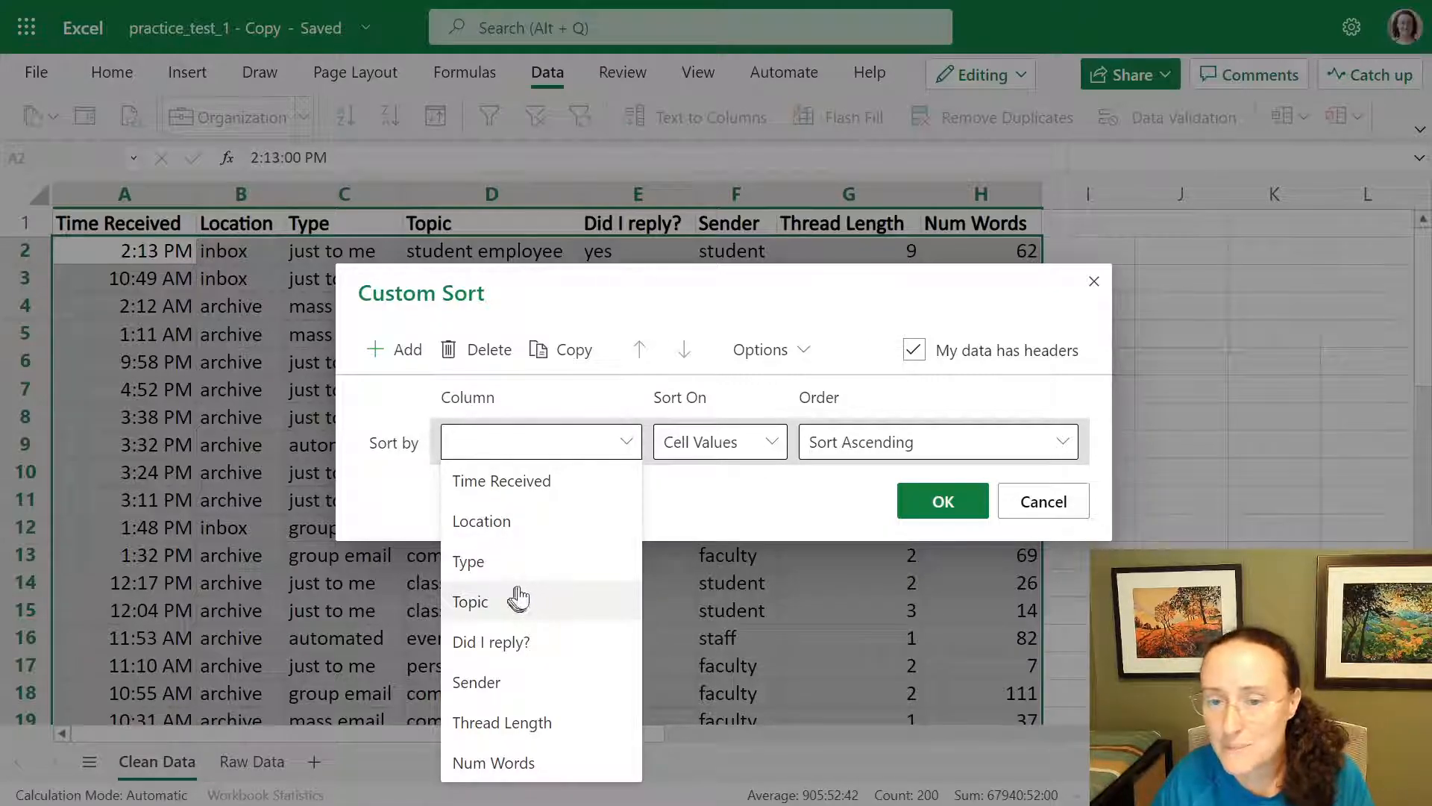
left_click(505, 762)
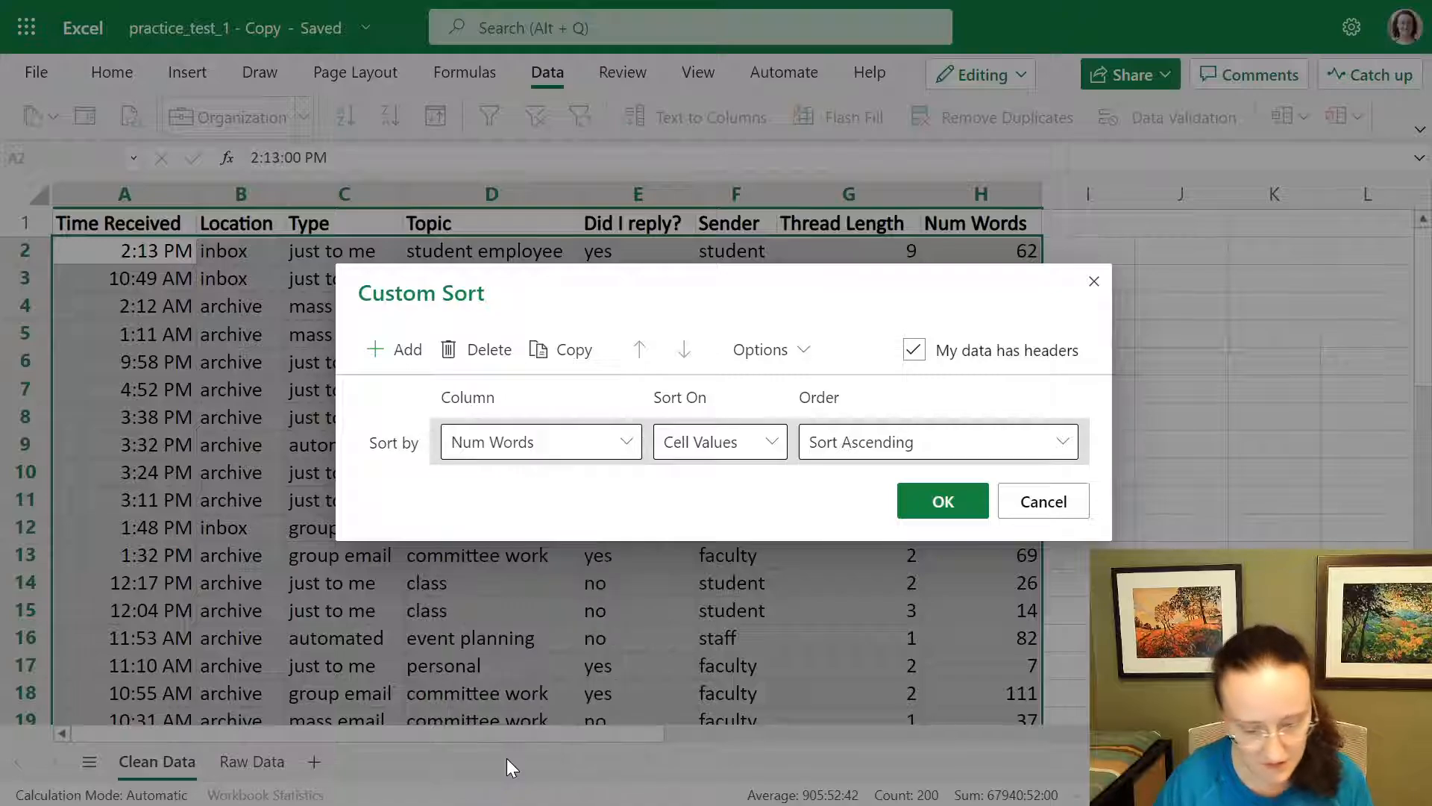
left_click(1033, 443)
left_click(1033, 444)
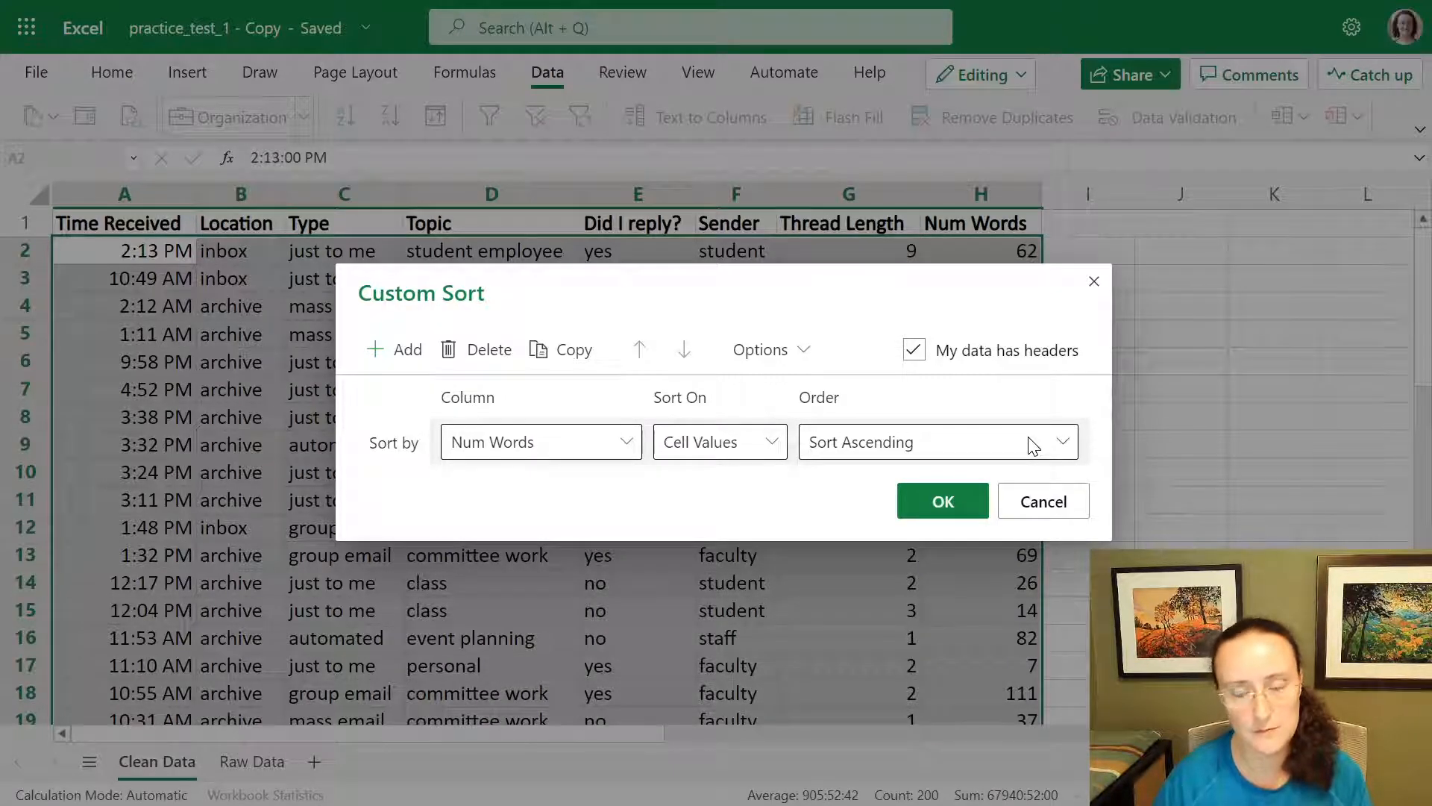
left_click(952, 499)
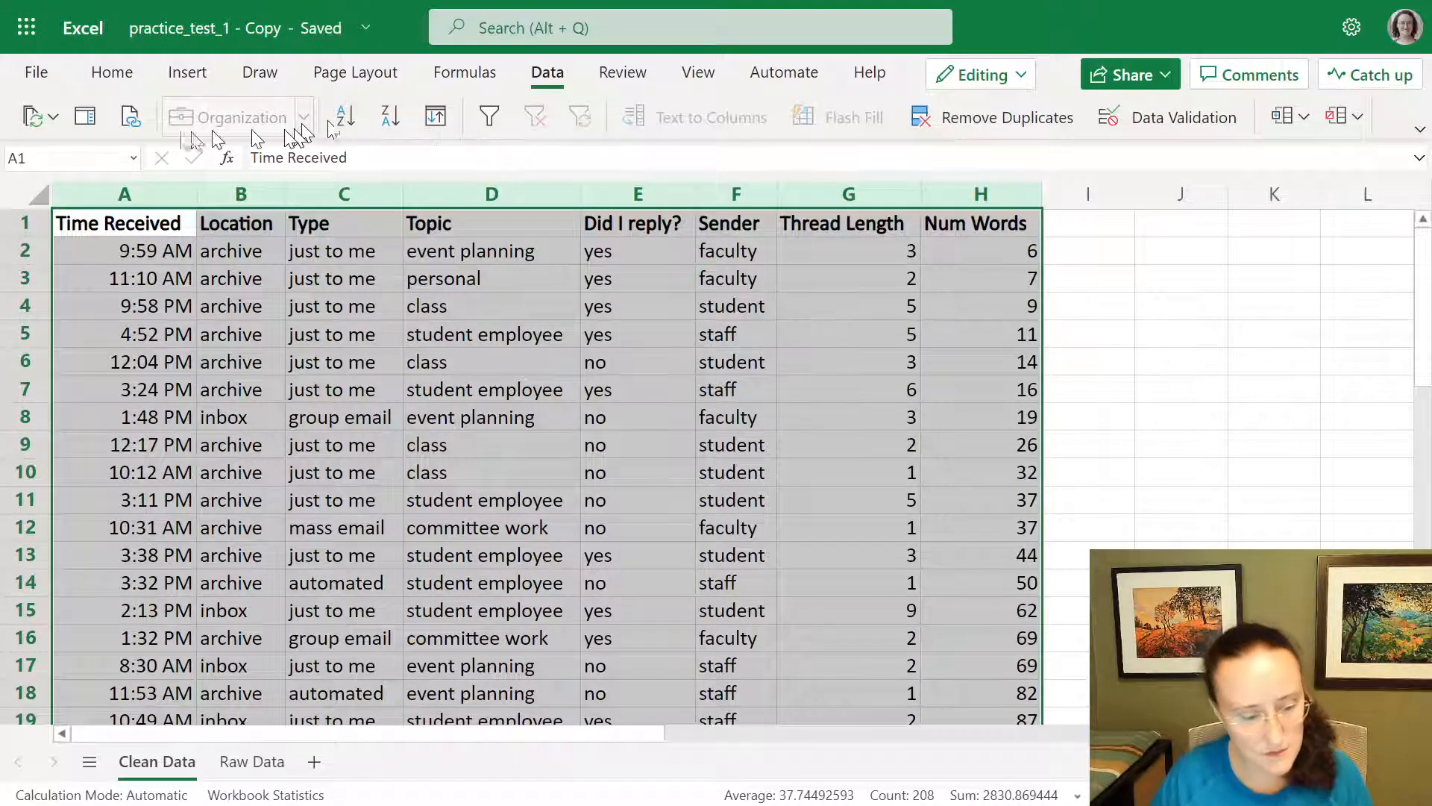
Undo and redo the Num Words sort twice, ending with the sort reapplied.
left_click(112, 73)
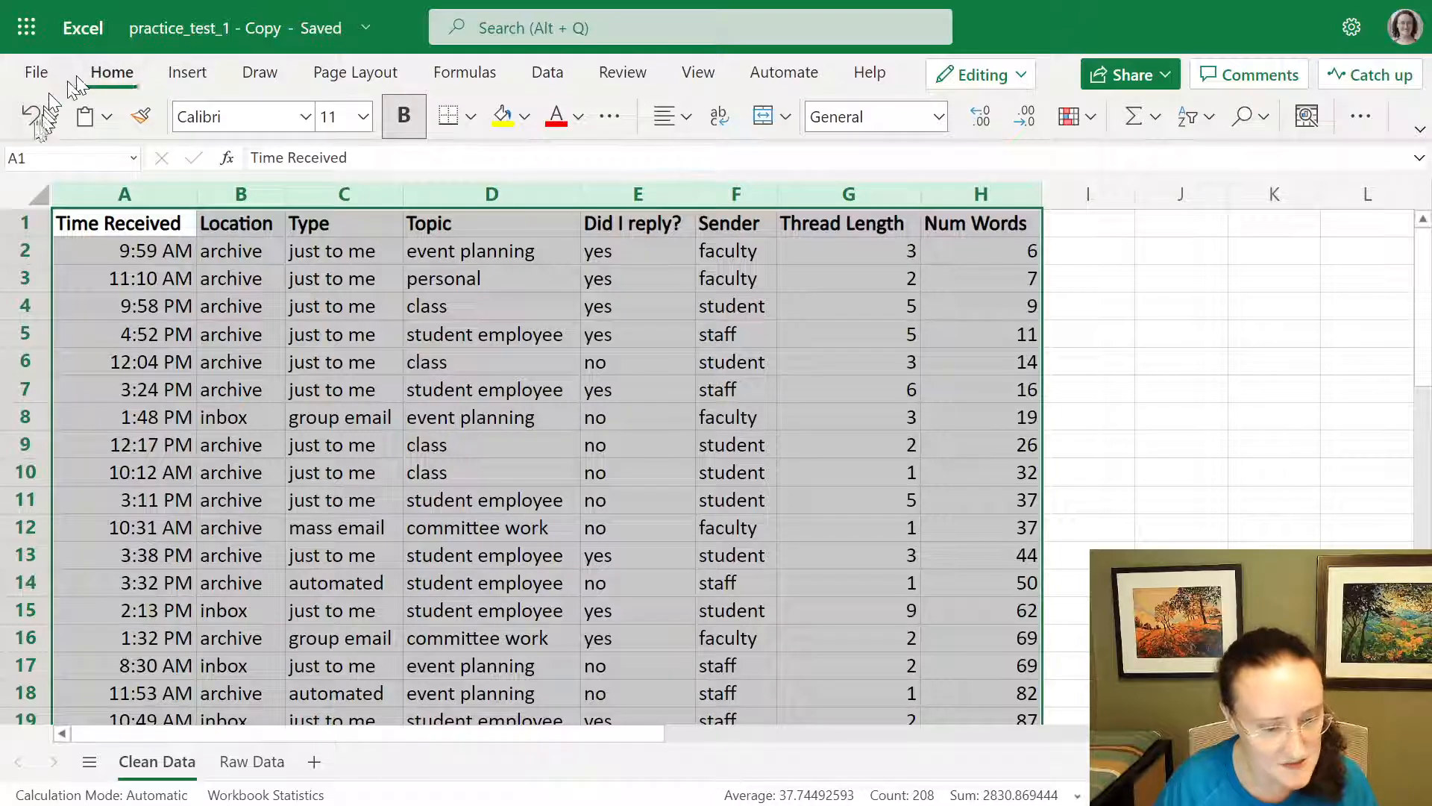
left_click(29, 124)
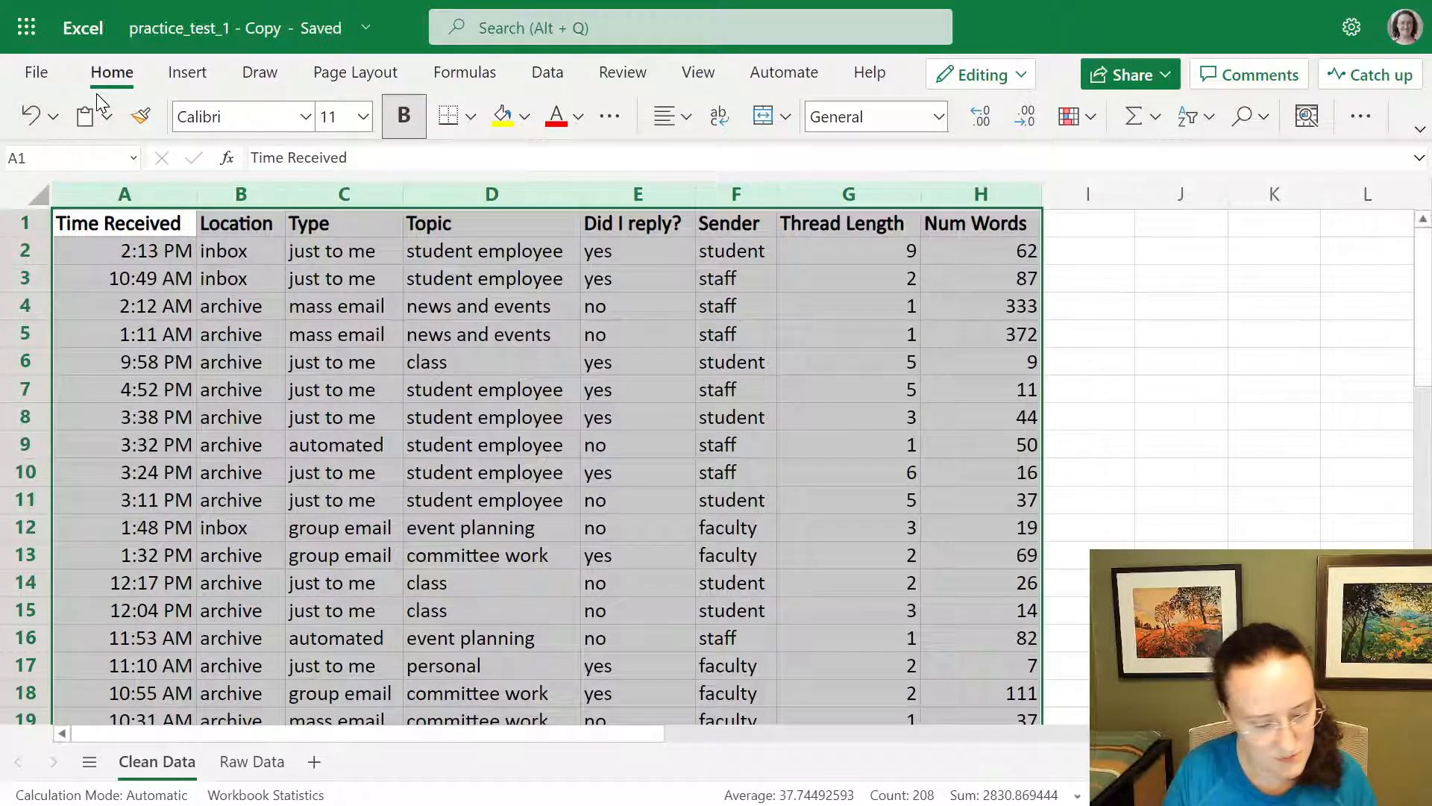
key("ctrl+y")
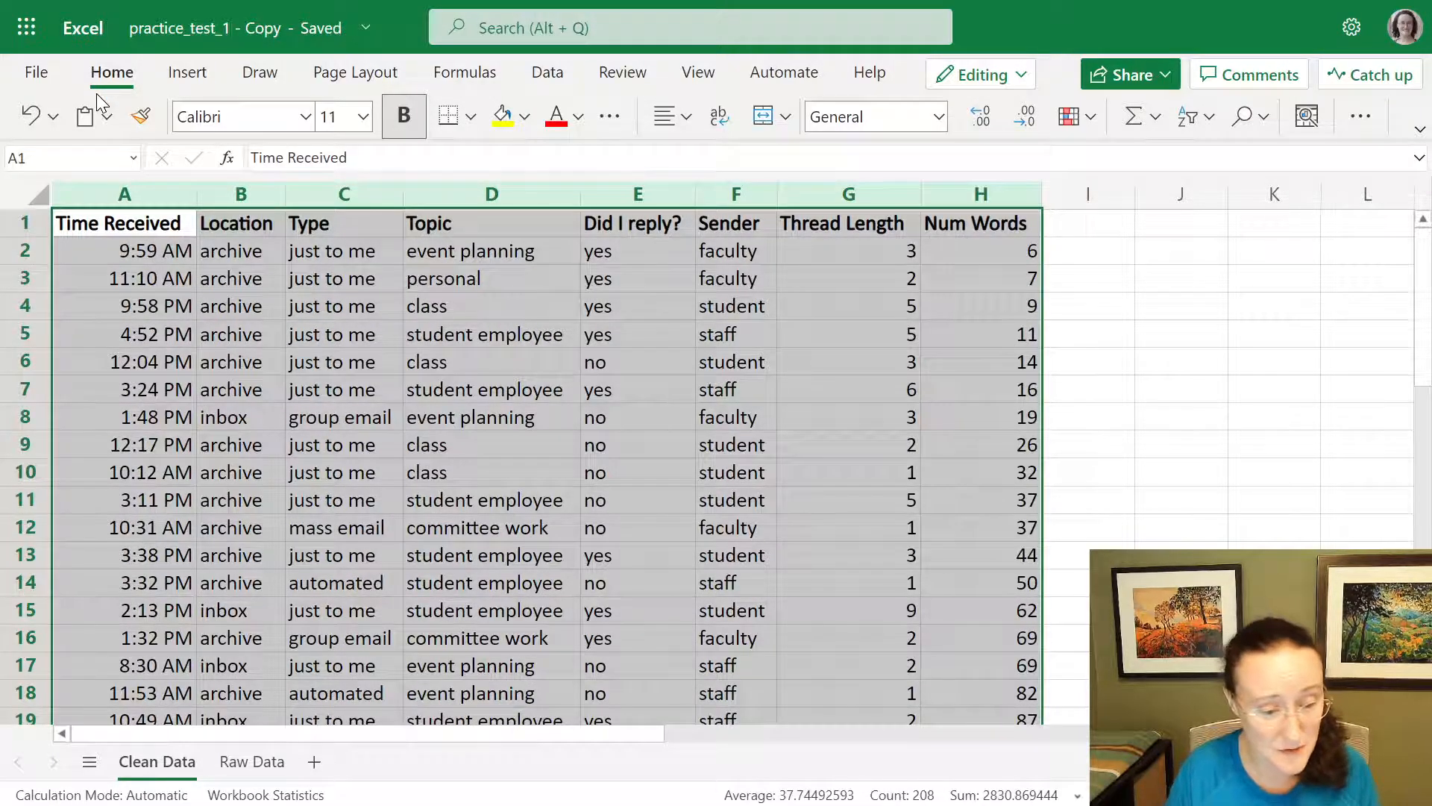
left_click(53, 116)
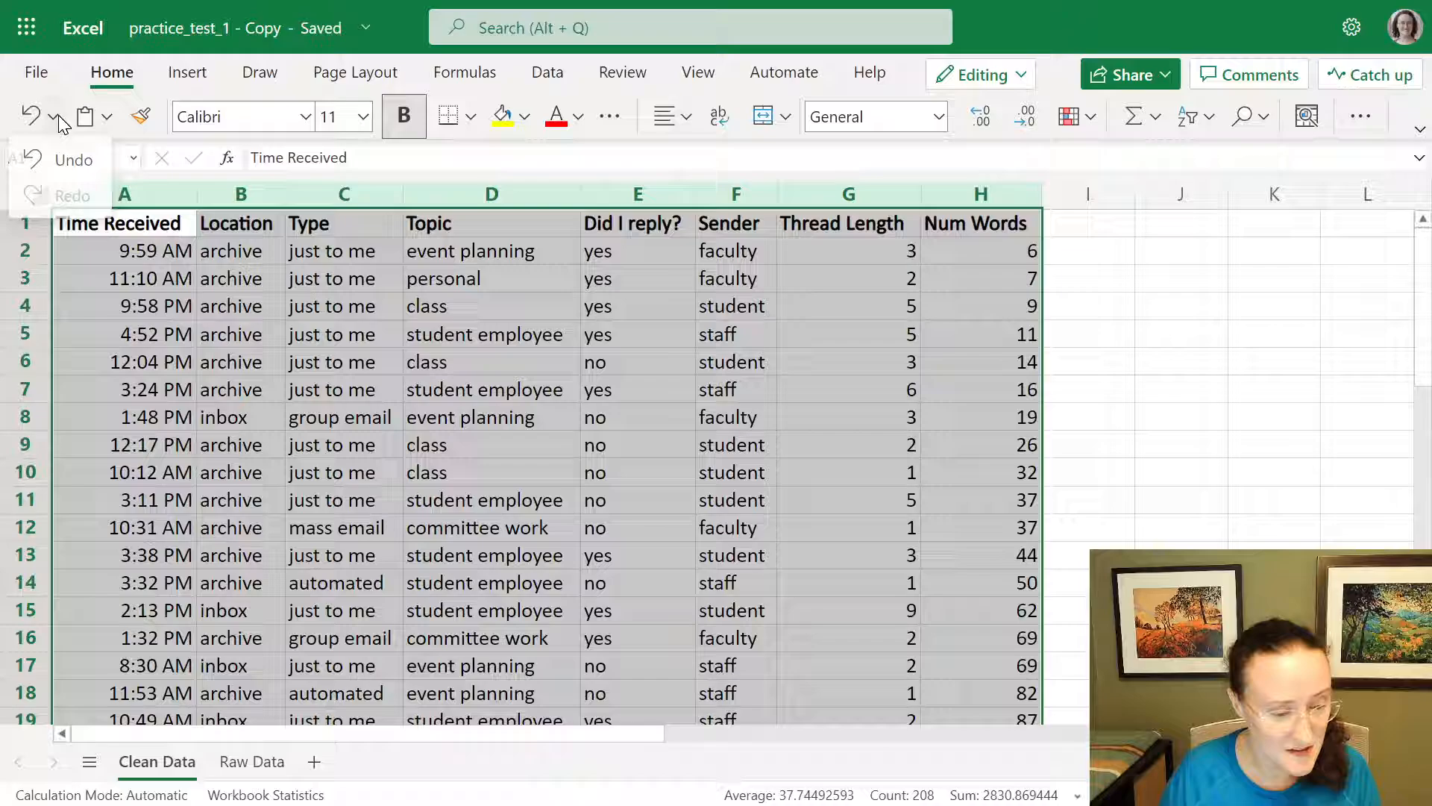
left_click(64, 165)
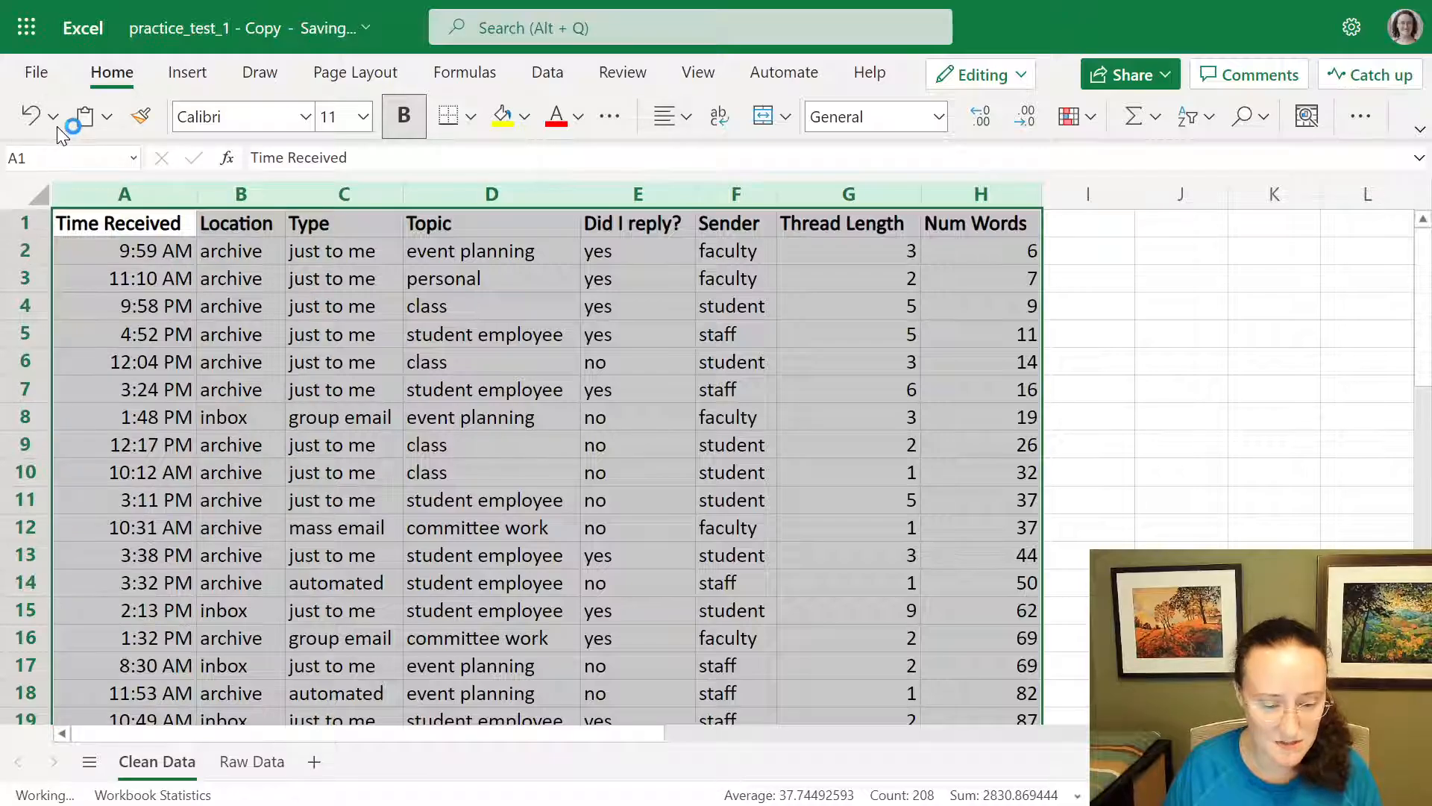
left_click(53, 116)
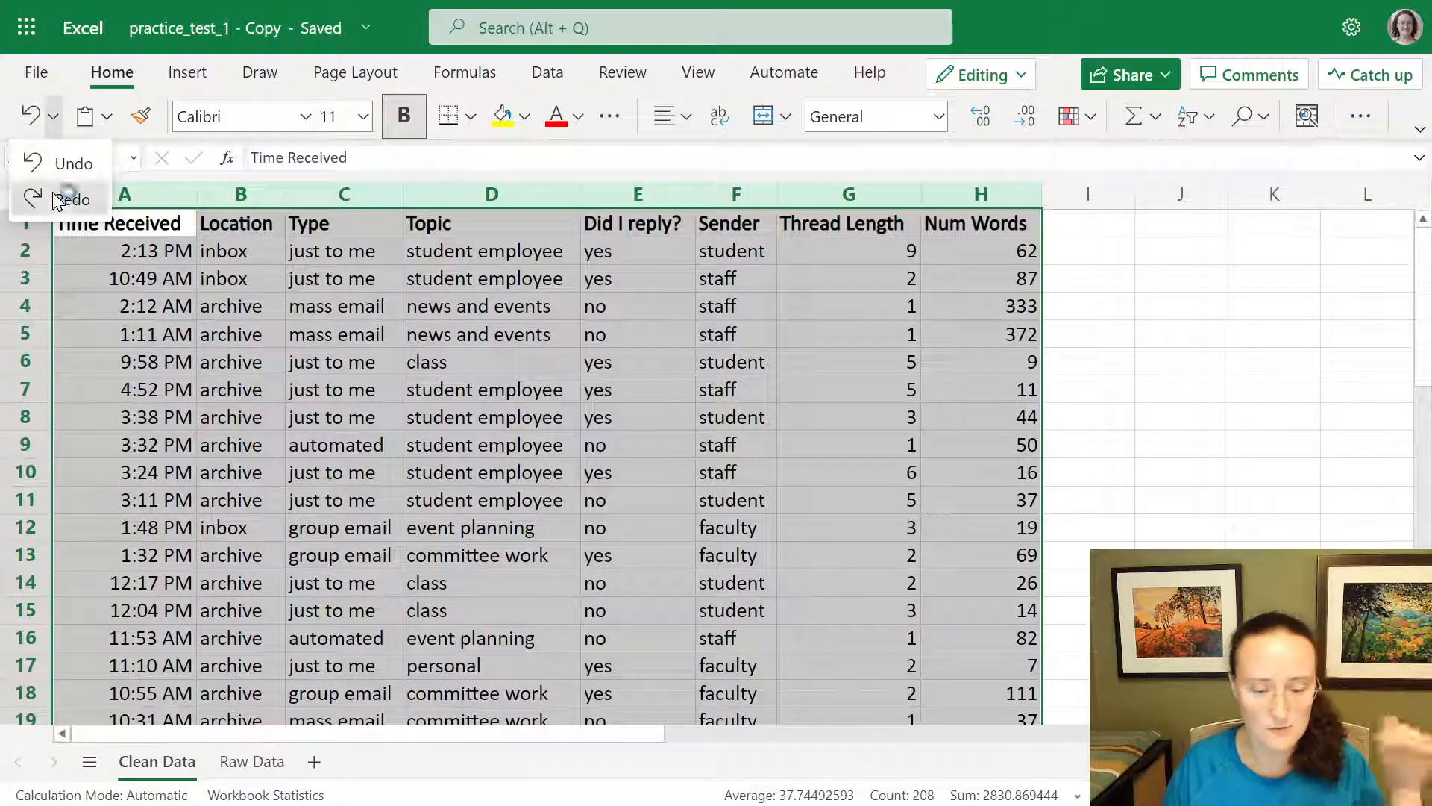
left_click(53, 193)
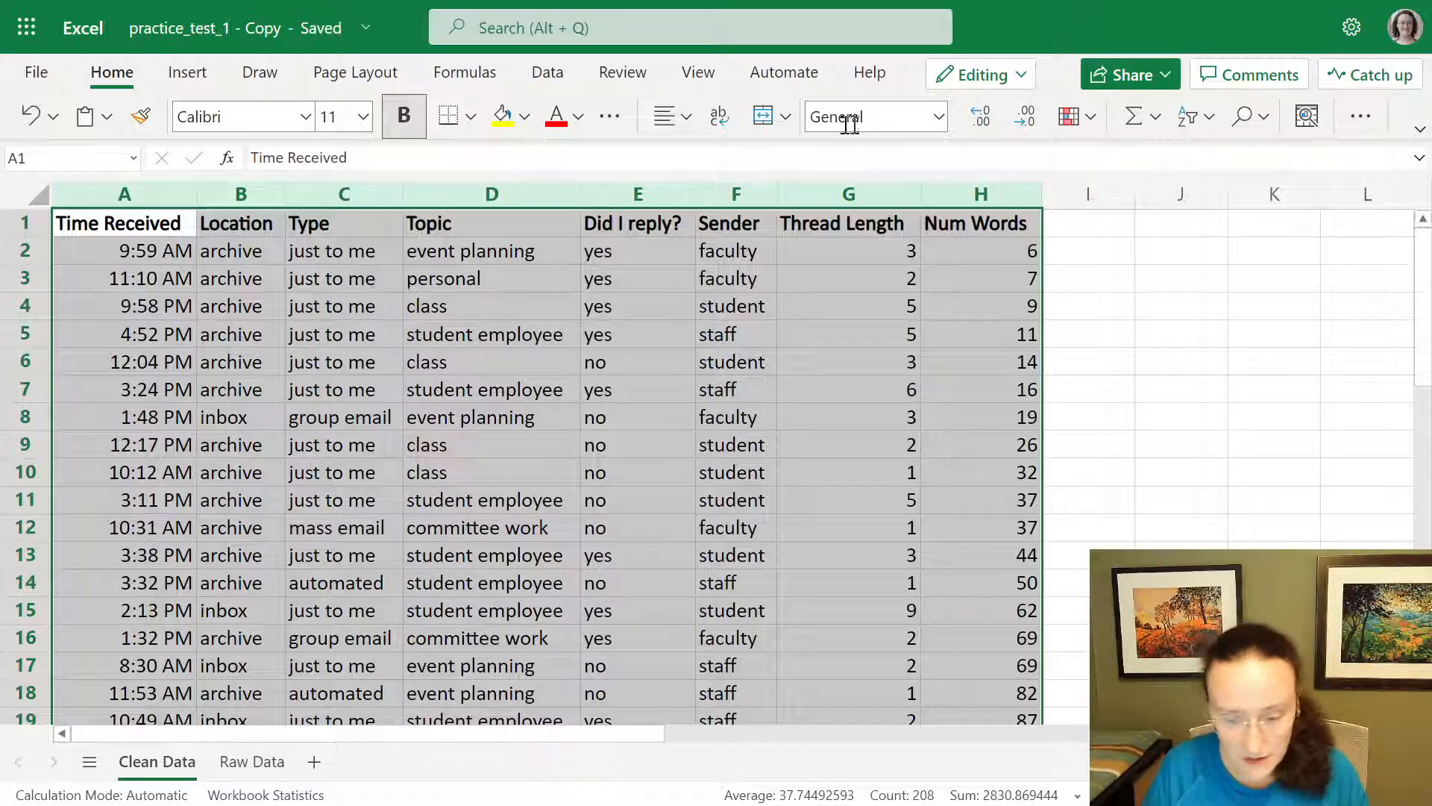
Review the sorted Num Words column from H2 to H26 and inspect the longest email's full row 26.
left_click(944, 195)
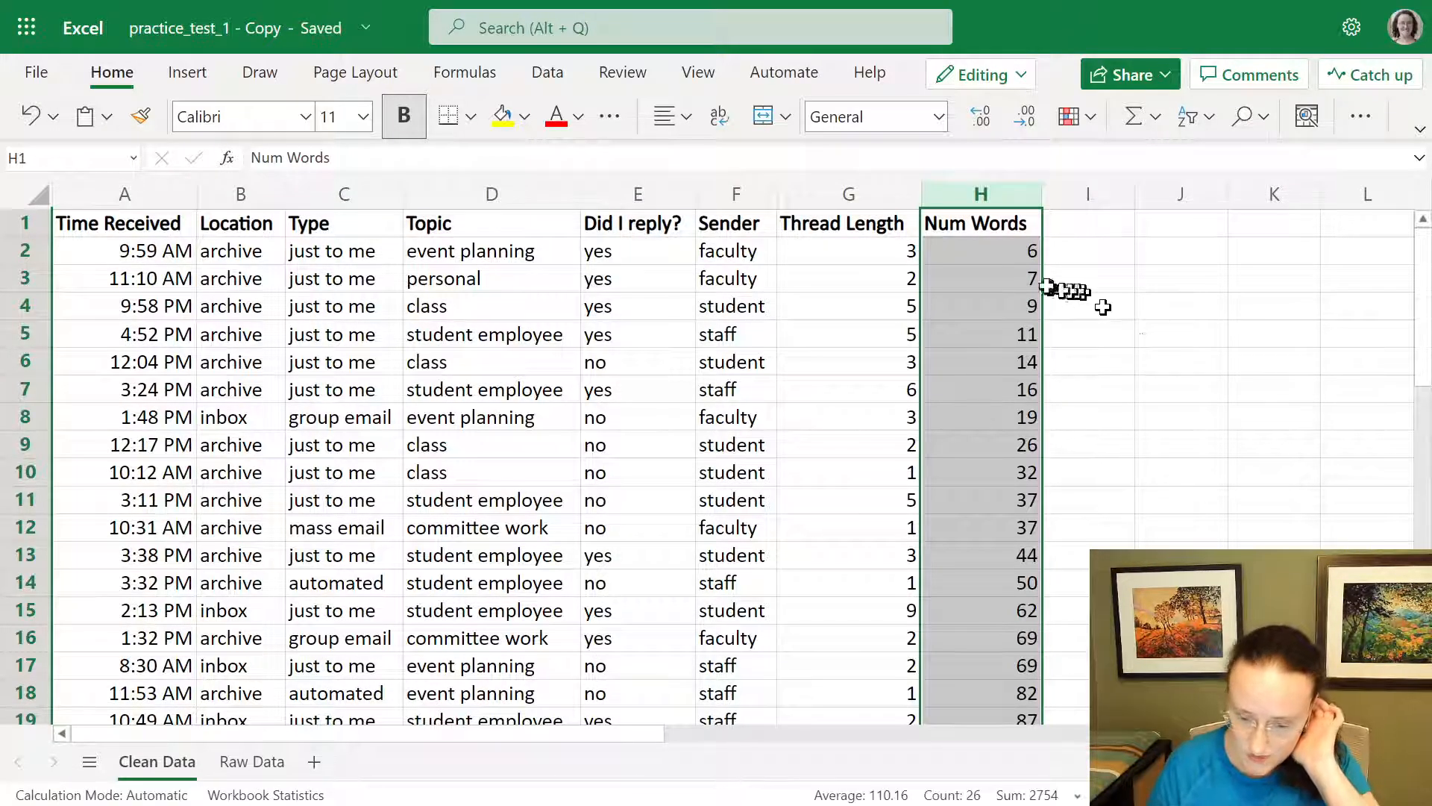
left_click(1017, 253)
scroll(1000, 311, "down", 4)
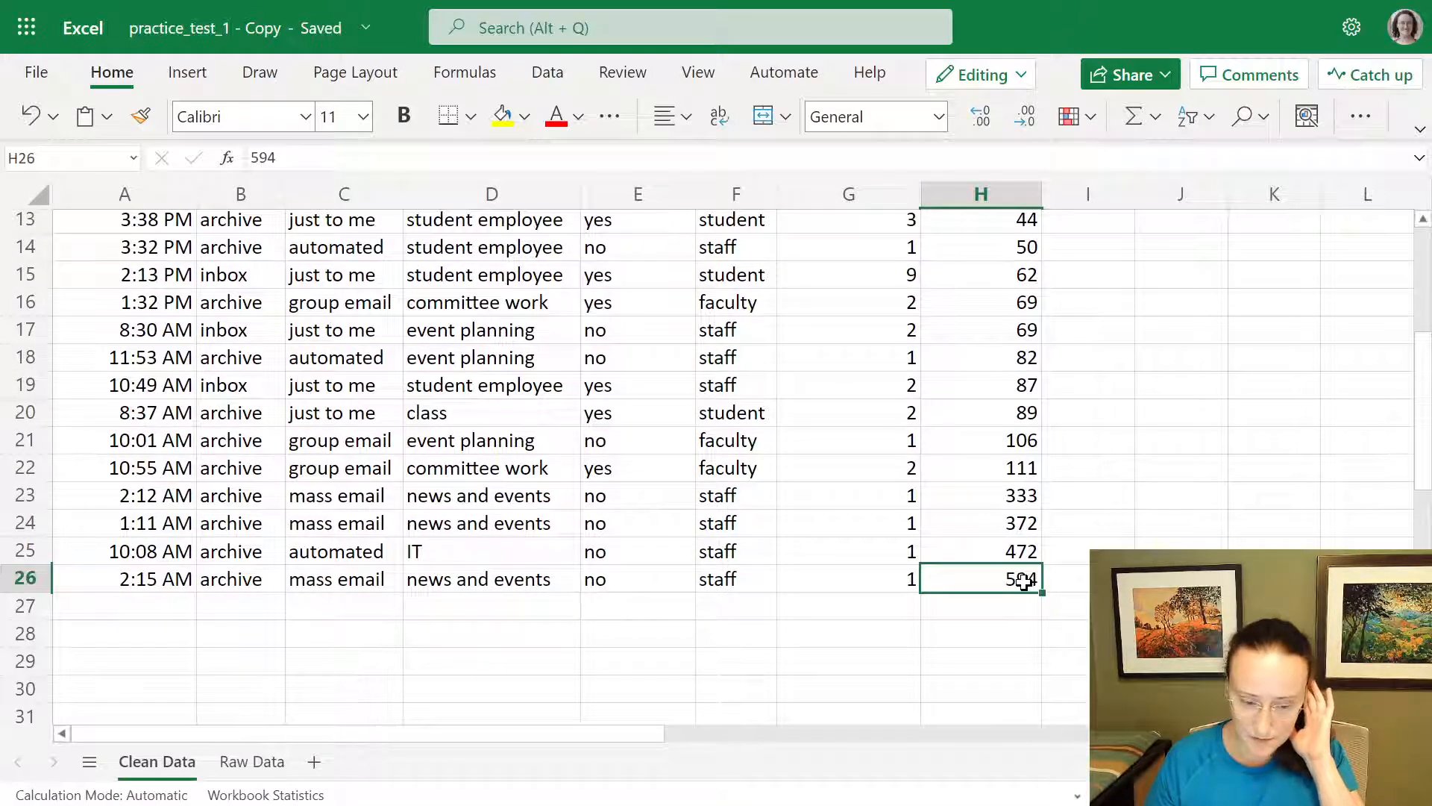
left_click_drag(1008, 576, 179, 571)
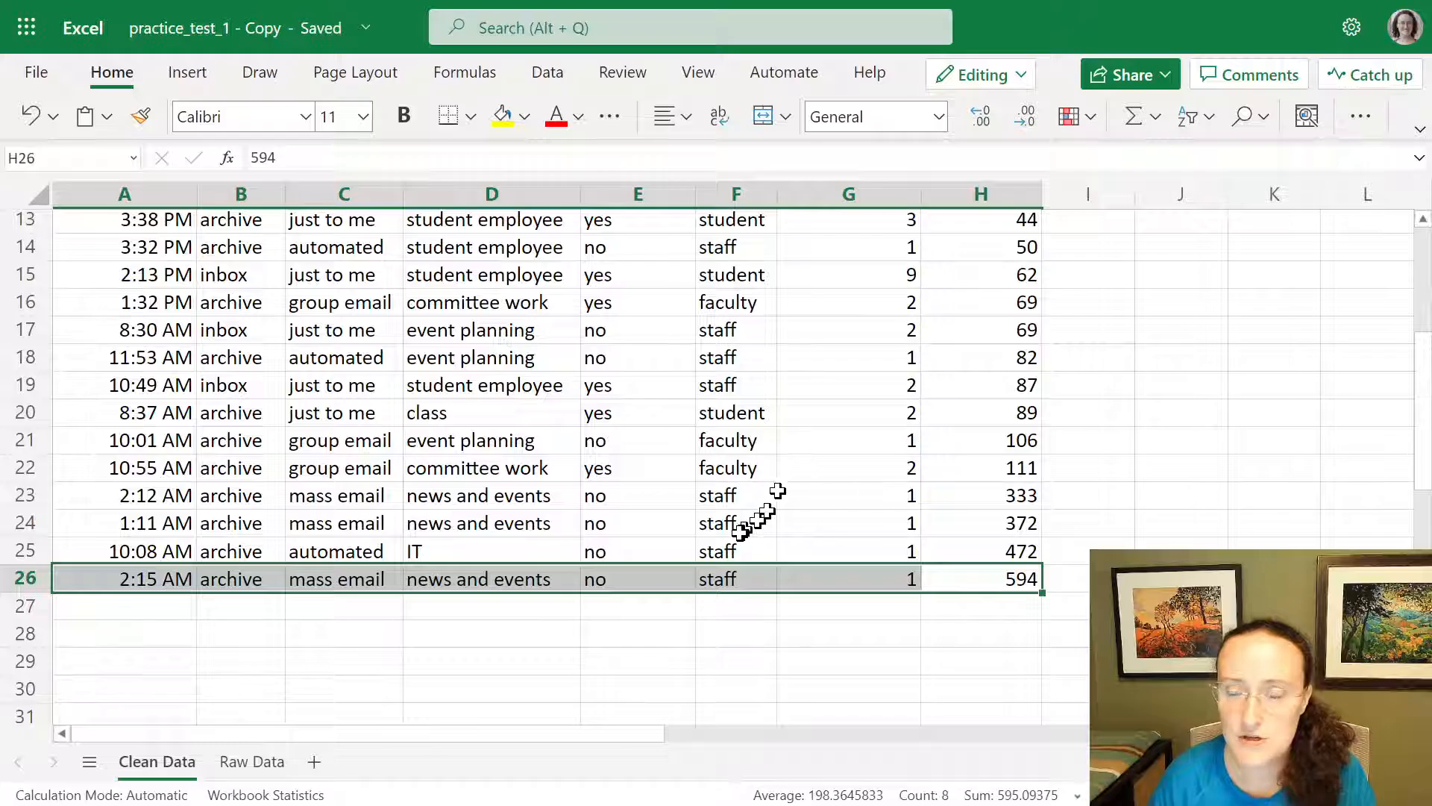
scroll(731, 515, "up", 4)
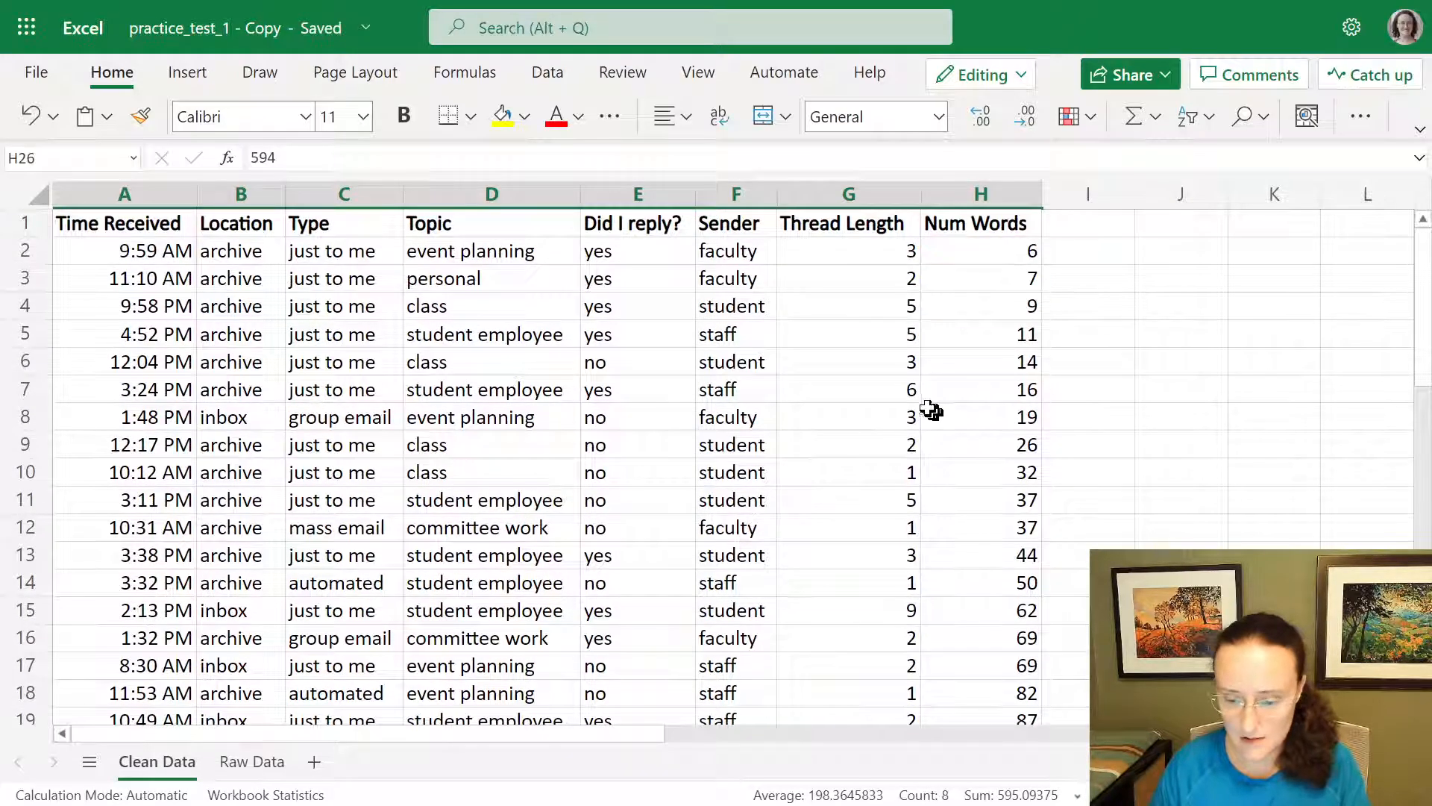
Examine the Num Words values and compare Thread Length with Num Words for the first email in G2:H2.
left_click(1166, 228)
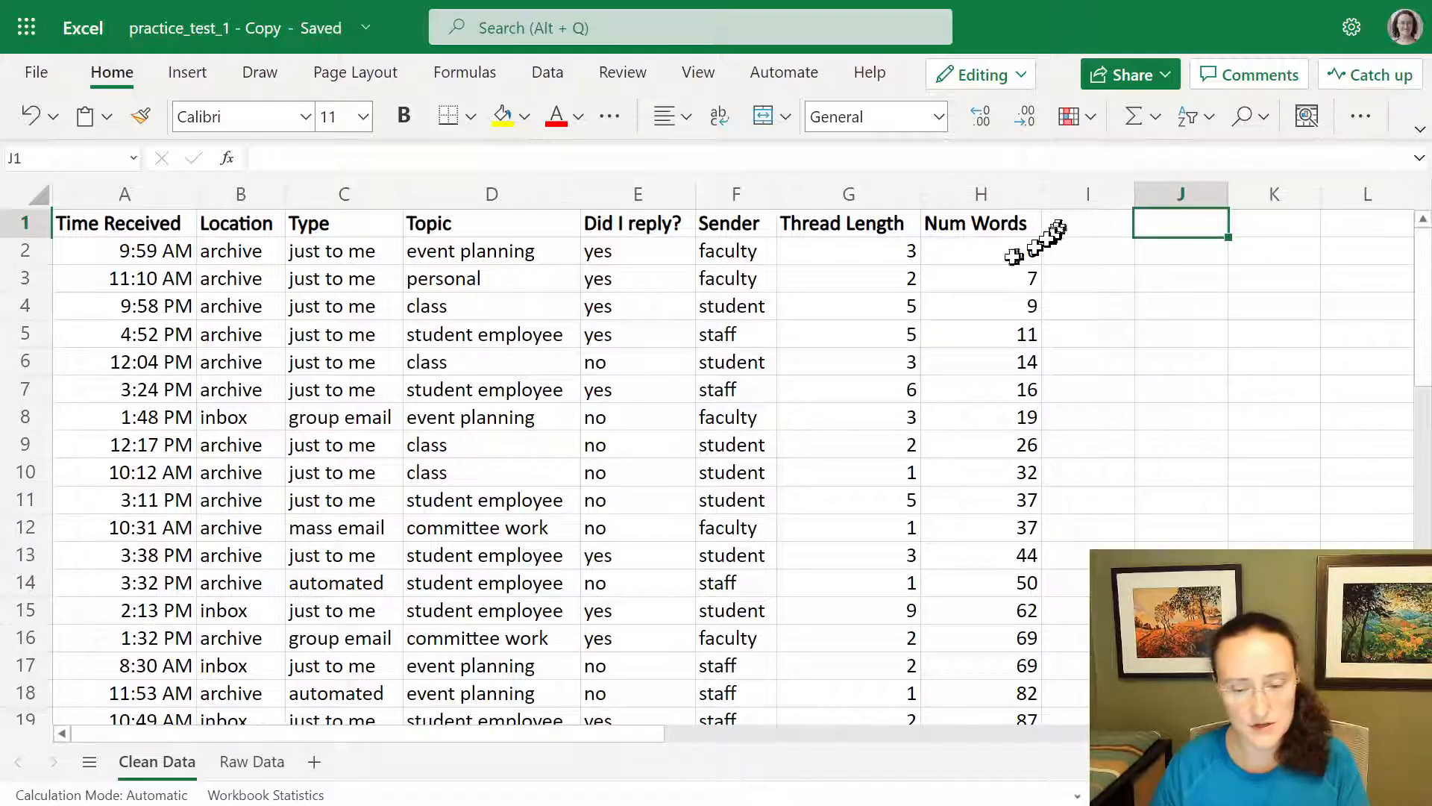
left_click(968, 254)
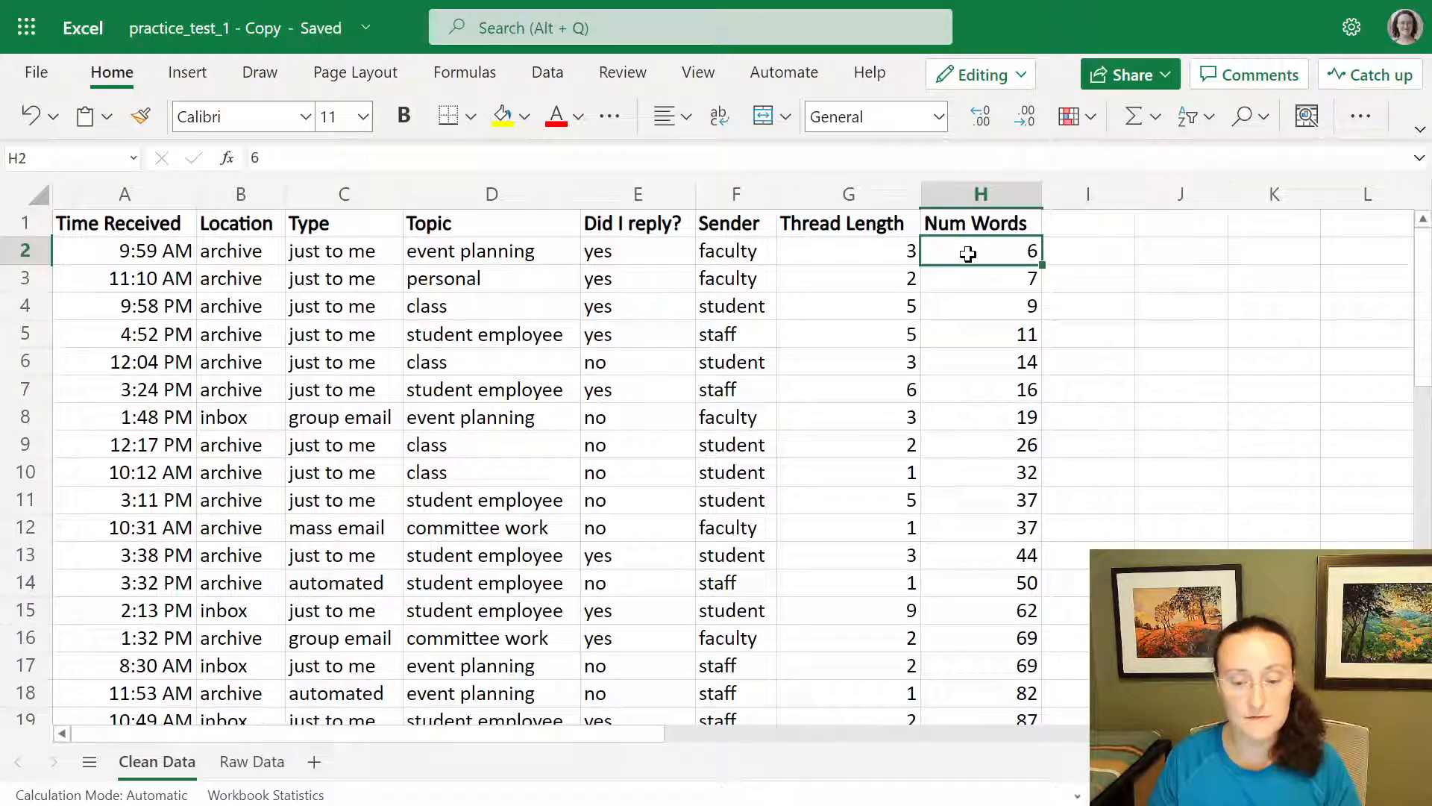
left_click_drag(968, 253, 989, 630)
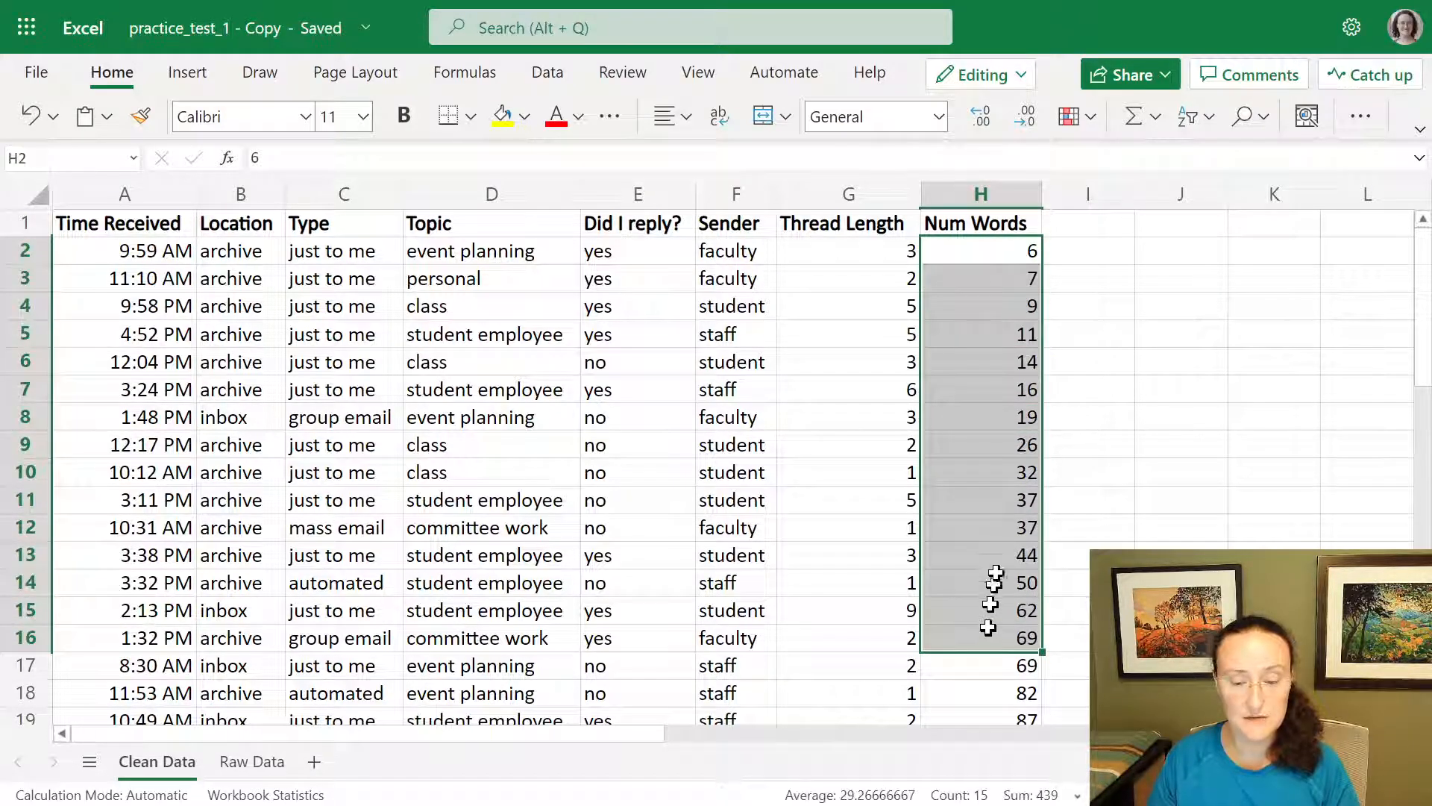
left_click(1002, 256)
left_click(892, 259)
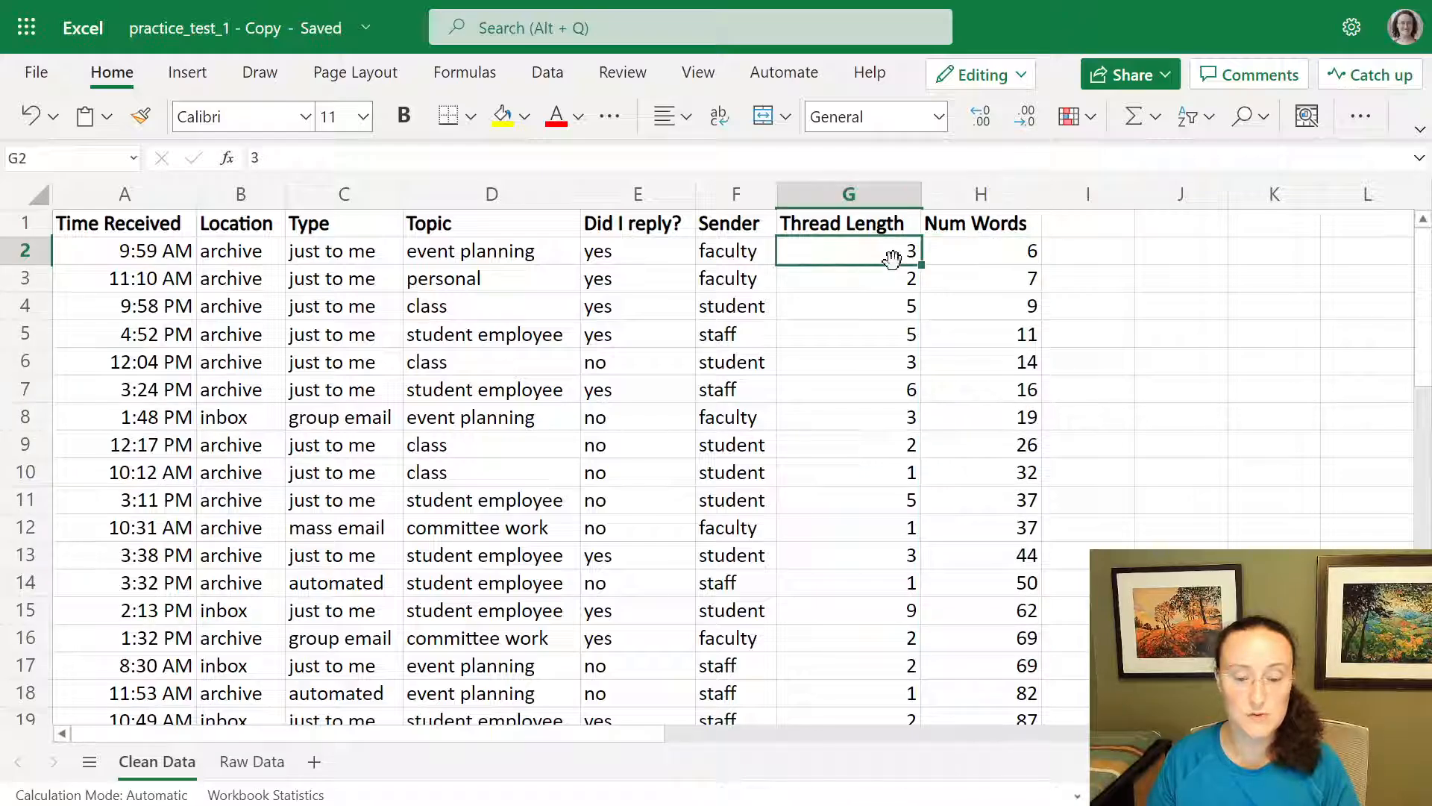
left_click(970, 248)
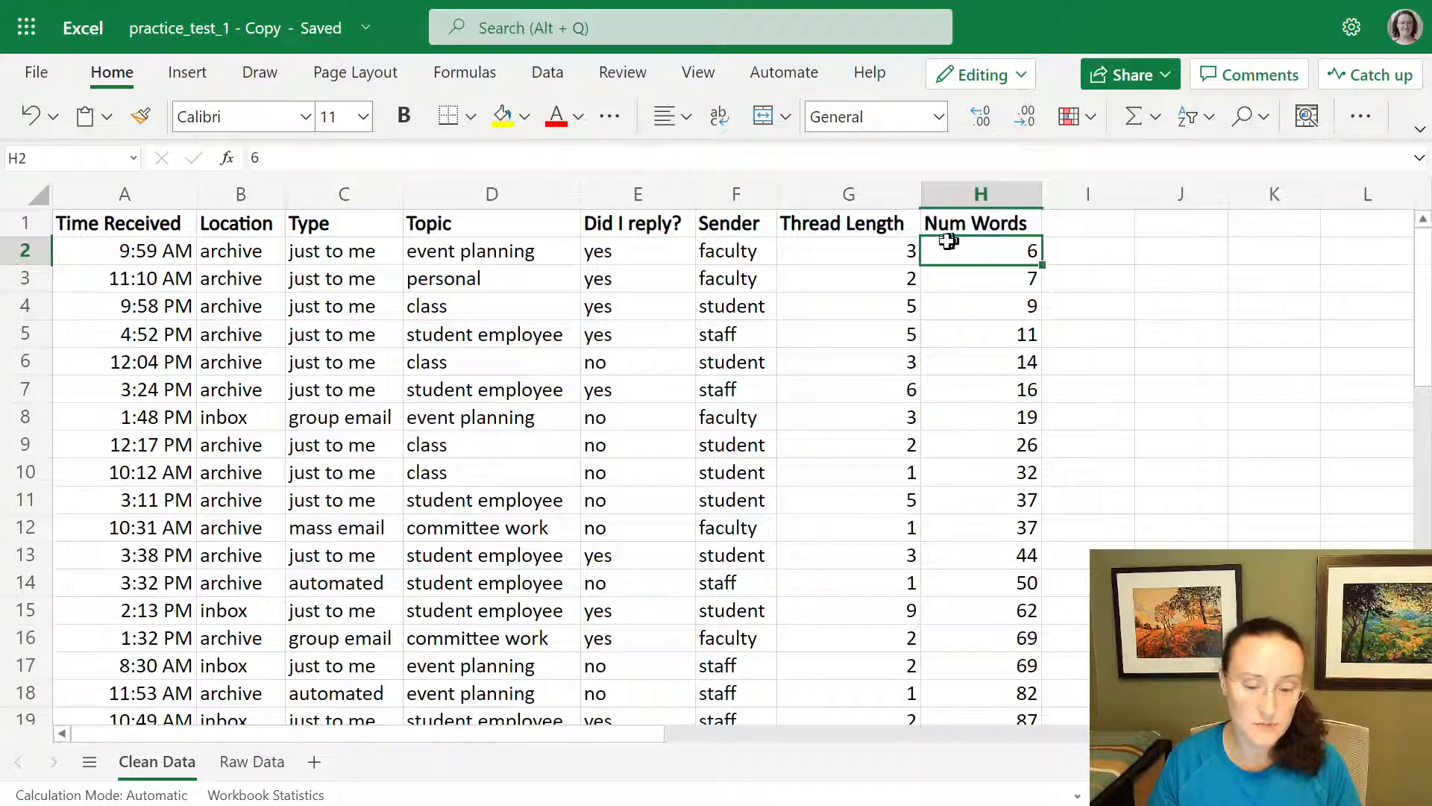
left_click_drag(883, 248, 990, 252)
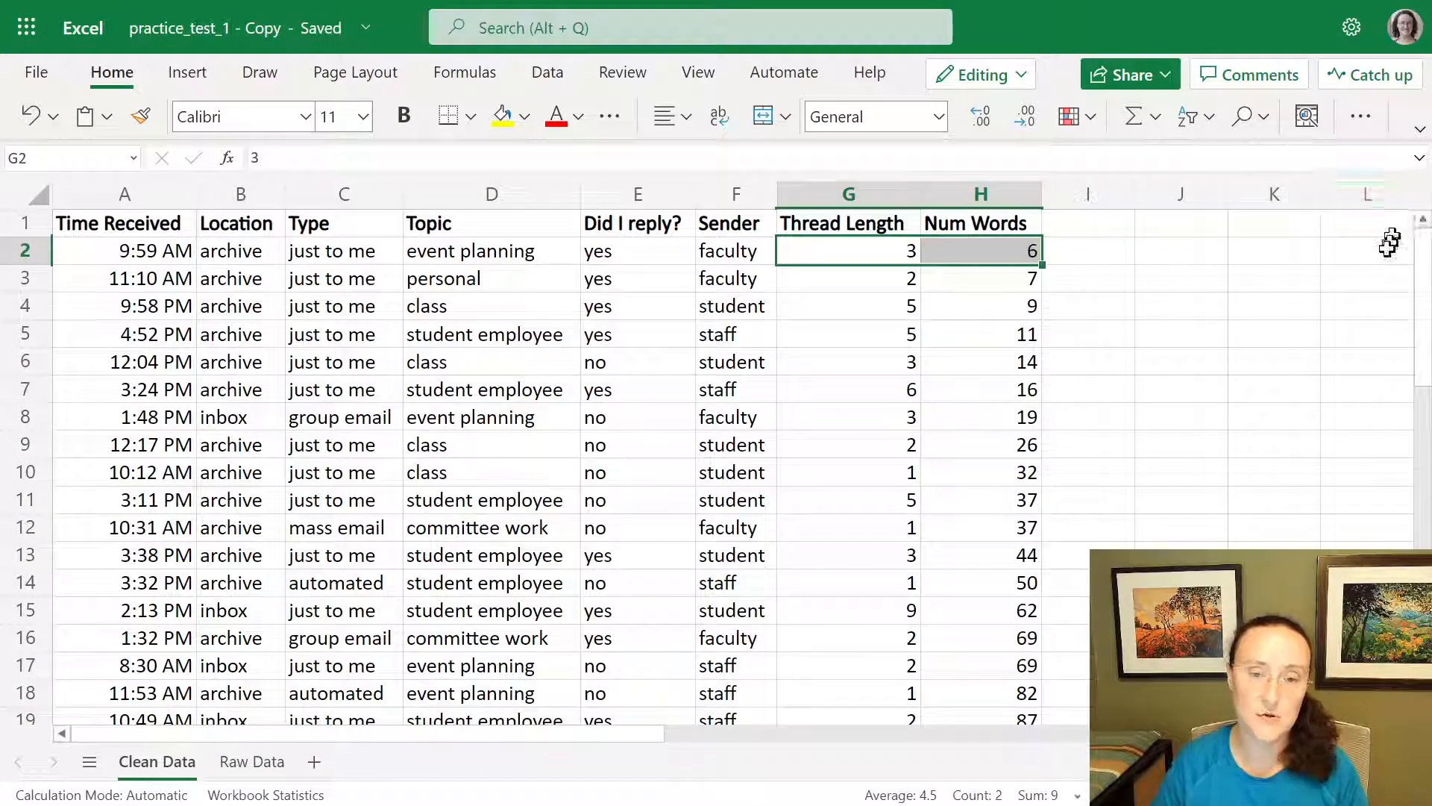
Enter the header "Estimated words in thread" in cell J1.
left_click(1159, 222)
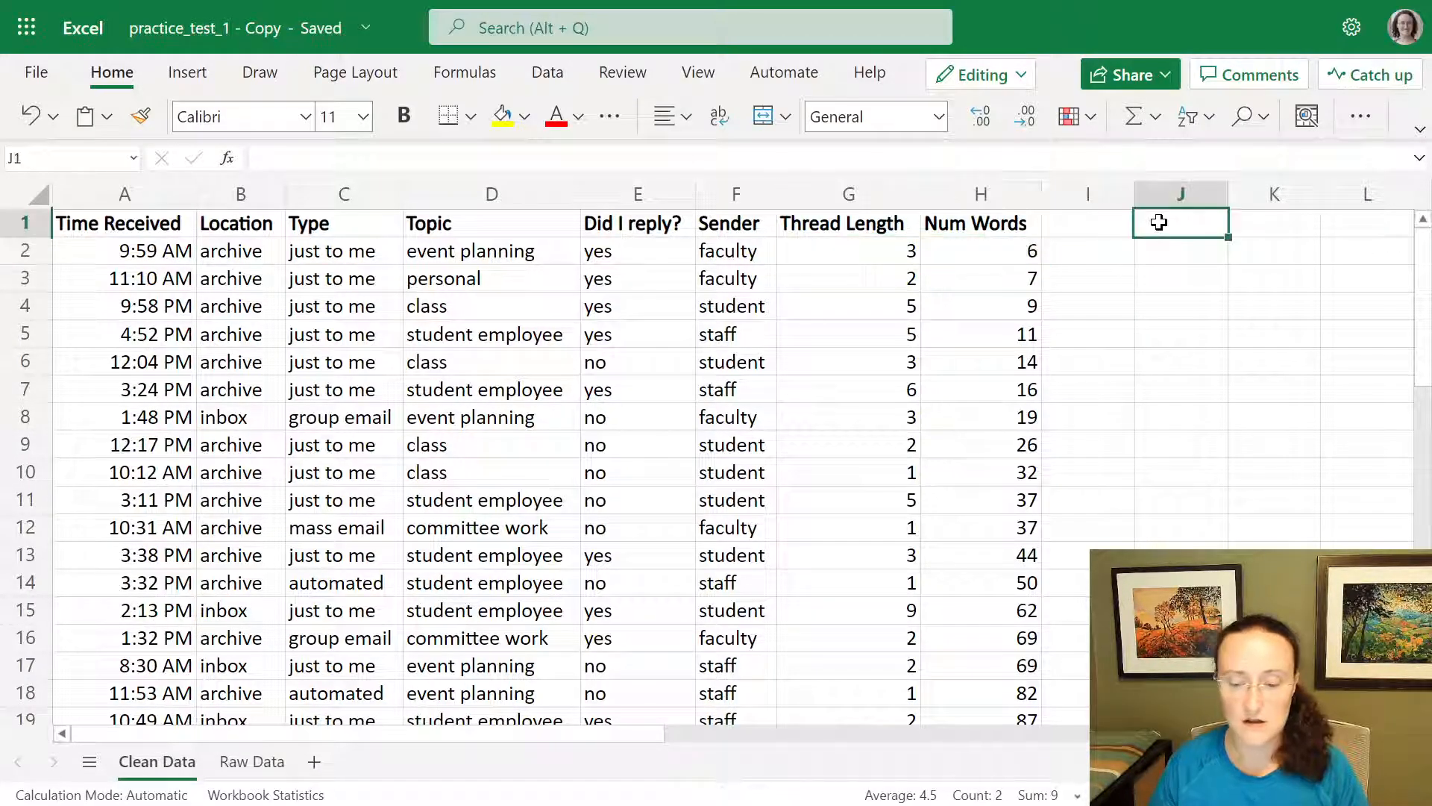
type("Estimated w")
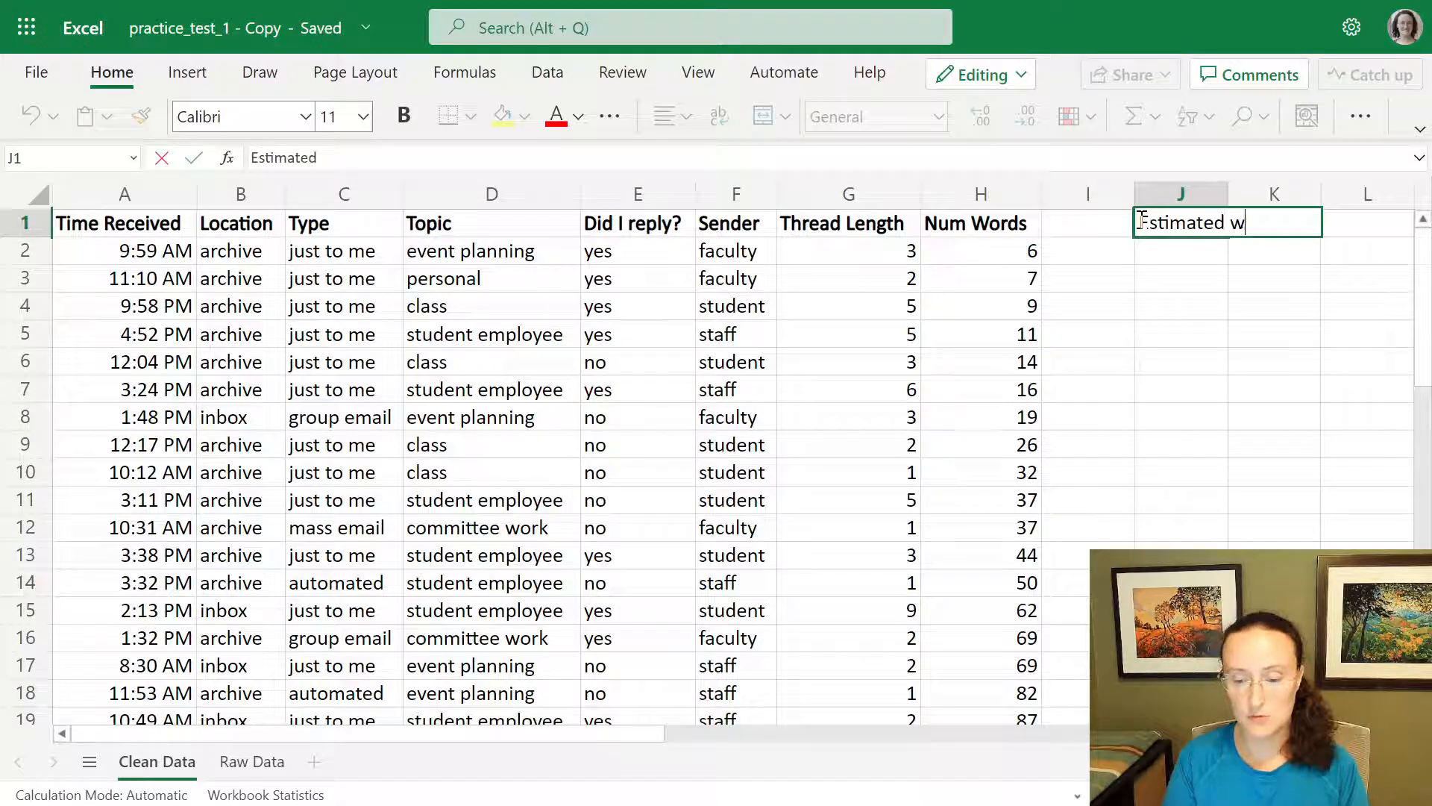
type("ords in thread")
key("Return")
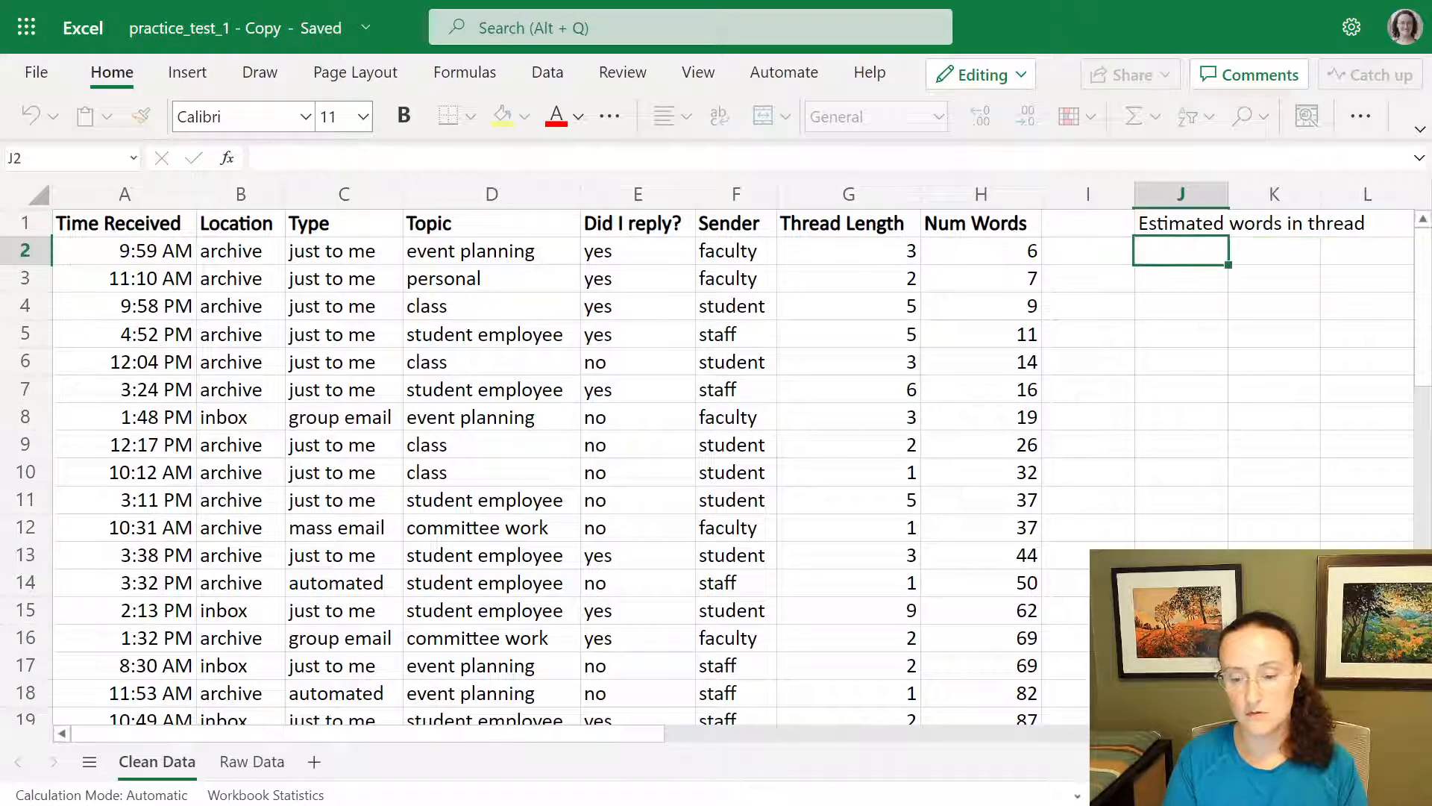
Make the "Estimated words in thread" header in J1 bold.
key("Up")
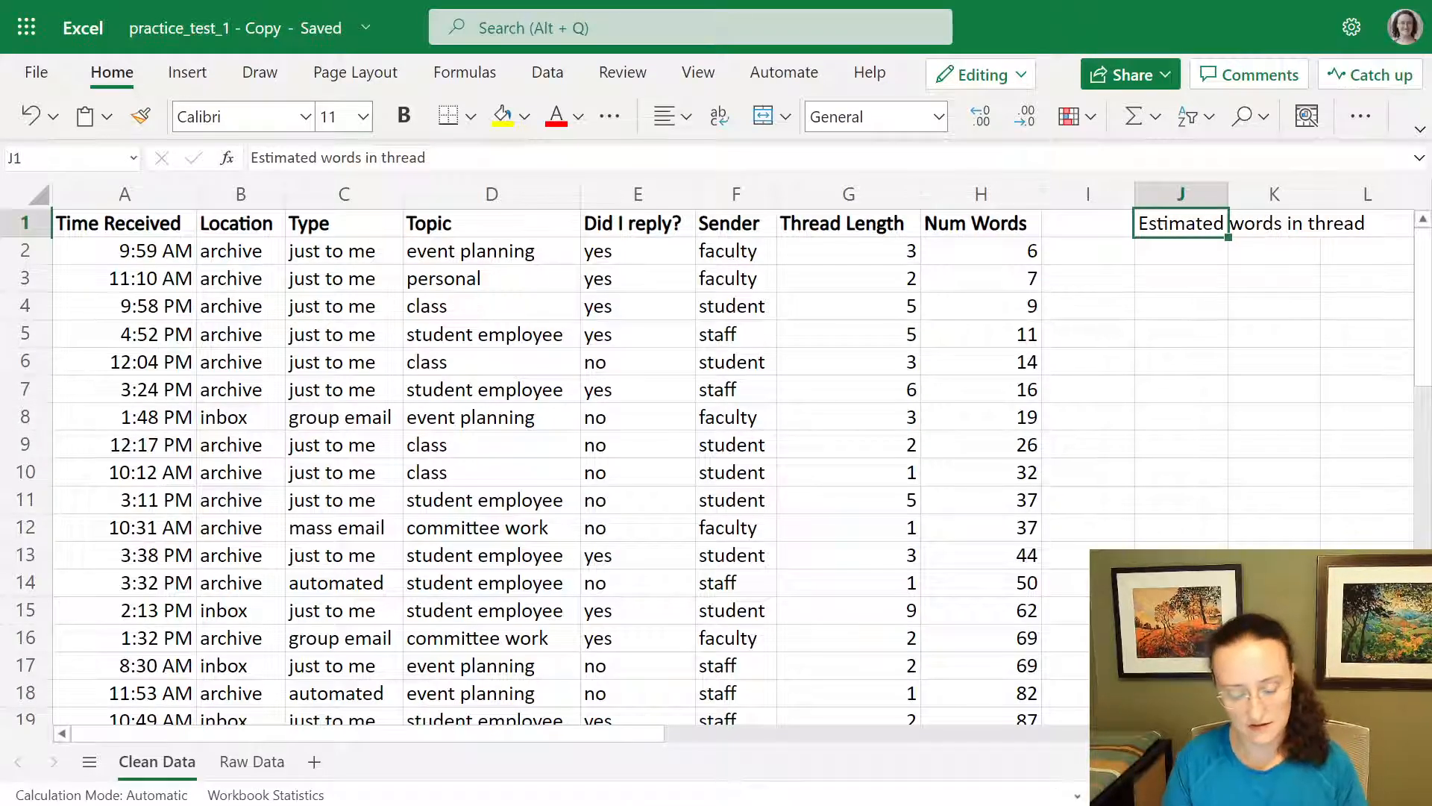
key("ctrl+b")
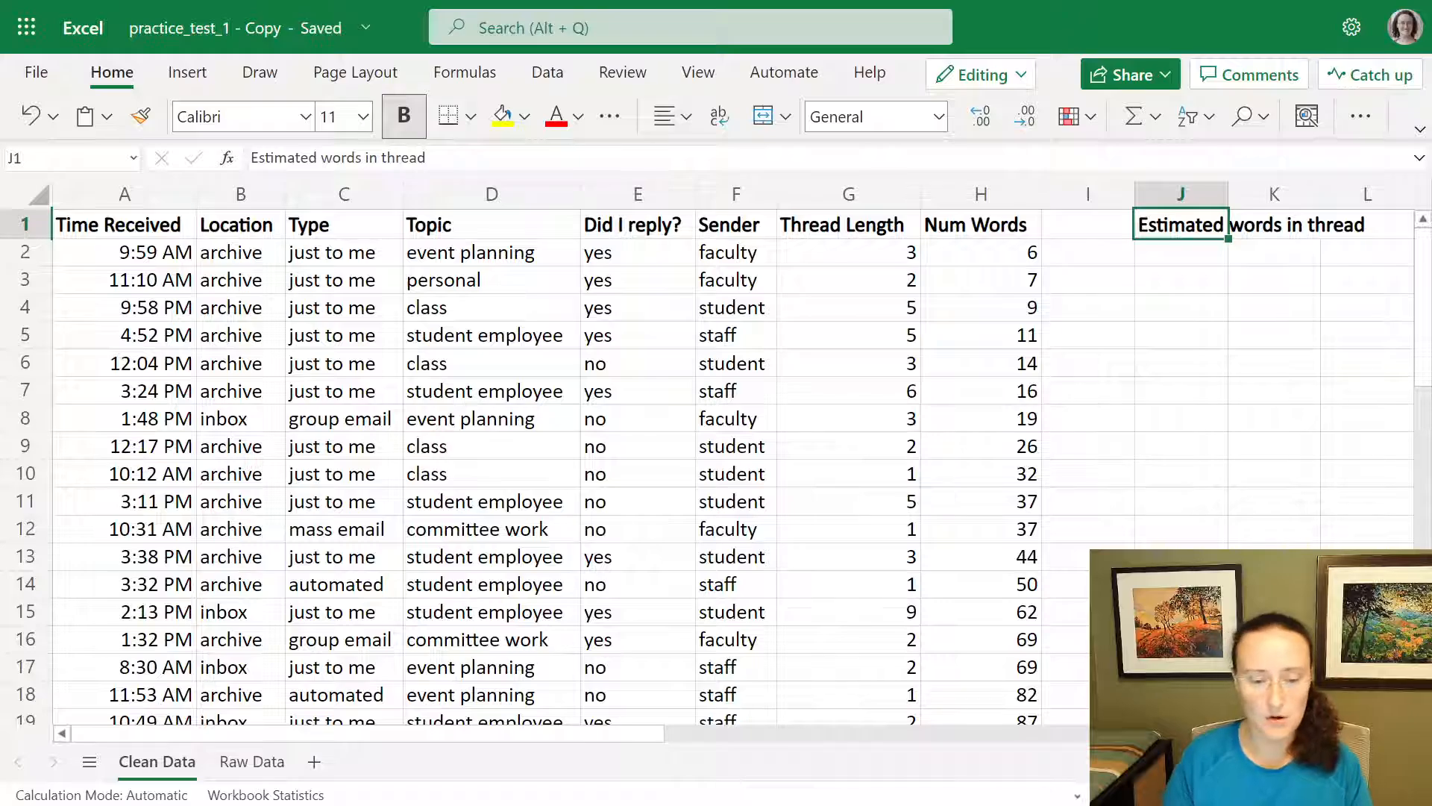
left_click(403, 120)
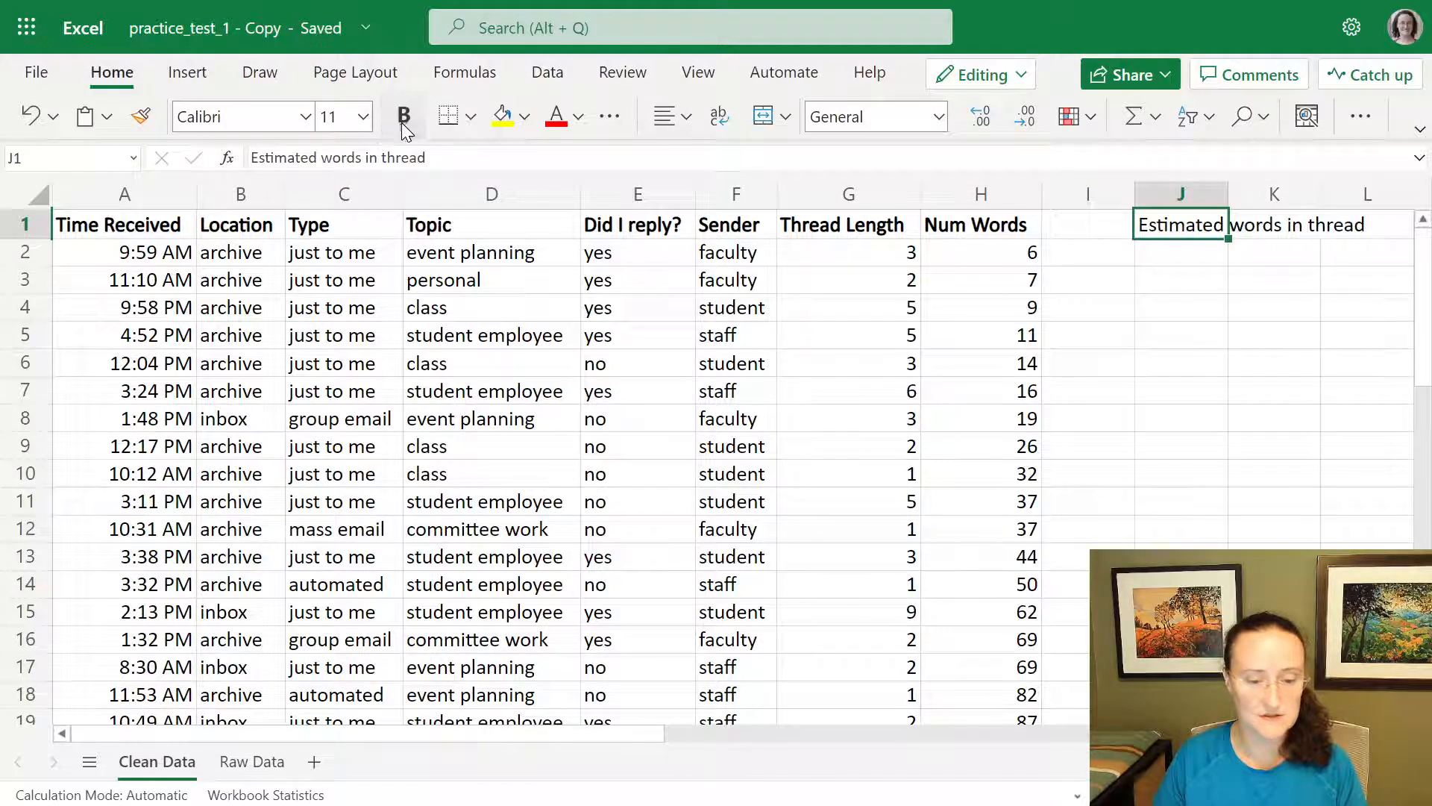
left_click(404, 116)
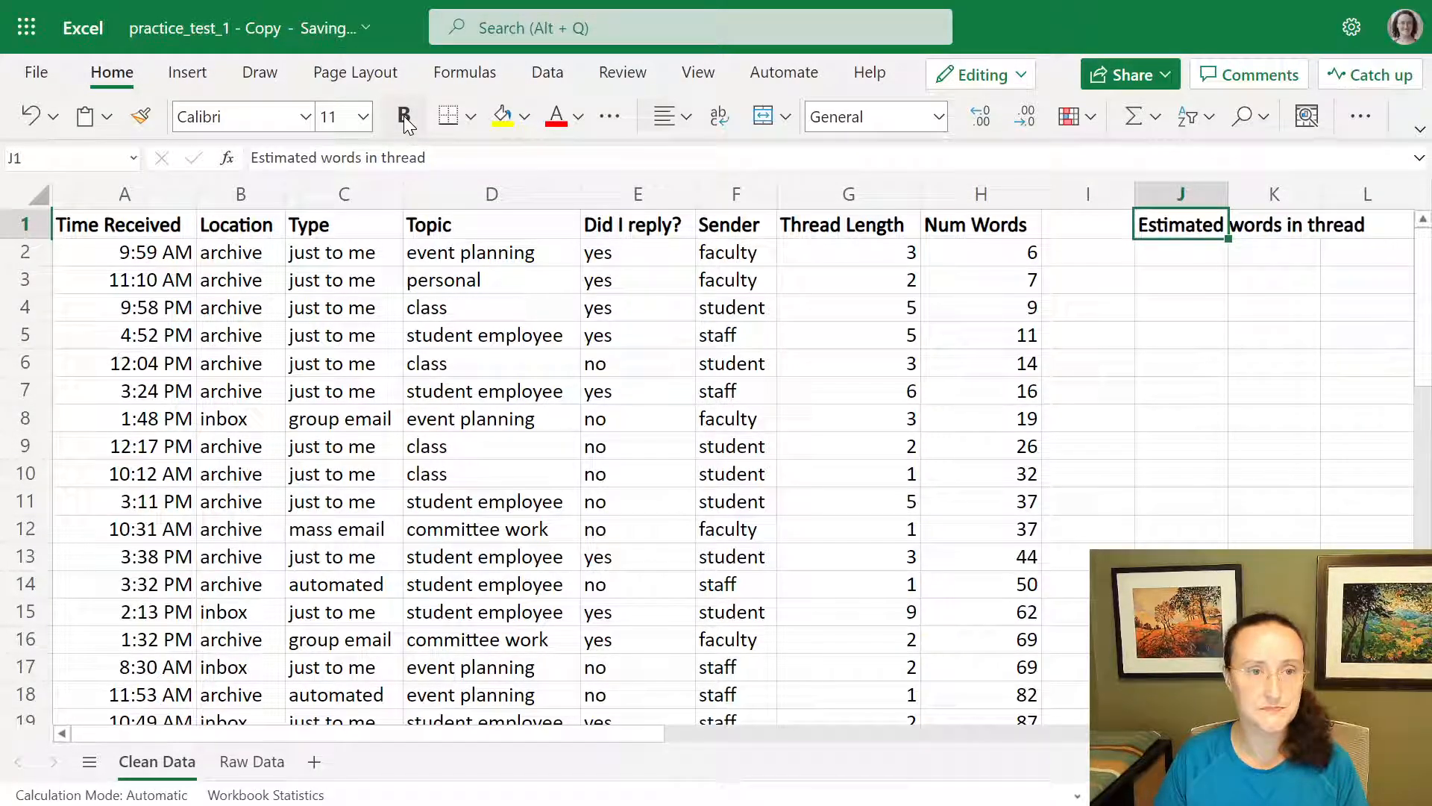
Enter the formula =G2*H2 in J2 to multiply Thread Length by Num Words, and check its cell references.
left_click(1209, 258)
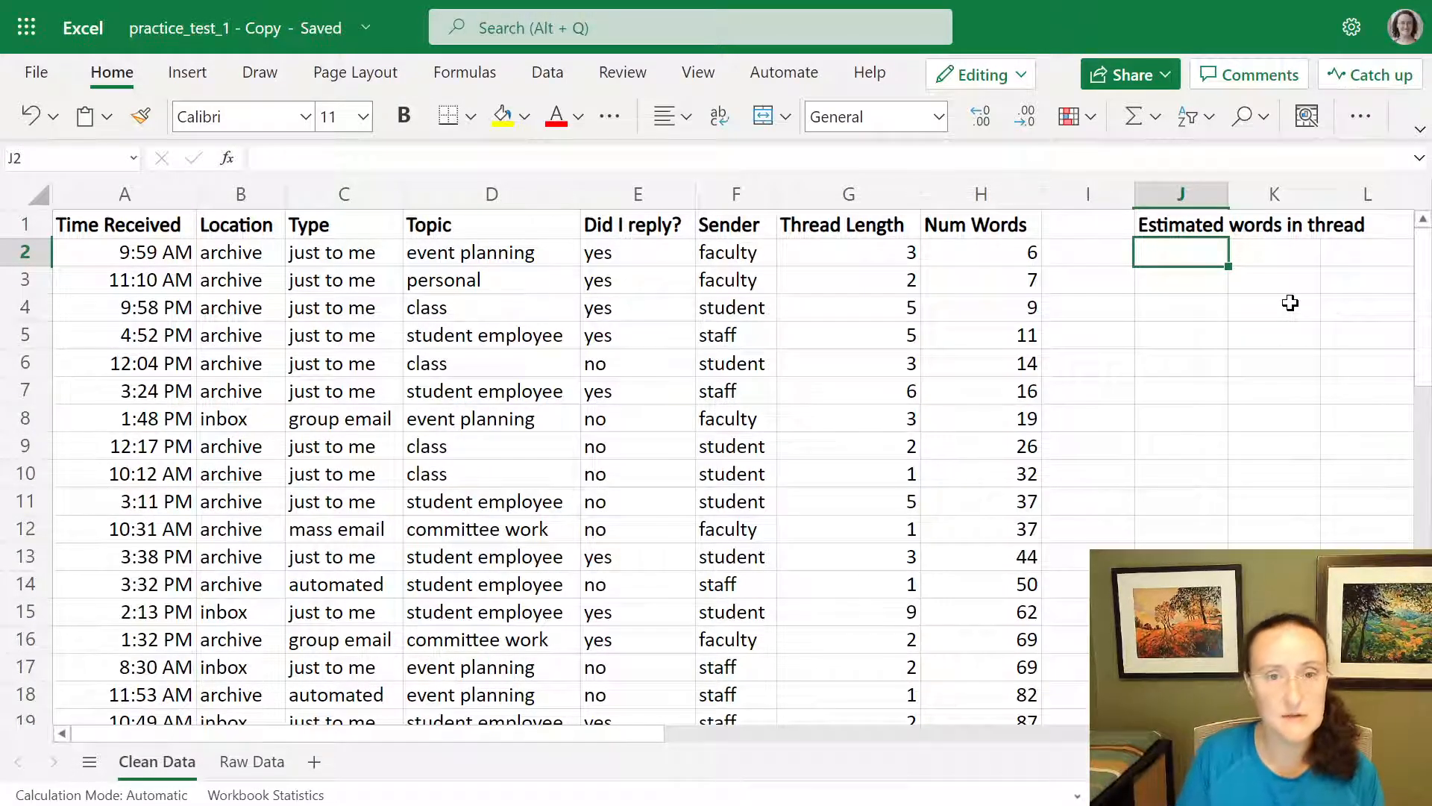
type("=")
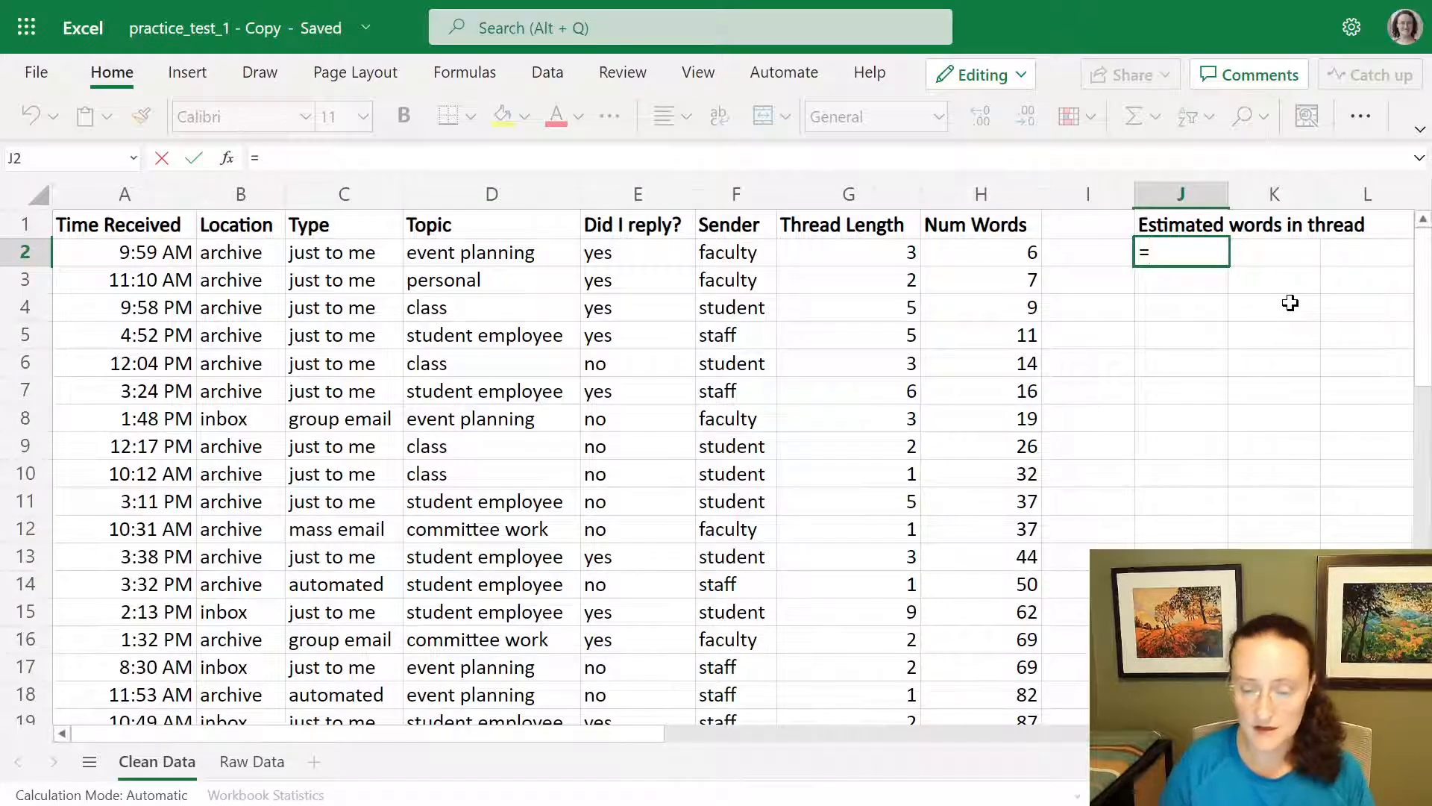
left_click(888, 245)
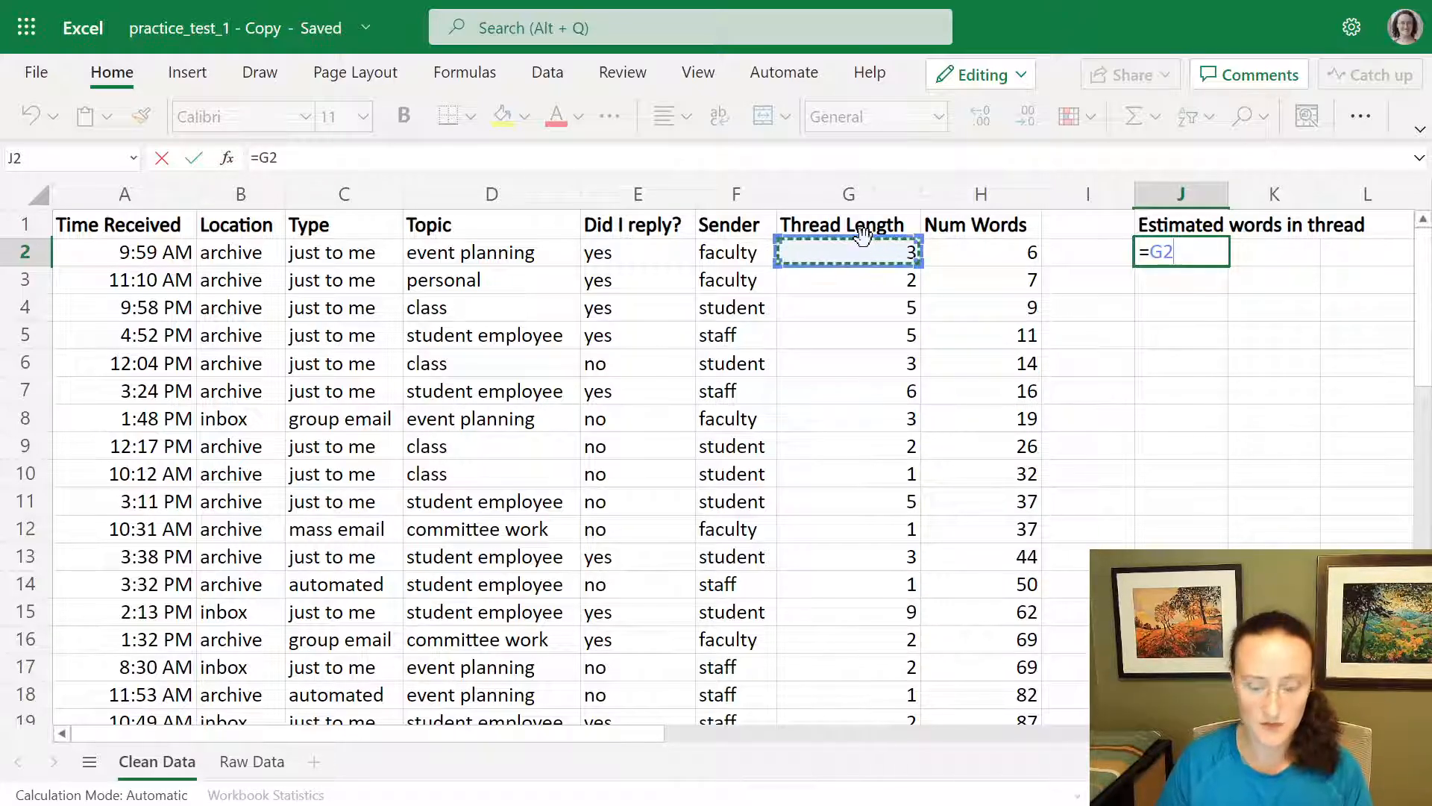
type("*")
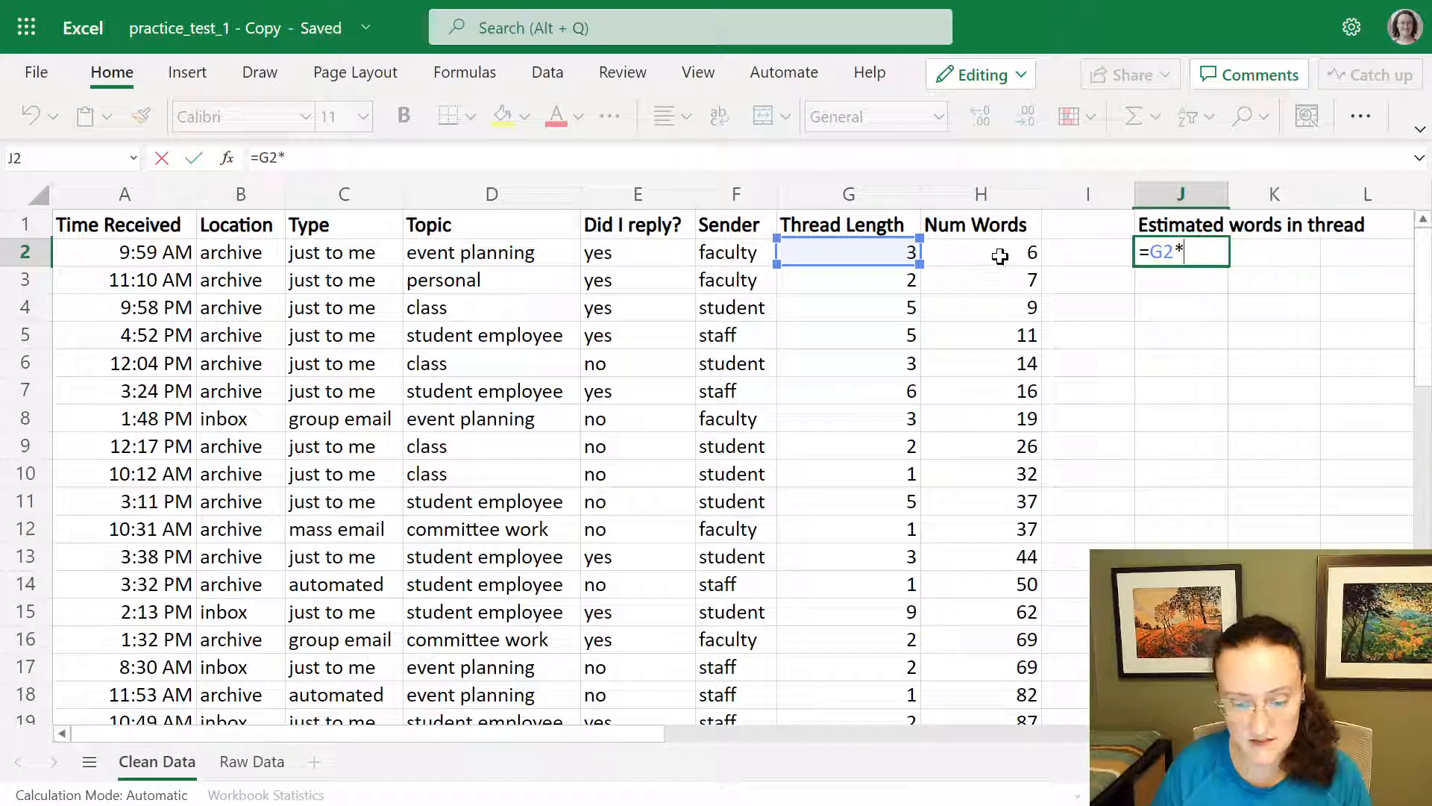
left_click(1000, 256)
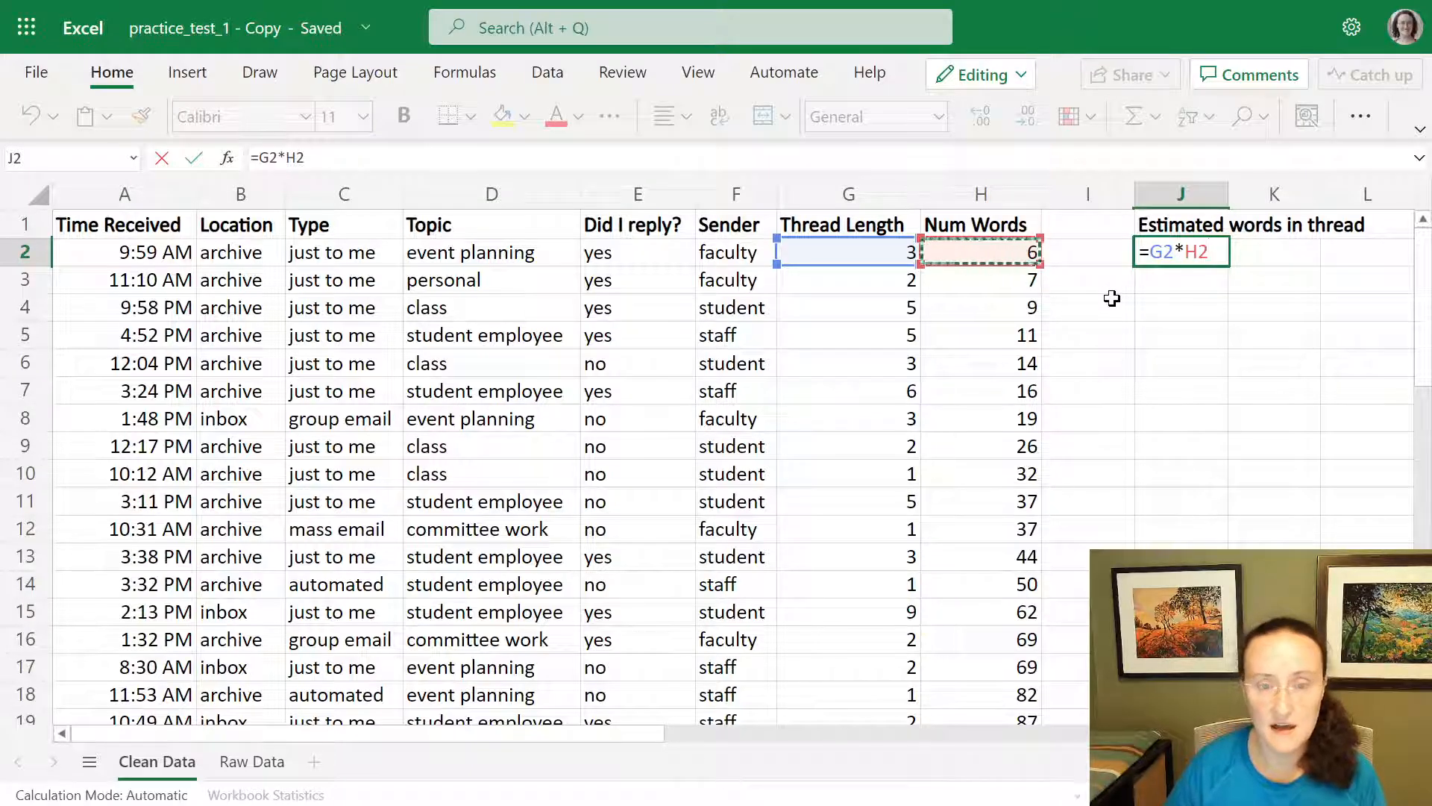
key("Return")
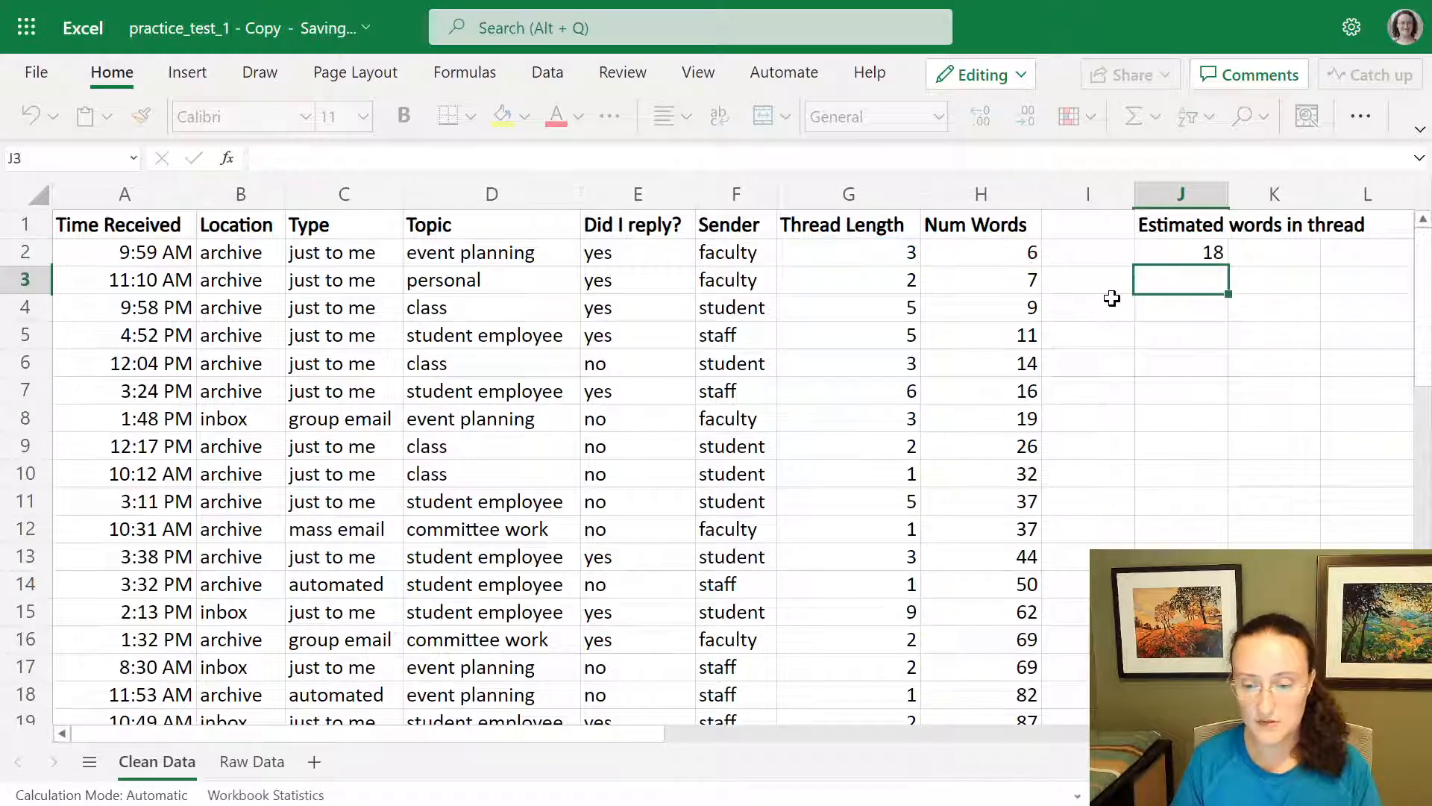
key("Up")
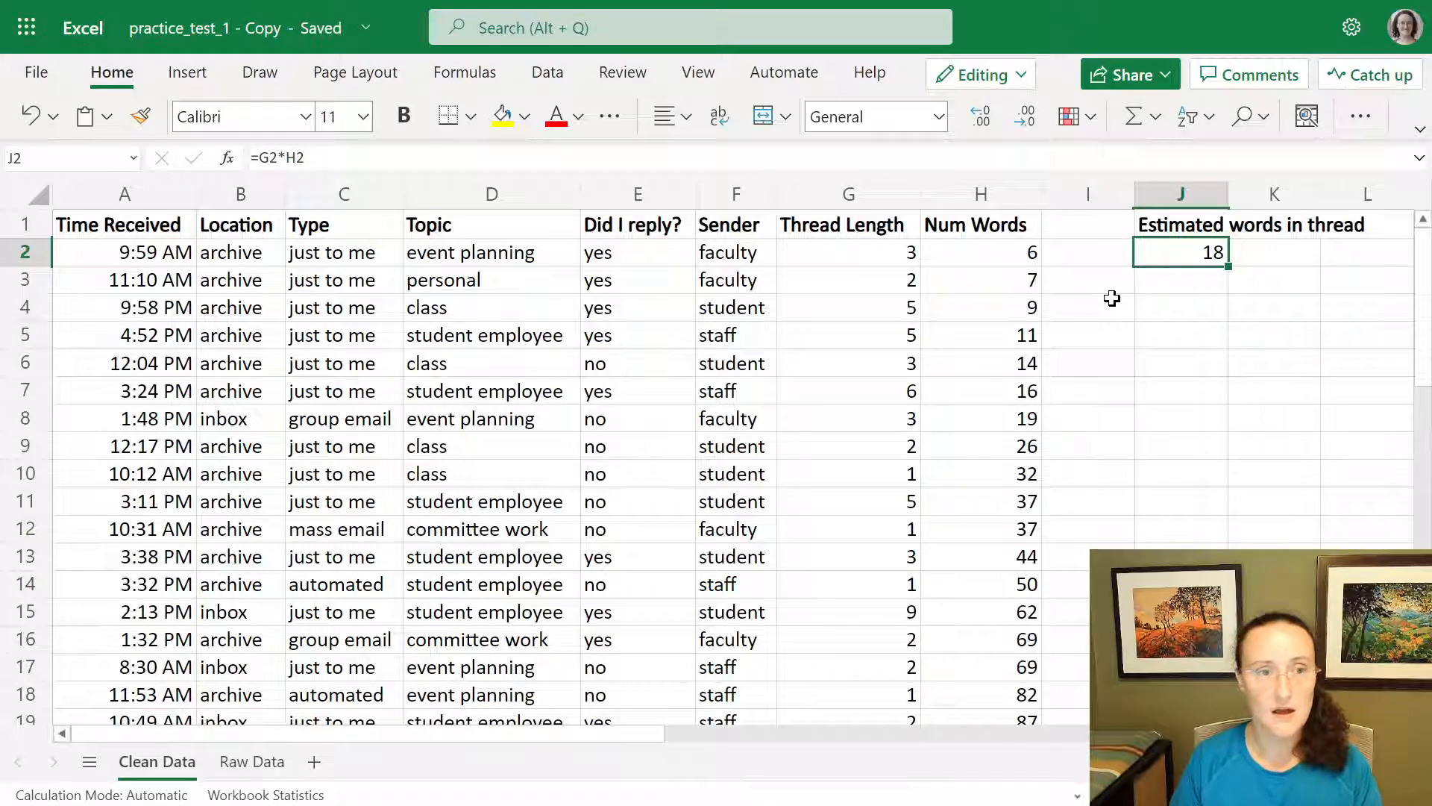
double_click(1199, 251)
mouse_move(1222, 250)
left_mouse_down()
mouse_move(1160, 253)
mouse_move(1218, 252)
left_mouse_up()
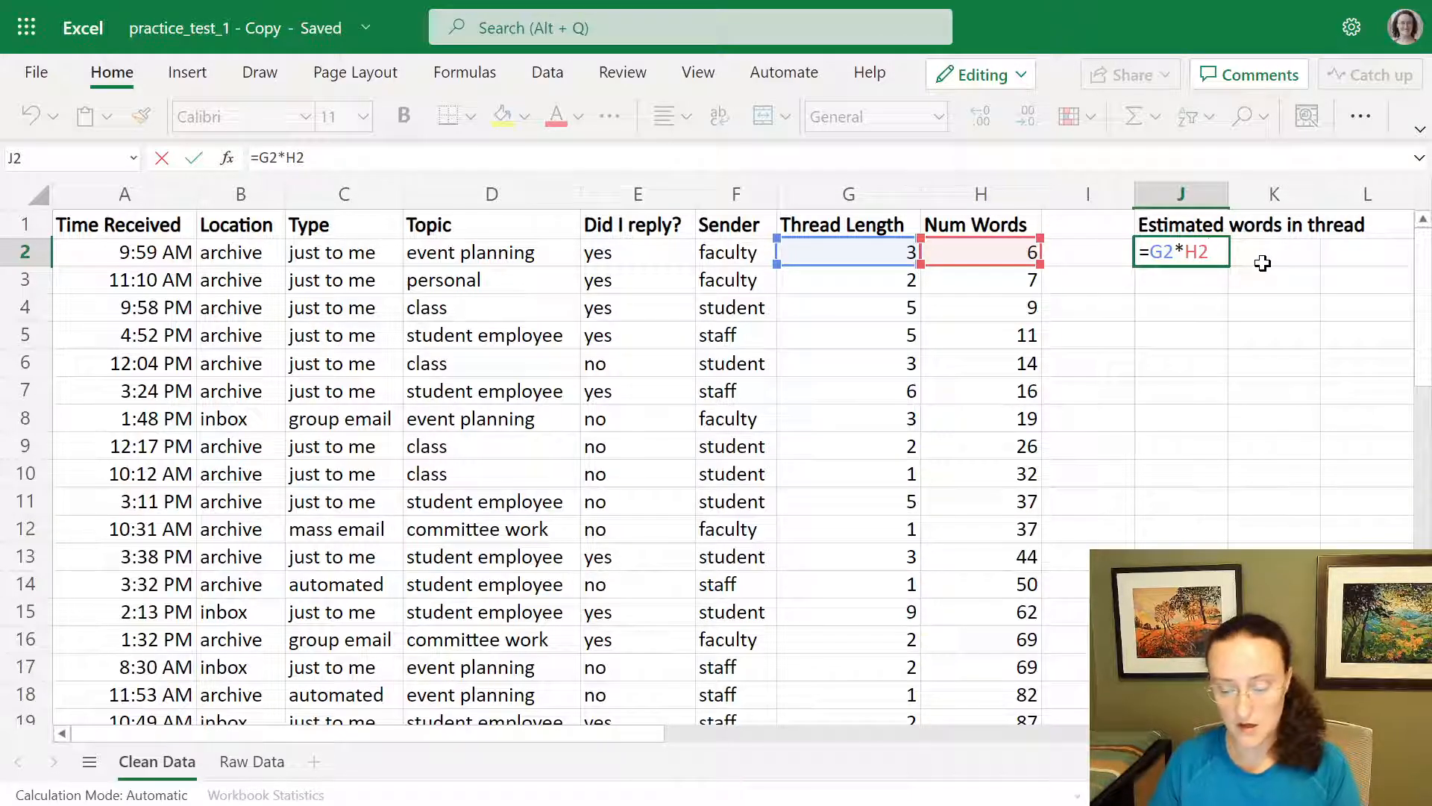
key("Return")
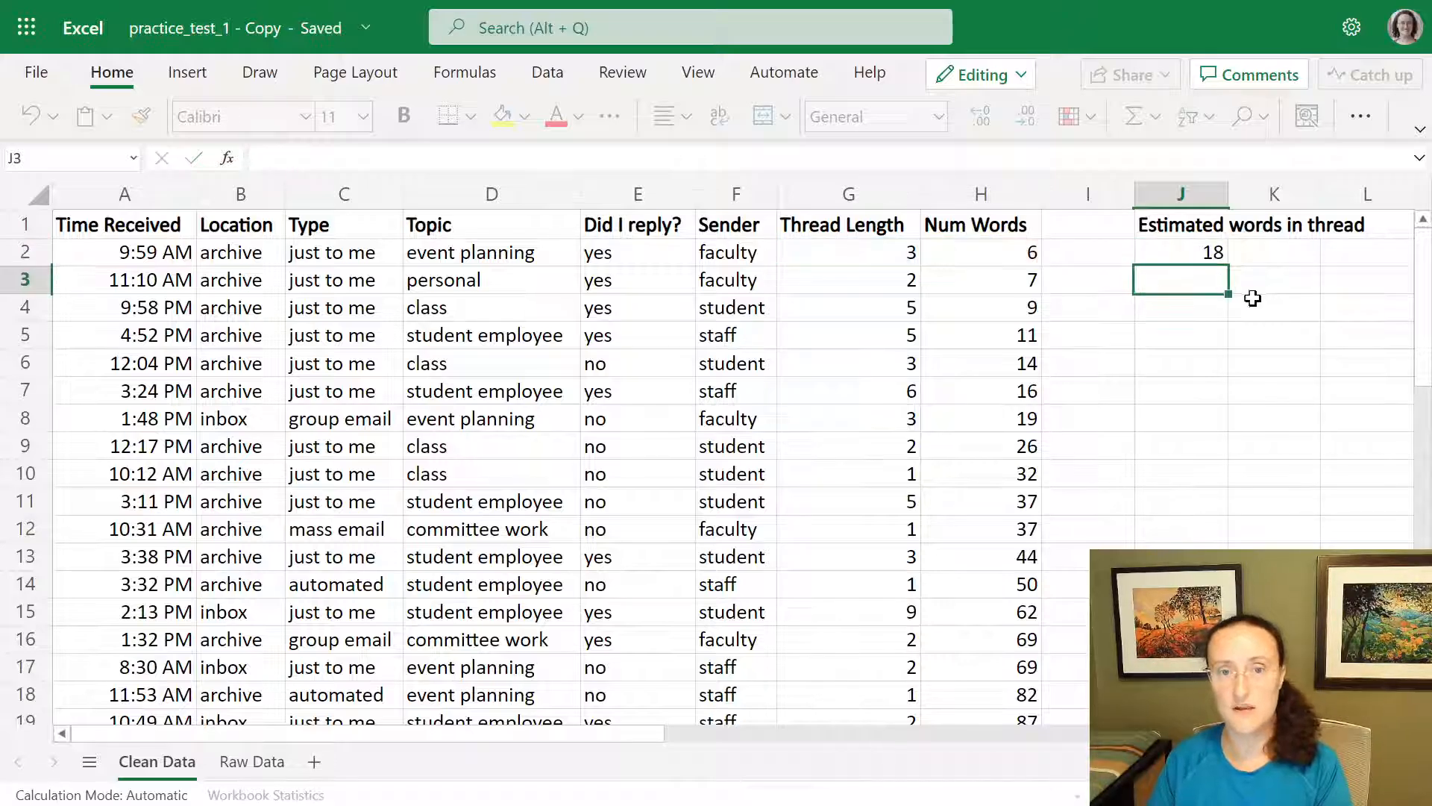
Fill the J2 formula down through J26 for all emails.
left_click(1200, 254)
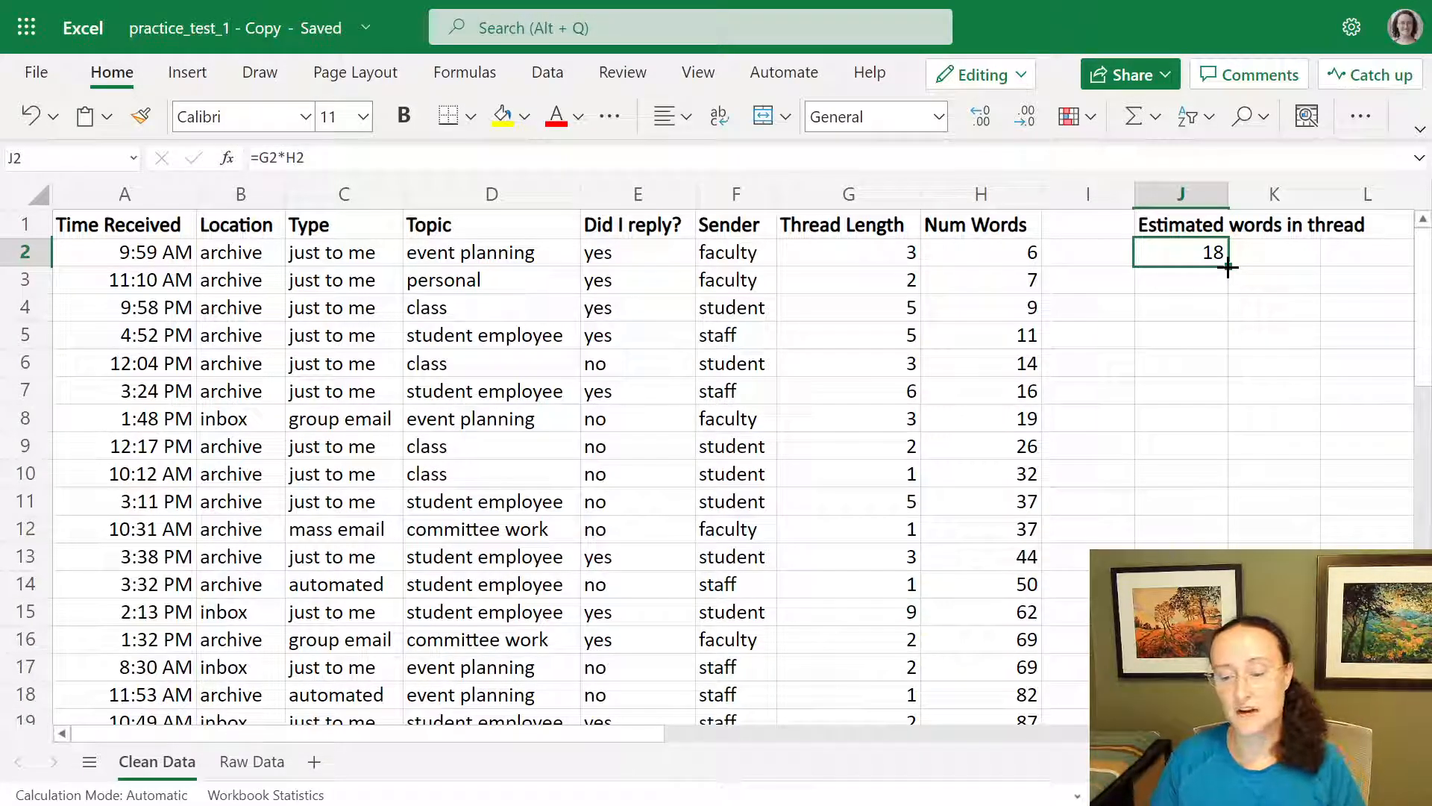
mouse_move(1228, 267)
left_mouse_down()
mouse_move(1228, 377)
mouse_move(1198, 544)
mouse_move(1201, 719)
mouse_move(1194, 600)
left_mouse_up()
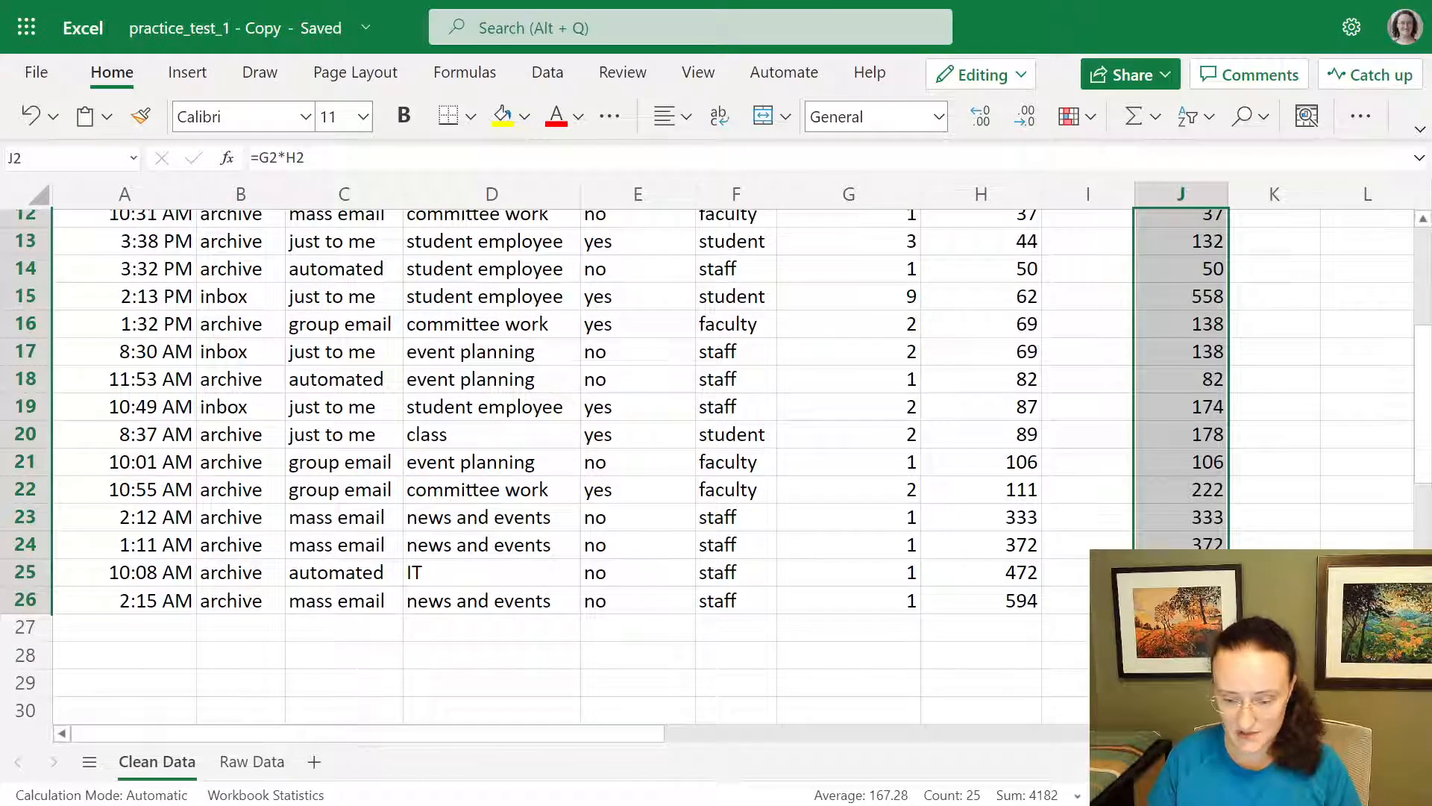
scroll(716, 462, "up", 4)
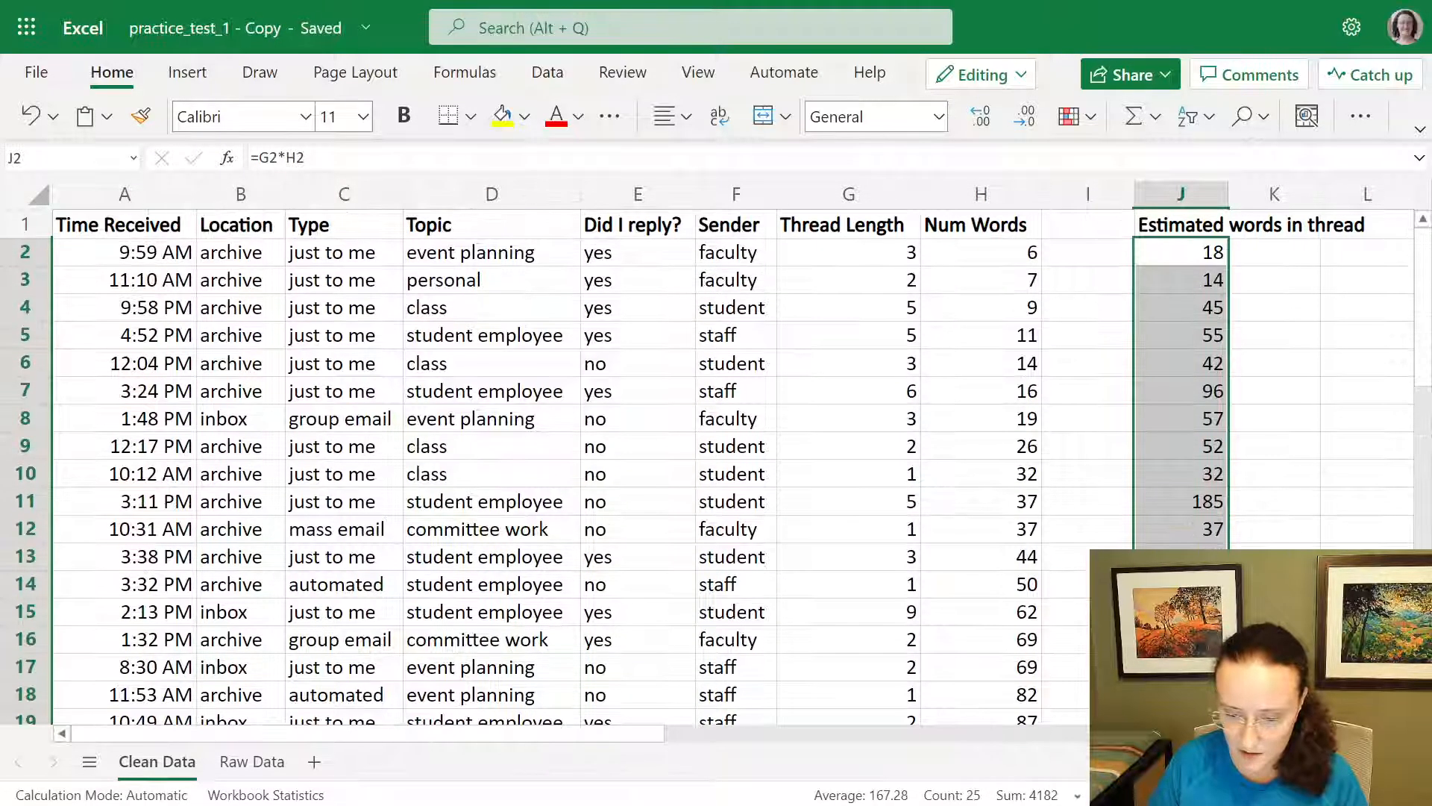
Check the calculated estimates in J26 and J20 against Thread Length and Num Words in the same rows.
scroll(716, 462, "down", 5)
left_click_drag(908, 470, 999, 470)
left_click(1191, 469)
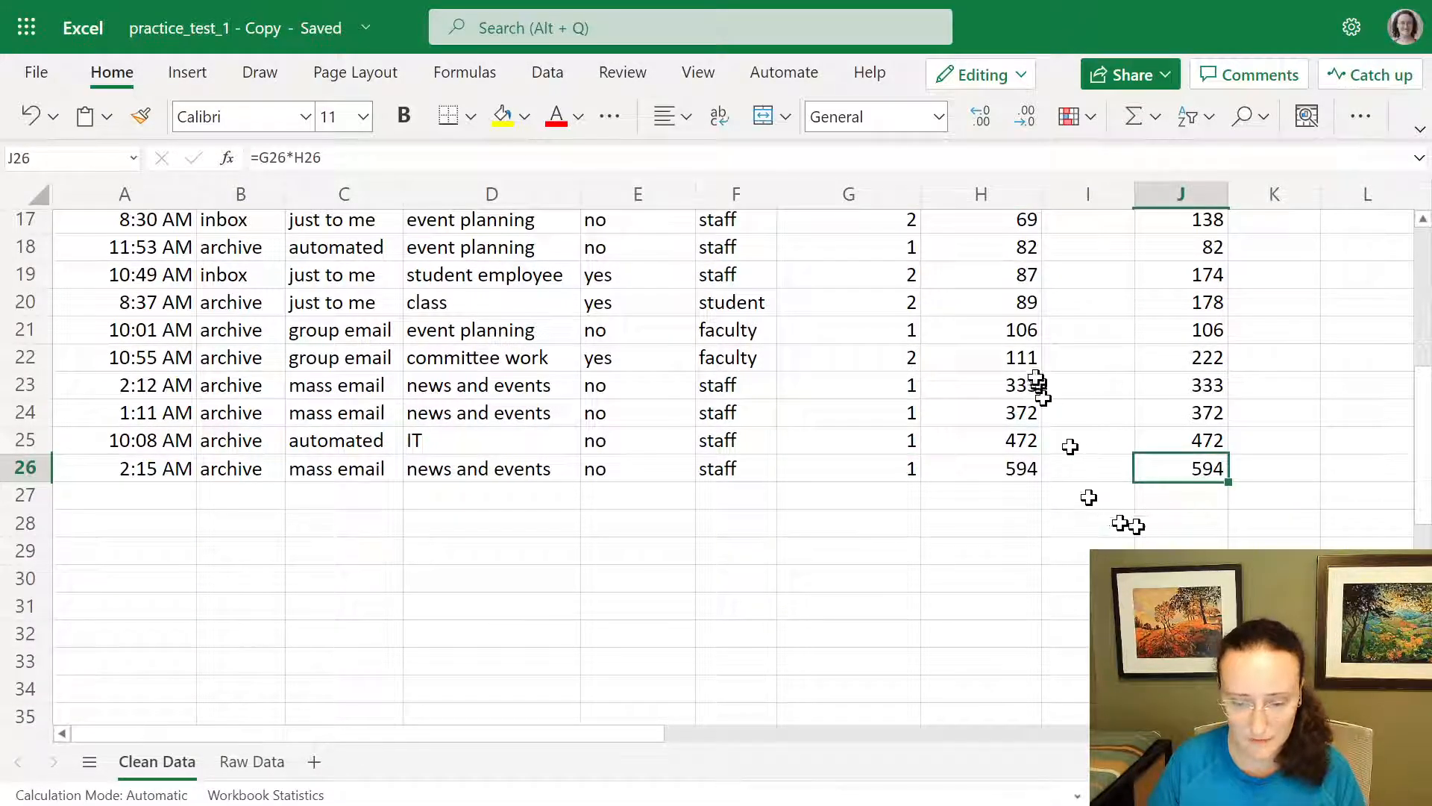
left_click(908, 302)
left_click_drag(908, 302, 969, 300)
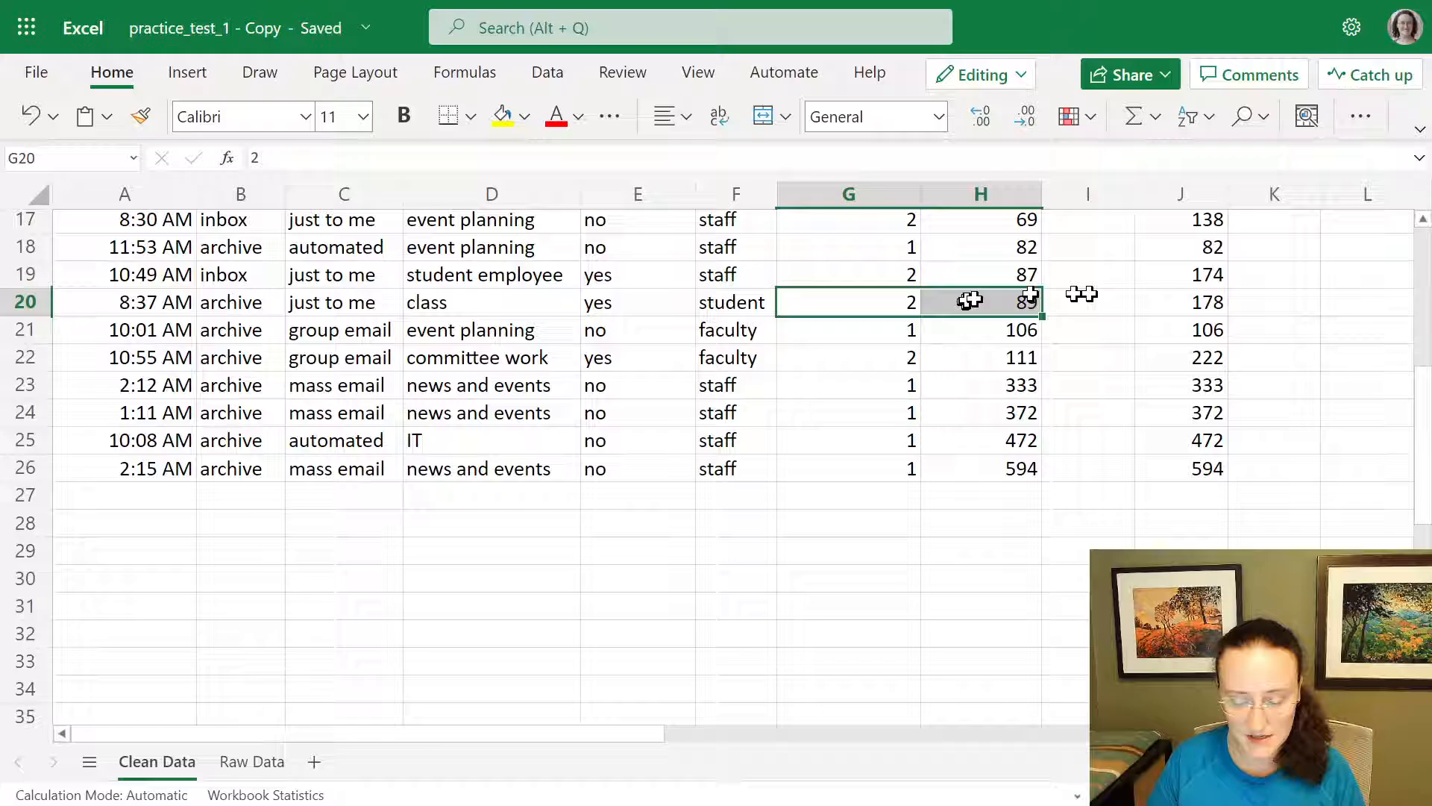
left_click(1183, 299)
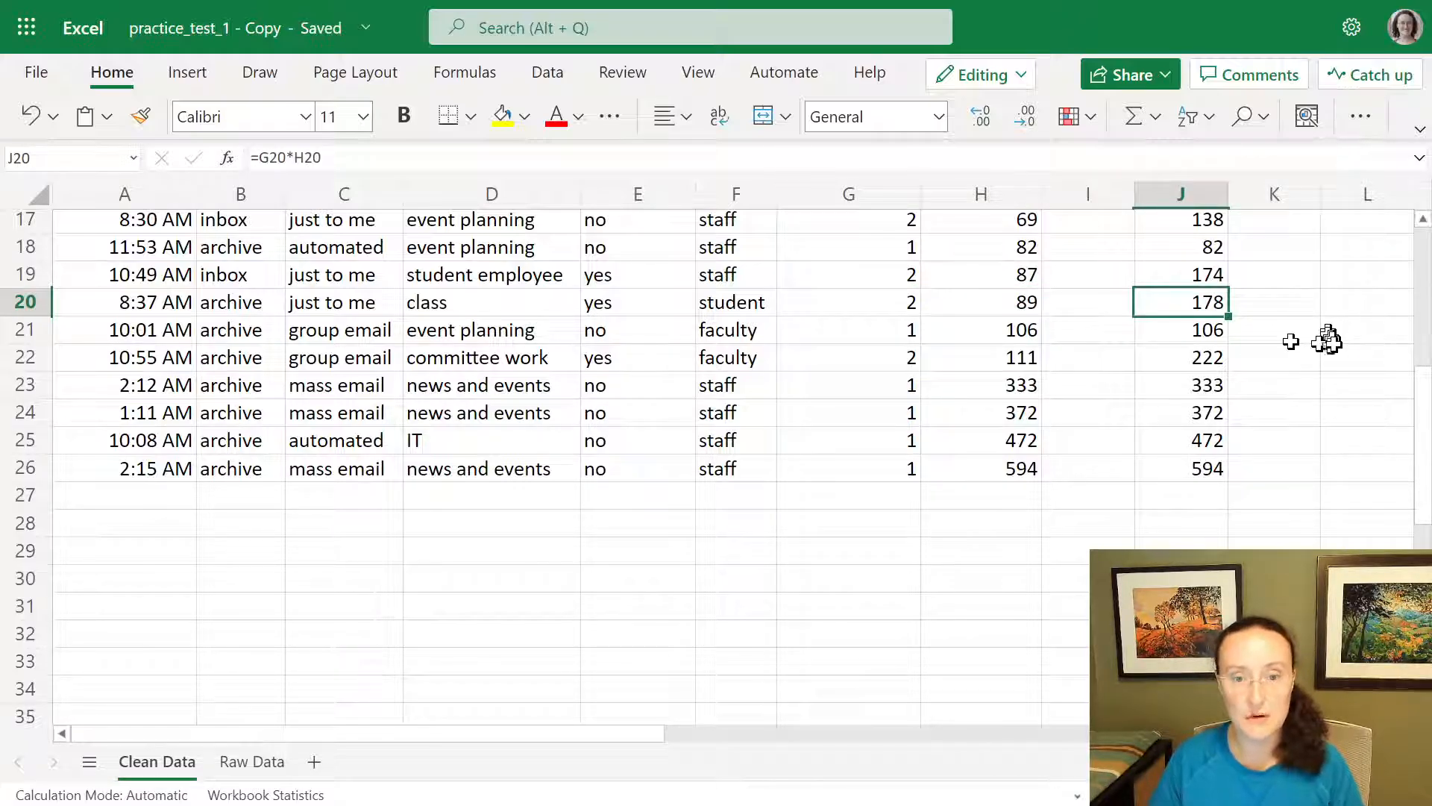
Widen column J to fit the "Estimated words in thread" header.
scroll(1310, 365, "up", 2)
scroll(1309, 365, "up", 4)
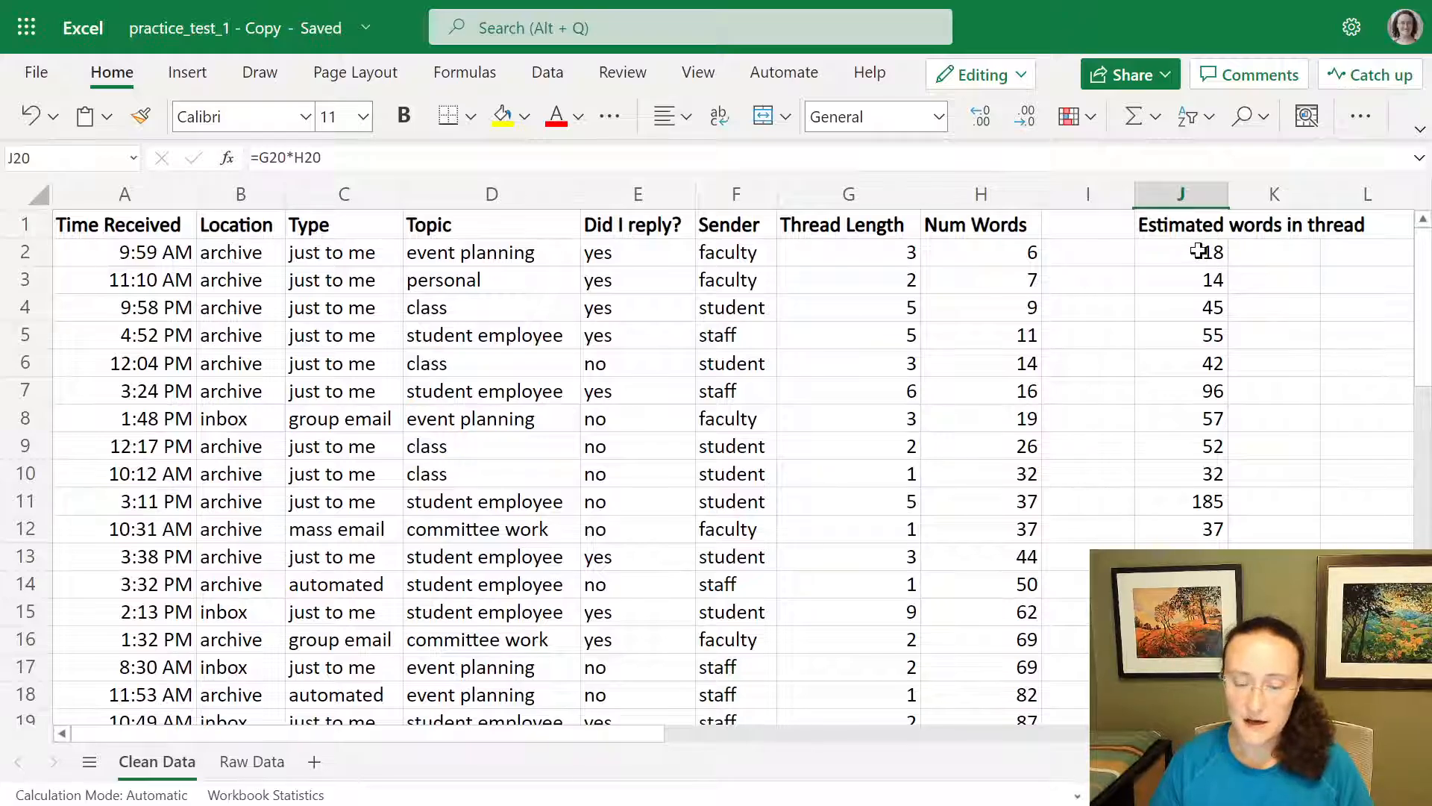
double_click(1227, 190)
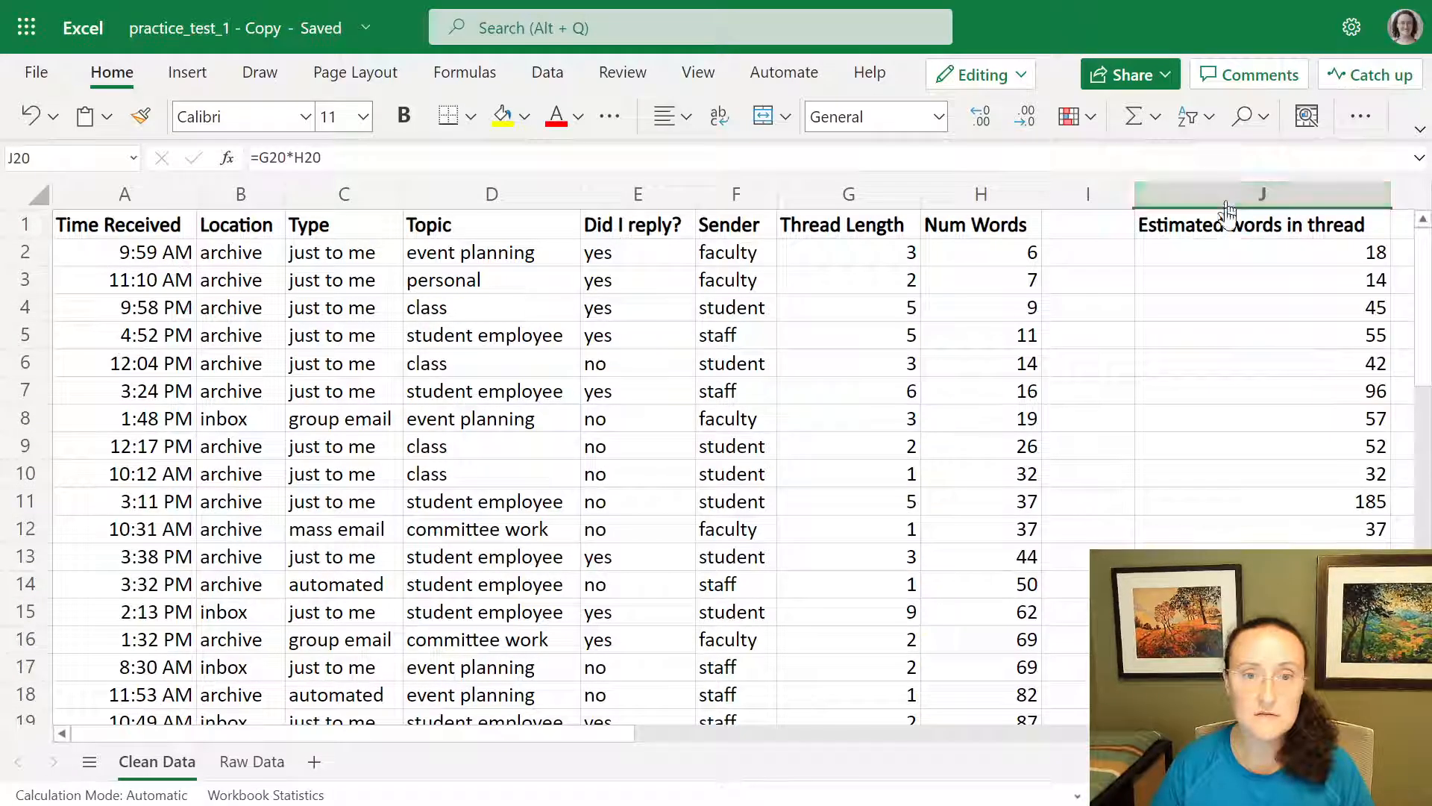
left_click(1210, 221)
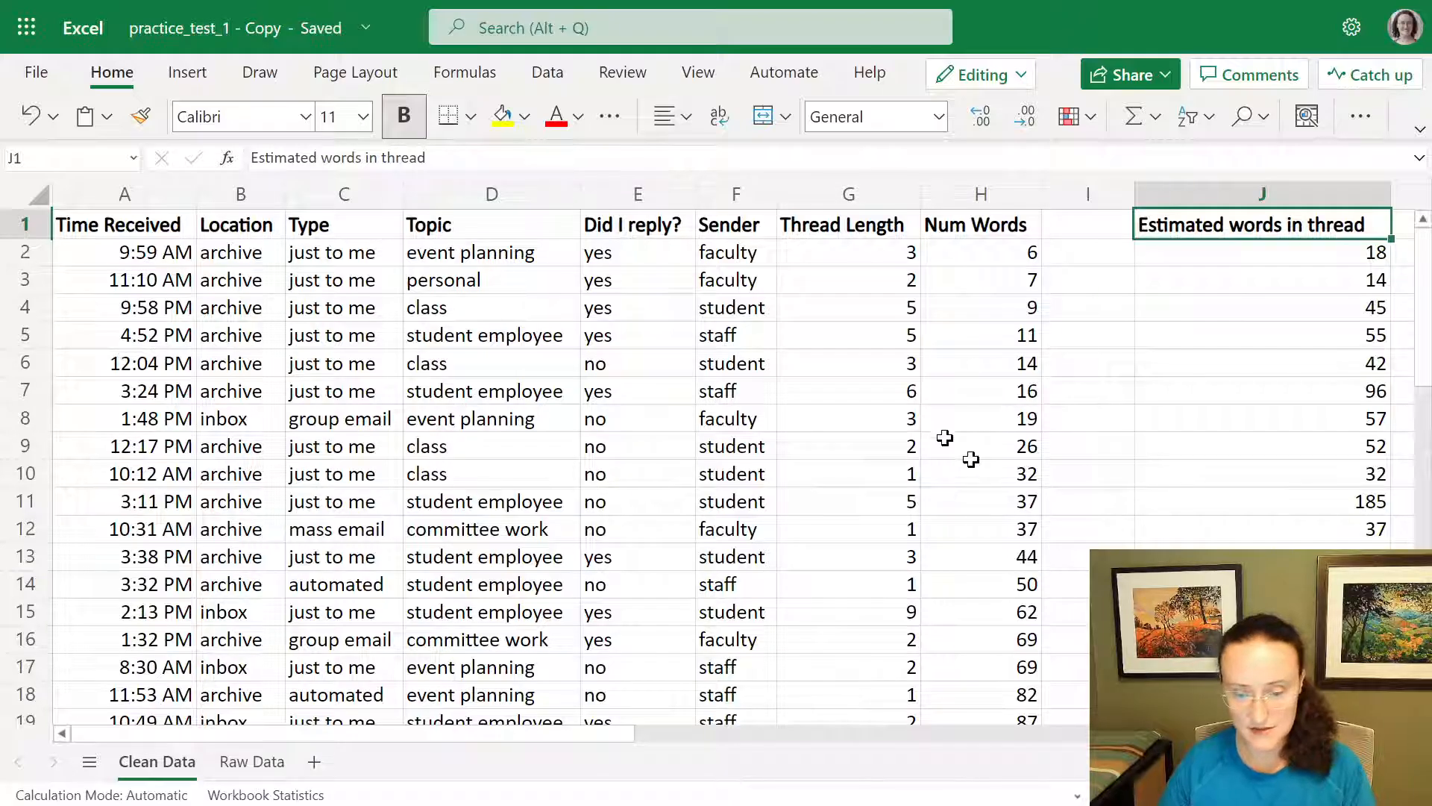
Enter the heading "Num words:" in L1 for a summary of the Num Words column.
left_click(1013, 196)
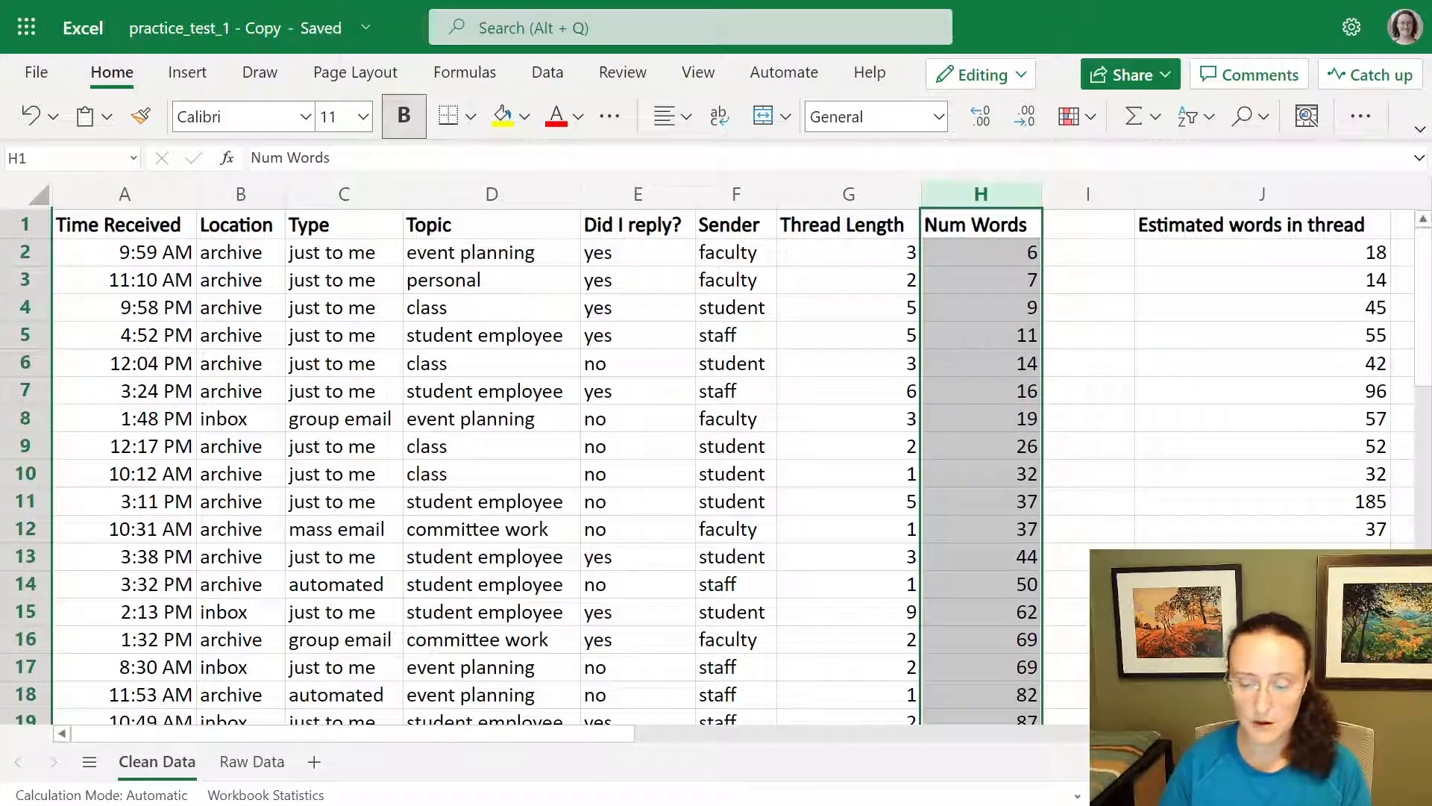
scroll(522, 448, "right", 3)
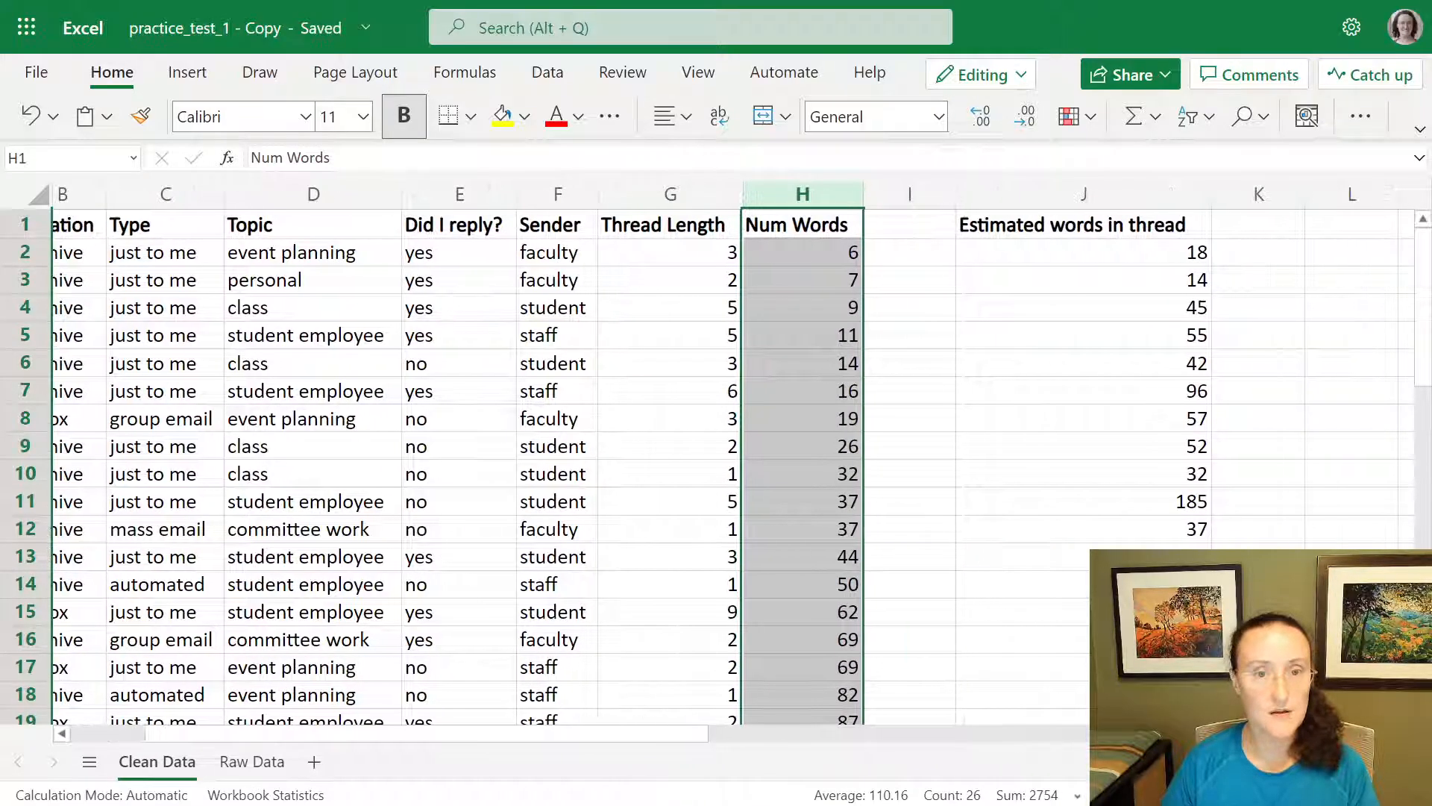
scroll(522, 447, "right", 4)
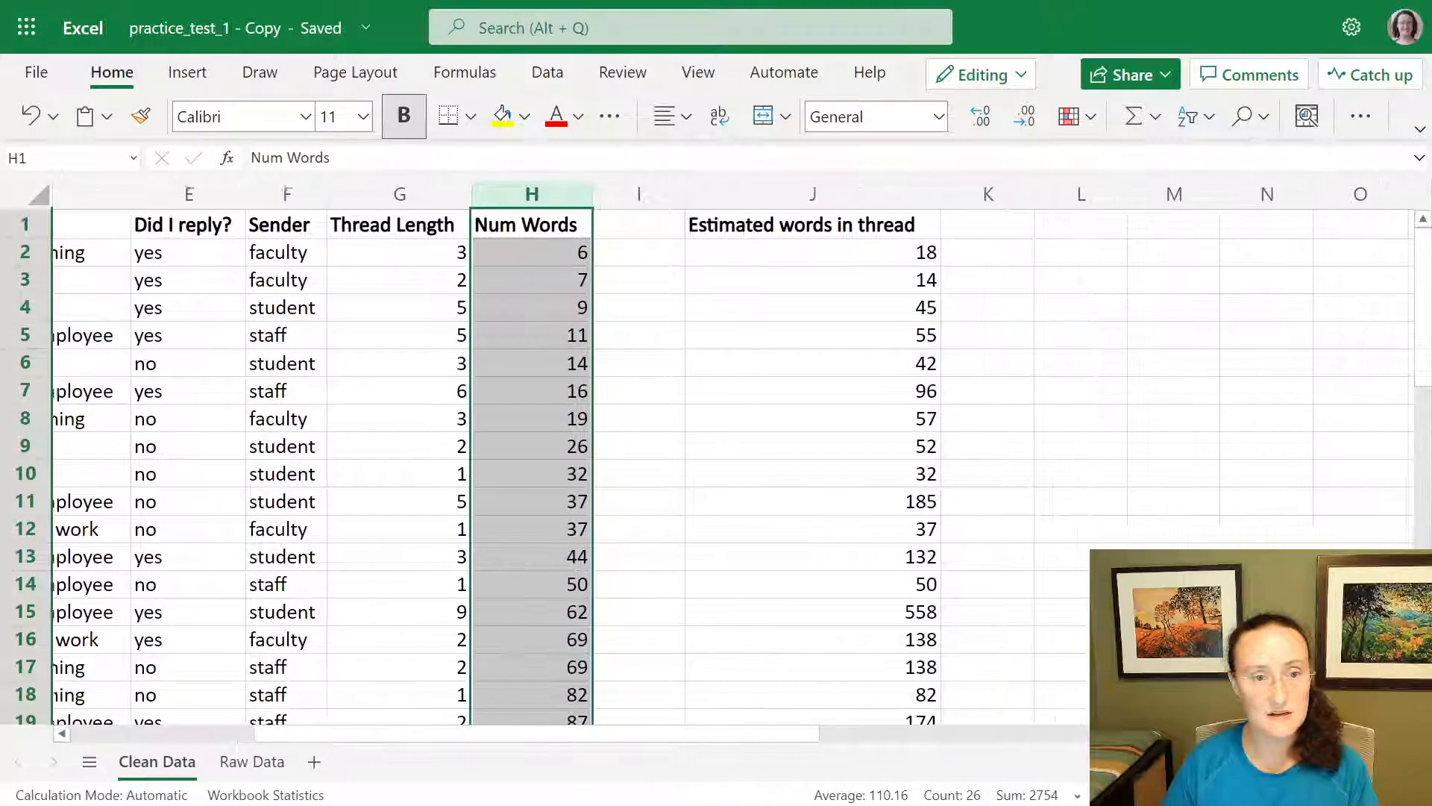
scroll(522, 448, "right", 1)
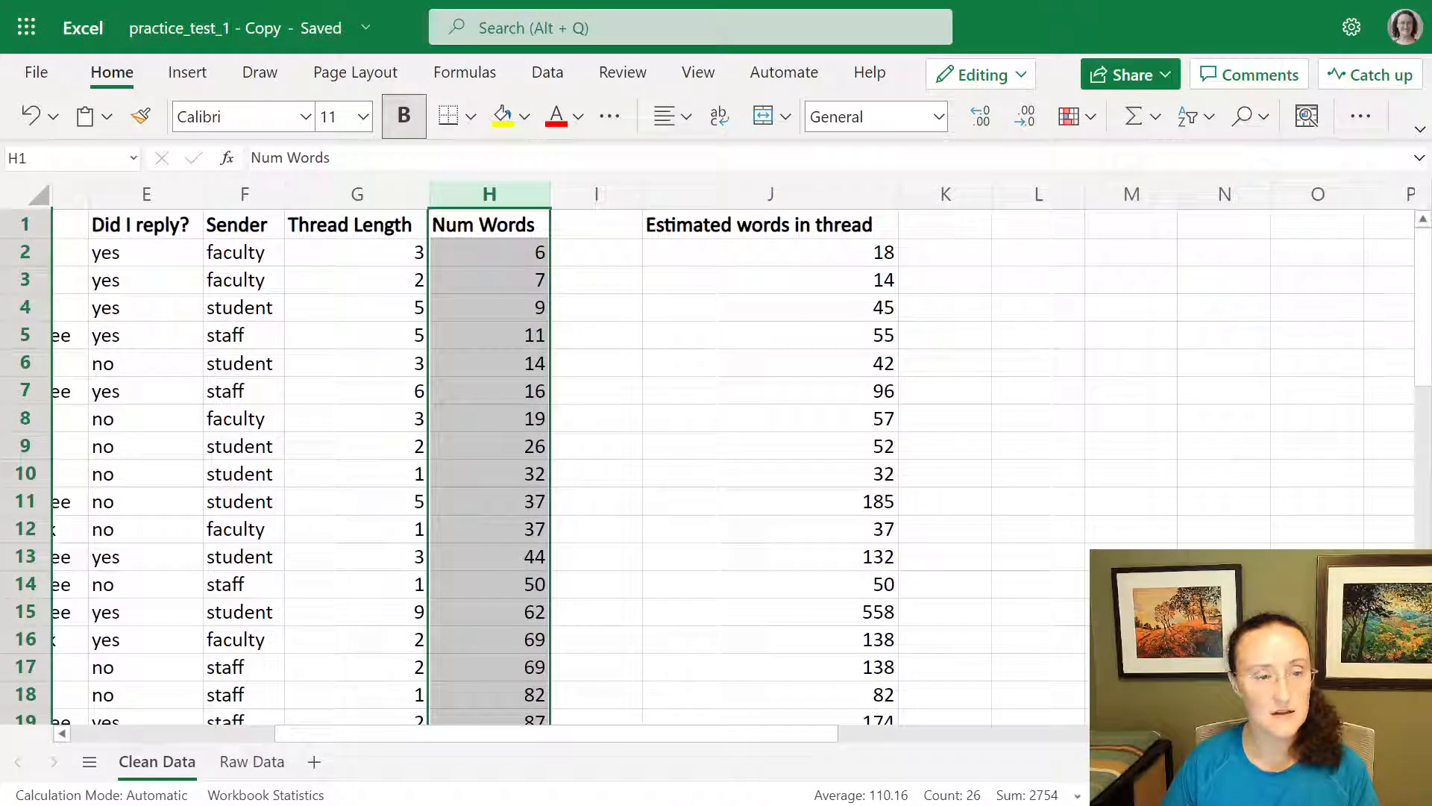
left_click(1052, 229)
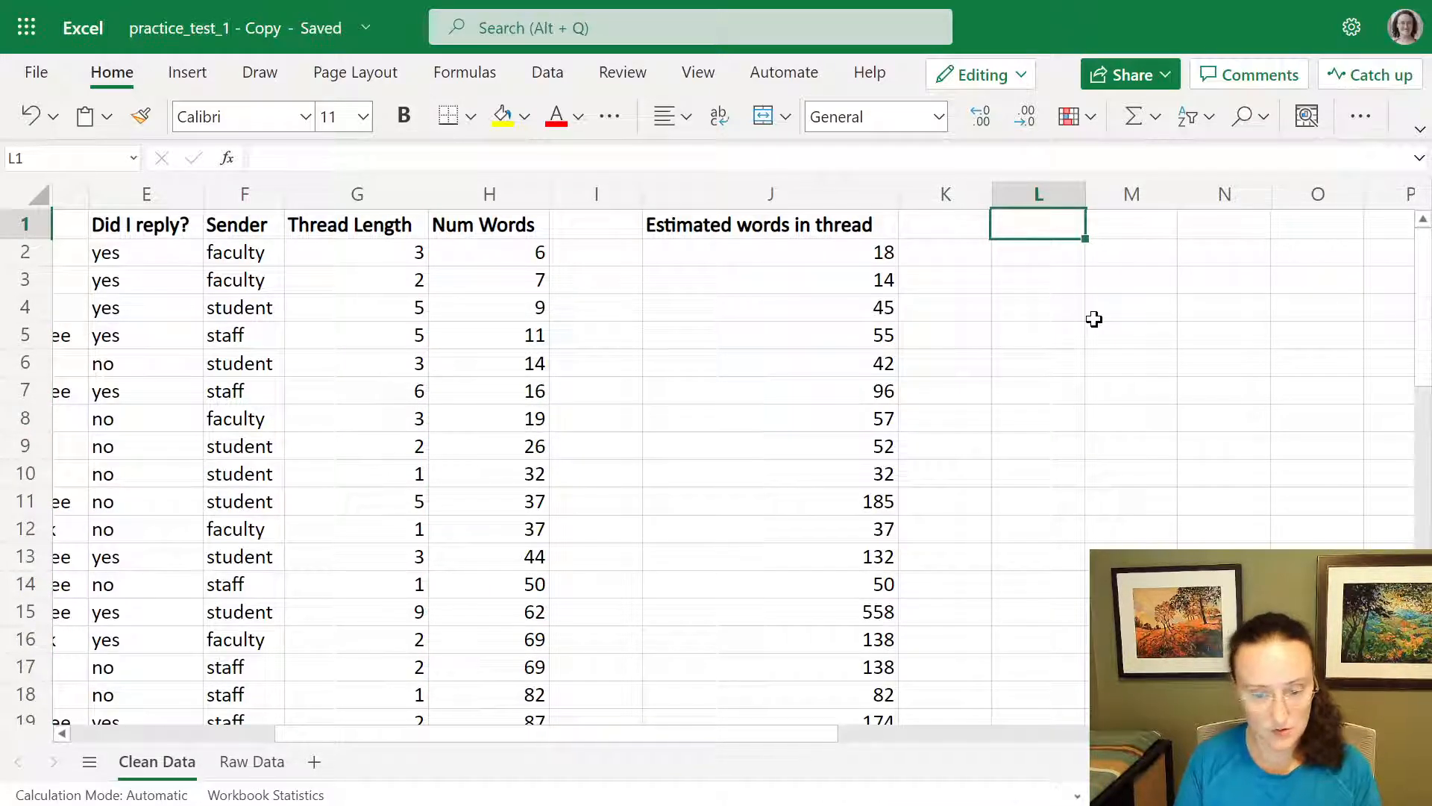
type("Num words")
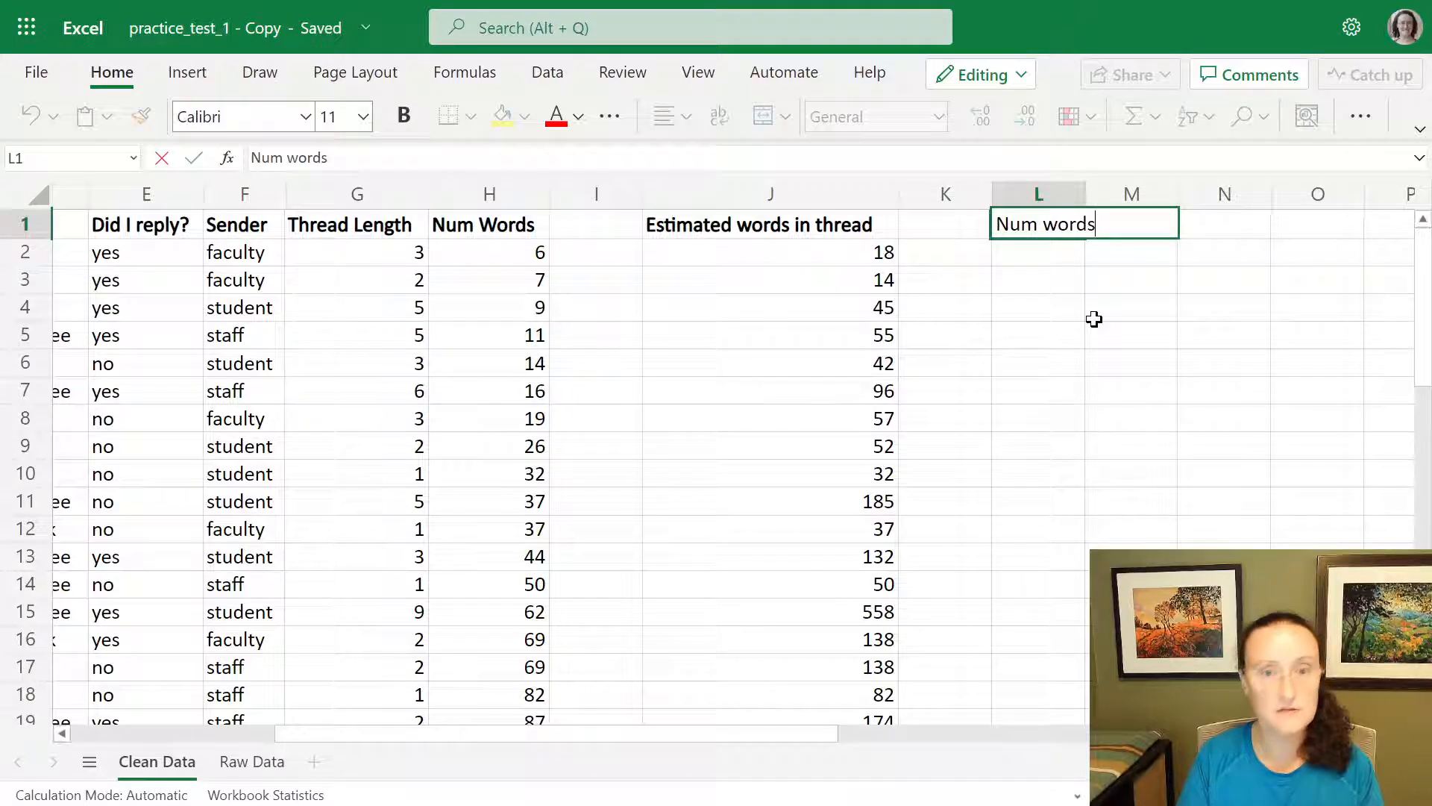
type(":")
key("Return")
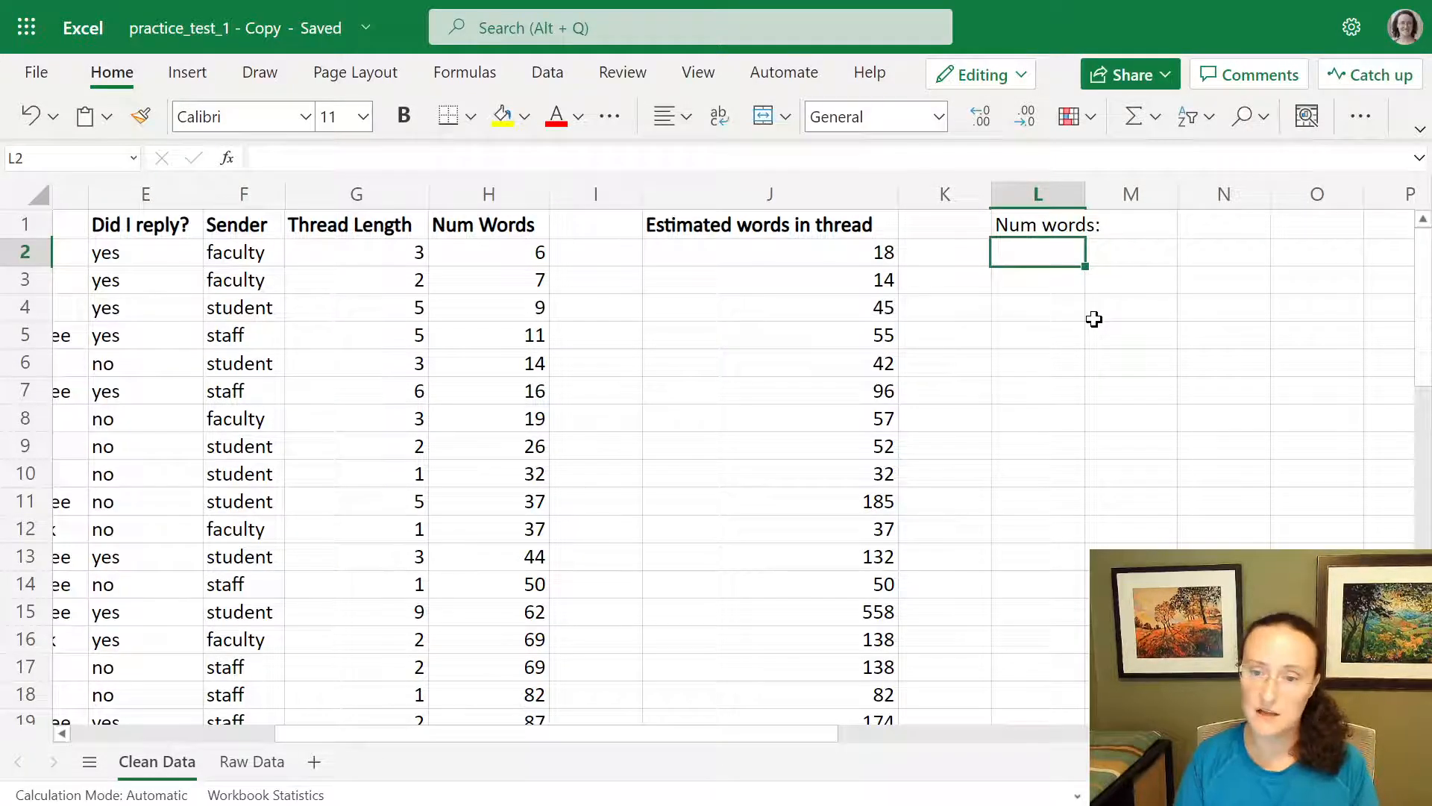
List the statistic labels Min, Max, Range, Mean and Median in L2:L6.
type("Min")
key("Return")
type("Max")
key("Return")
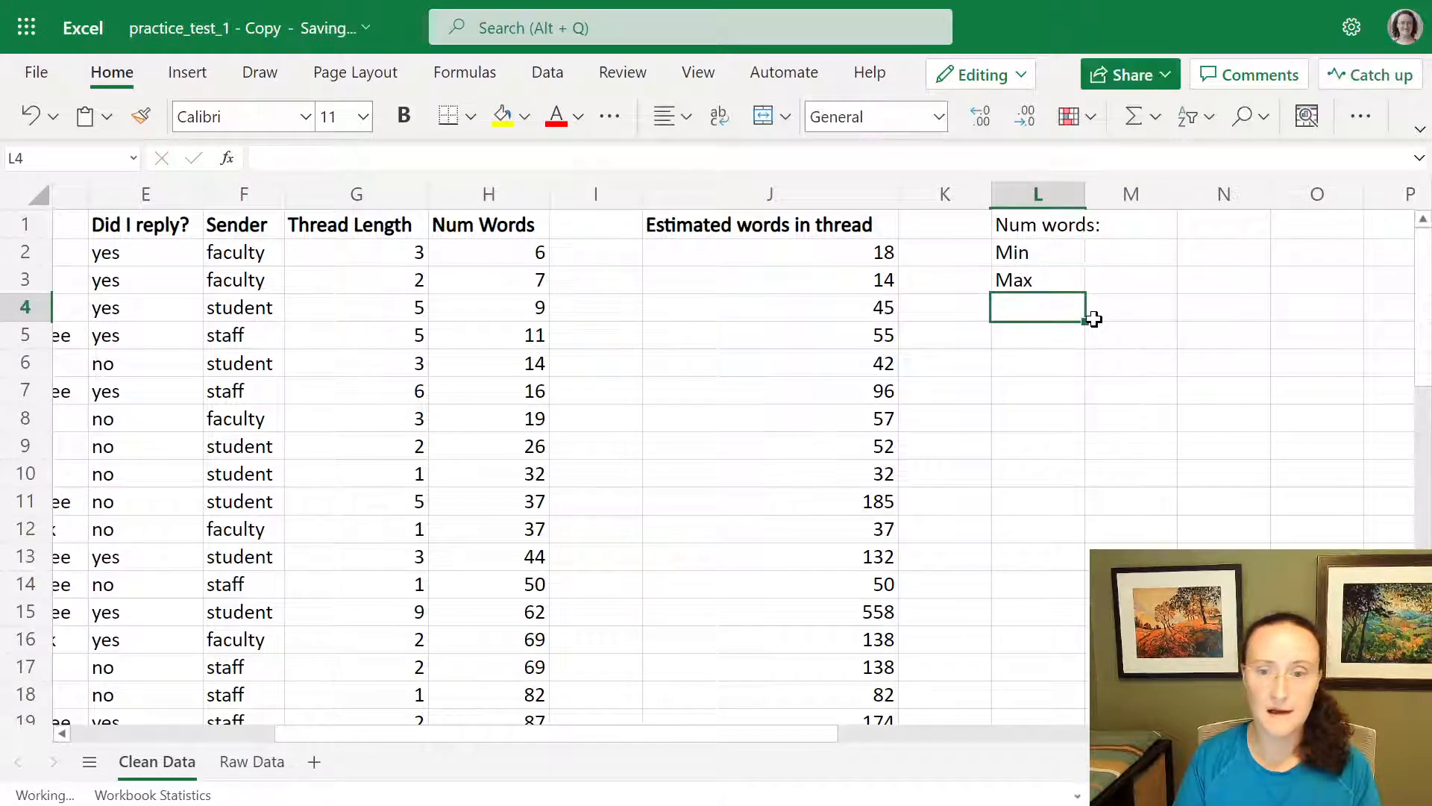
type("Range")
key("Return")
type("Me")
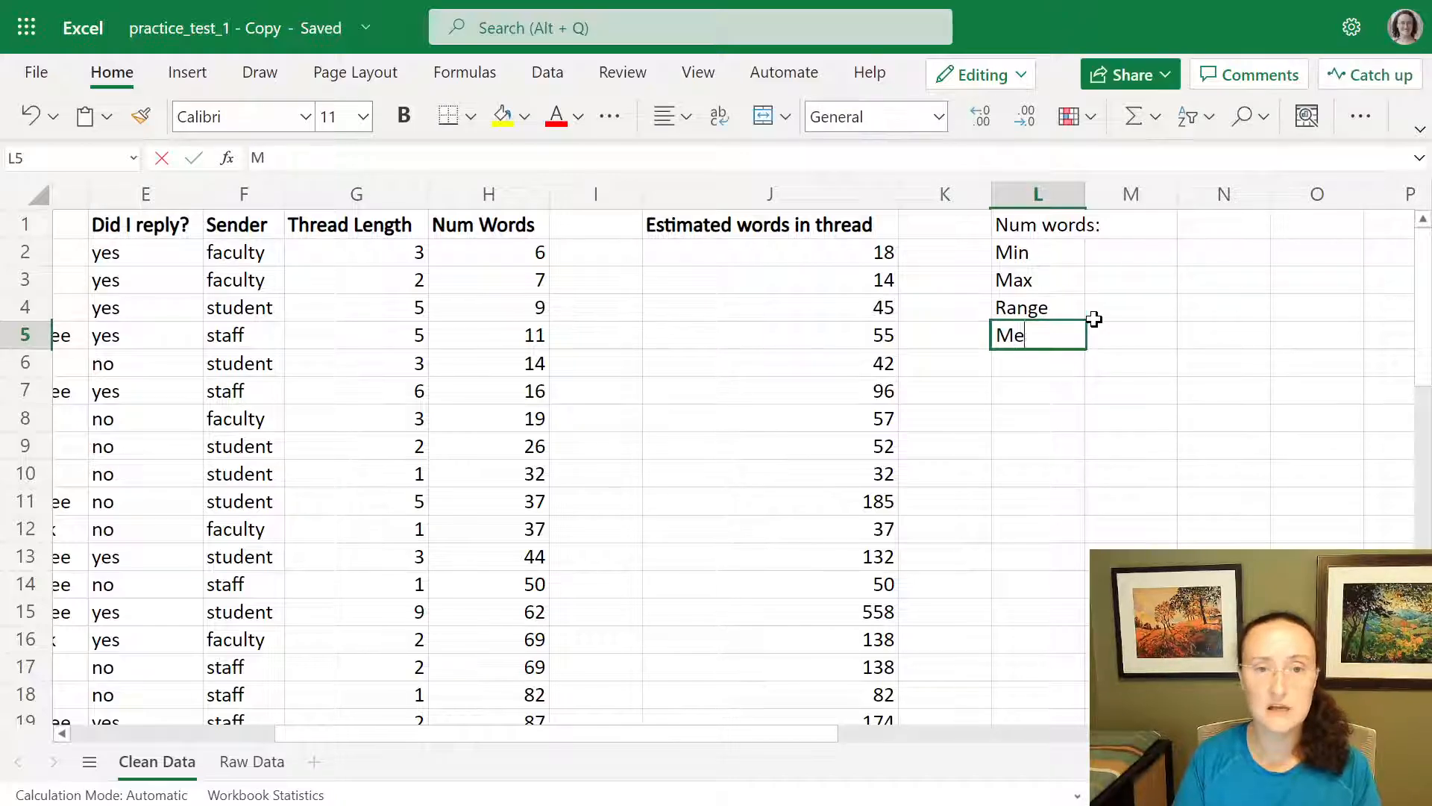
type("dian")
key("Return")
type("Median")
key("Return")
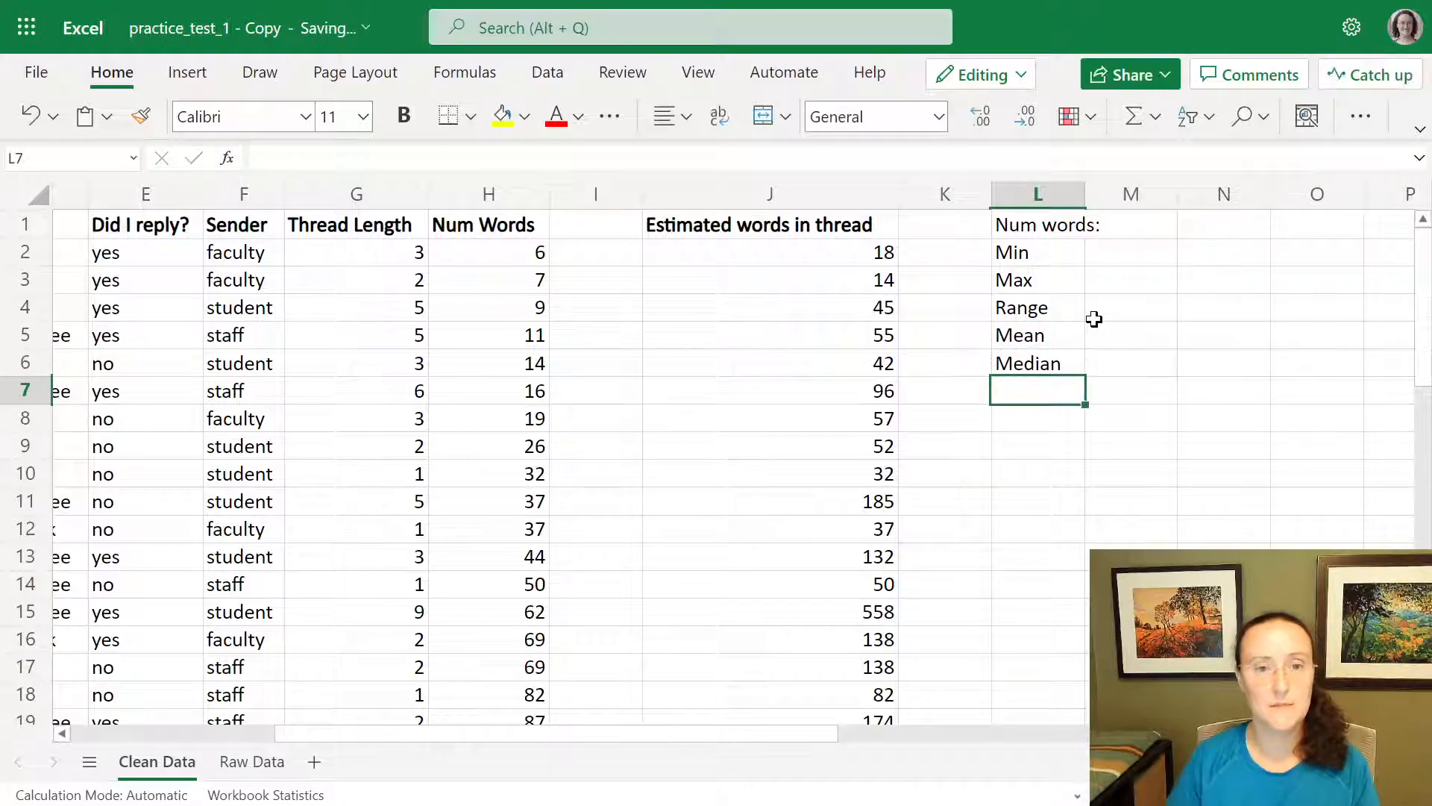
Widen column L to fit its text and make the labels in L1:L6 bold.
left_click_drag(1089, 191, 1082, 353)
left_click(403, 117)
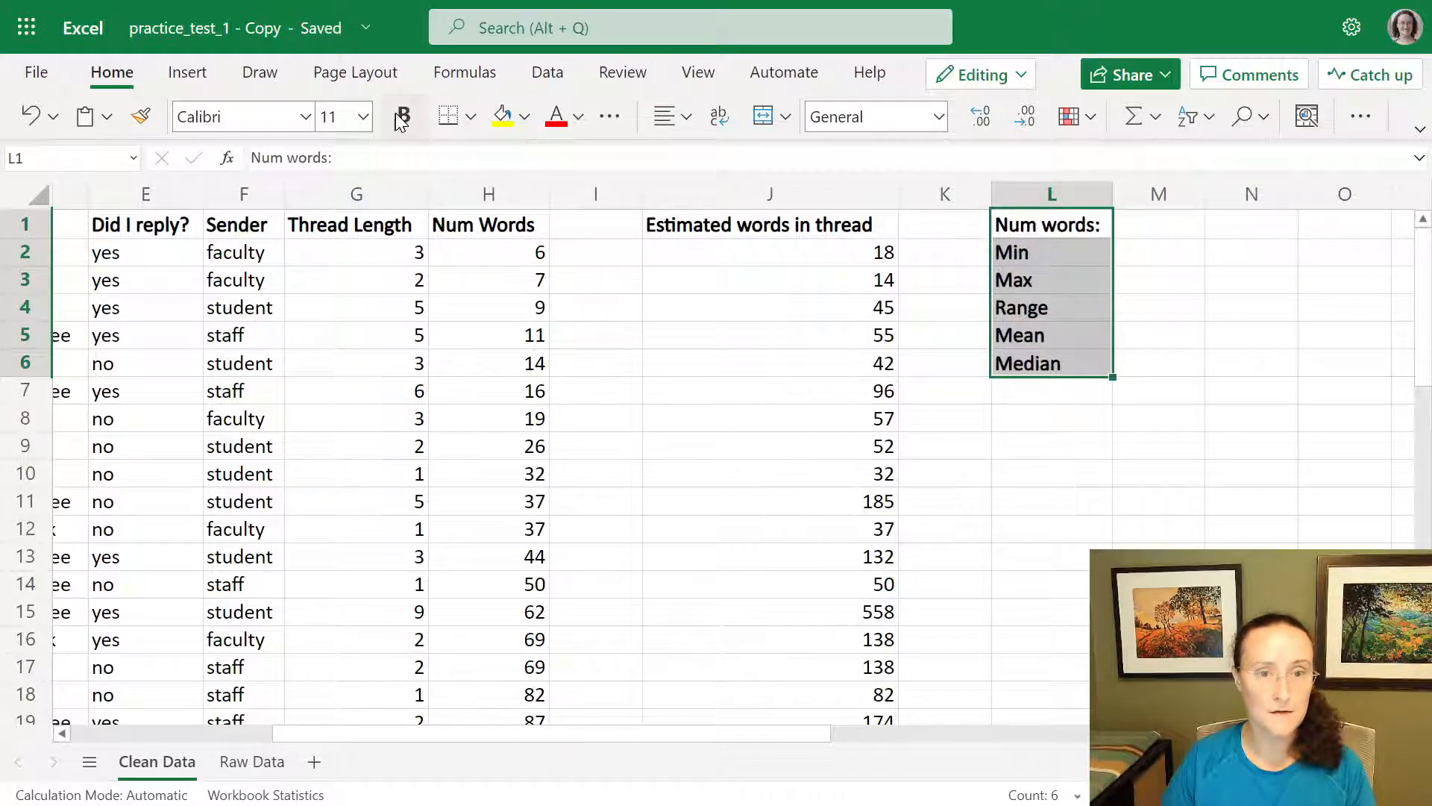
Begin a =min formula in M2, beside the Min label.
left_click(1181, 226)
left_click(1168, 257)
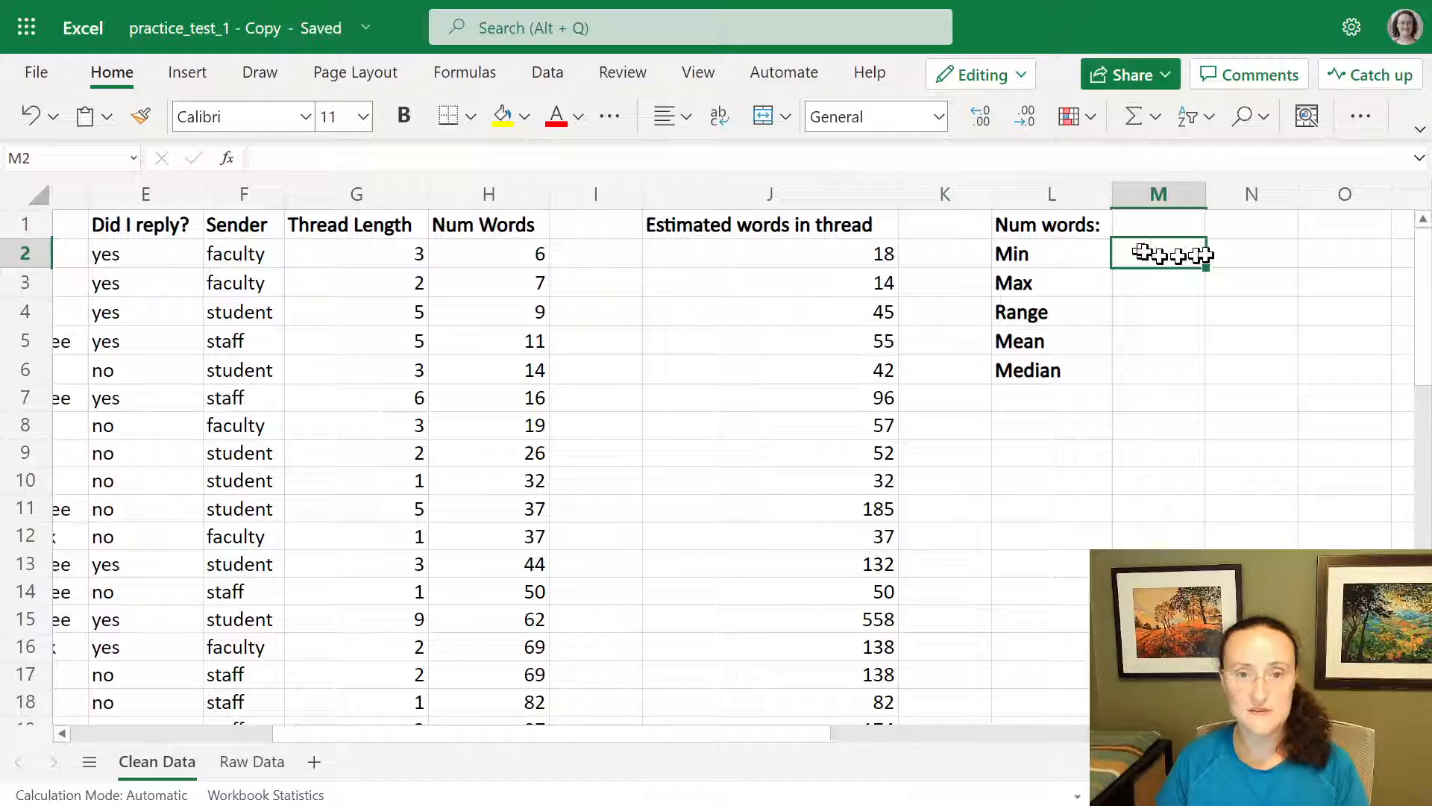
type("=")
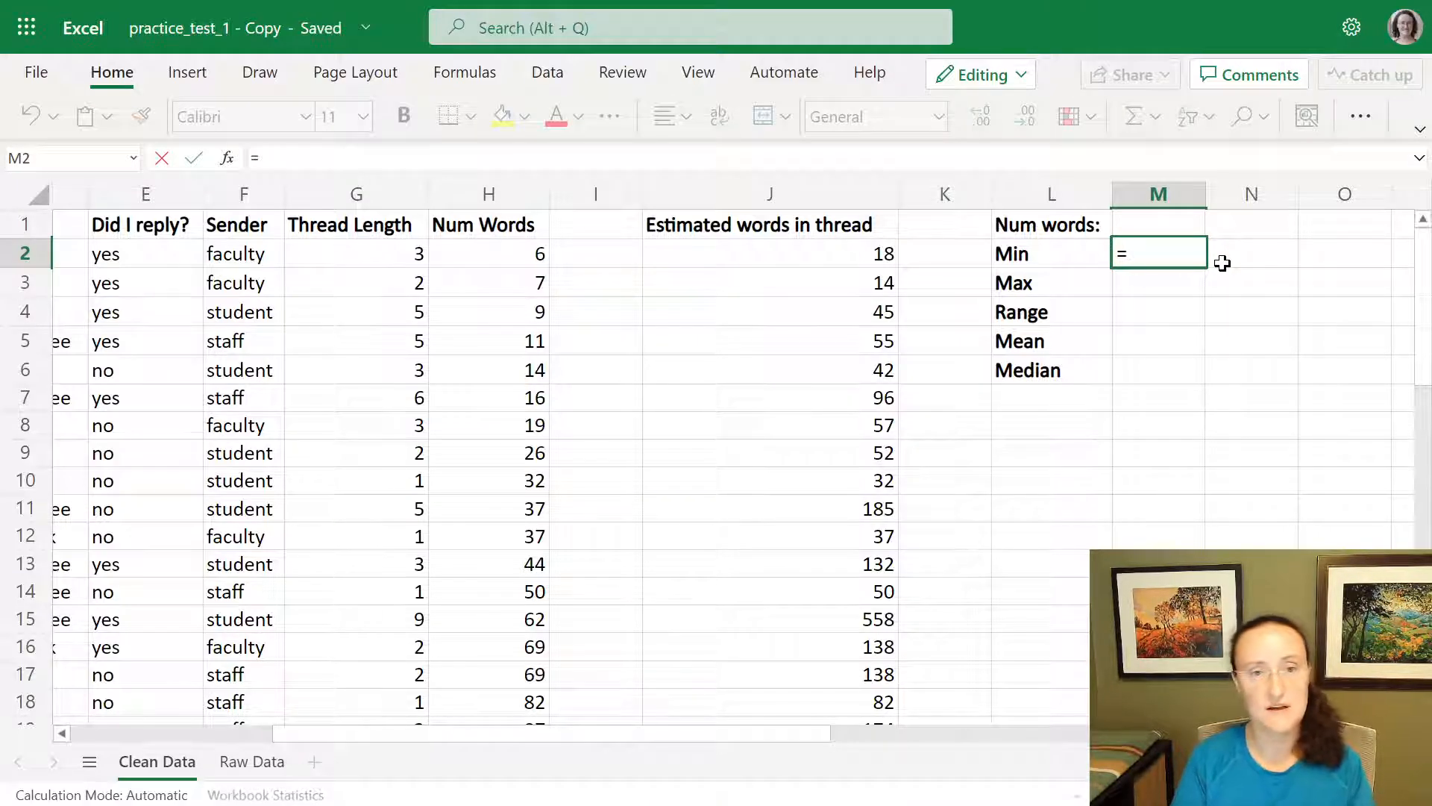
type("in")
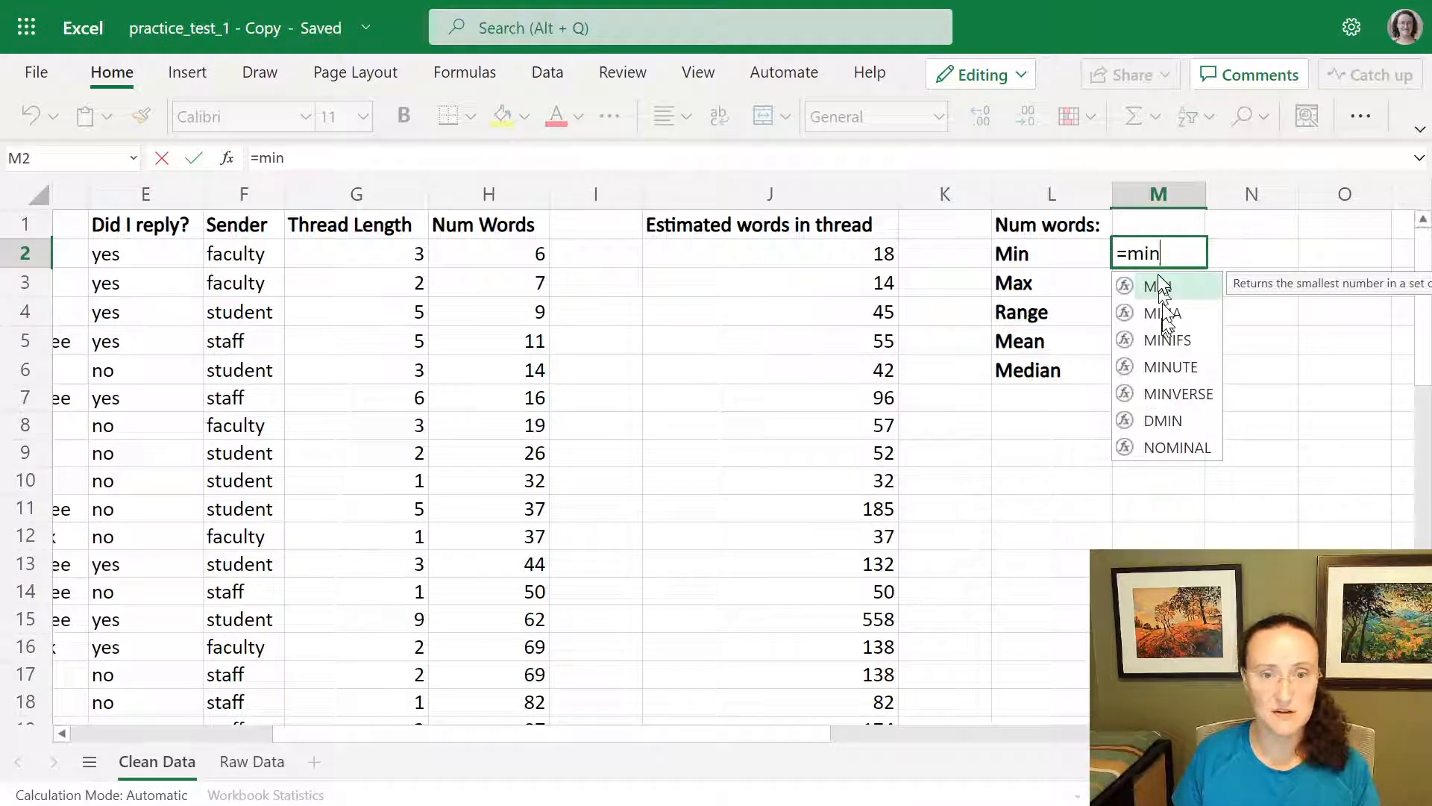
Examine the functions suggested for "min", from MIN down to NOMINAL.
key("Down")
key("Down")
key("Down")
key("Down")
key("Down")
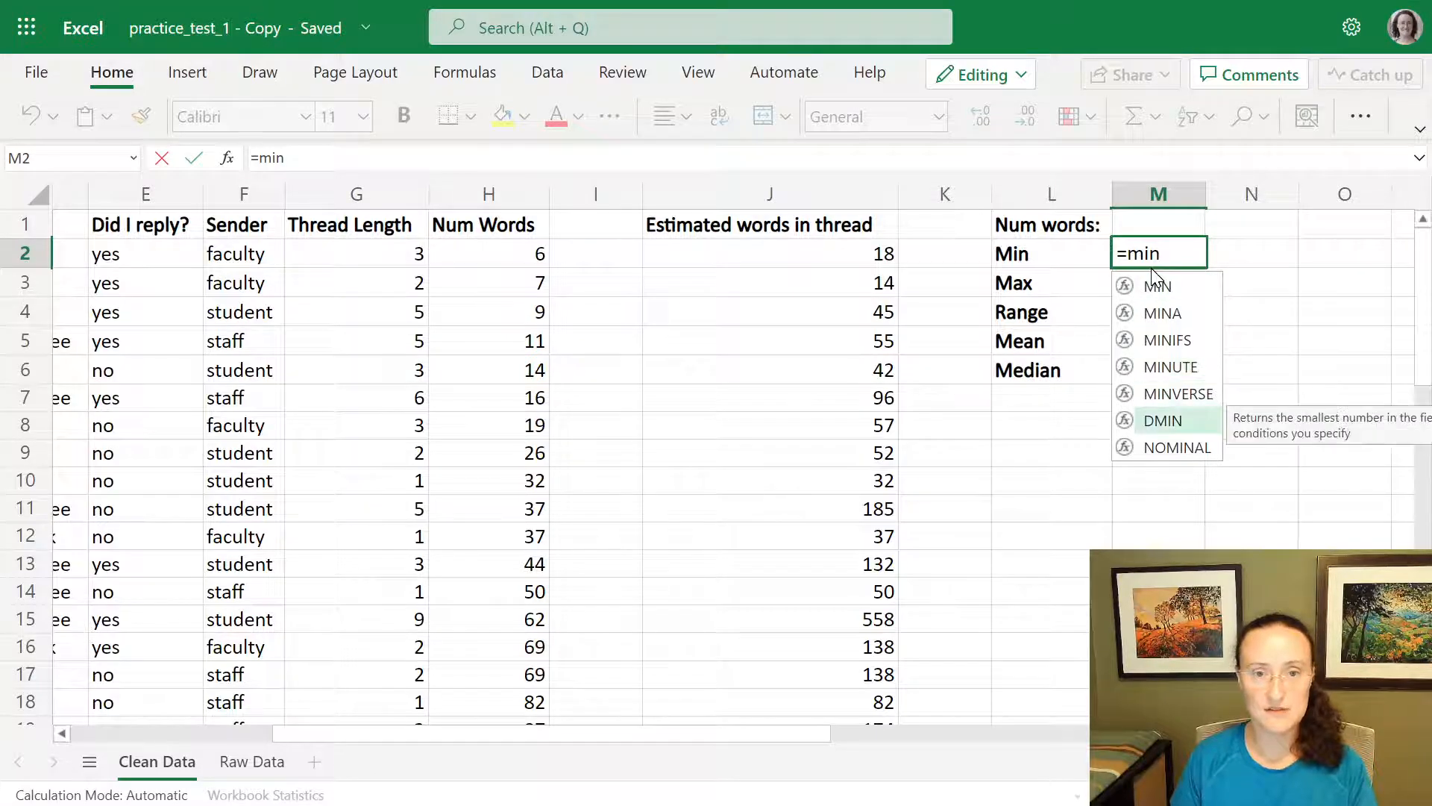
key("Up")
key("Up")
key("Up")
key("Up")
key("Up")
key("Down")
key("Down")
key("Down")
key("Down")
key("Down")
key("Down")
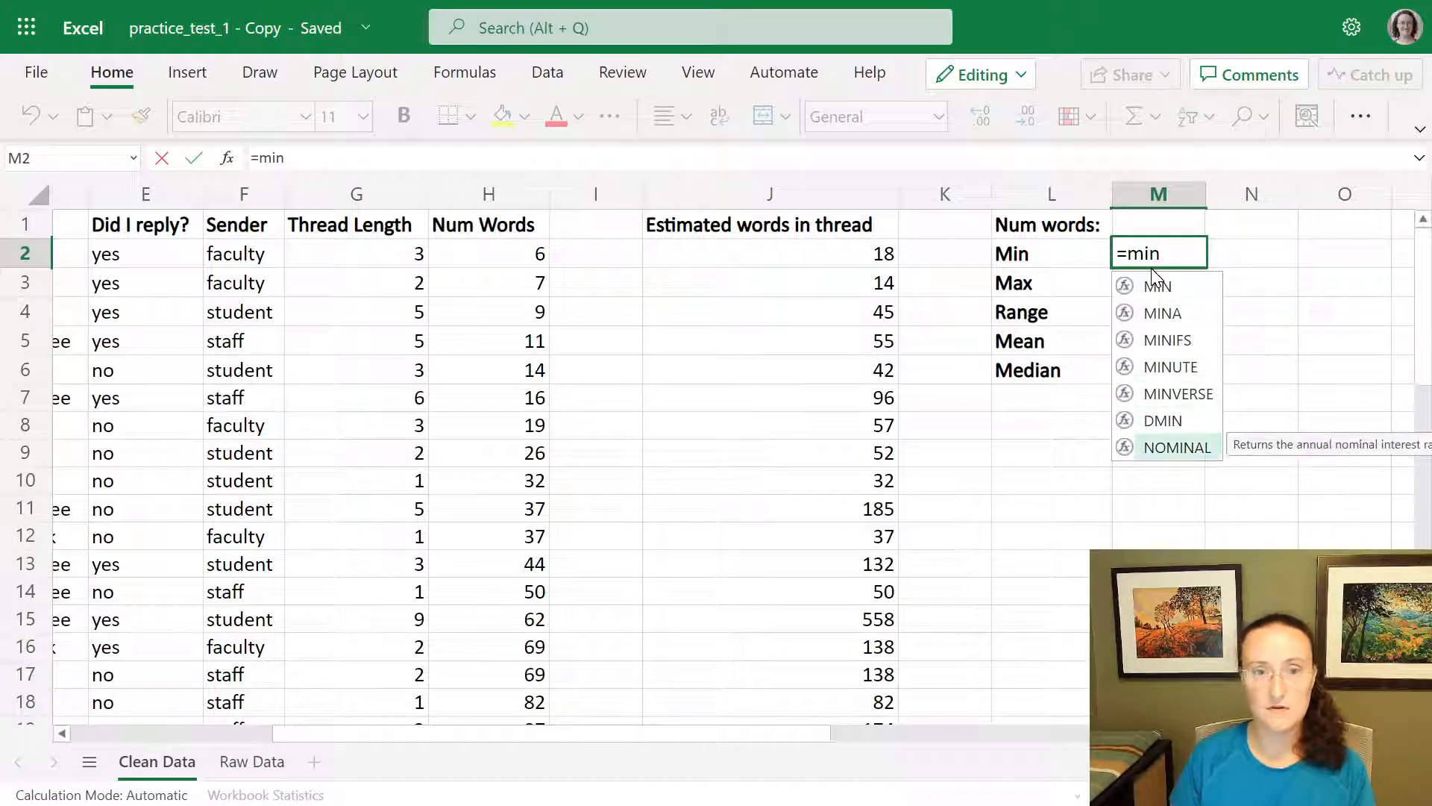
key("Up")
key("Up")
key("Up")
key("Up")
key("Up")
key("Up")
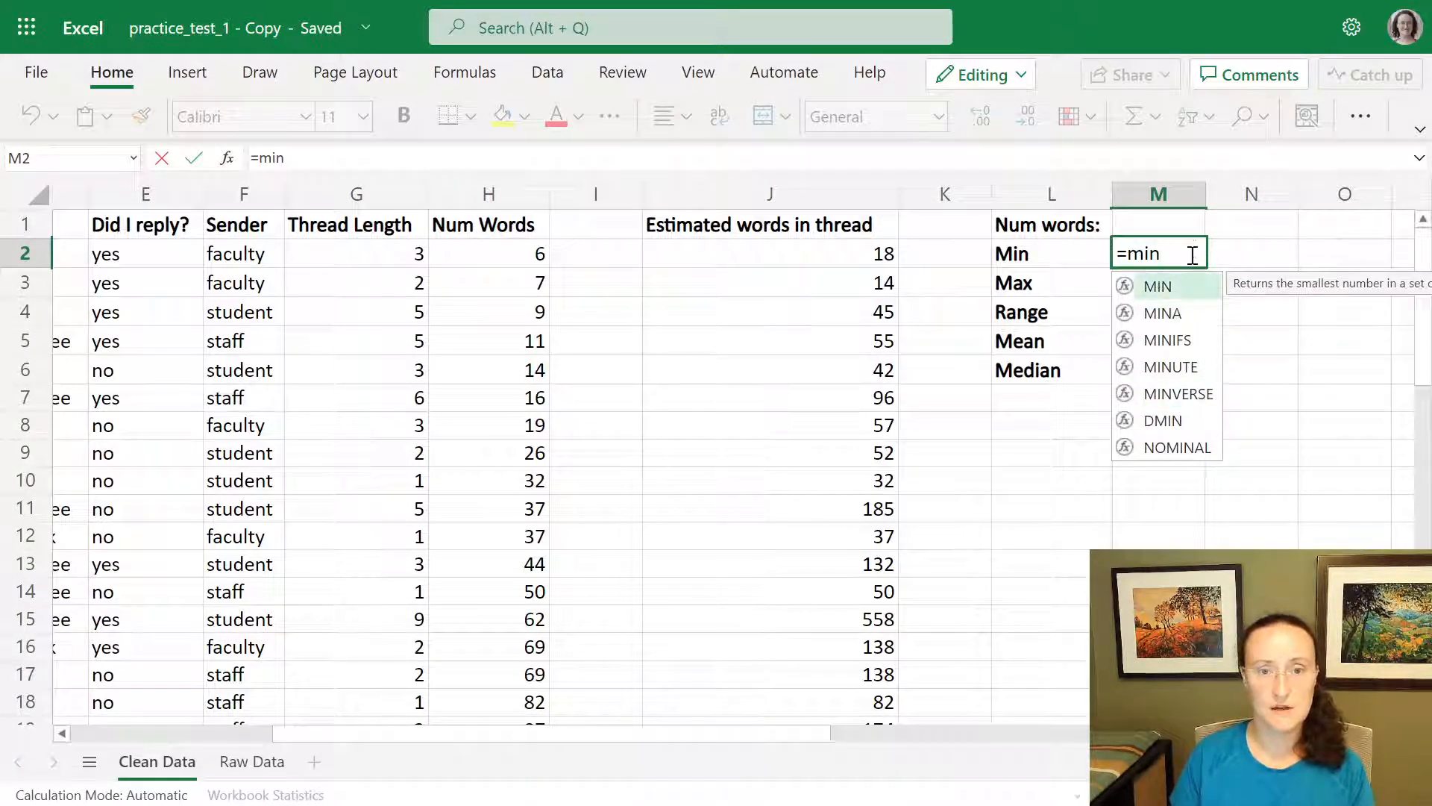
key("Tab")
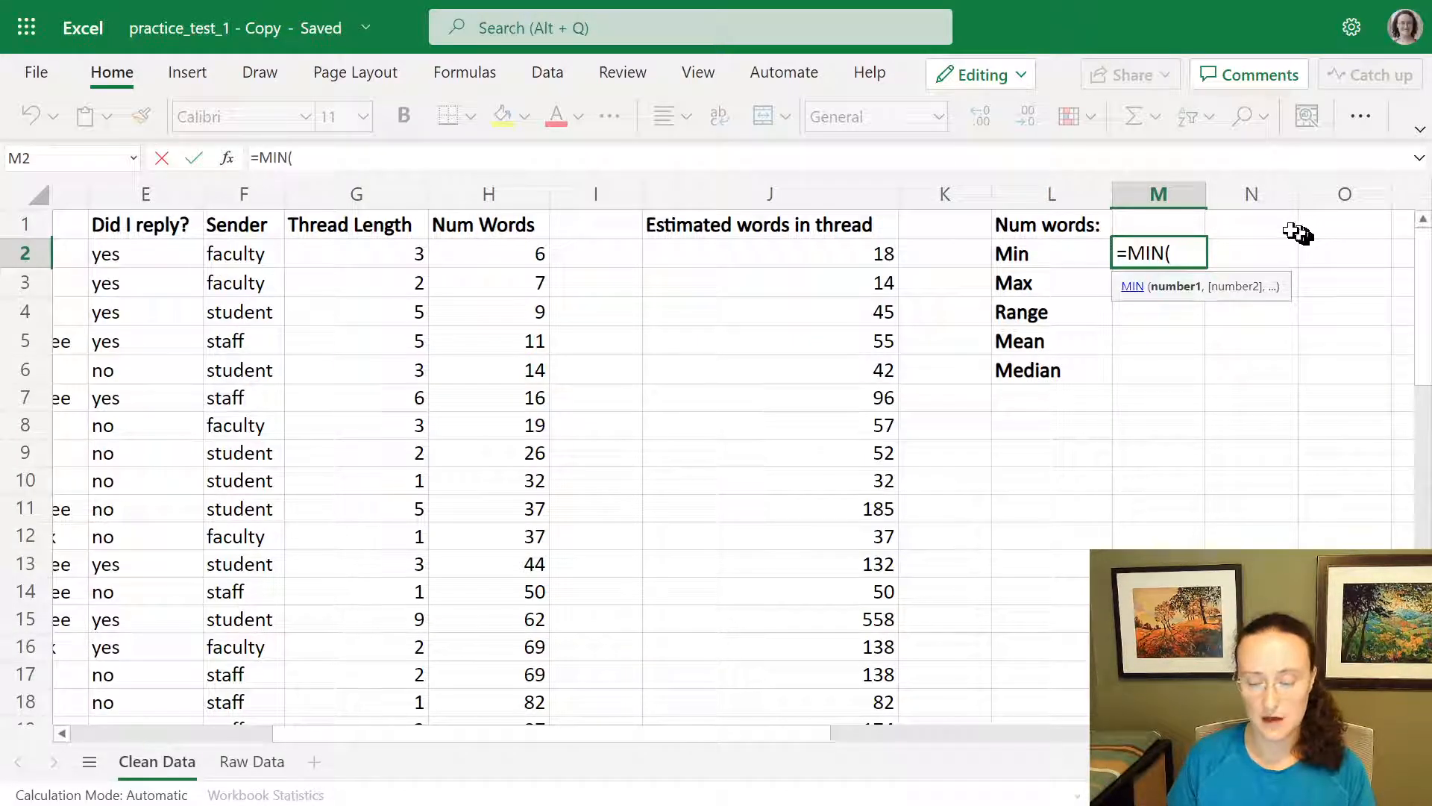
key("BackSpace")
key("BackSpace")
key("BackSpace")
key("BackSpace")
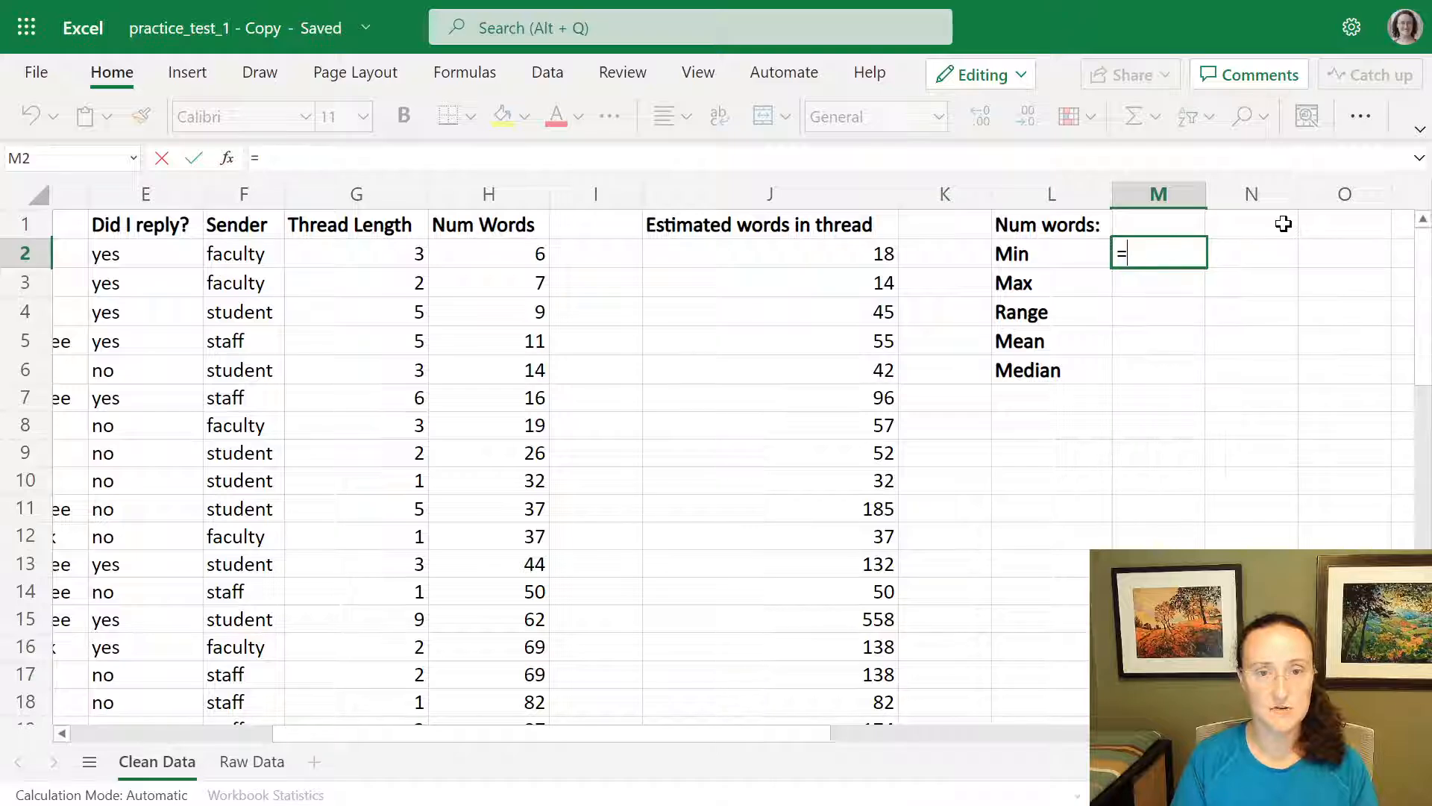
Complete the formula in M2 as =MIN(H2:H26) to find the smallest Num Words value.
type("min(")
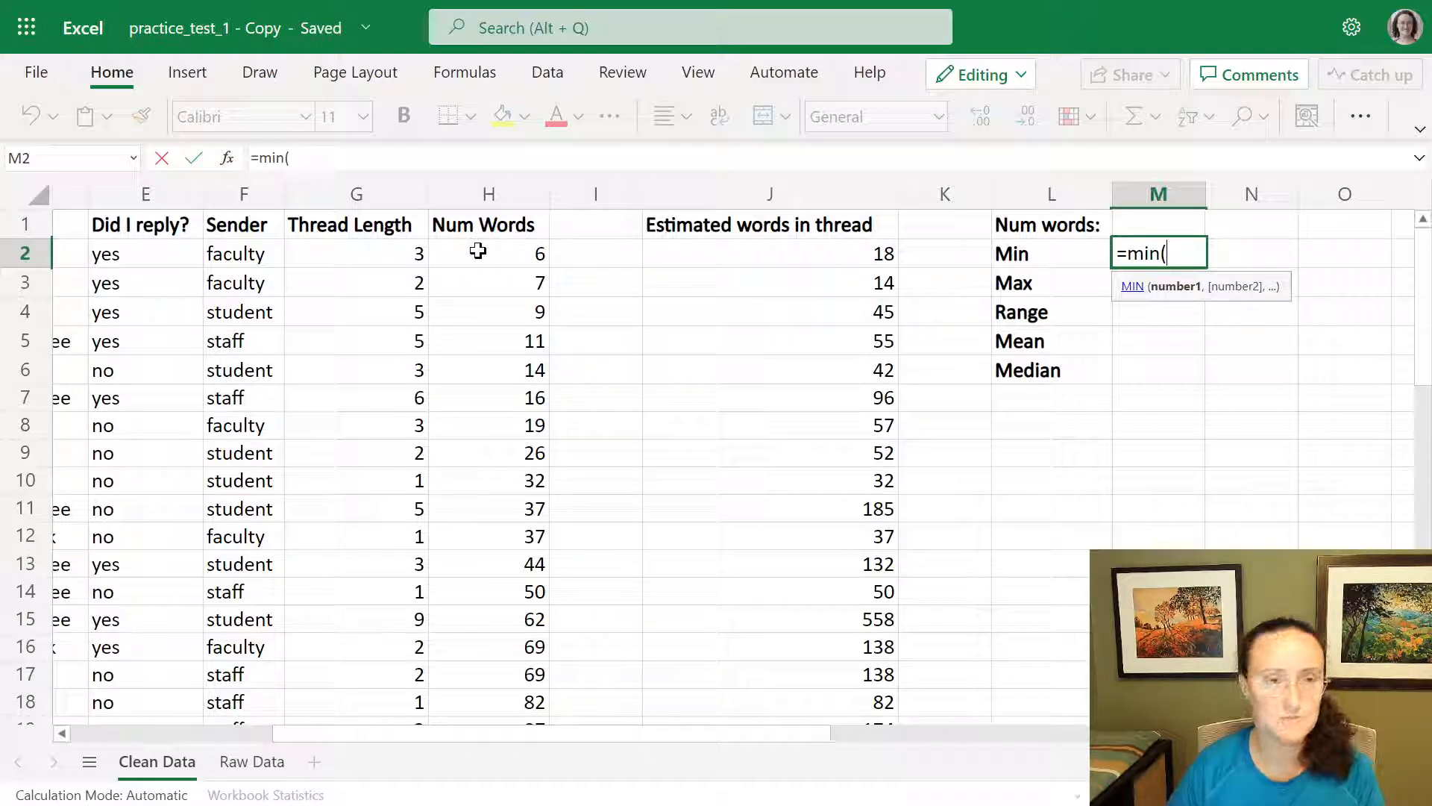
left_click(484, 211)
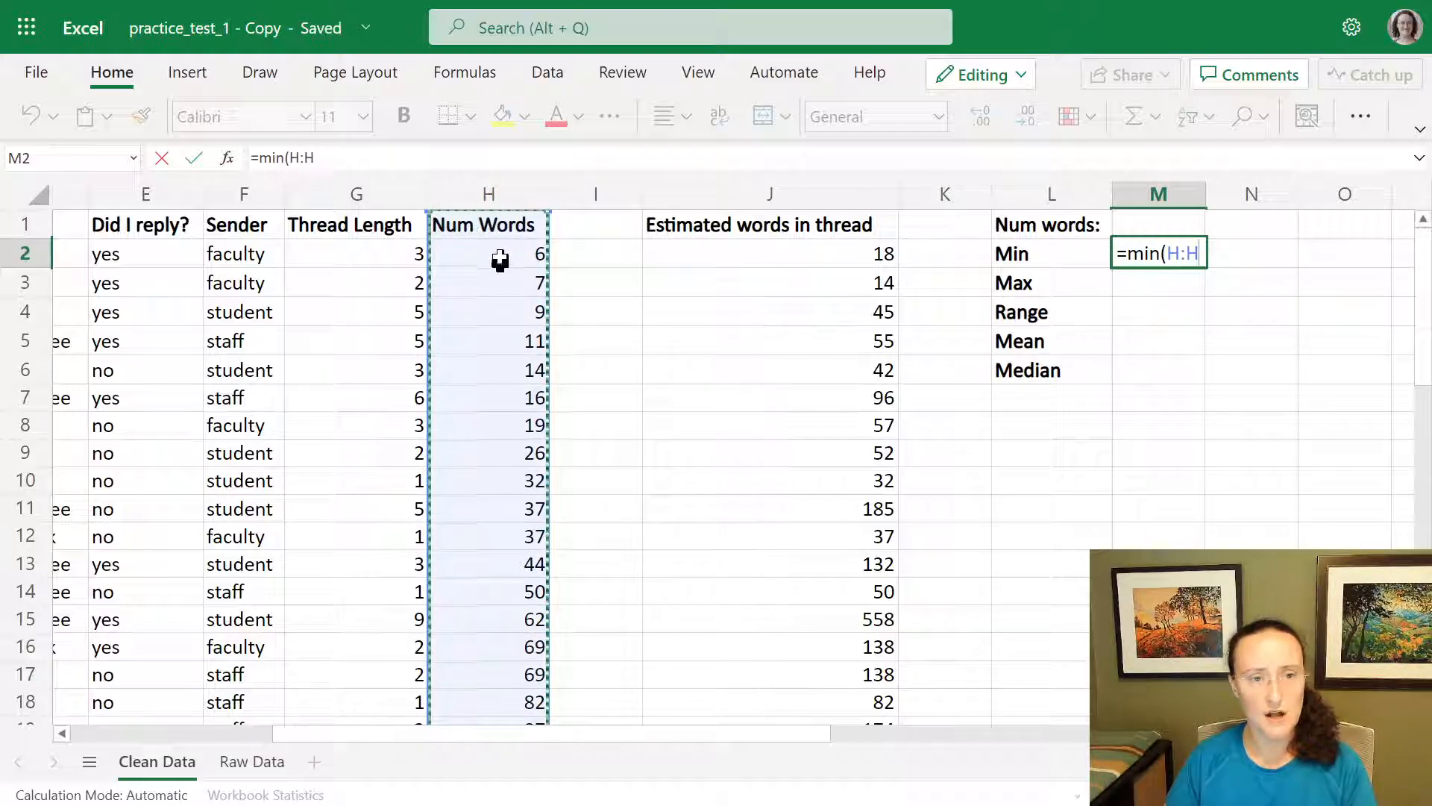
left_click_drag(494, 258, 534, 495)
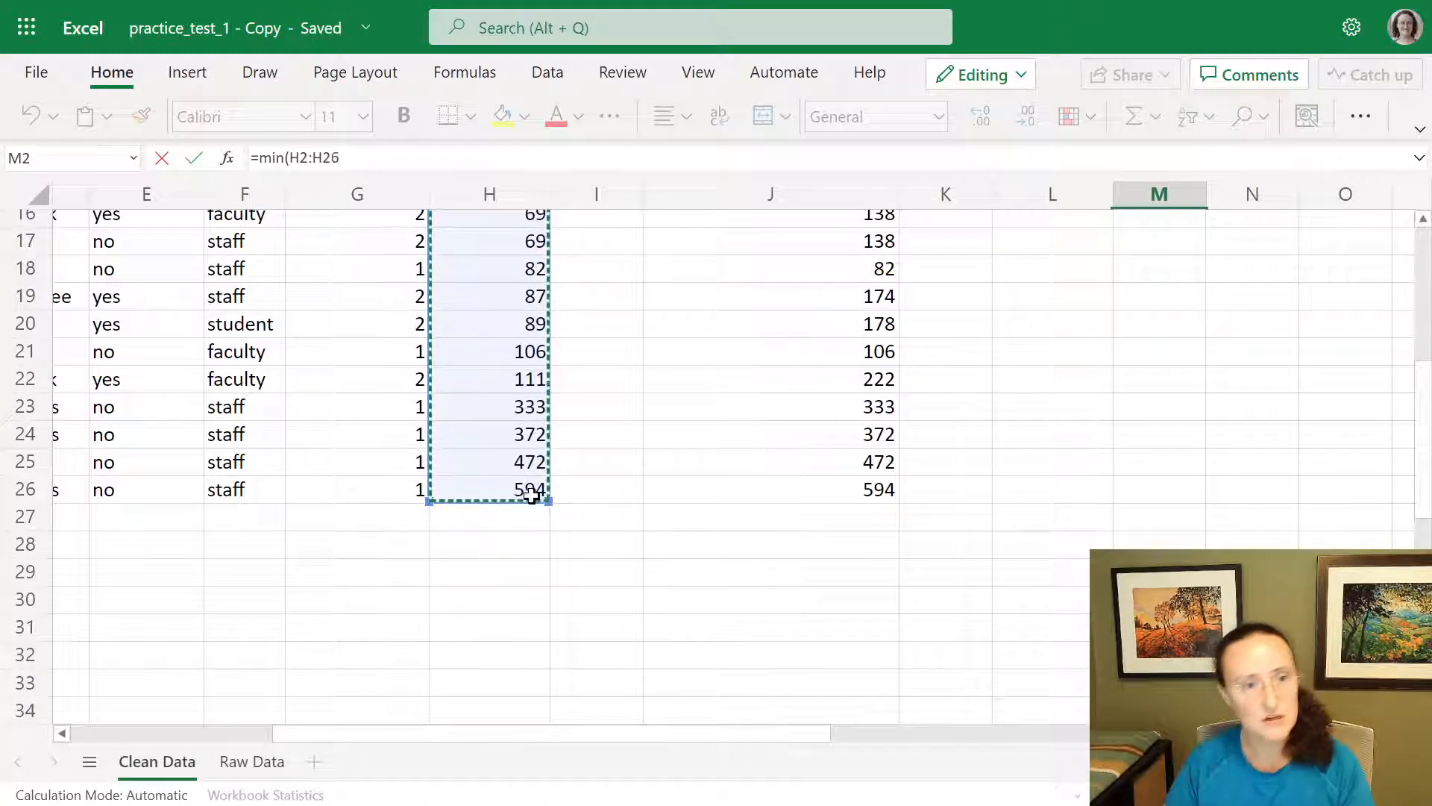
scroll(924, 431, "up", 3)
scroll(924, 431, "up", 3)
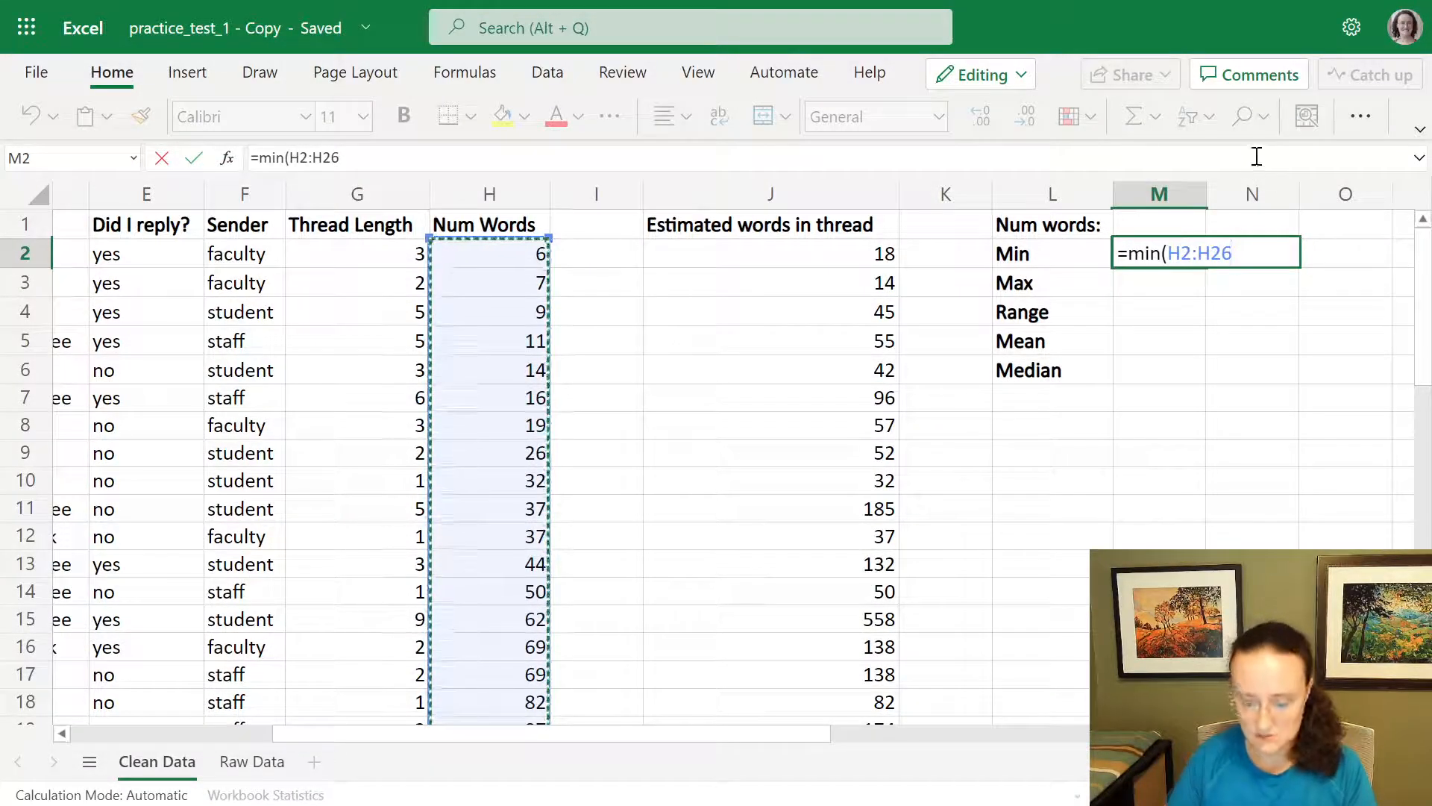
type(")")
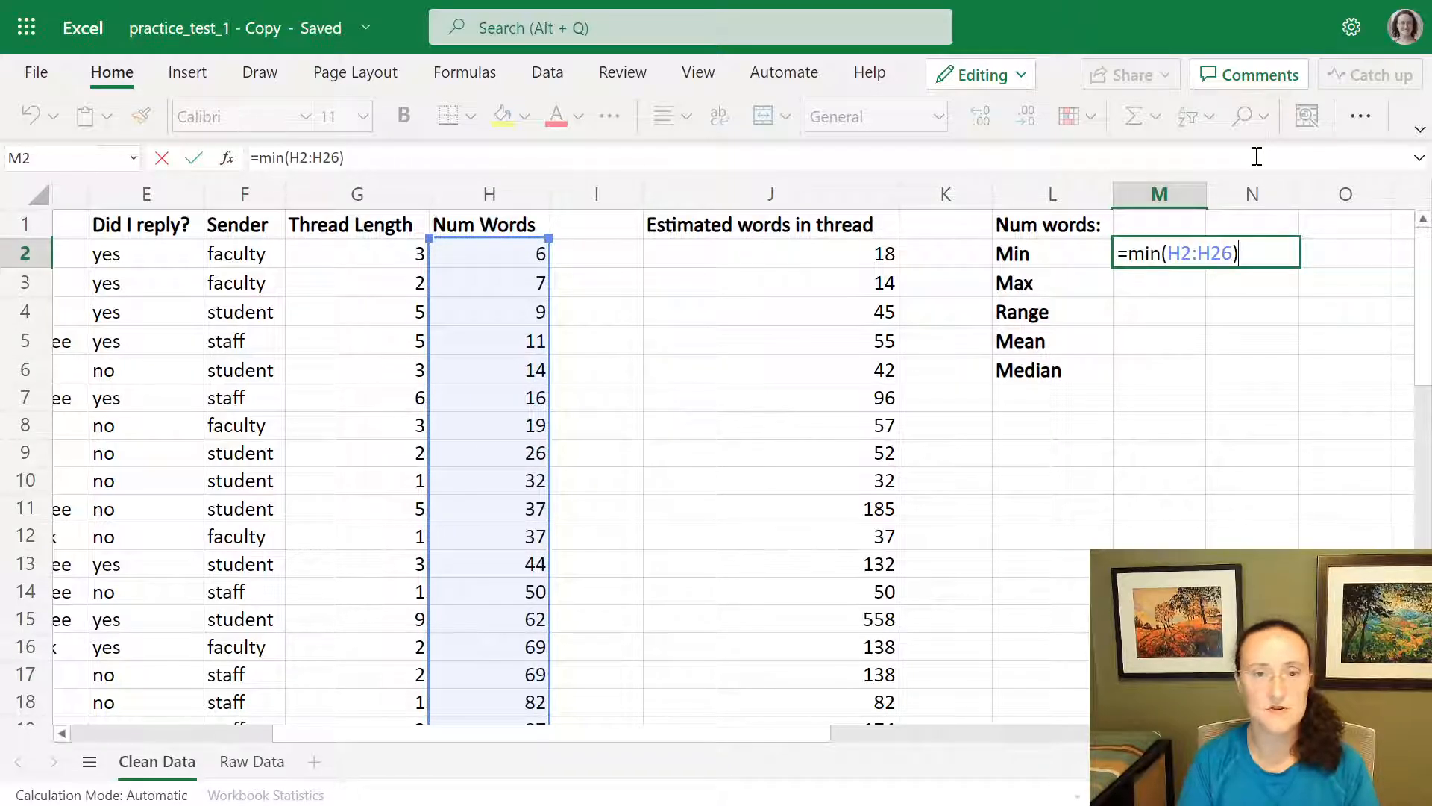
key("Return")
key("Up")
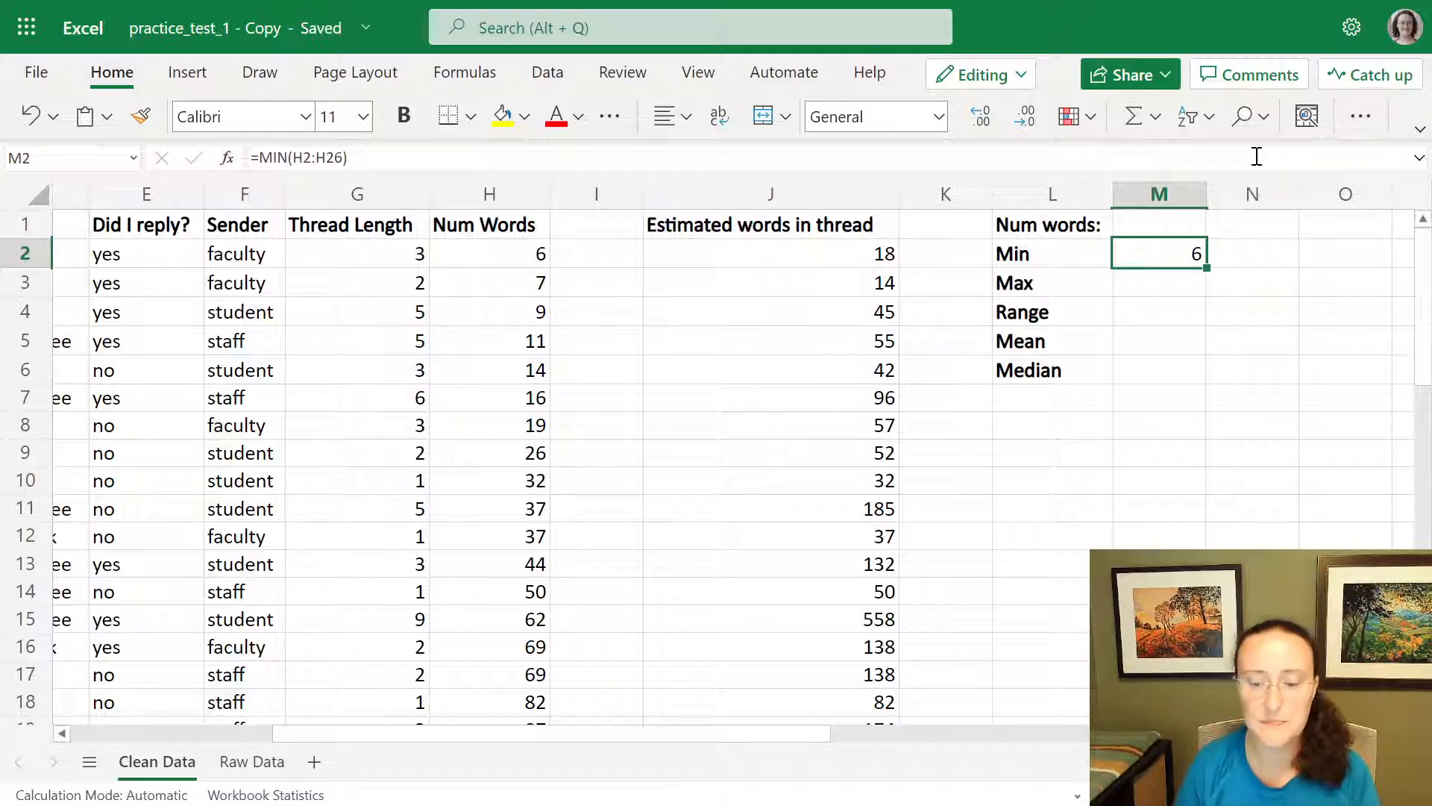
Enter =MAX(H2:H26) in M3 to find the largest Num Words value.
key("Down")
type("=")
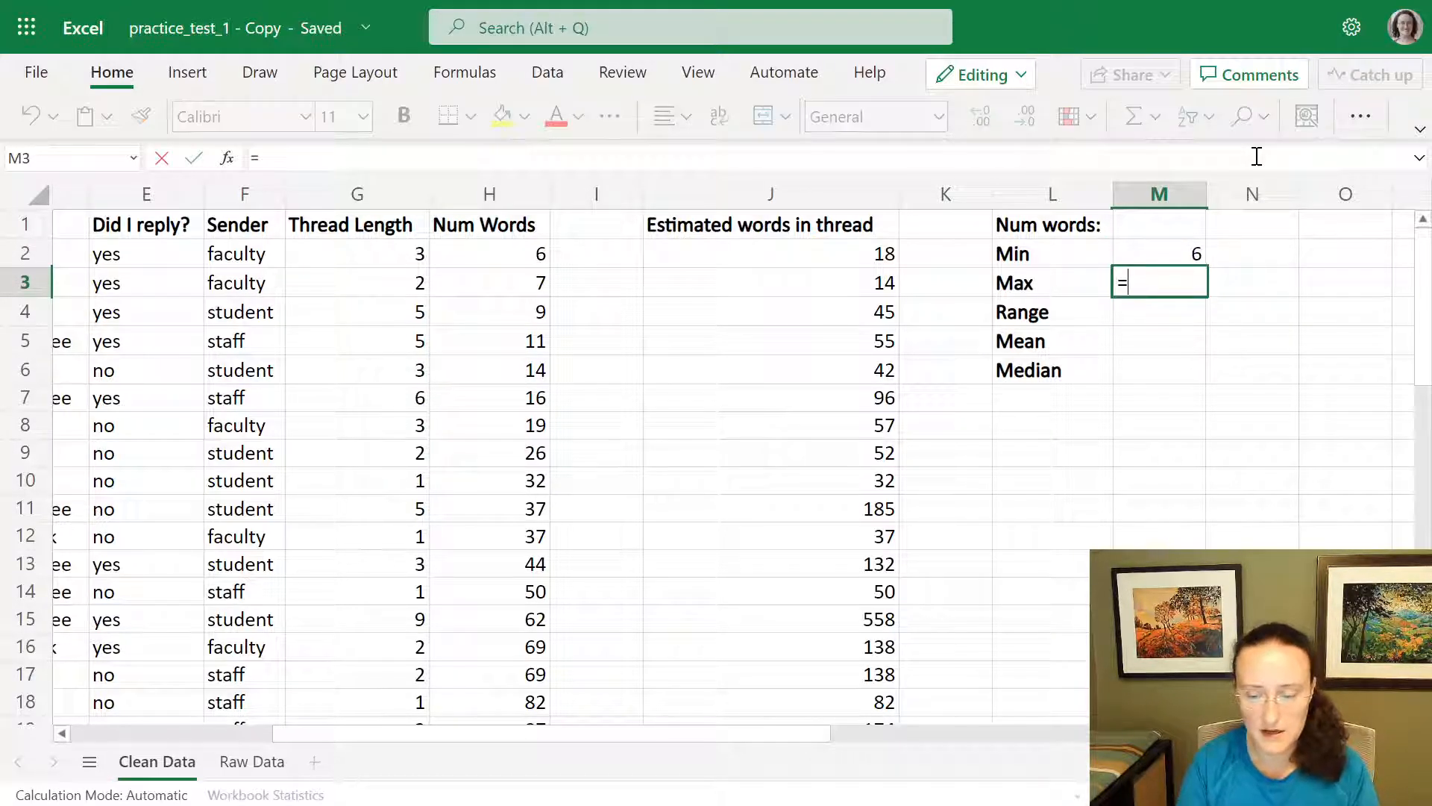
type("max(")
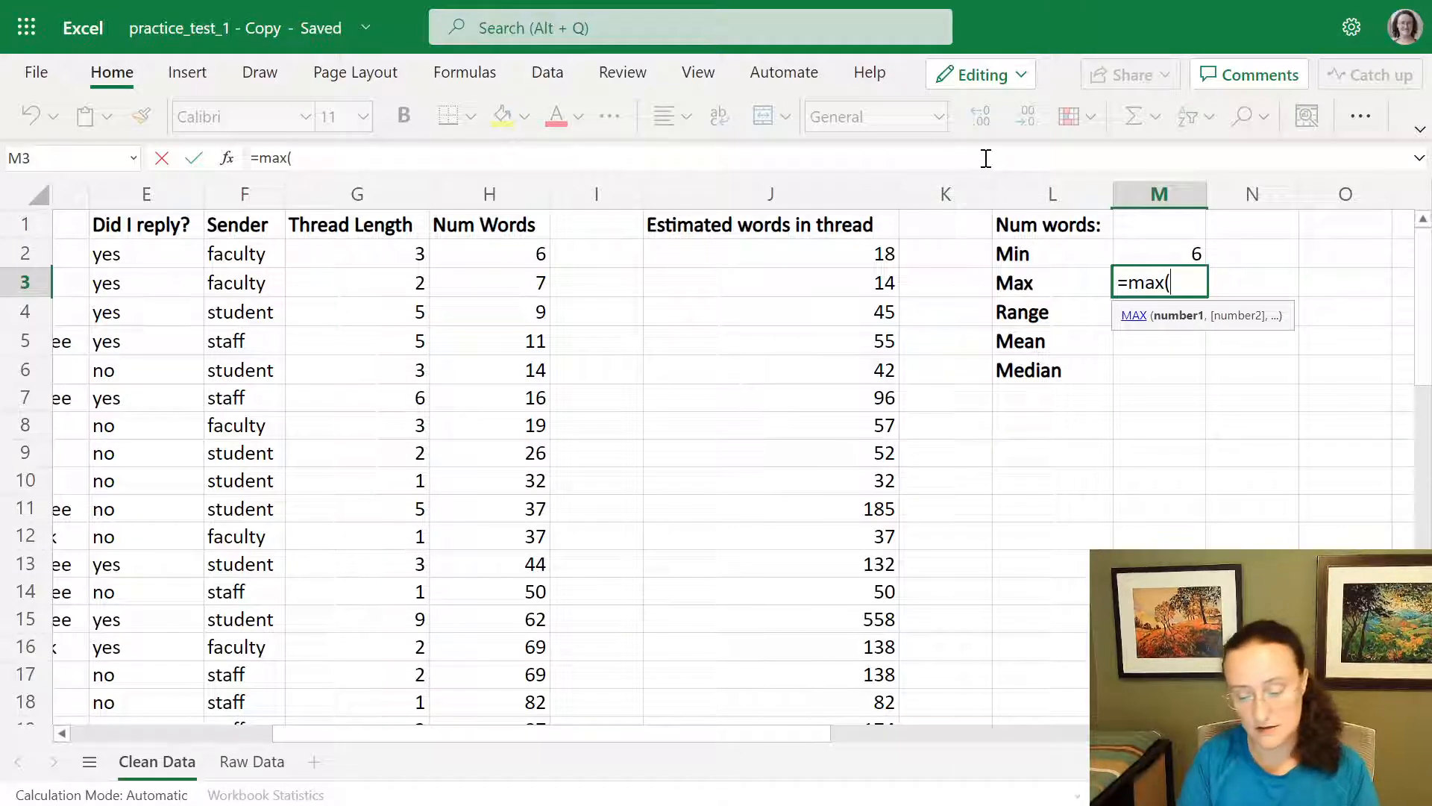
type("h")
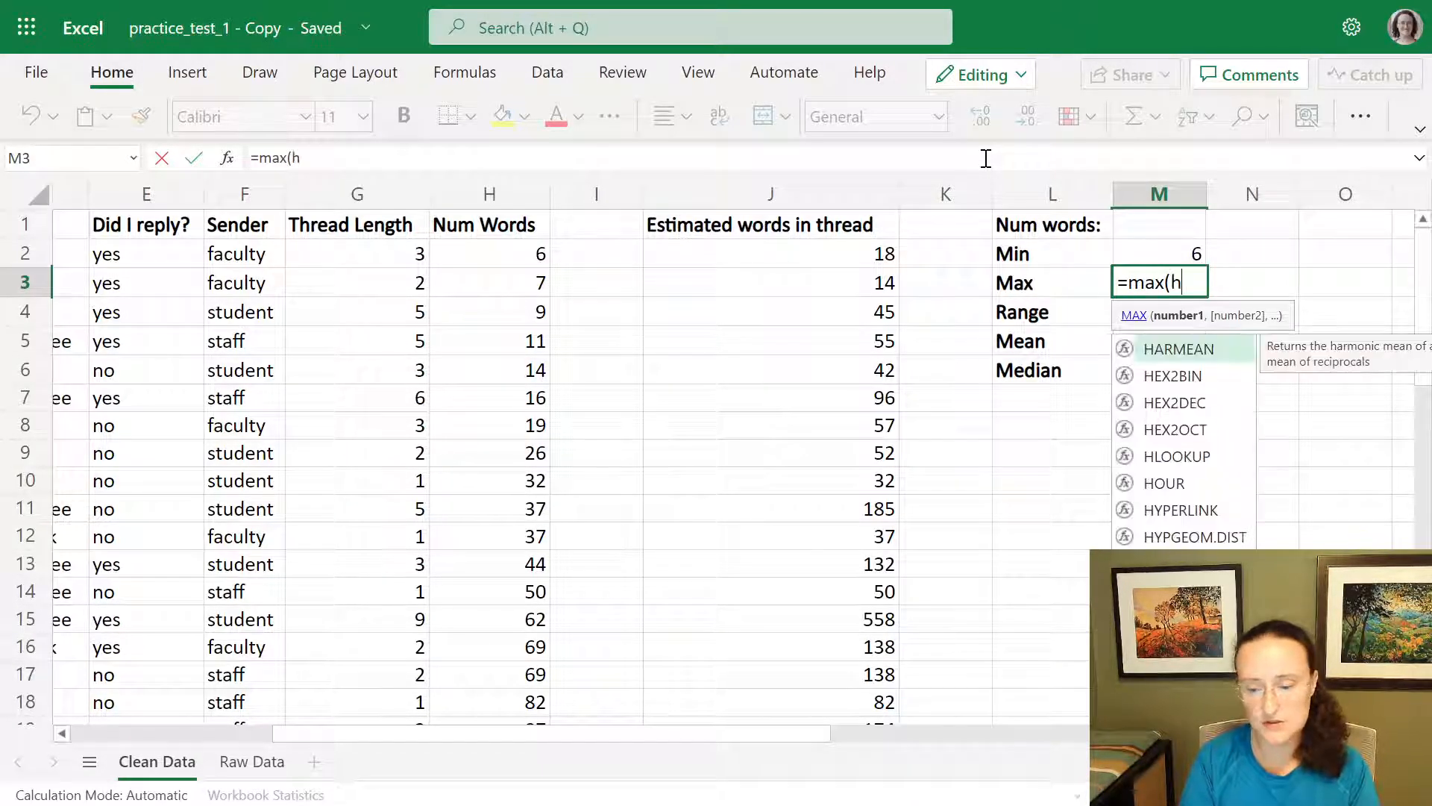
type("2:h")
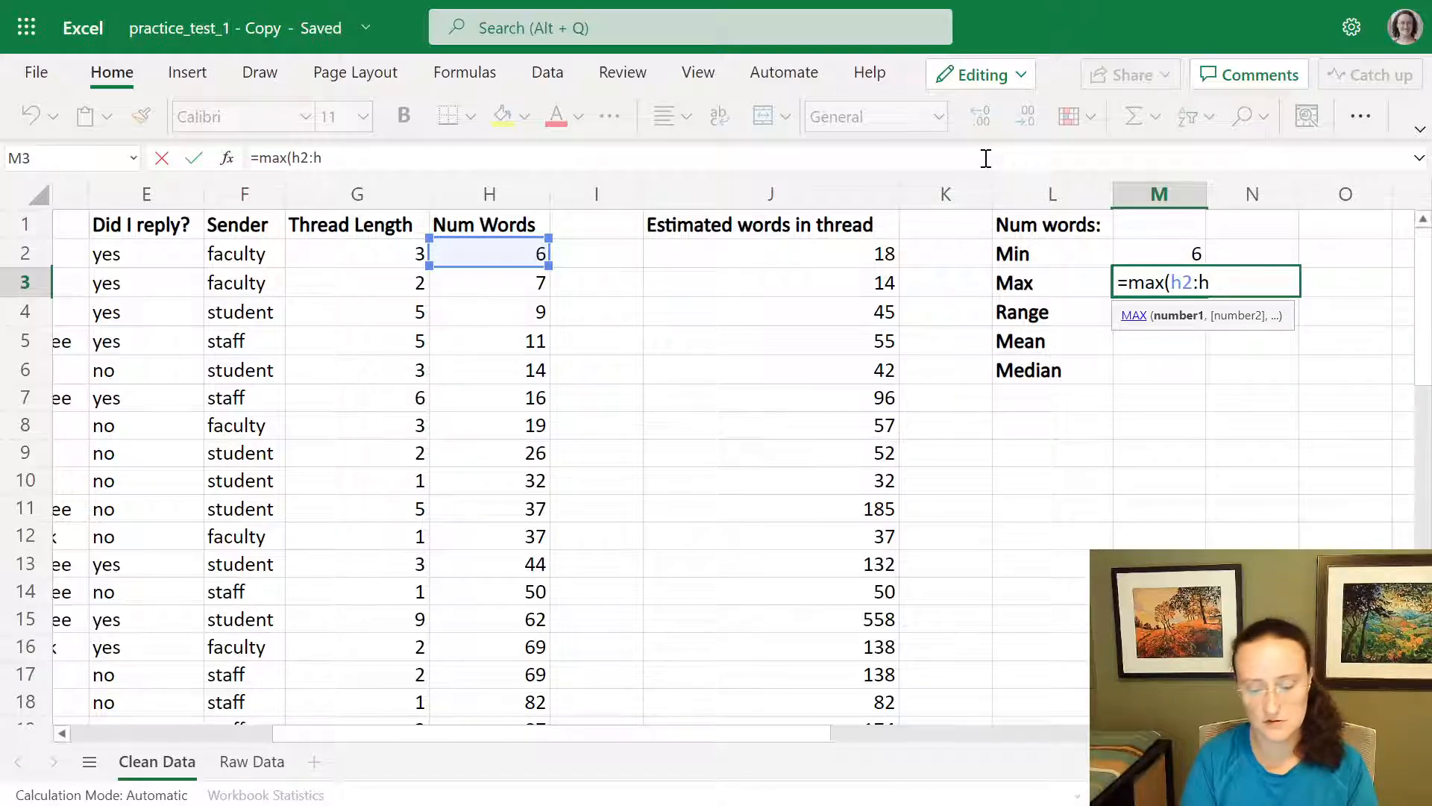
type("26)")
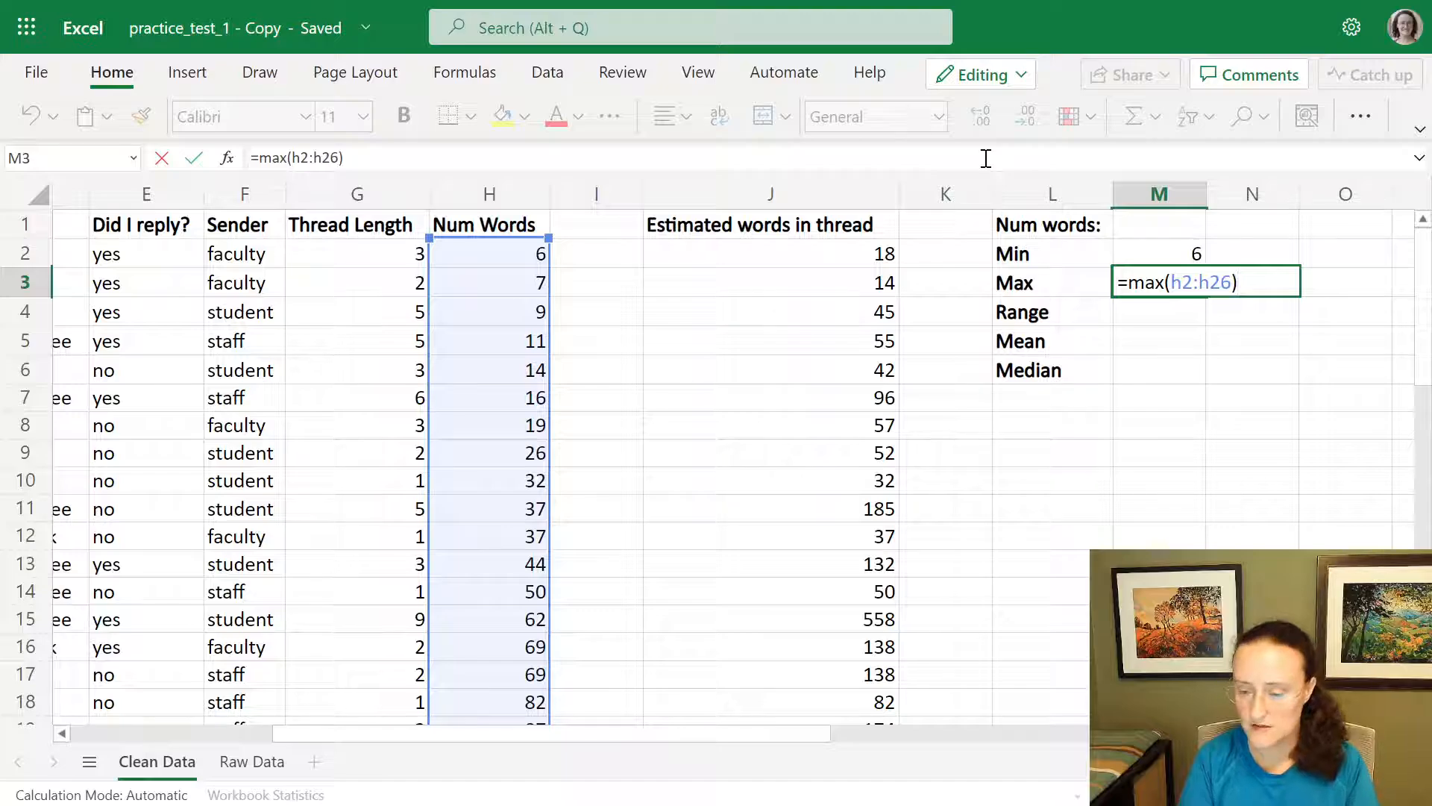
key("Return")
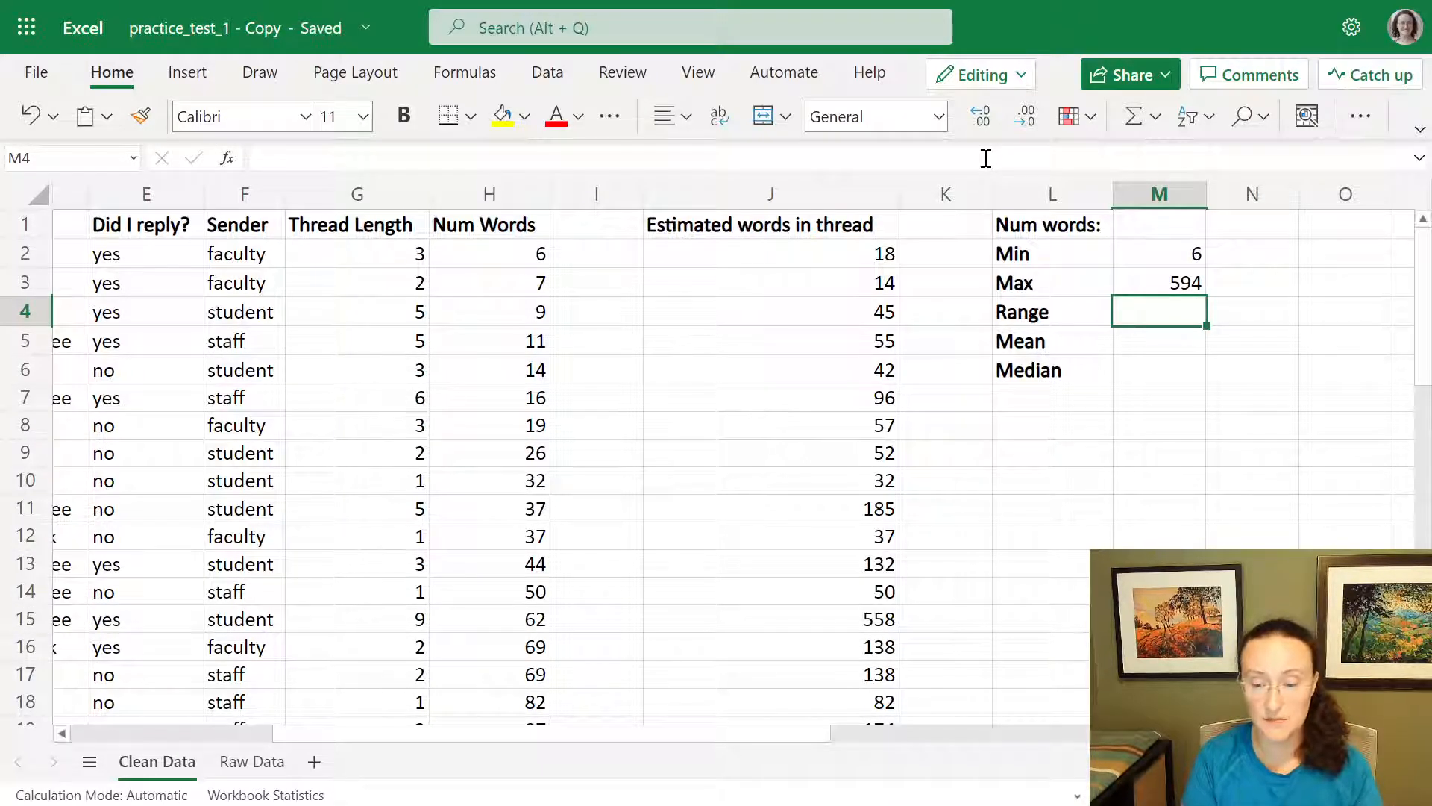
Calculate the range in M4 by subtracting the minimum from the maximum with =M3-M2.
type("=")
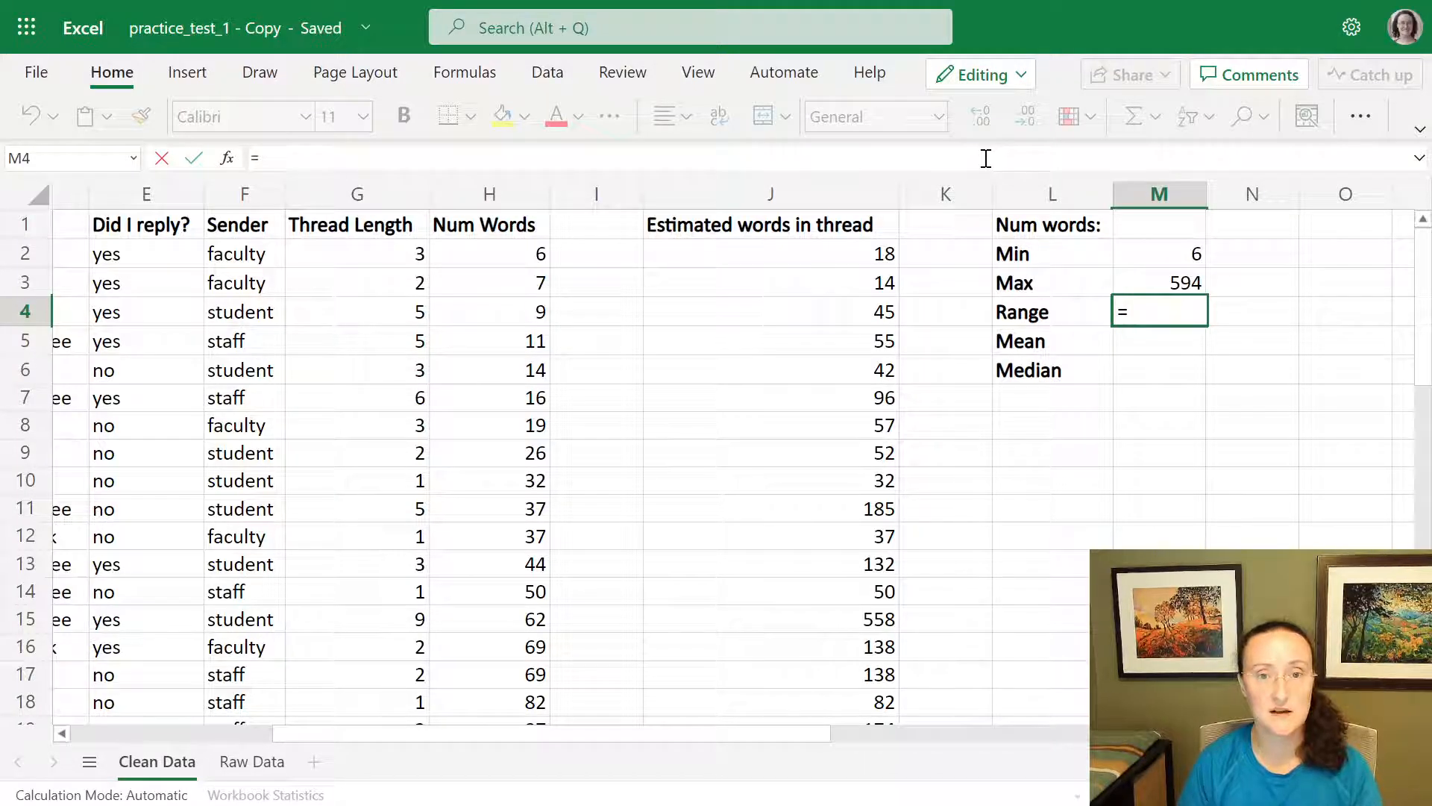
key("Up")
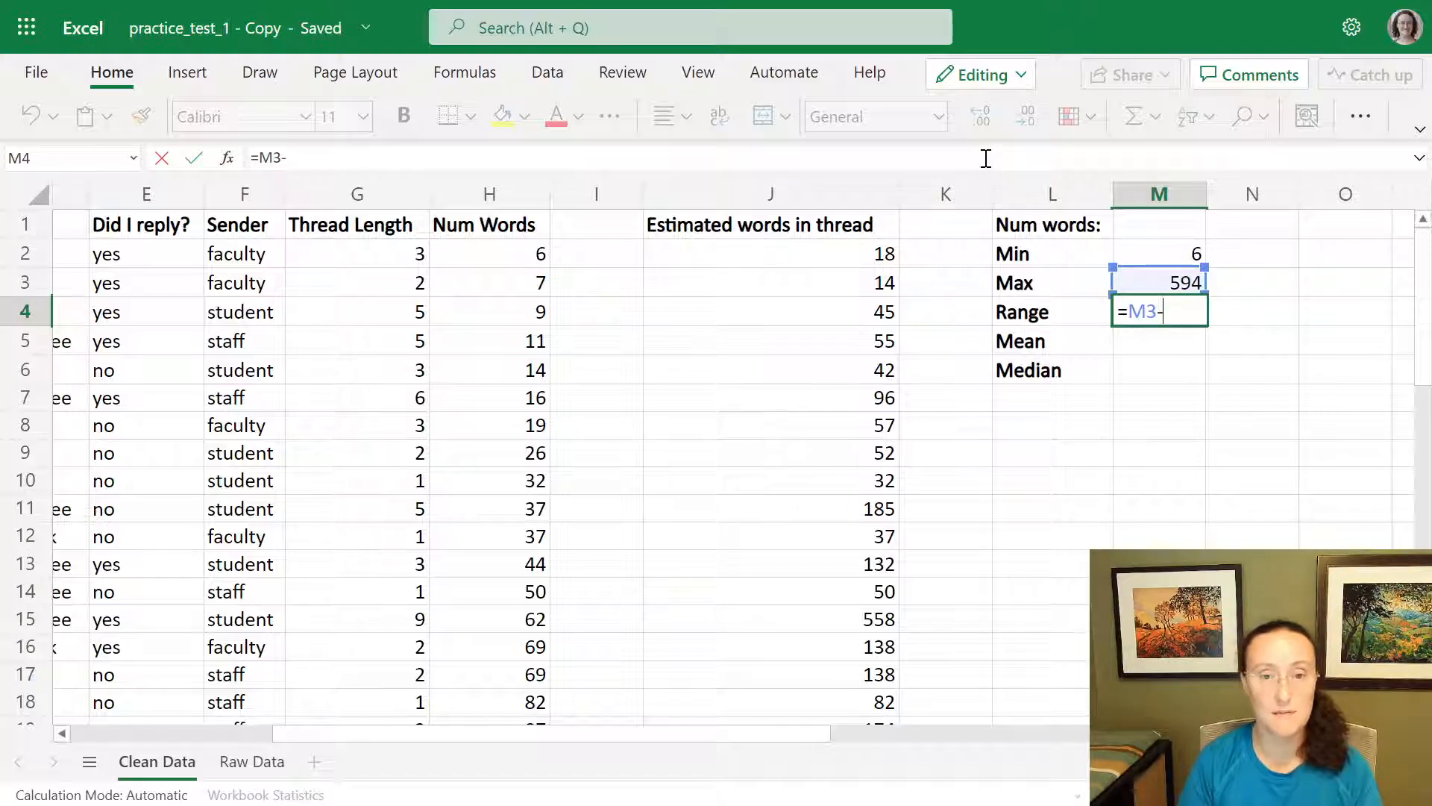
type("-")
key("Up")
key("Up")
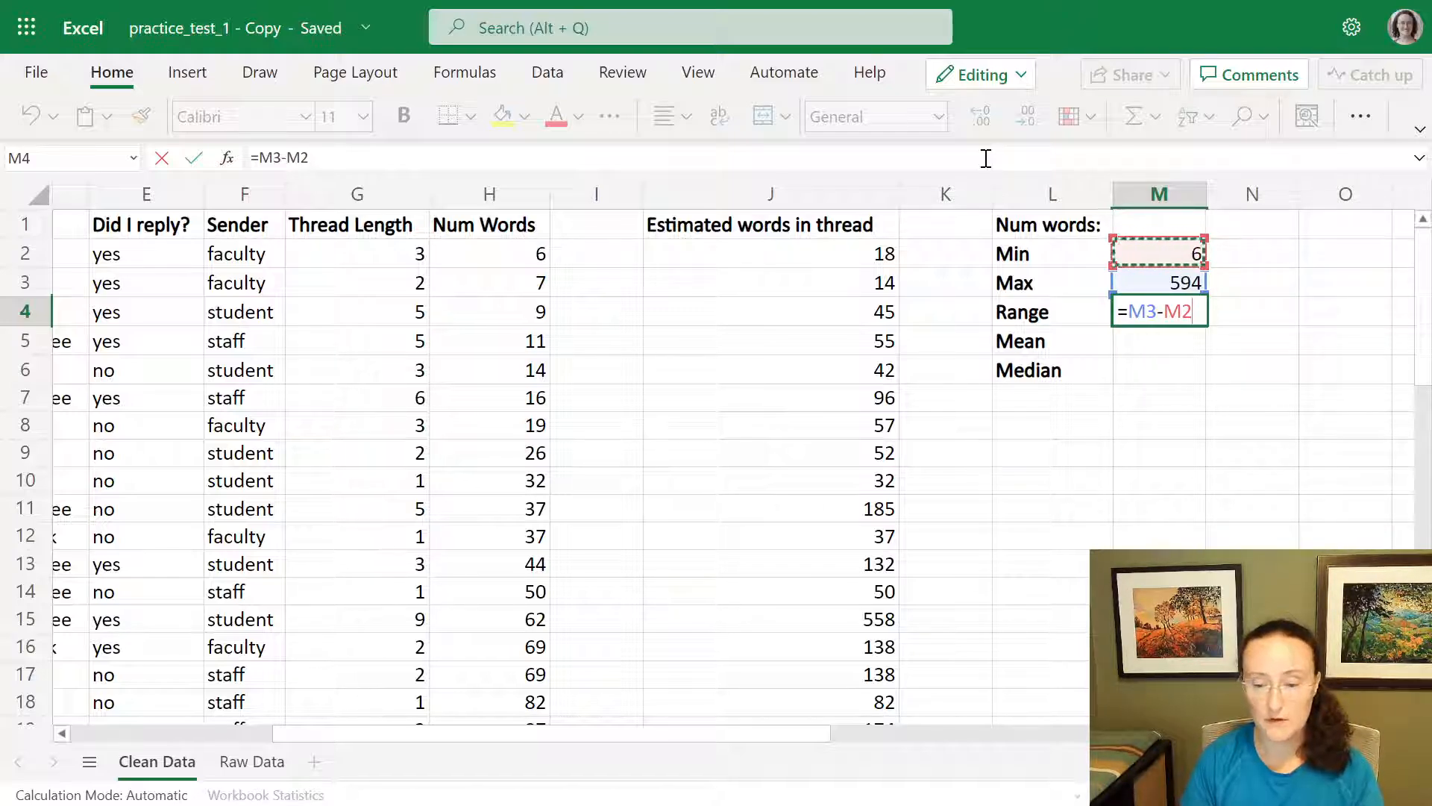
key("Return")
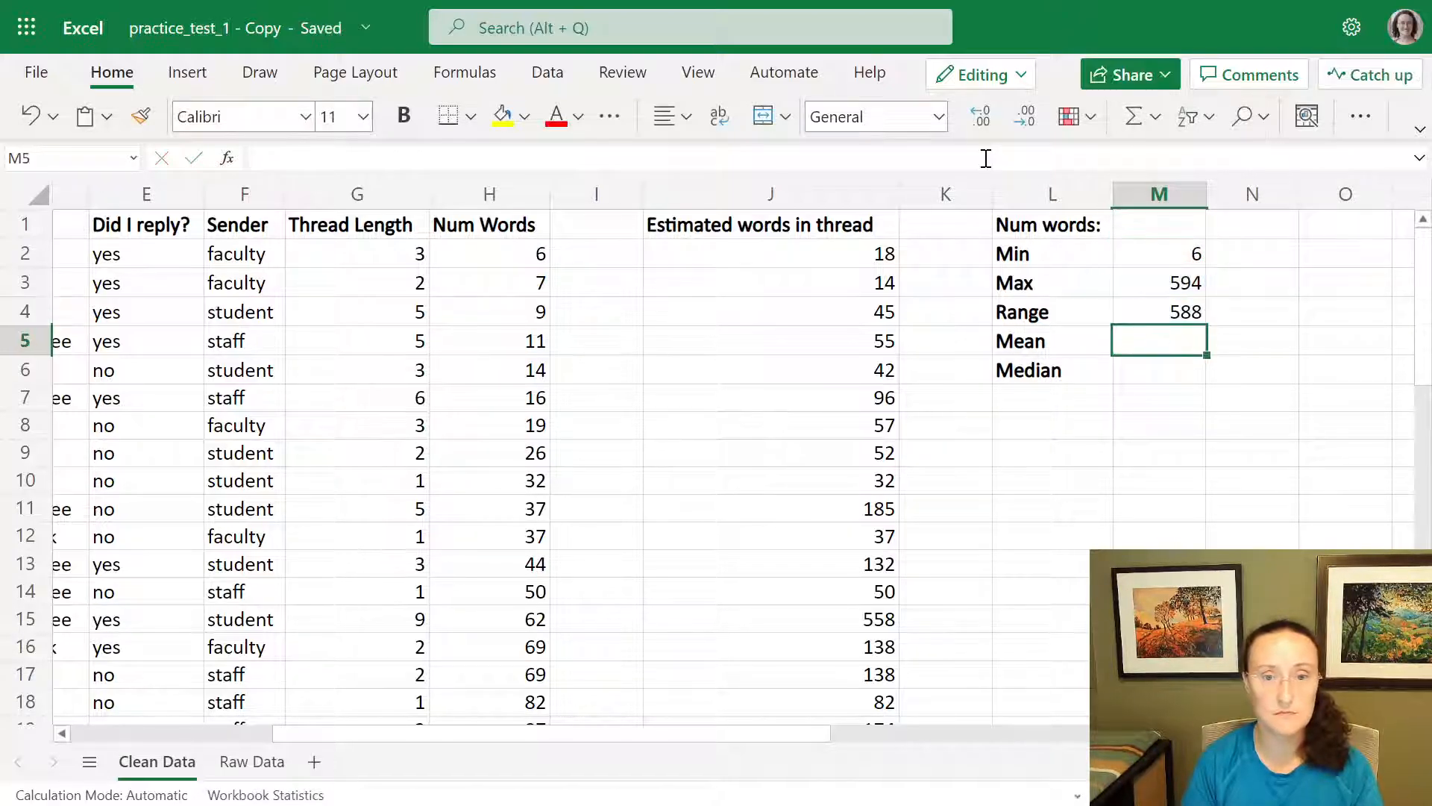
key("Up")
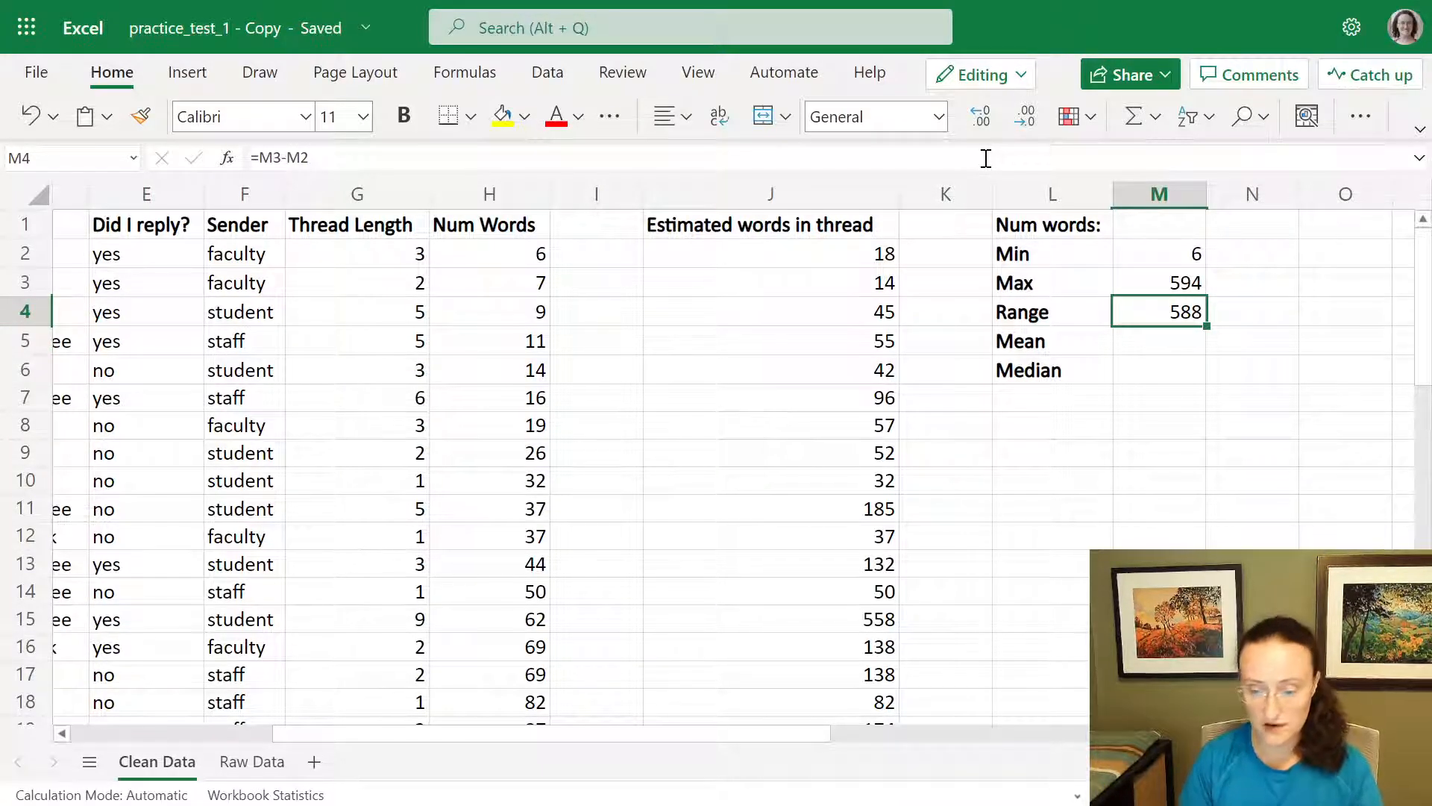
Start an AVERAGE formula in M5 for the mean, with H2 as the first cell of its range.
key("Down")
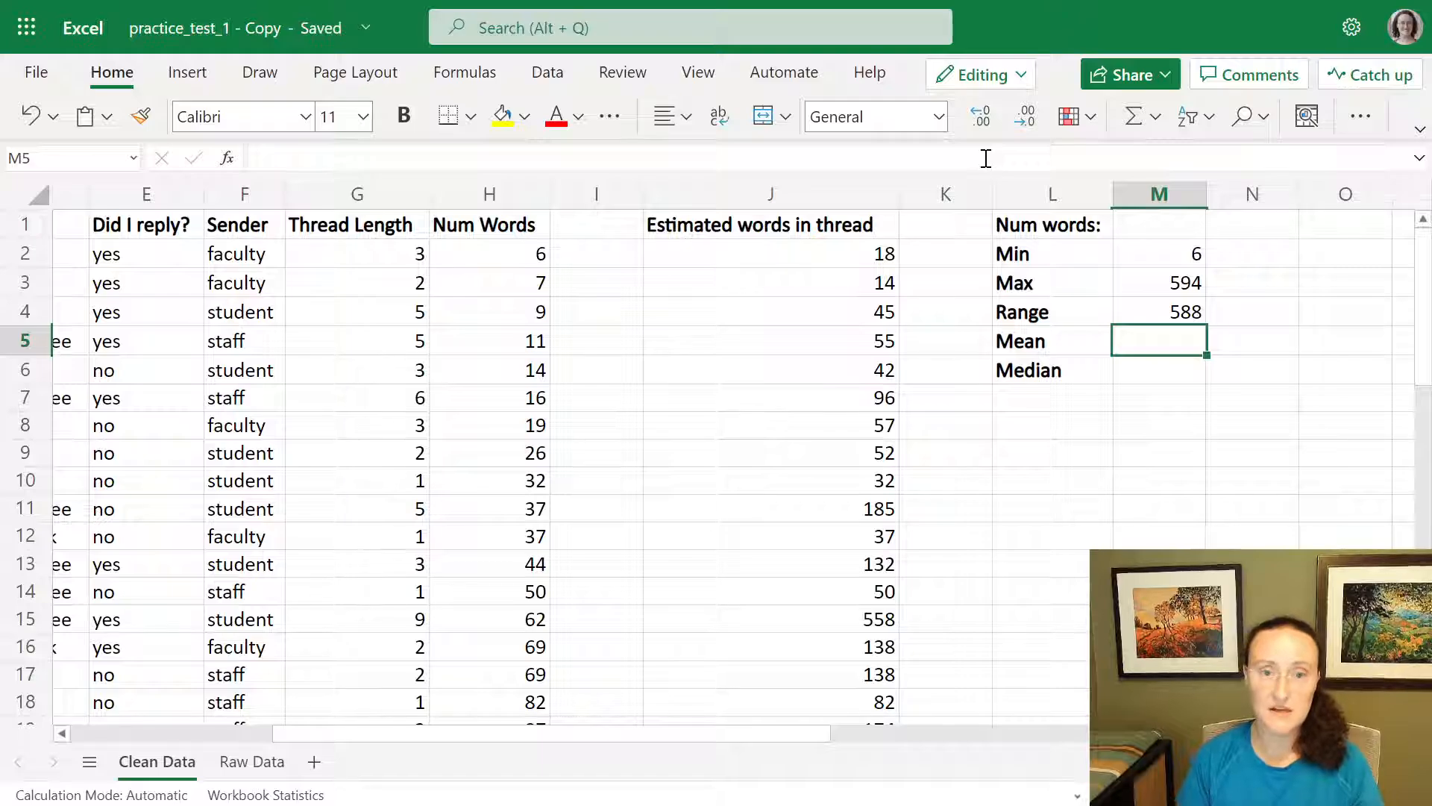
type("=")
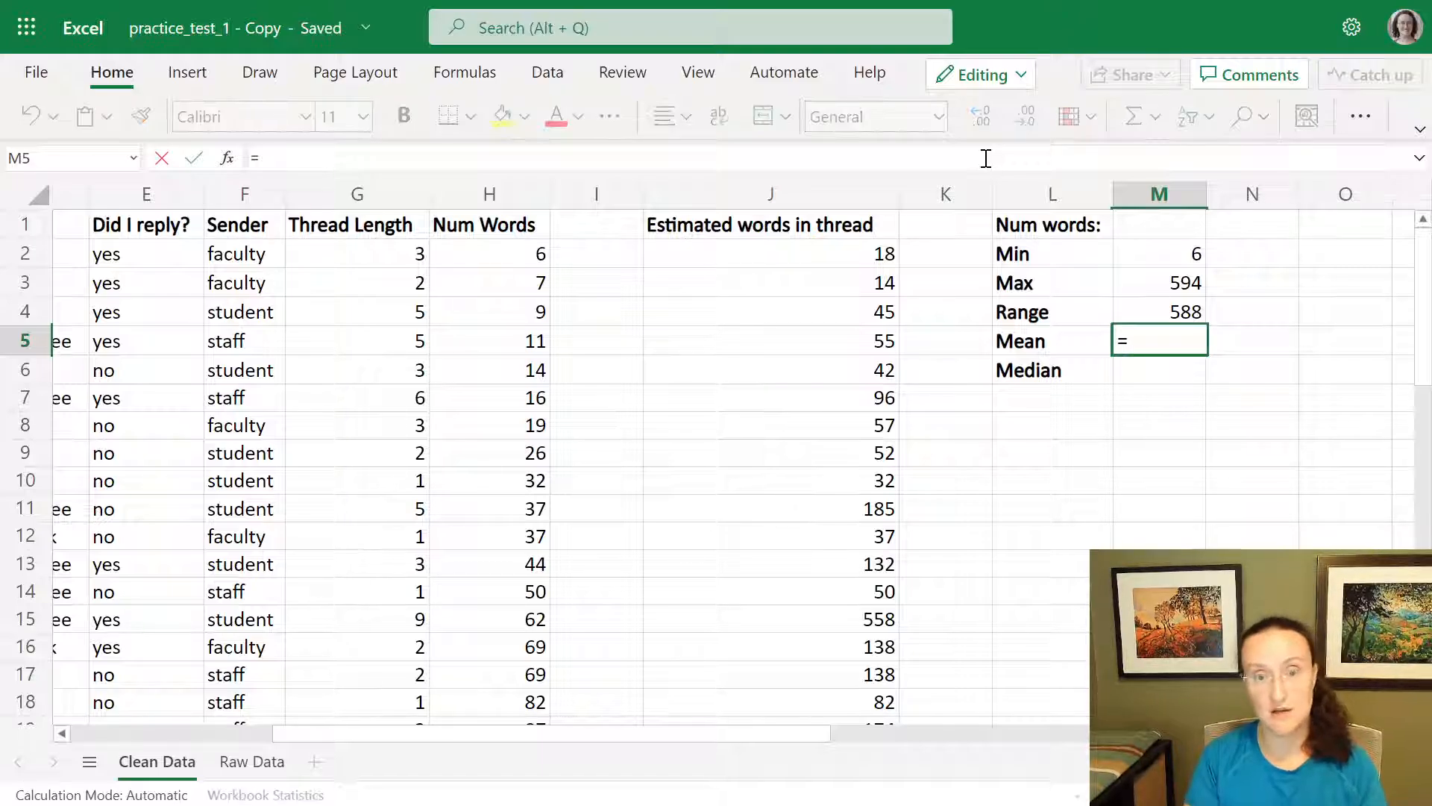
type("aver")
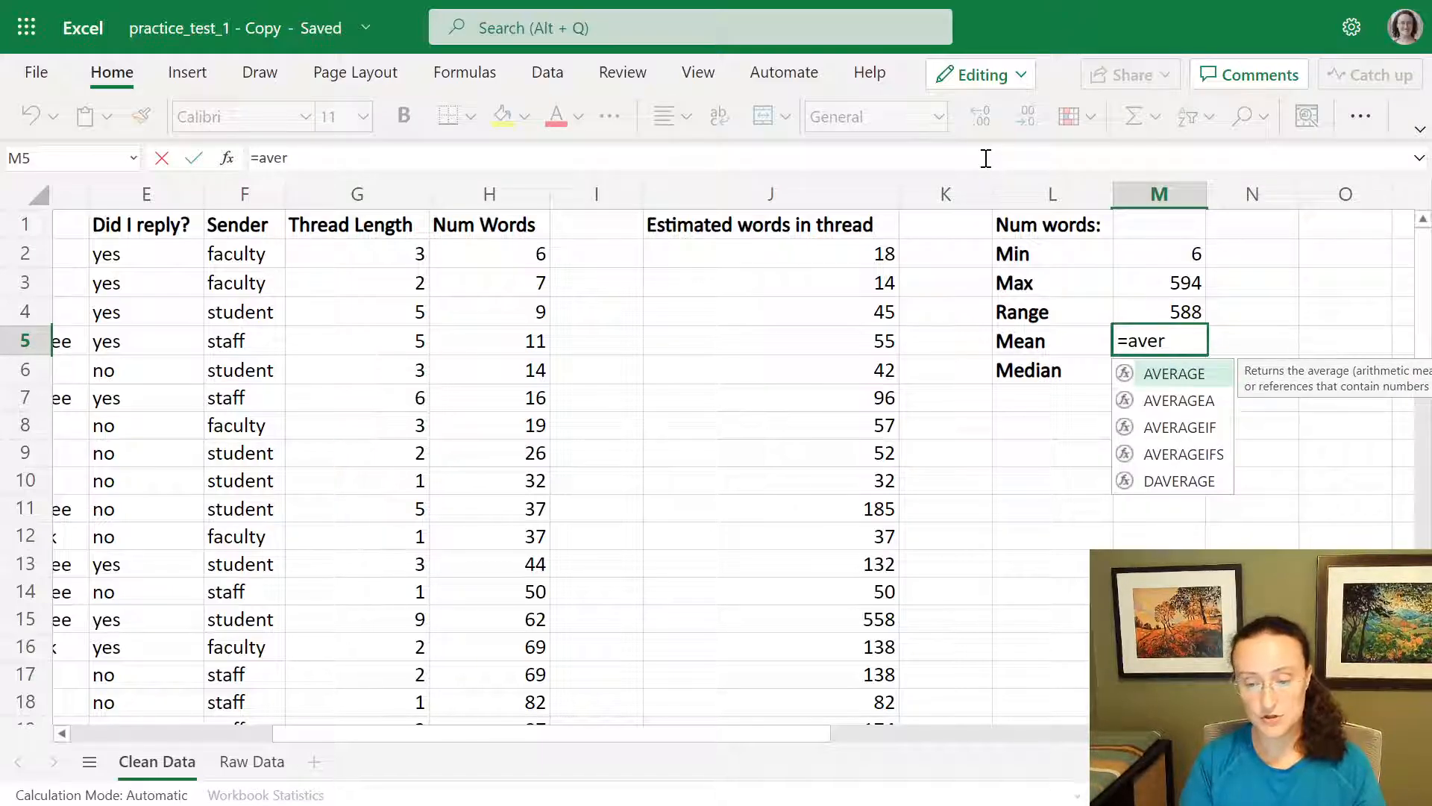
key("Tab")
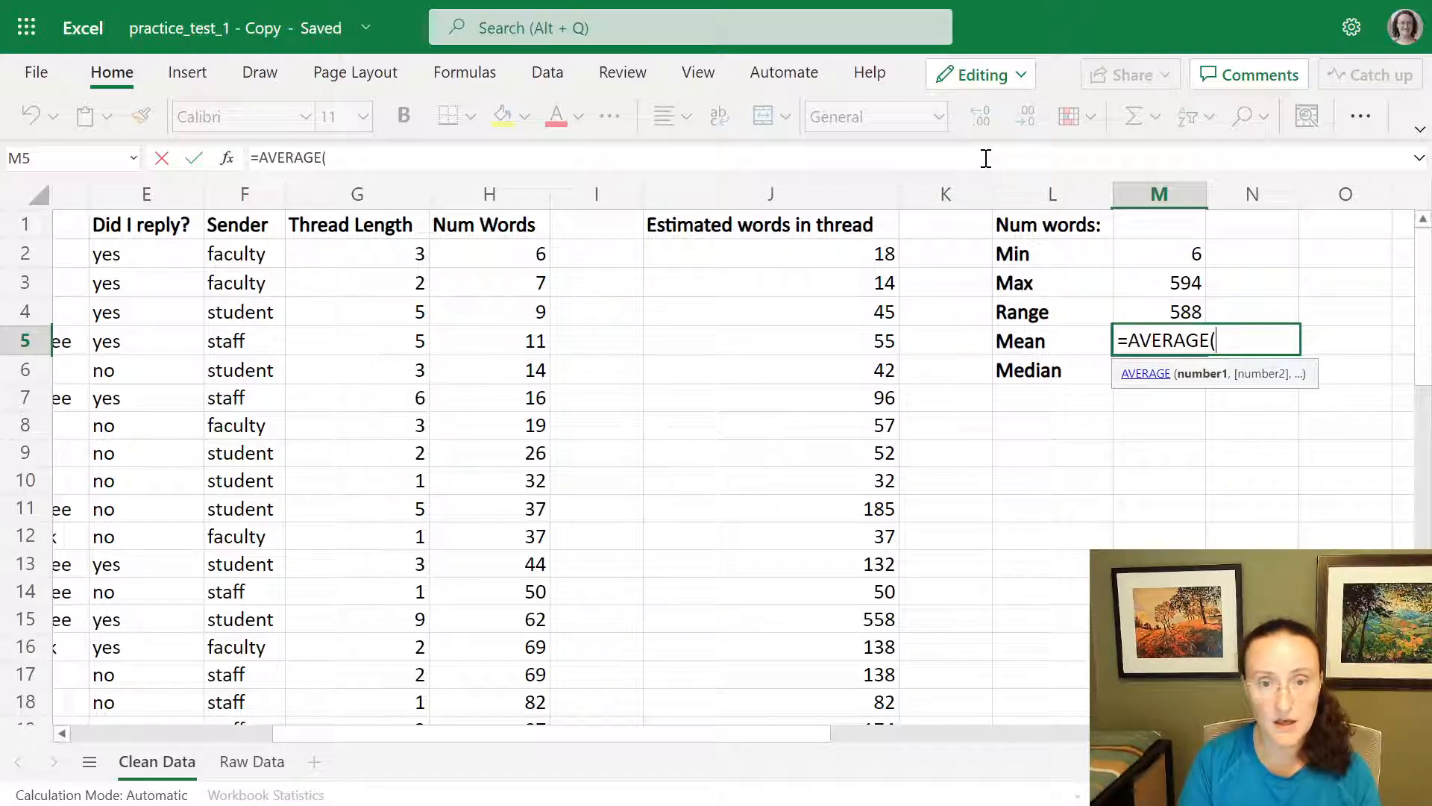
key("Left")
key("Left")
key("Left")
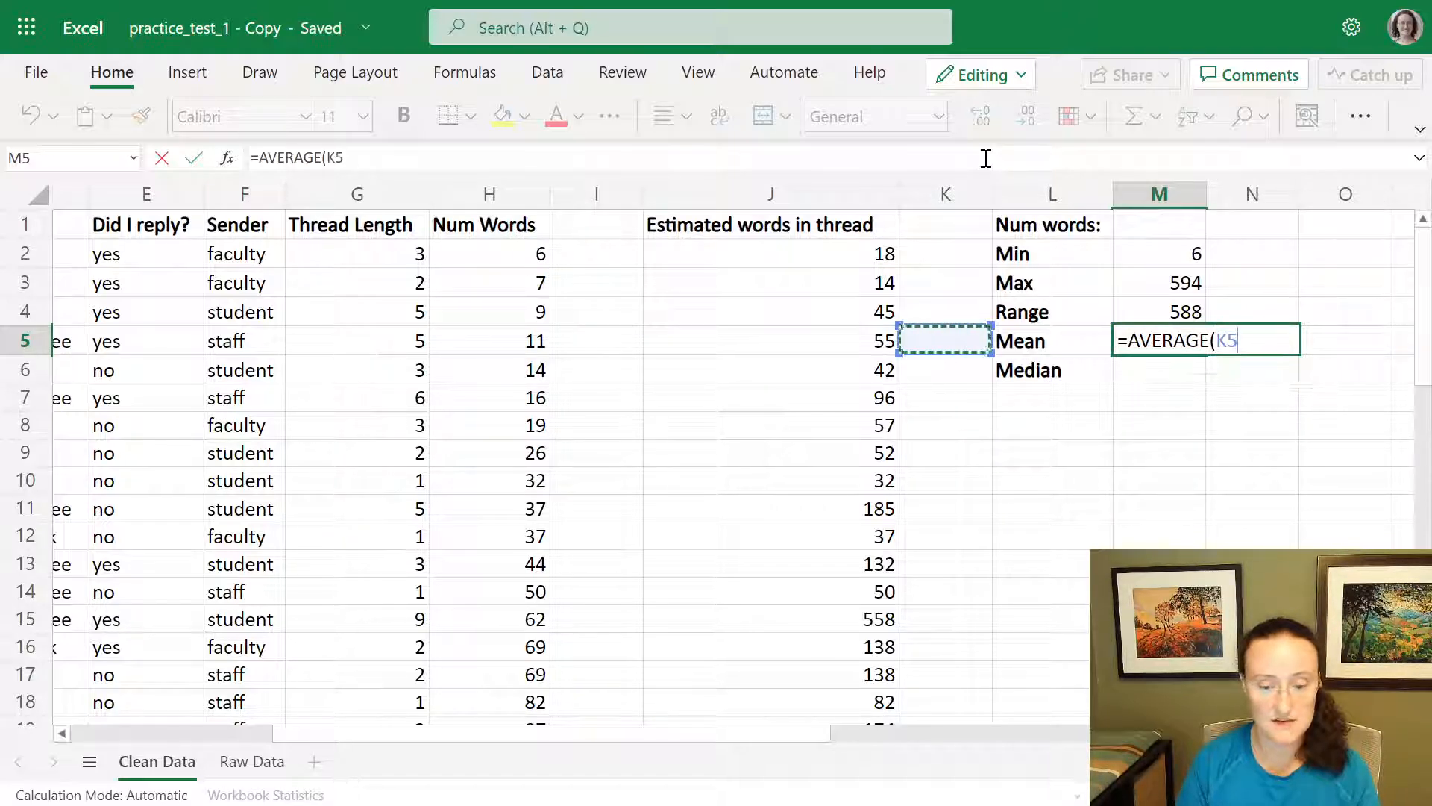
key("Right")
key("Right")
key("Right")
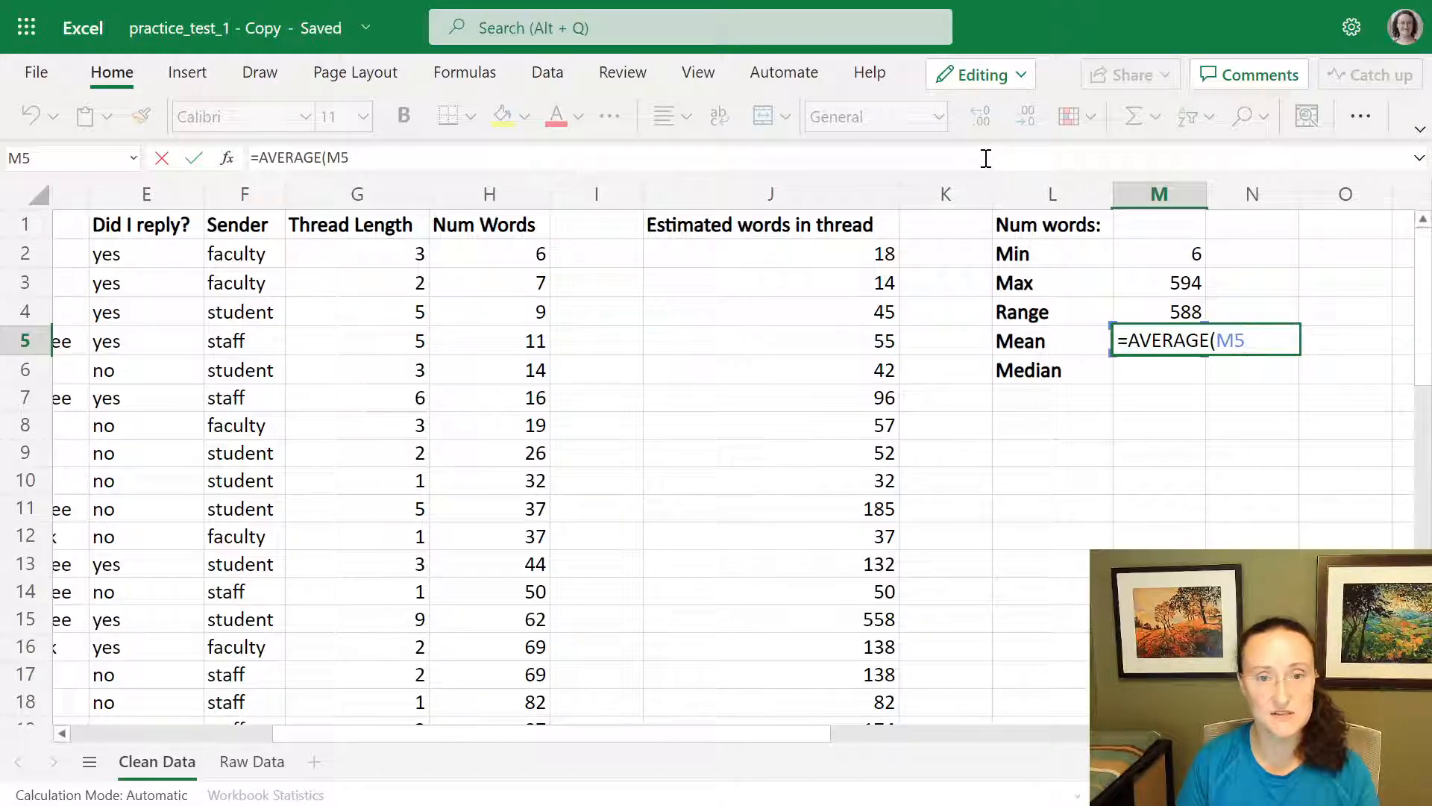
key("Left")
key("Left")
key("Left")
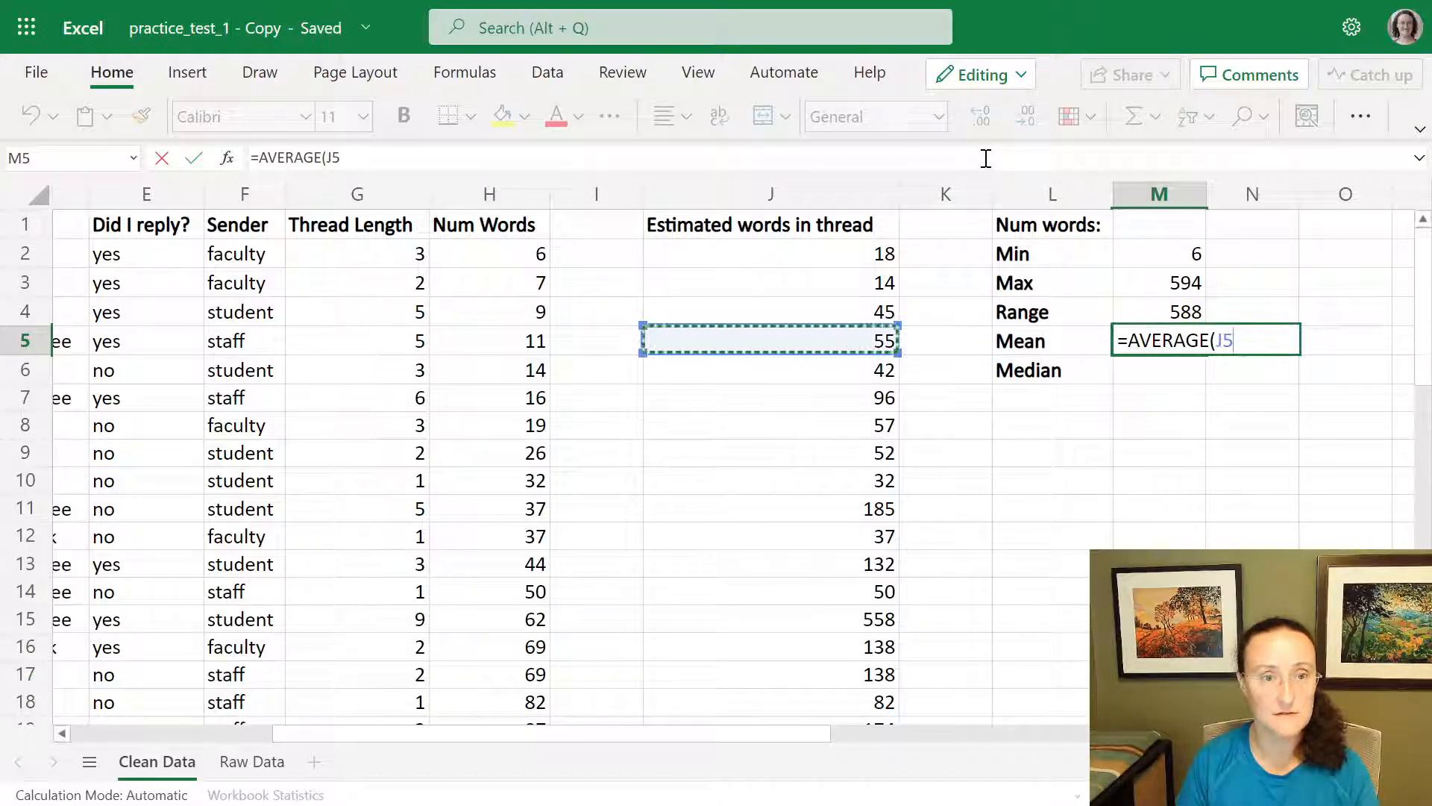
key("Left")
key("Left")
key("Up")
key("Up")
key("Up")
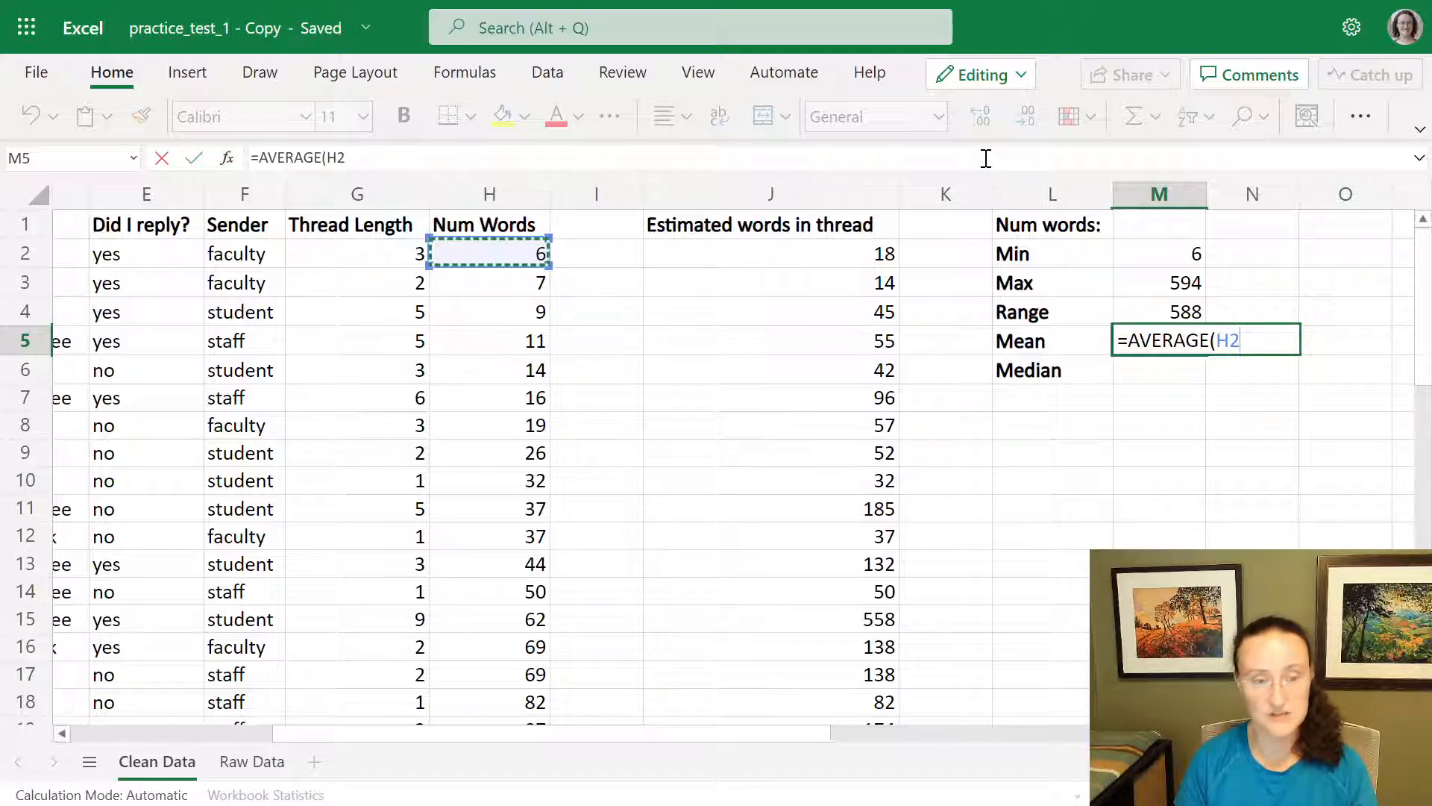
Complete the mean formula in M5 as =AVERAGE(H2:H26), covering all the Num Words values.
key("shift+Down")
key("shift+Down")
key("shift+Down")
key("shift+Down")
key("shift+Down")
key("shift+Down")
key("shift+Down")
key("shift+Down")
key("shift+Down")
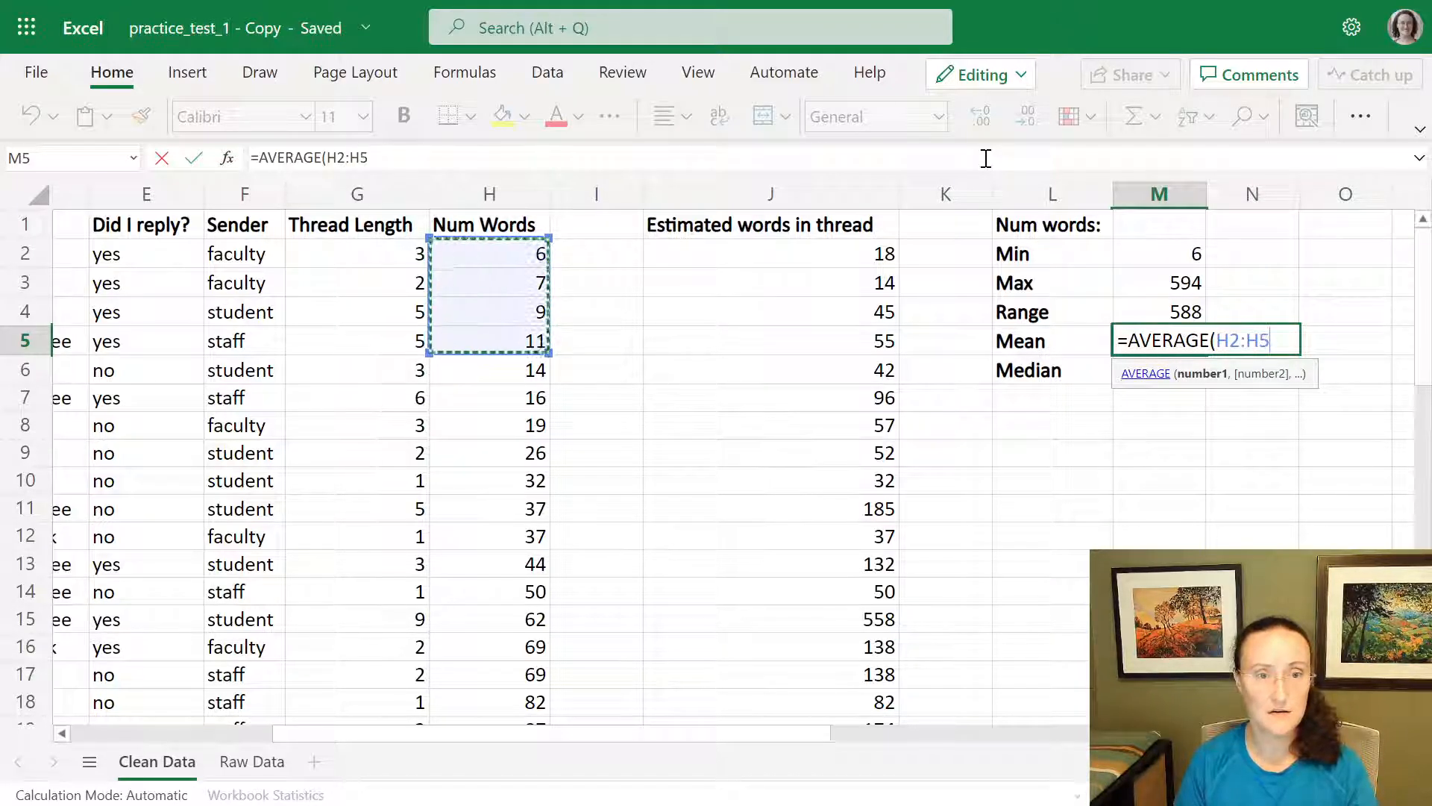
key("shift+Down")
key("shift+Down")
key("shift+Down")
key("shift+Down")
key("shift+Down")
key("shift+Down")
key("shift+Down")
key("shift+Down")
key("shift+Down")
key("shift+Down")
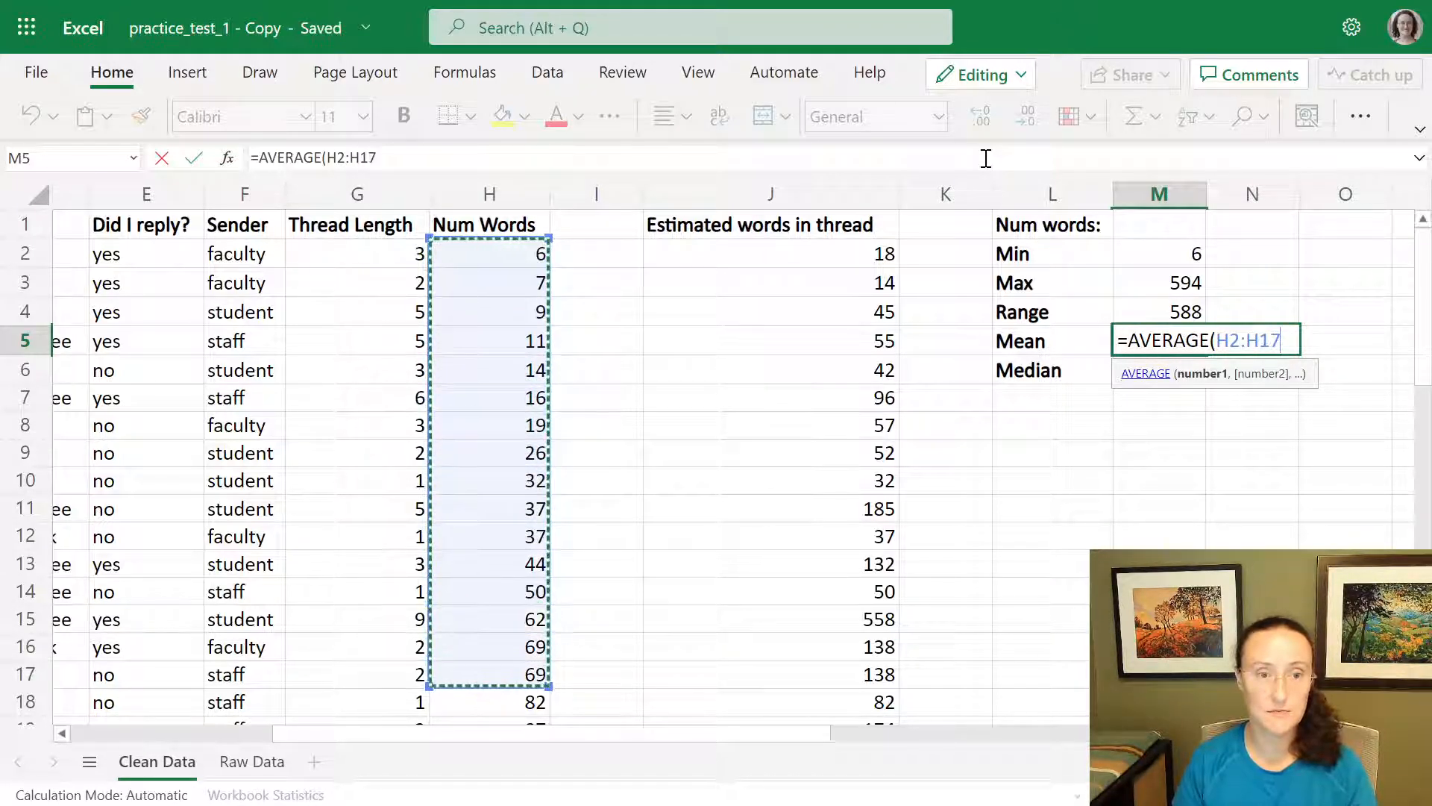
key("shift+Down")
key("shift+Down")
key("shift+Down")
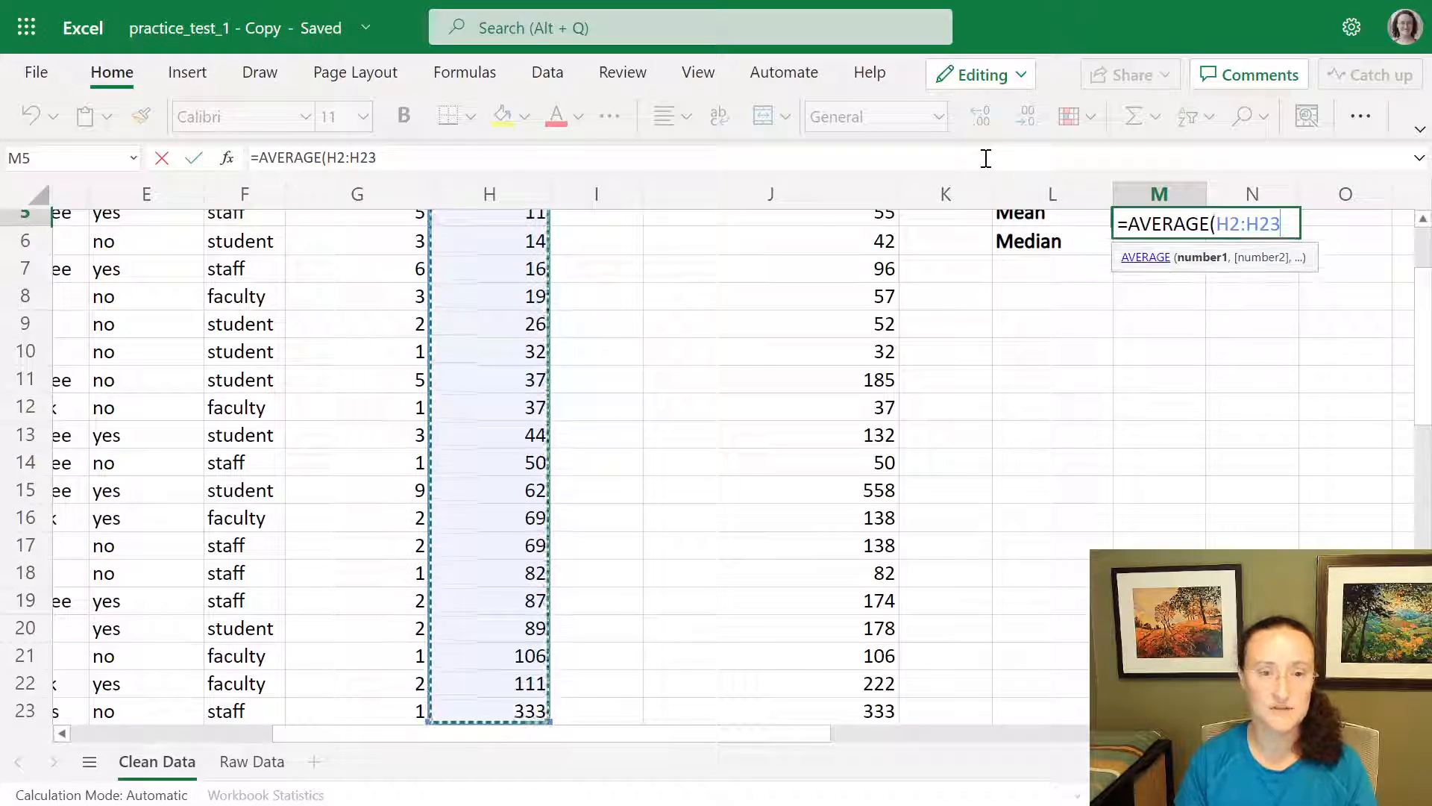
key("shift+Down")
key("shift+Down")
key("shift+Down")
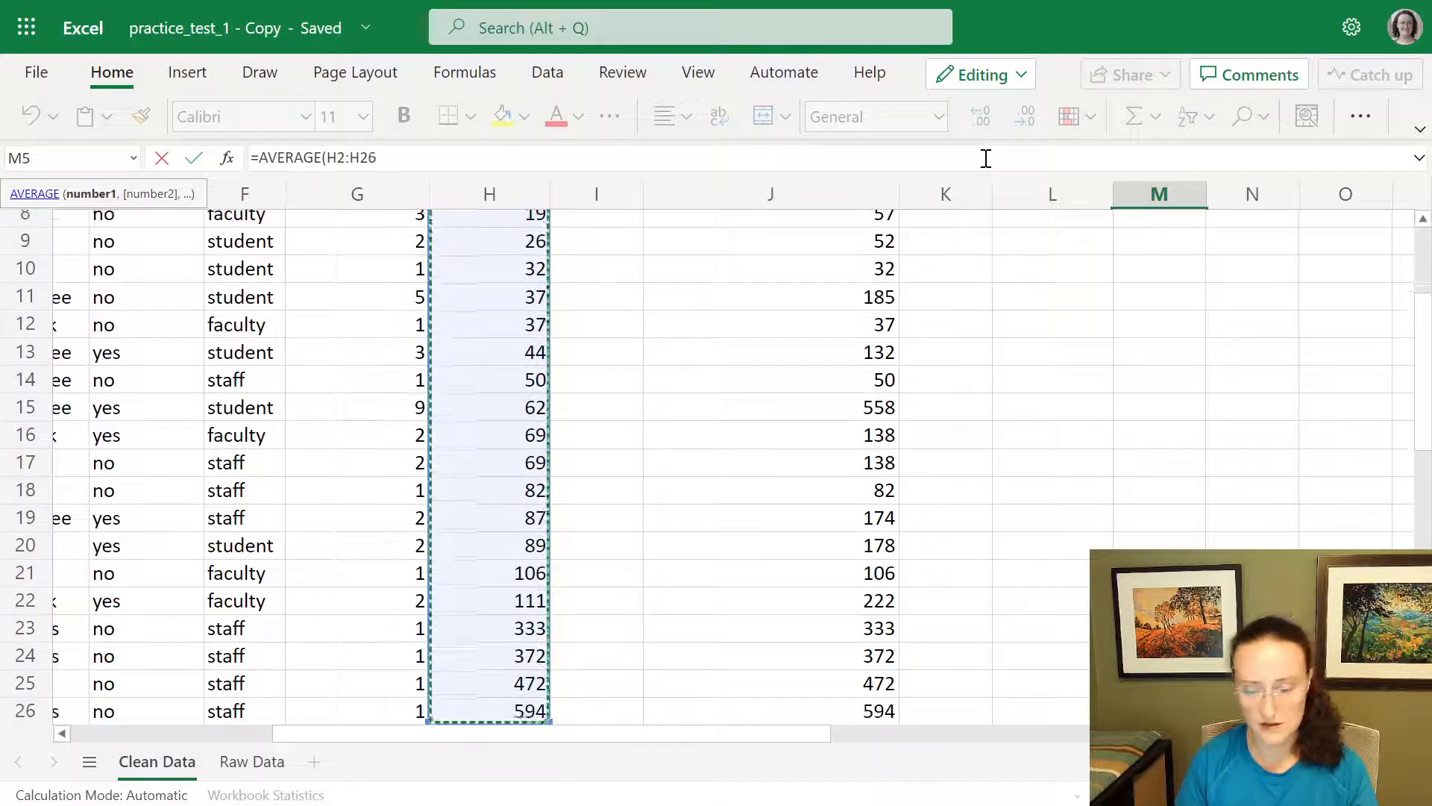
key("shift+Up")
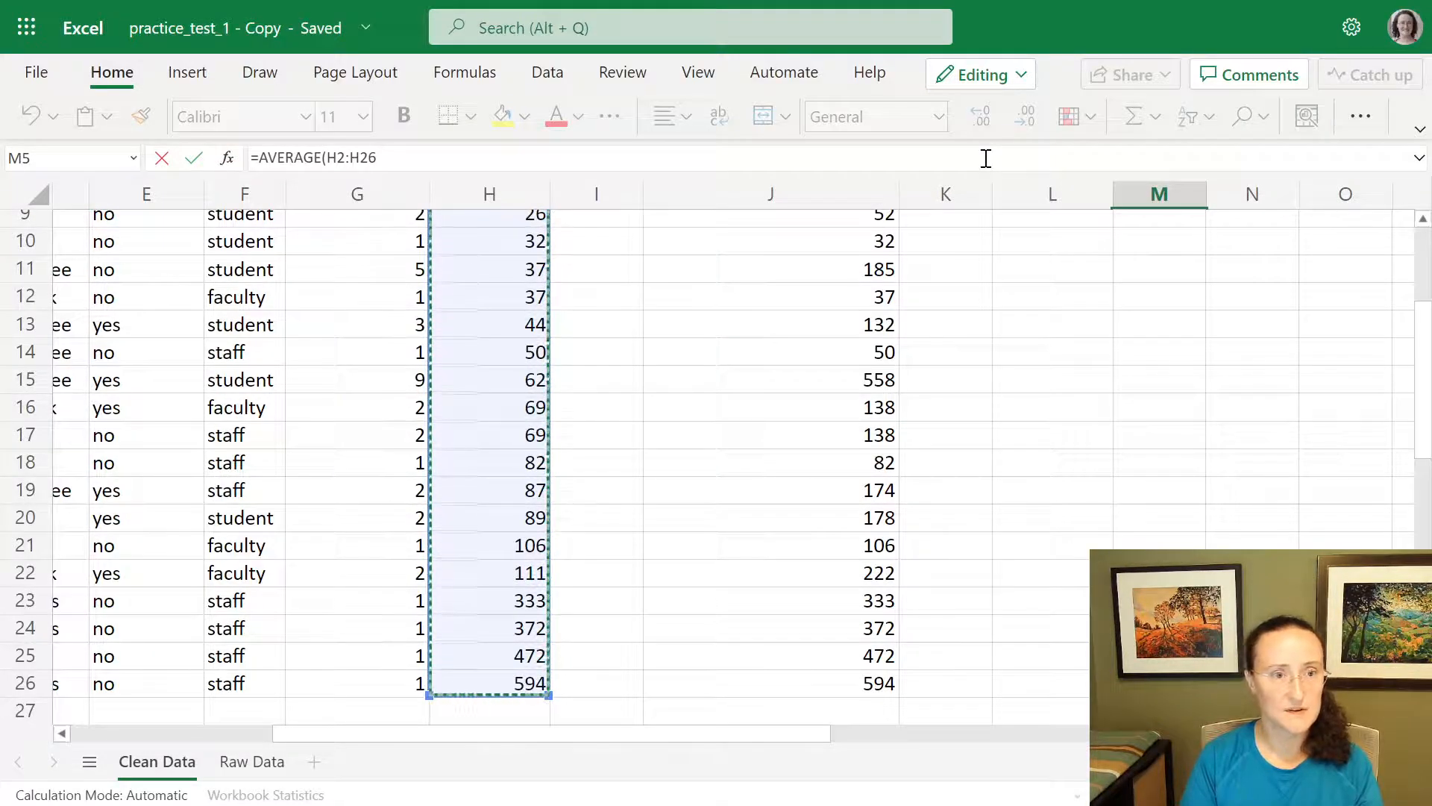
type(")")
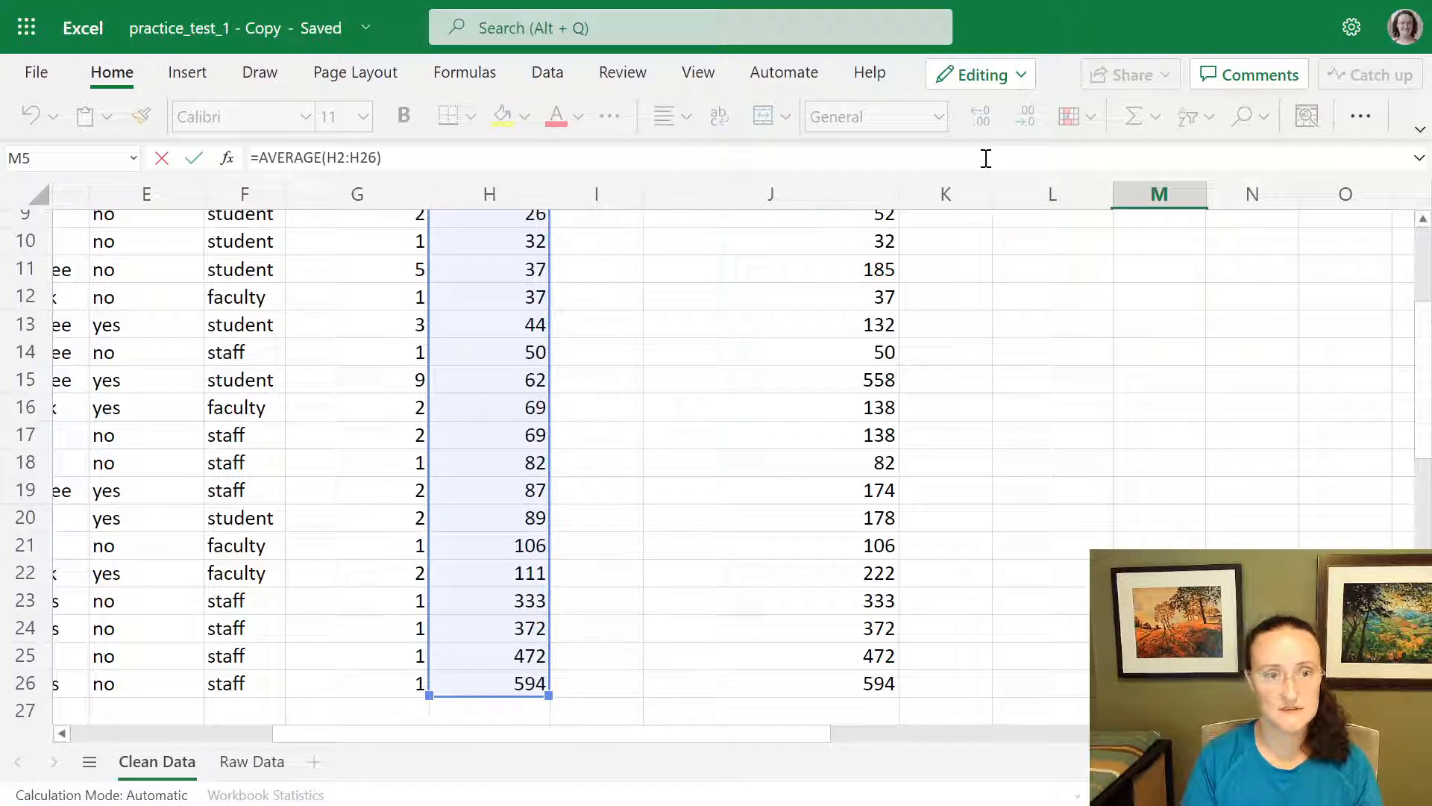
key("Return")
Review the Num words summary from the top of the sheet and check the mean result in M5.
key("Up")
key("Up")
key("Up")
key("Up")
key("Up")
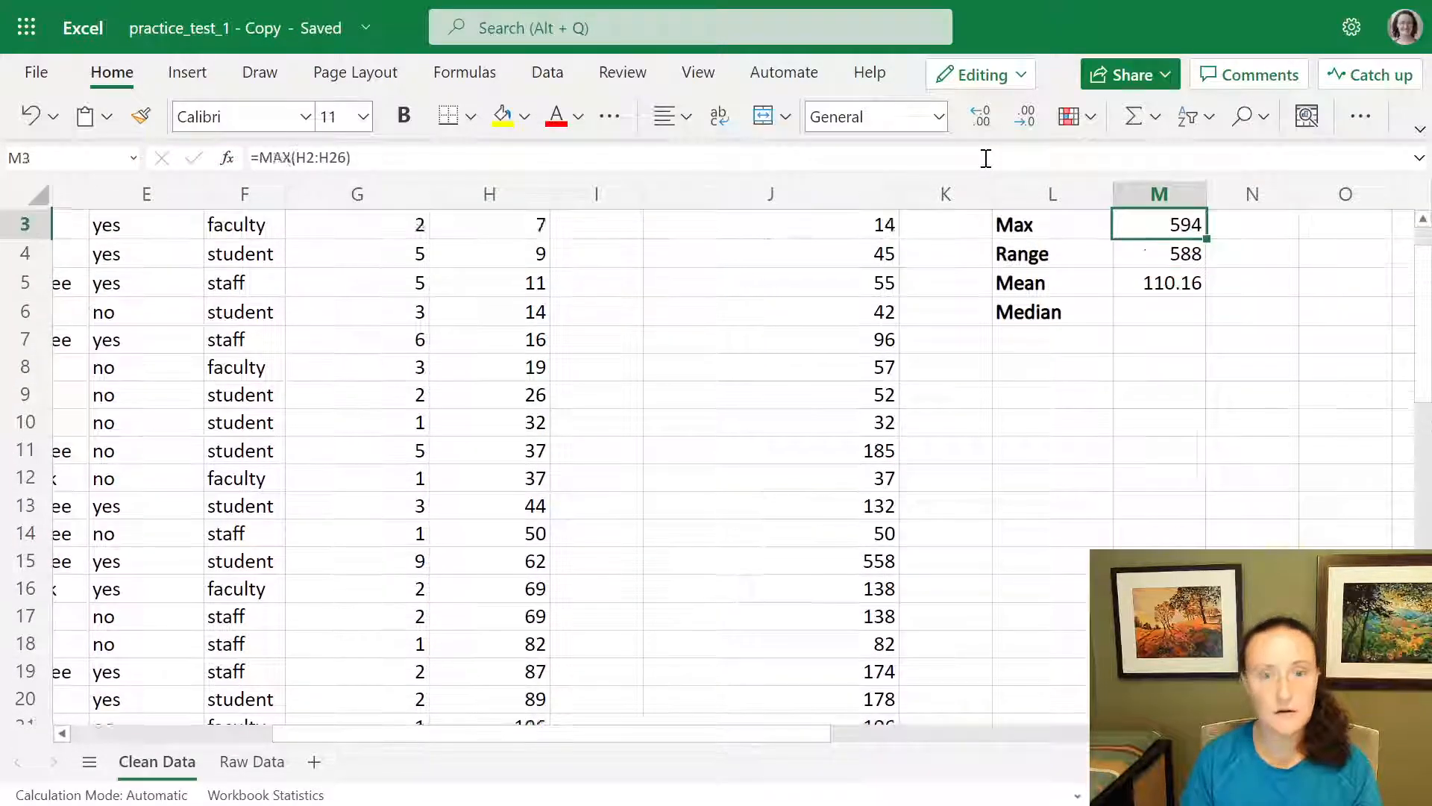
key("Down")
key("Down")
key("Down")
key("Down")
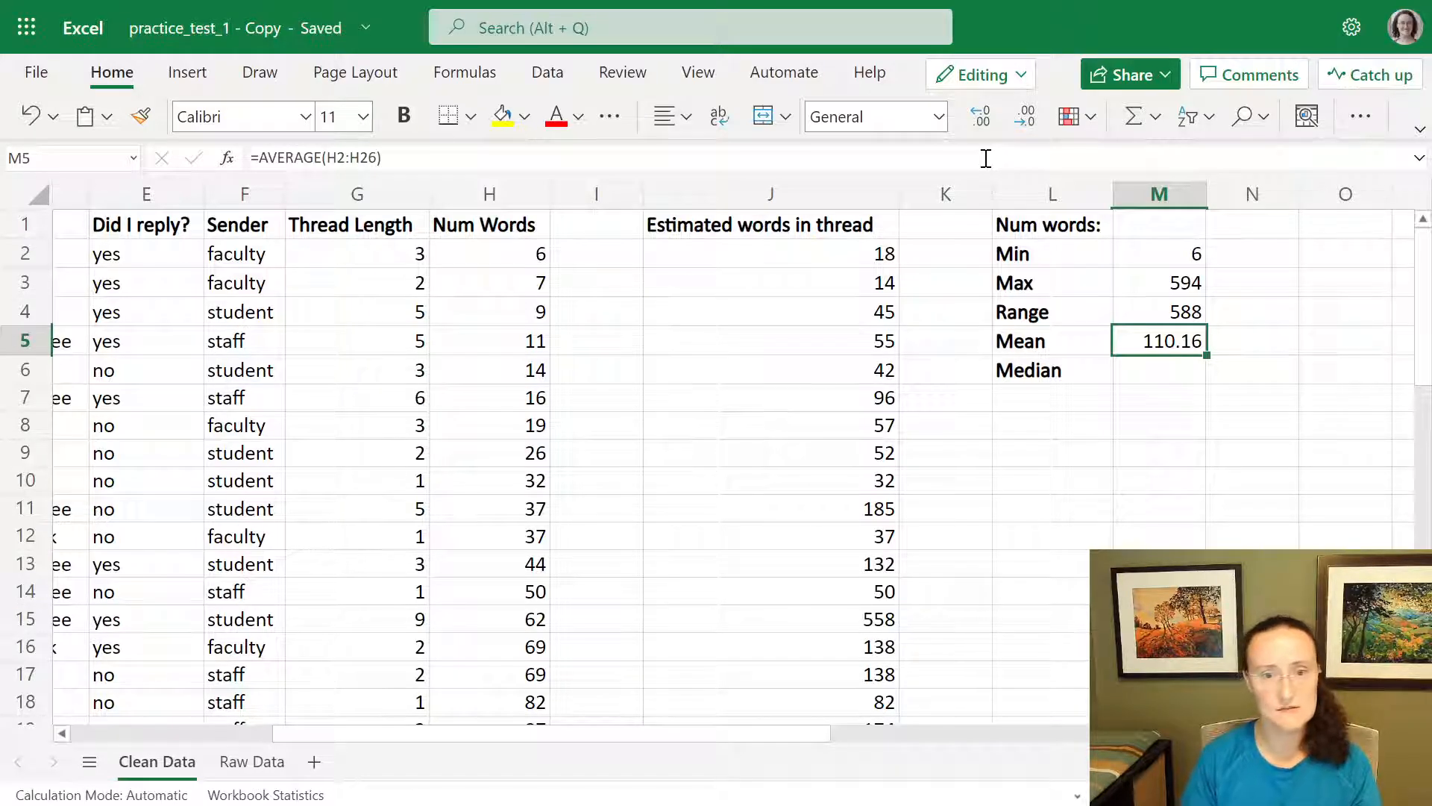
Enter a MEDIAN formula over H2:H26 in cell M6 to calculate the median of Num Words.
key("Down")
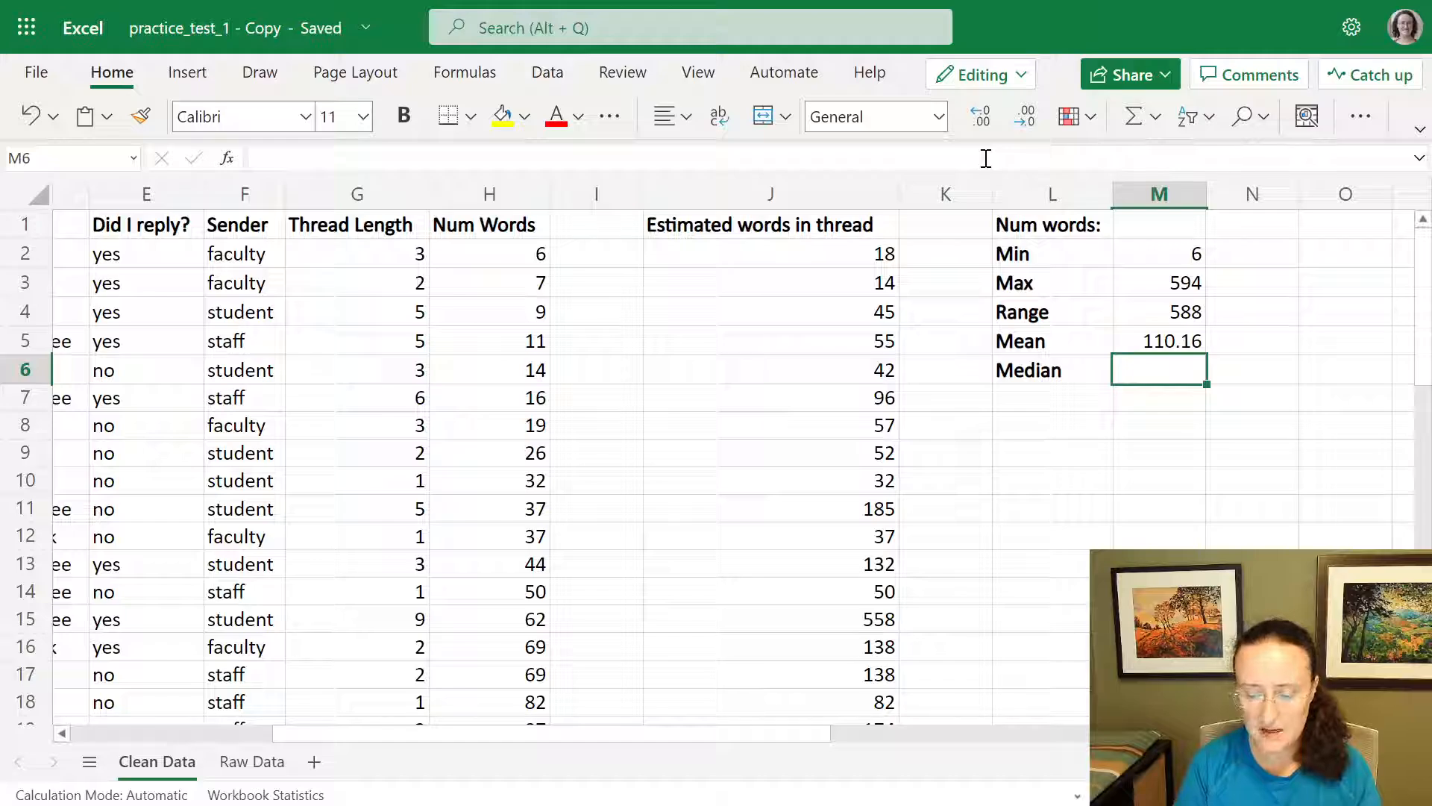
type("=median(")
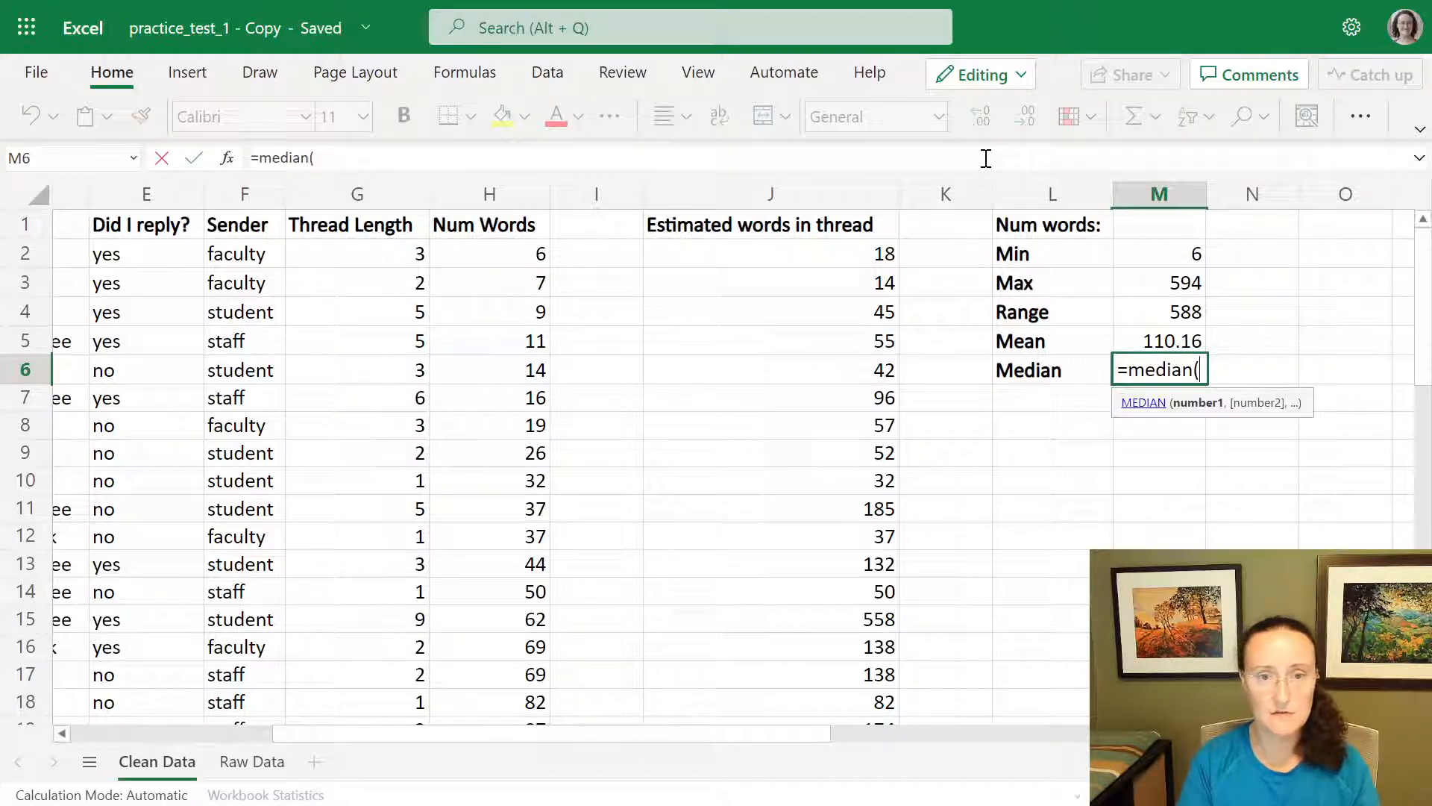
key("Left")
key("Left")
key("Left")
key("Left")
key("Left")
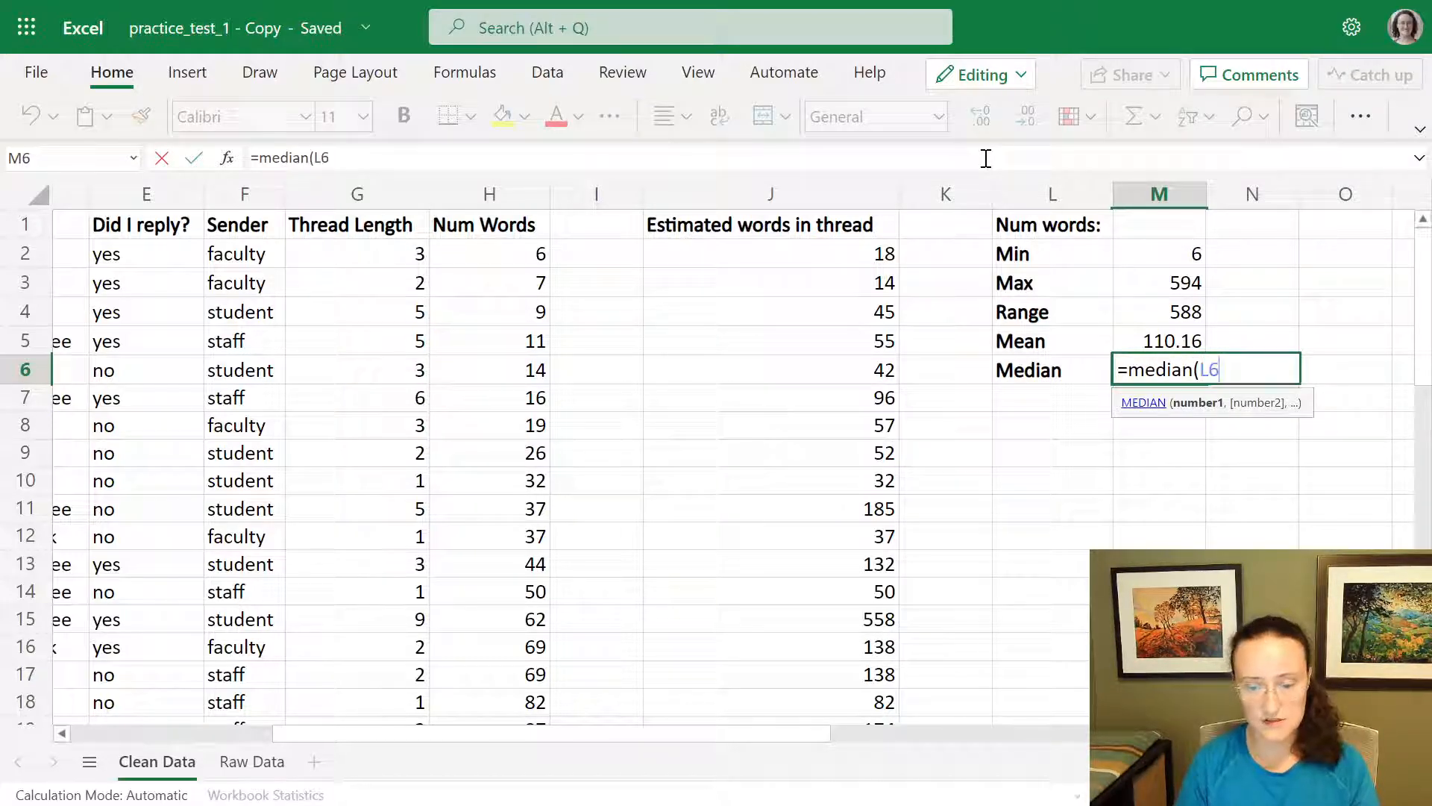
key("Up")
key("Up")
key("Up")
key("Up")
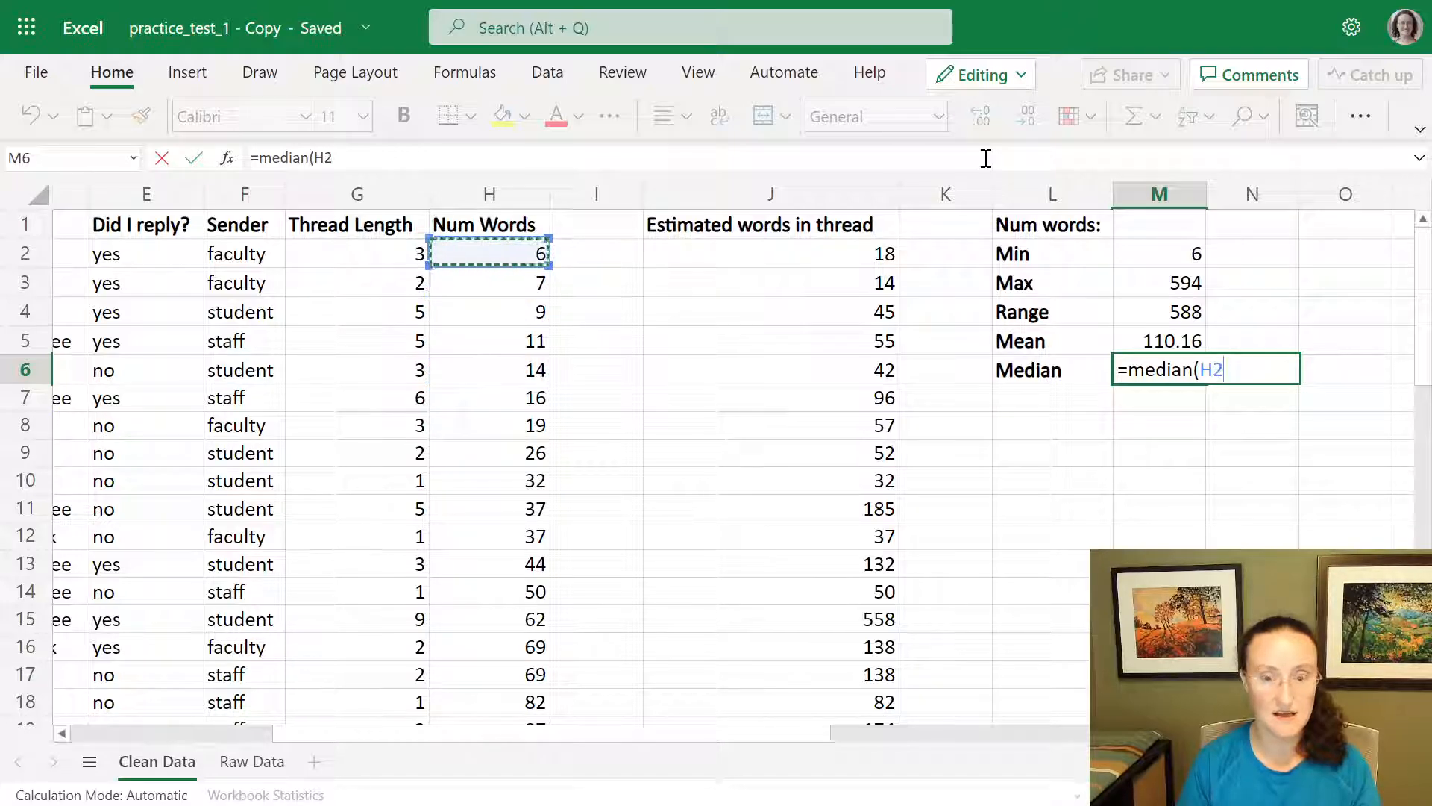
key("shift+Down")
key("shift+Down")
key("shift+Down")
key("shift+Down")
key("shift+Down")
key("shift+Down")
key("shift+Down")
key("shift+Down")
key("shift+Down")
key("shift+Down")
key("shift+Down")
key("shift+Down")
key("shift+Down")
key("shift+Down")
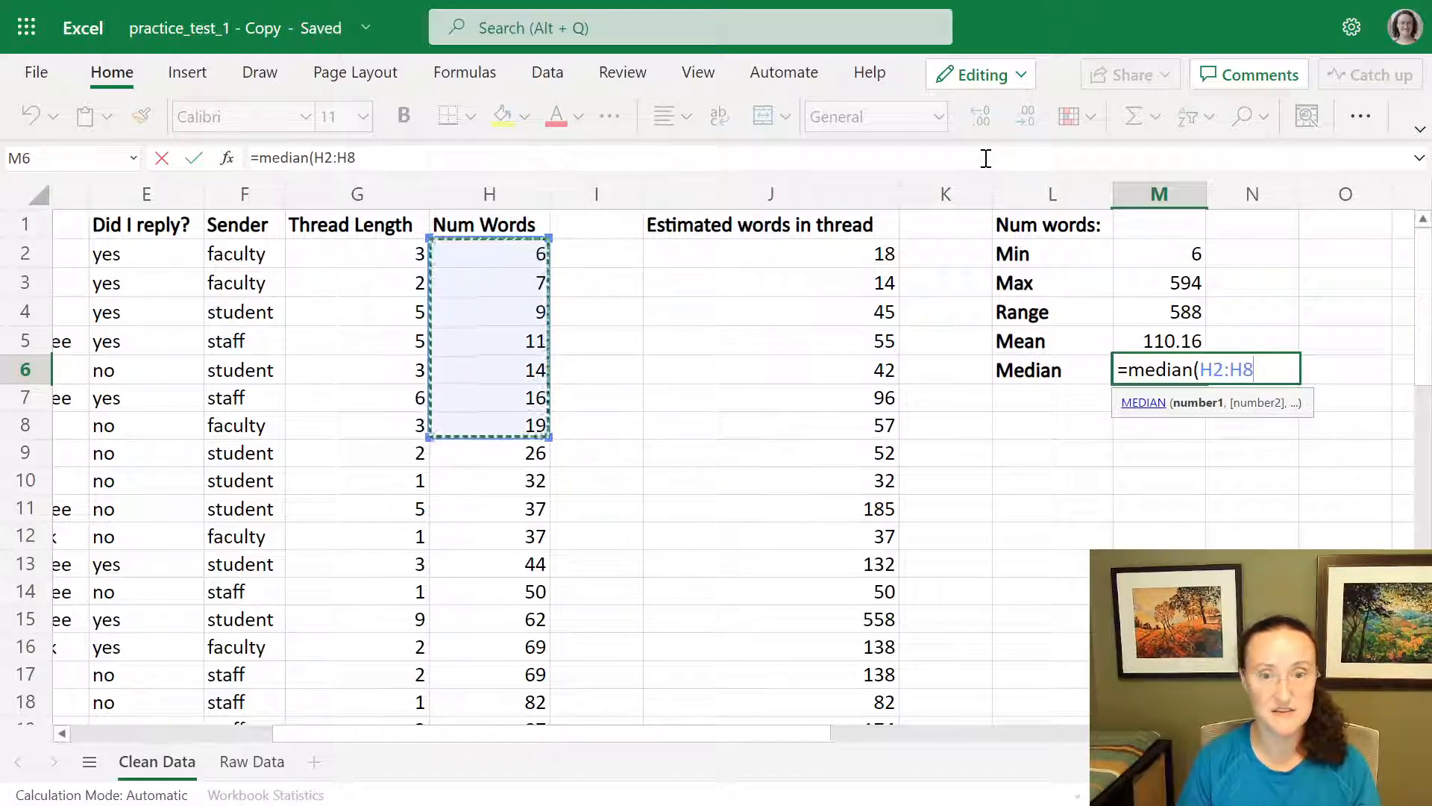
key("shift+Down")
key("shift+Down")
key("shift+Down")
key("shift+Down")
key("shift+Down")
key("shift+Down")
key("shift+Down")
key("shift+Down")
key("shift+Down")
key("shift+Down")
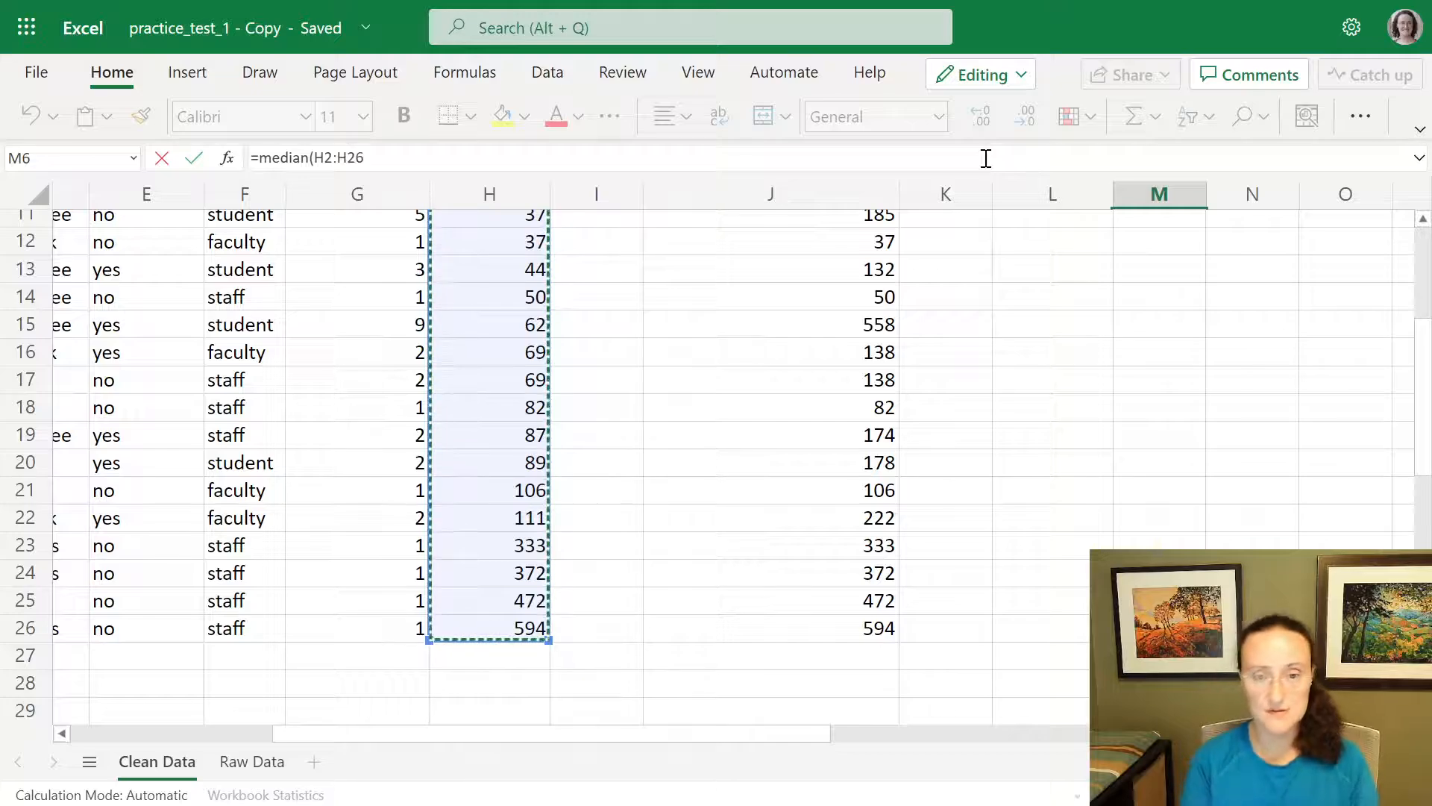
type(")")
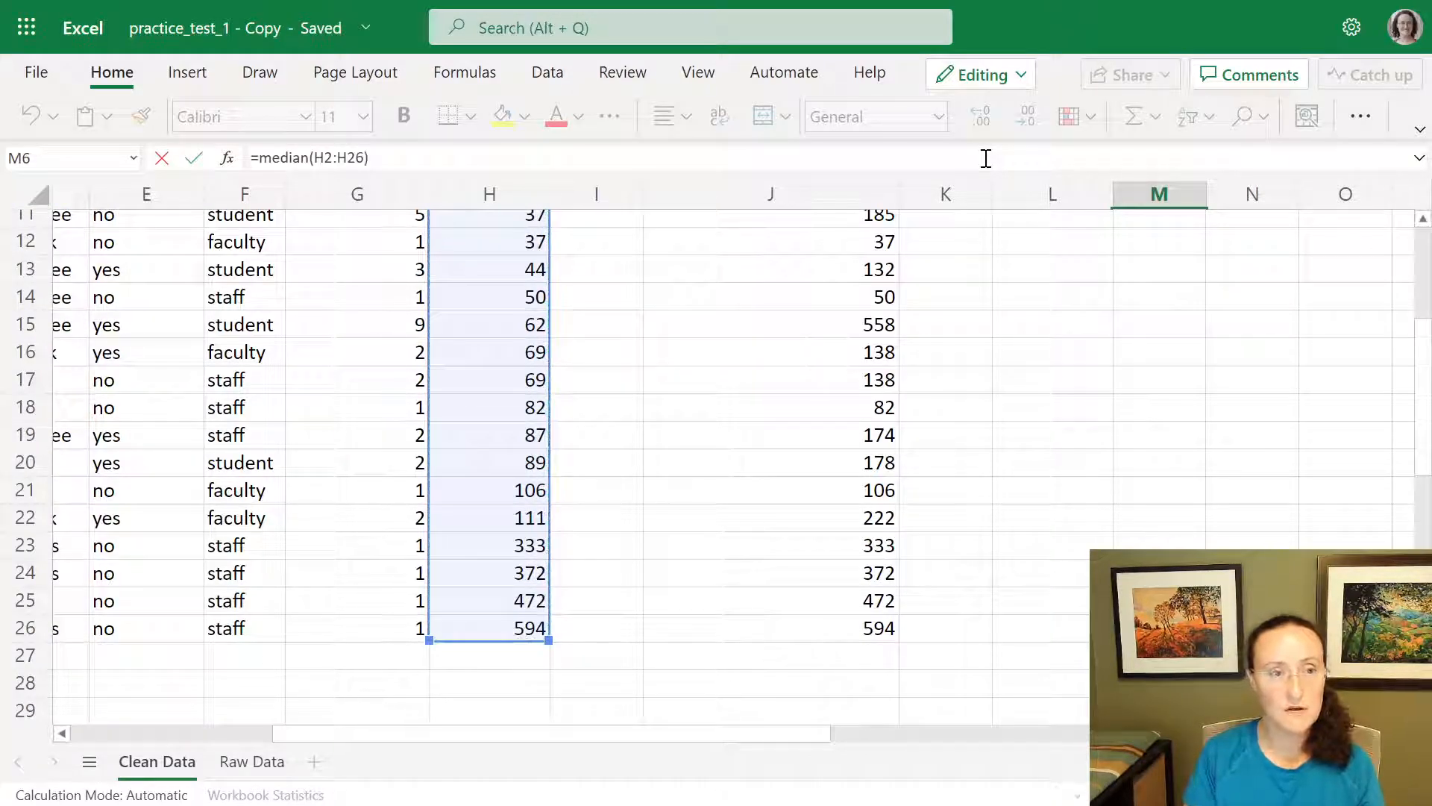
key("Return")
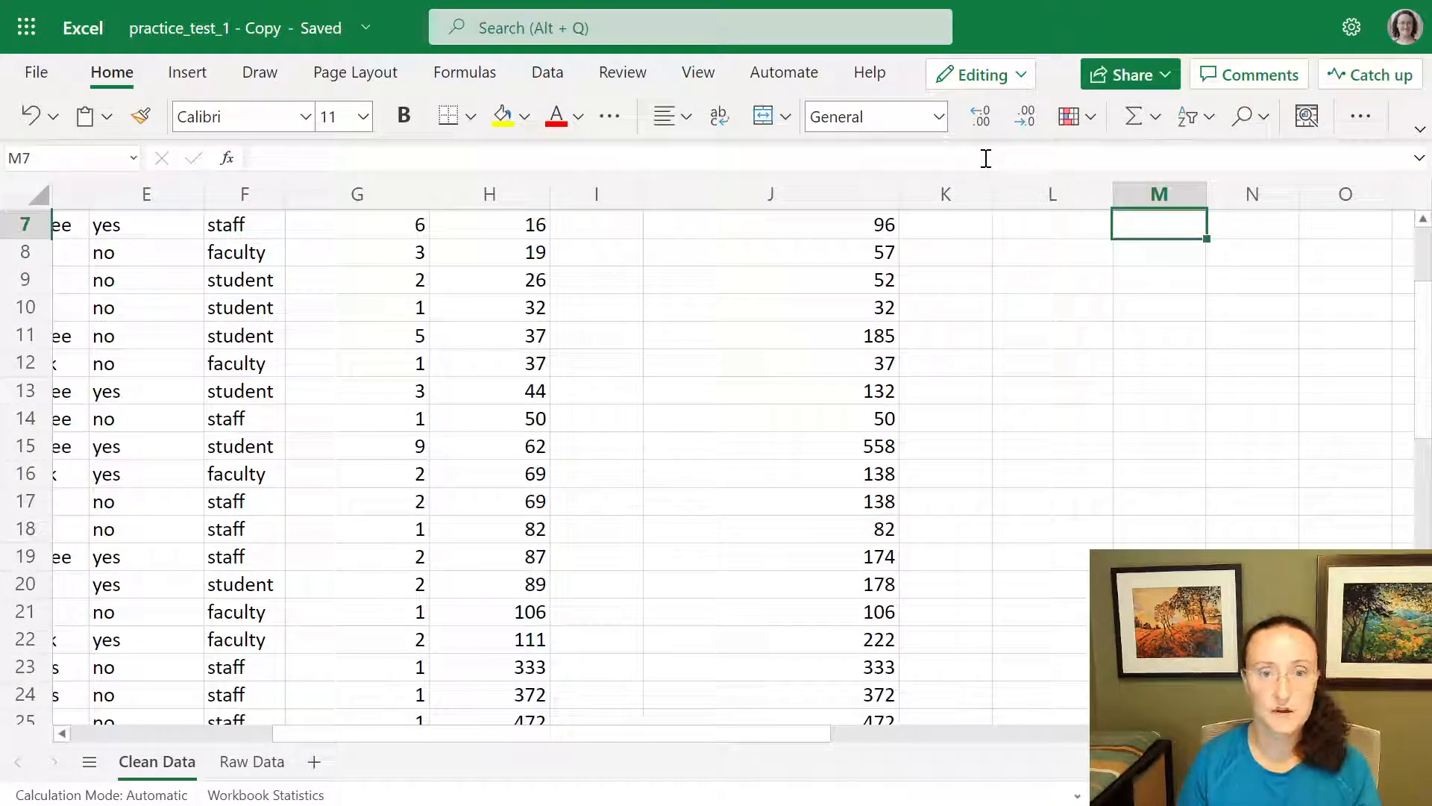
Examine the mean and median formulas in the summary, then review the Num Words column and its middle value.
key("Up")
key("Up")
key("Up")
key("Up")
key("Up")
key("Up")
key("Down")
key("Down")
key("Down")
key("Down")
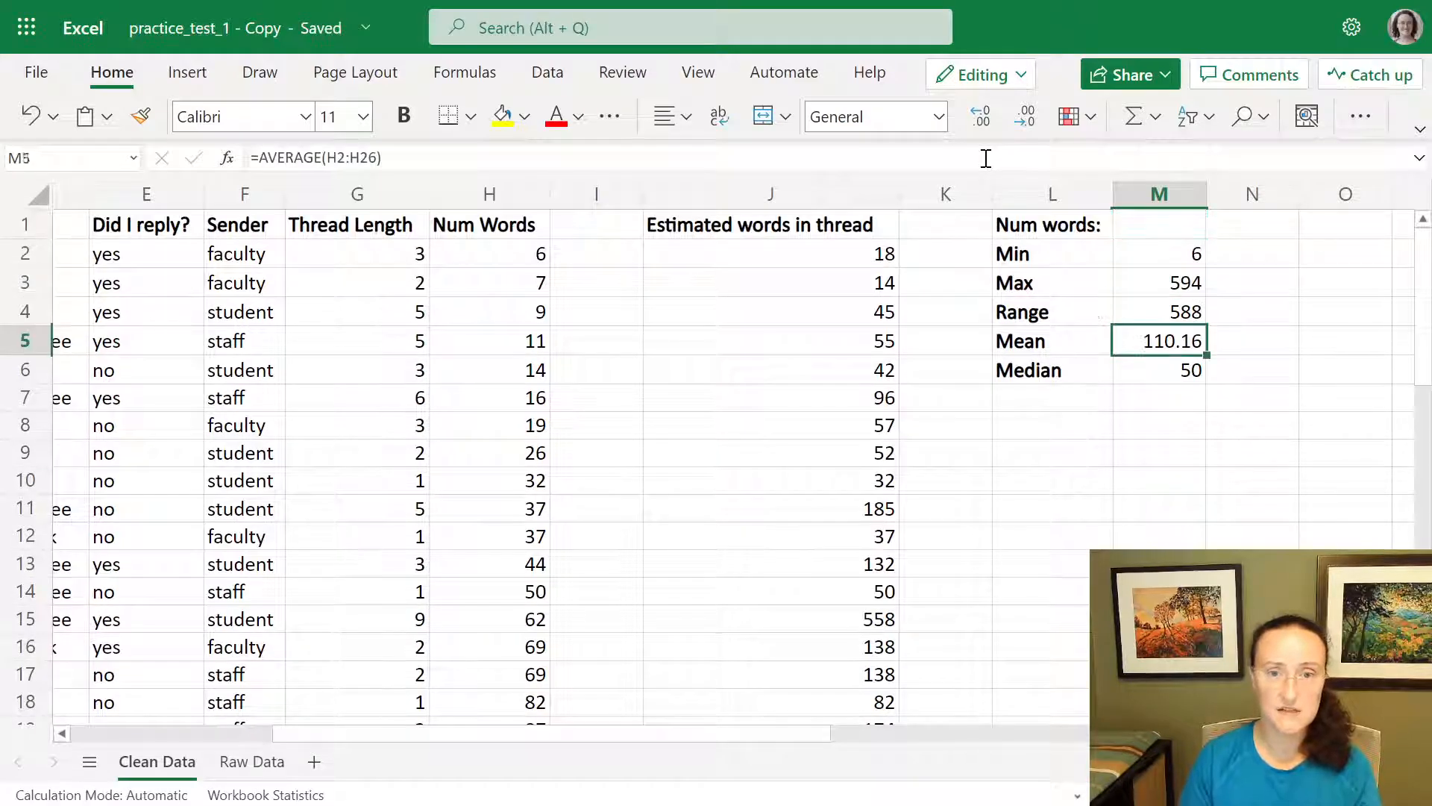
key("Down")
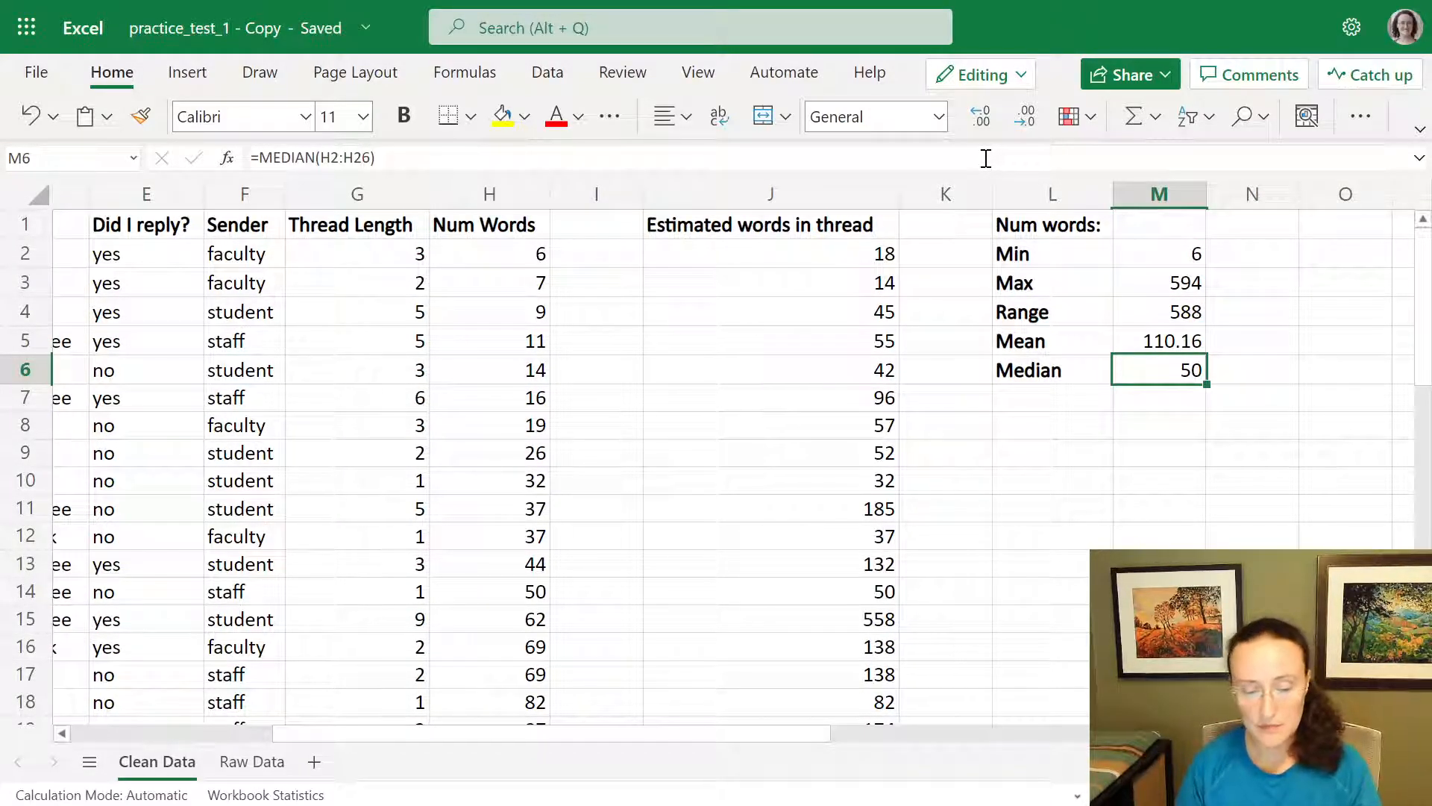
left_click_drag(499, 225, 505, 547)
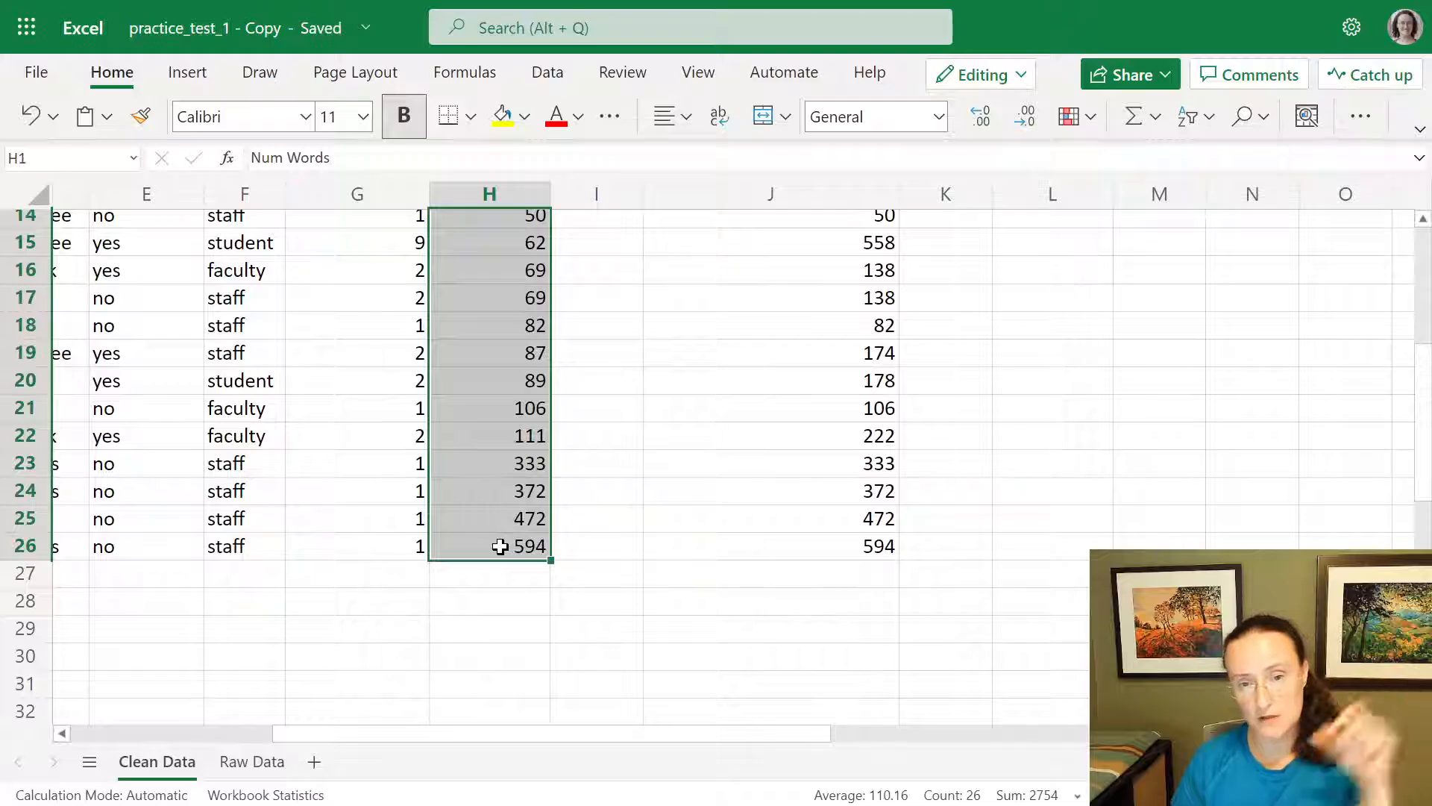
scroll(526, 519, "up", 4)
left_click(532, 550)
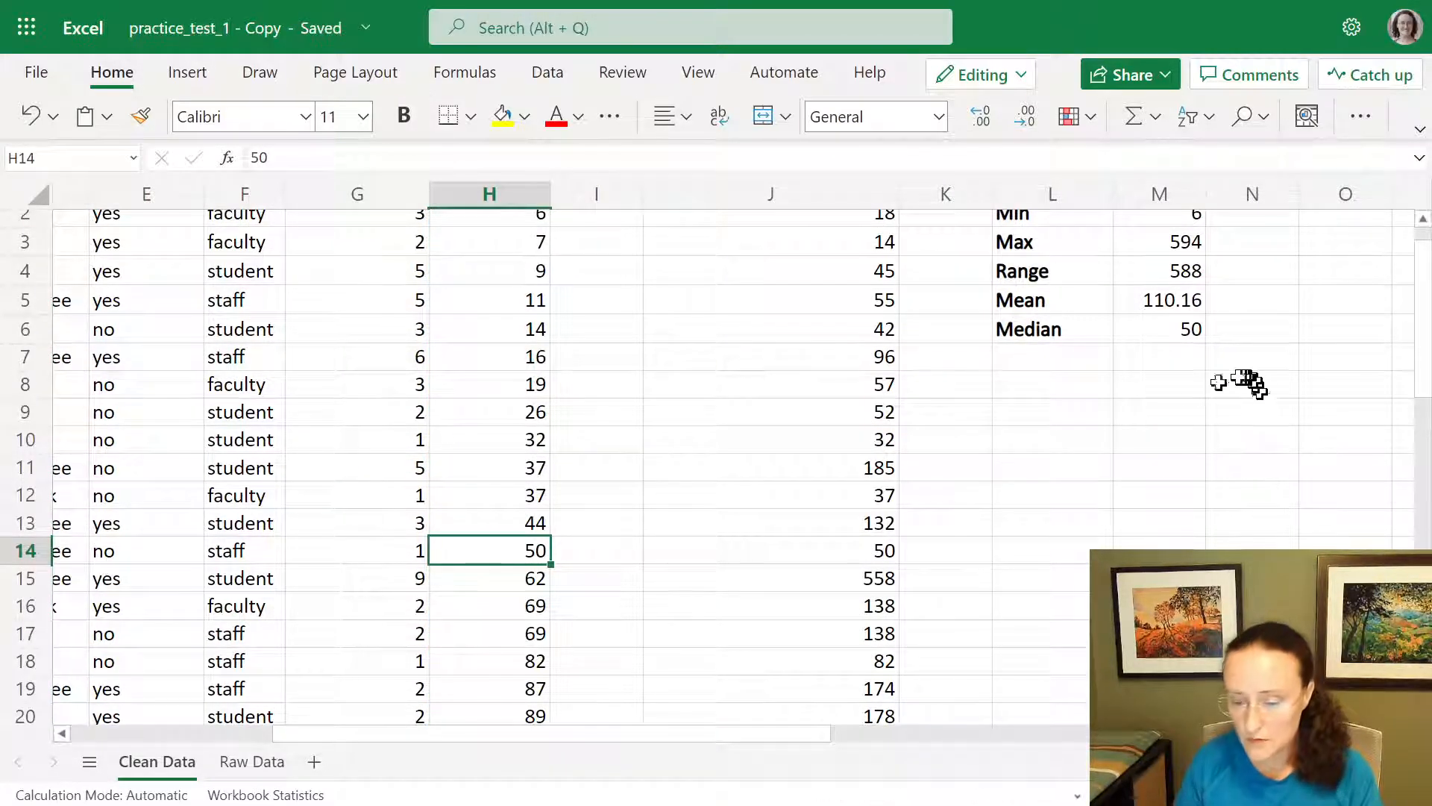
scroll(1115, 437, "up", 1)
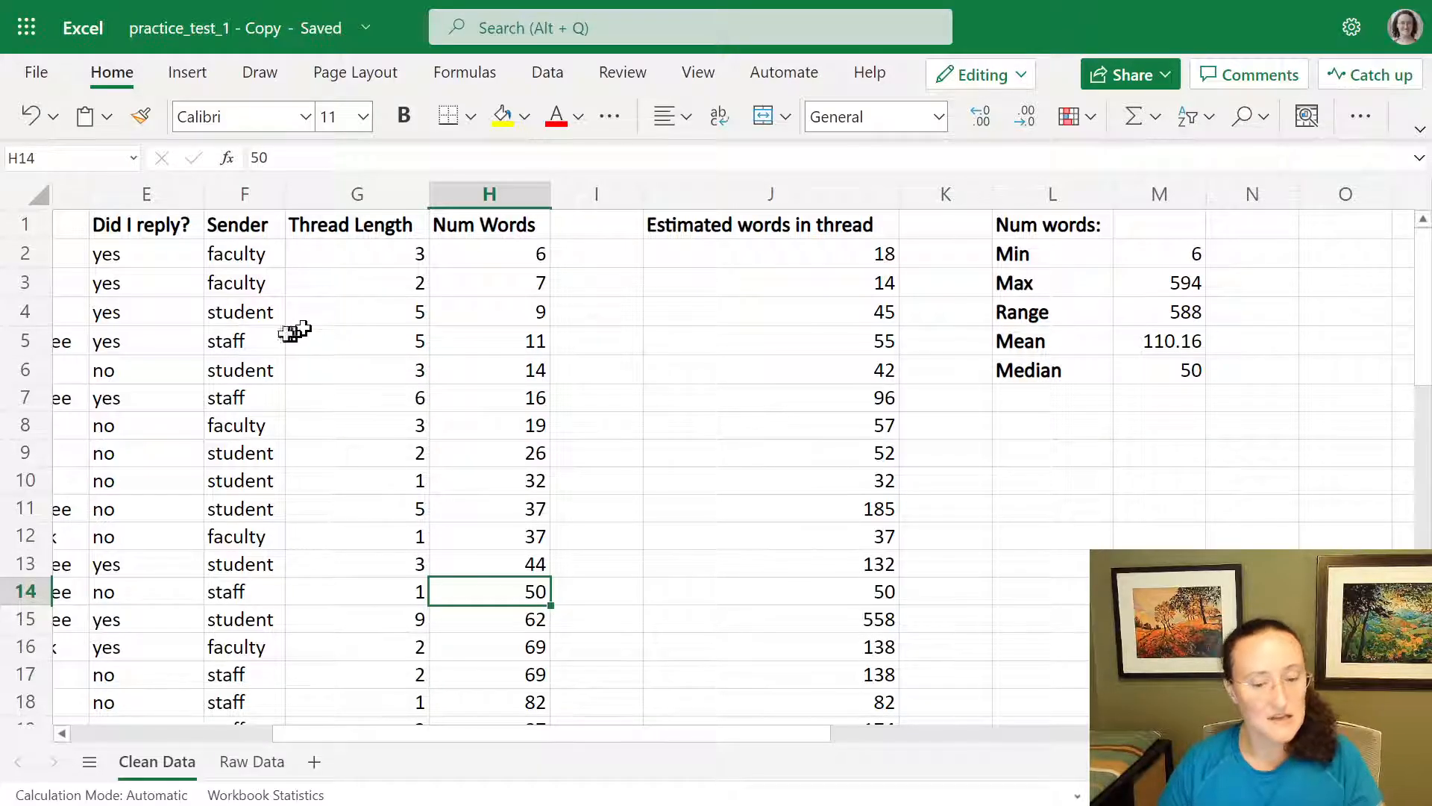
Start inserting a PivotTable from the email data with the Time Received header cell selected.
left_click_drag(489, 737, 261, 742)
left_click(170, 260)
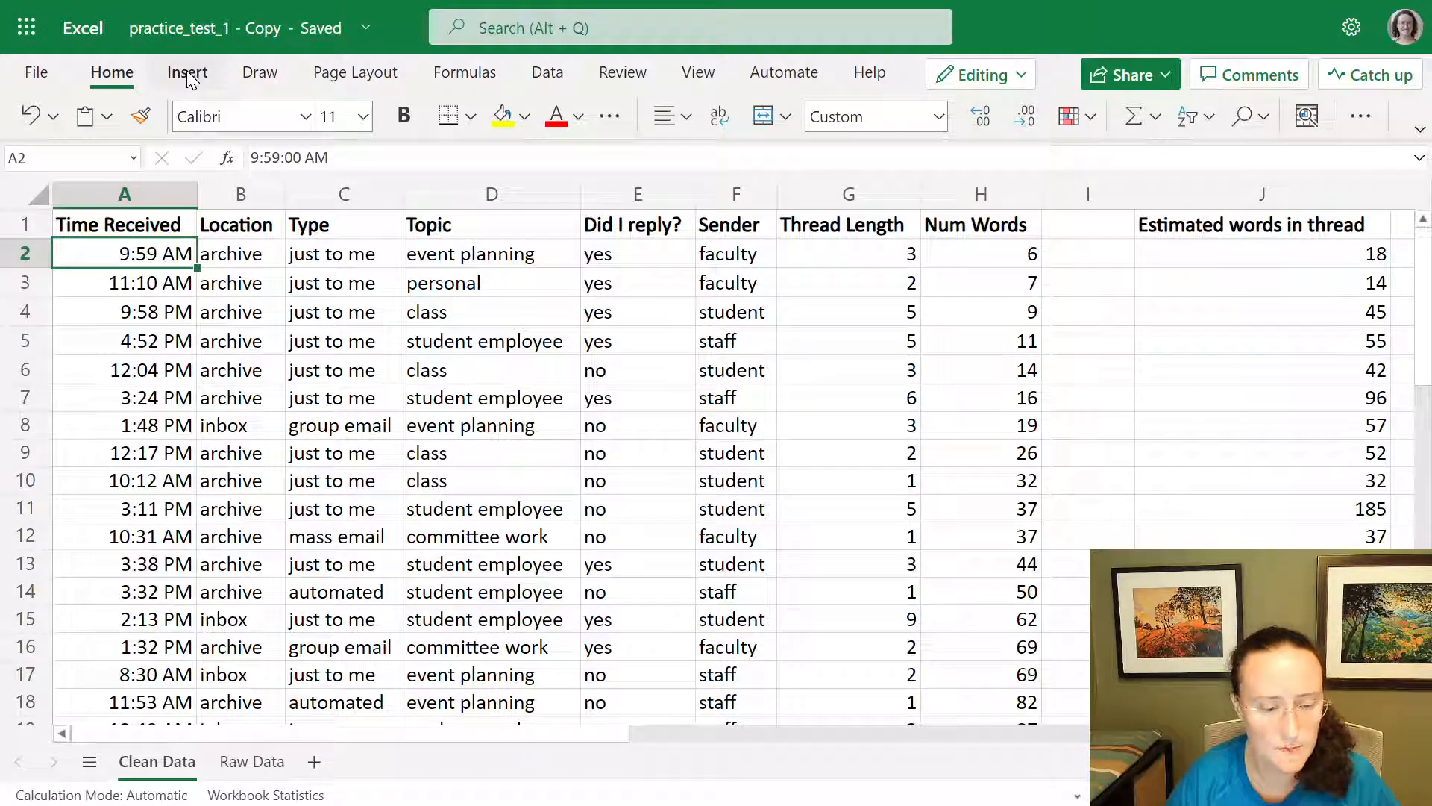
left_click(172, 220)
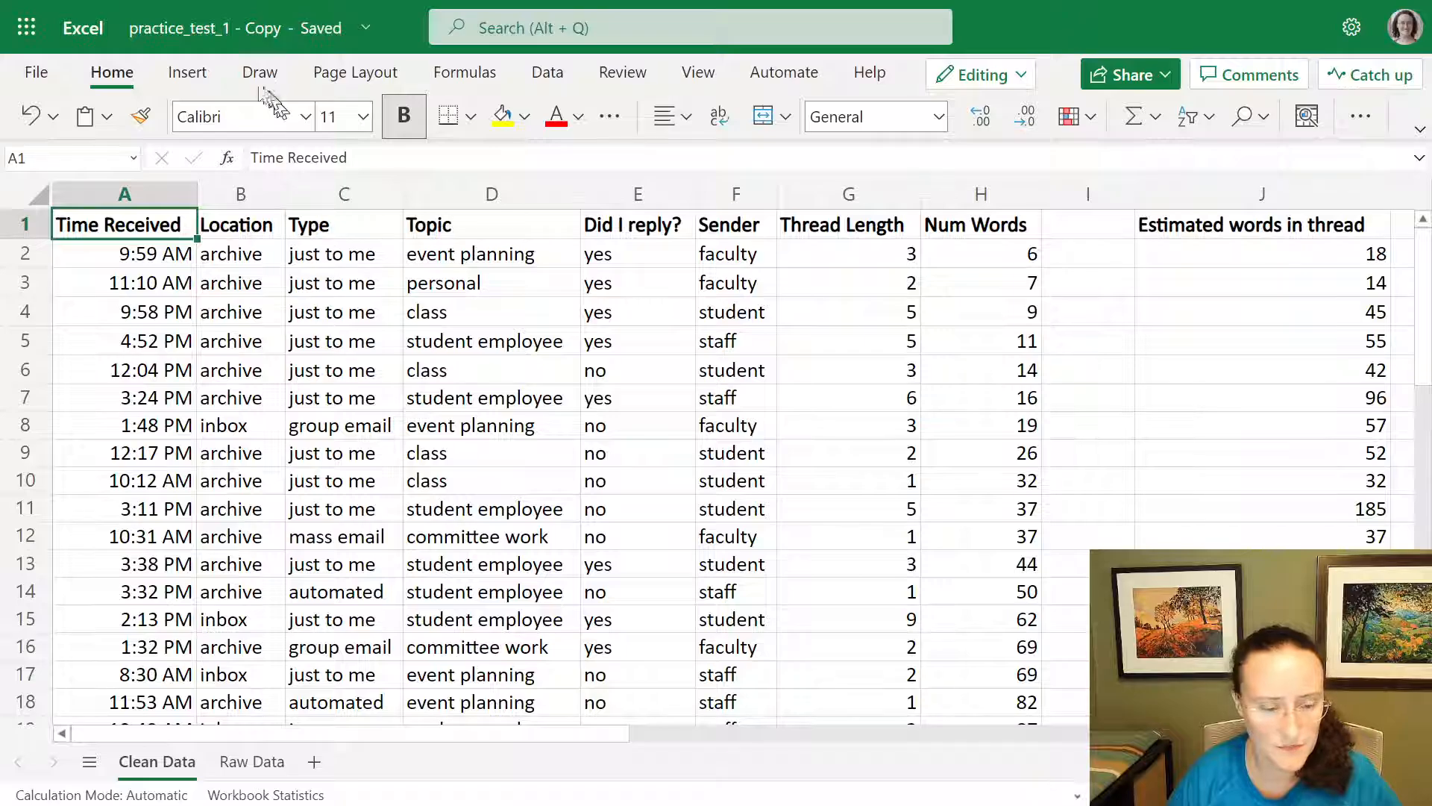
left_click(187, 74)
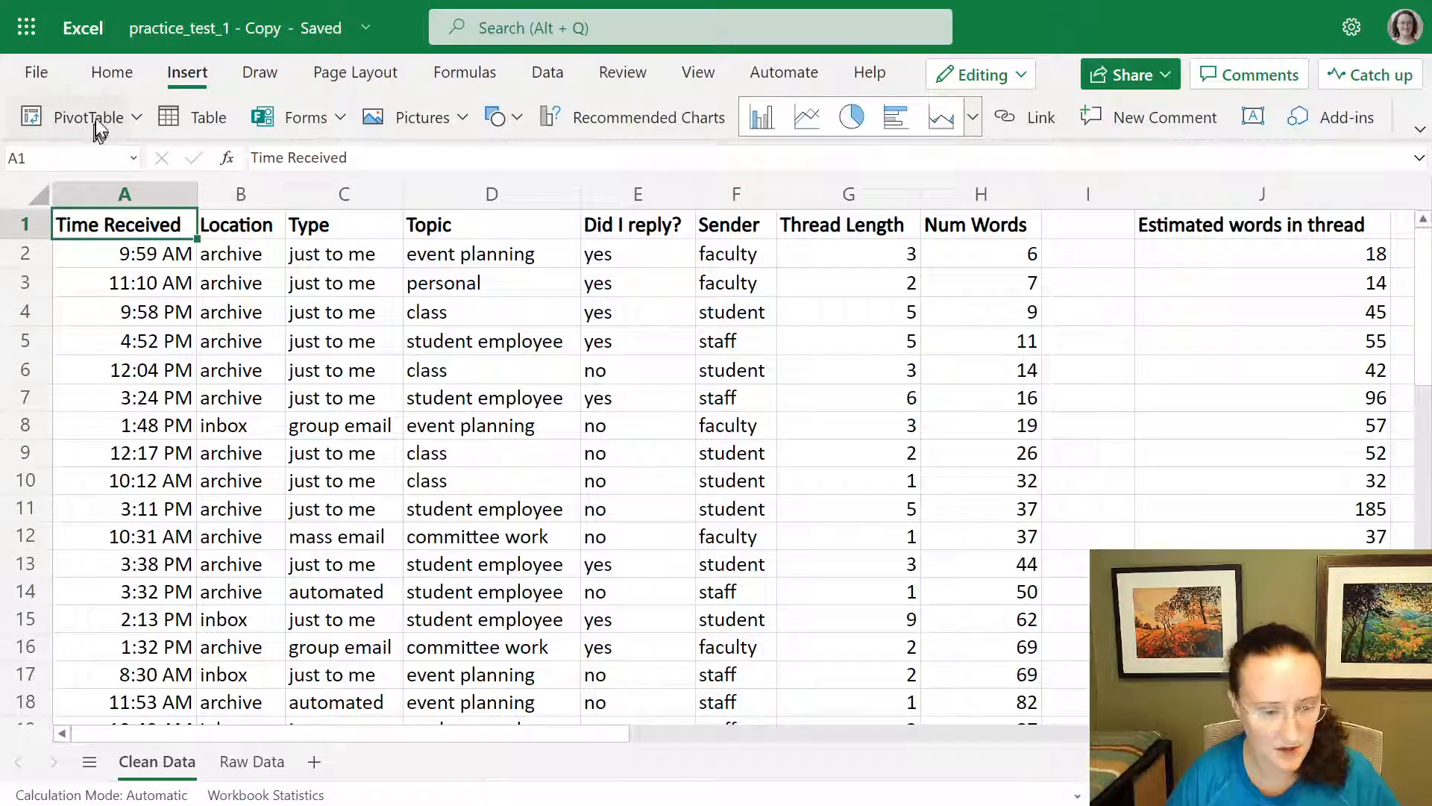
left_click(137, 120)
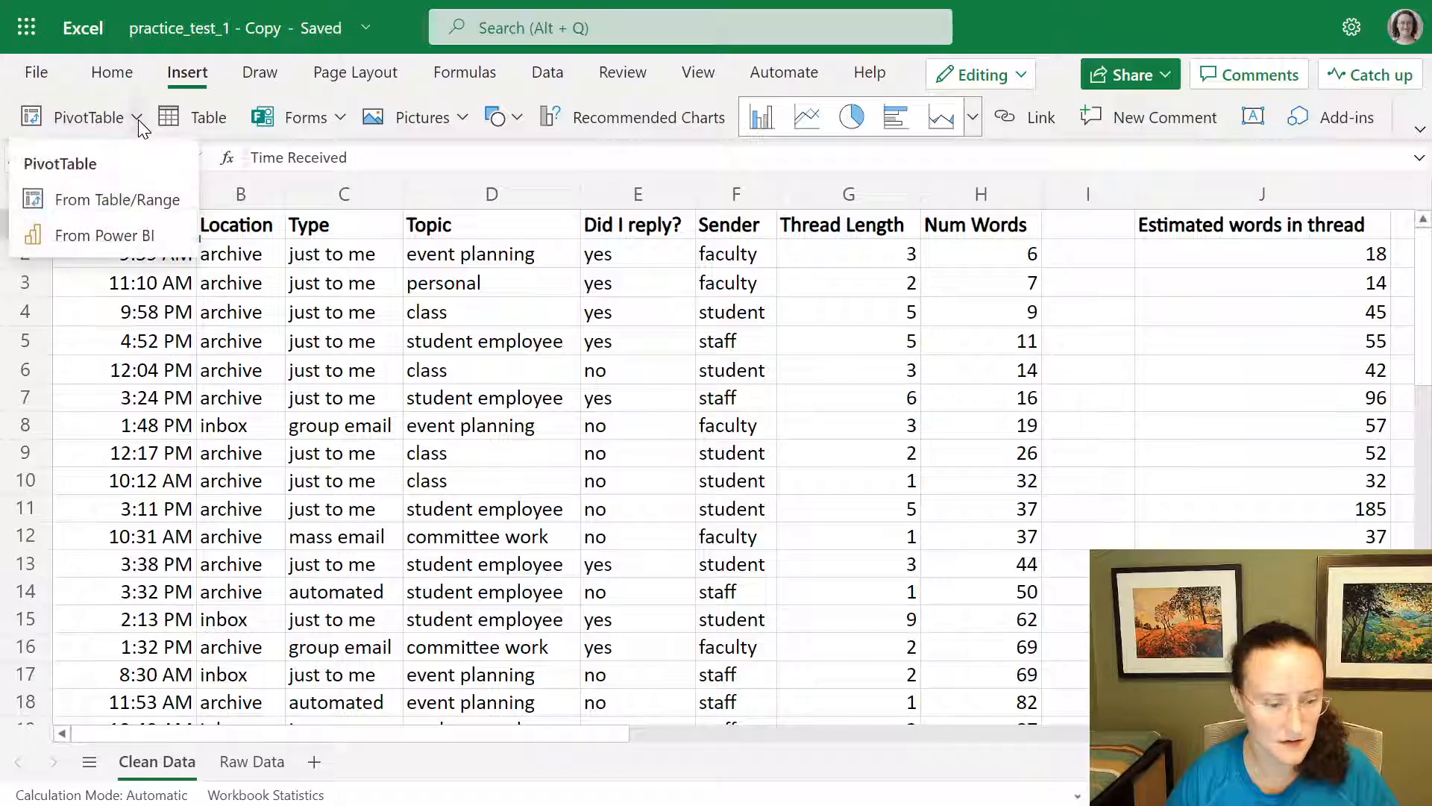
left_click(92, 119)
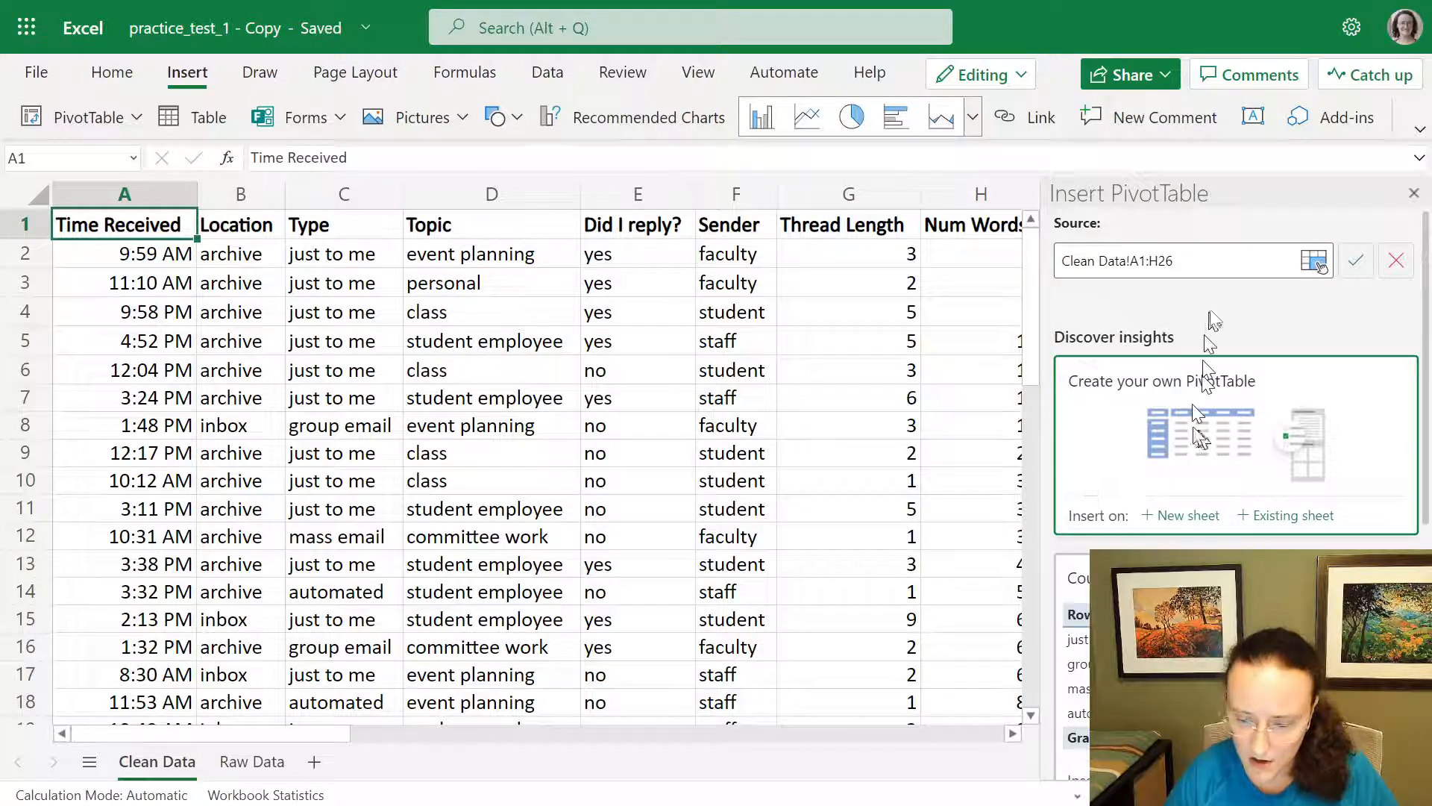
Check the PivotTable source range against the data columns and accept Clean Data!A1:H26 as the source.
left_click(1205, 263)
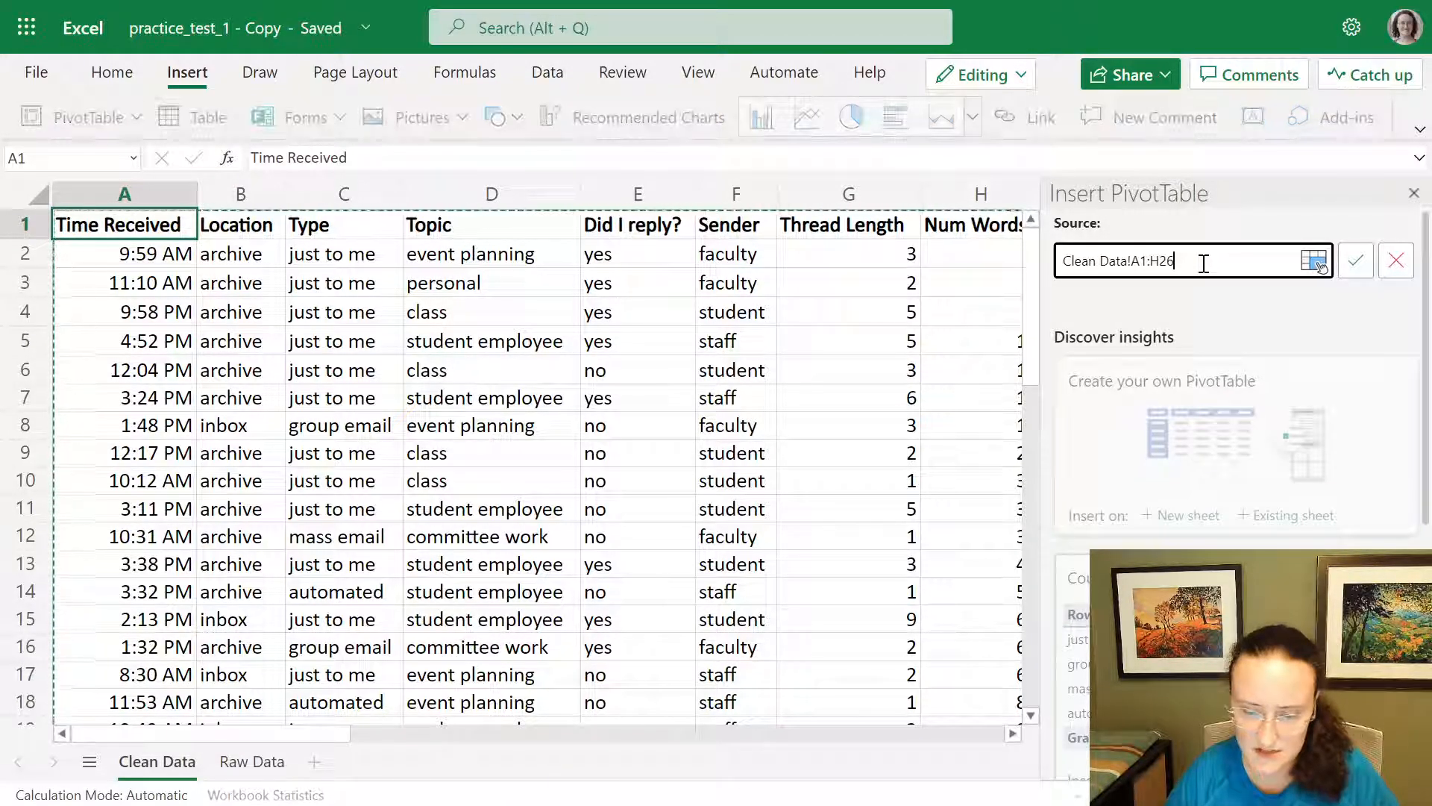
left_click_drag(1206, 263, 1062, 261)
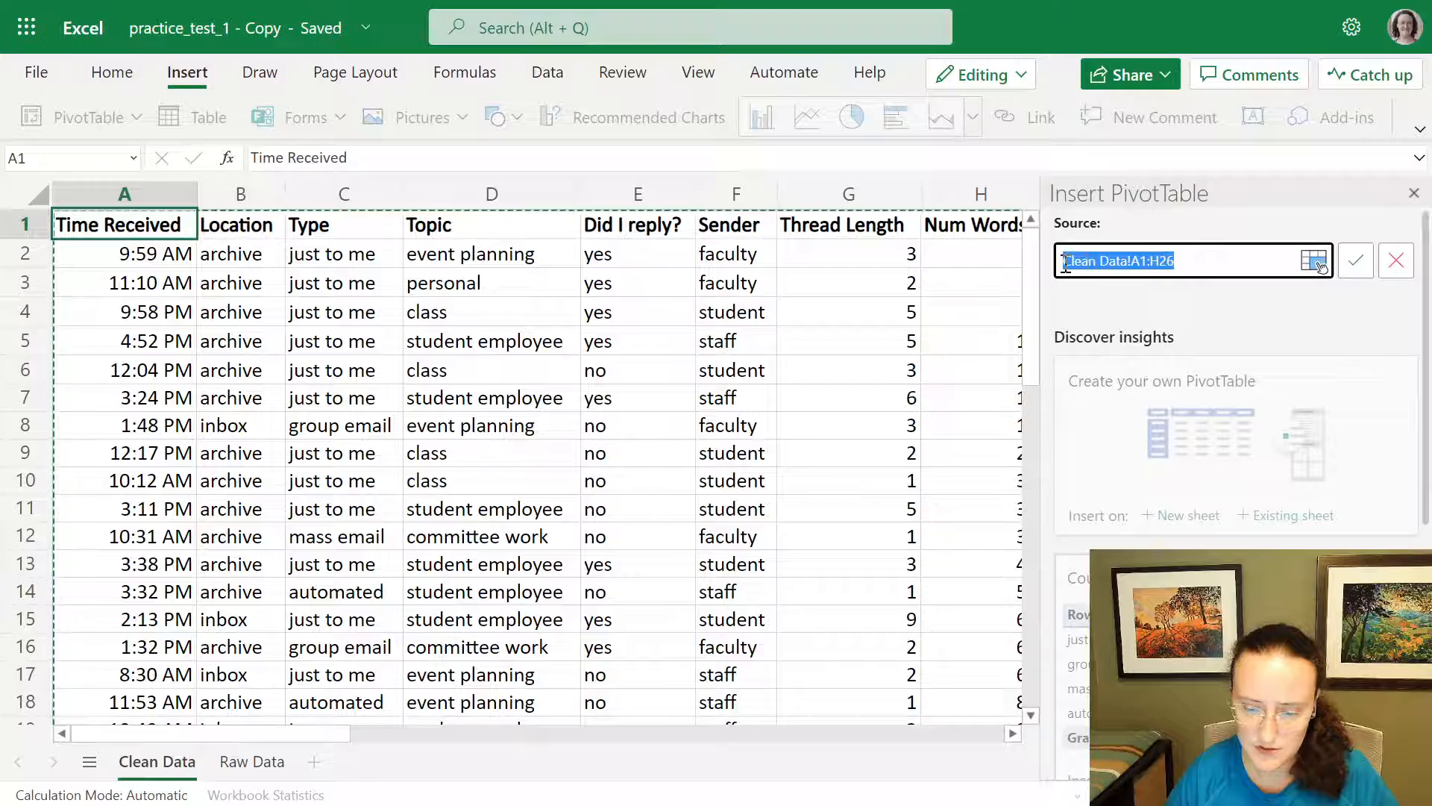
left_click_drag(267, 739, 438, 735)
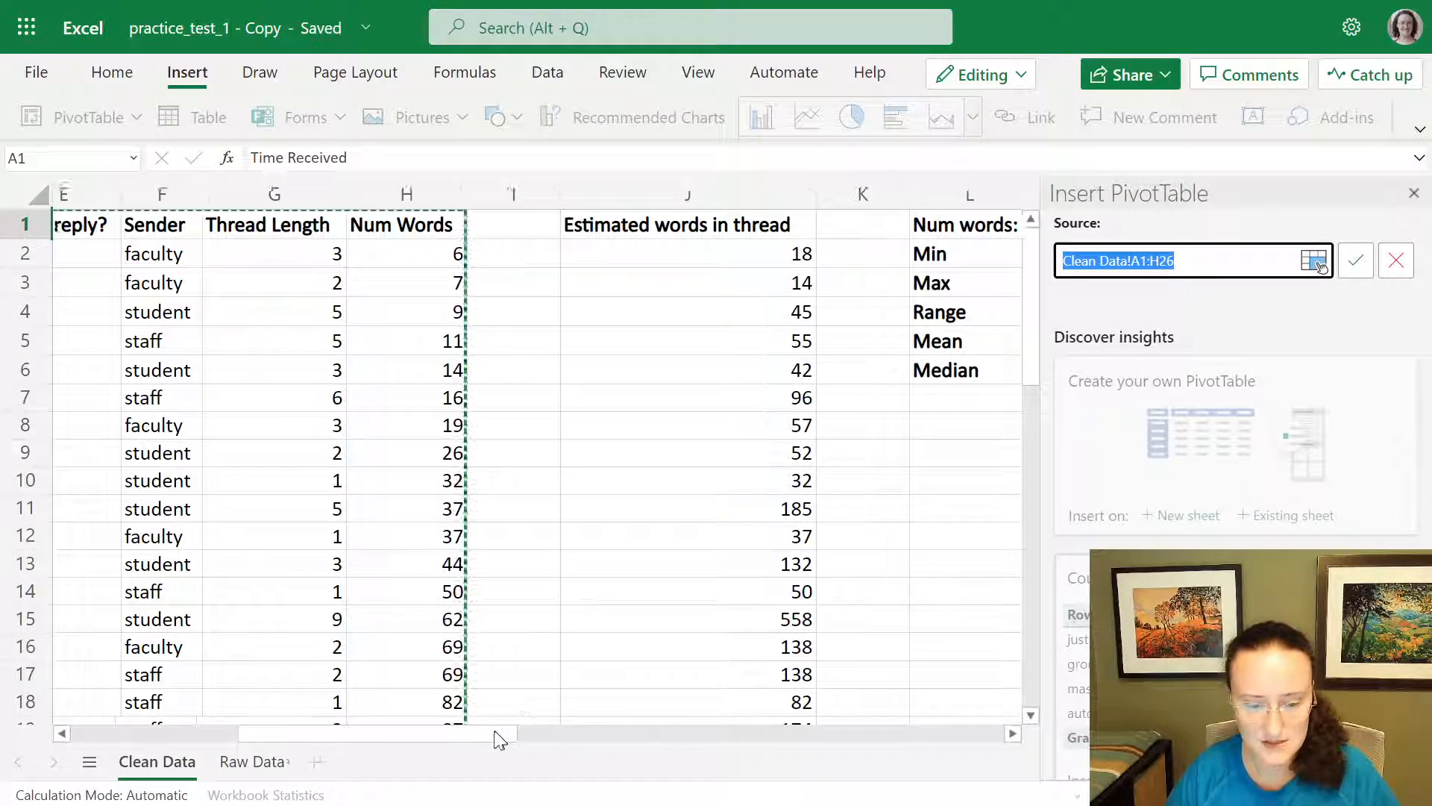
left_click_drag(496, 739, 432, 742)
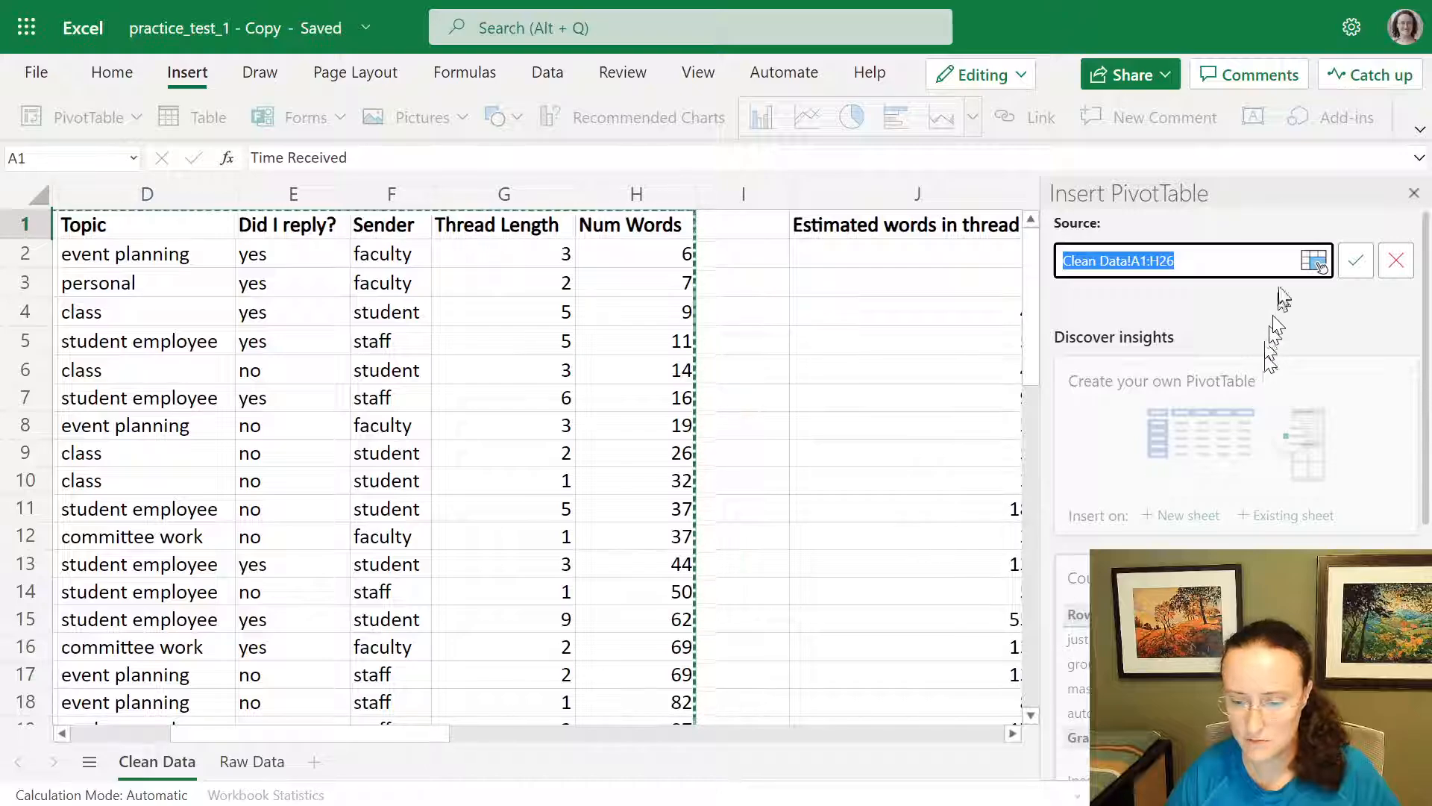
left_click(1252, 263)
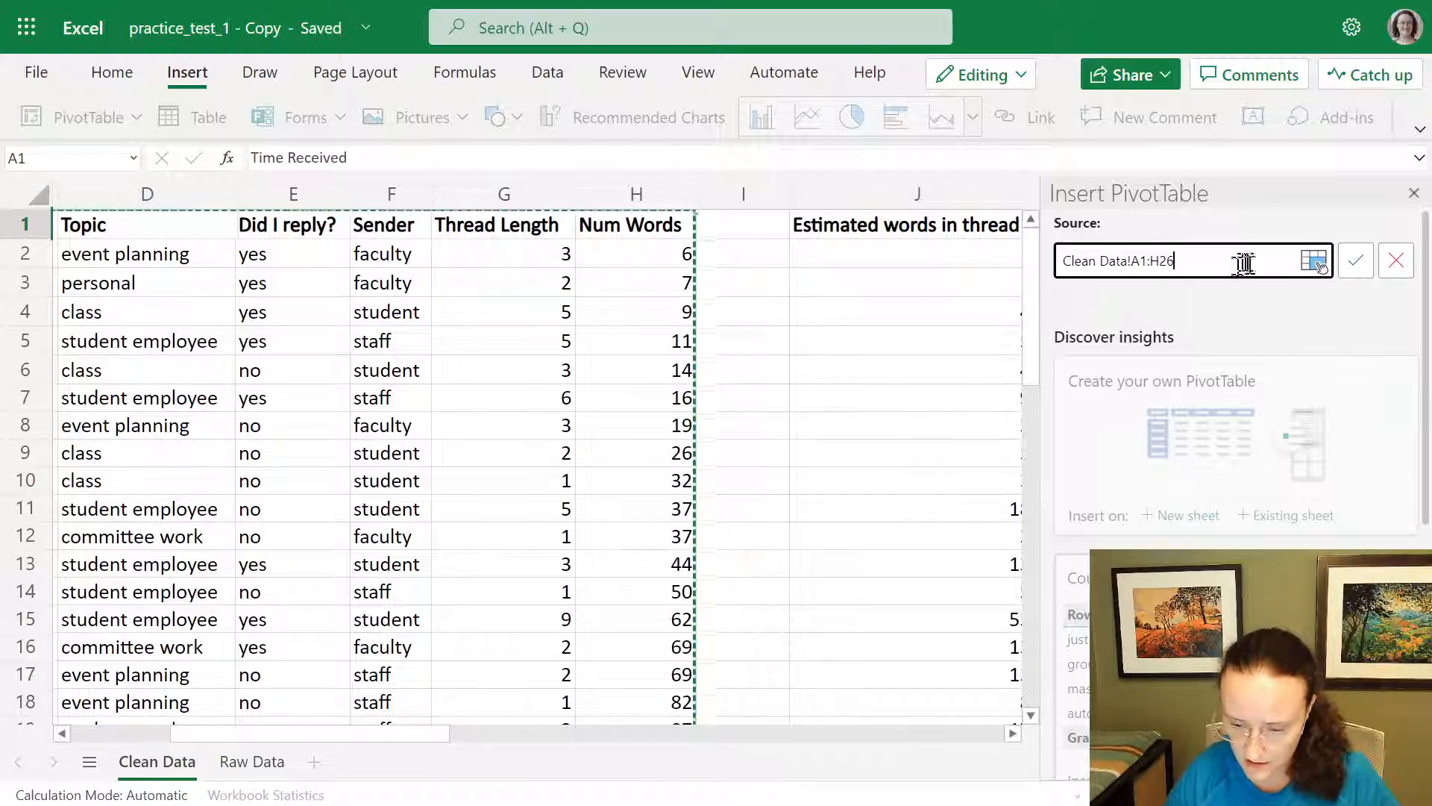
left_click(1362, 264)
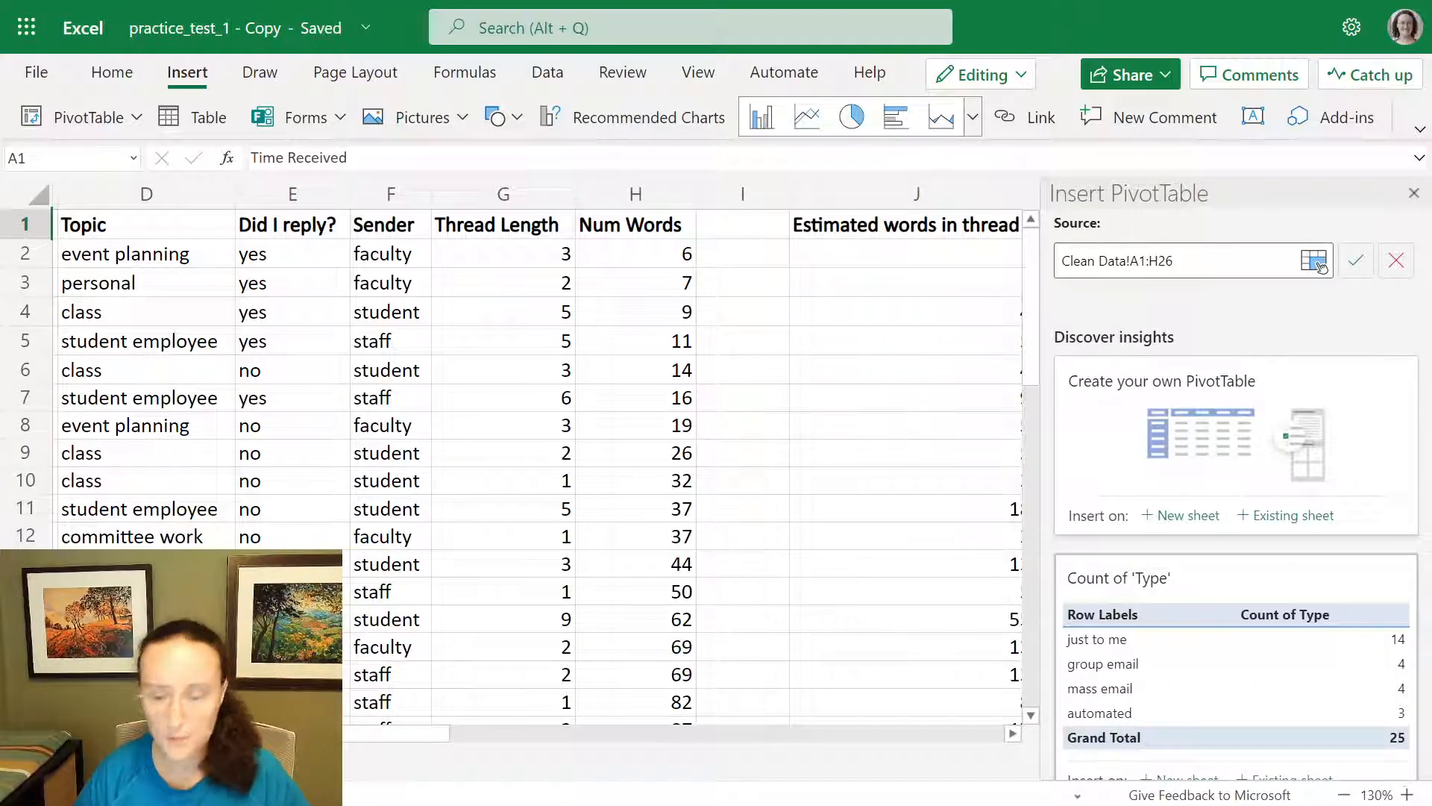
Create a blank PivotTable of your own on a new sheet and leave it selected for field setup.
left_click(1201, 517)
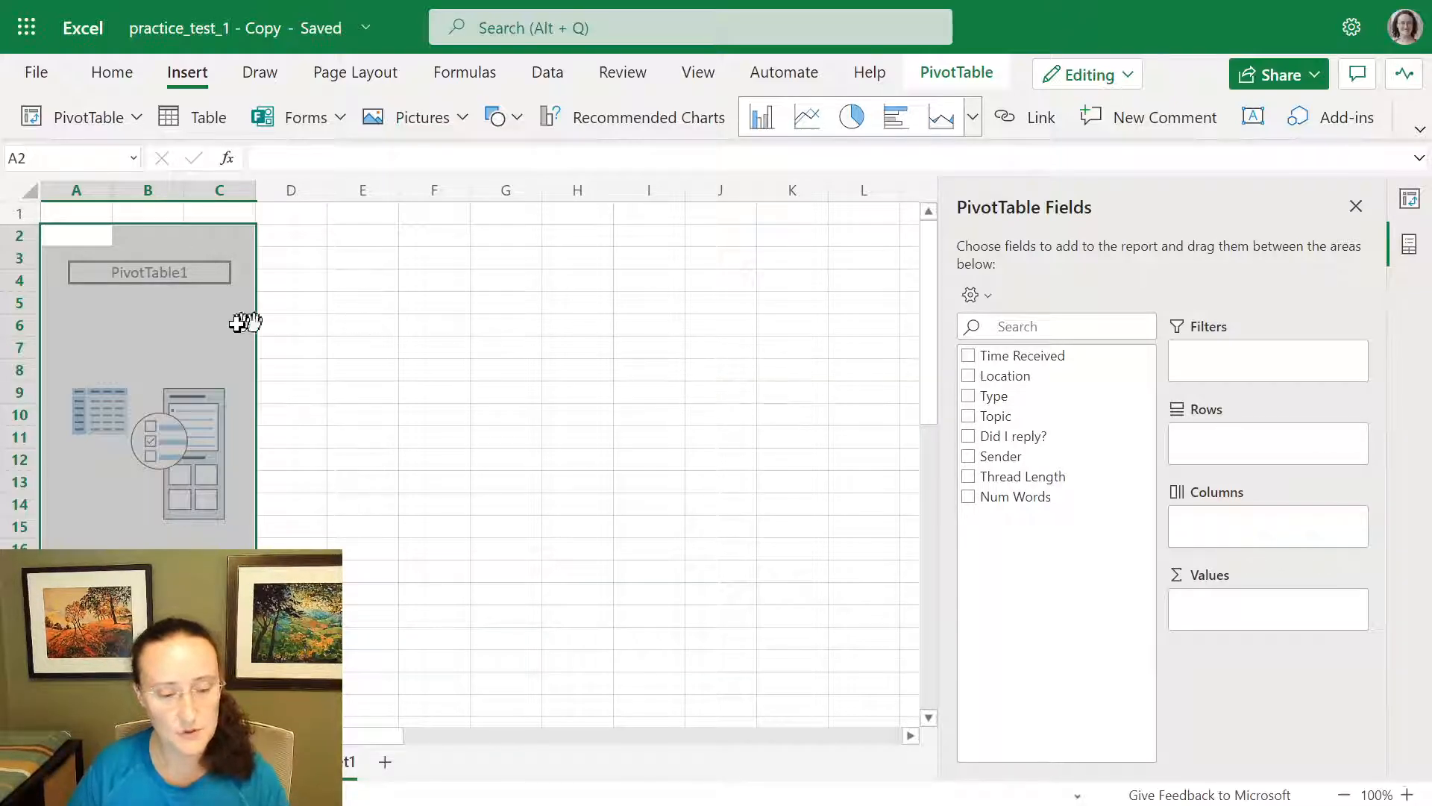
left_click(494, 302)
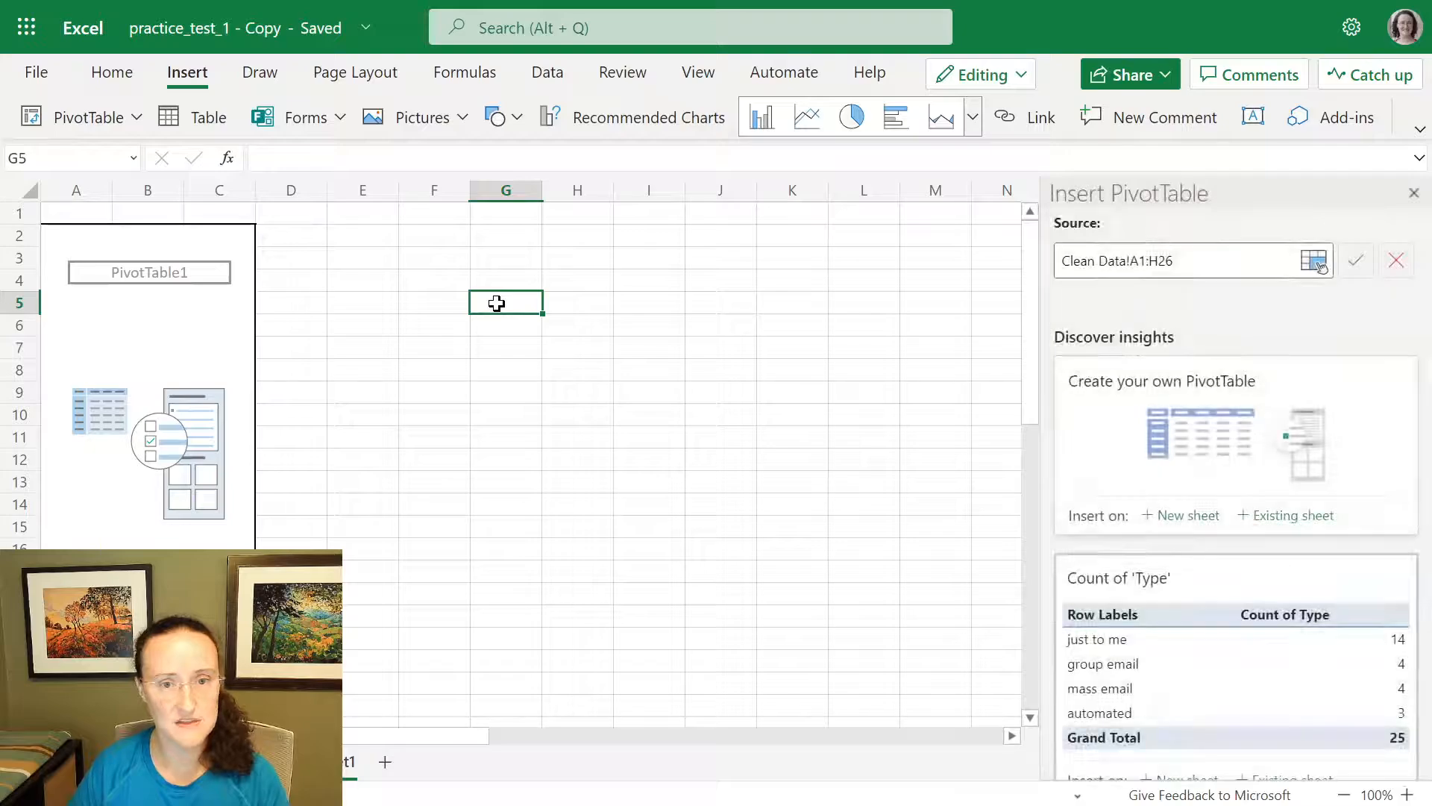
left_click(197, 334)
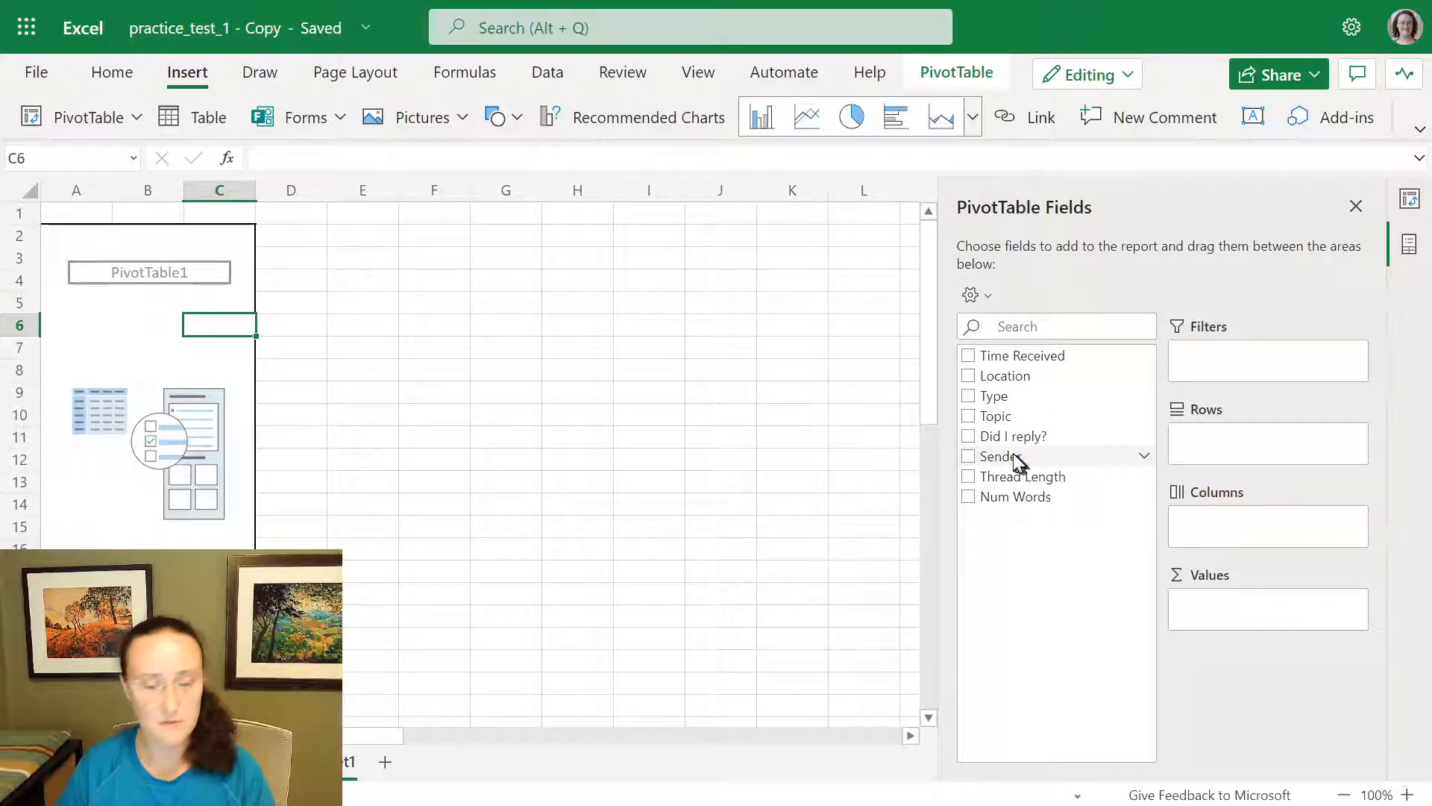
Lay out the PivotTable with Sender as rows, Type as columns and Count of Type as values.
left_click_drag(1016, 460, 1216, 447)
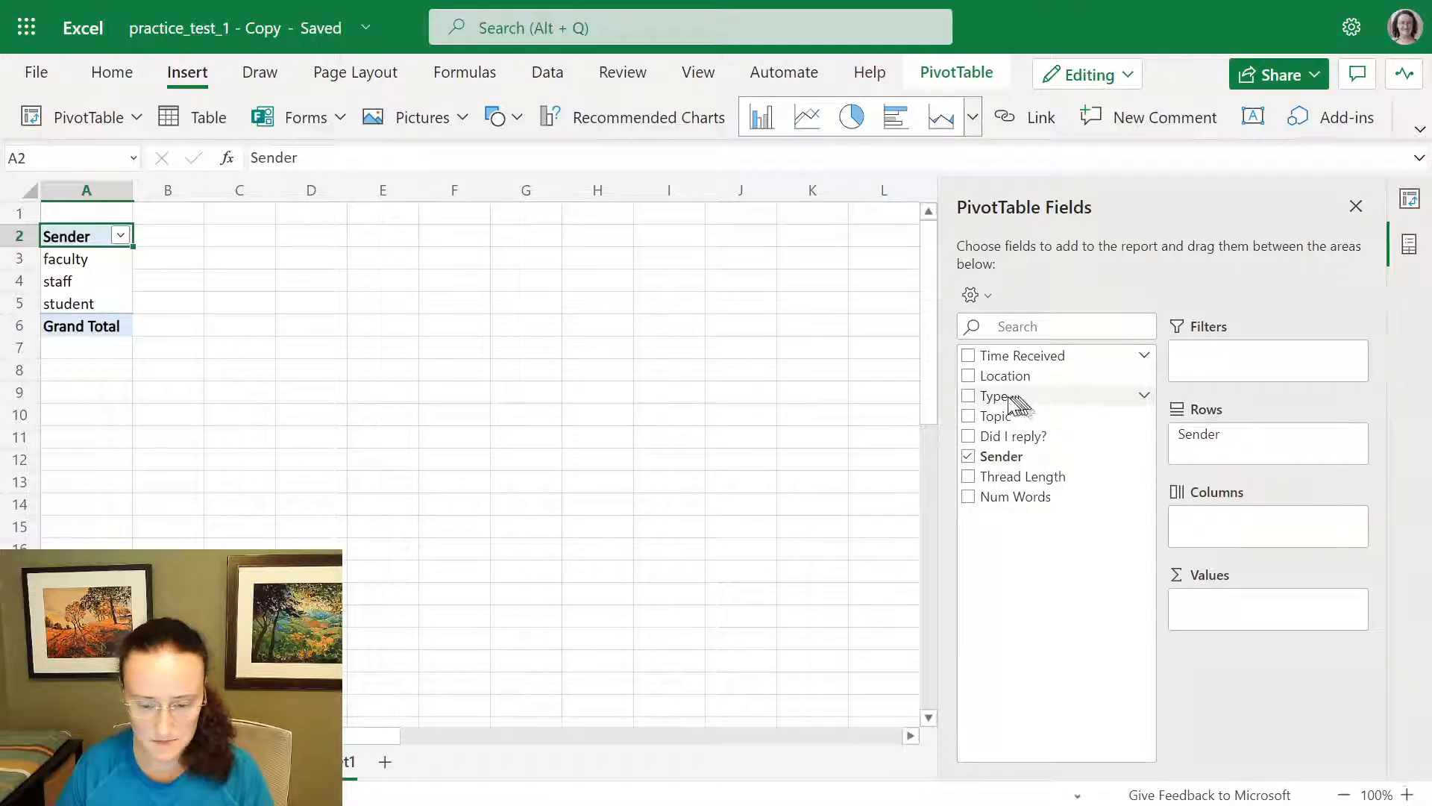
left_click_drag(1013, 405, 1262, 536)
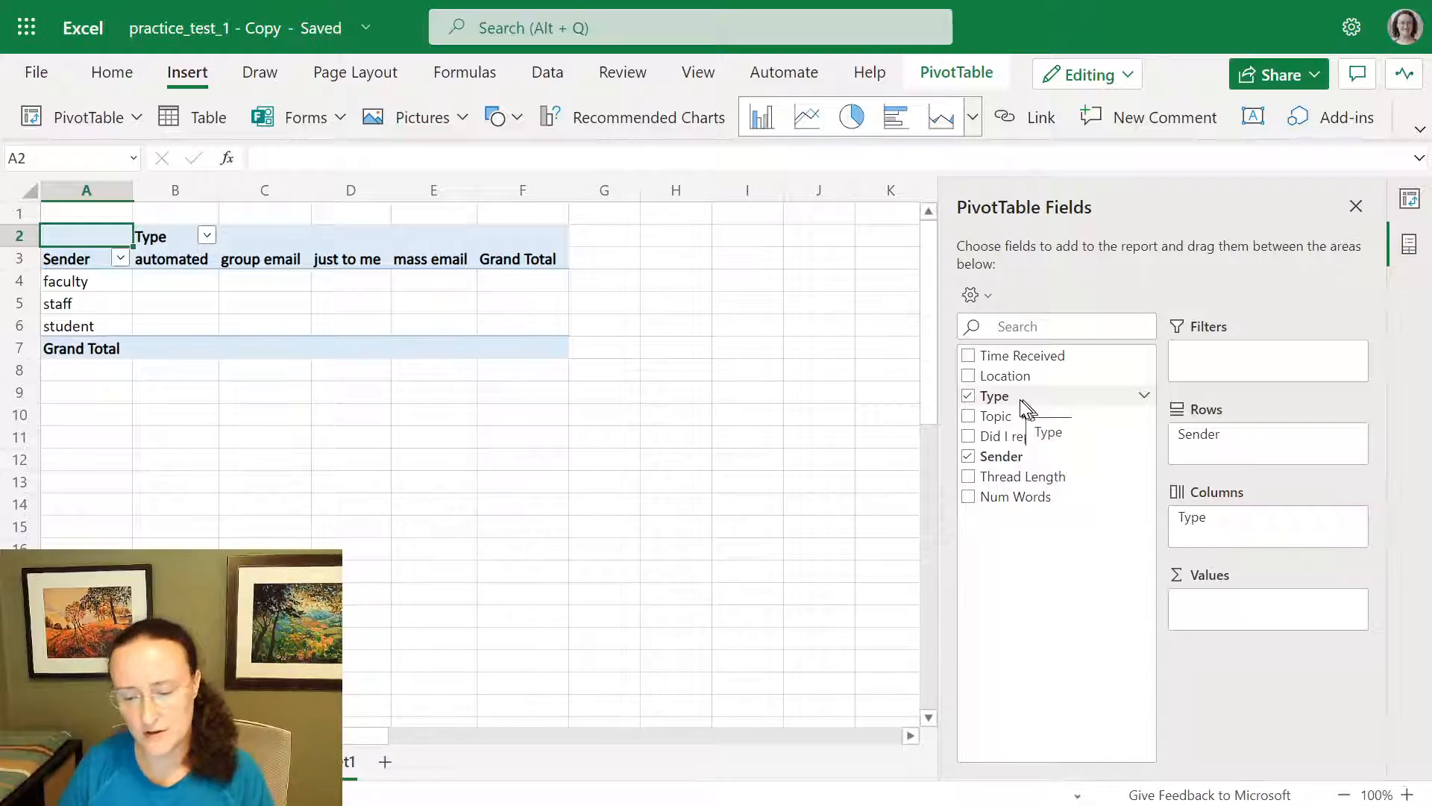
left_click_drag(1000, 396, 1266, 608)
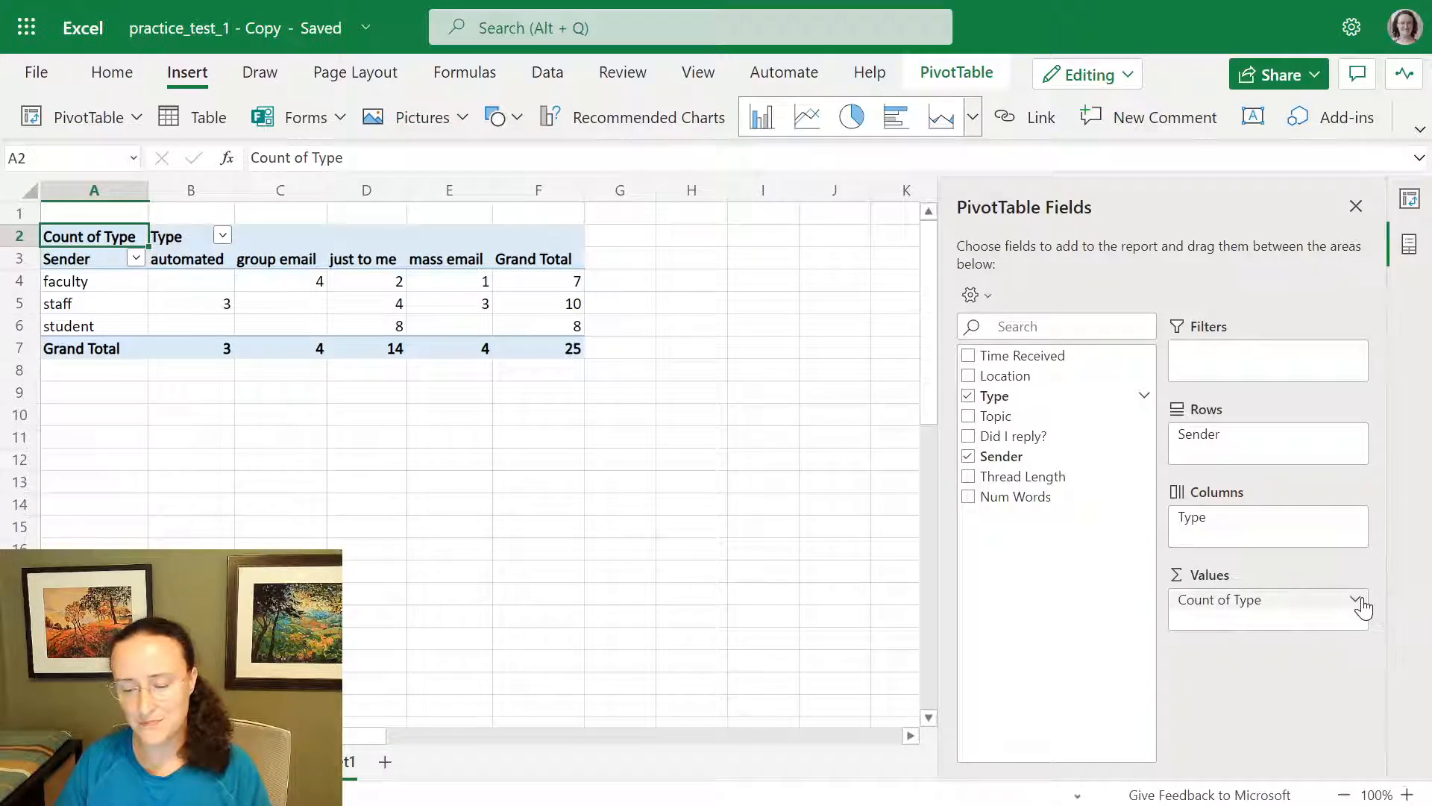
Examine the PivotTable's sender rows, email type columns and the mass email counts for faculty and staff.
left_click(348, 299)
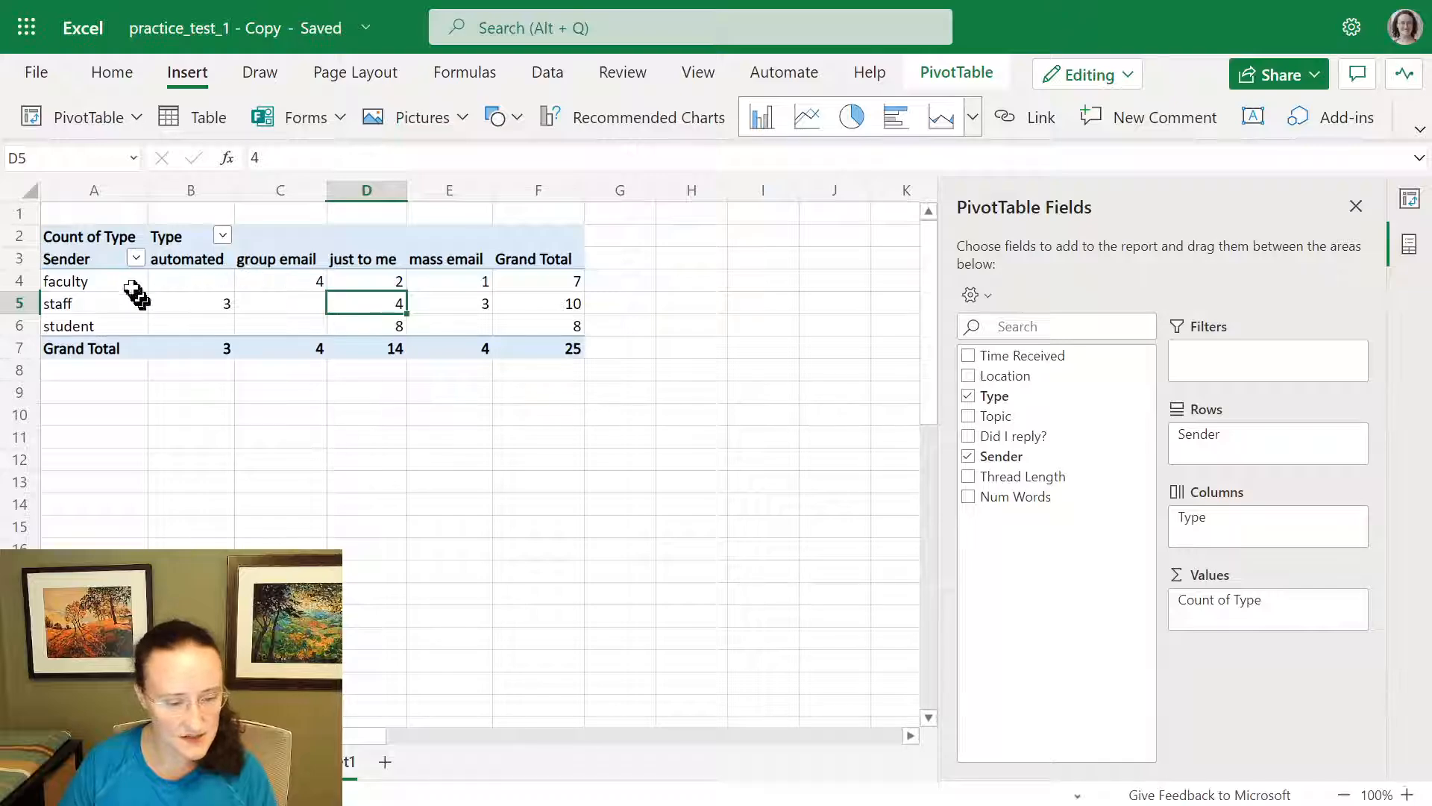
left_click_drag(131, 280, 121, 313)
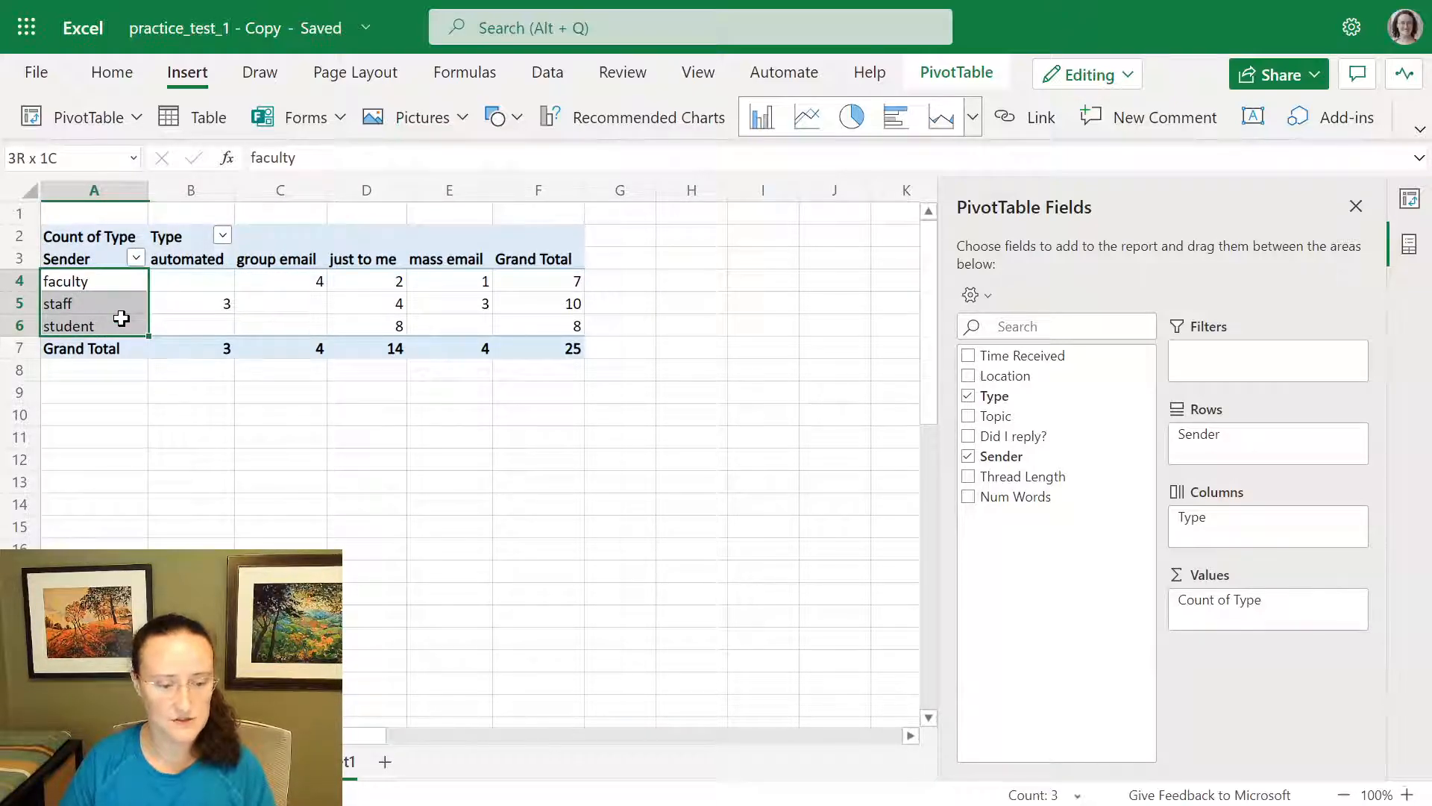
left_click_drag(121, 318, 123, 317)
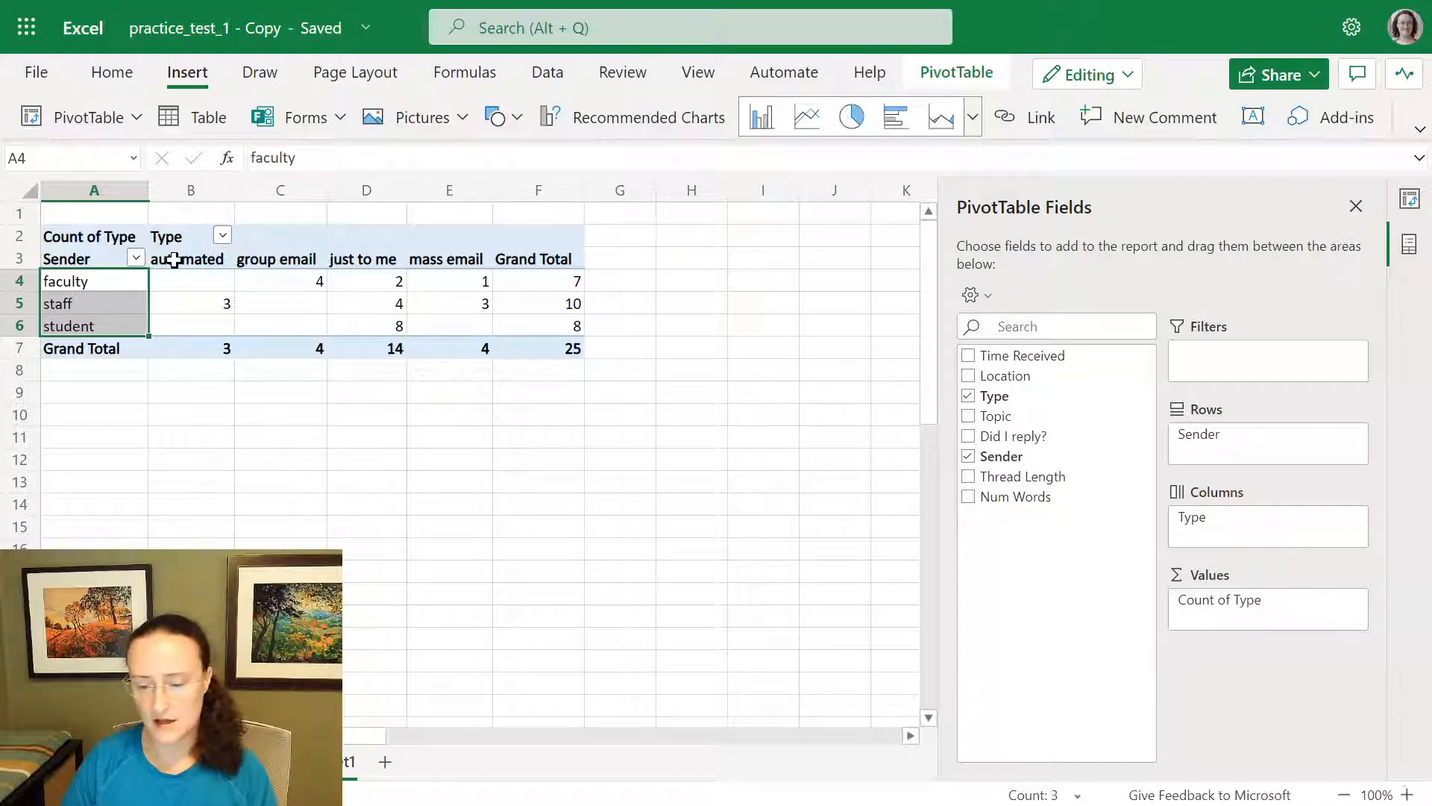
left_click_drag(174, 259, 431, 258)
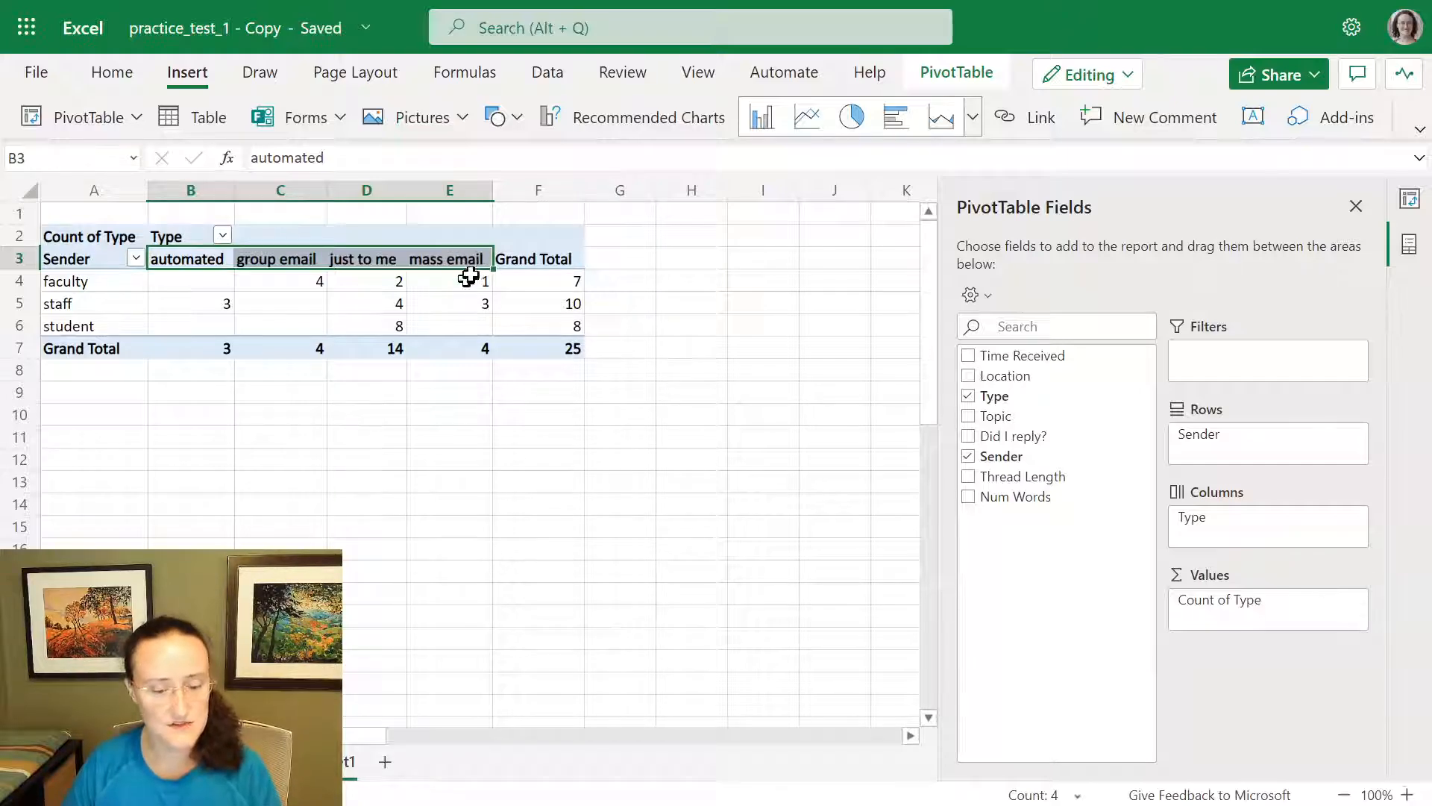
left_click(467, 280)
left_click(464, 301)
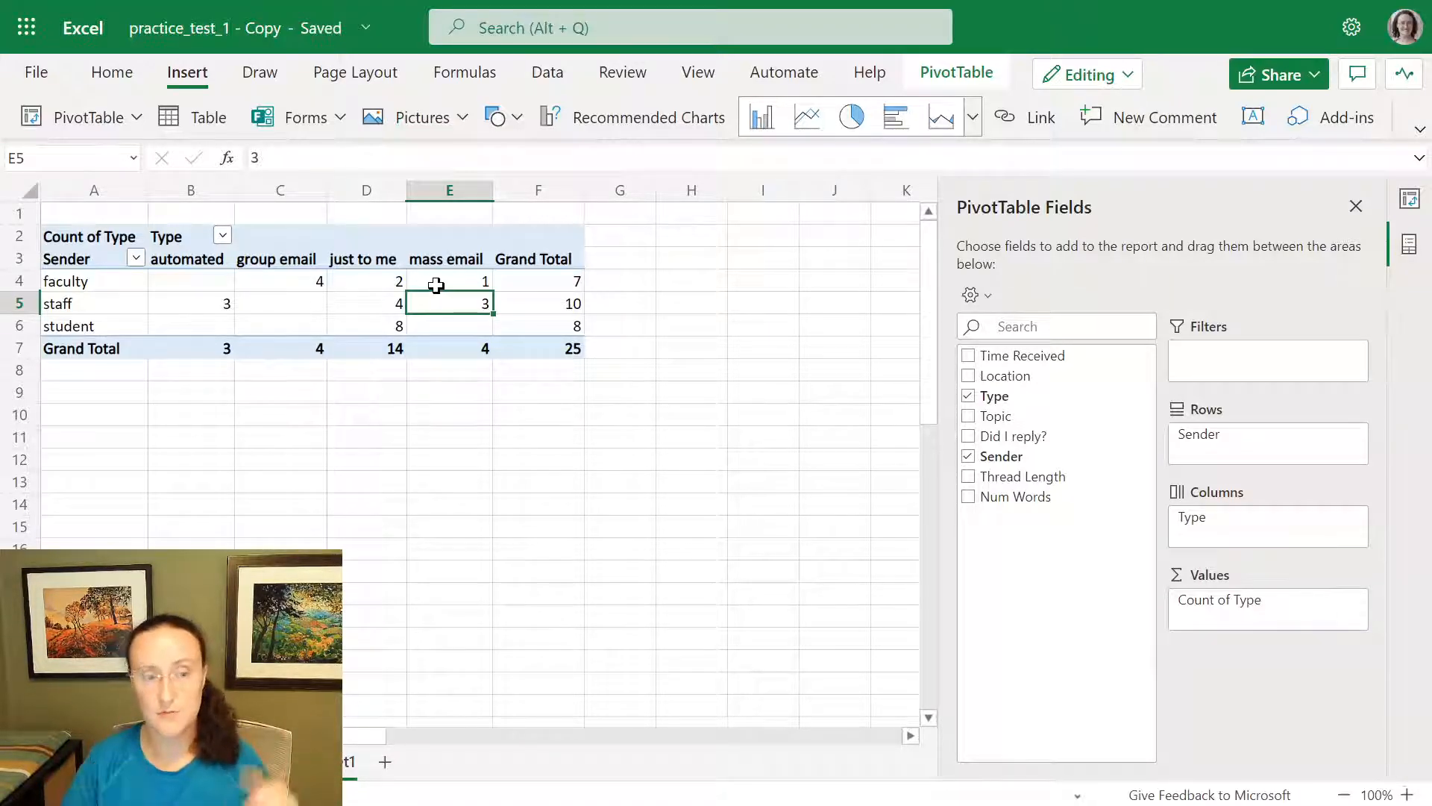
Examine the PivotTable's grand totals for each sender, each email type and the whole data set.
left_click_drag(550, 282, 547, 320)
left_click_drag(208, 348, 455, 347)
left_click(561, 344)
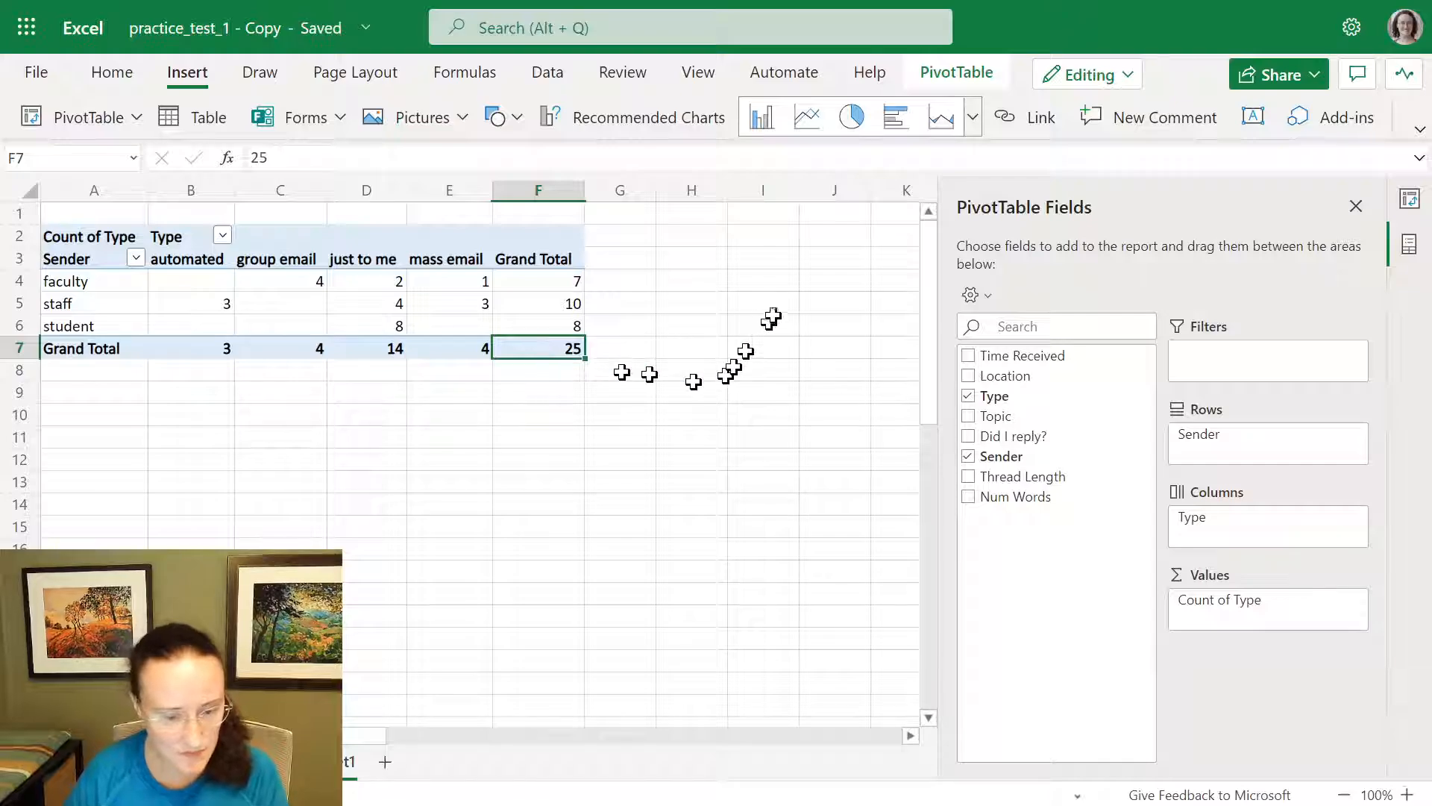
Insert a stacked column PivotChart from the PivotTable of email types by sender.
left_click(412, 321)
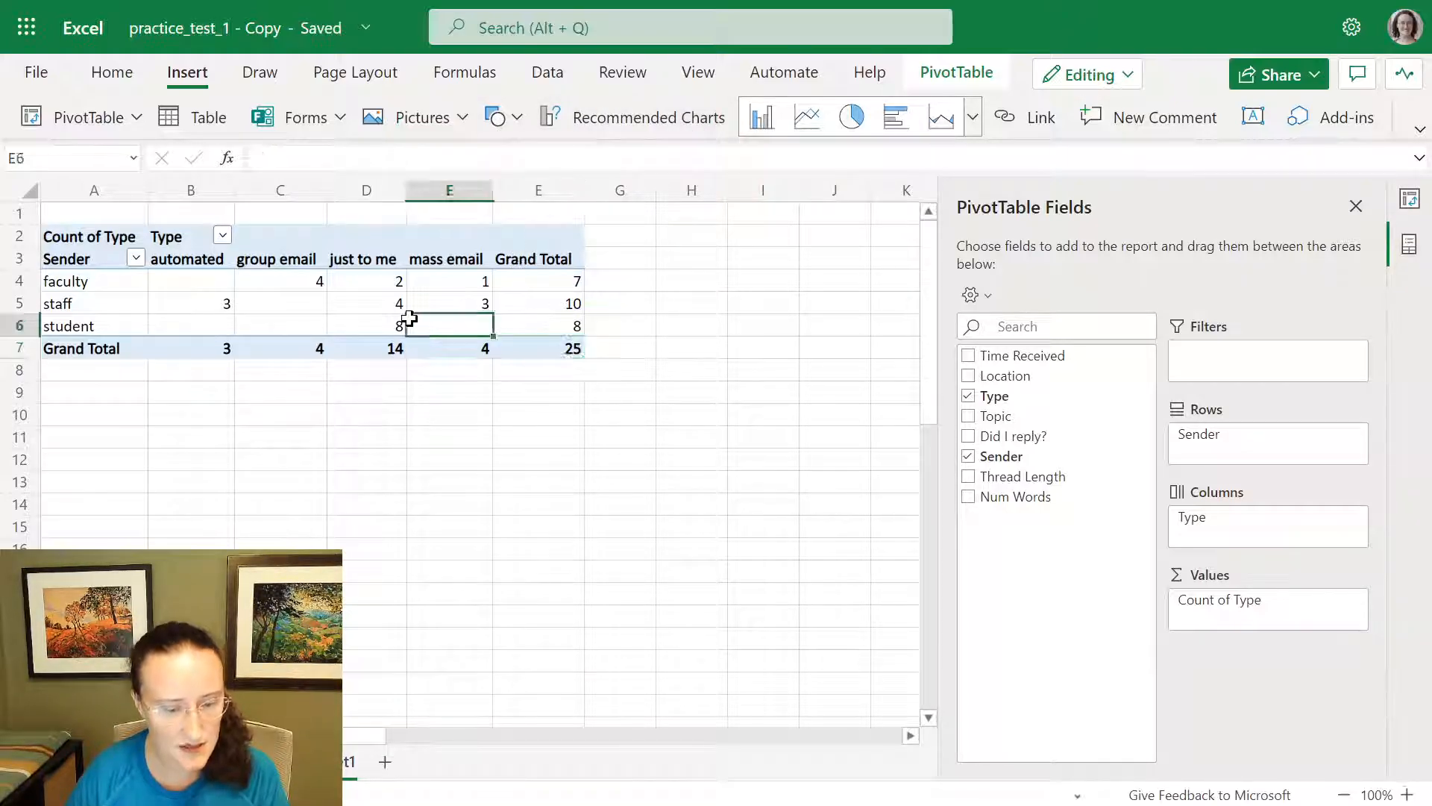
left_click(312, 260)
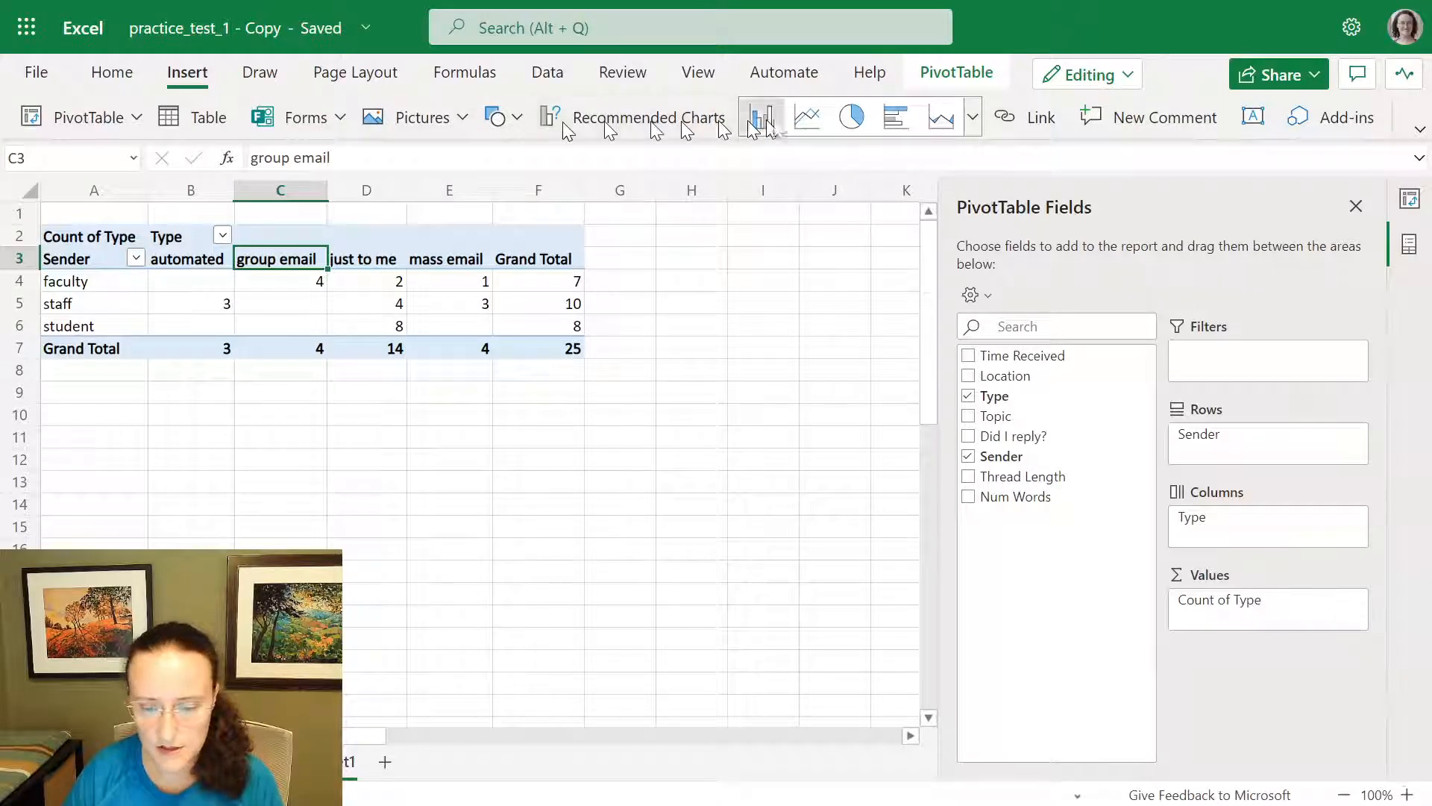
left_click(976, 121)
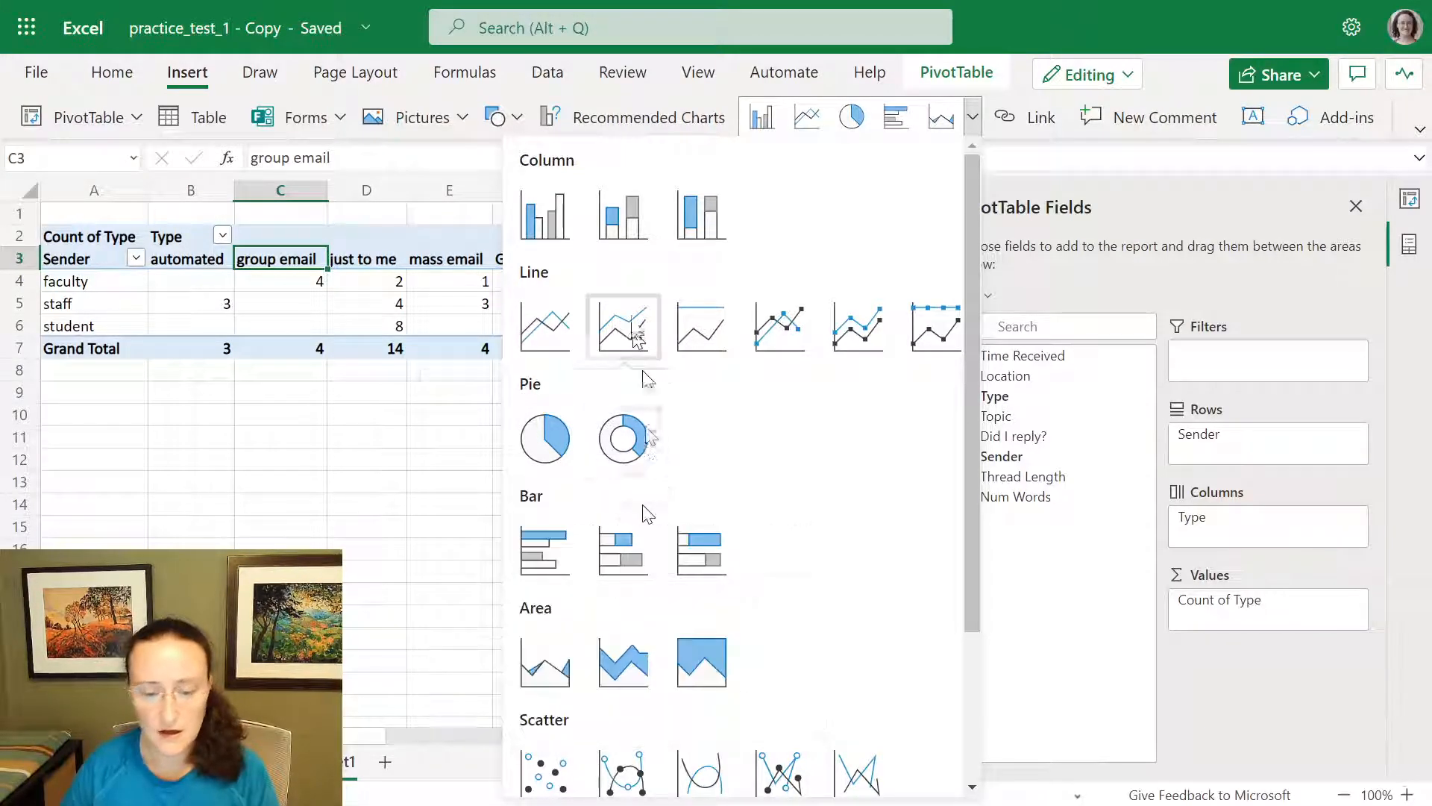
left_click(650, 216)
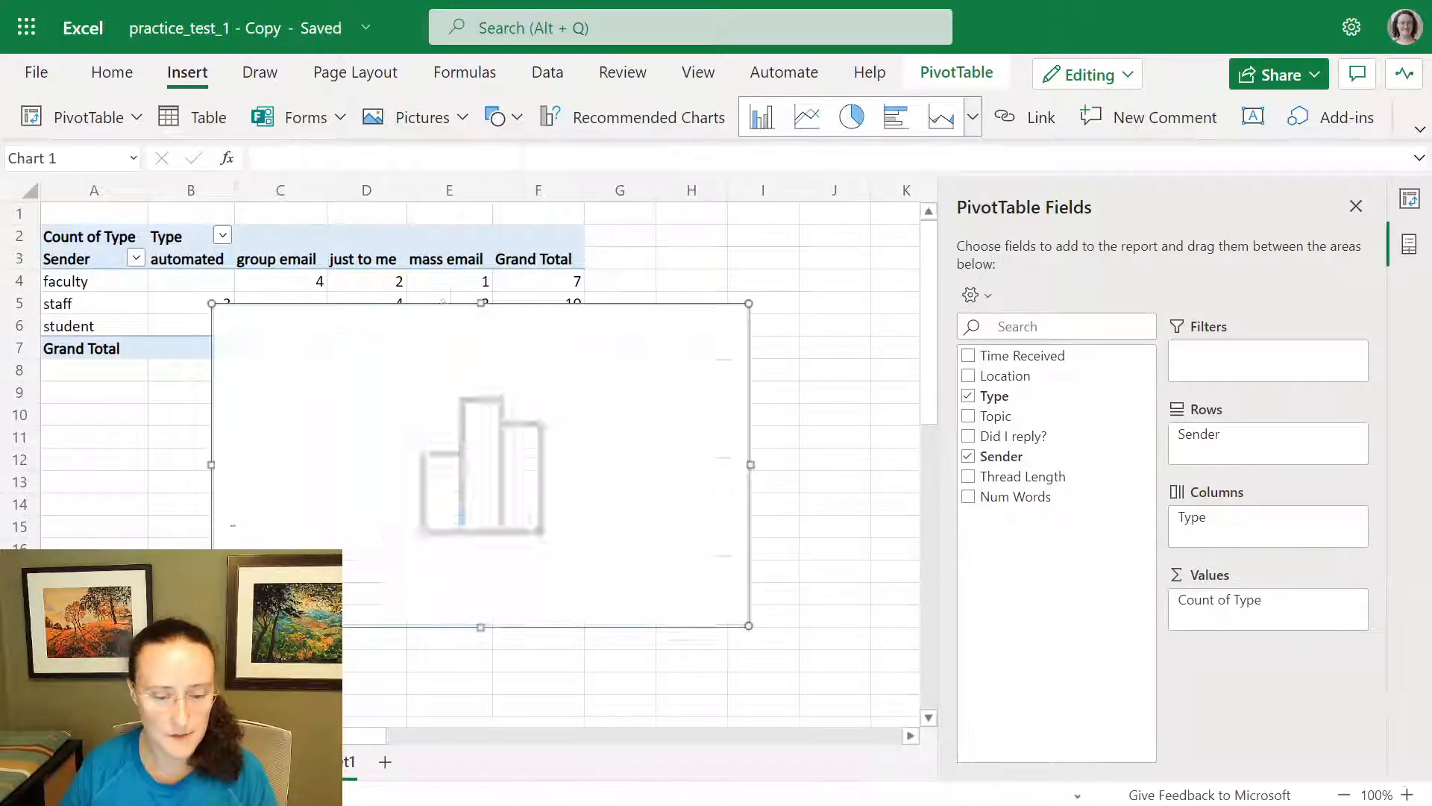
Enlarge the stacked column chart slightly and reposition it over the upper part of the sheet.
left_click_drag(726, 322, 775, 327)
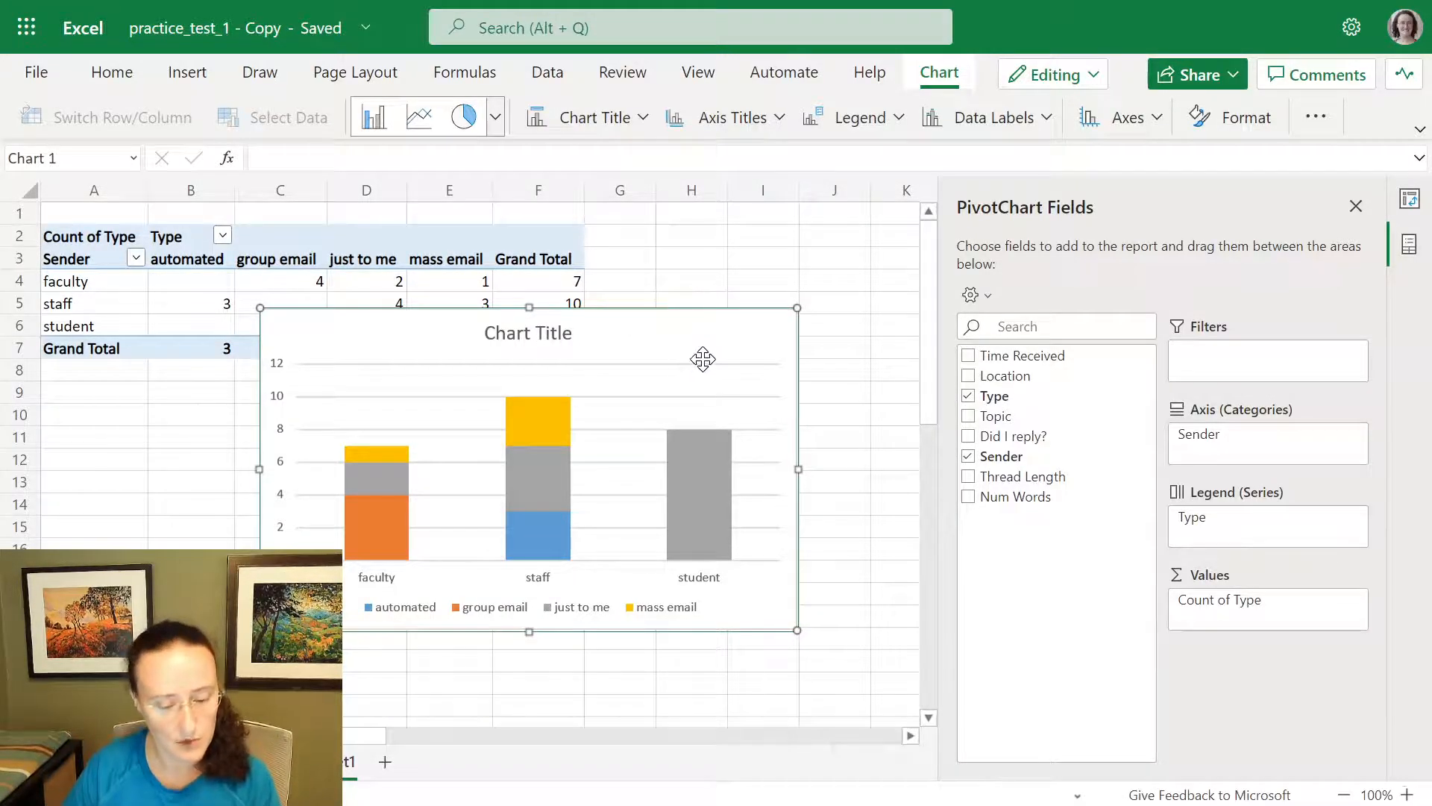
left_click_drag(801, 634, 822, 670)
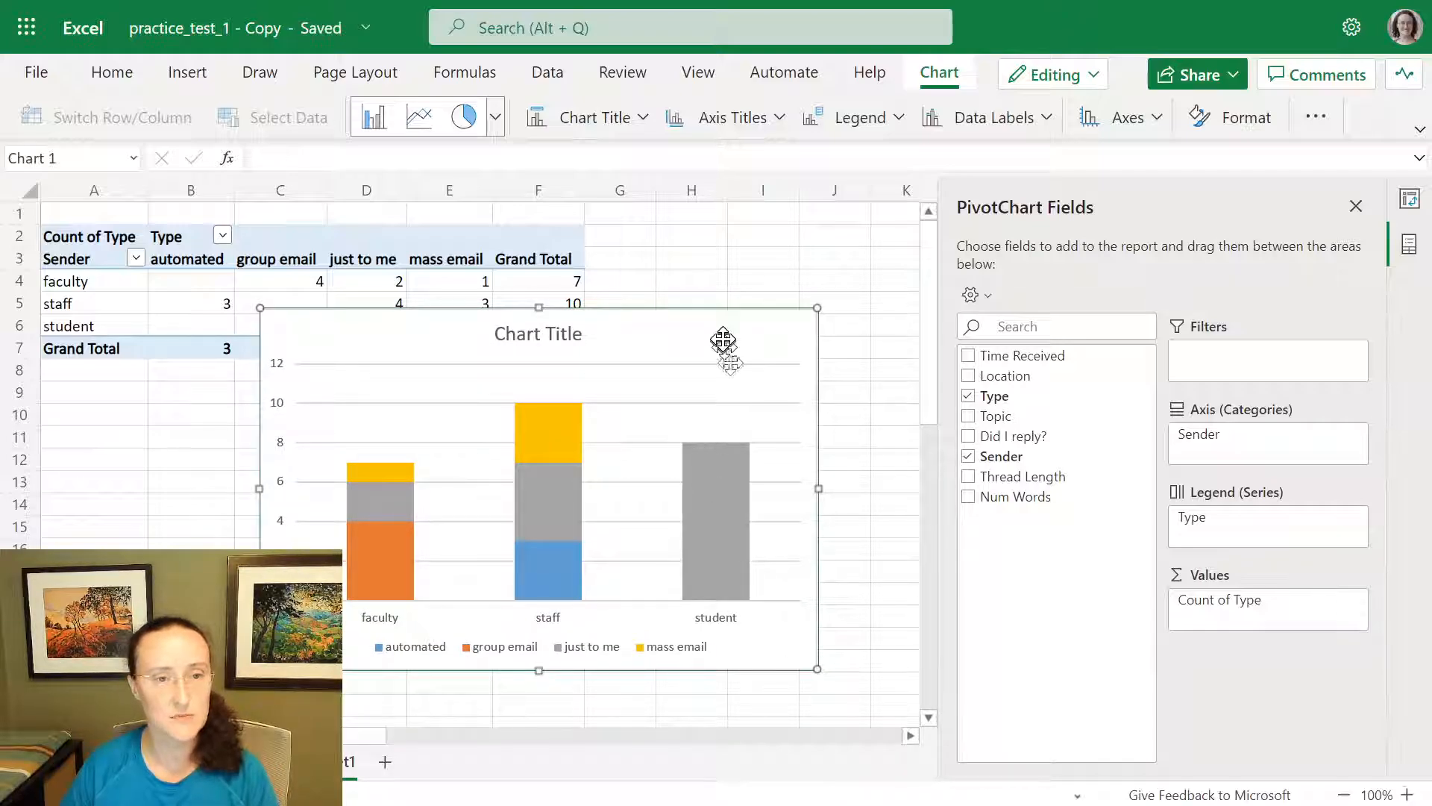
left_click_drag(722, 342, 760, 288)
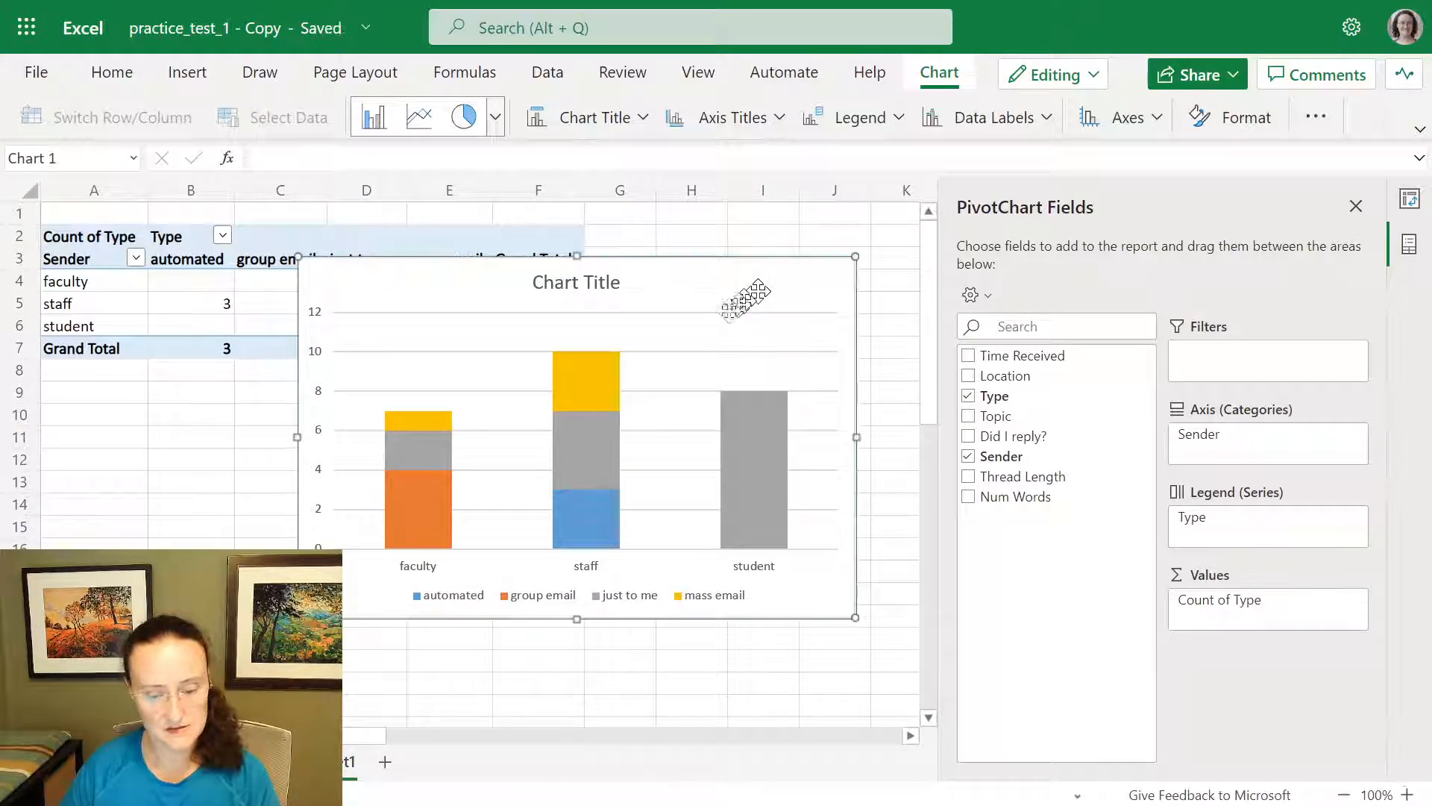
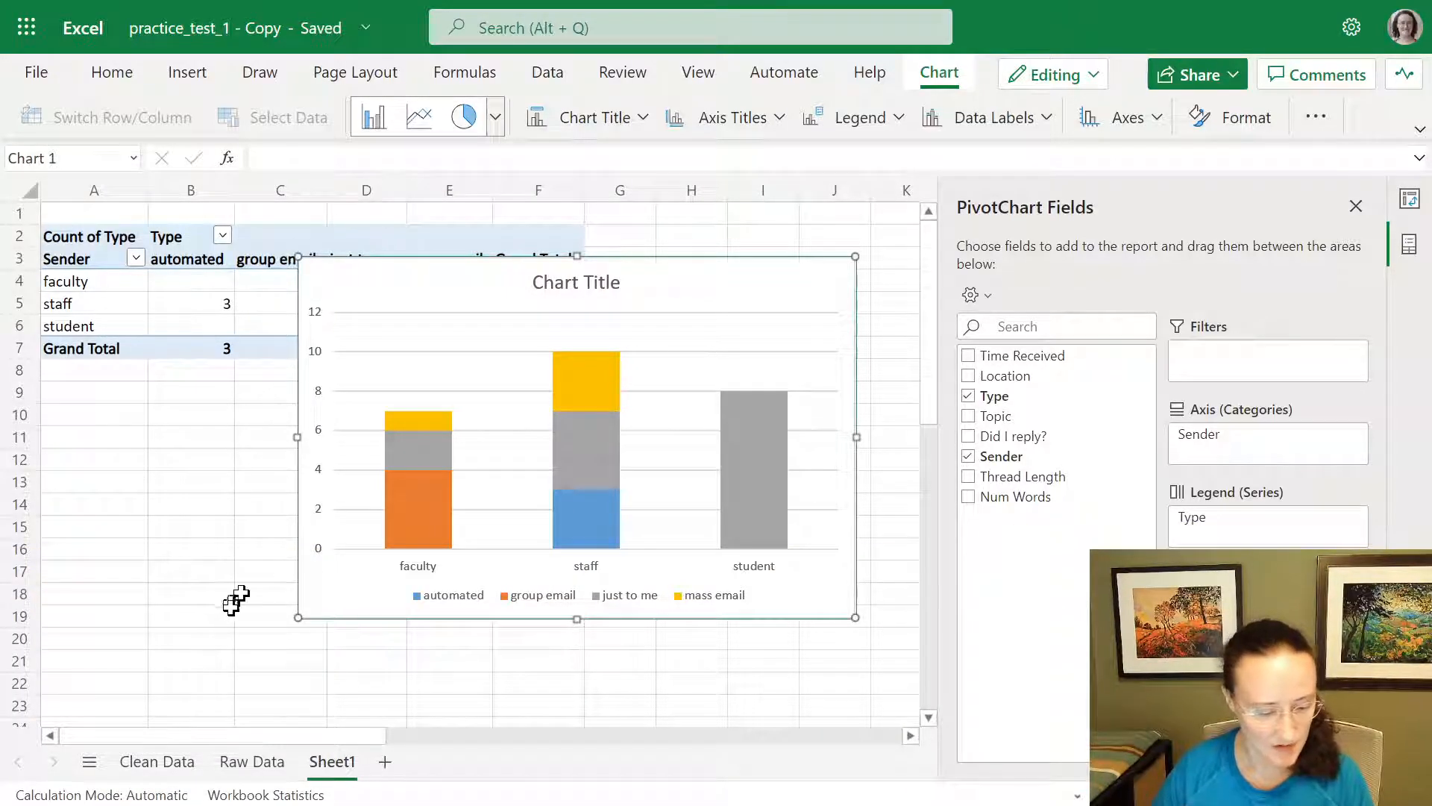
Return to the start of the Clean Data sheet and dismiss the leftover PivotTable setup.
left_click(167, 775)
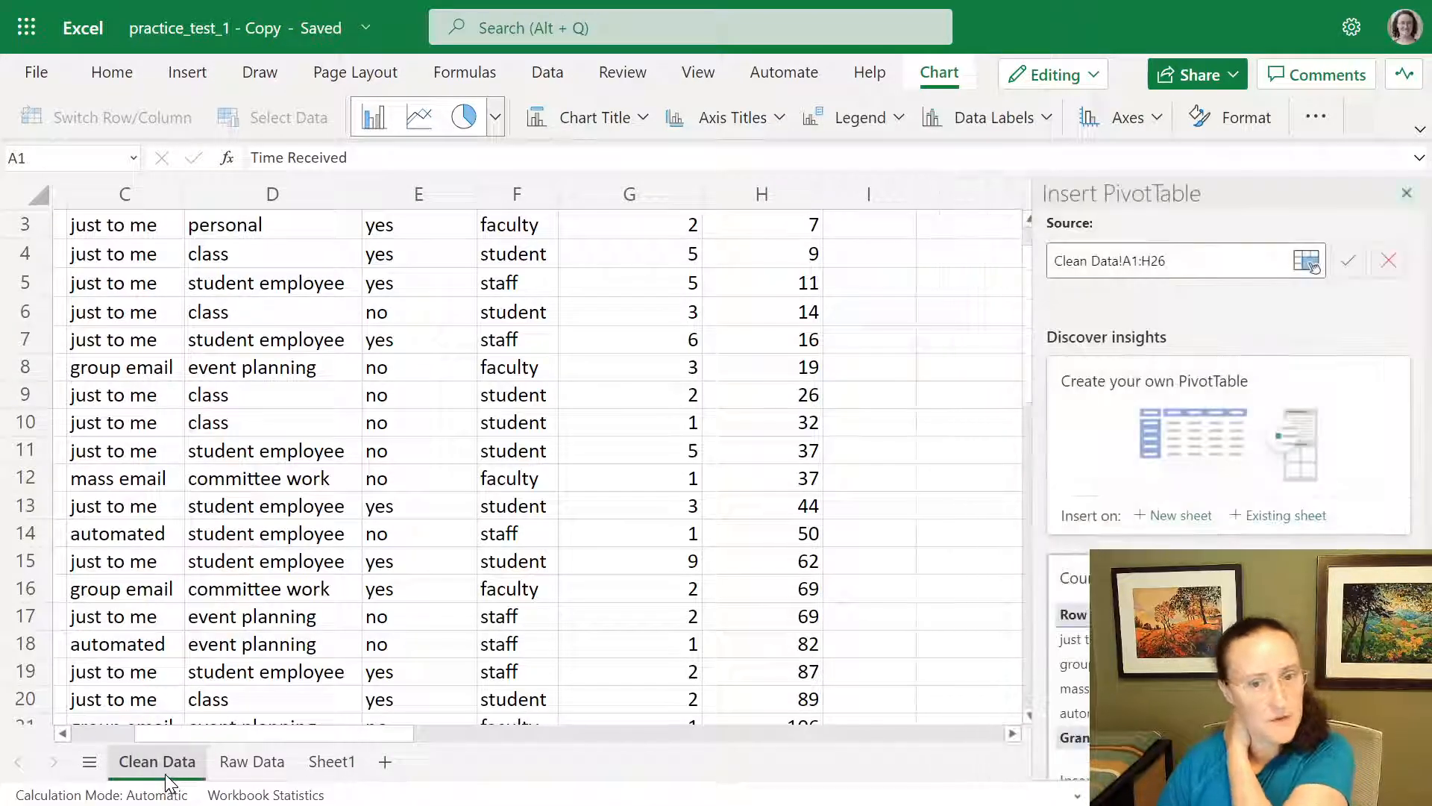
left_click(1415, 197)
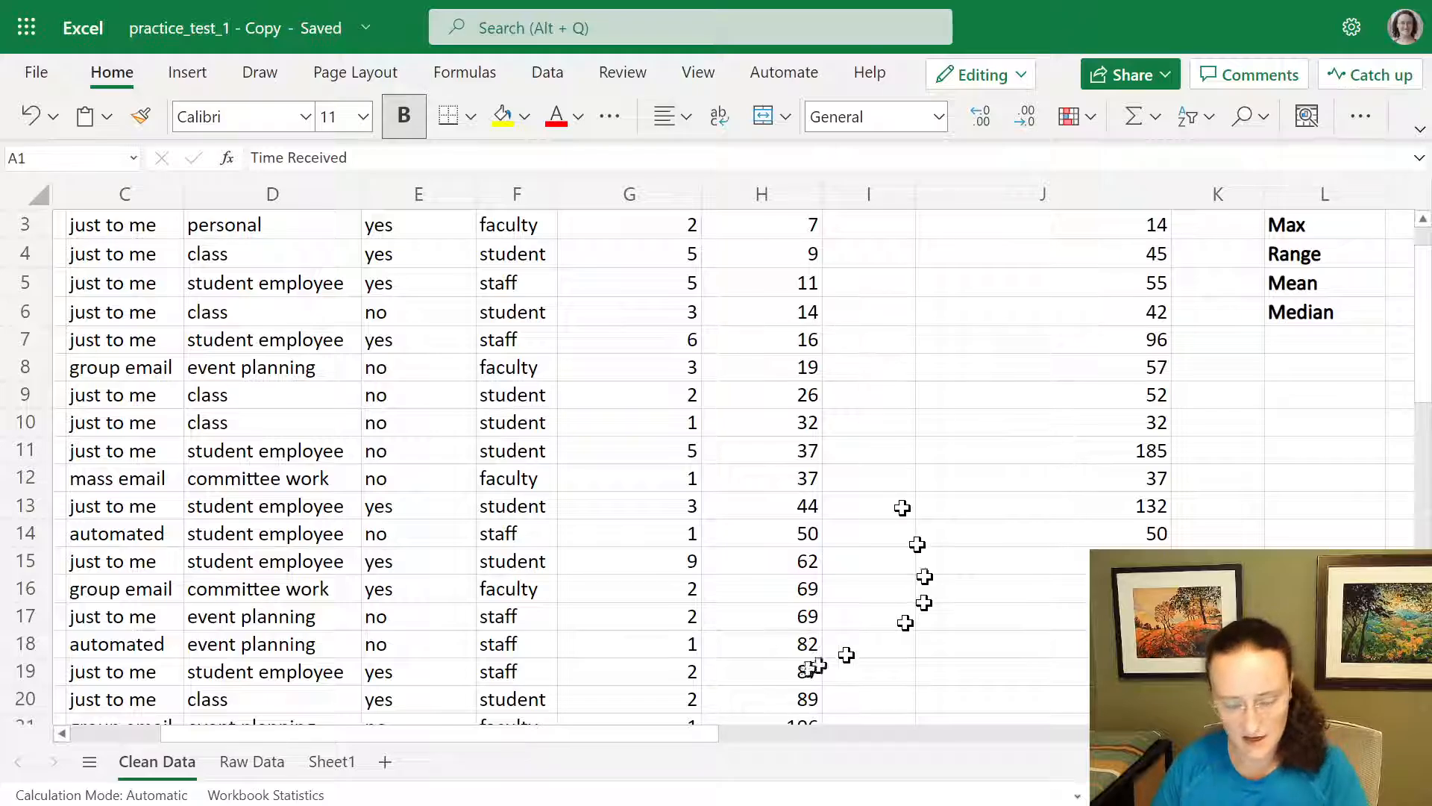
left_click_drag(687, 735, 541, 738)
scroll(559, 458, "up", 2)
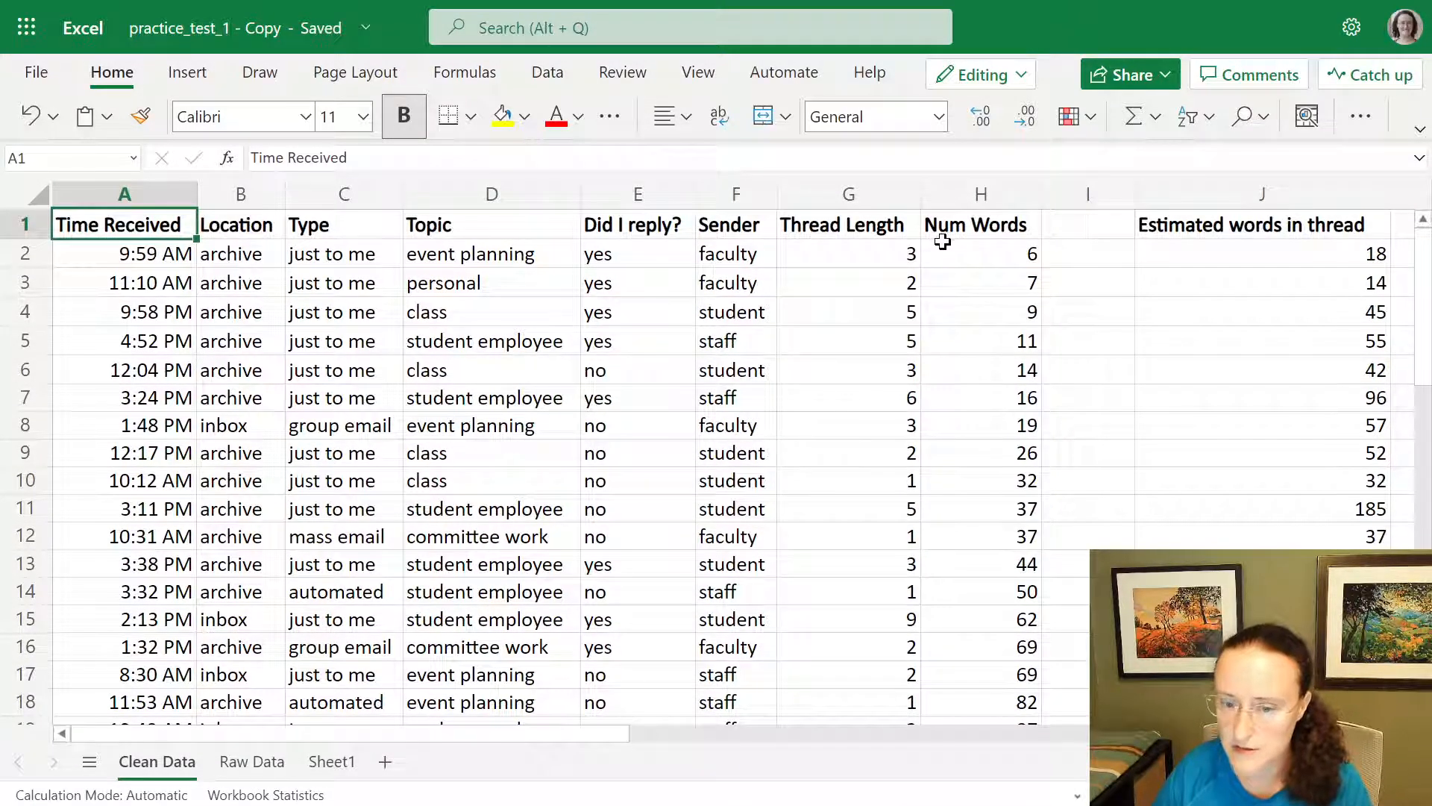
Insert a histogram of the Thread Length column and move it so that the Num Words column is uncovered.
left_click(873, 203)
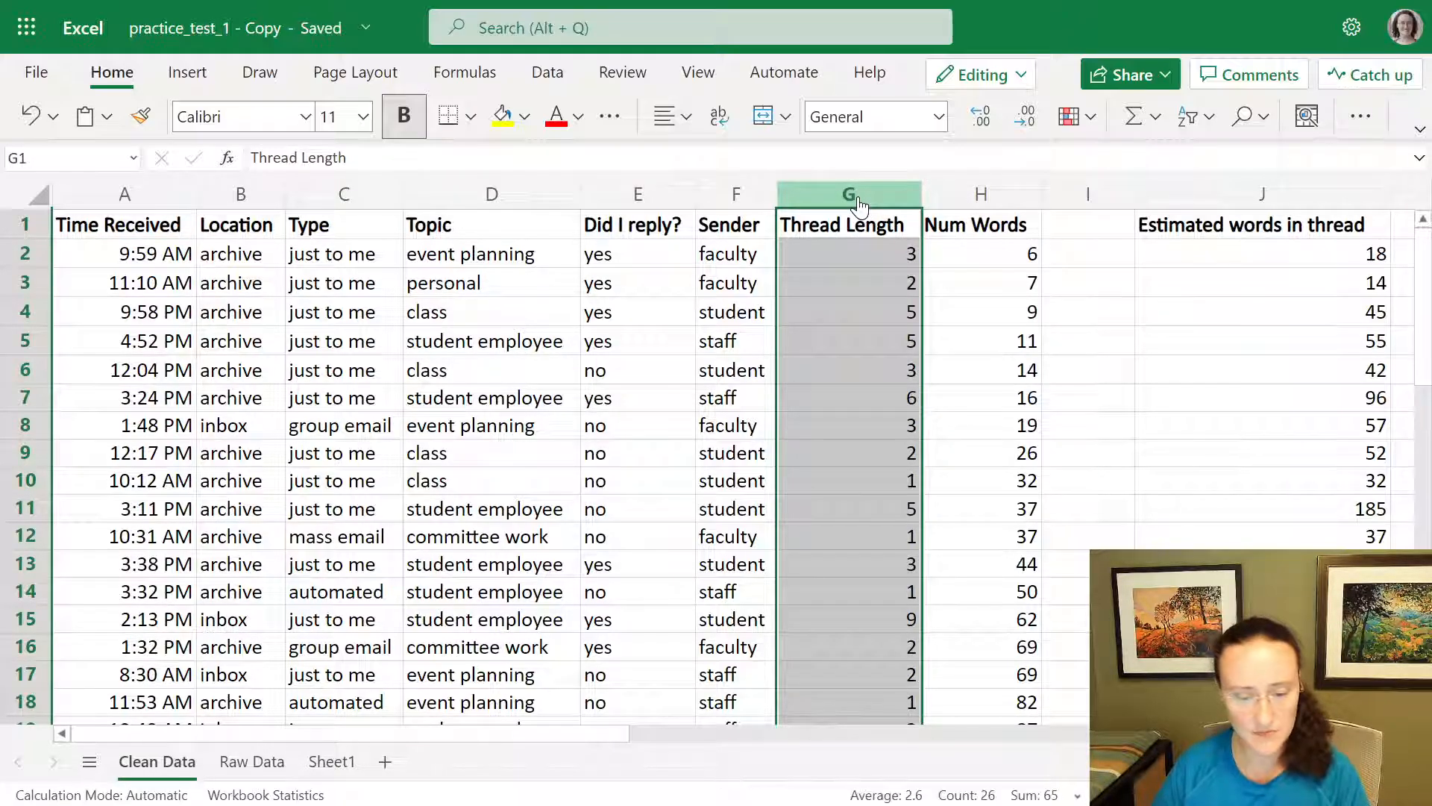
left_click(202, 85)
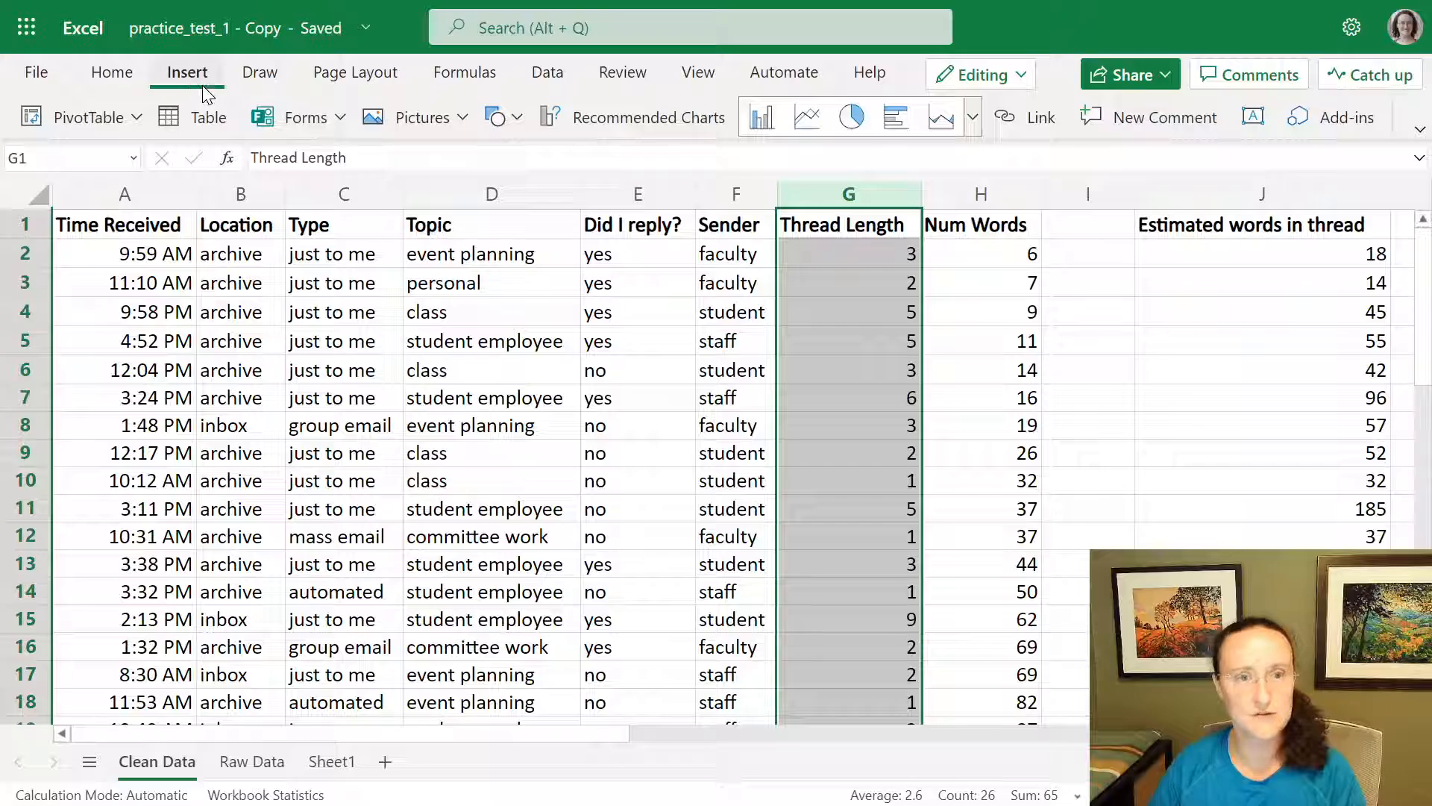
left_click(972, 120)
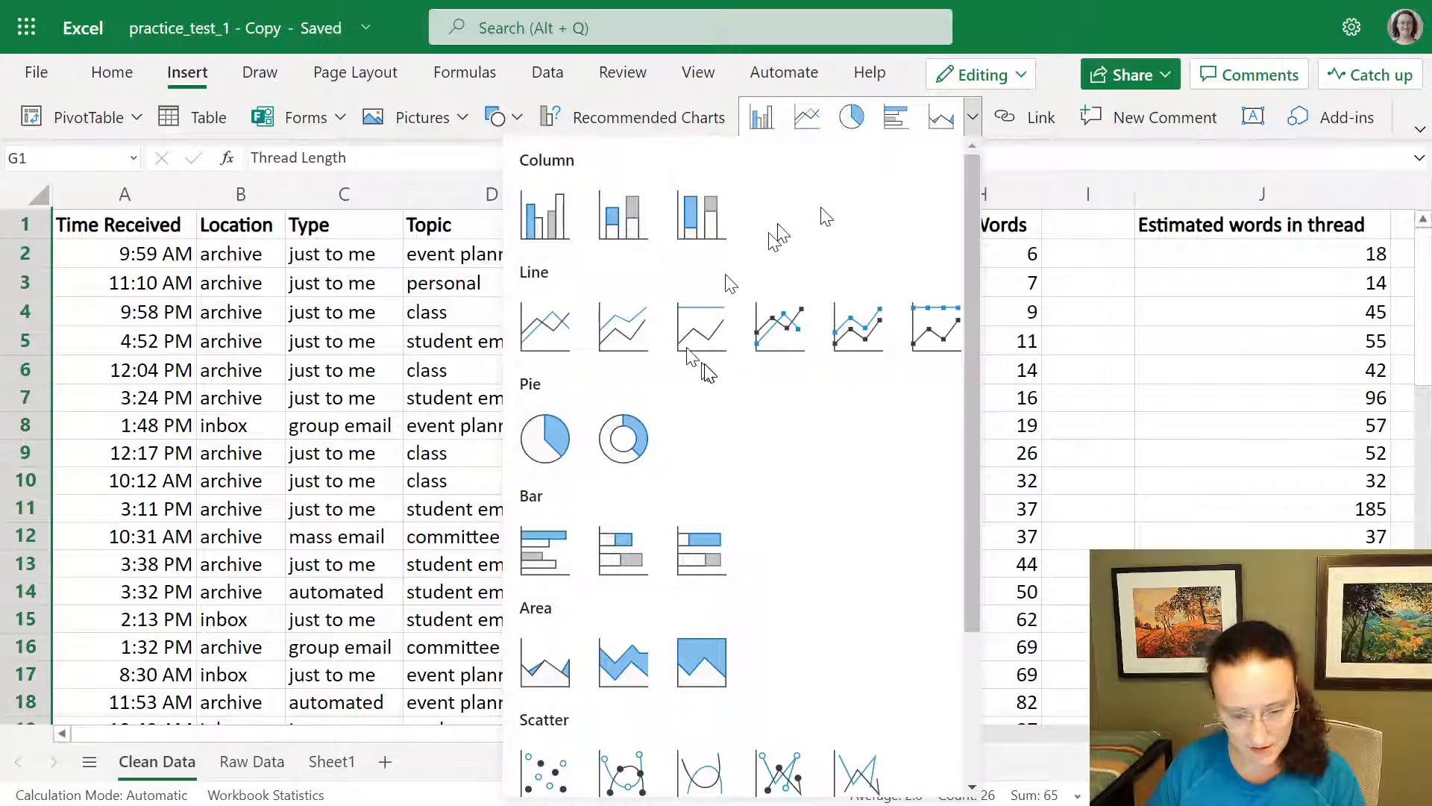
scroll(709, 366, "down", 3)
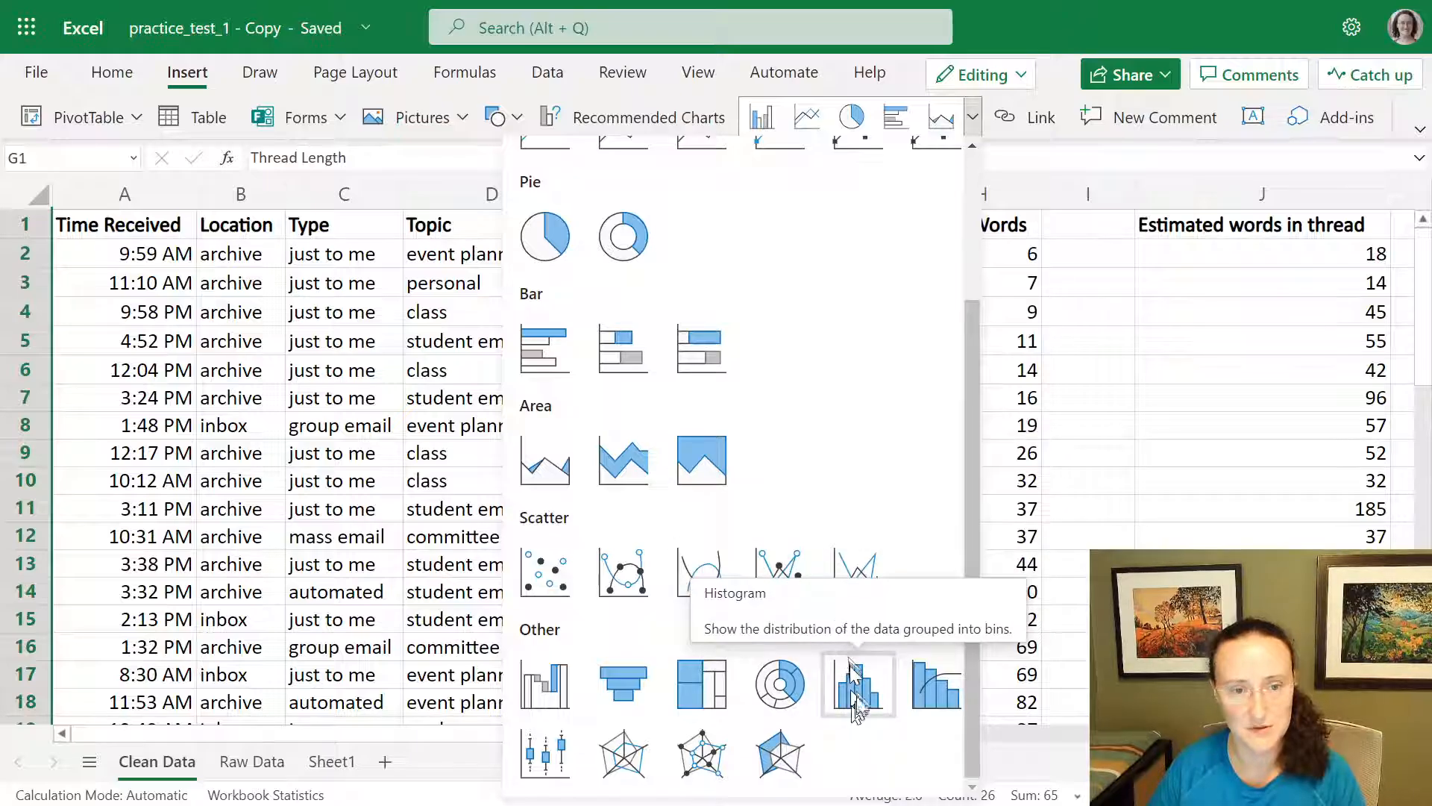
left_click(860, 688)
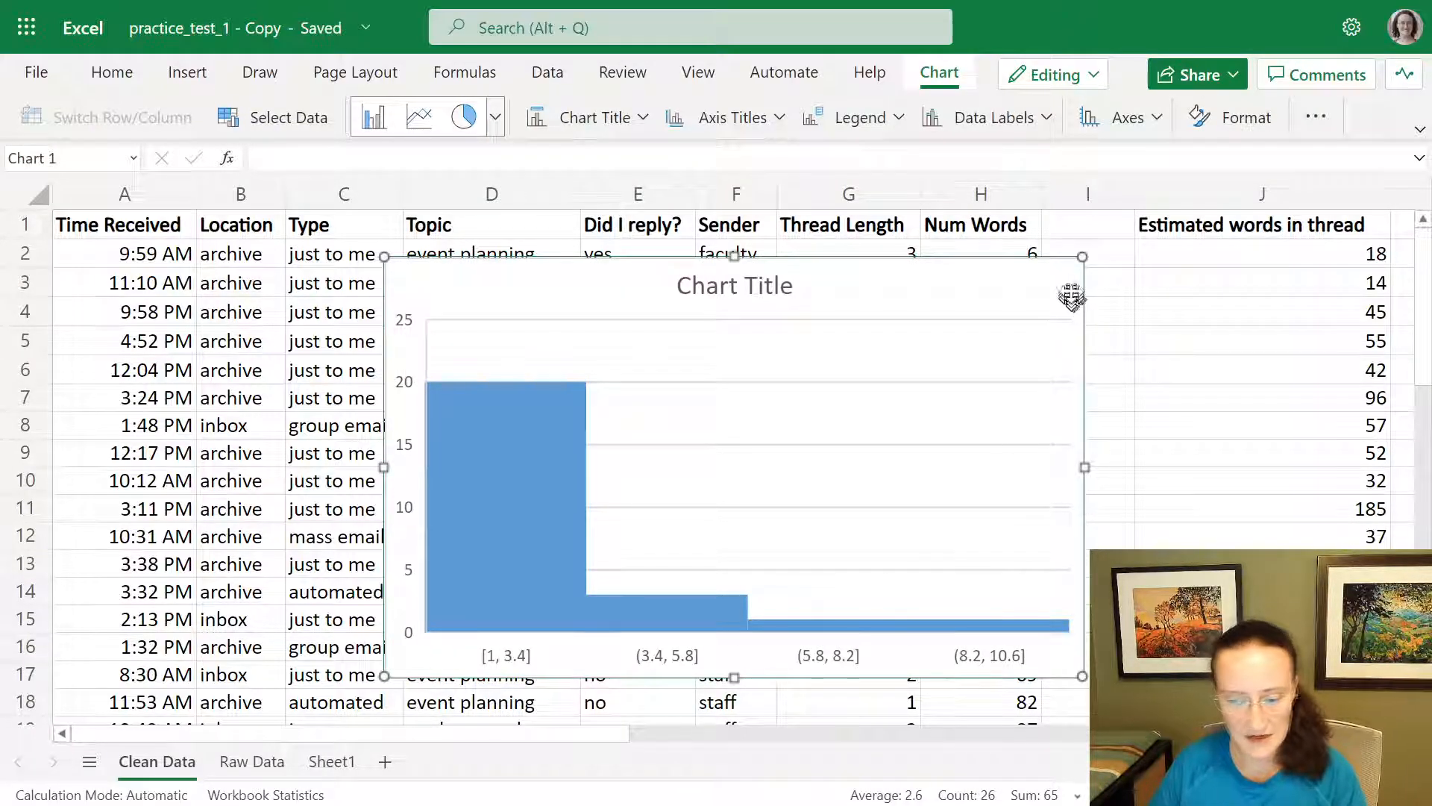
left_click_drag(1072, 286, 866, 282)
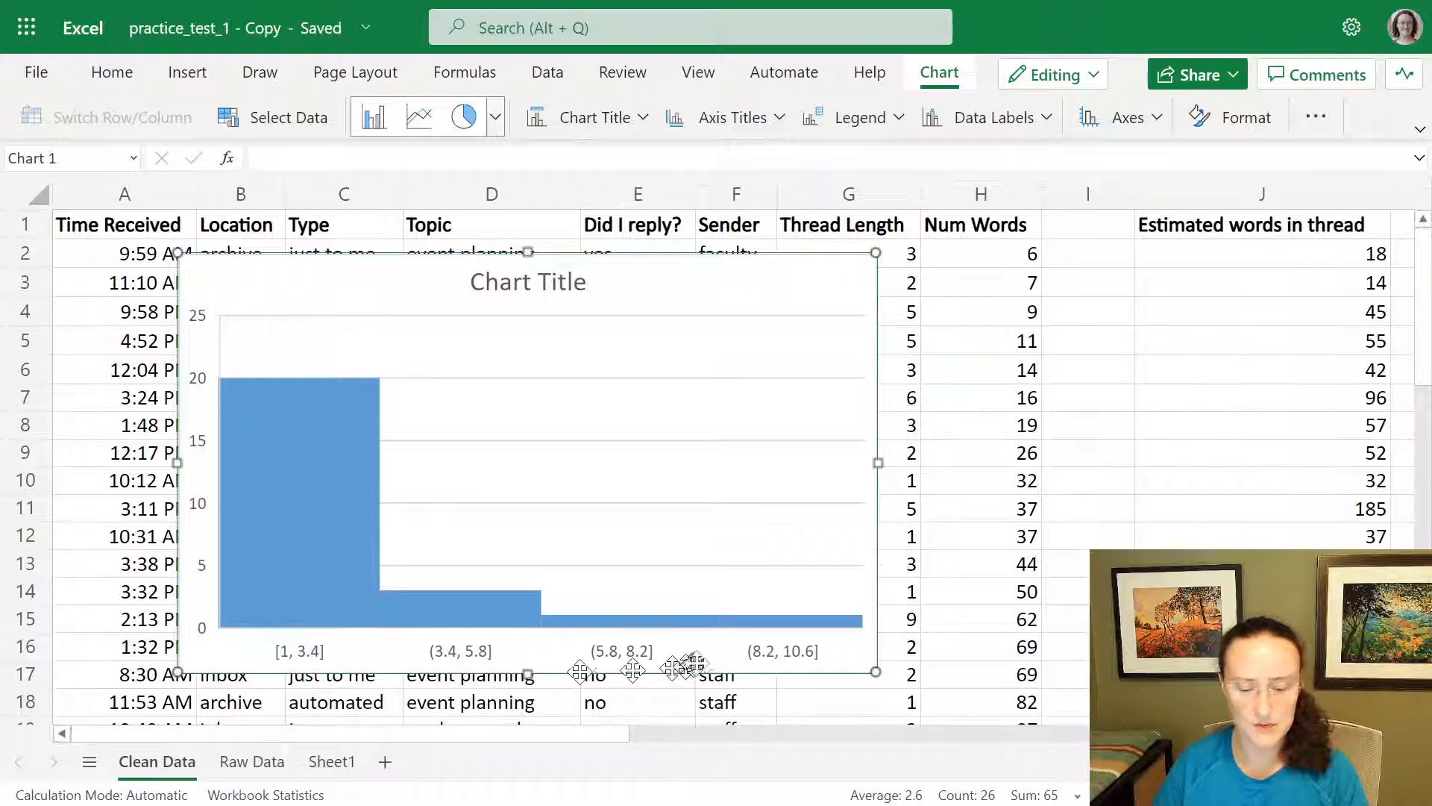
Open the histogram's format options and look through the horizontal axis settings for bin controls.
right_click(773, 657)
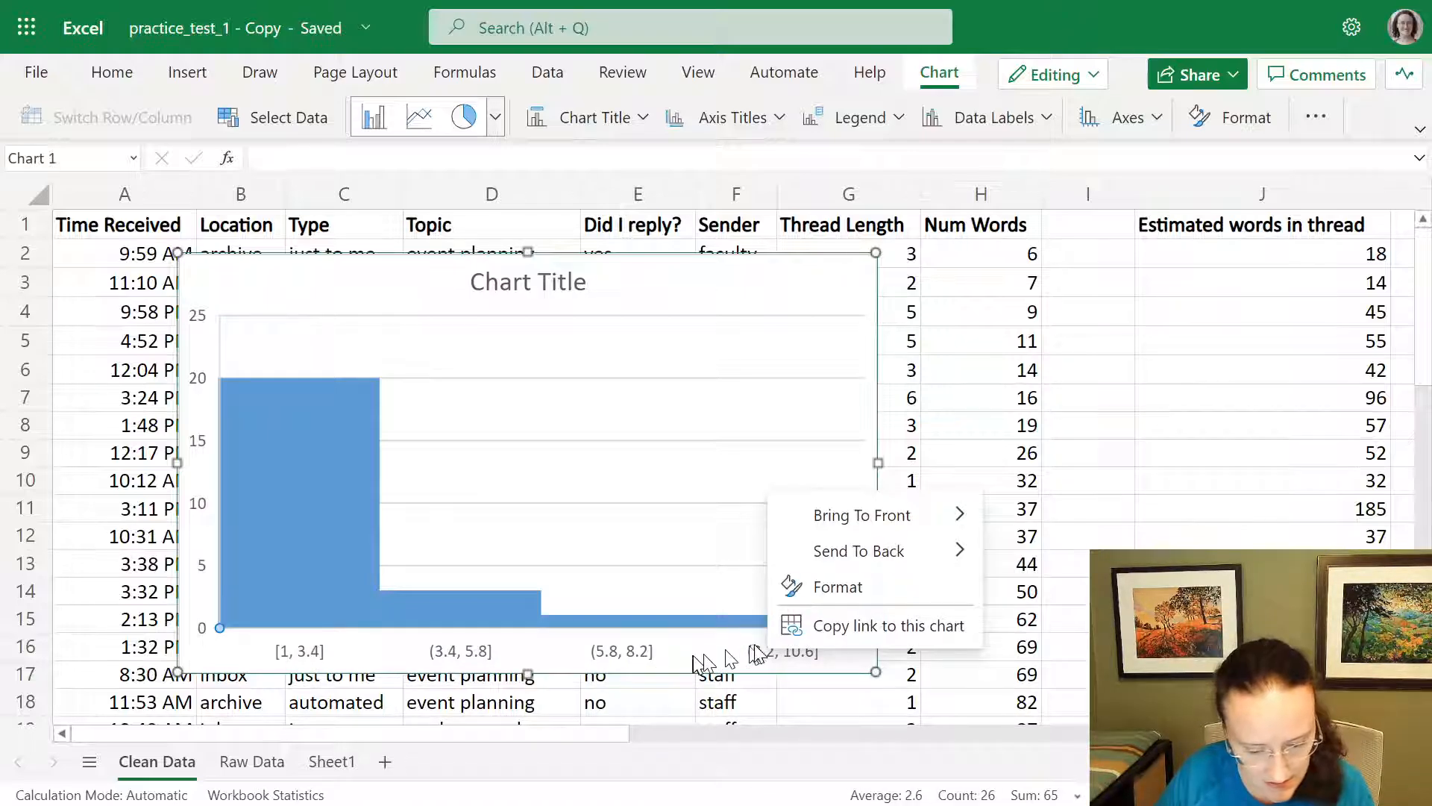
right_click(756, 646)
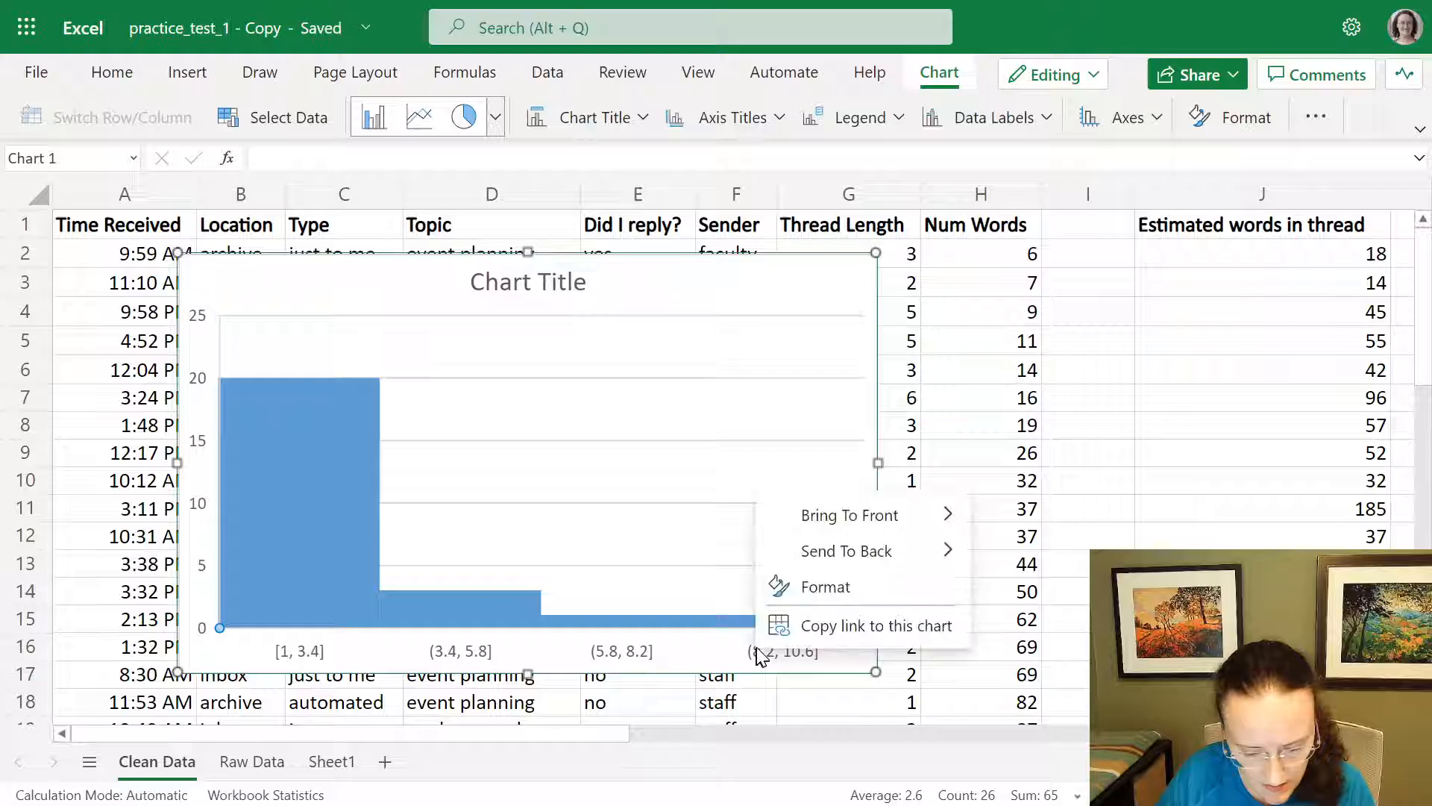
left_click(817, 588)
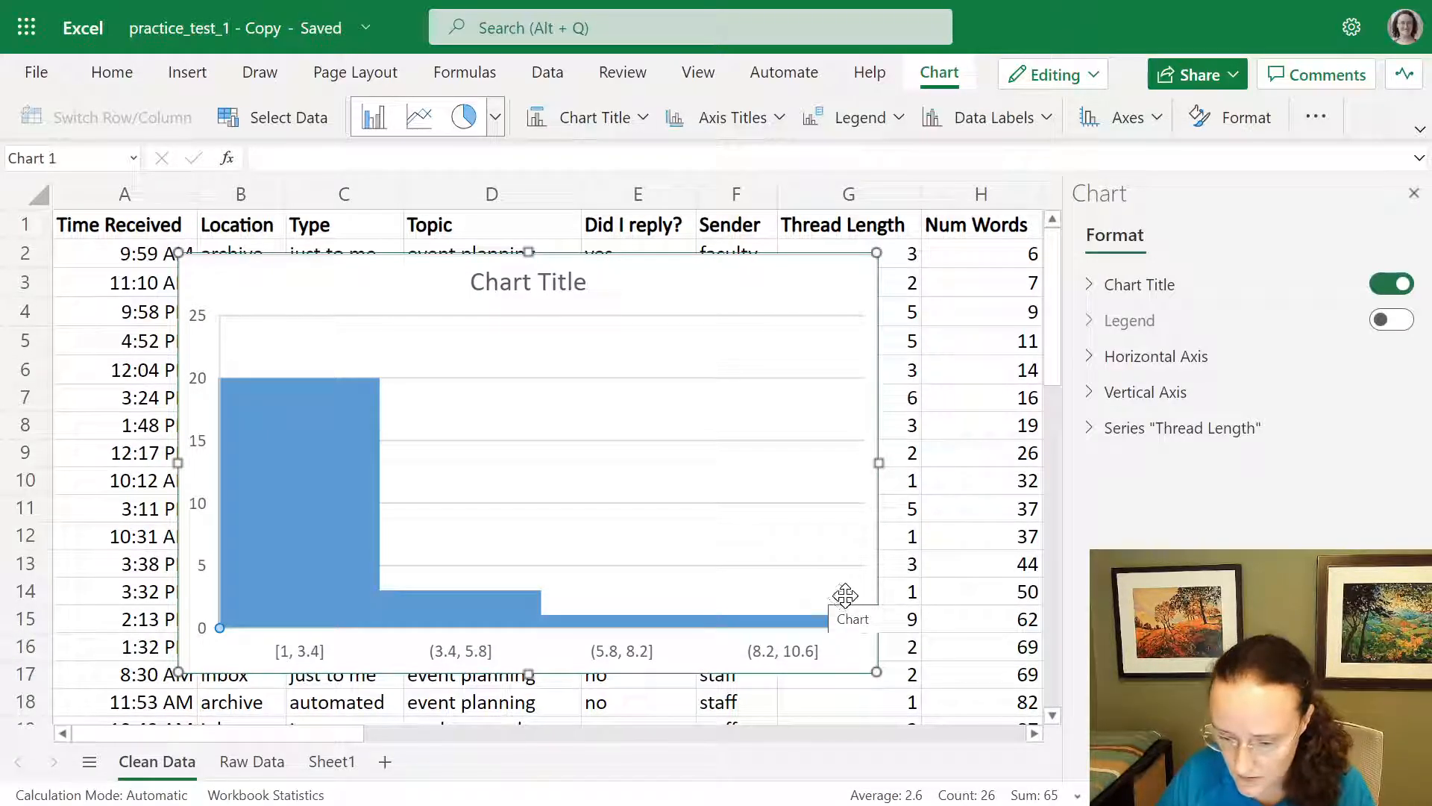
left_click(1184, 361)
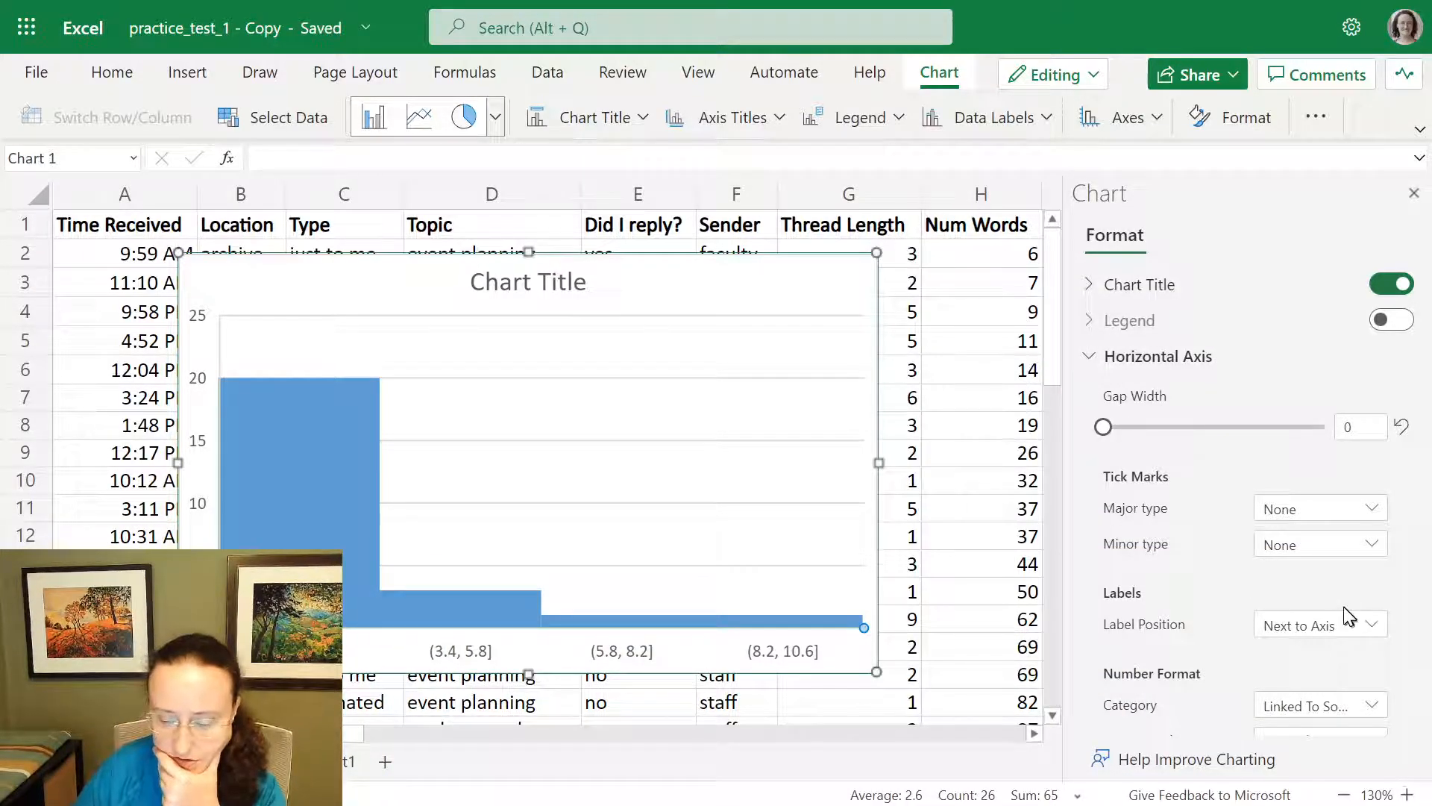
scroll(1351, 616, "down", 3)
scroll(1343, 616, "up", 3)
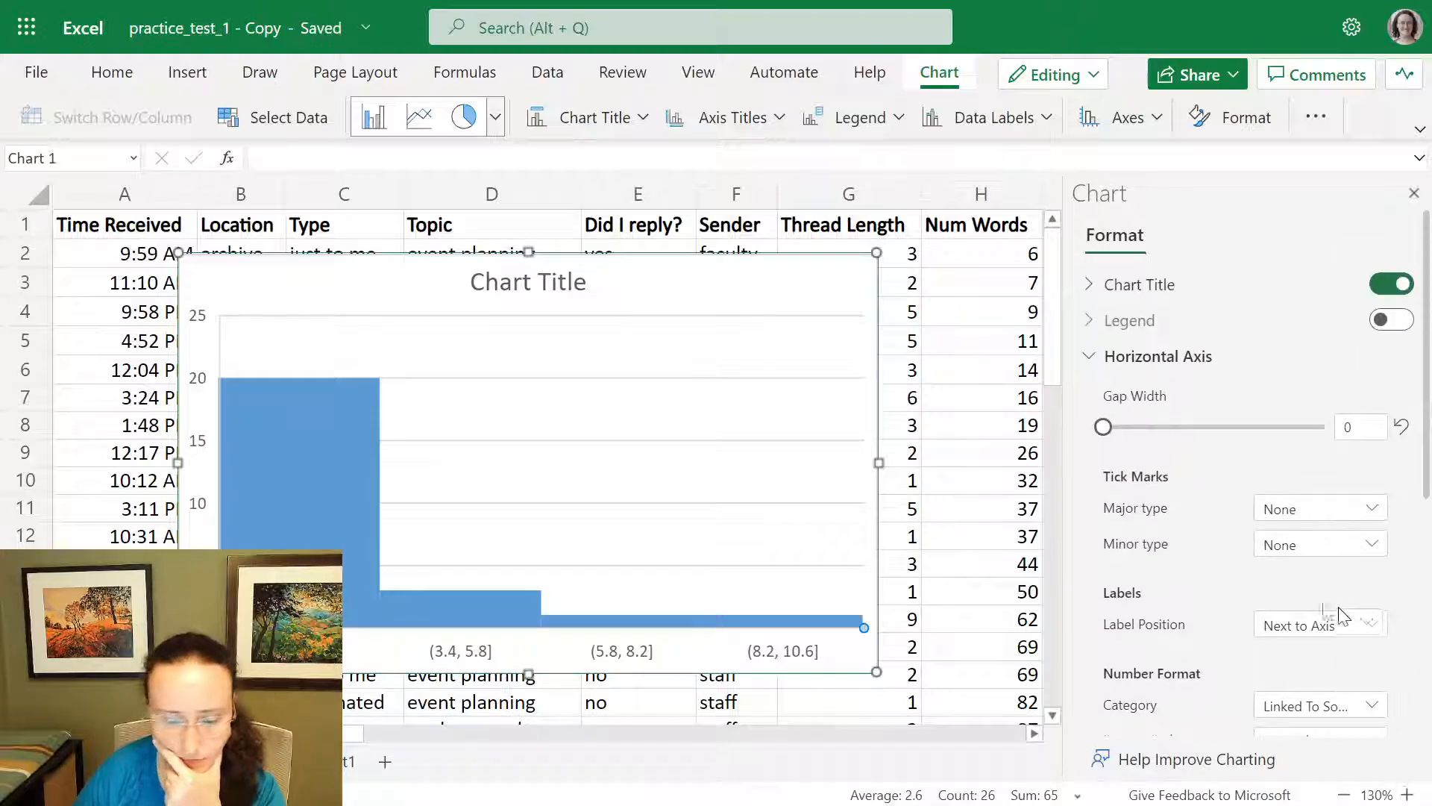
Set the histogram's Thread Length series to use a bin width of 2.
right_click(512, 611)
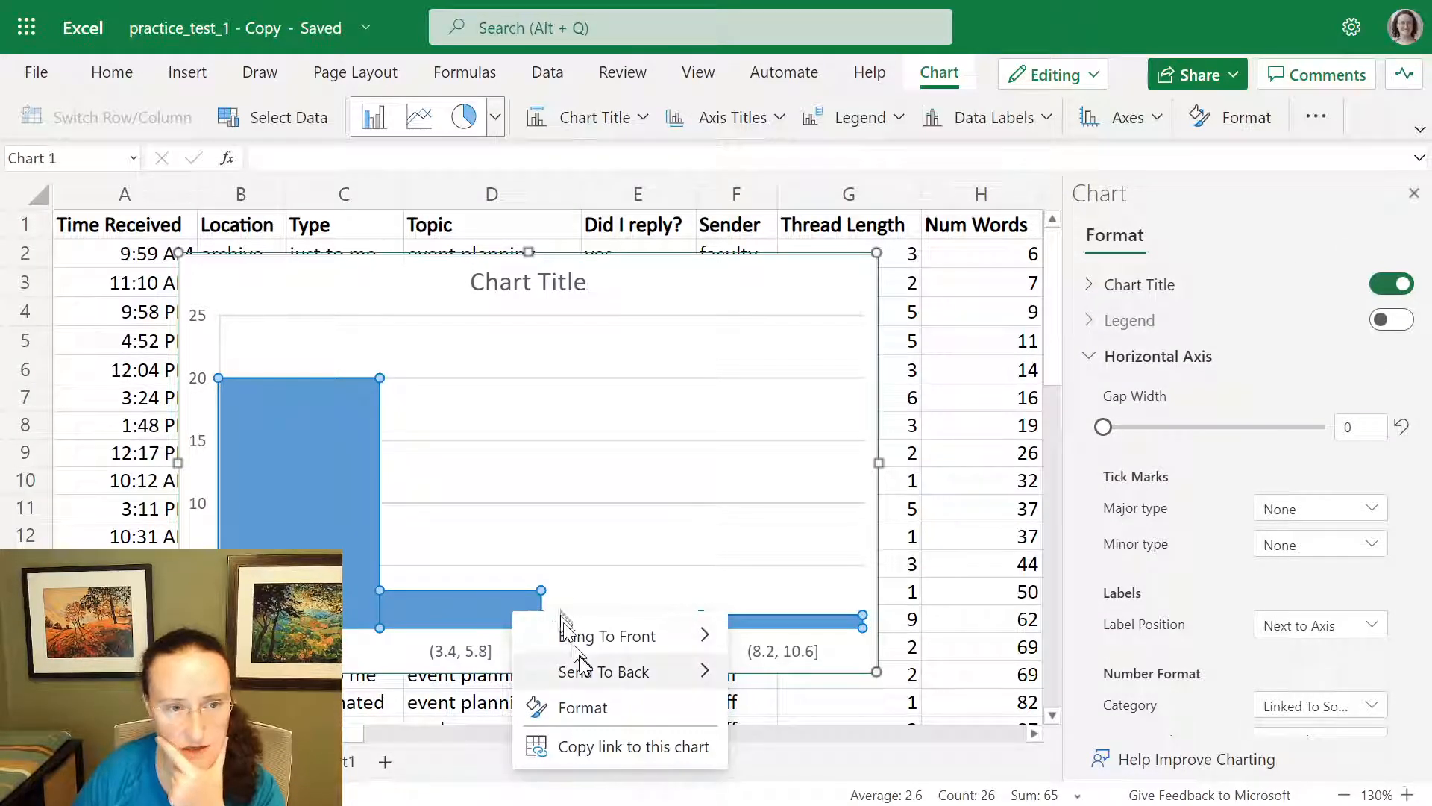
left_click(574, 707)
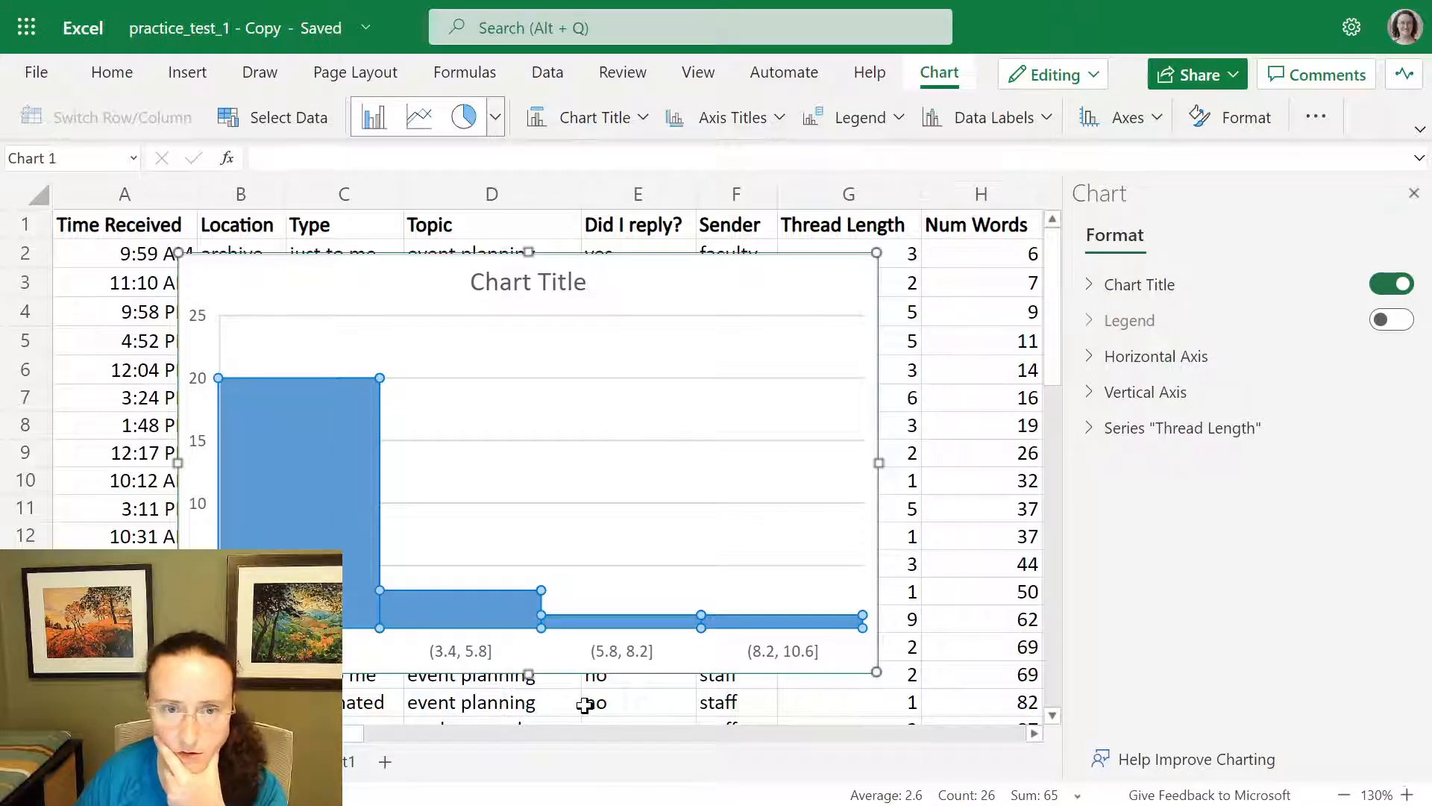
left_click(1229, 434)
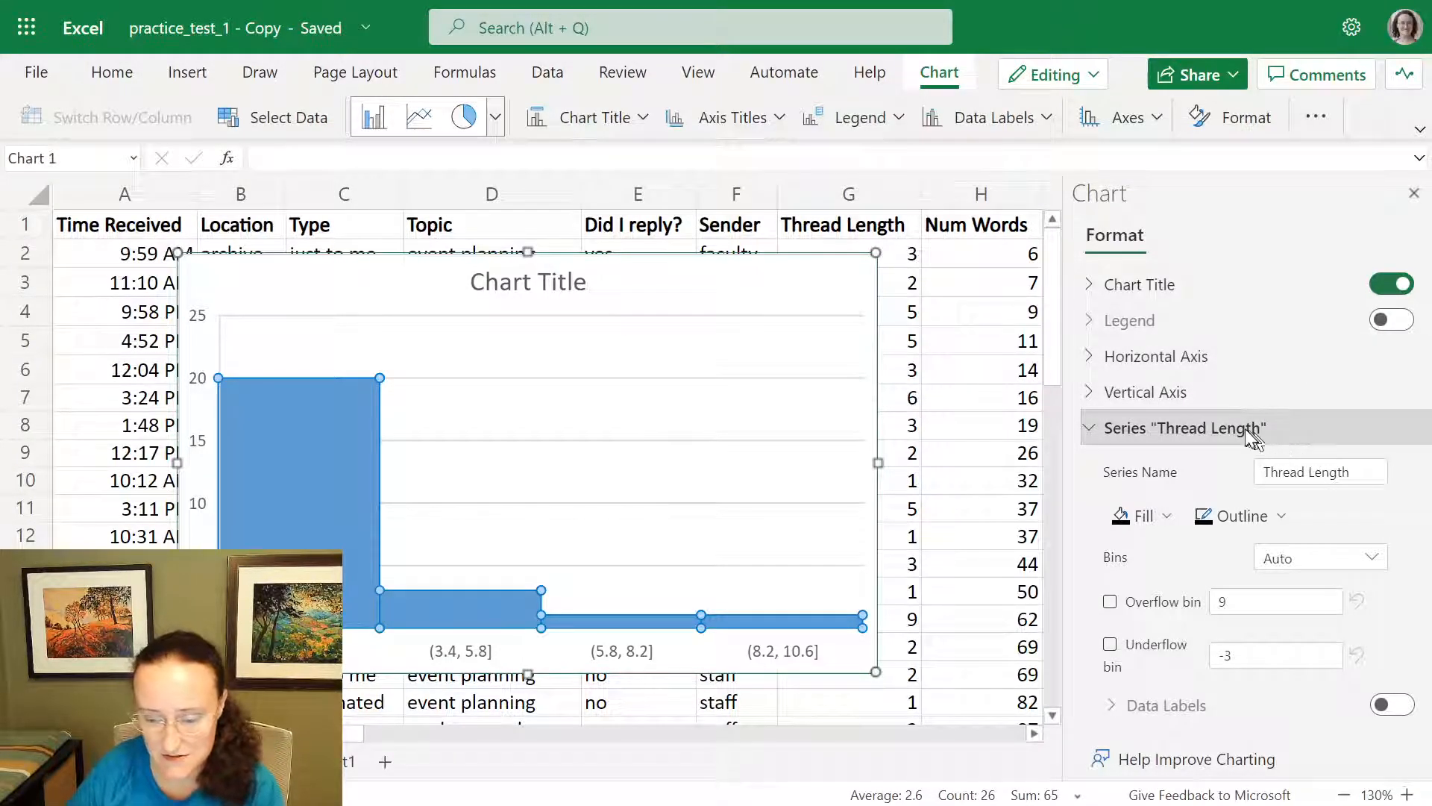
right_click(790, 663)
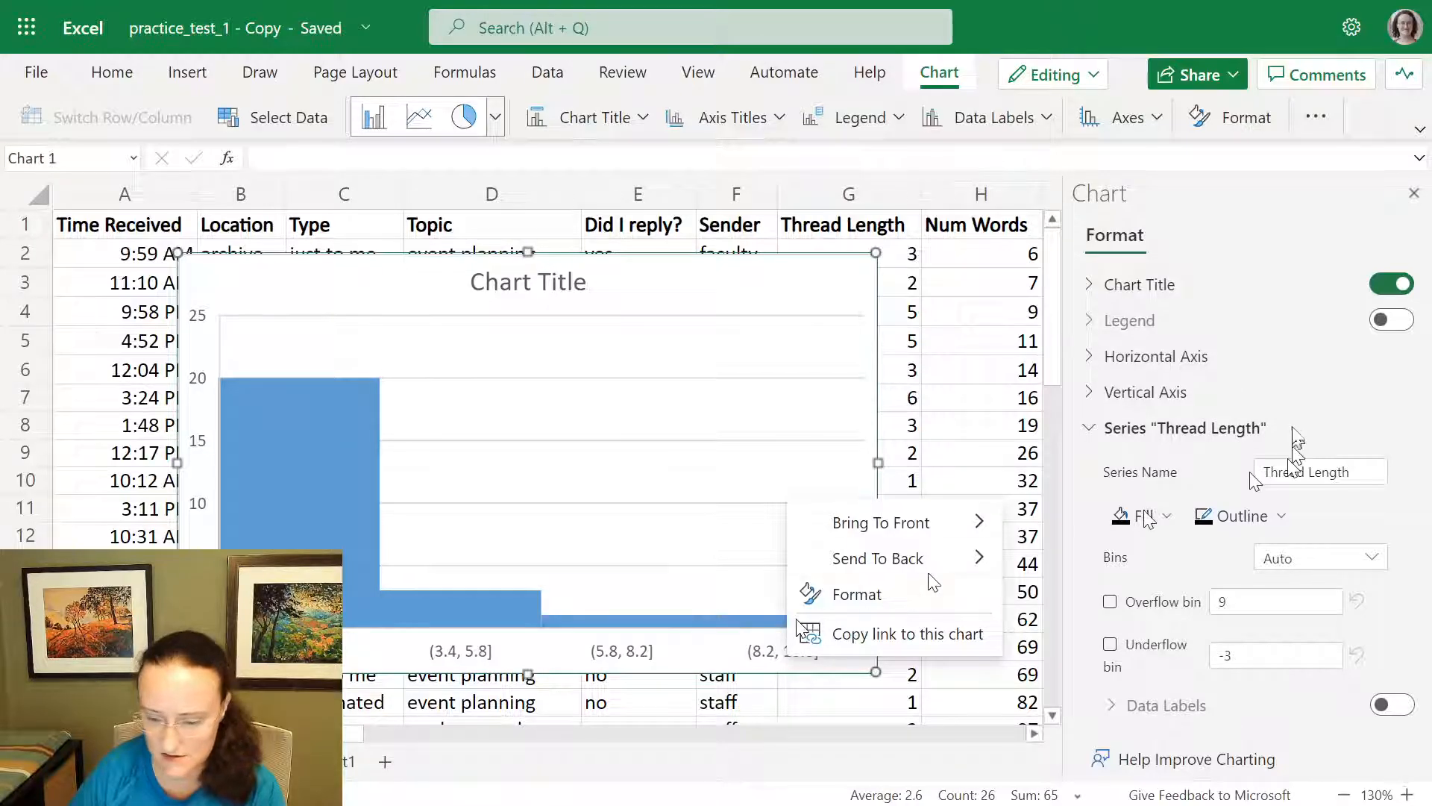
left_click(1184, 427)
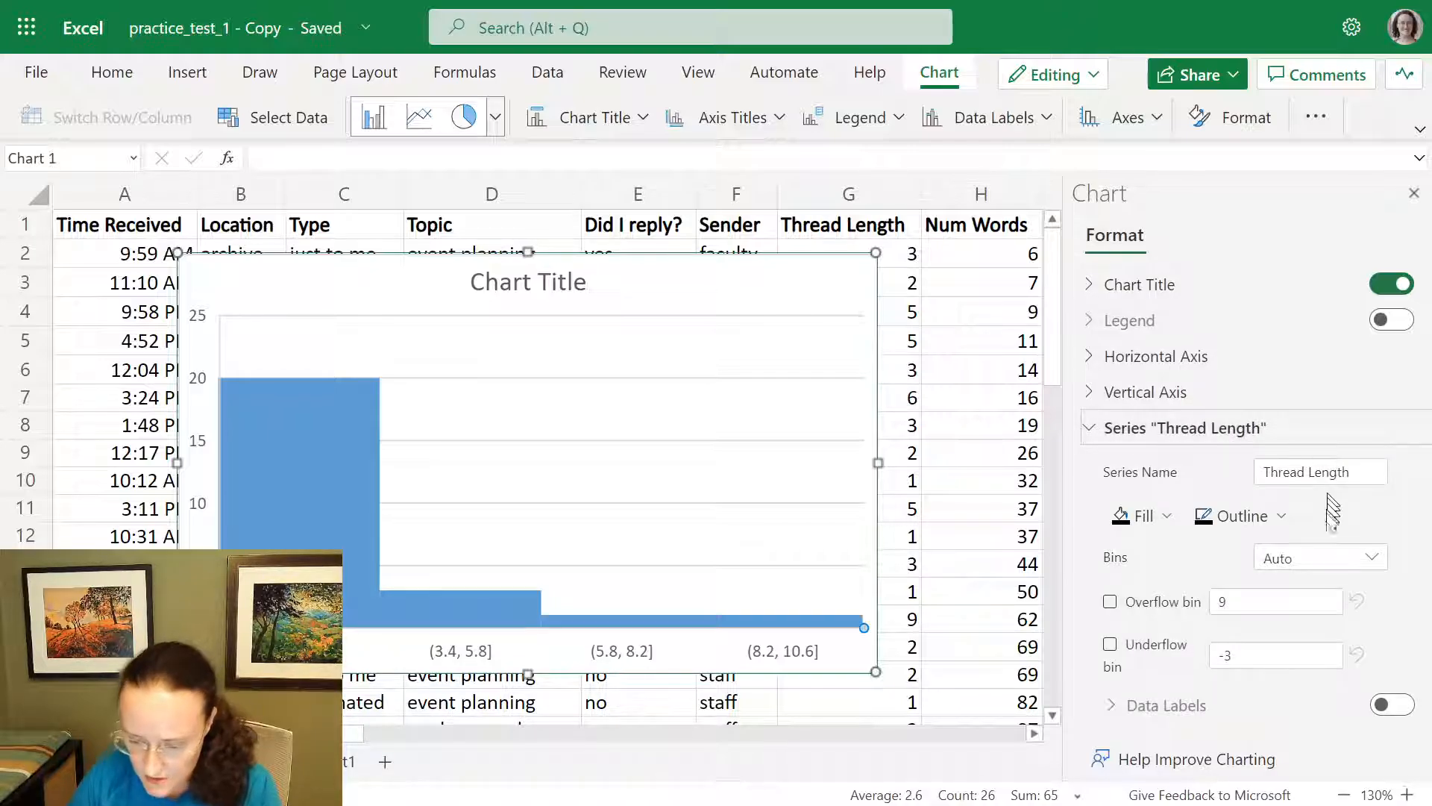
left_click(1322, 558)
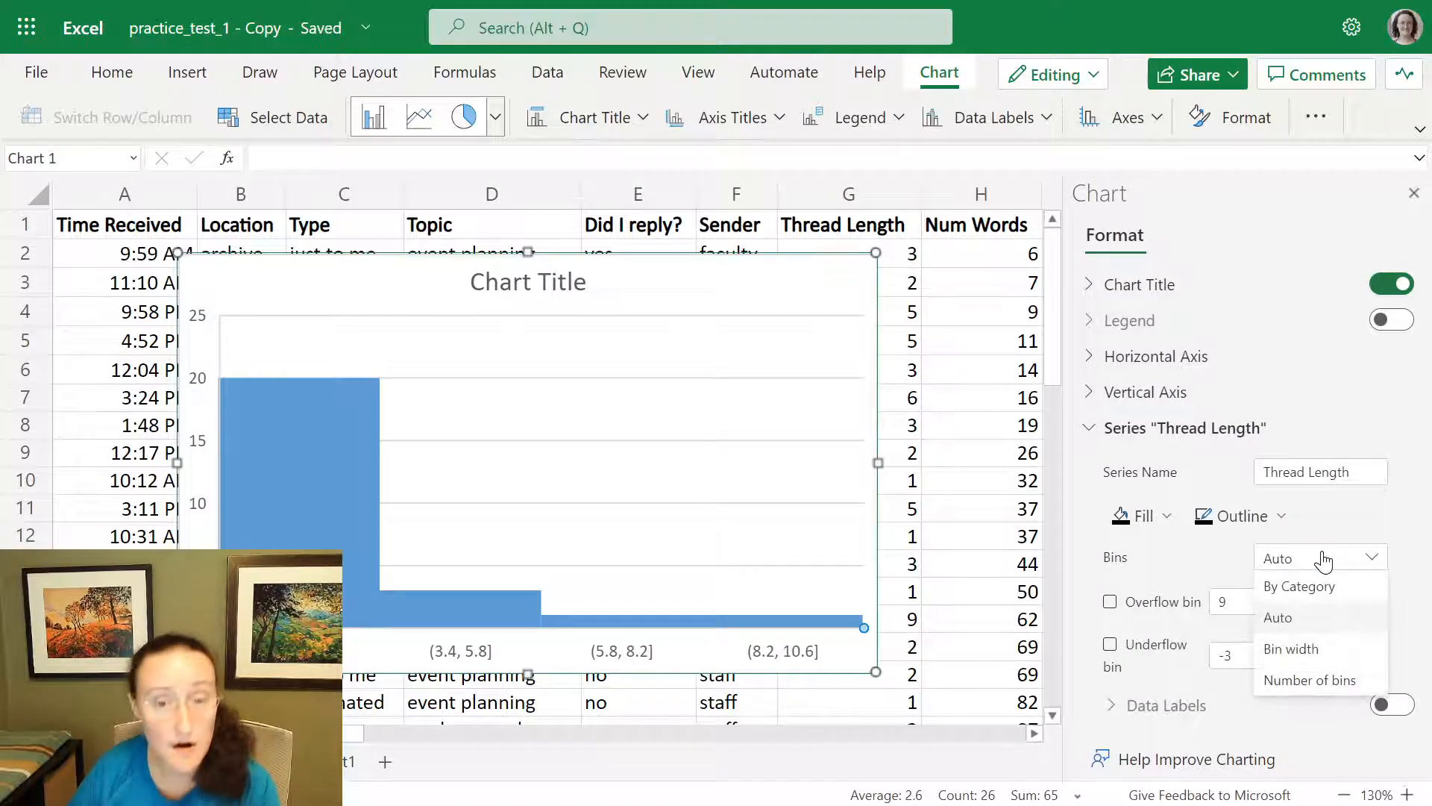
left_click(1317, 648)
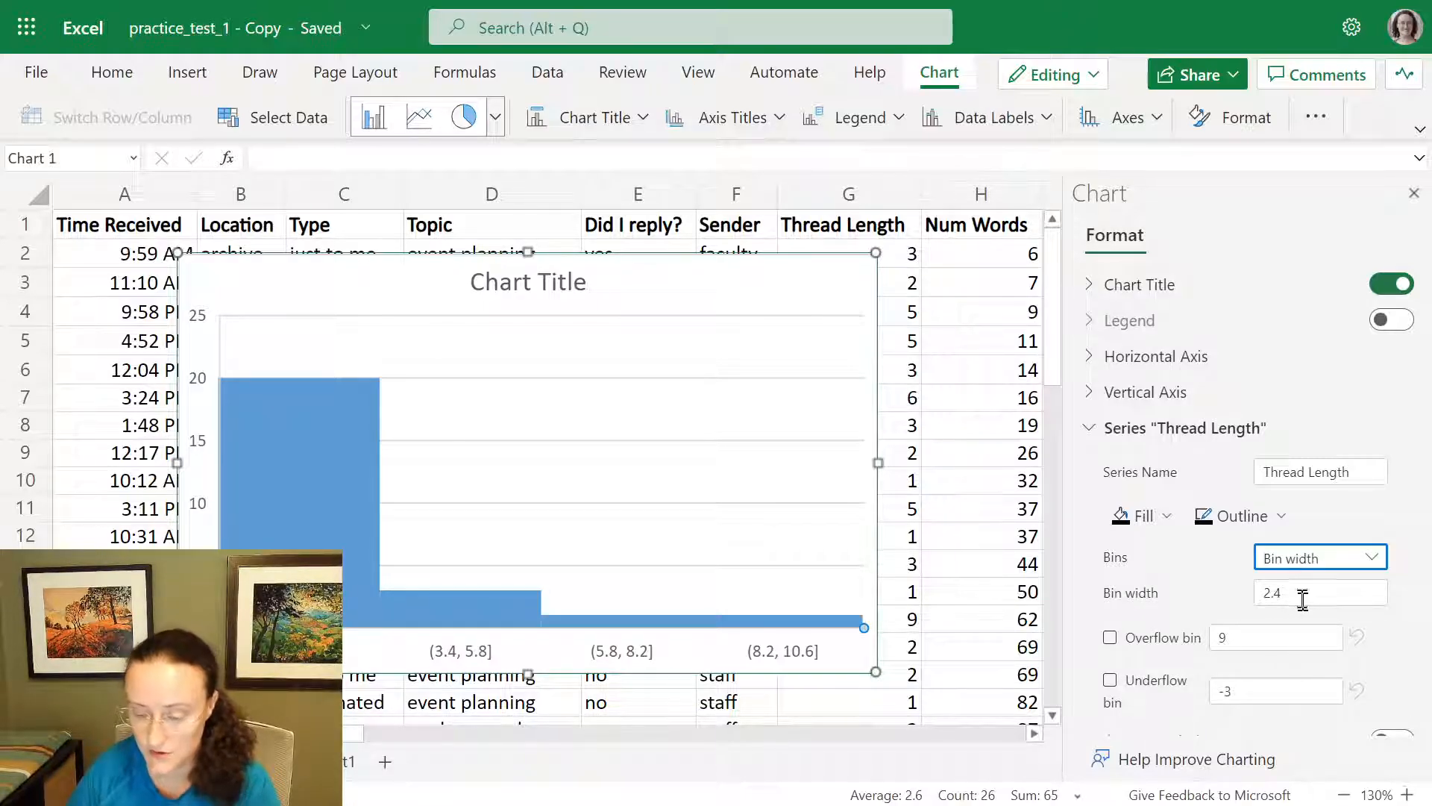
double_click(1302, 599)
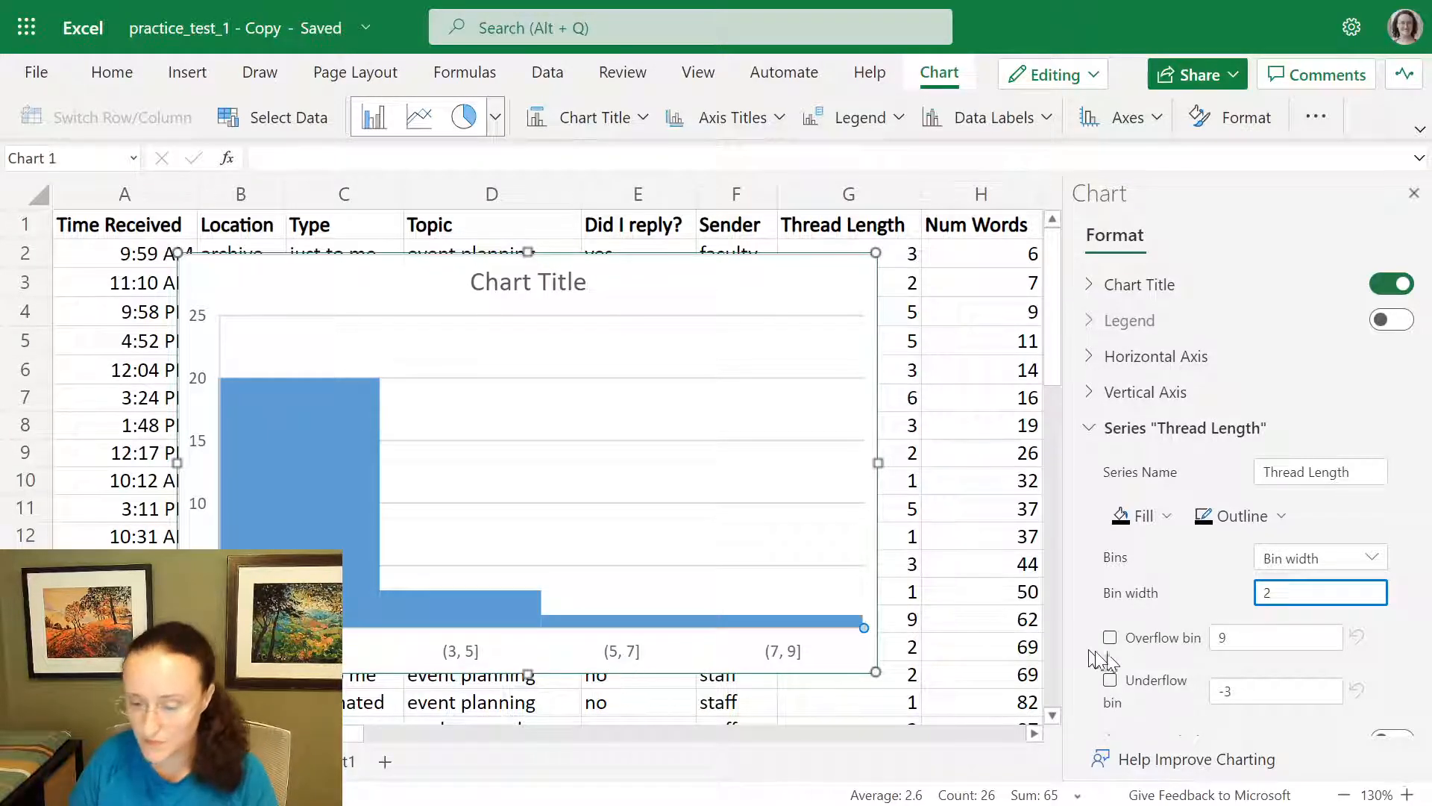
Switch the histogram's binning to Number of bins, using 10 bins.
left_click(1329, 575)
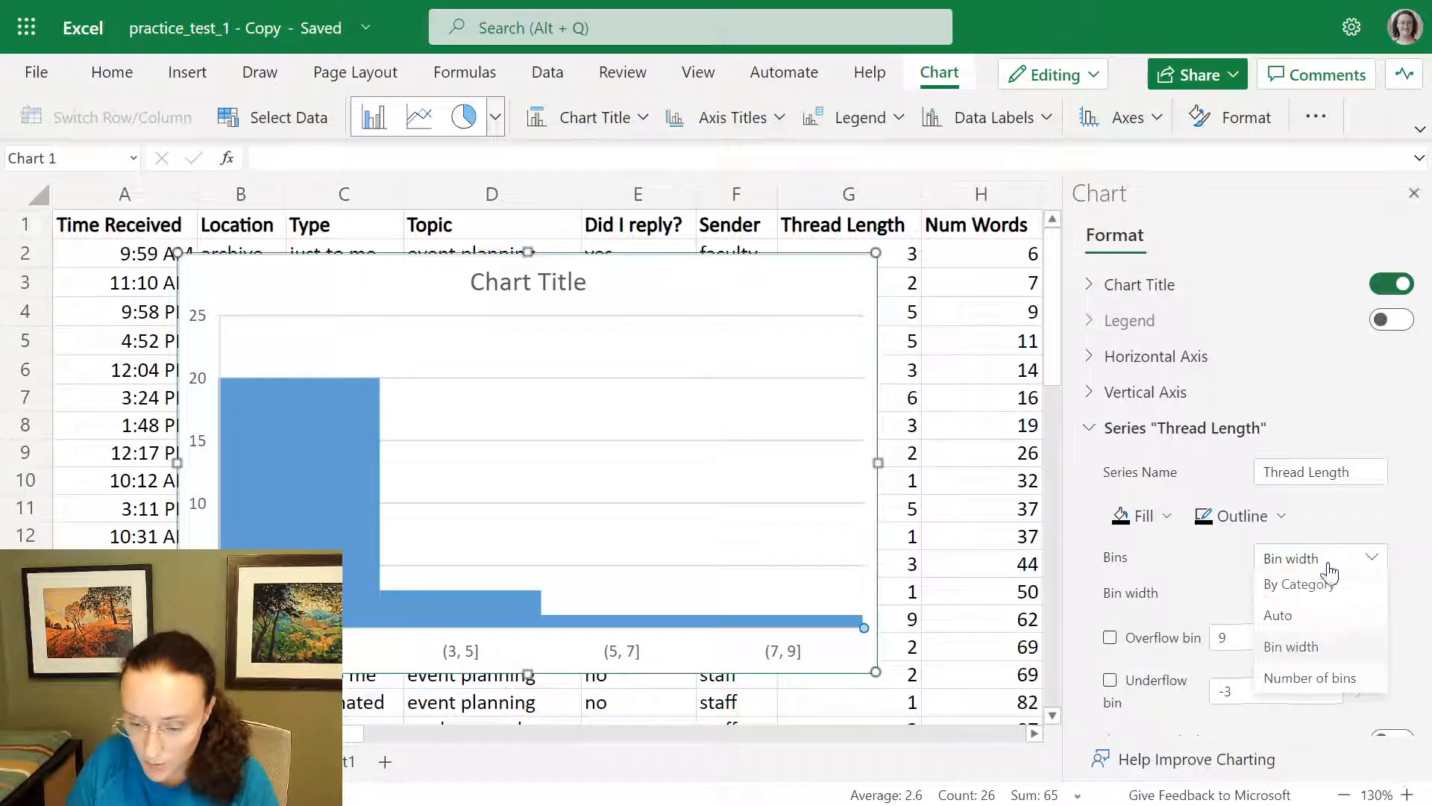
left_click(1343, 682)
key("Tab")
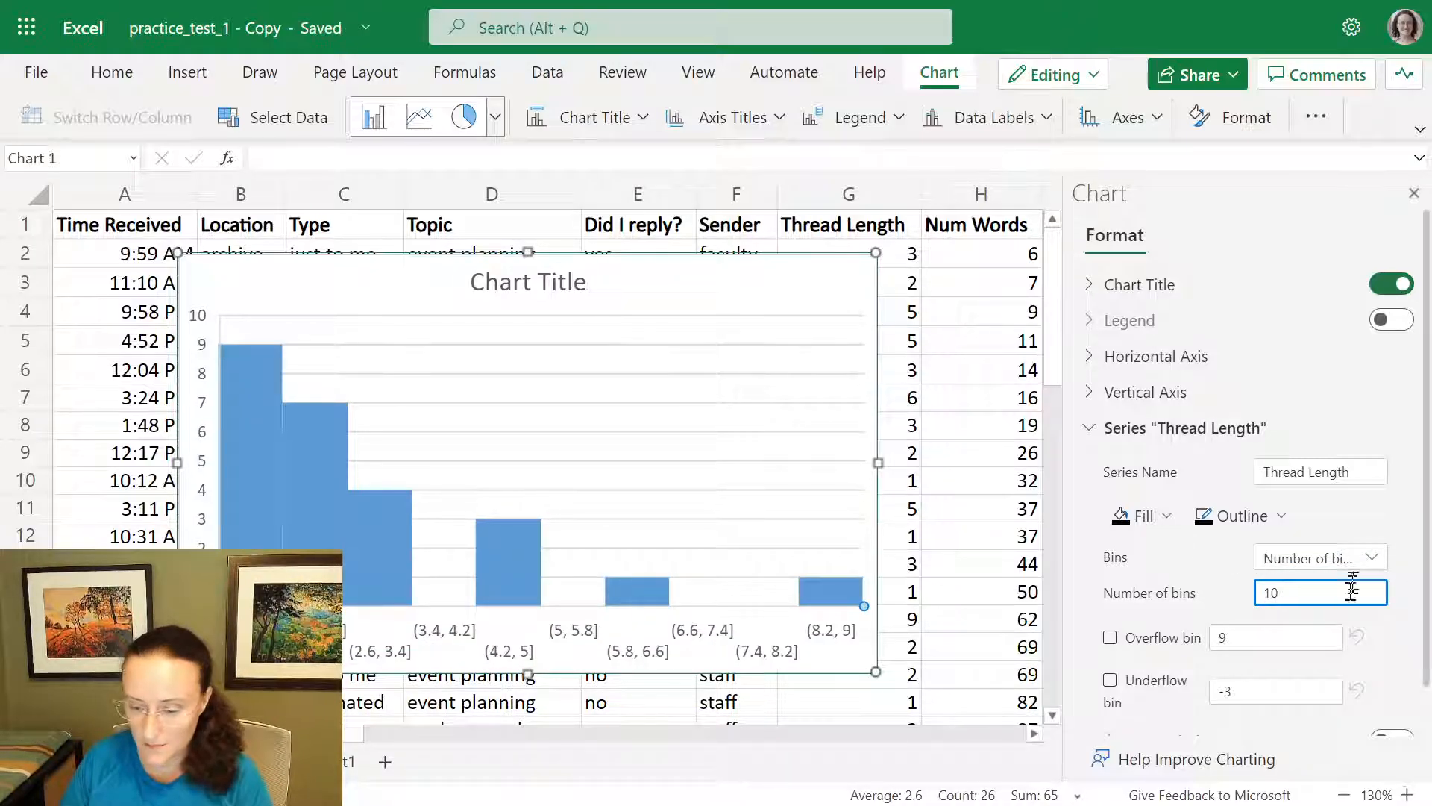
Set the histogram's bins back to Auto and close the chart format options.
left_click(1370, 558)
left_click(1365, 618)
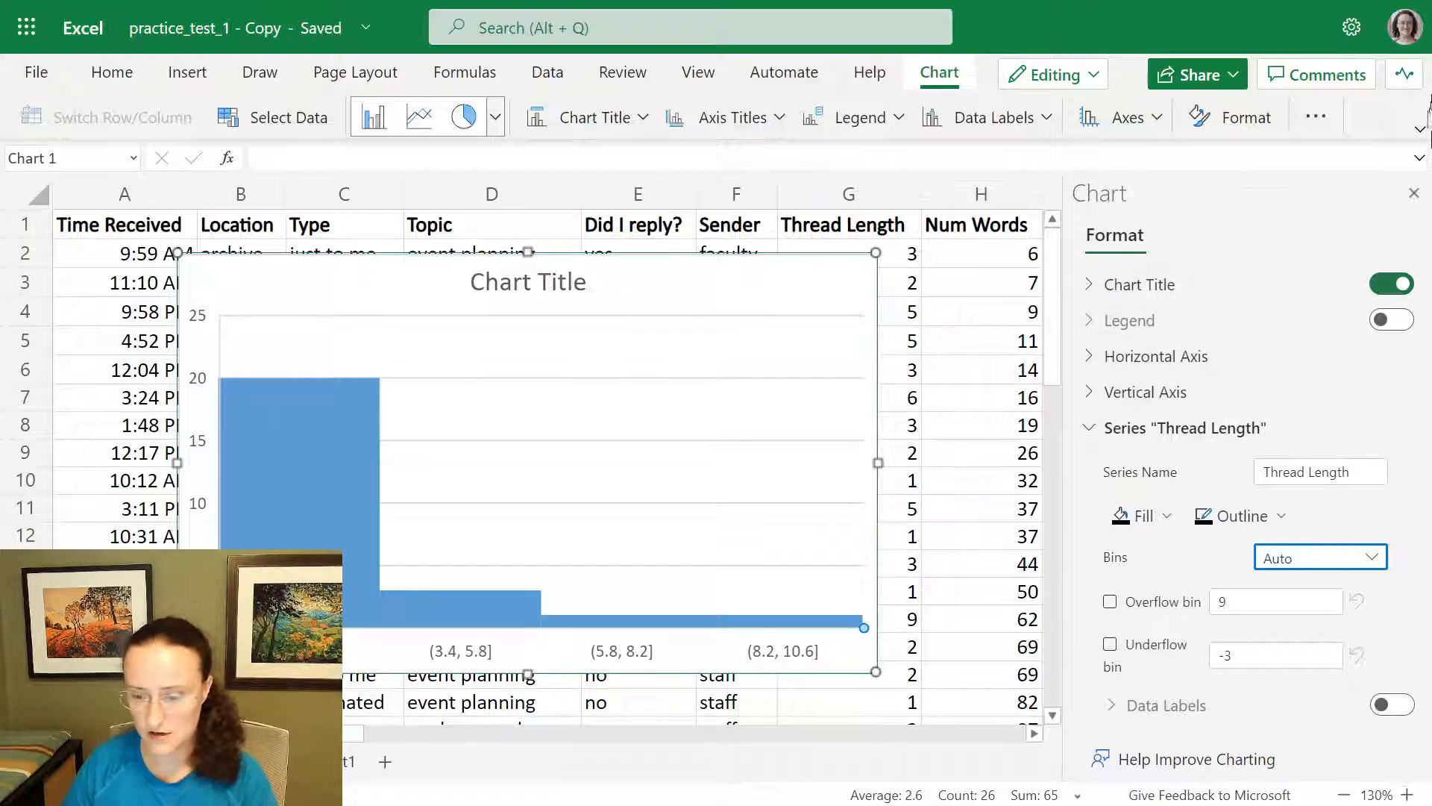
left_click(1414, 194)
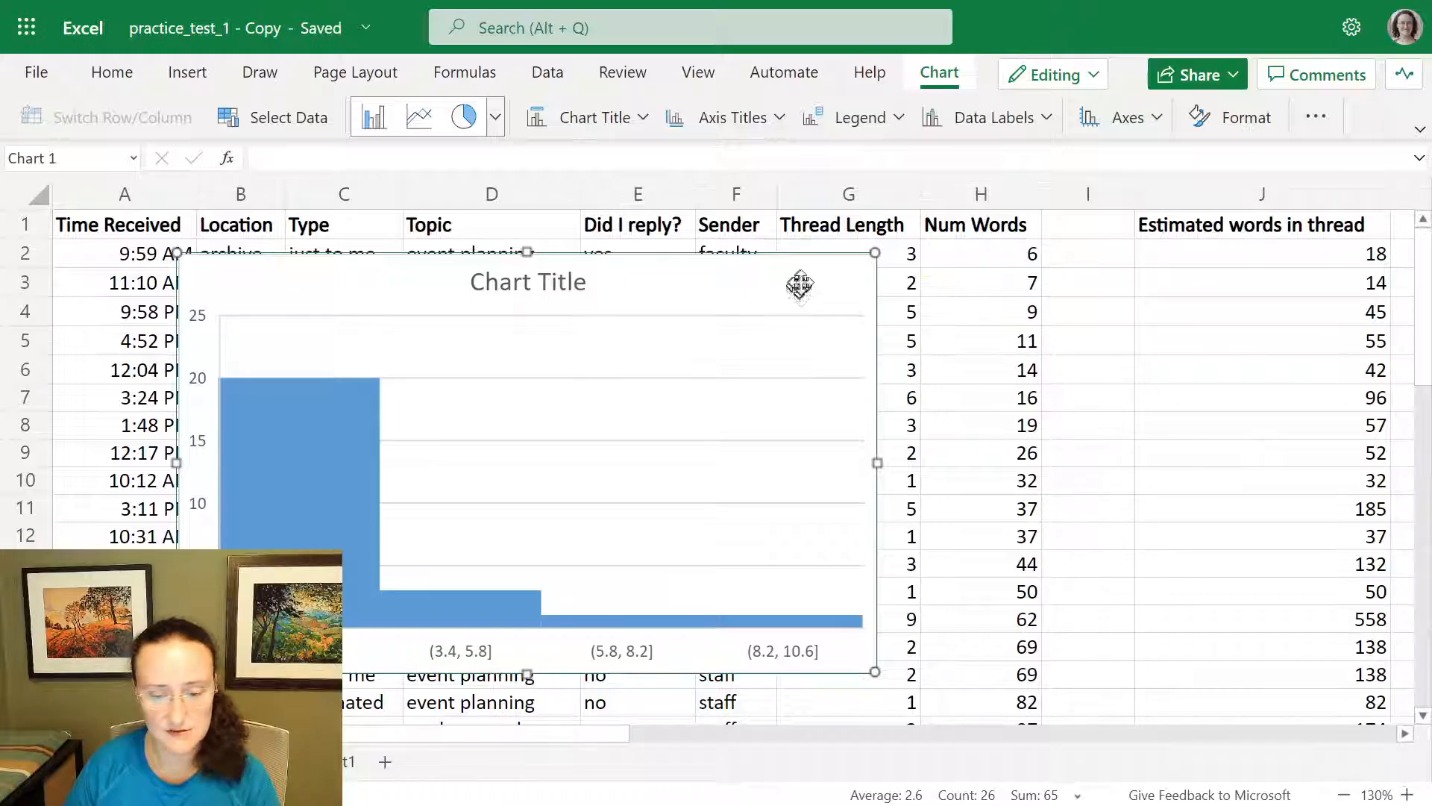
Remove the histogram covering the email data.
left_click_drag(799, 284, 863, 448)
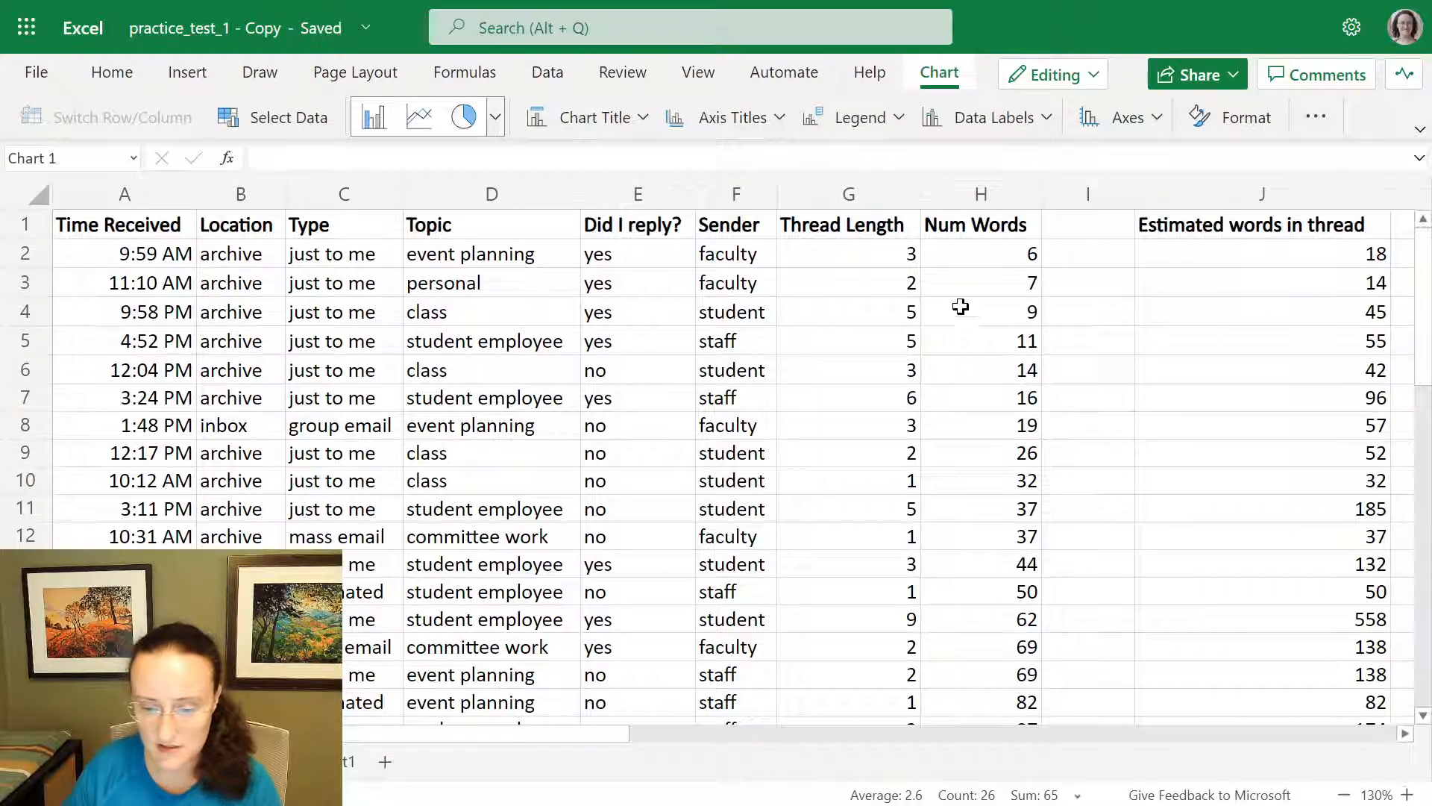
Insert a markers-only scatter chart from the Thread Length and Num Words columns selected as one range, and move it lower over the data.
left_click(868, 208)
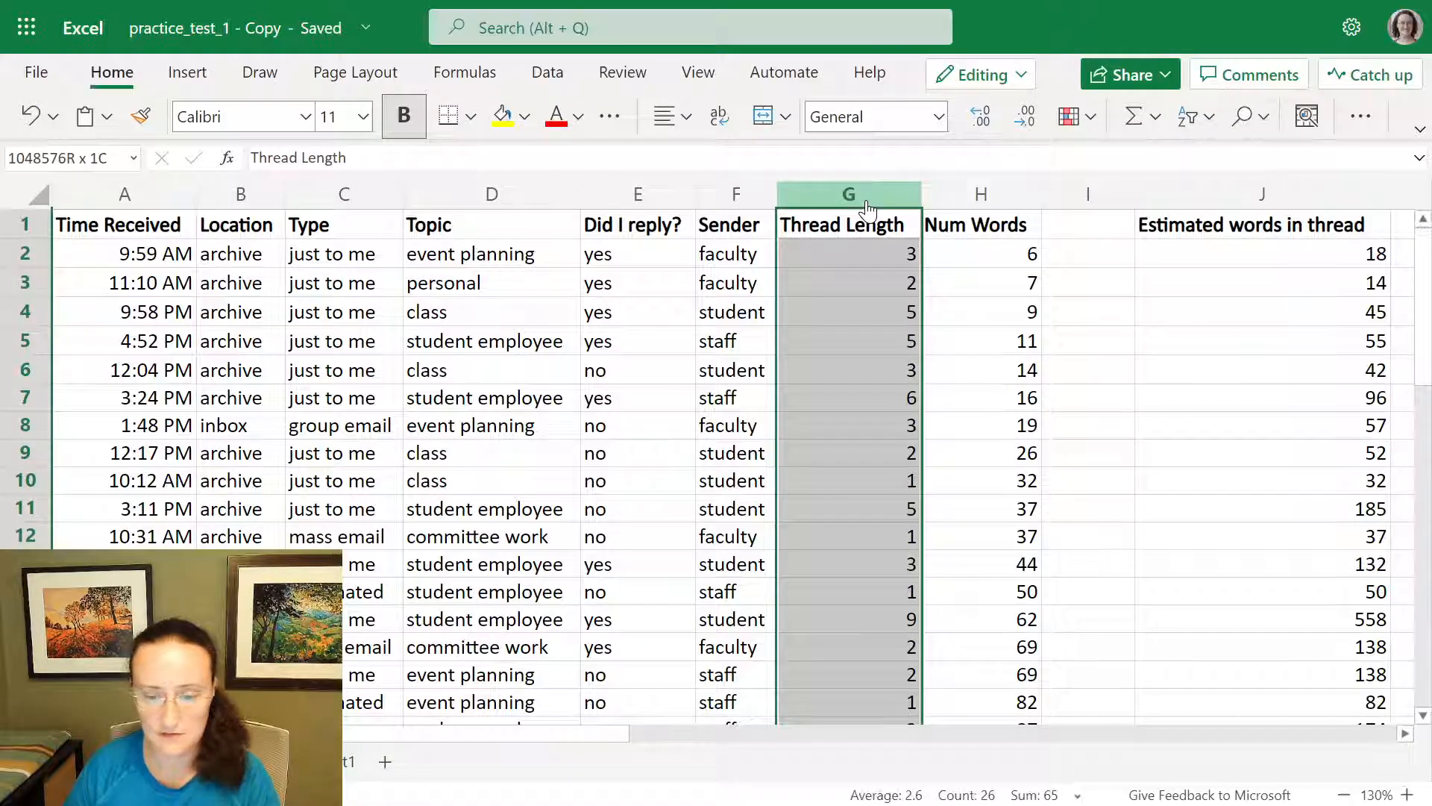
left_click(980, 200, "shift")
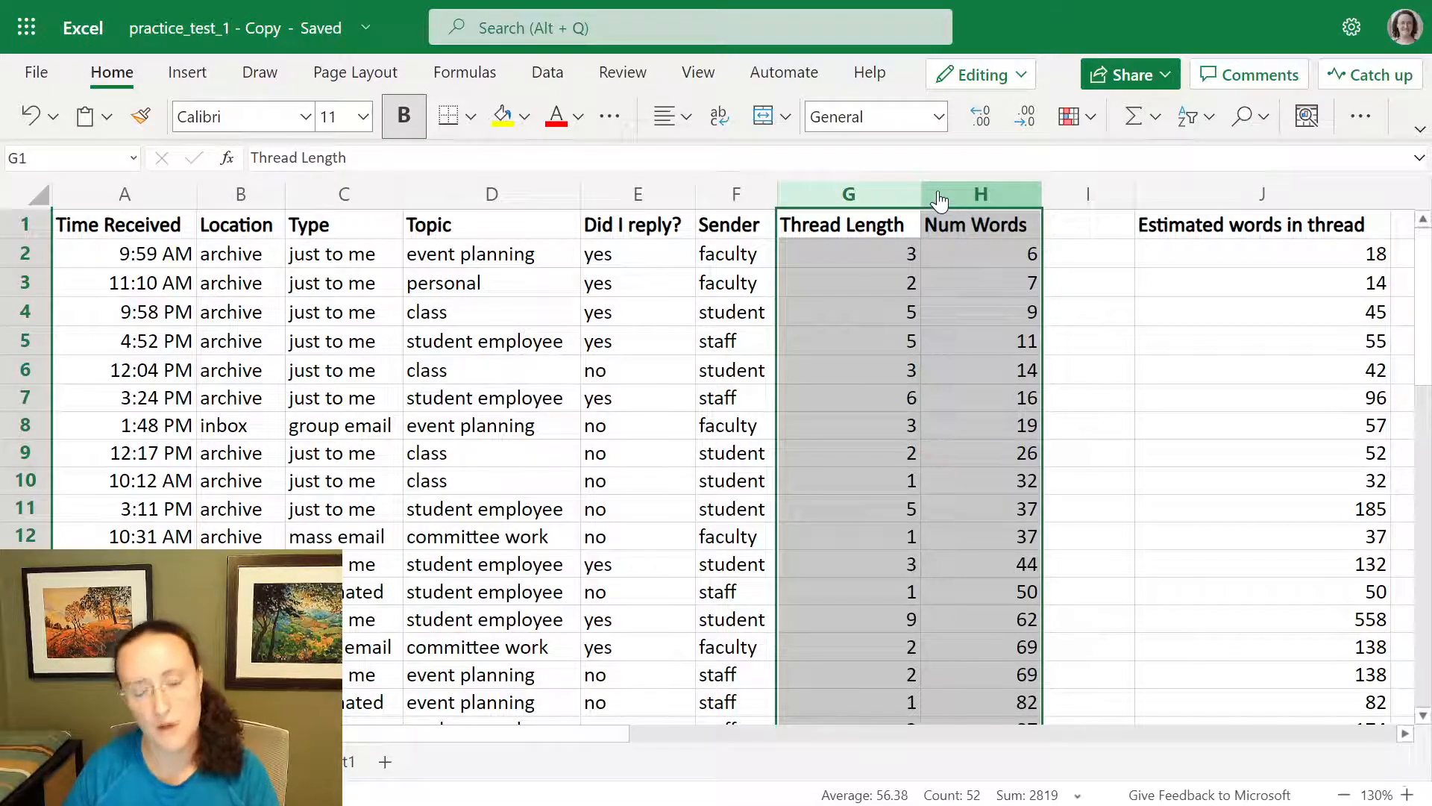
left_click_drag(857, 200, 934, 199)
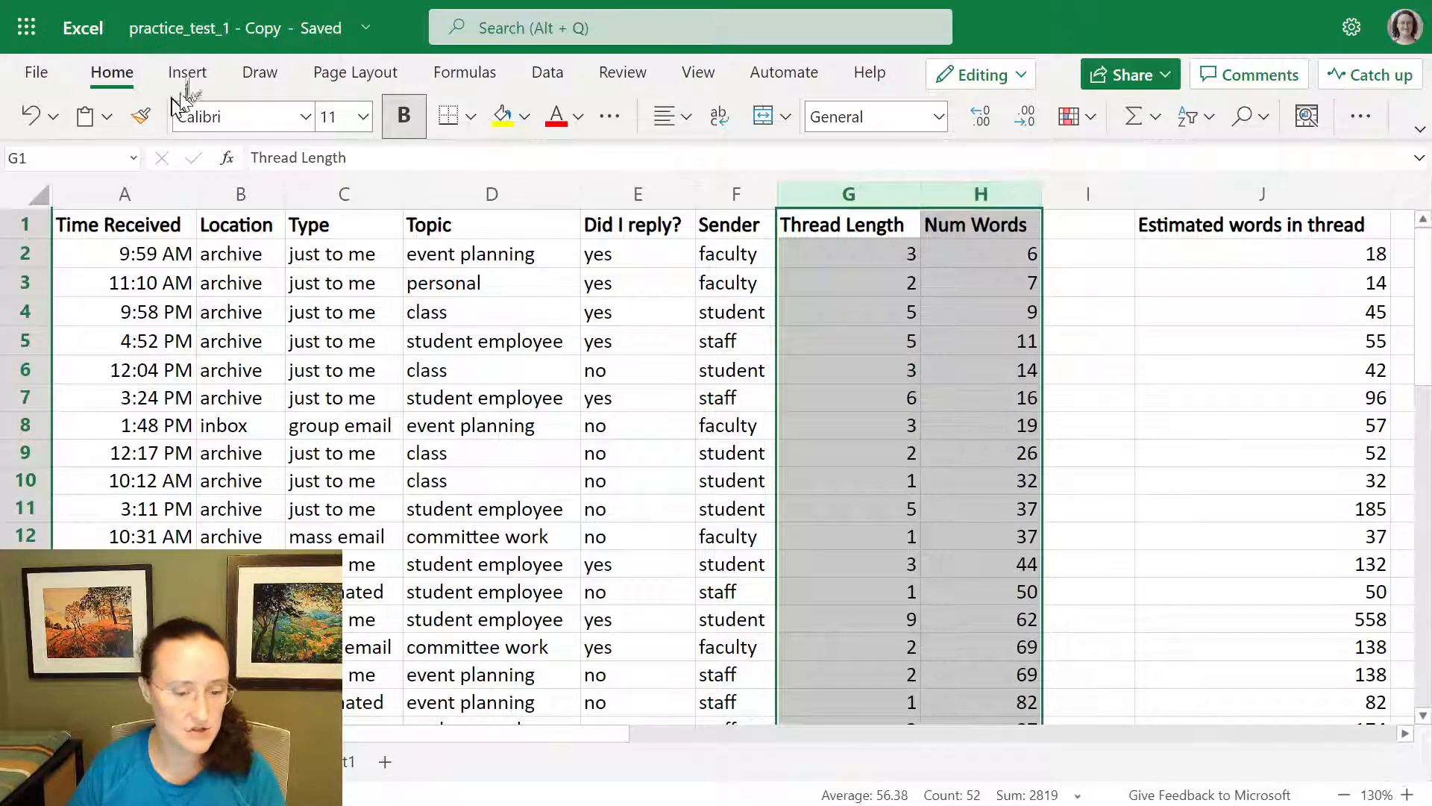
left_click(191, 74)
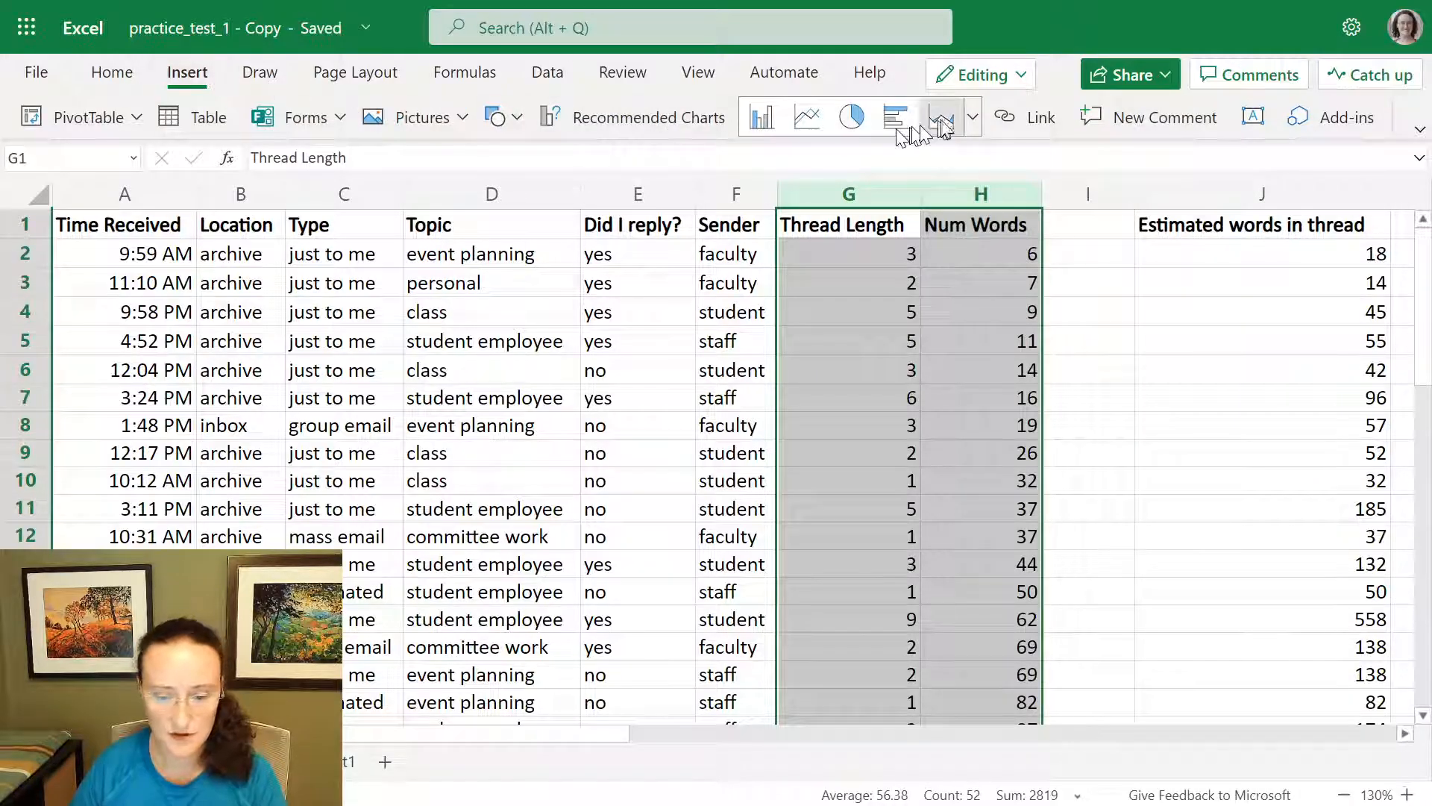
left_click(975, 120)
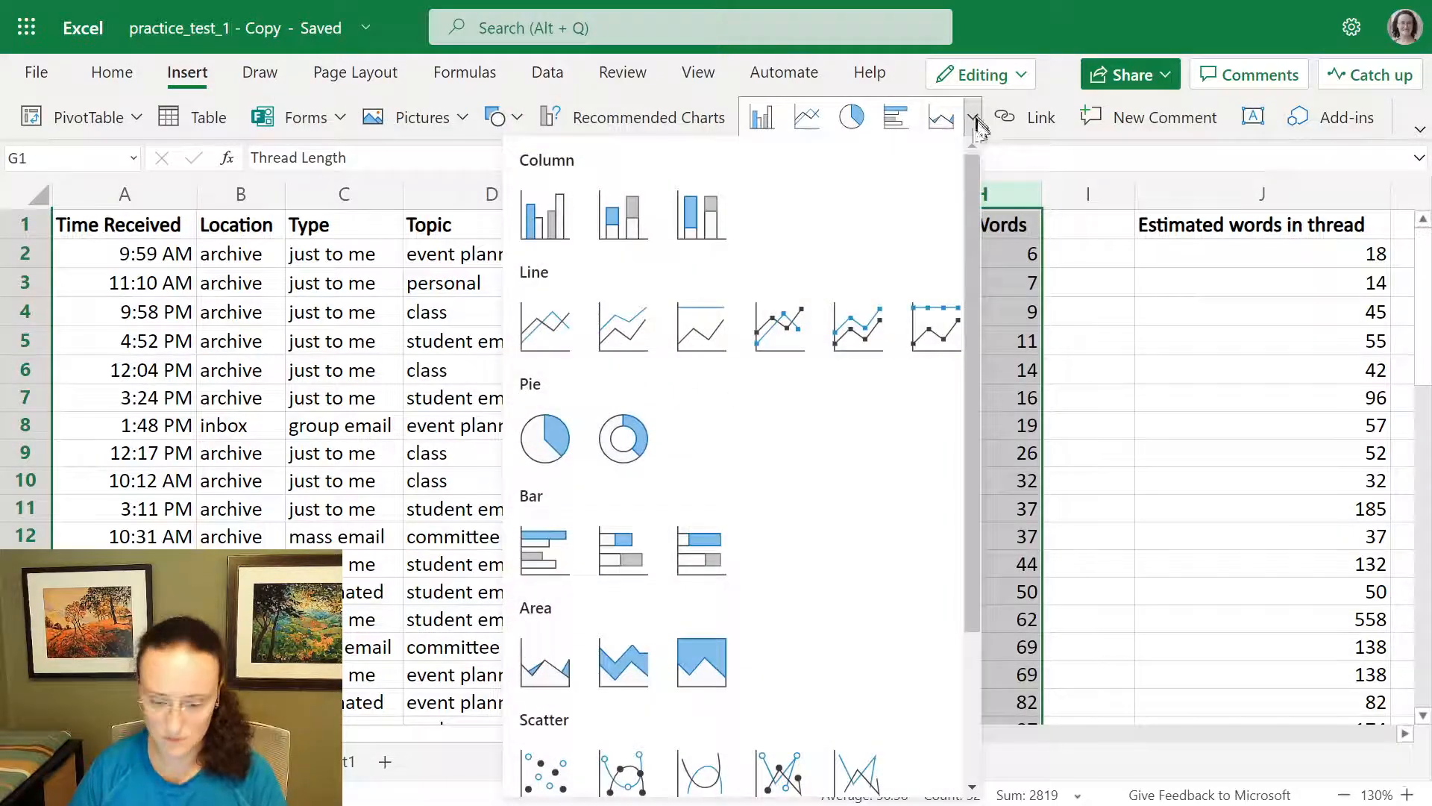
left_click(547, 766)
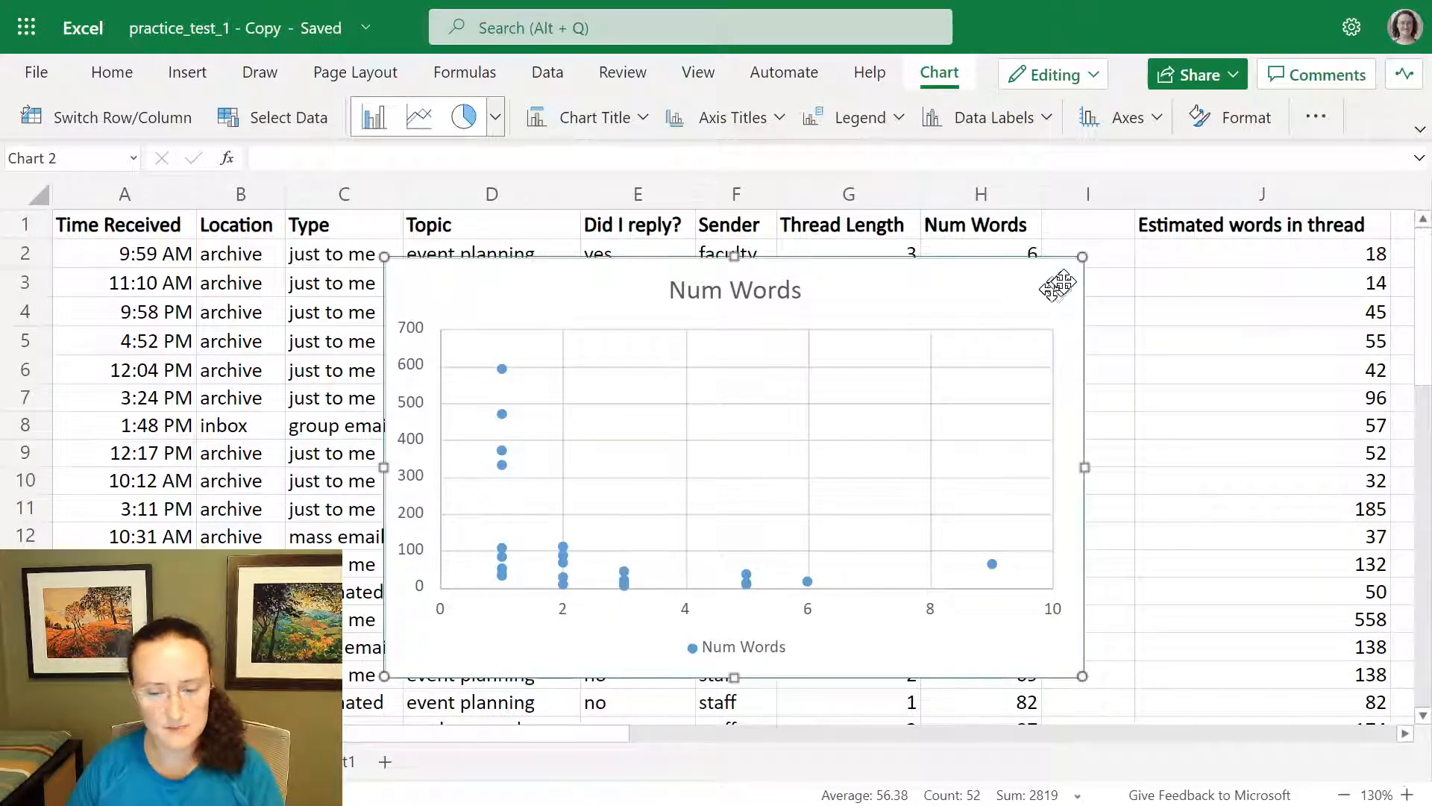
left_click_drag(1064, 285, 937, 426)
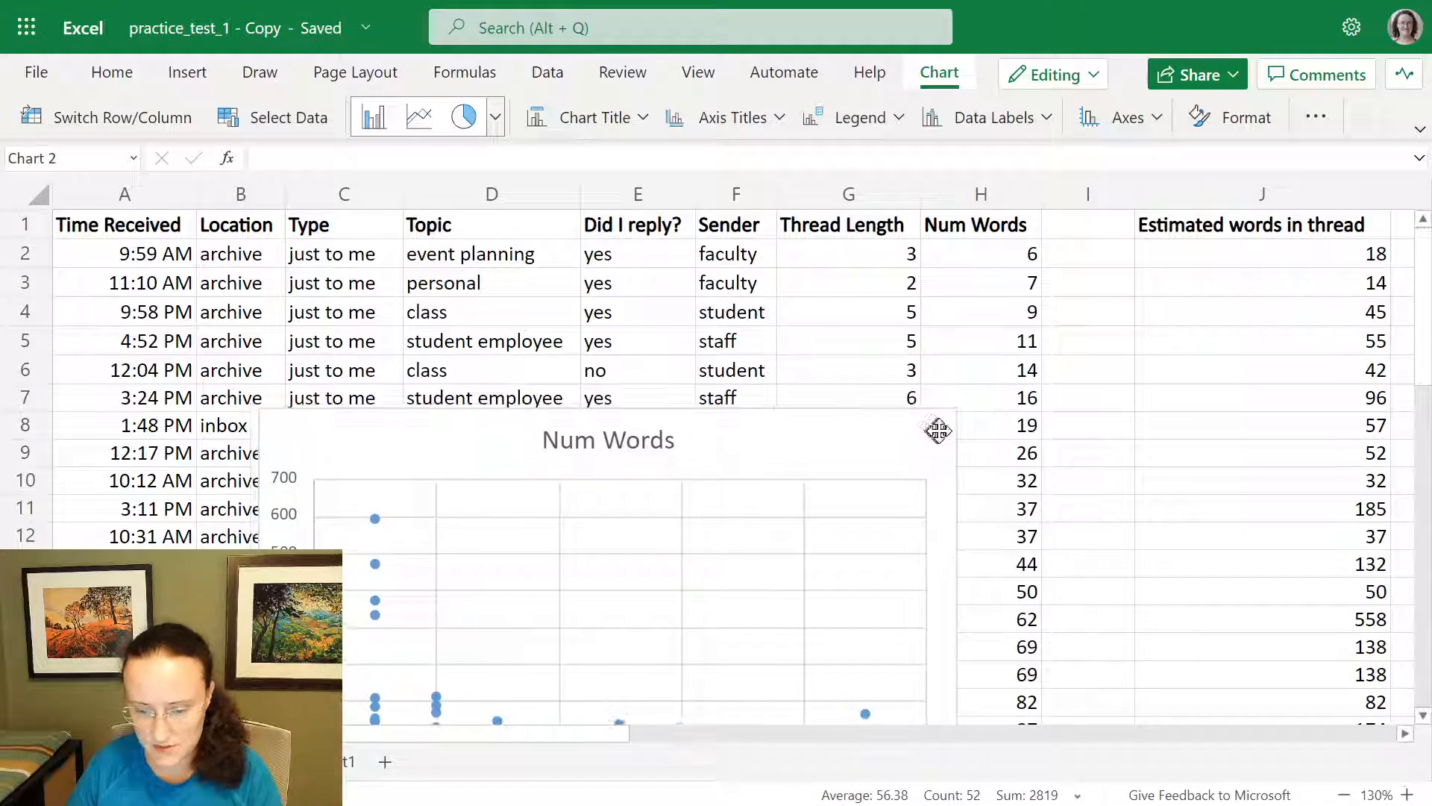
Insert another scatter chart with the Thread Length and Num Words columns selected separately, and place it beside the Num Words chart.
left_click(877, 200)
left_click(978, 195, "ctrl")
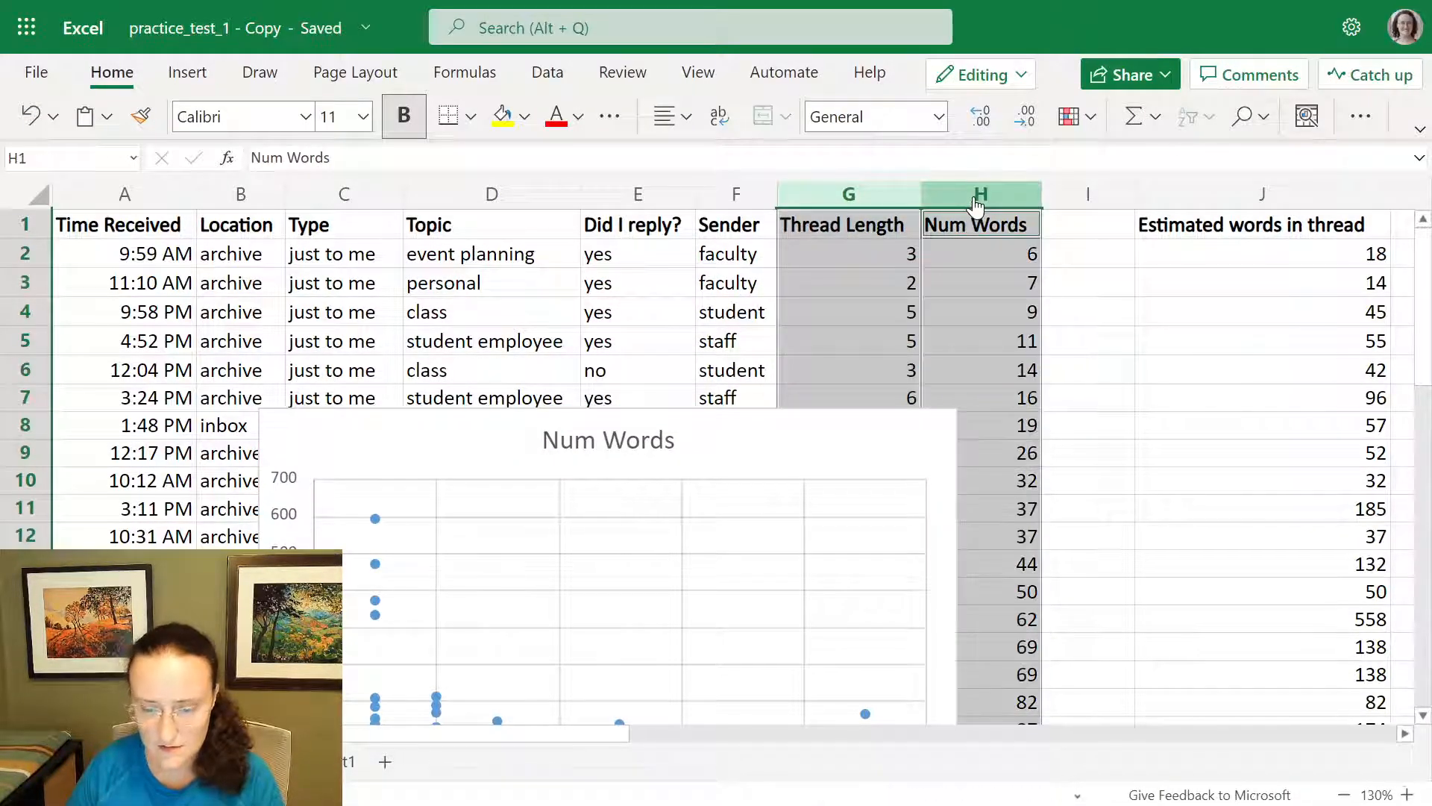
left_click(187, 73)
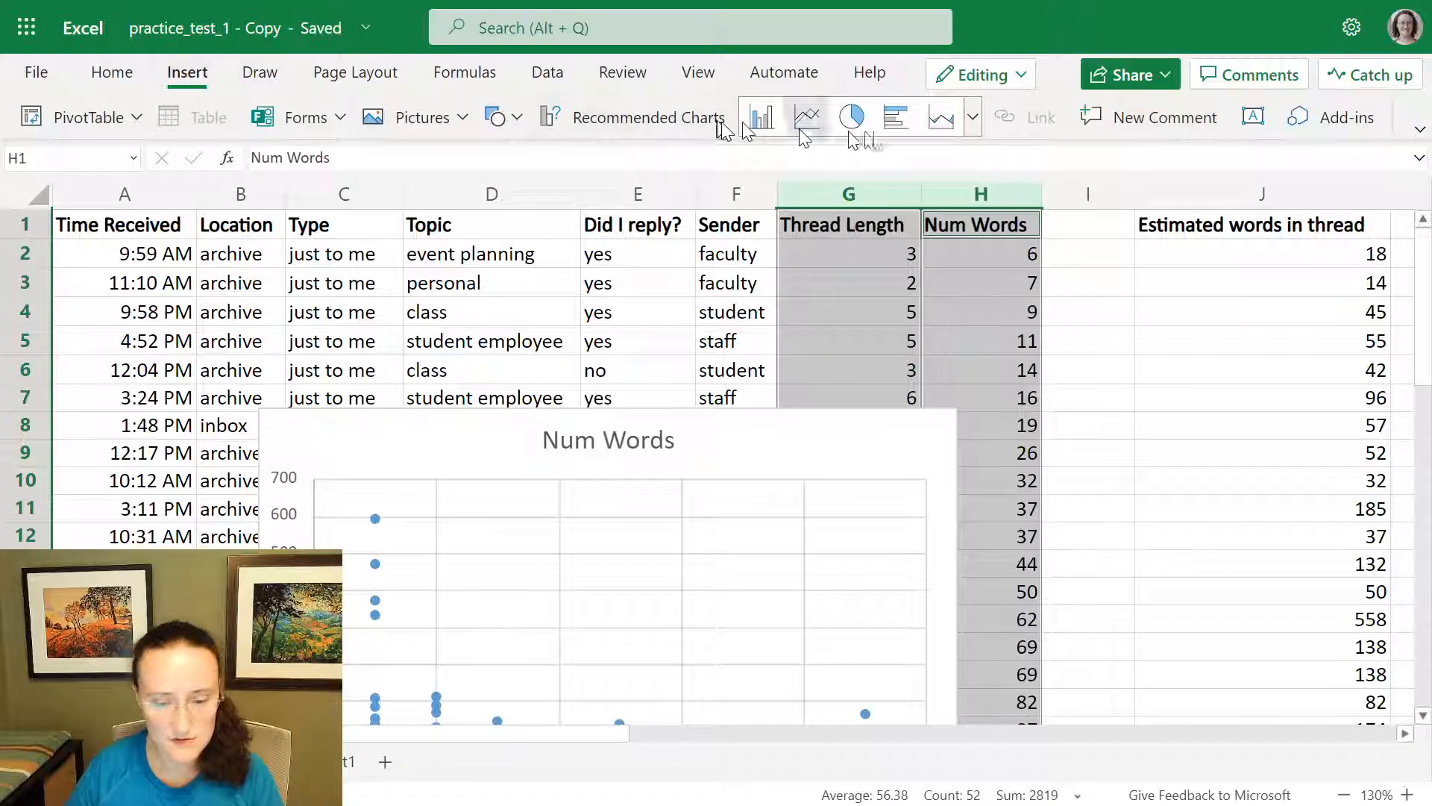
left_click(973, 118)
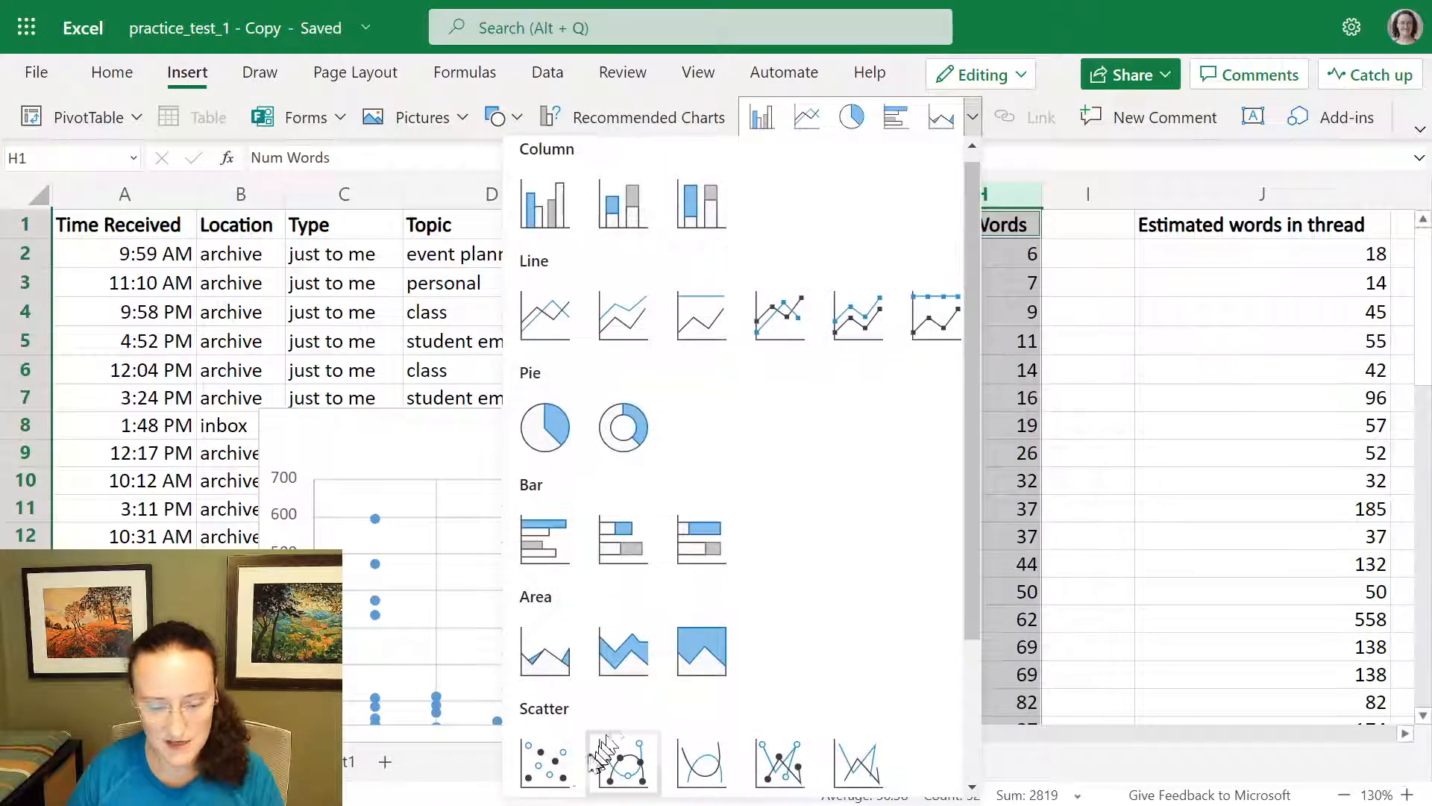
left_click(545, 761)
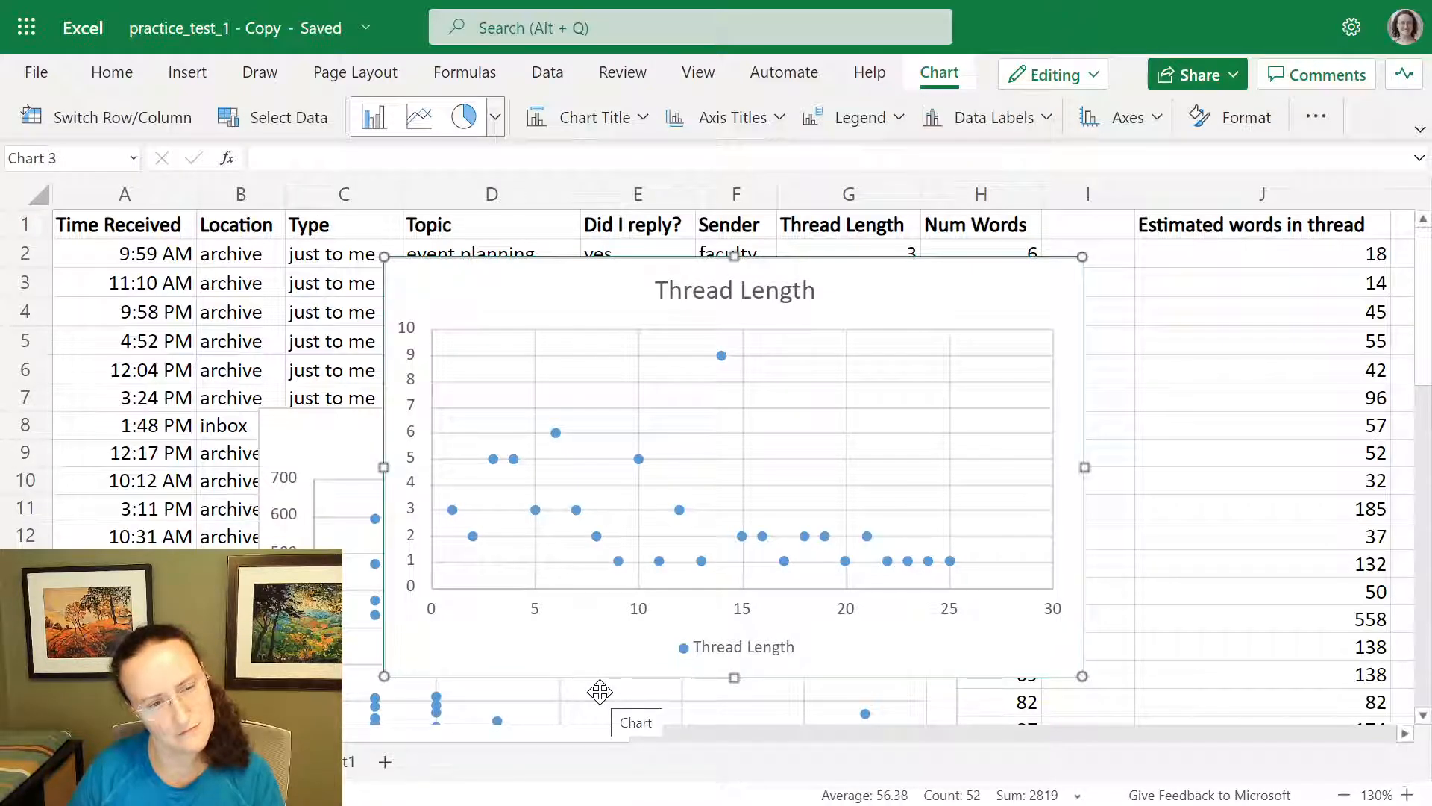
left_click_drag(548, 287, 841, 315)
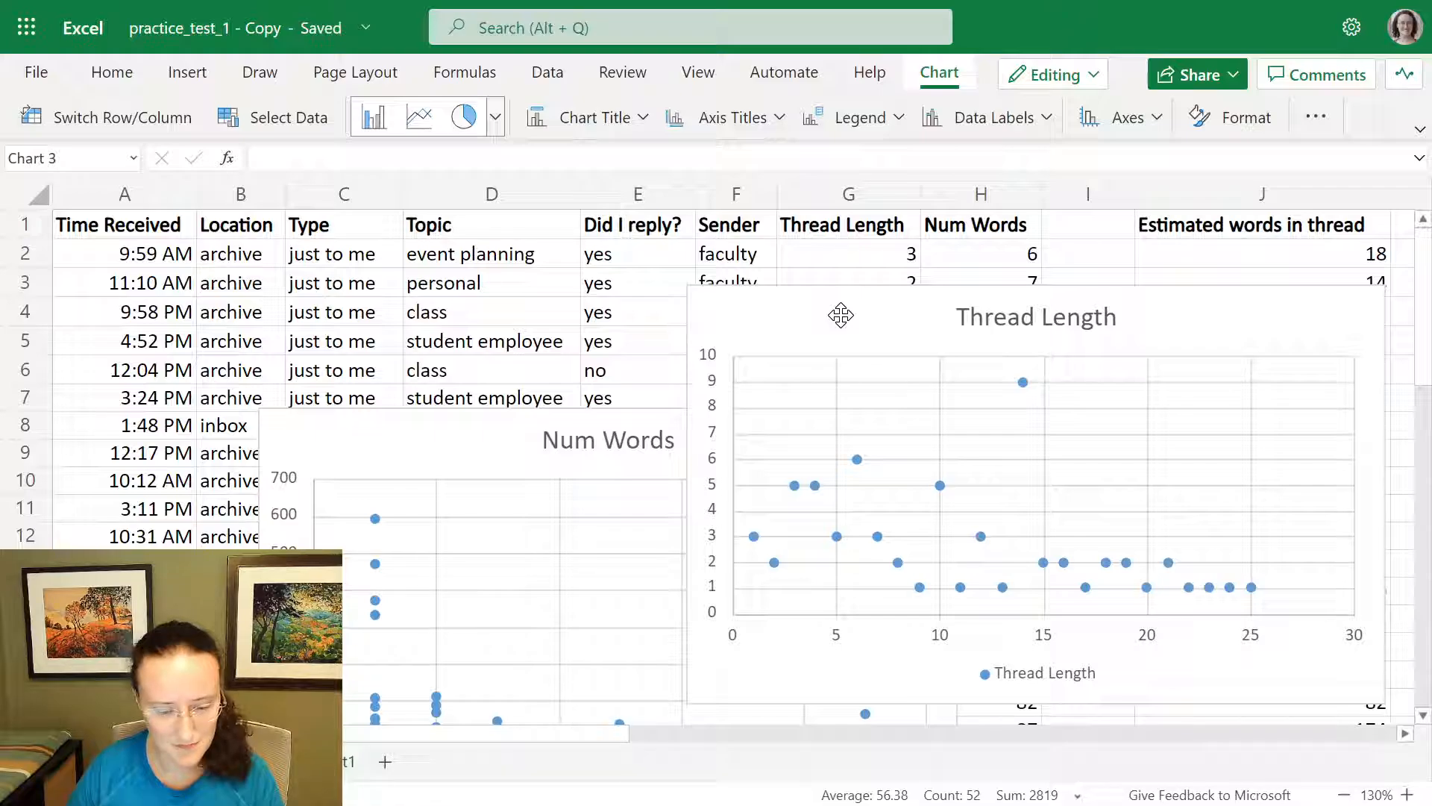
Shift the Num Words chart slightly and delete the Thread Length scatter chart.
left_click_drag(470, 429, 447, 414)
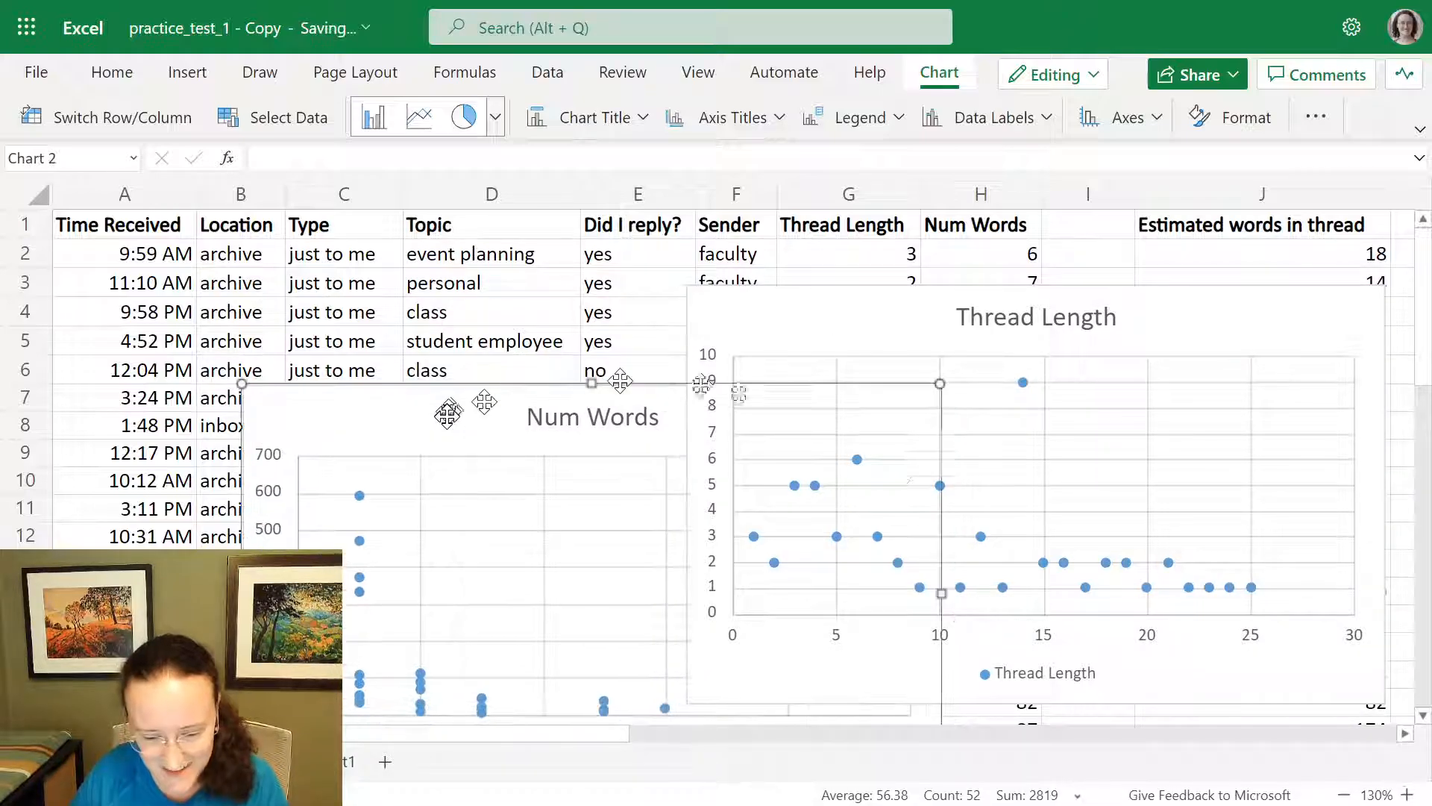
left_click(858, 463)
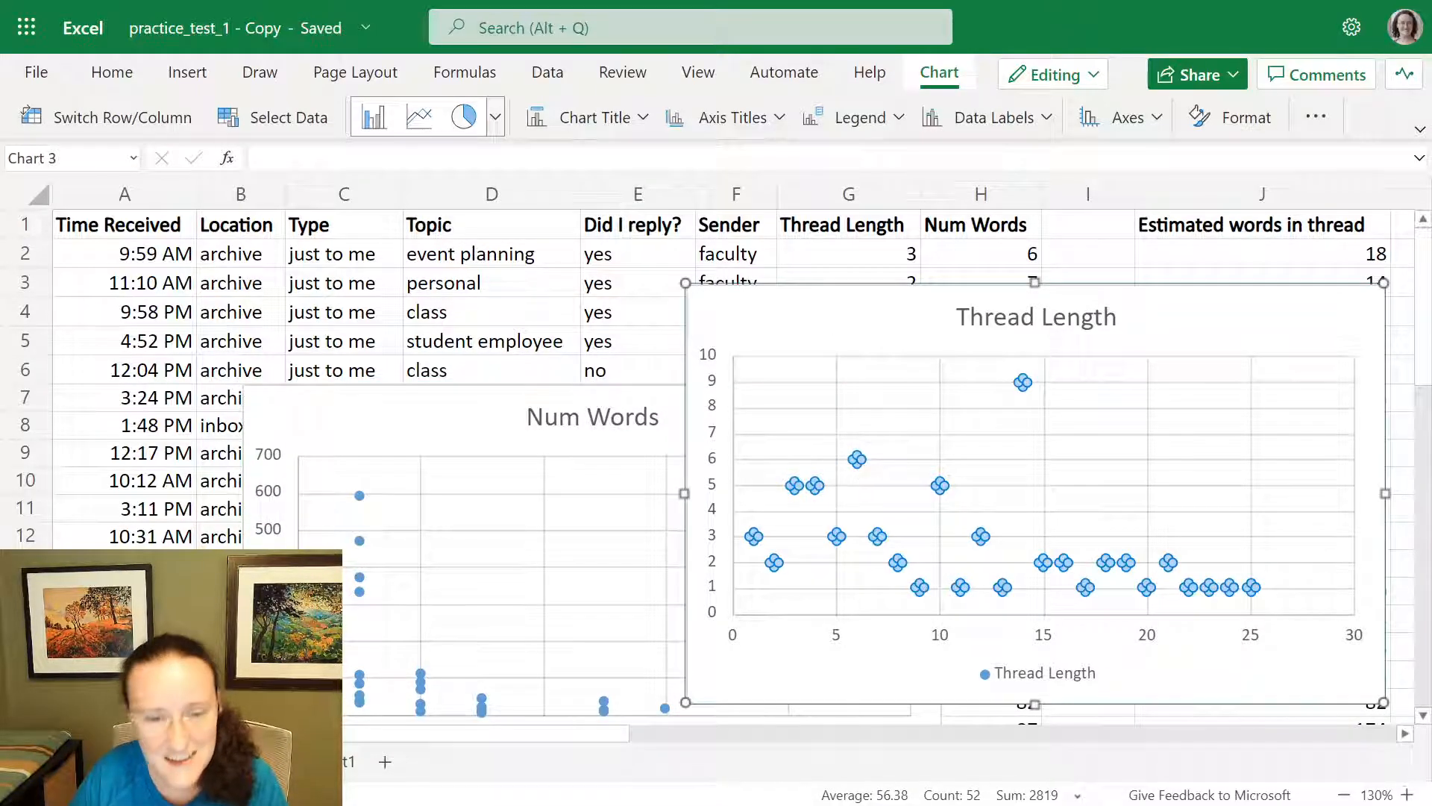
key("Escape")
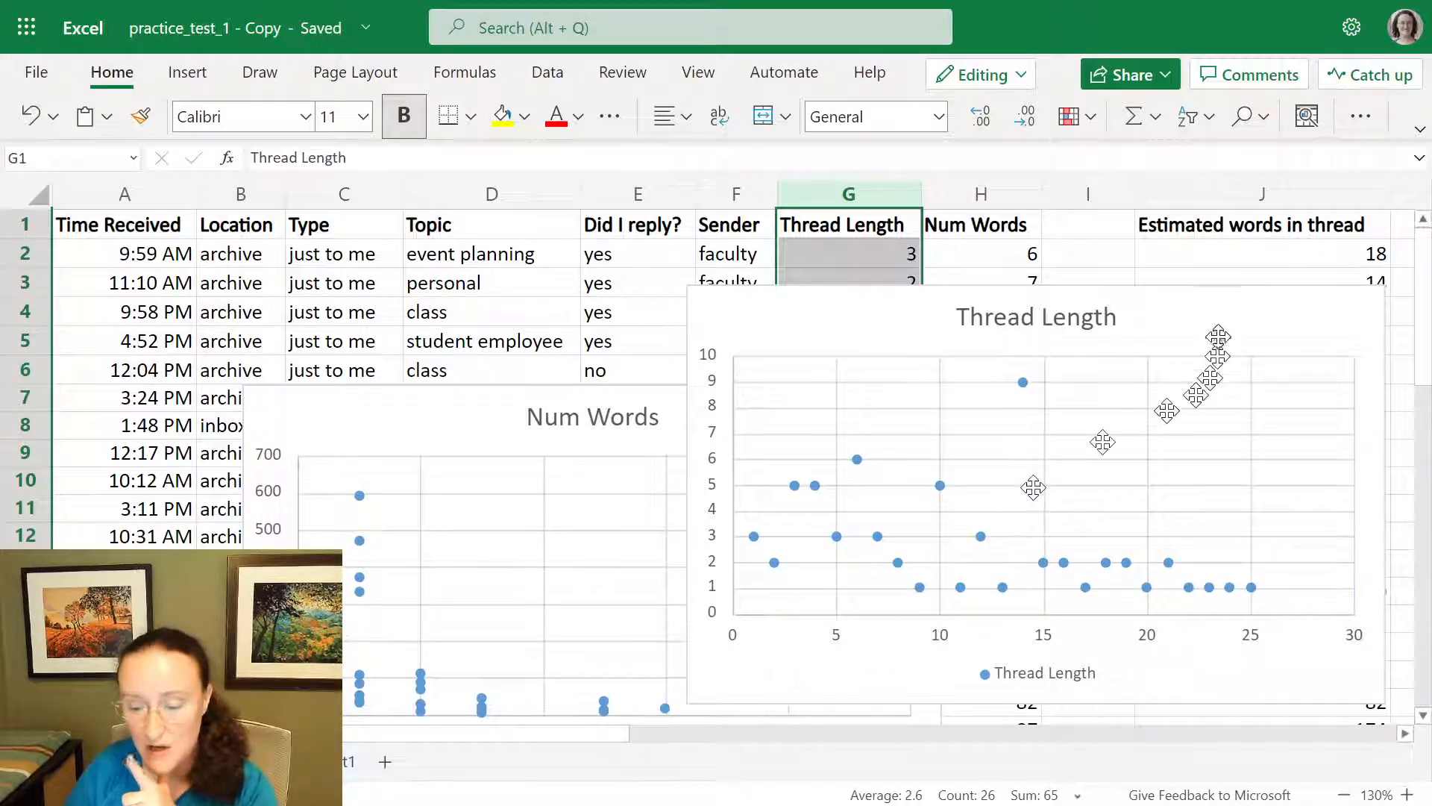
left_click(1218, 309)
key("Delete")
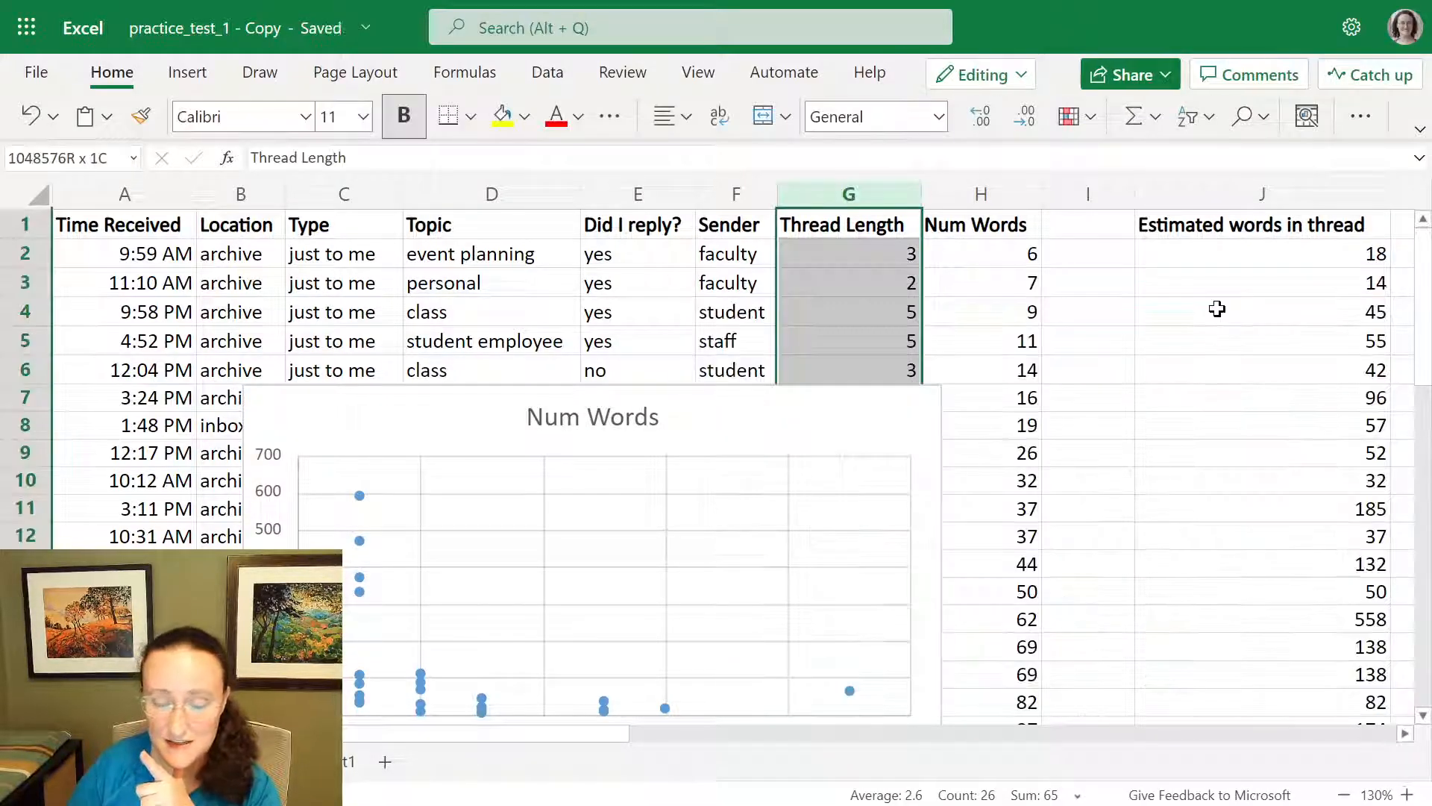
Select column G, add column H as a separate selection, and insert a markers-only scatter chart from them.
left_click(892, 200)
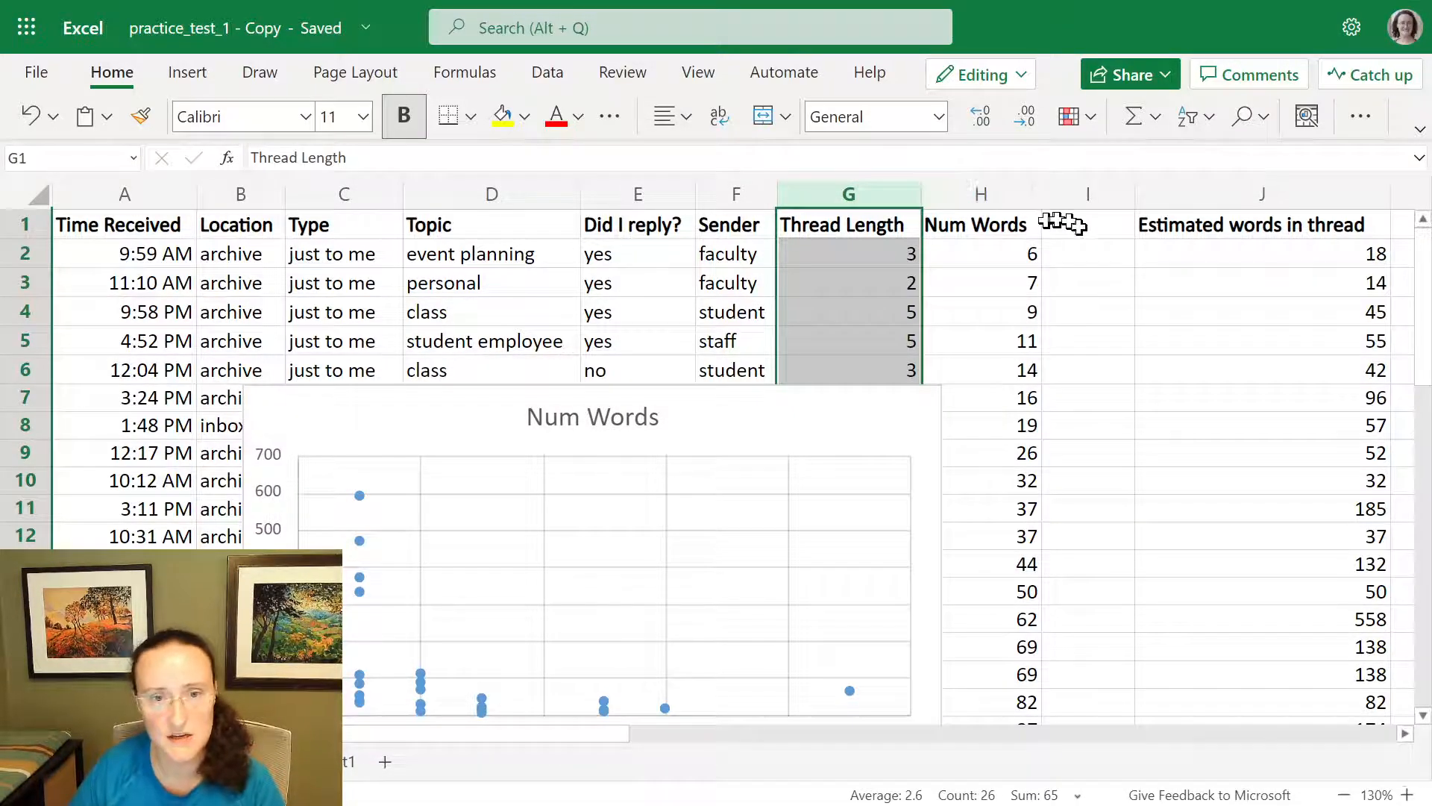
left_click(1022, 224, "ctrl")
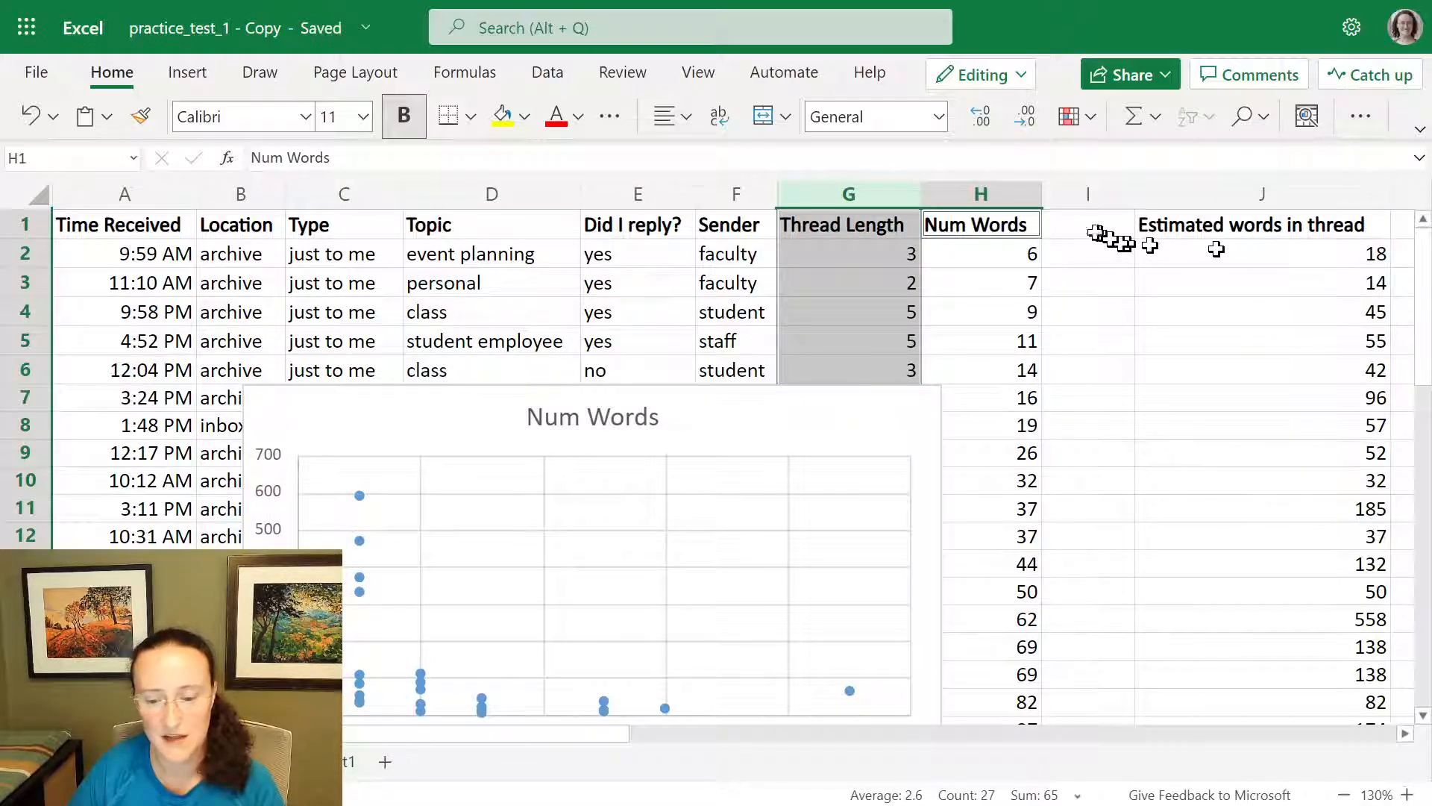
left_click(1003, 196, "ctrl")
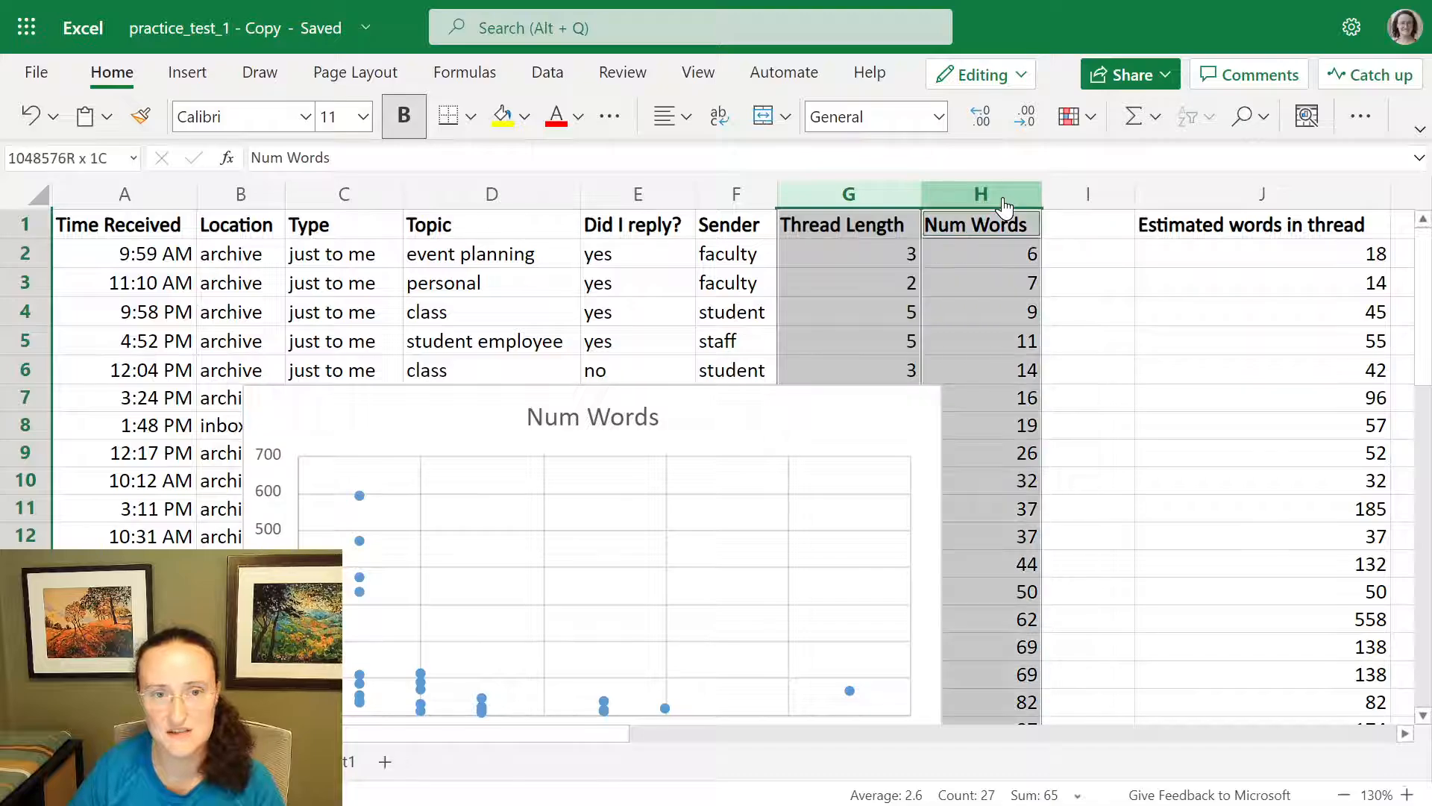
left_click(203, 71)
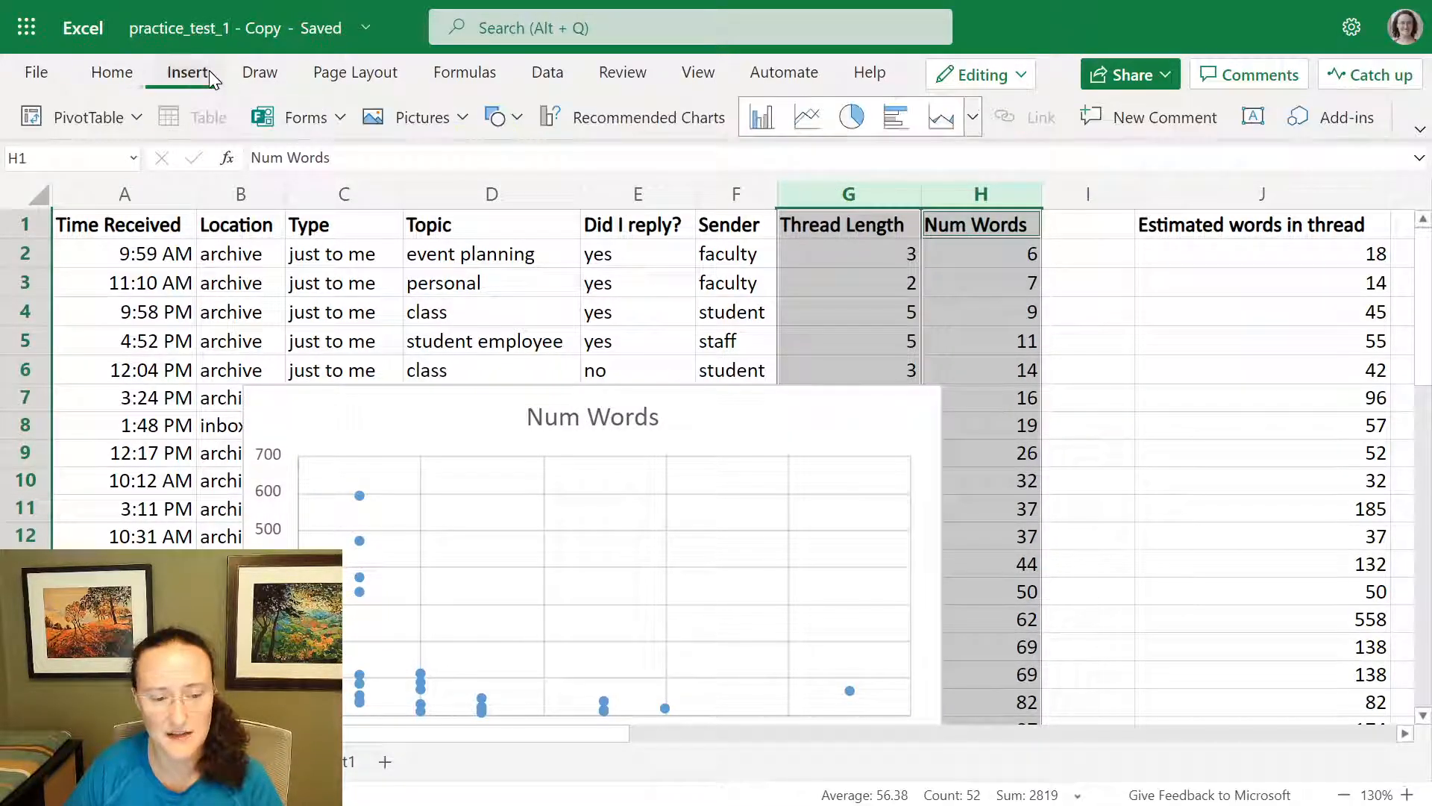
left_click(974, 118)
scroll(543, 760, "down", 1)
left_click(544, 758)
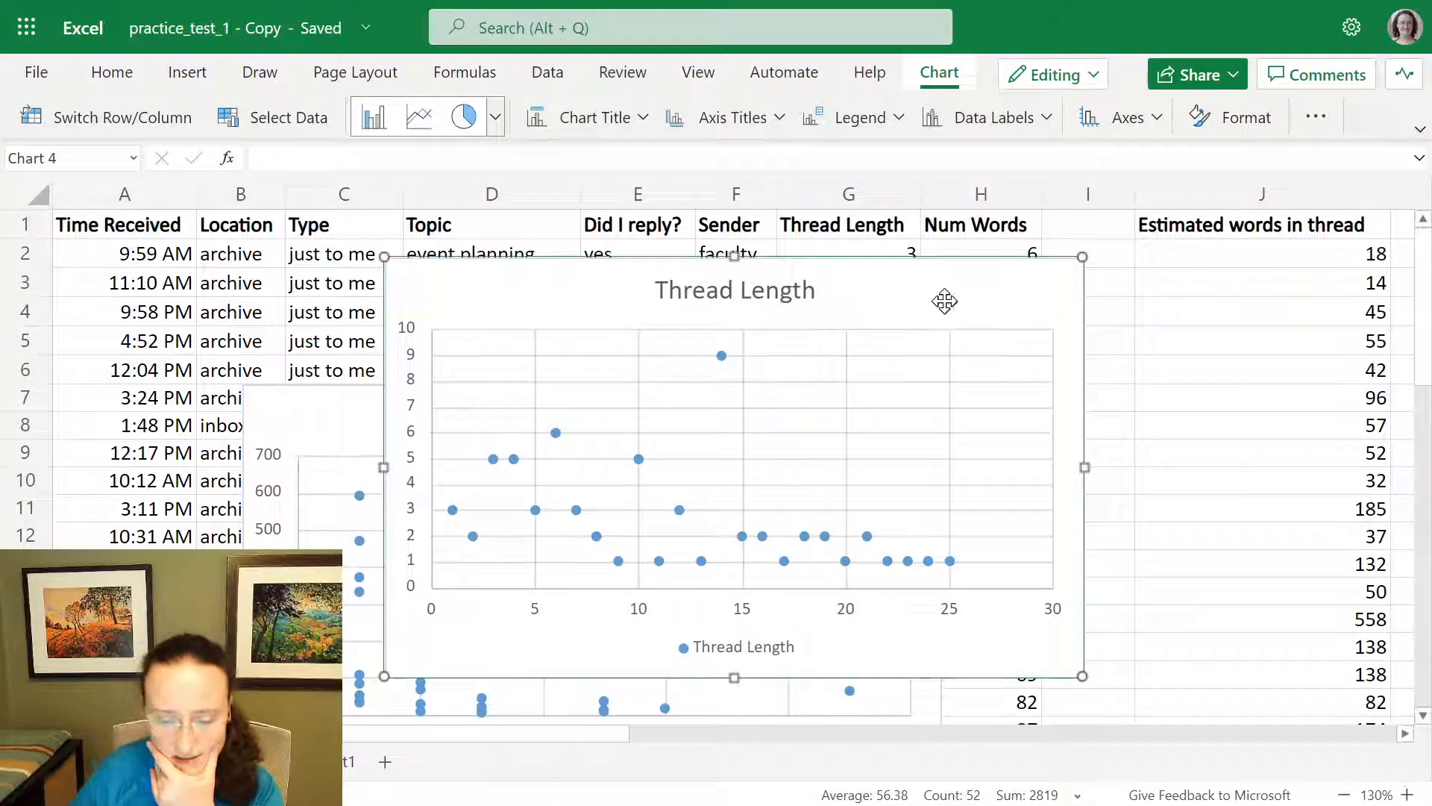
Move the Thread Length scatter chart past the Num Words column so that both source columns are uncovered.
left_click_drag(993, 303, 891, 290)
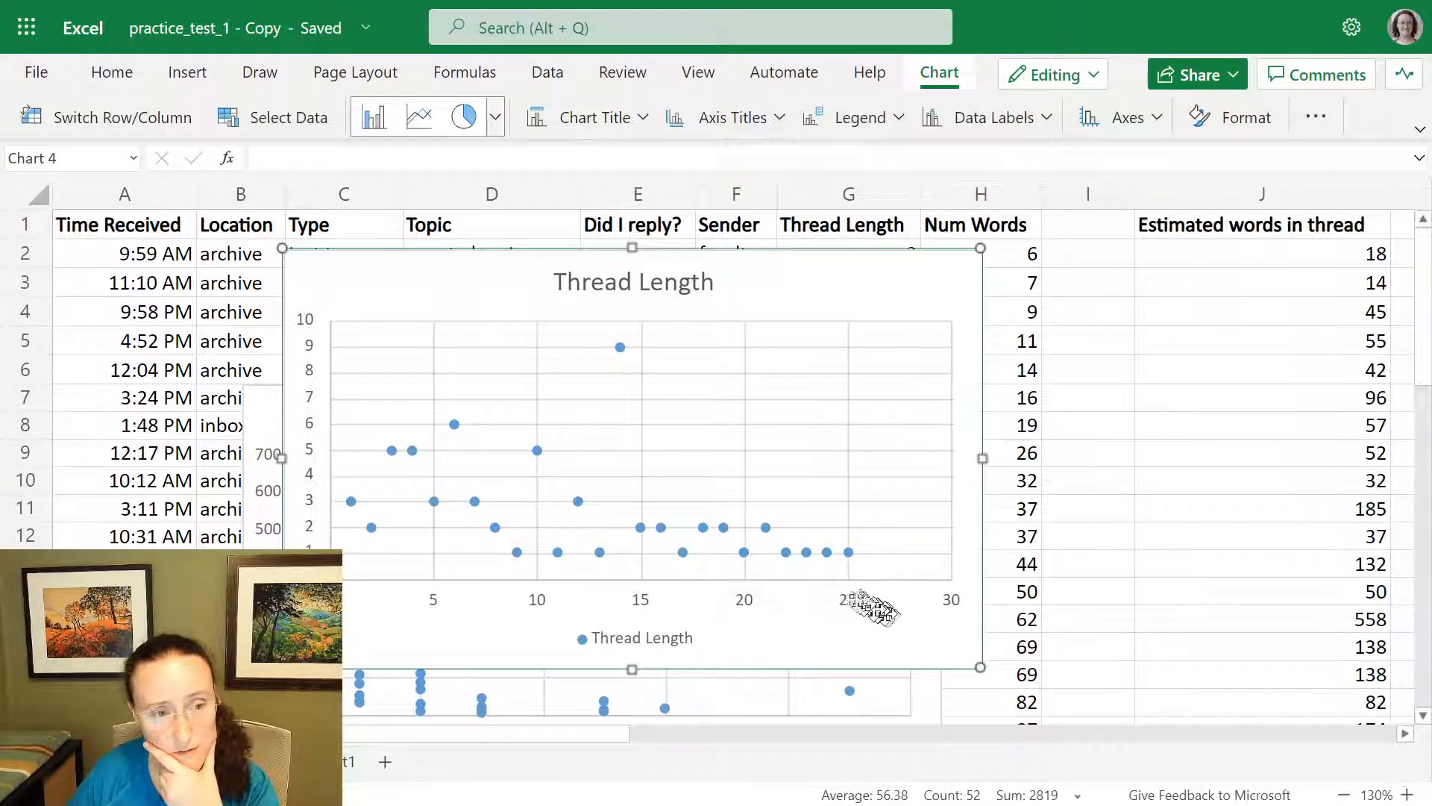
left_click_drag(463, 288, 1112, 429)
left_click_drag(832, 426, 613, 424)
left_click_drag(1034, 411, 1064, 401)
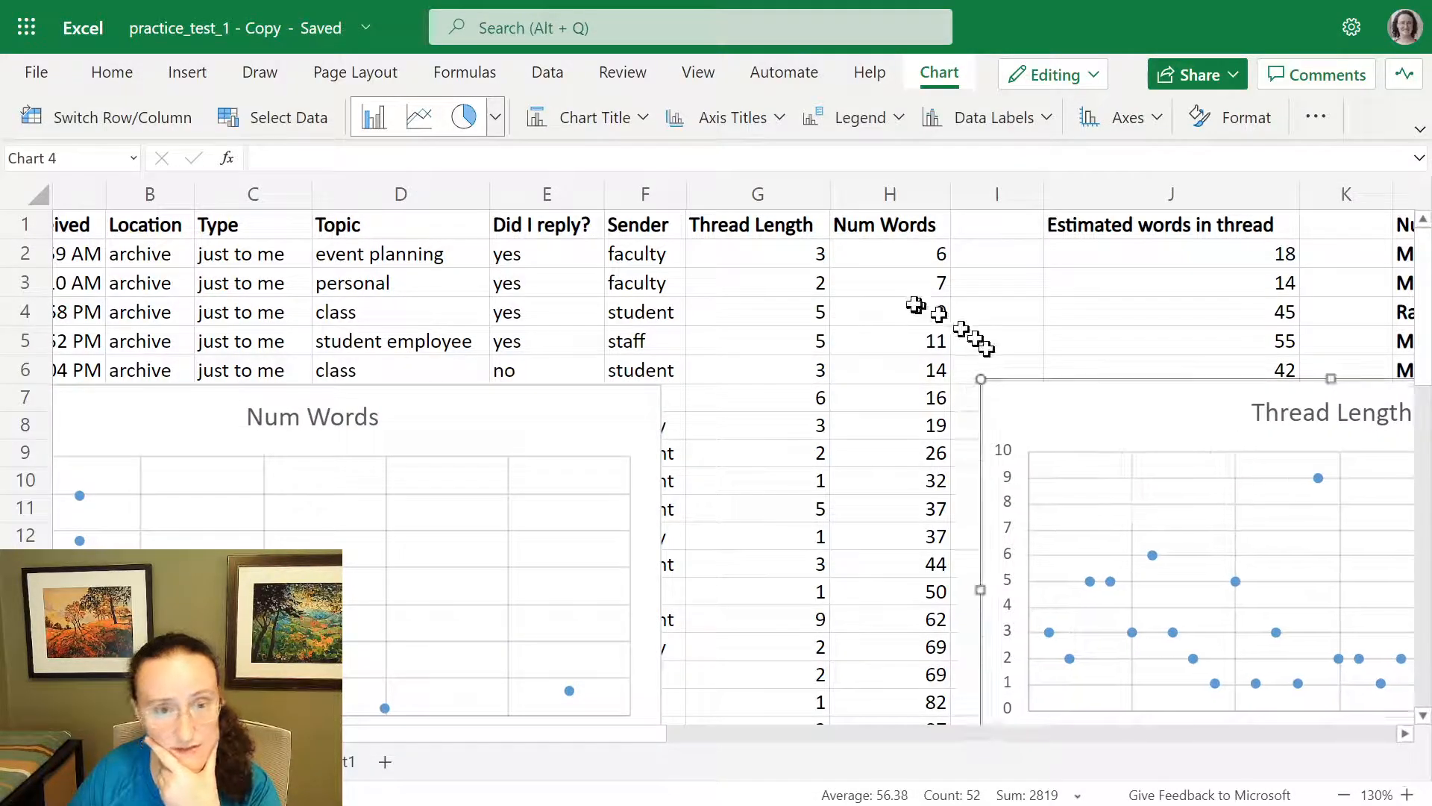
Examine the Thread Length and Num Words values against the points in the Thread Length chart, checking cell G15.
scroll(917, 305, "down", 5)
scroll(917, 304, "up", 5)
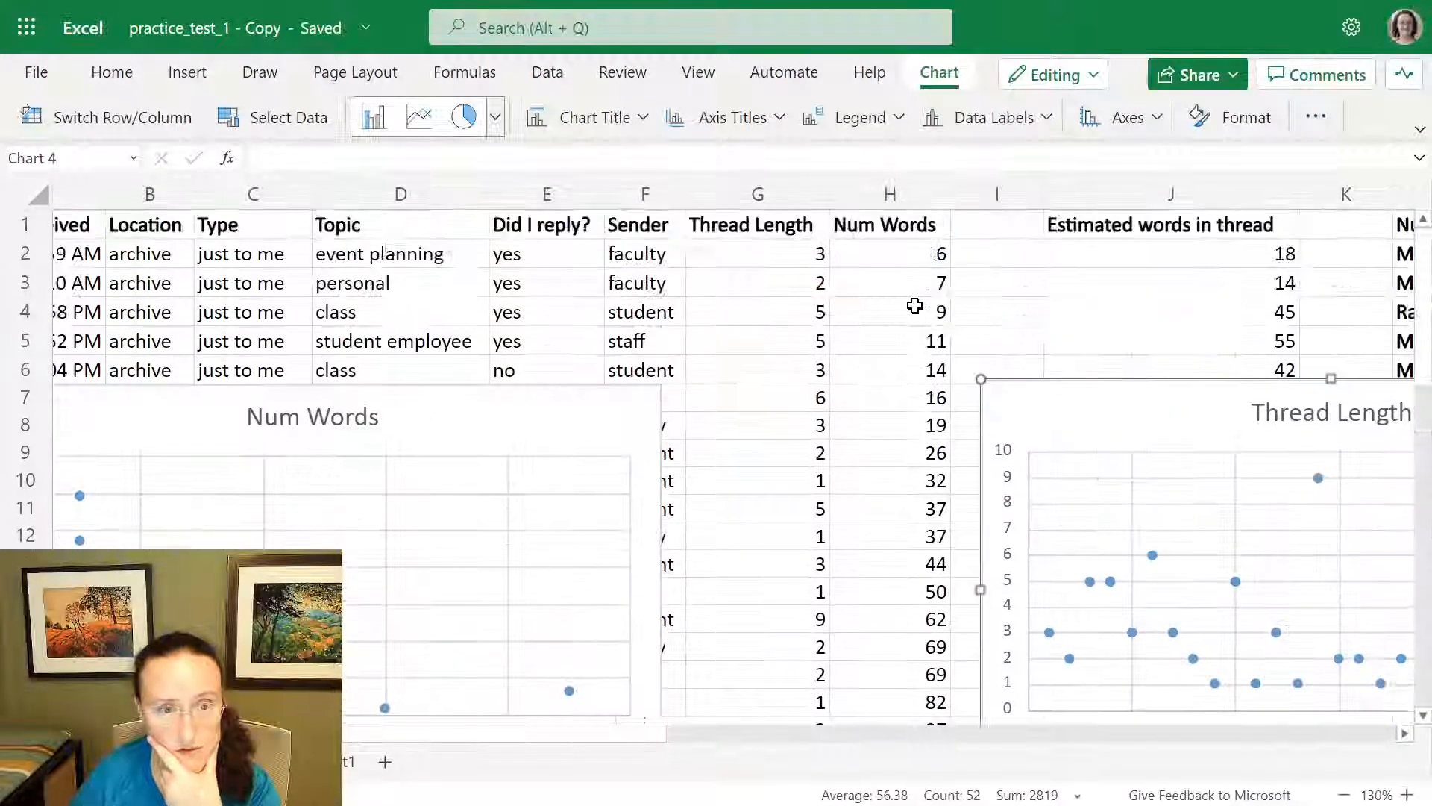
scroll(915, 306, "down", 5)
scroll(915, 306, "up", 5)
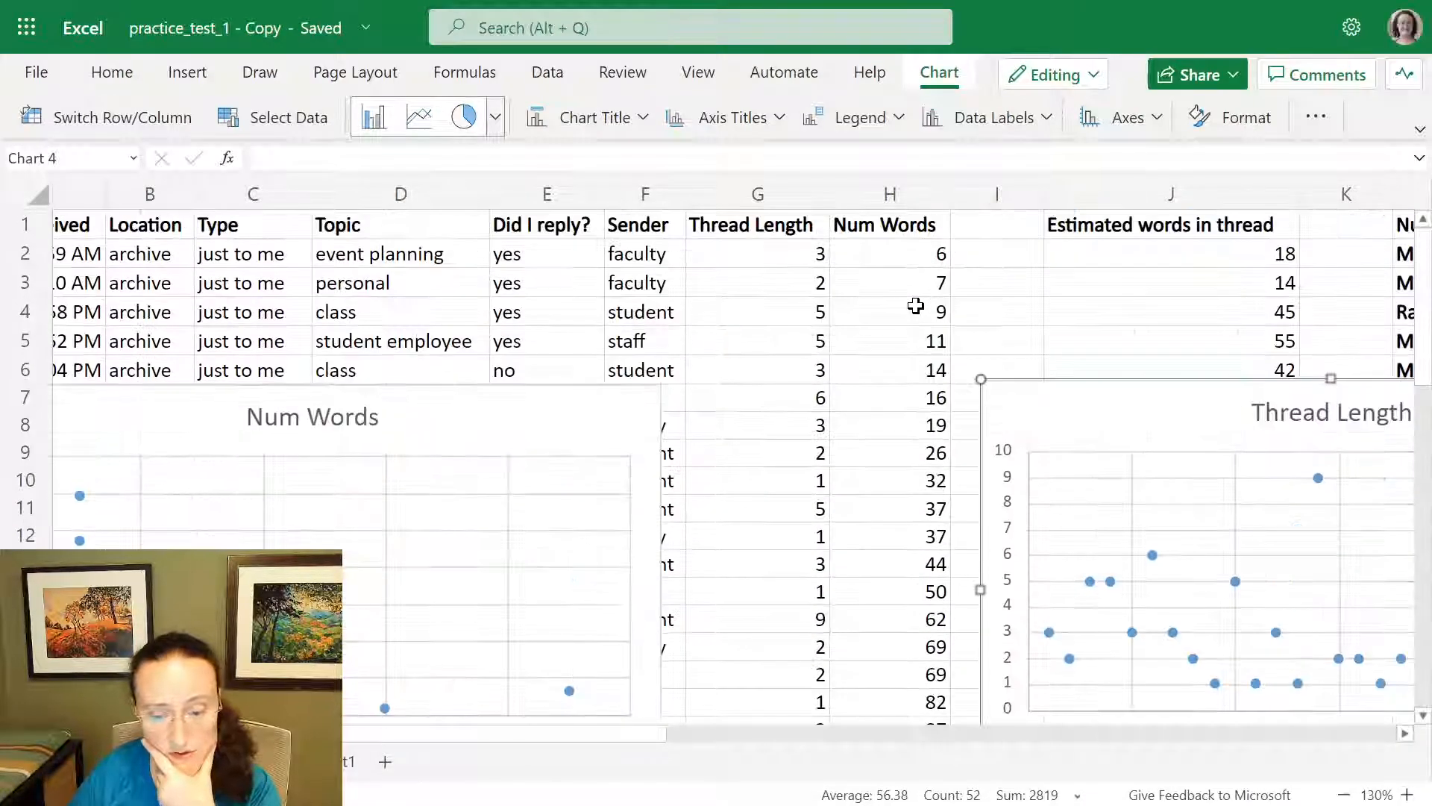
scroll(916, 305, "down", 4)
scroll(915, 305, "up", 4)
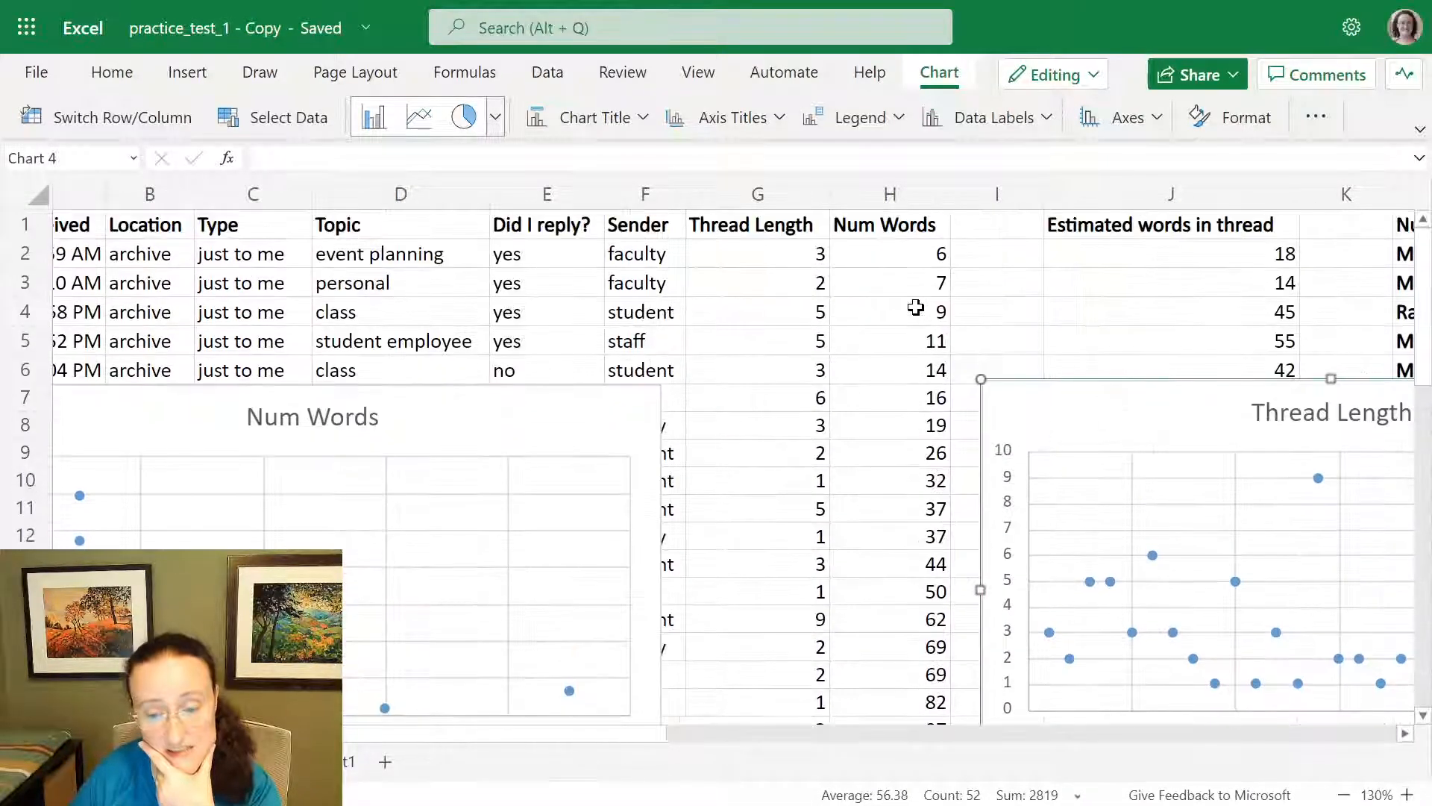
scroll(921, 313, "down", 3)
scroll(921, 365, "up", 3)
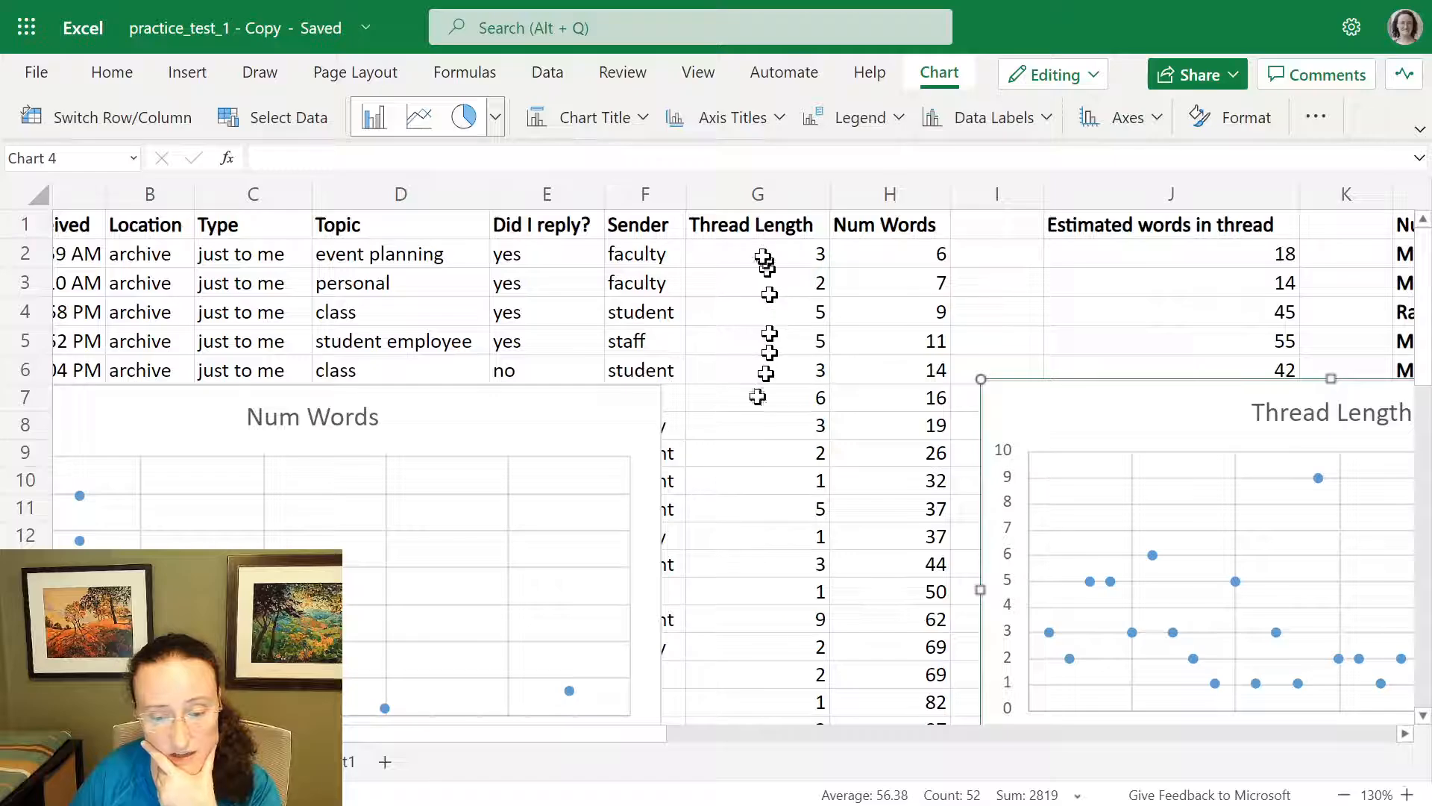
scroll(783, 500, "down", 2)
left_click(814, 501)
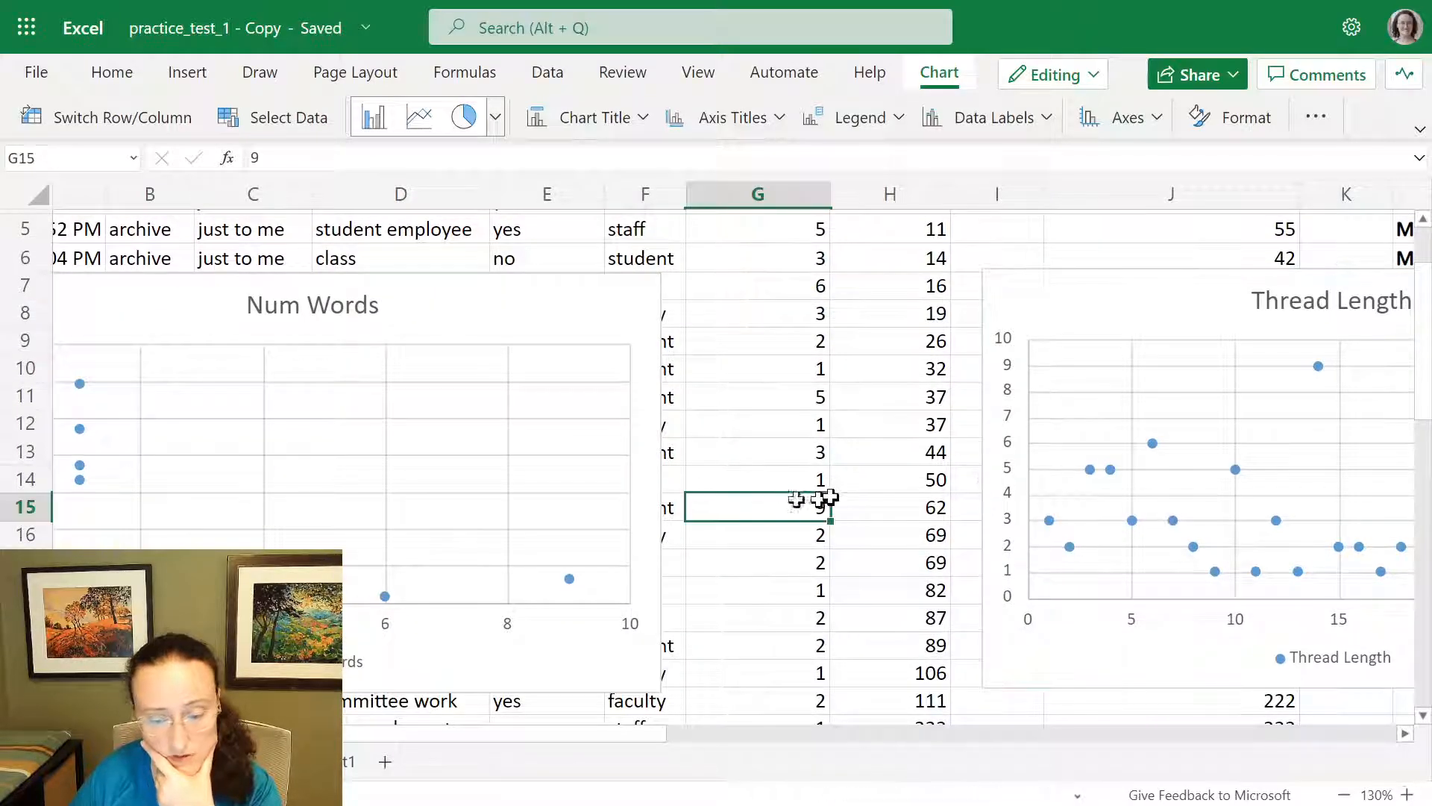
scroll(821, 492, "down", 4)
scroll(824, 488, "up", 5)
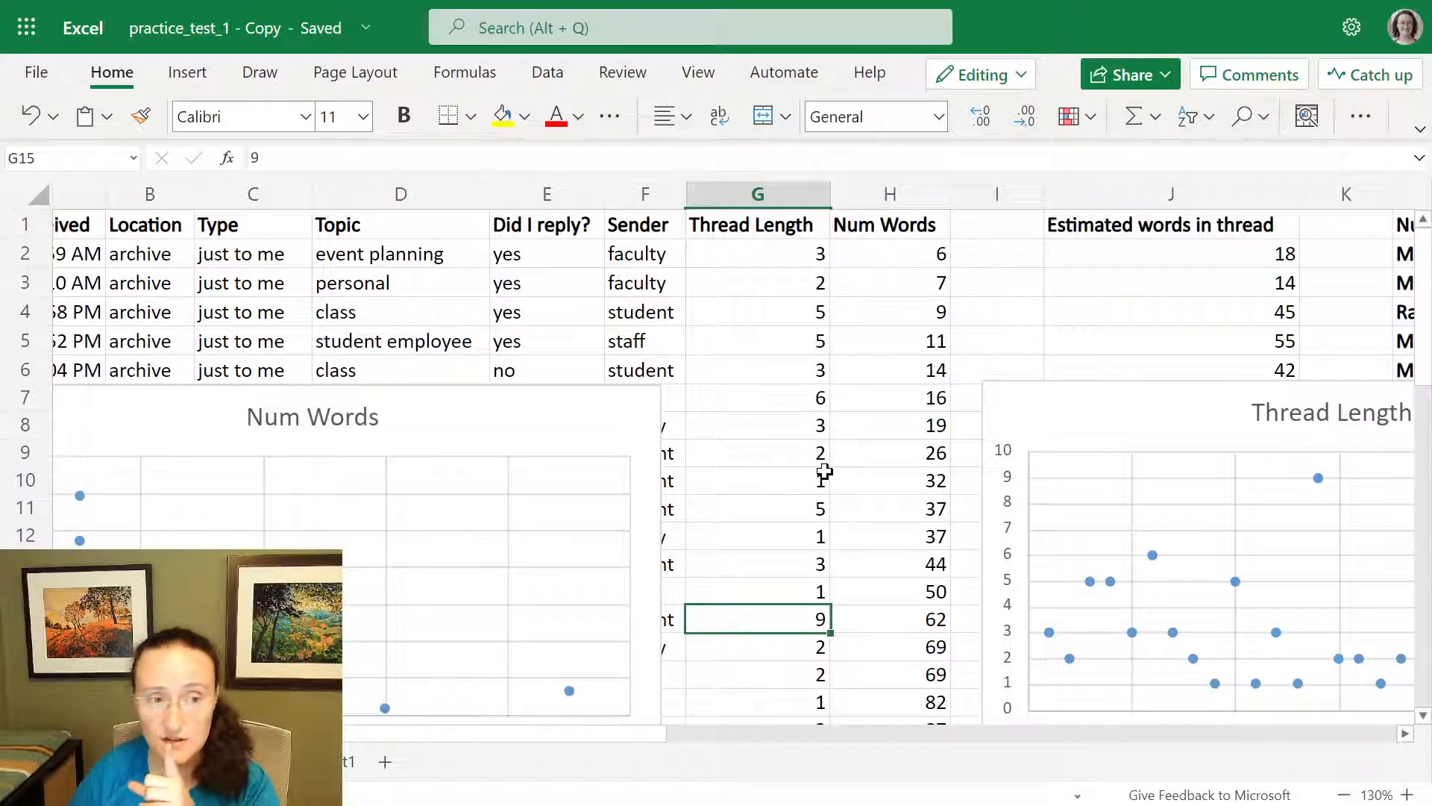
Rearrange the Thread Length and Num Words scatter charts over the data and delete both.
left_click_drag(1126, 396, 774, 281)
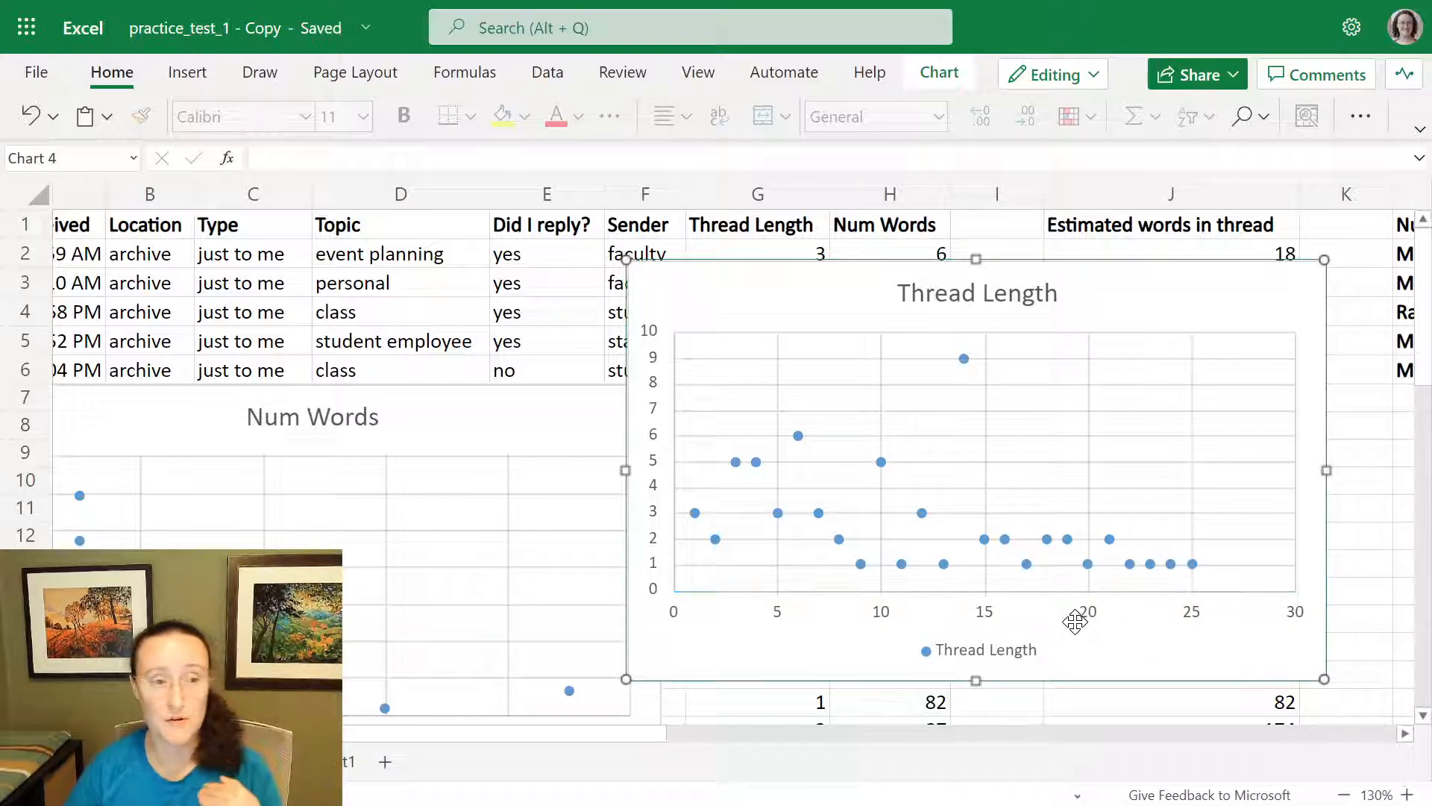
left_click_drag(475, 452, 636, 620)
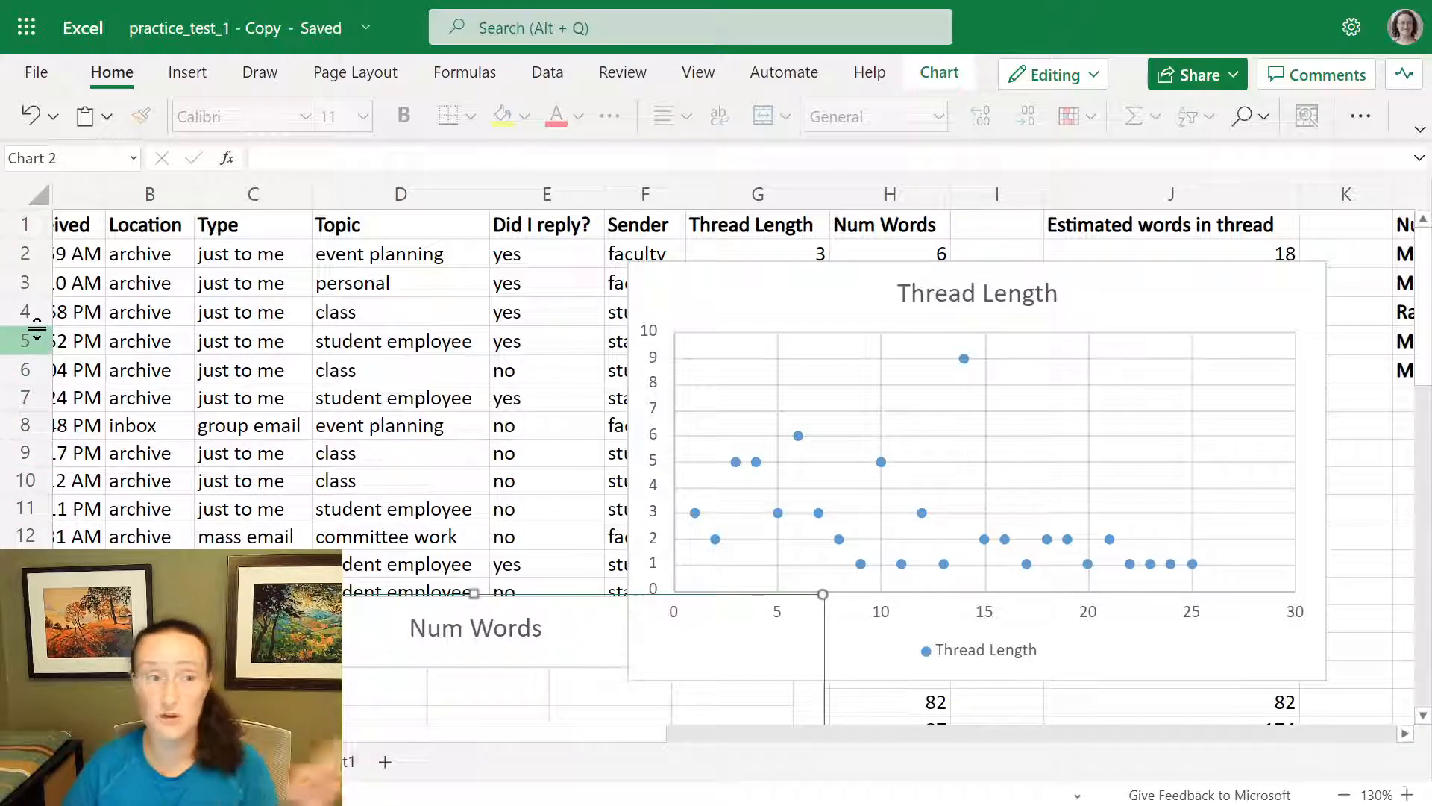
left_click(677, 282)
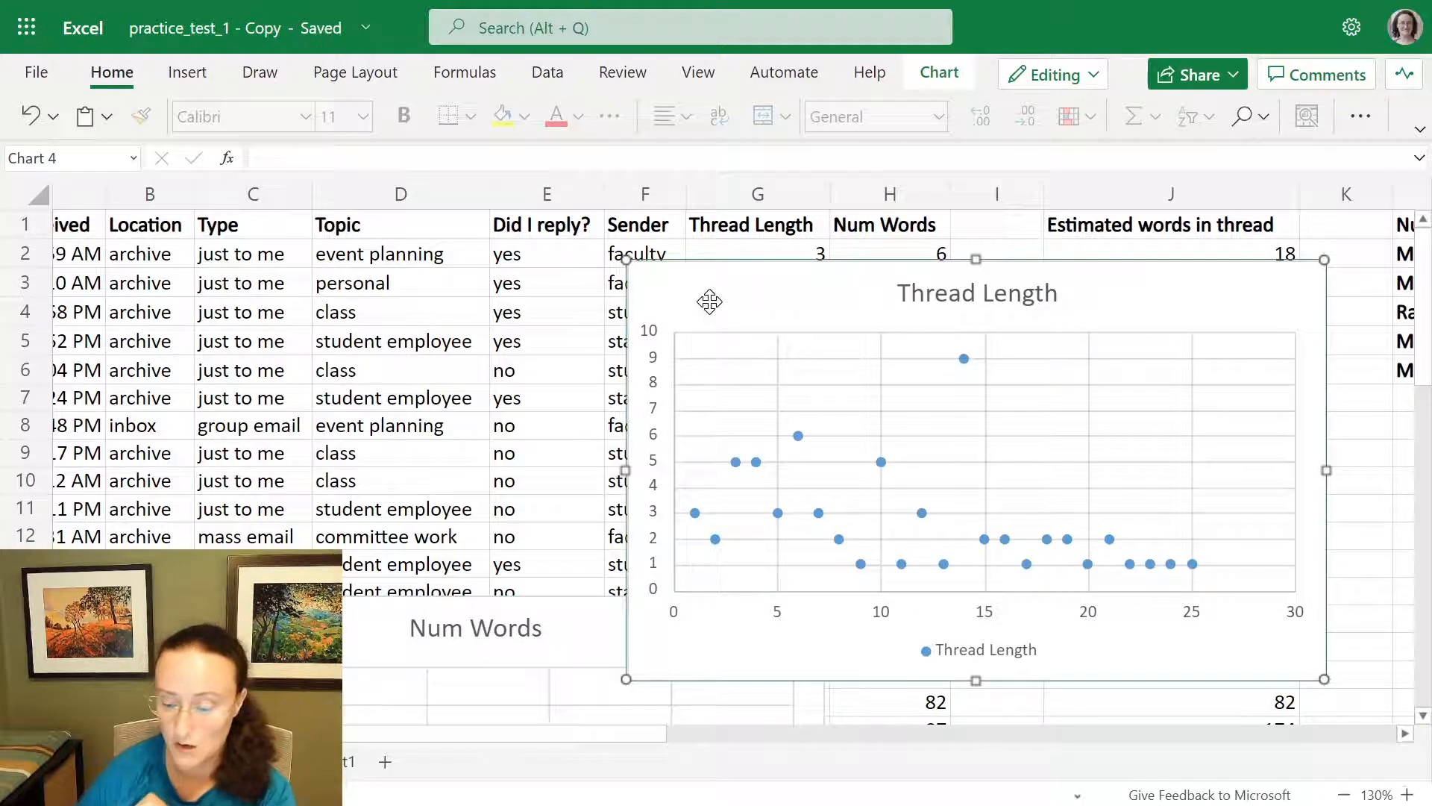
key("Delete")
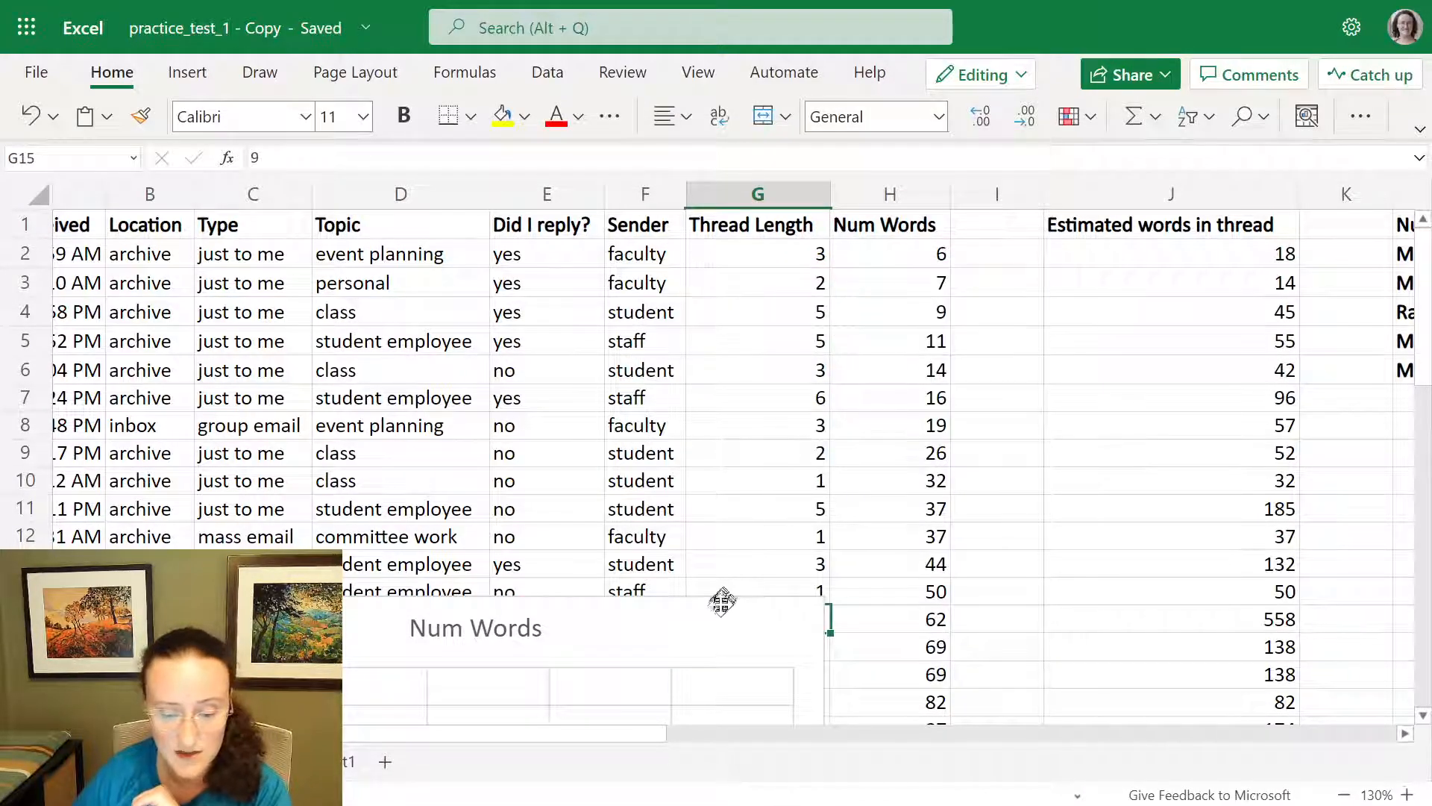
left_click(717, 613)
key("Delete")
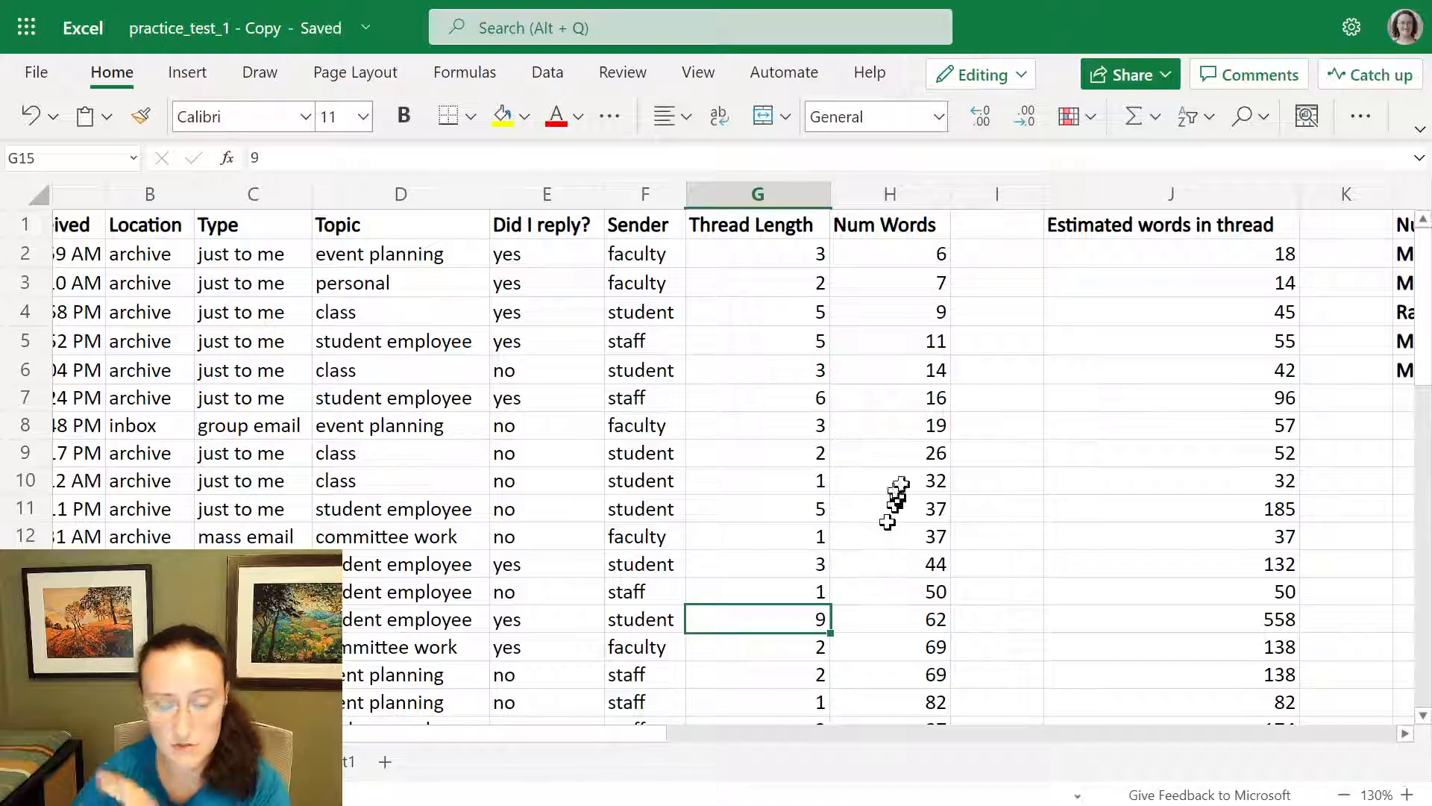
Select column G, add column H as a separate selection, and insert a markers-only scatter chart of thread length against word count.
left_click(761, 195)
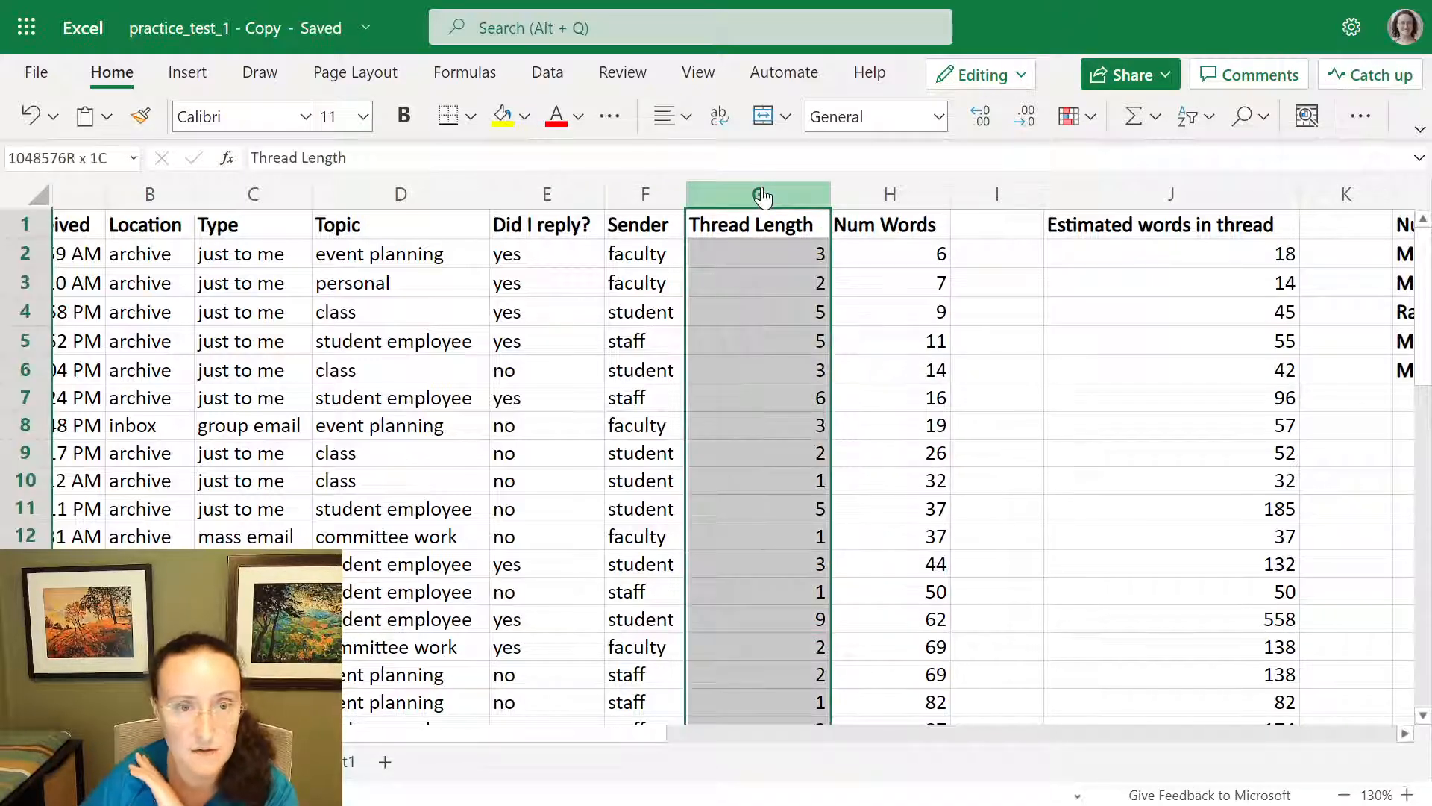
left_click_drag(762, 196, 900, 196)
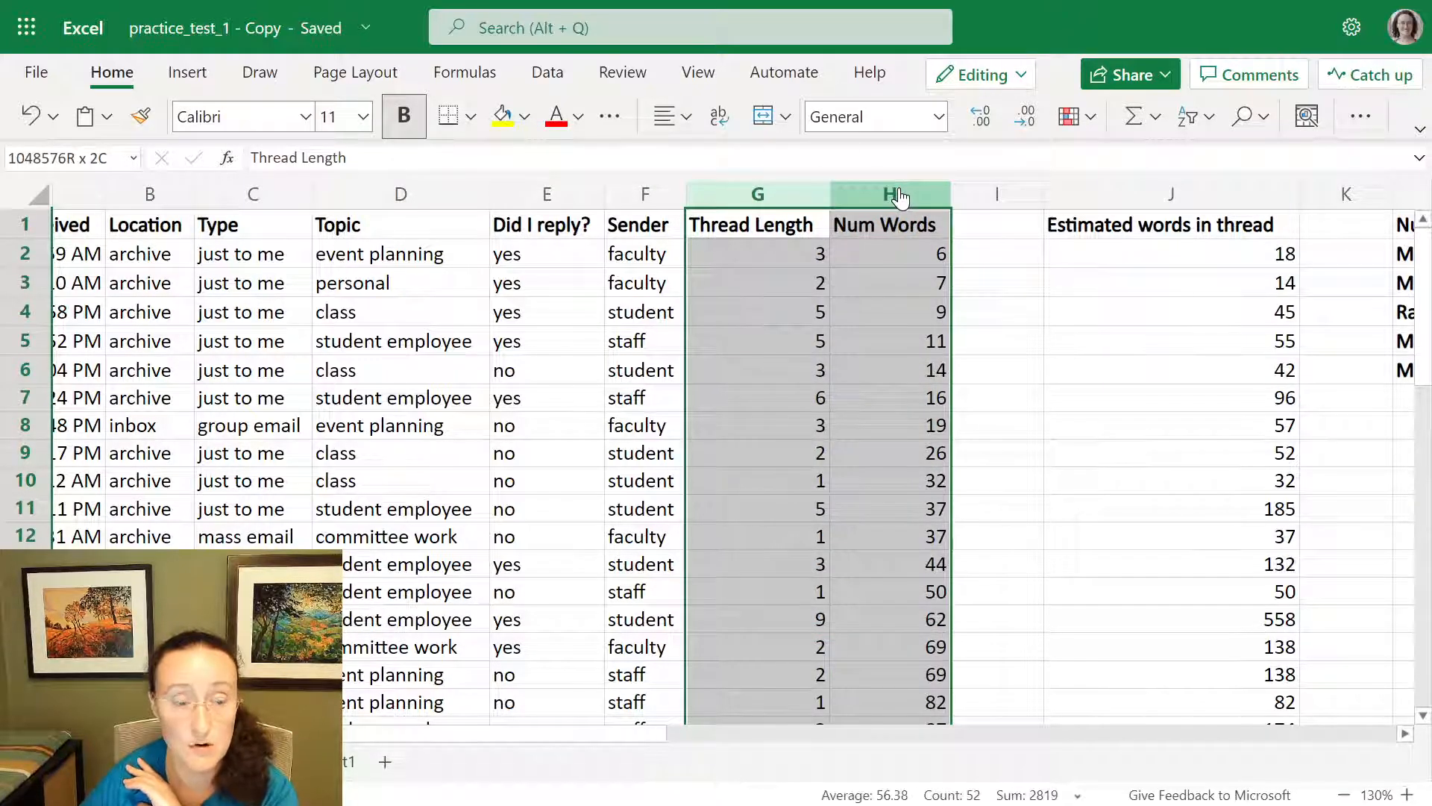
left_click(771, 199)
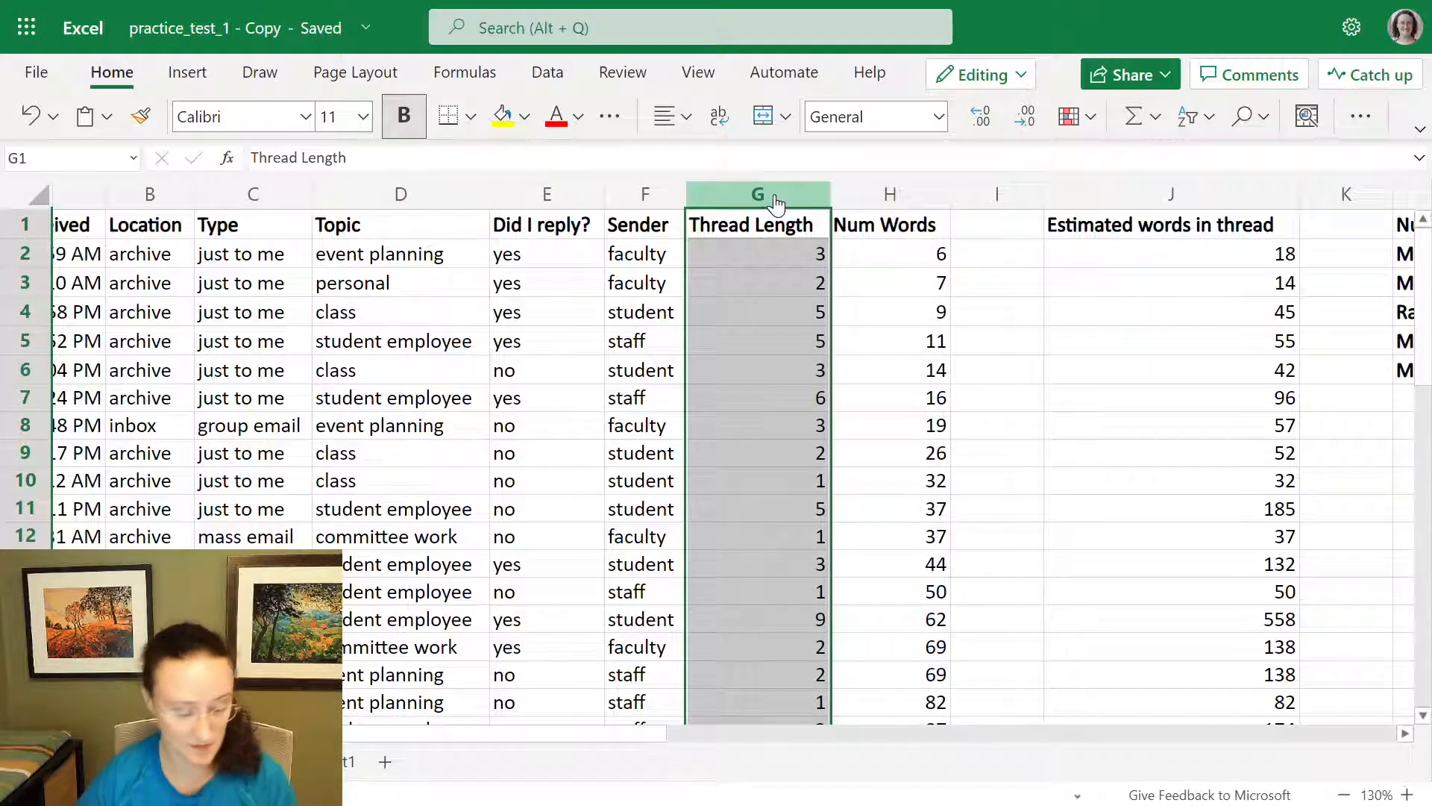
left_click(895, 198, "ctrl")
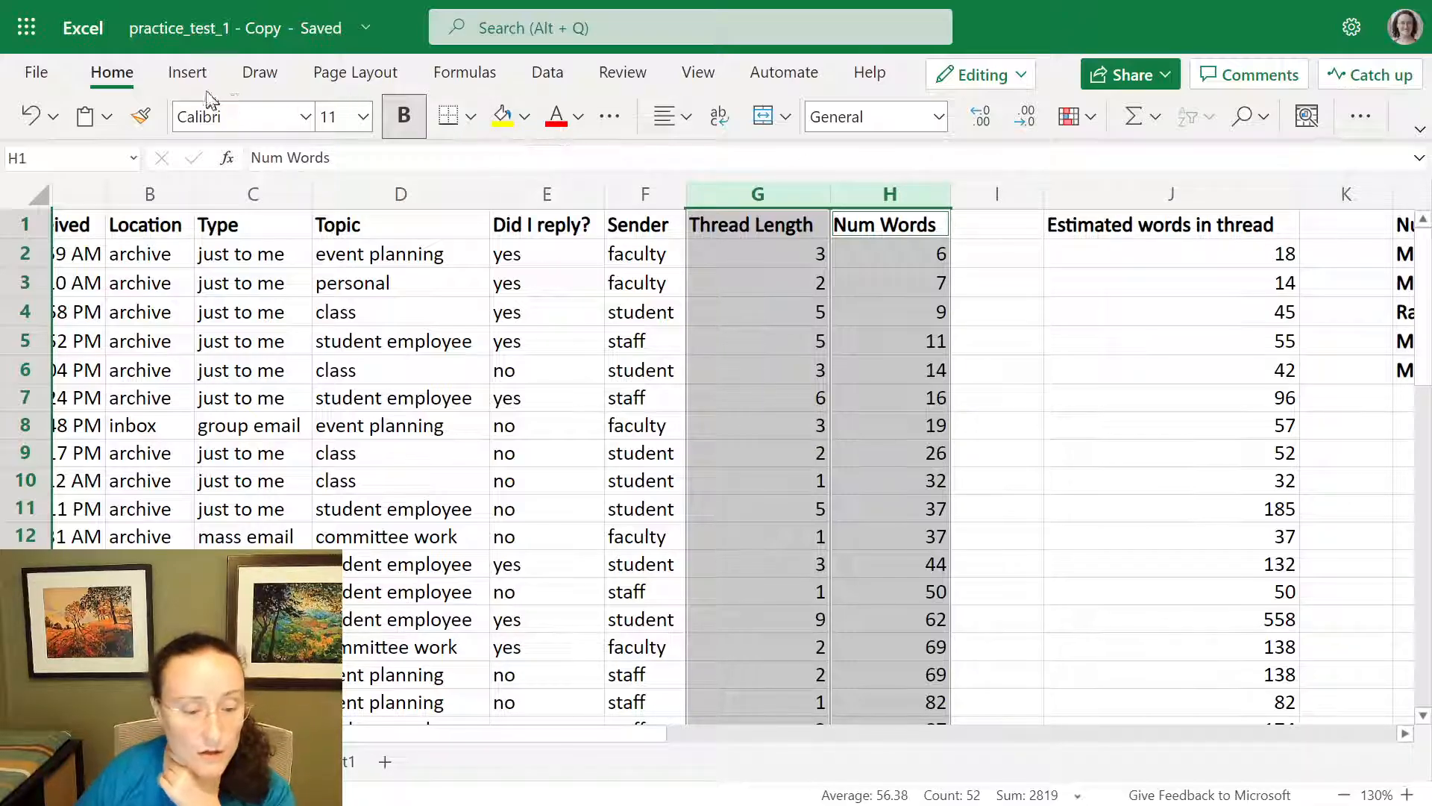
left_click(187, 72)
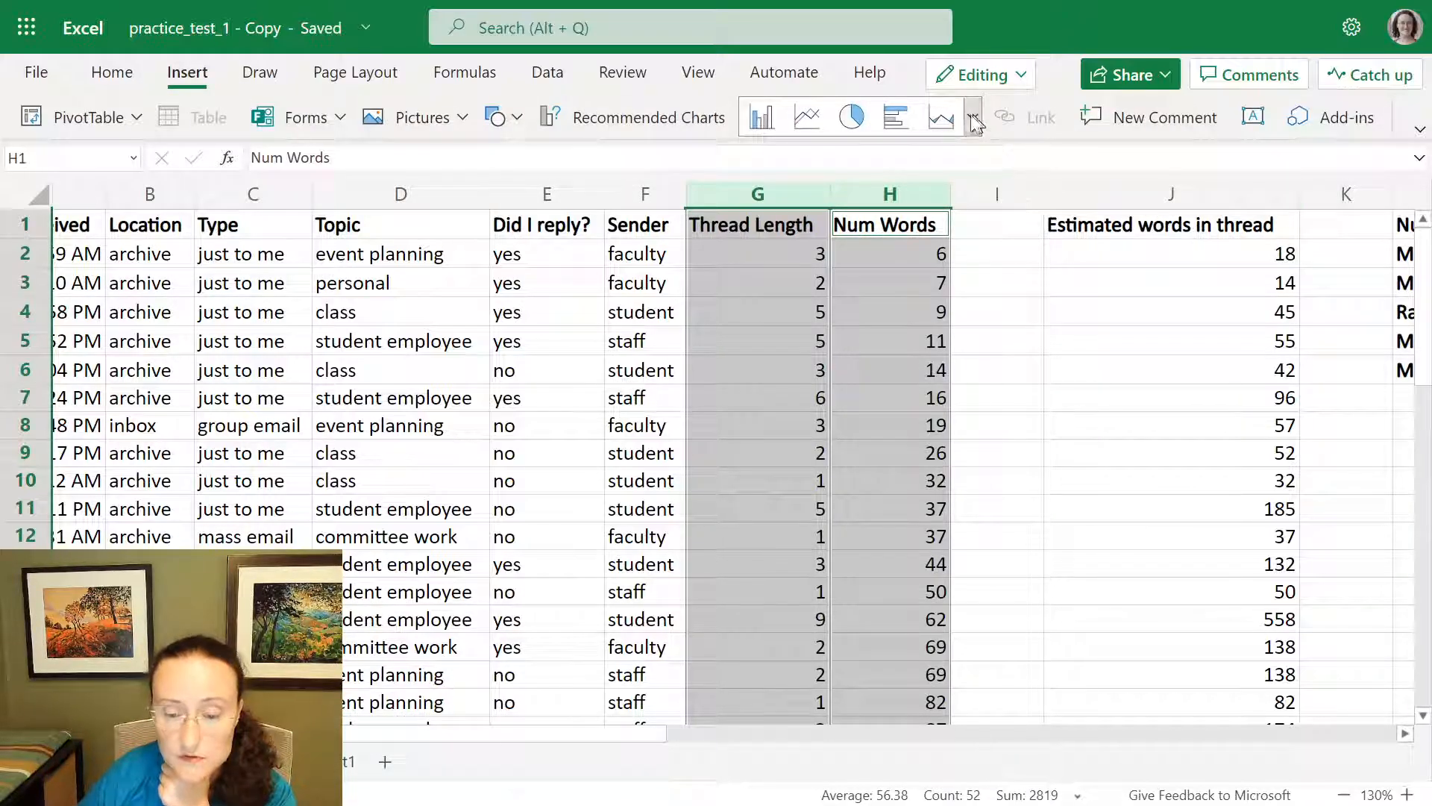
left_click(974, 118)
left_click(557, 752)
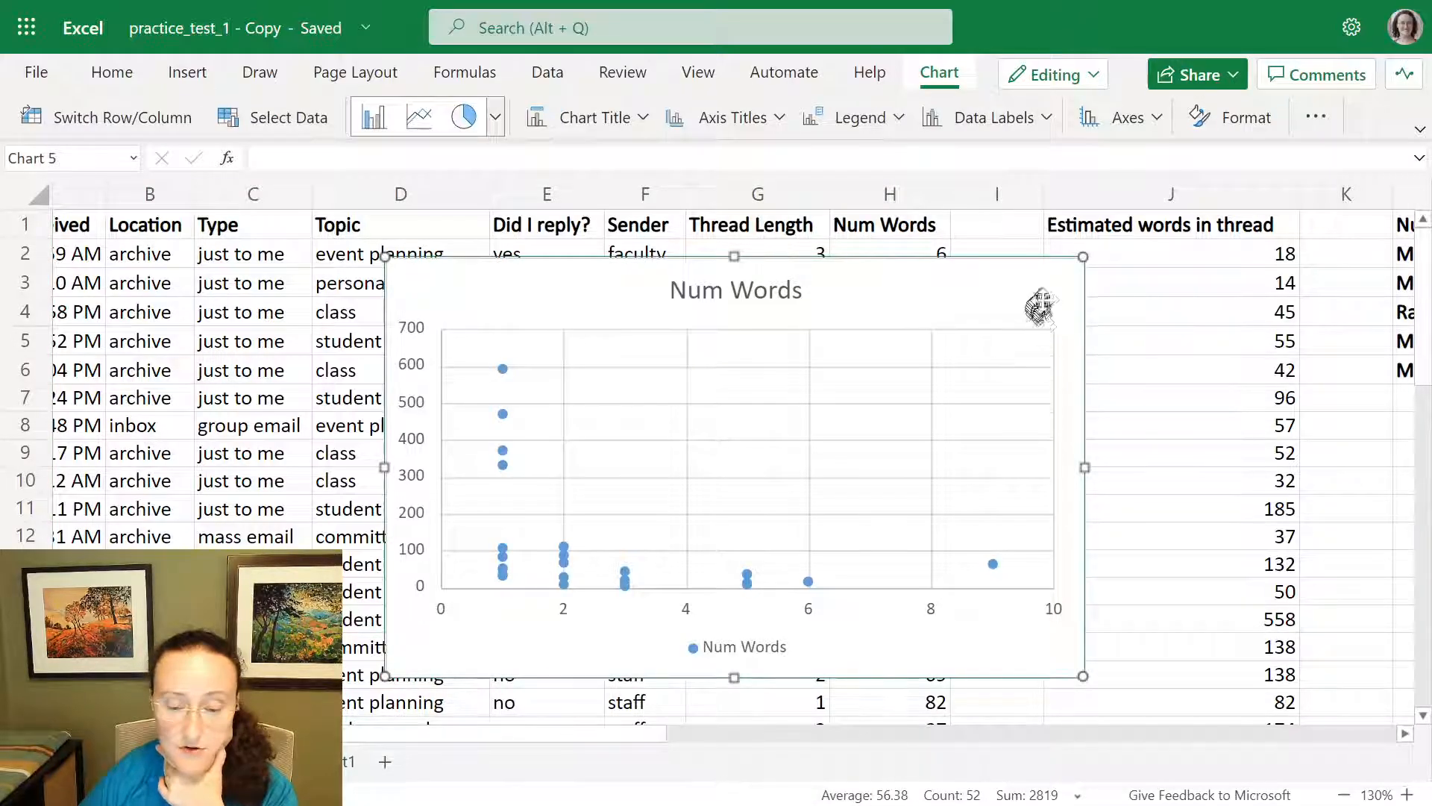
Move the Num Words scatter chart aside to compare its points with the Thread Length and Num Words columns, and bring it back over the data.
left_click_drag(1068, 298, 684, 291)
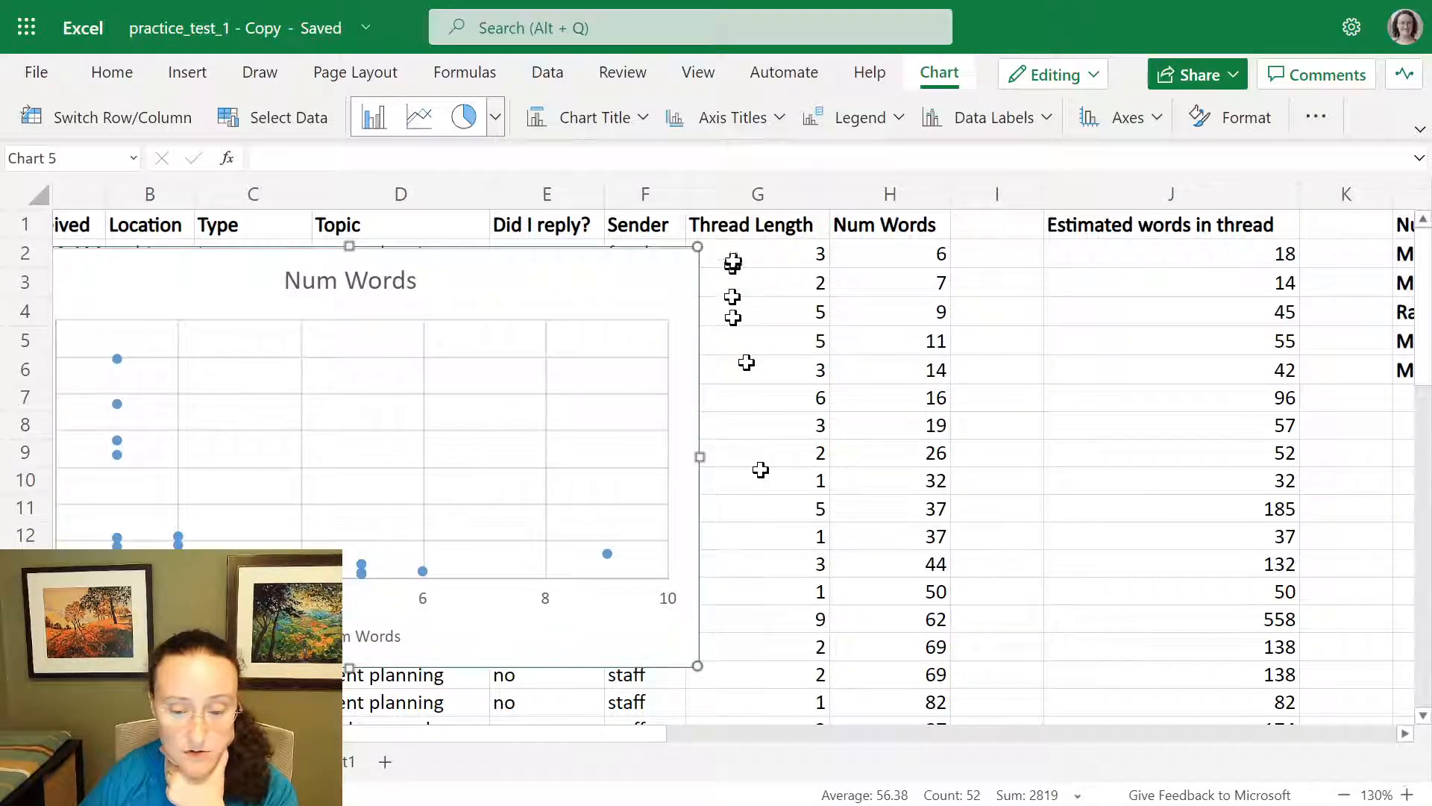
left_click_drag(657, 273, 1021, 270)
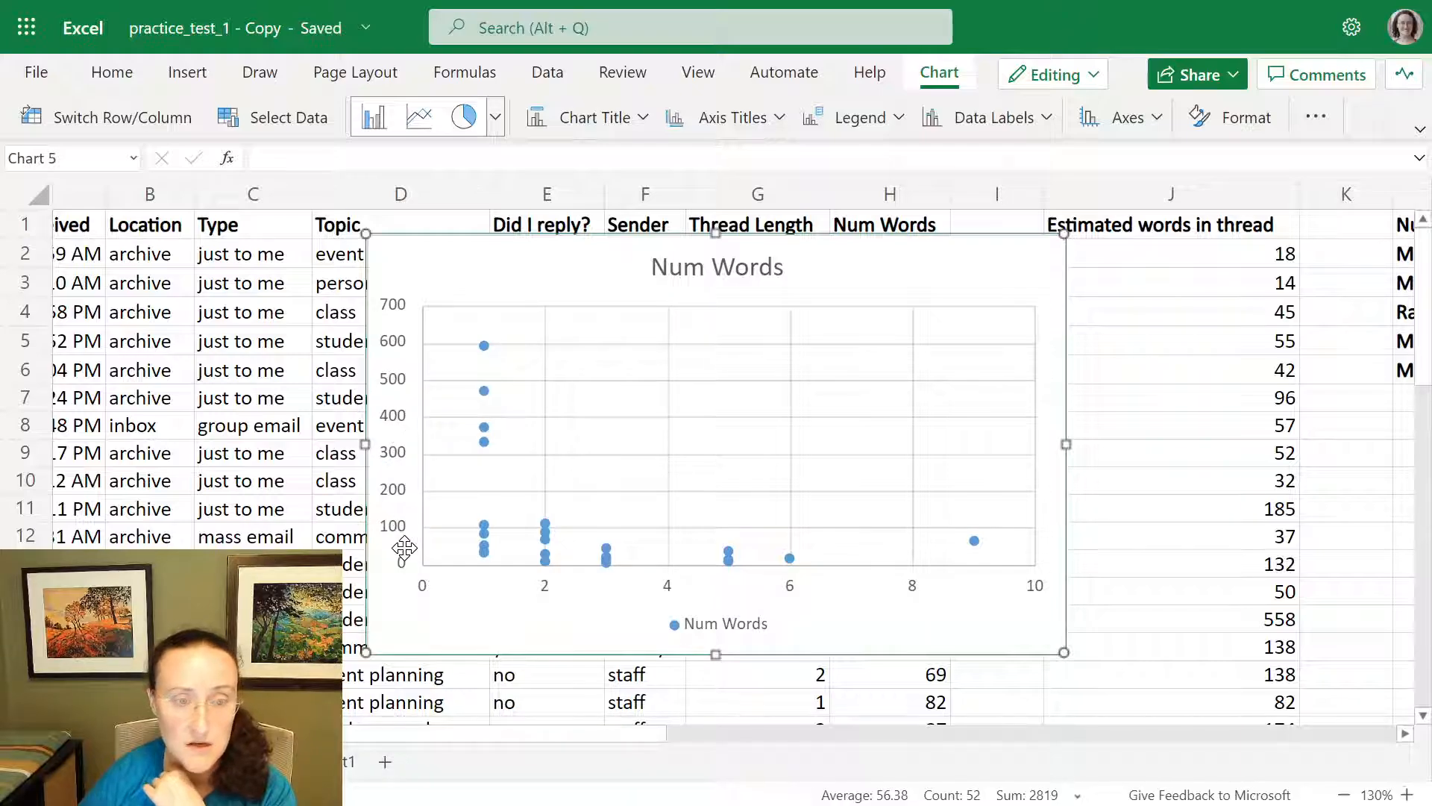
left_click_drag(1016, 249, 1088, 306)
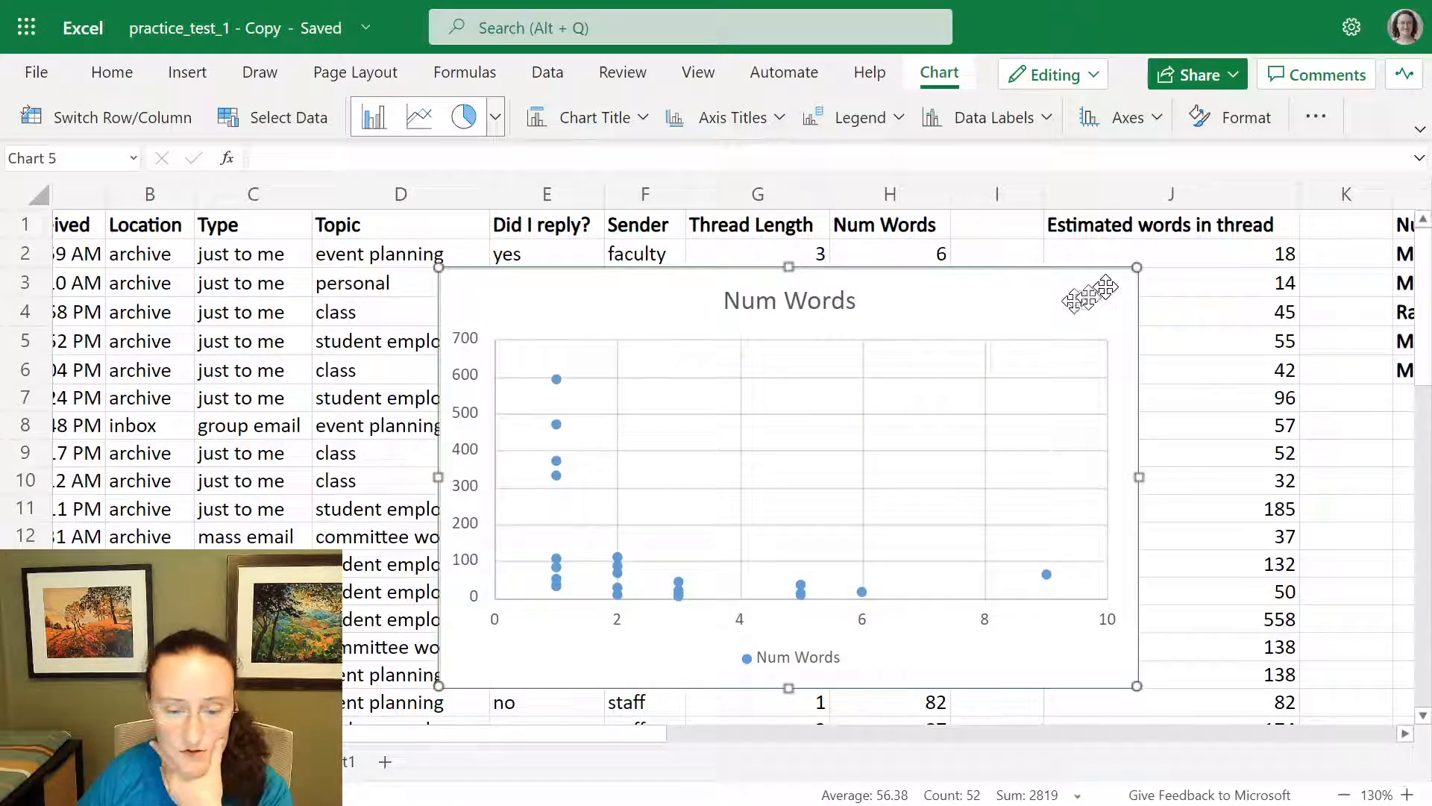
Change the scatter chart's title to MY COOL CHART.
left_click(843, 310)
right_click(843, 312)
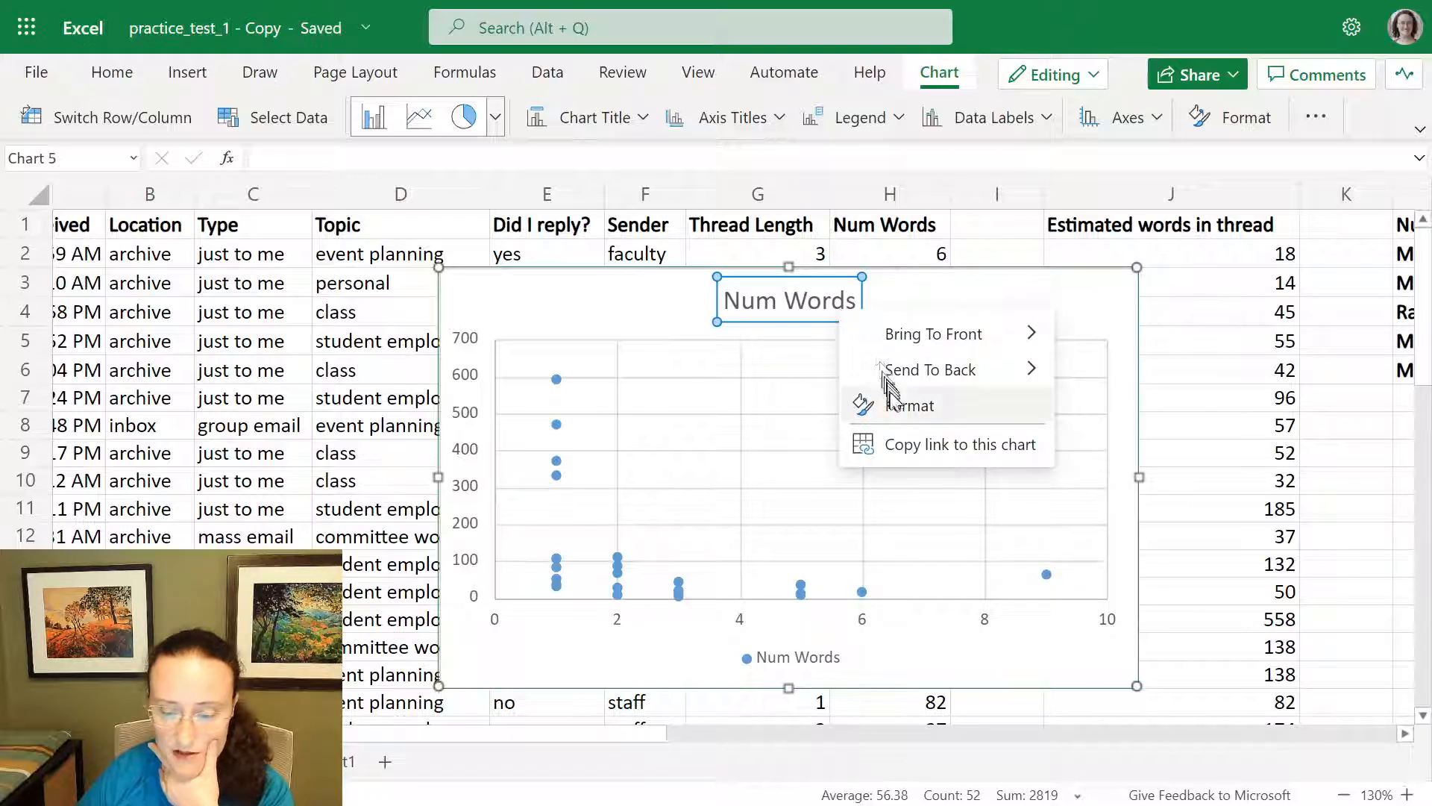
double_click(797, 294)
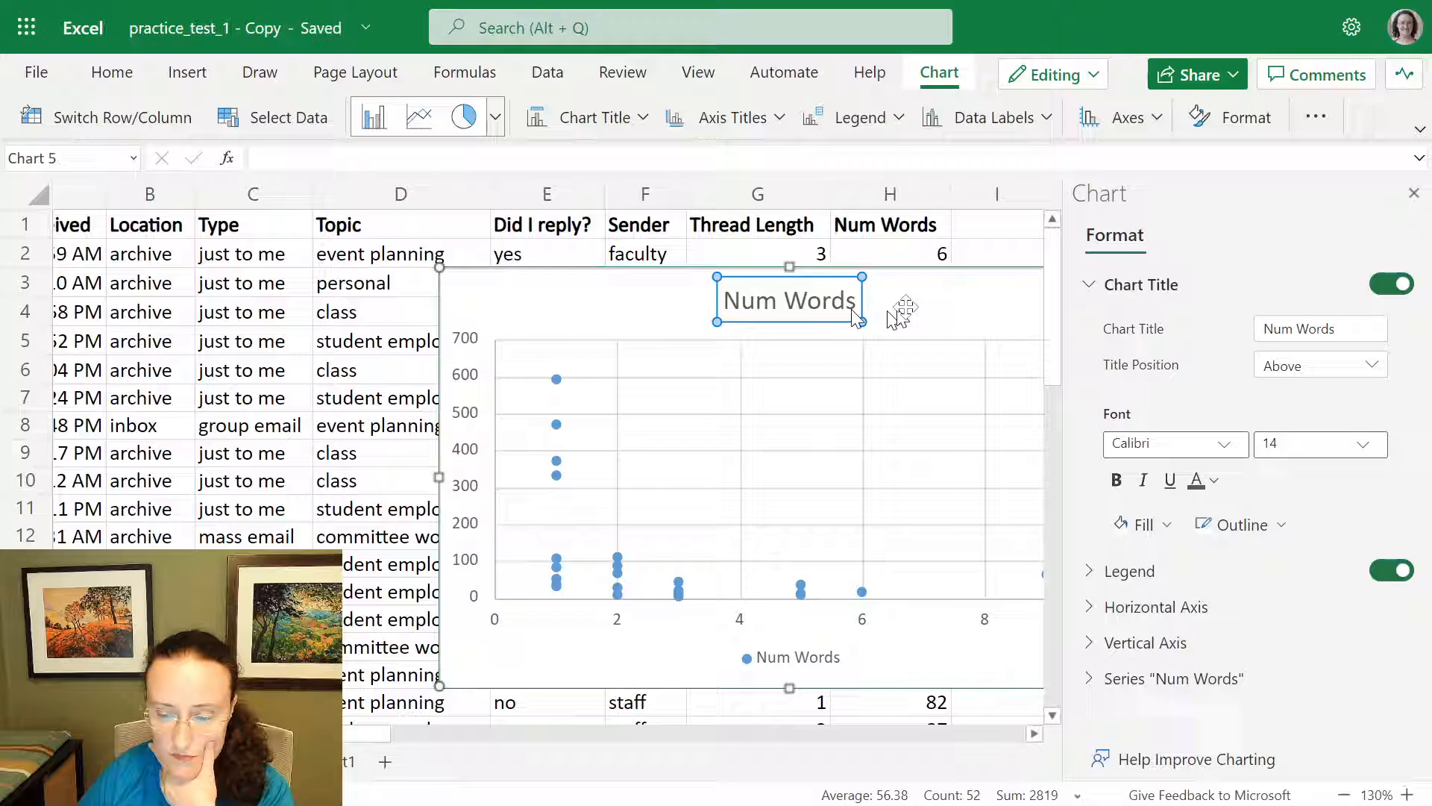
left_click(1301, 329)
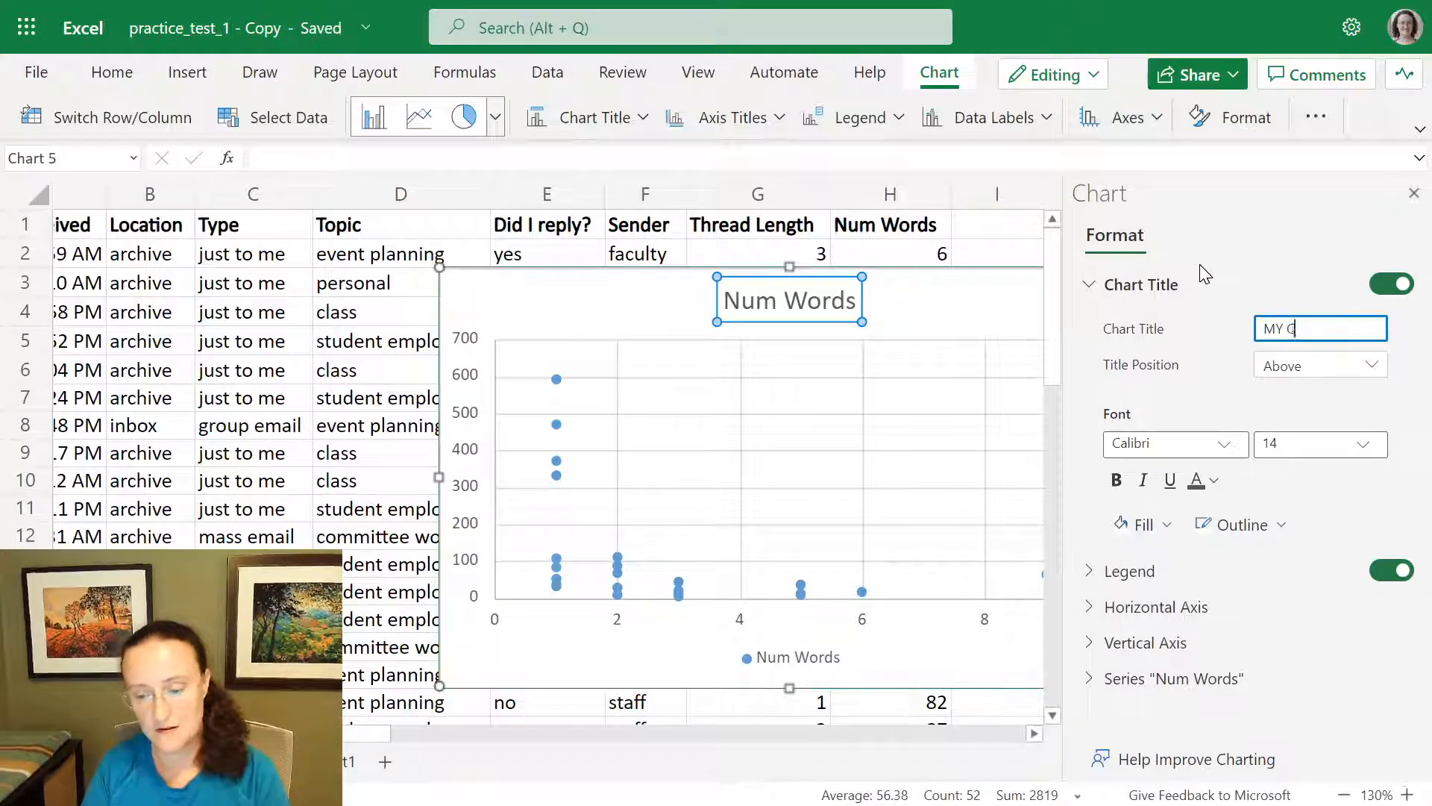
type("MY COOL CHART")
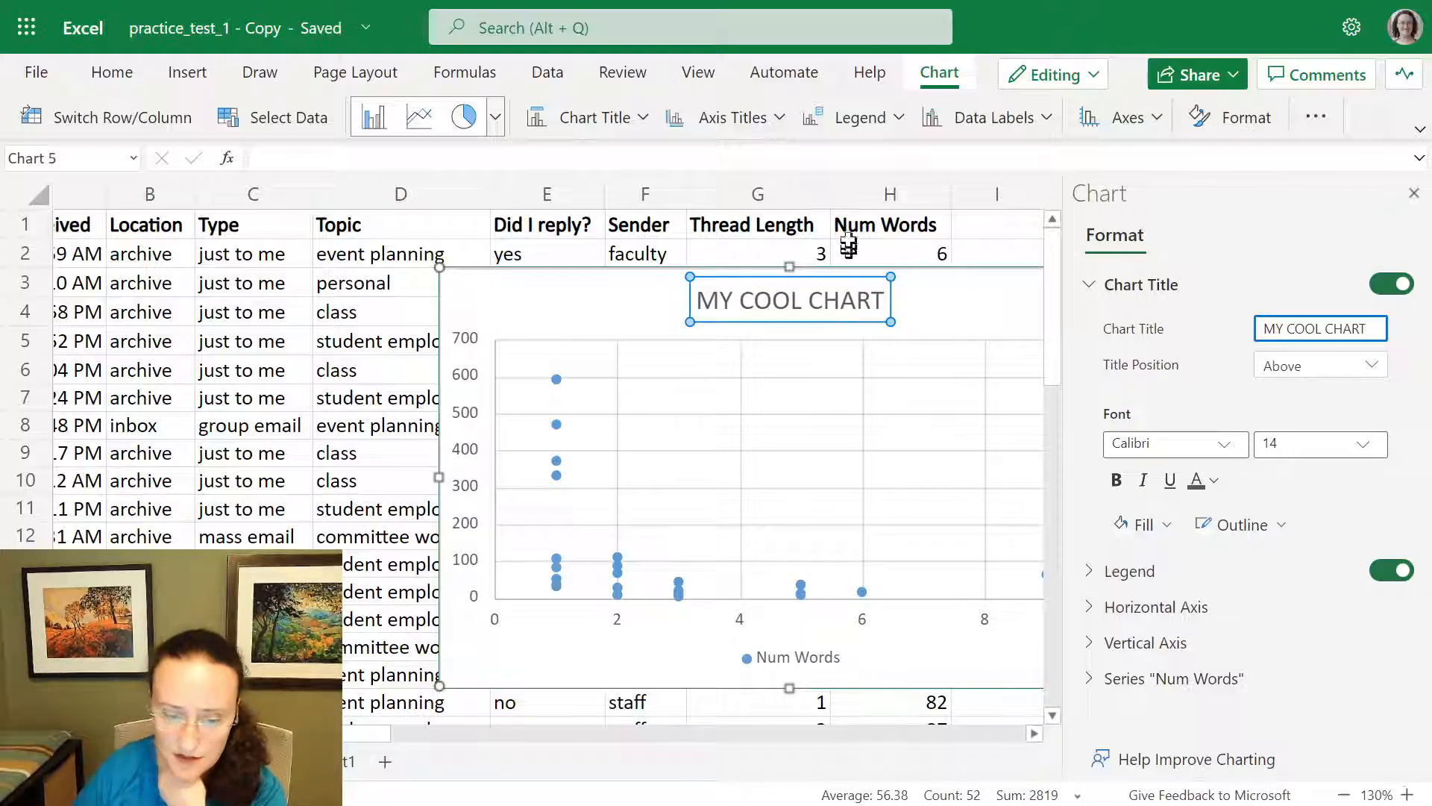
left_click(772, 126)
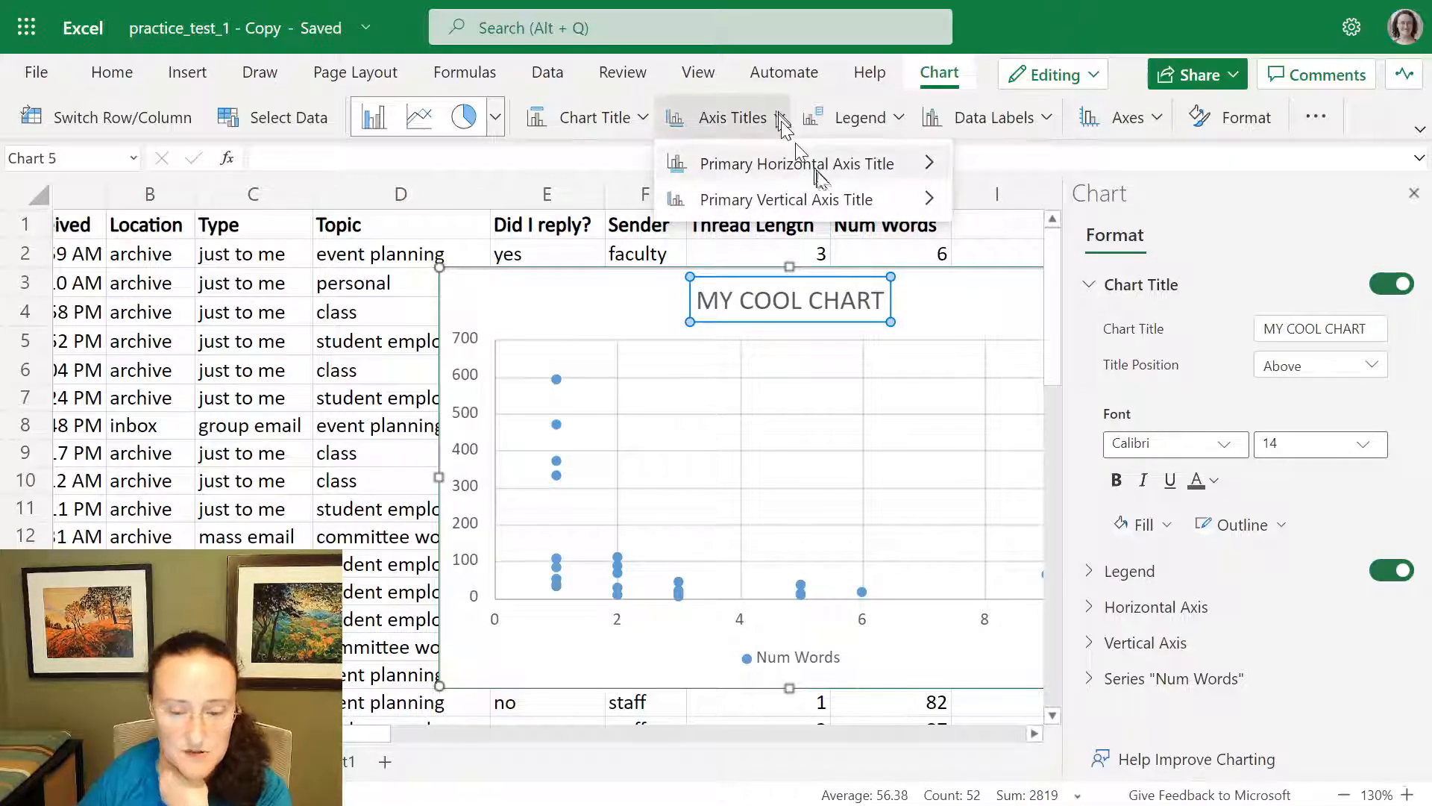
left_click(618, 307)
left_click(334, 307)
left_click(618, 306)
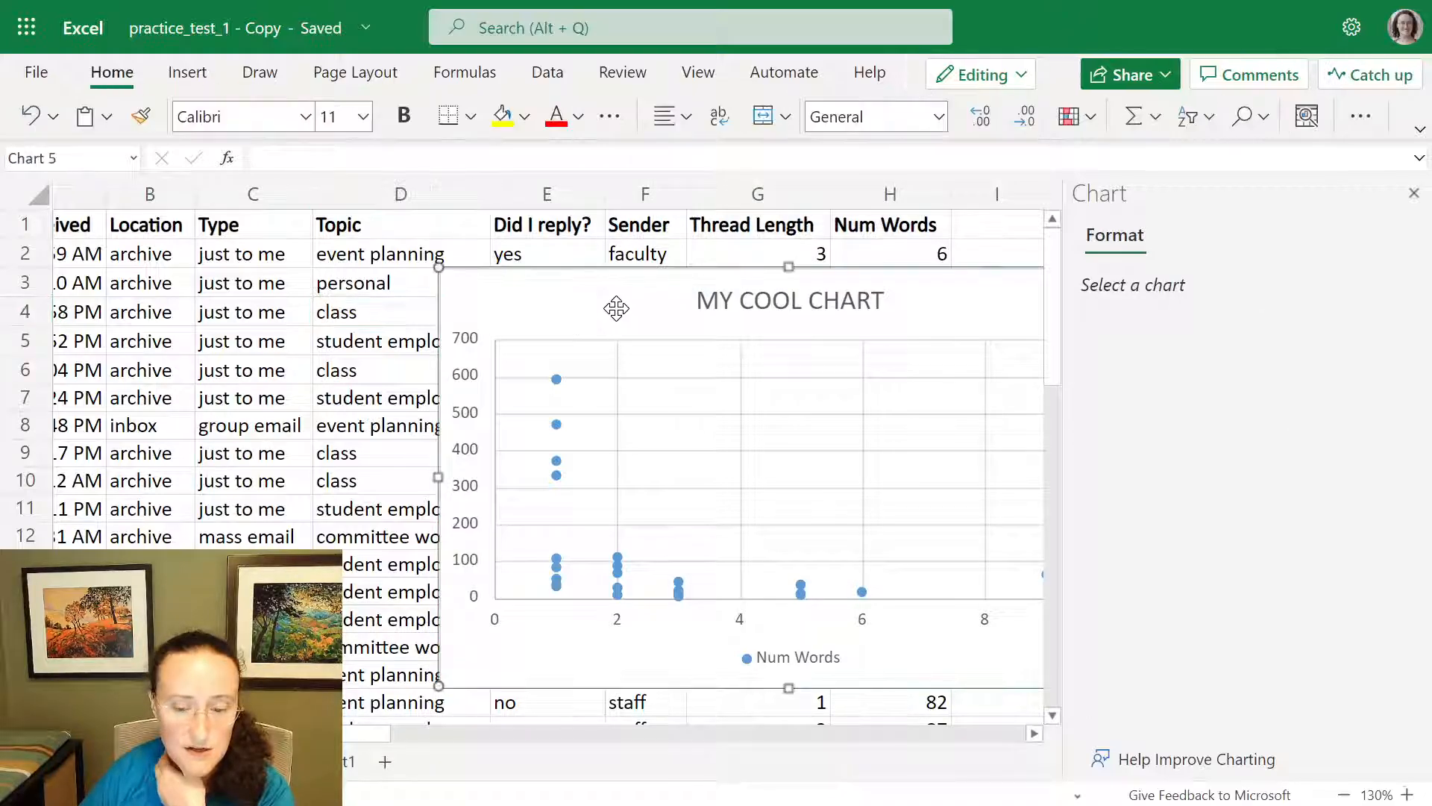
Add a title below the scatter chart's horizontal axis reading "Thread length".
left_click(941, 74)
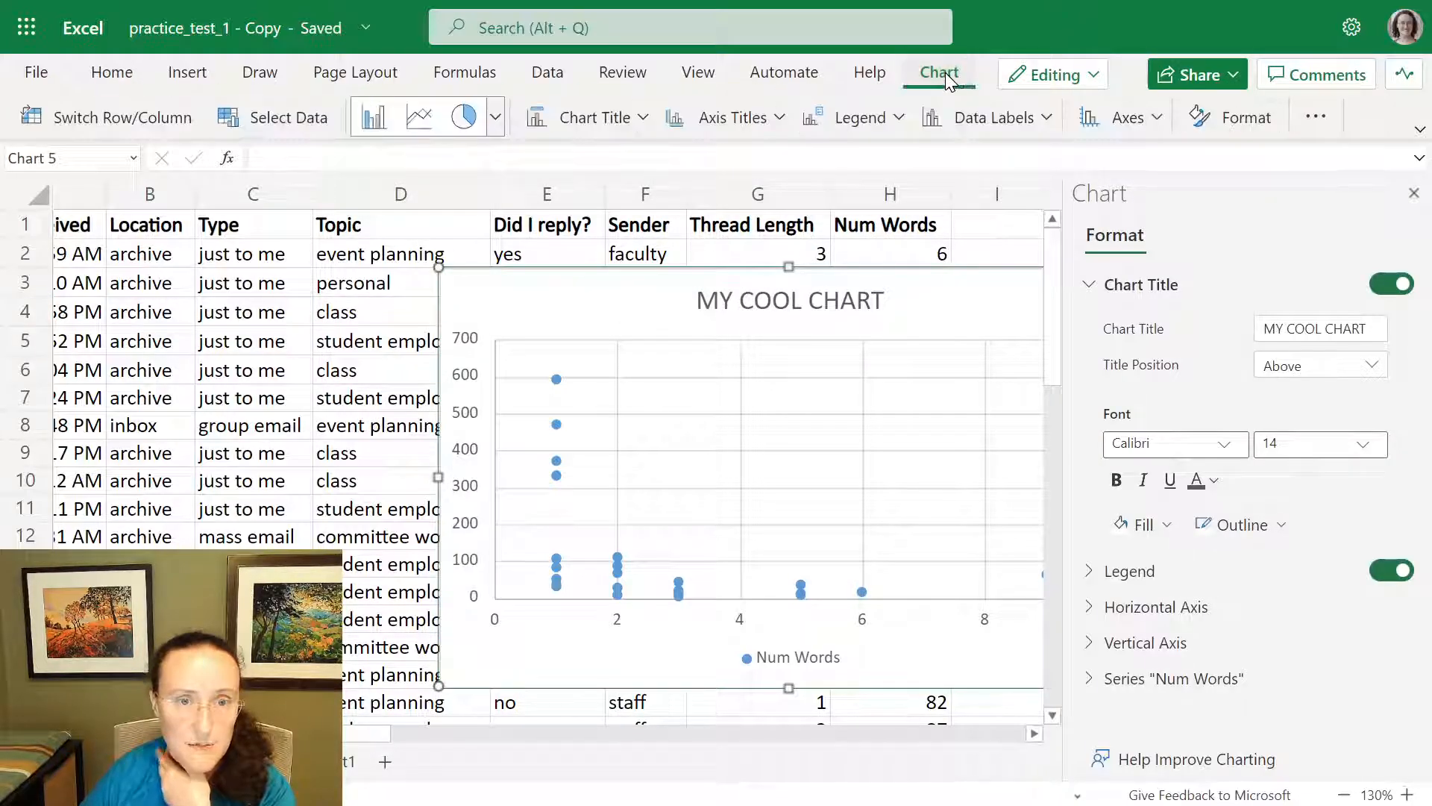
left_click(776, 118)
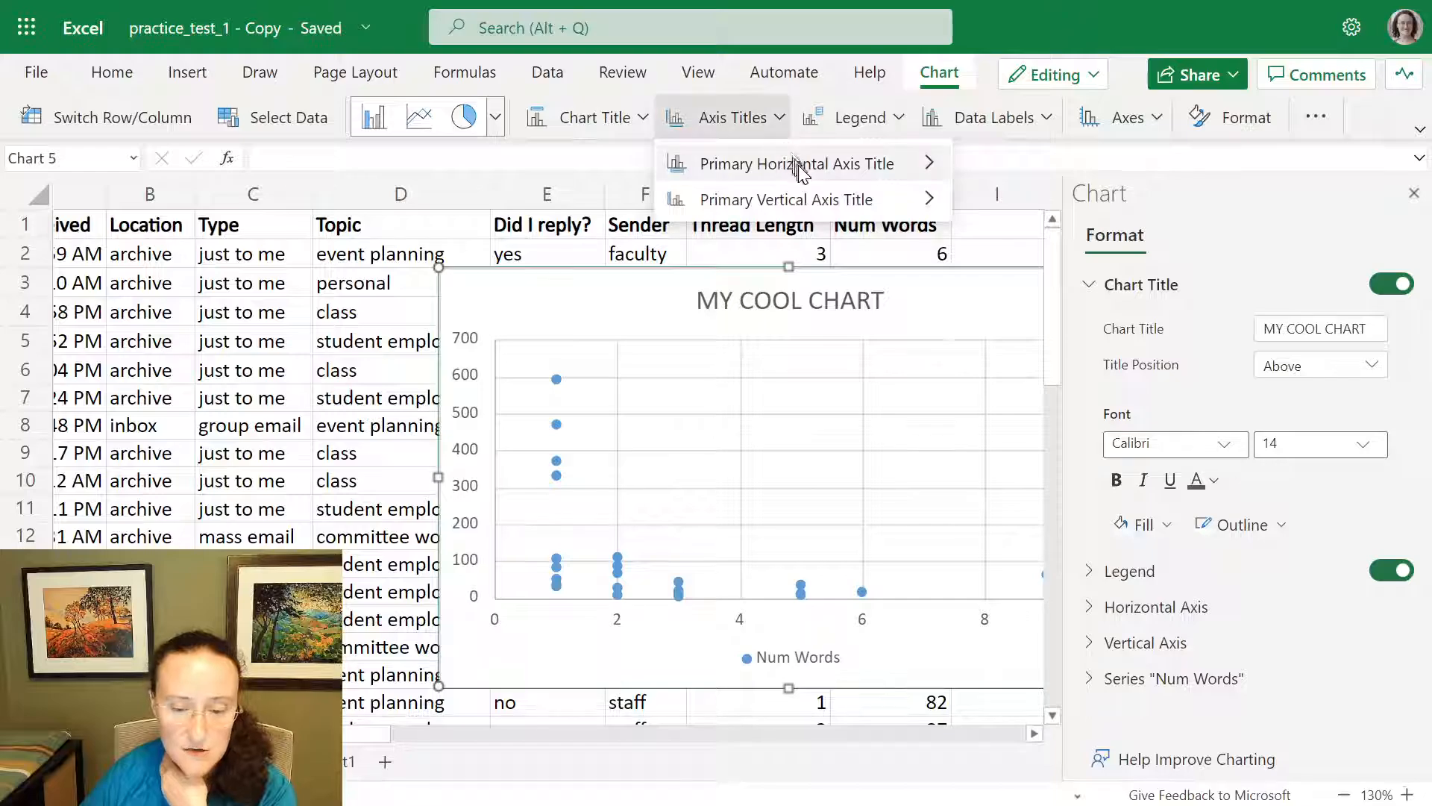
mouse_move(799, 166)
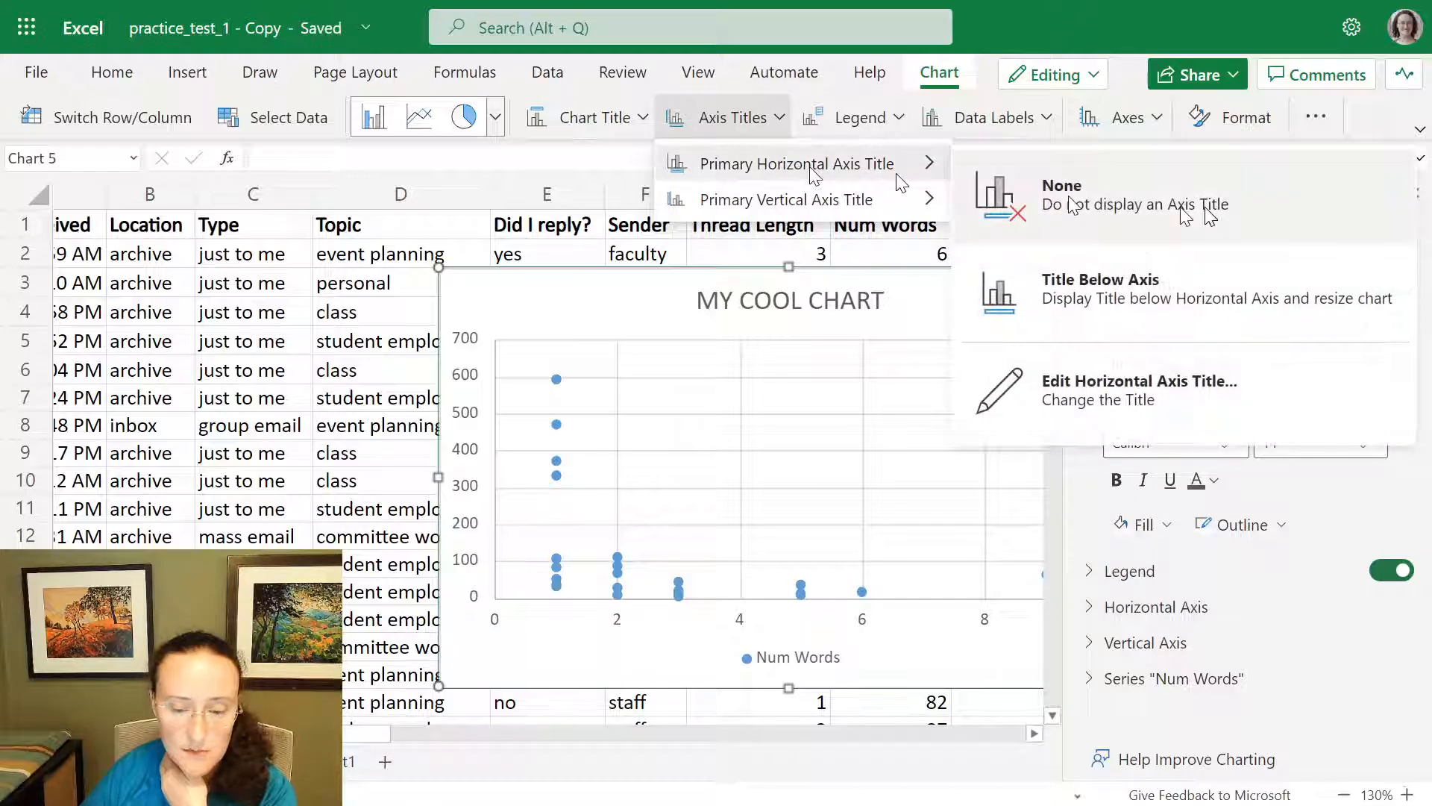
left_click(1197, 302)
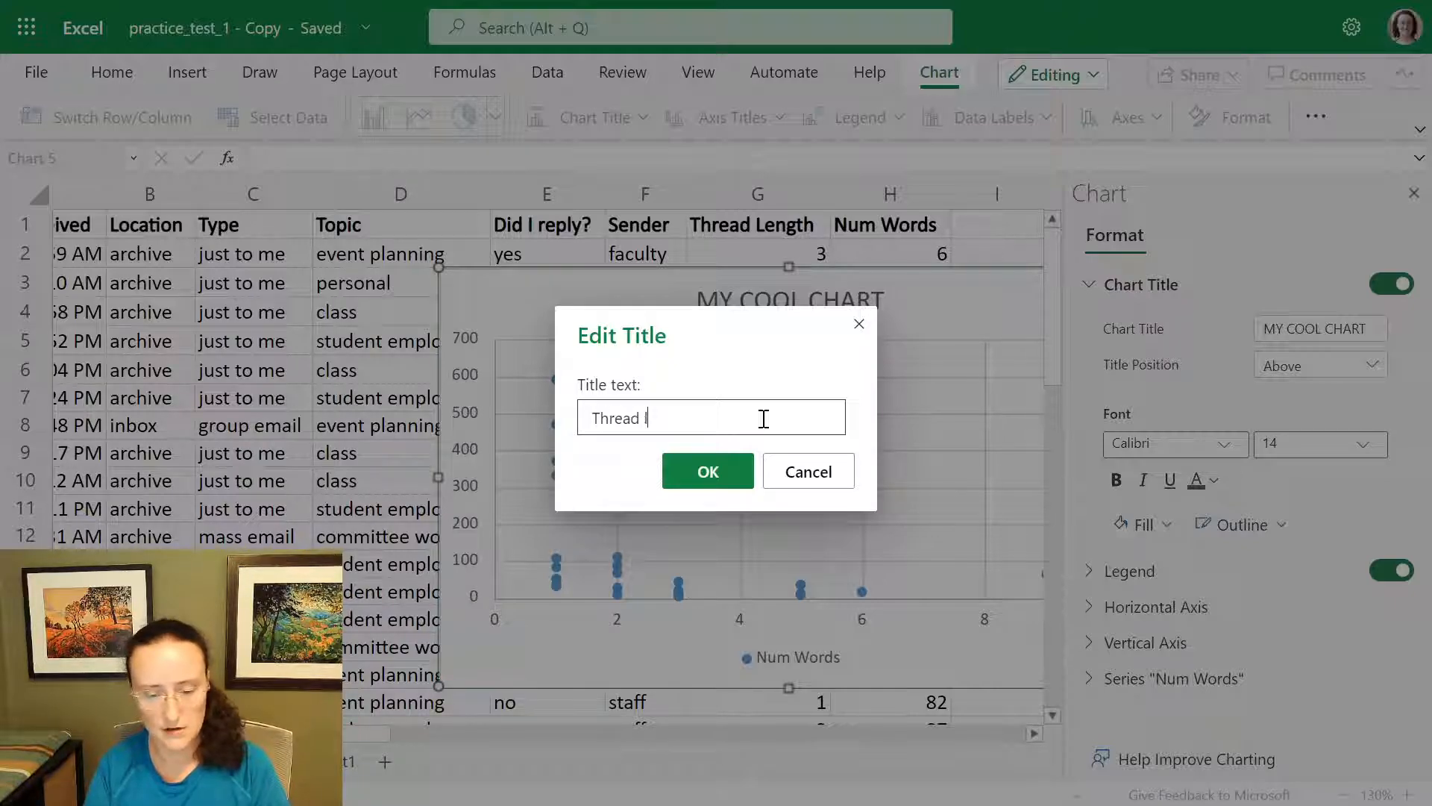
left_click(707, 464)
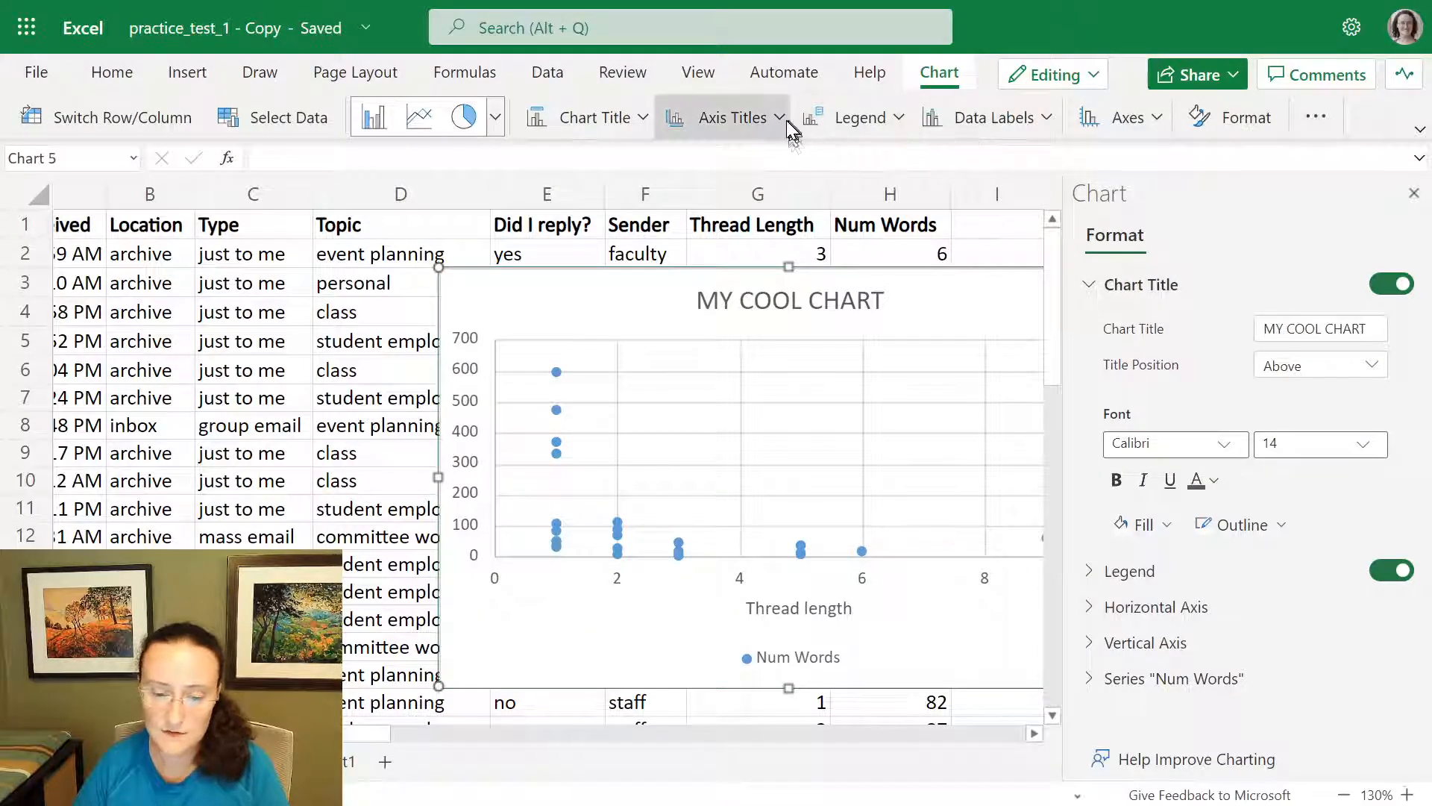
Add a rotated title to the scatter chart's vertical axis reading "Num words".
left_click(734, 117)
mouse_move(784, 199)
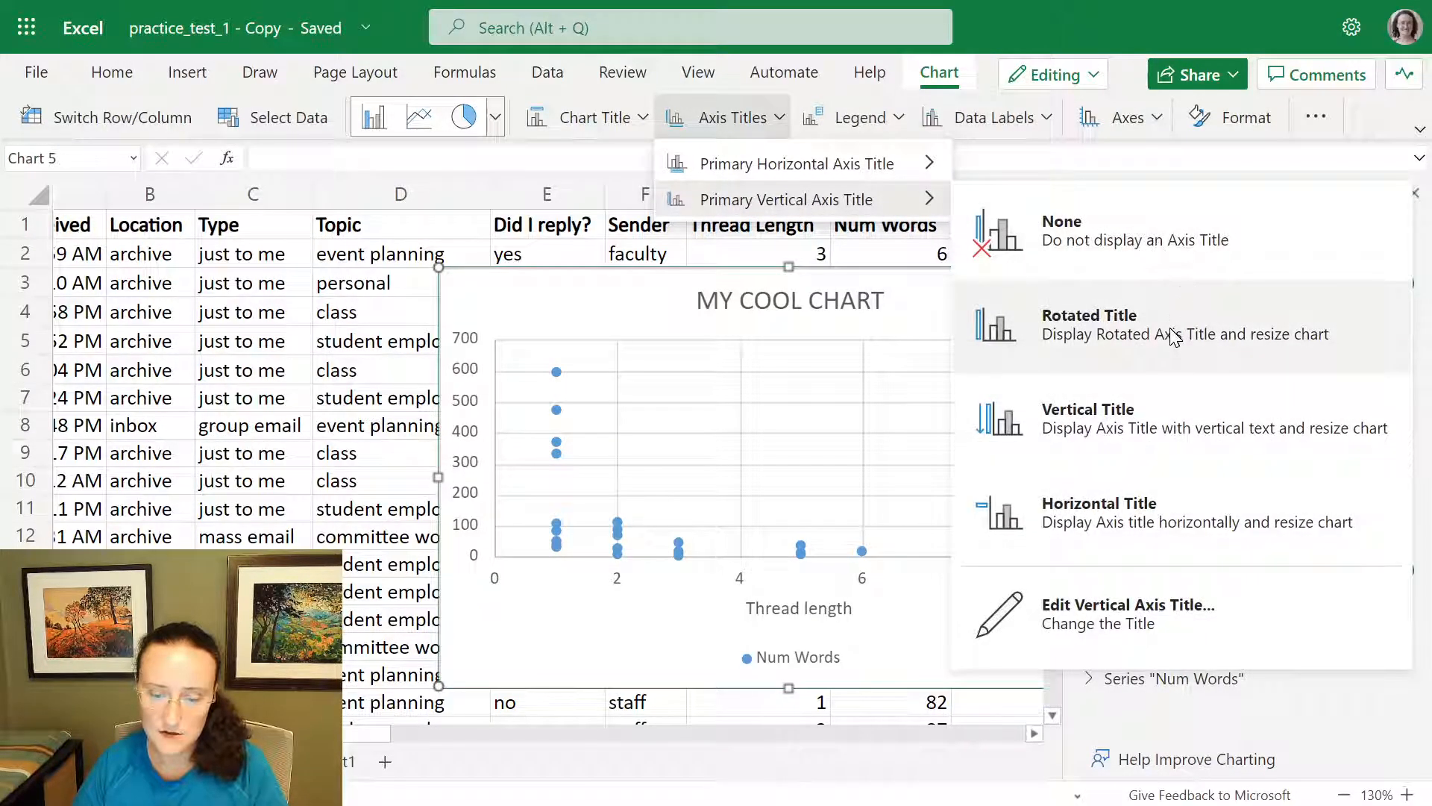
left_click(1175, 339)
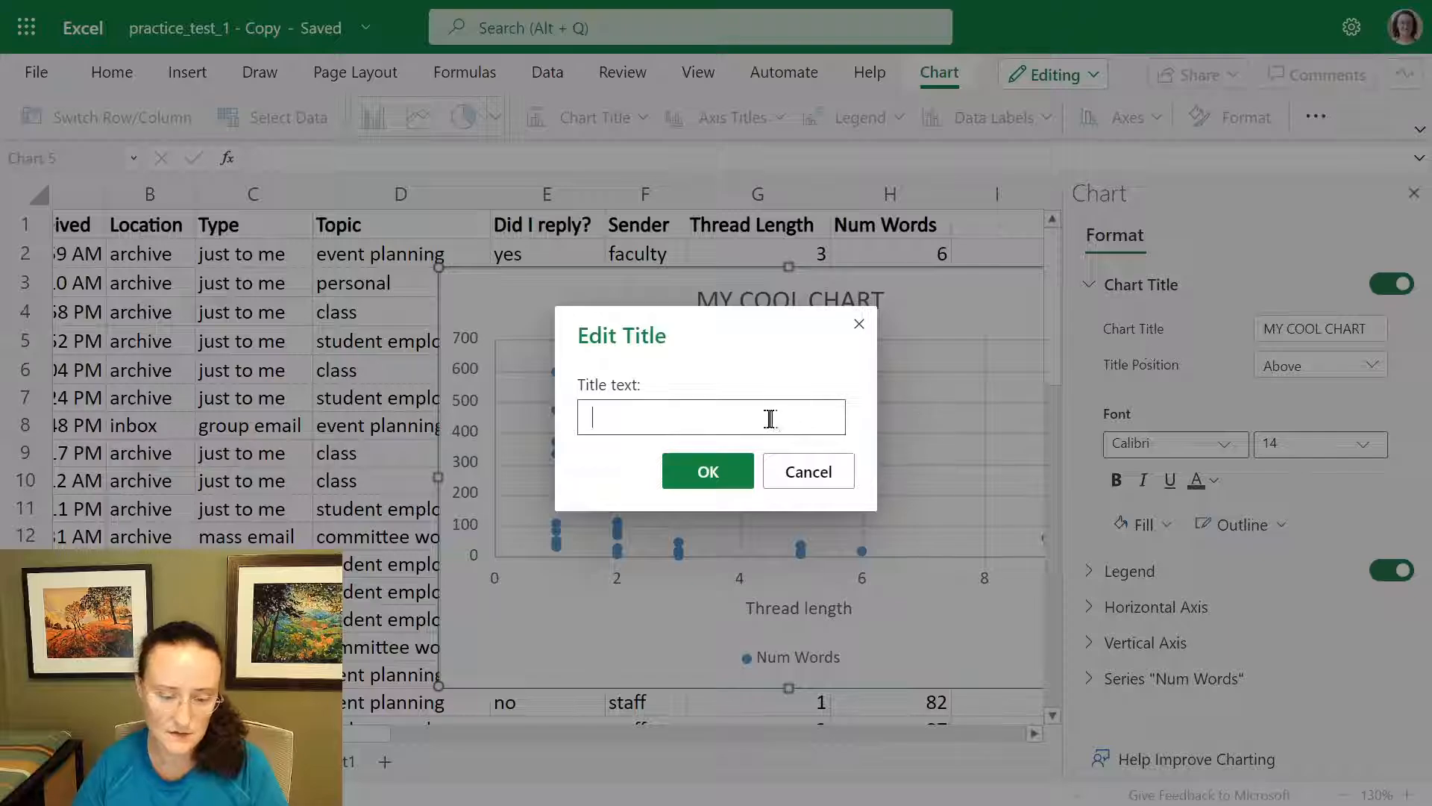
type("Num words")
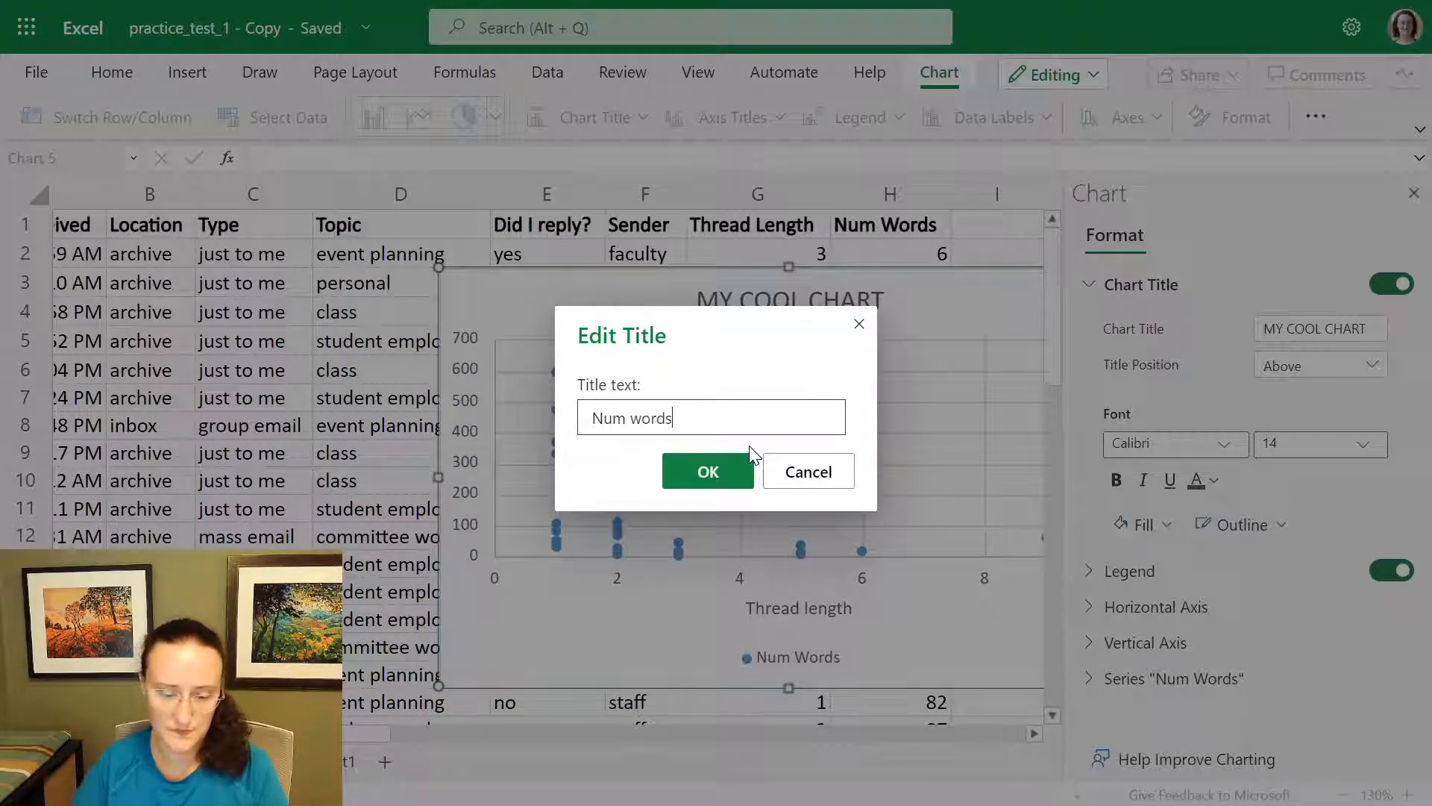
key("Return")
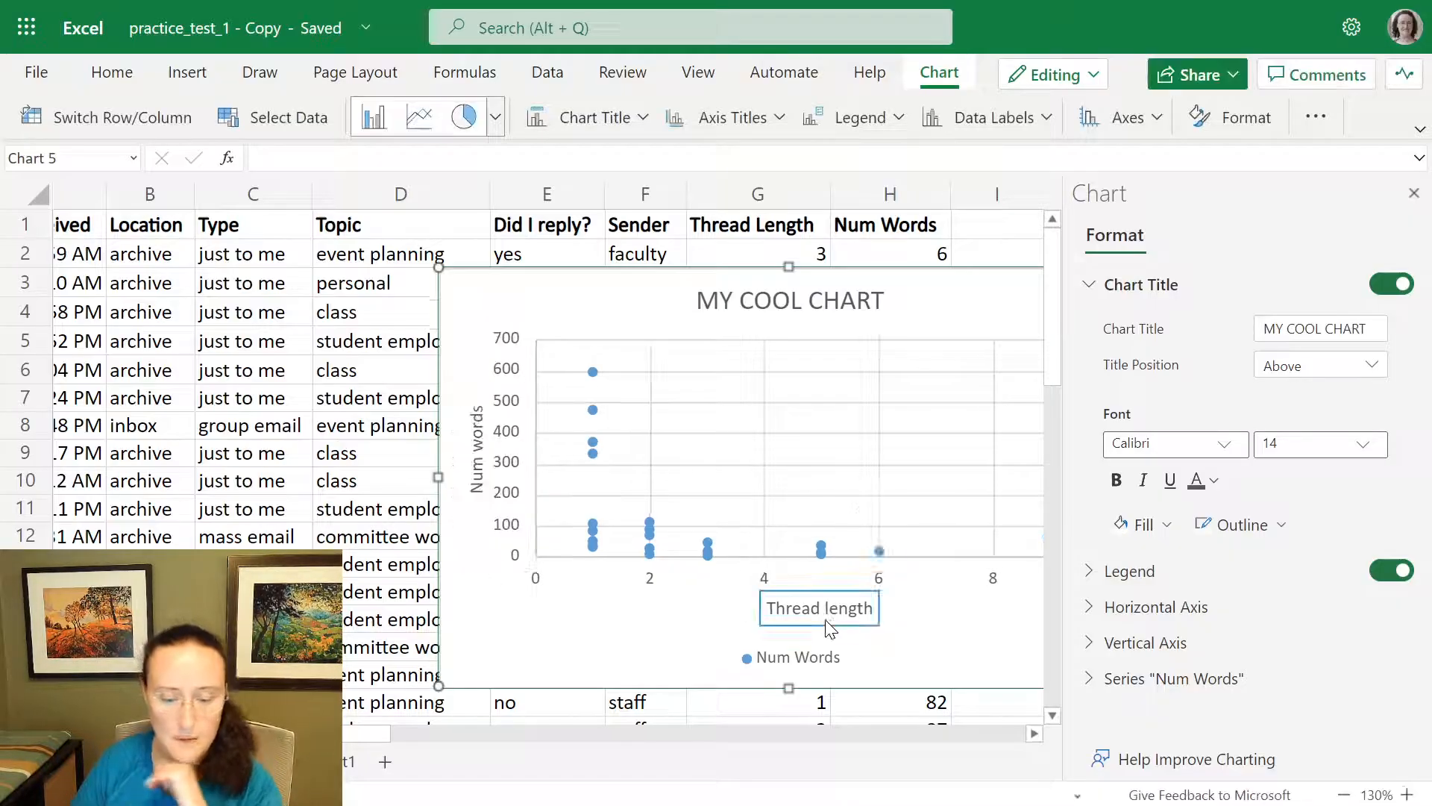
Delete the scatter chart's legend and chart title, and move the chart off the Num Words column.
left_click(746, 656)
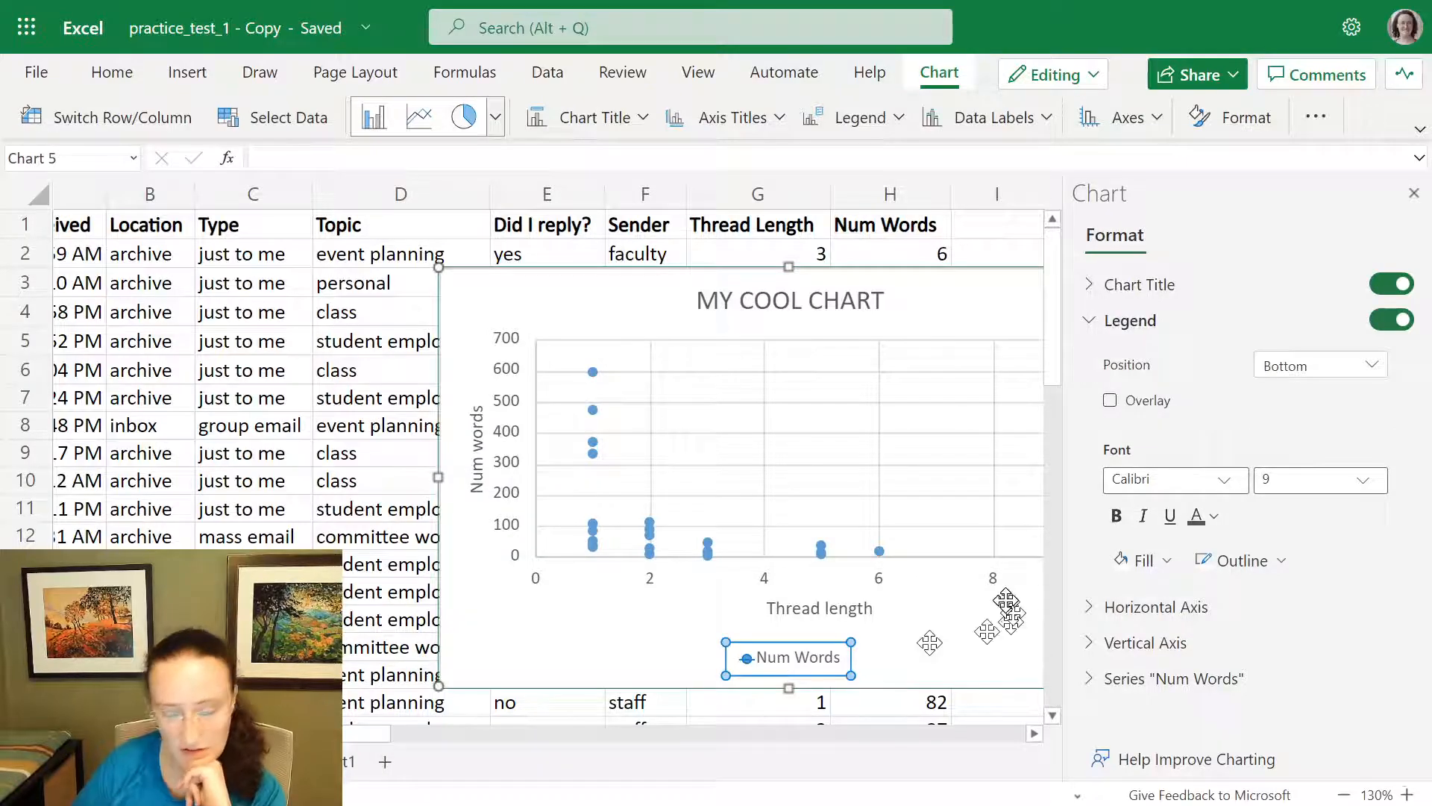
key("Delete")
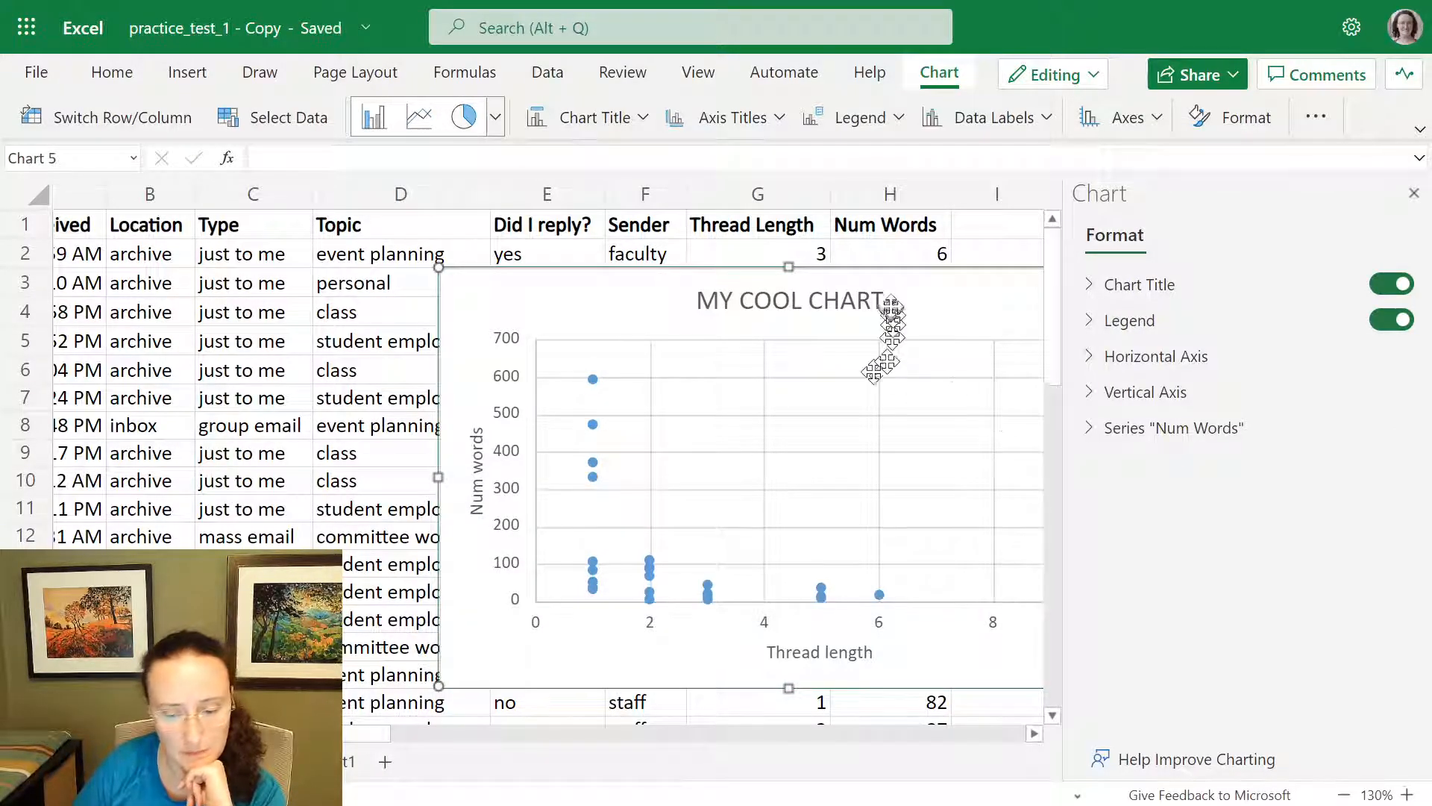
left_click_drag(914, 294, 869, 283)
left_click(796, 289)
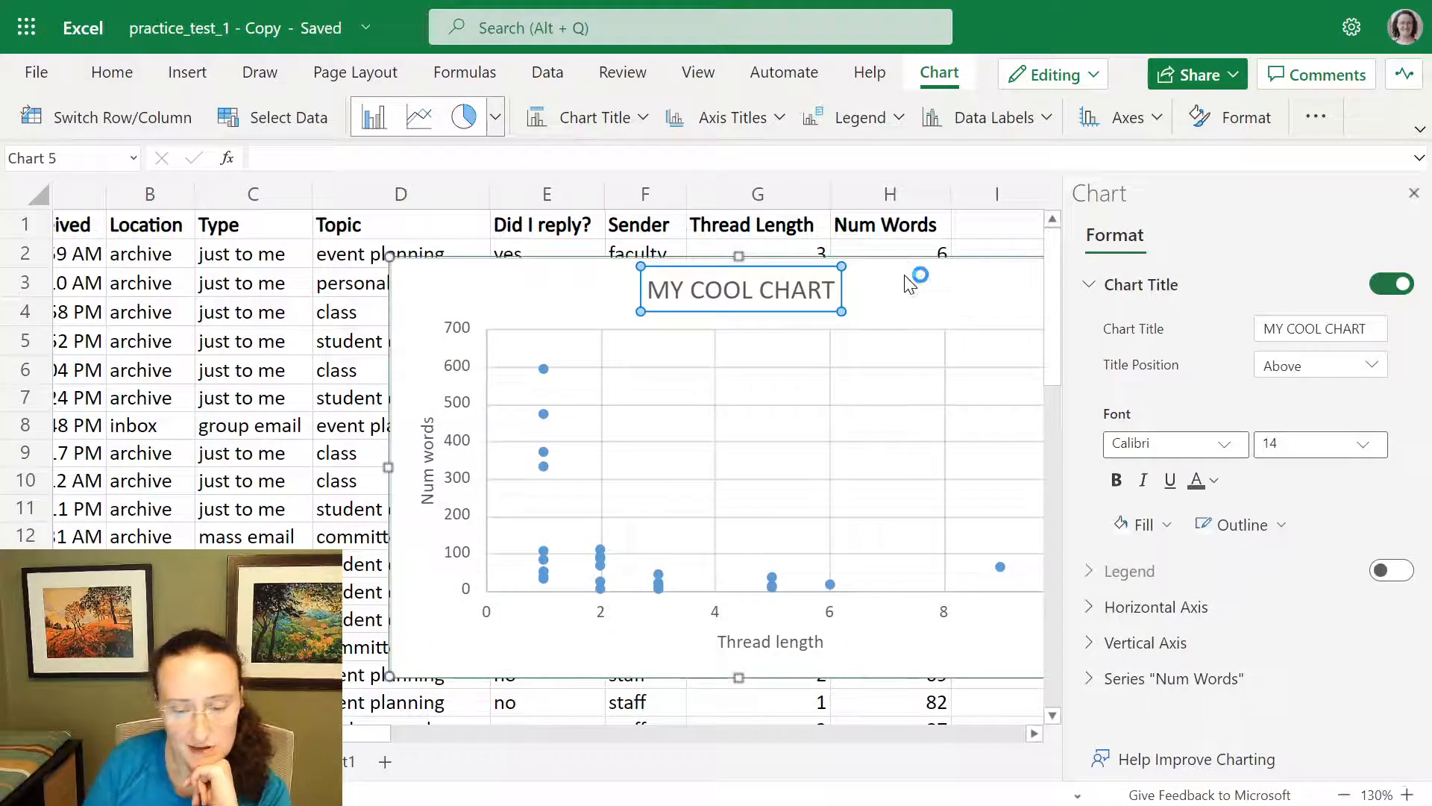
key("Delete")
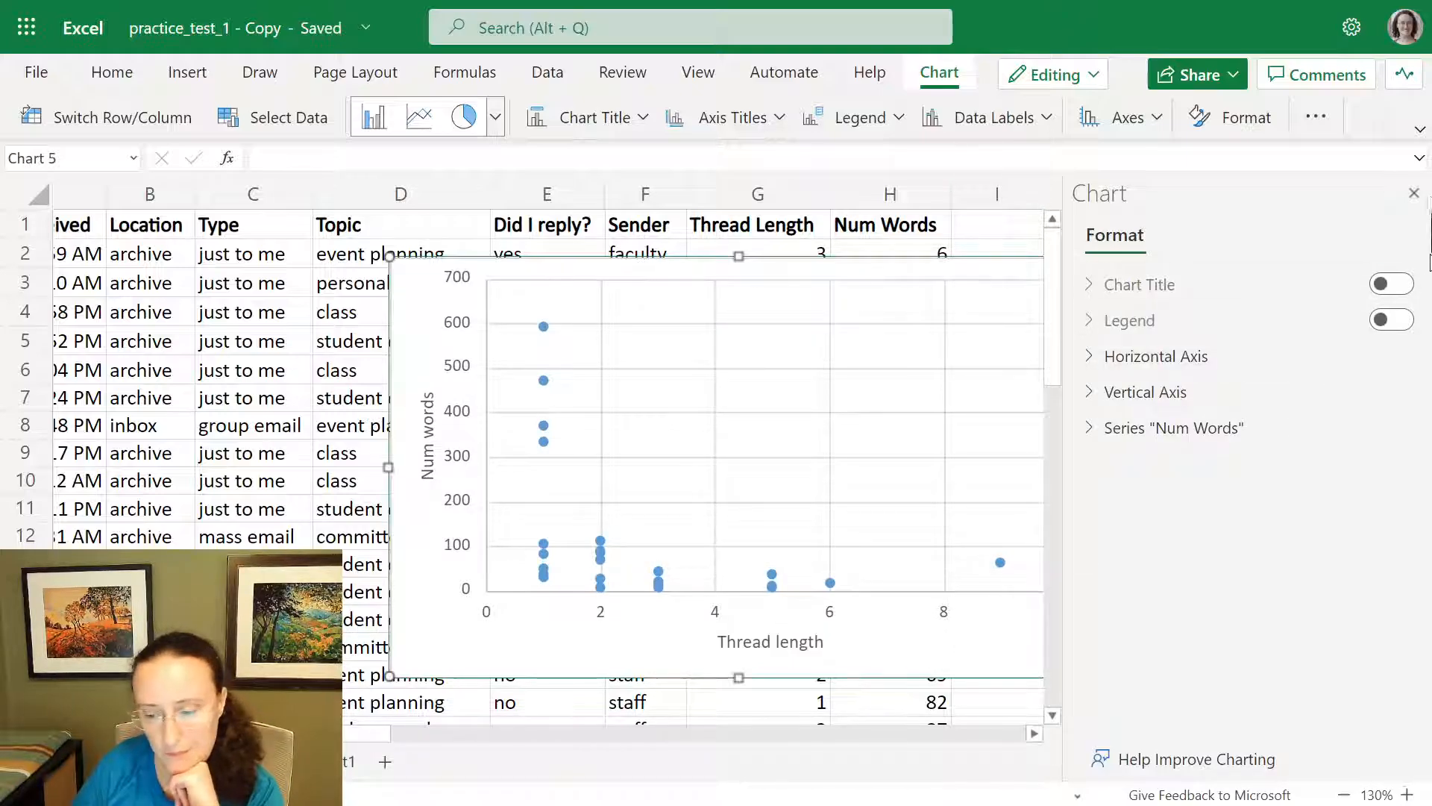
left_click(1416, 192)
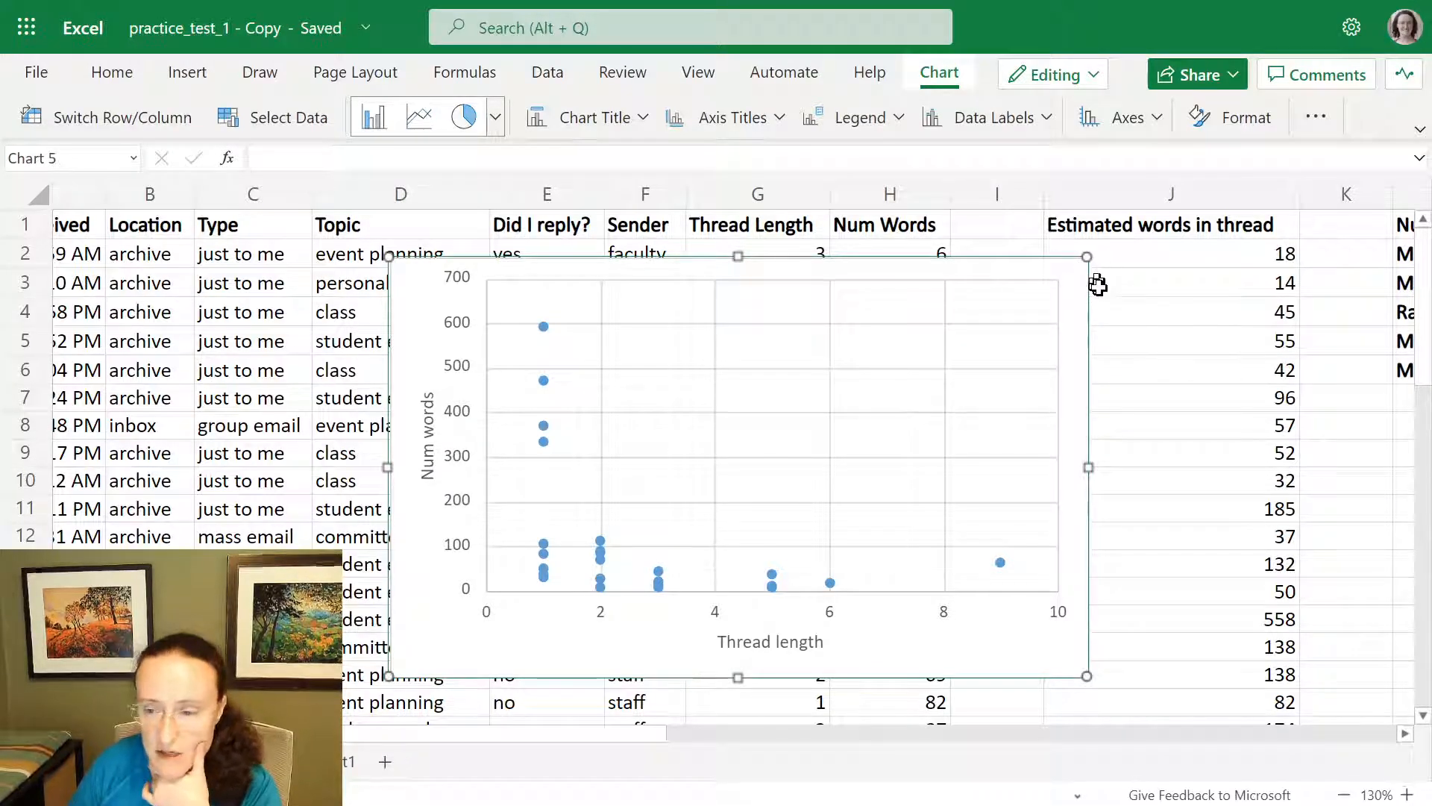
left_click_drag(1087, 291, 813, 364)
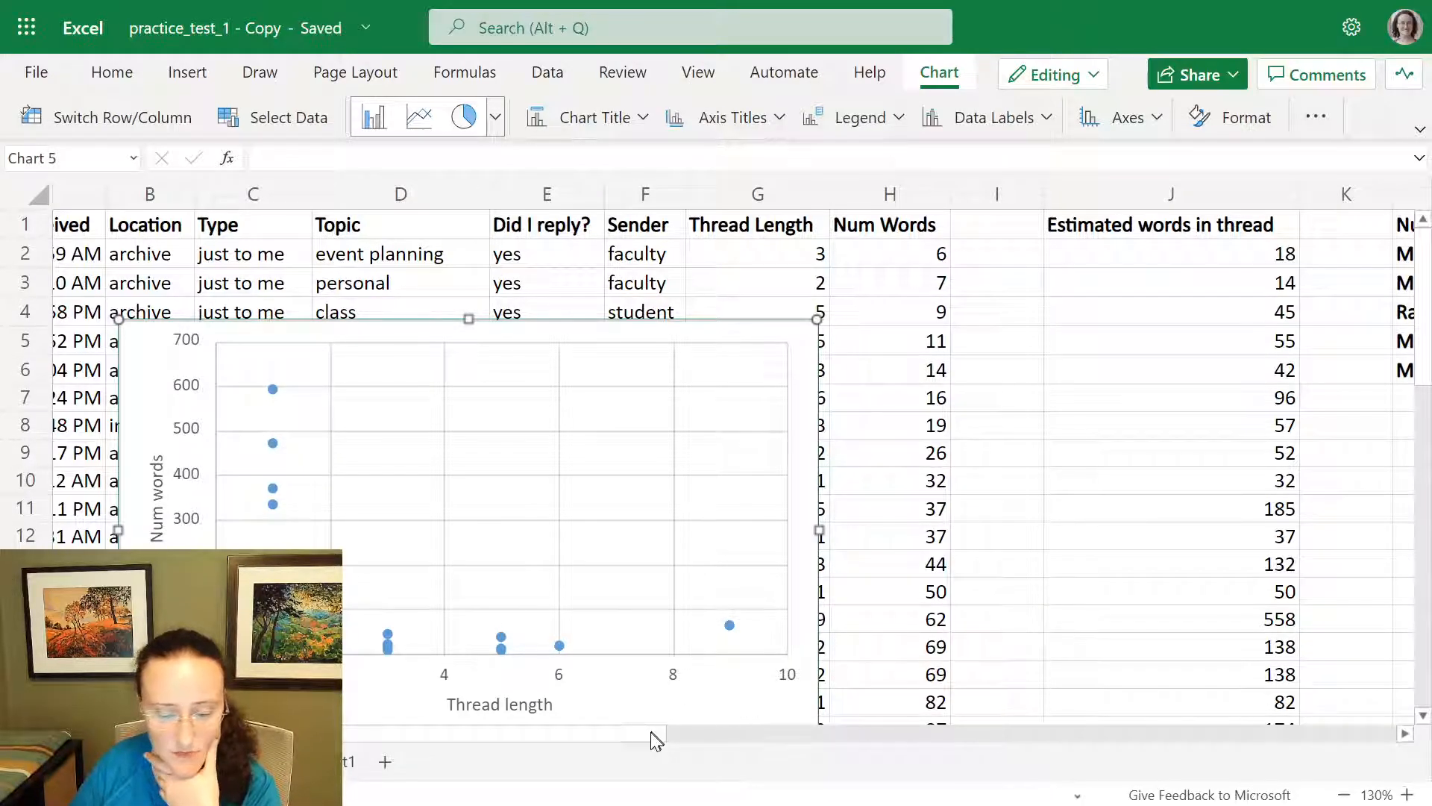
Enter the label "25th percentile of num words" in cell L8, below the Median row.
left_click_drag(655, 735, 908, 757)
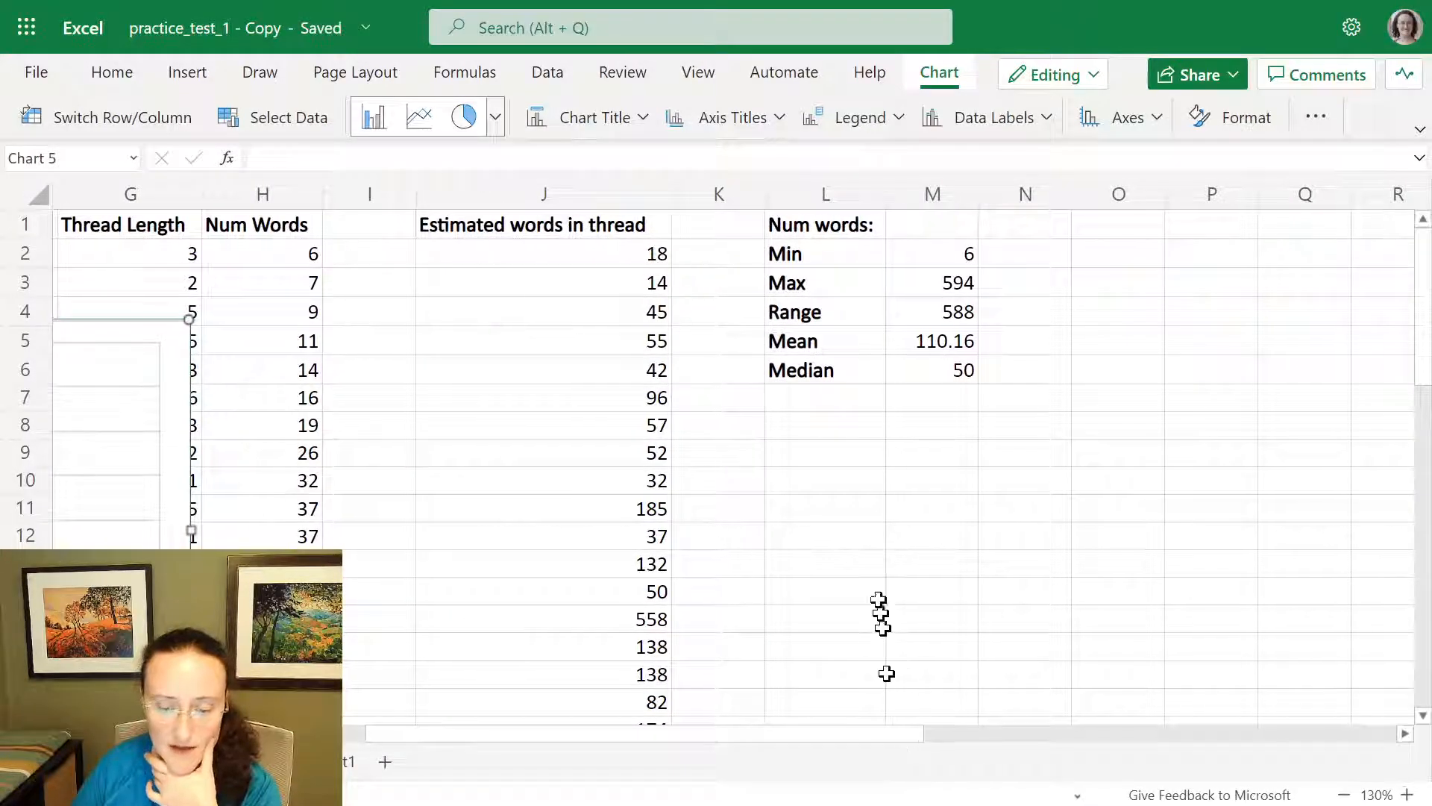
left_click(856, 431)
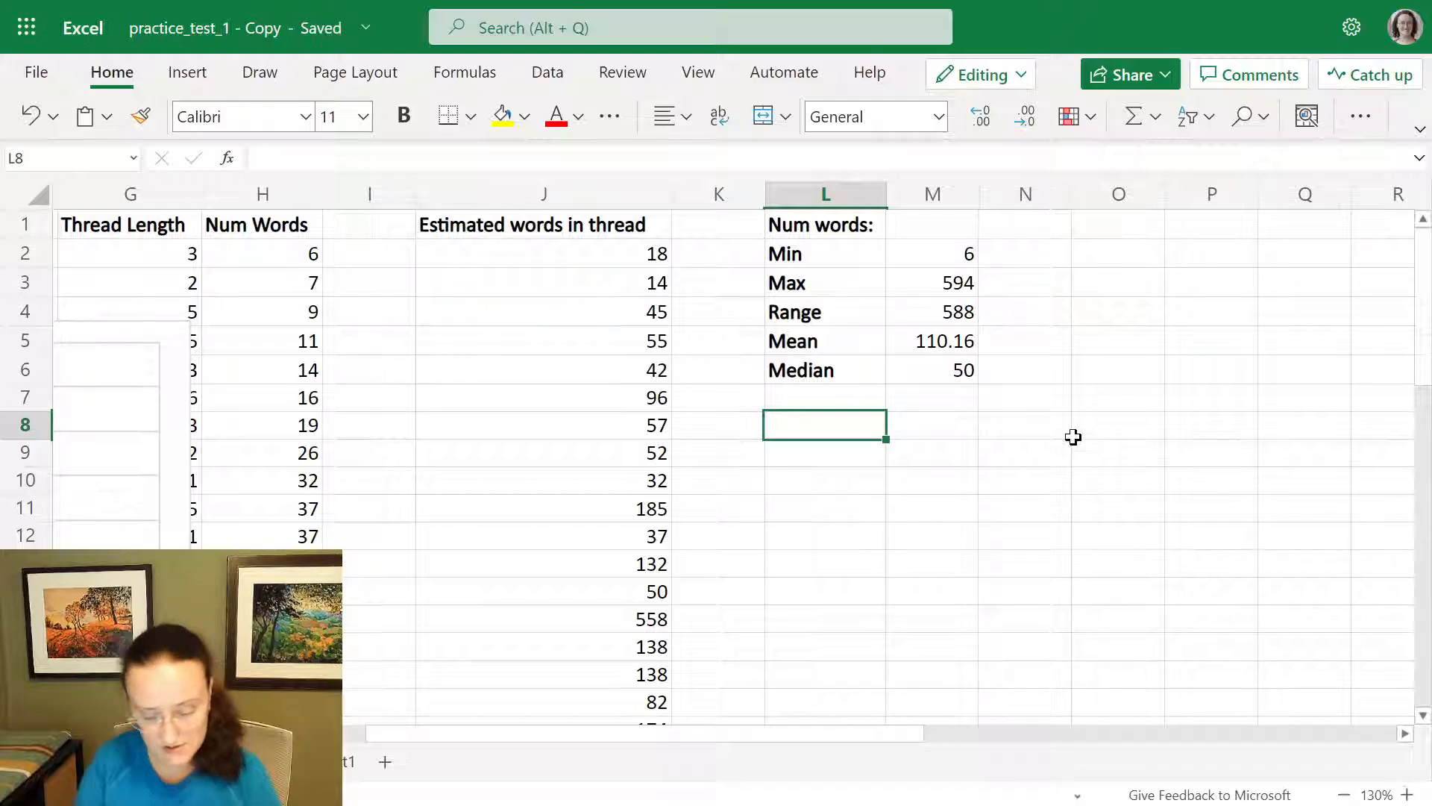
type("Per")
key("BackSpace")
key("BackSpace")
key("BackSpace")
type("2")
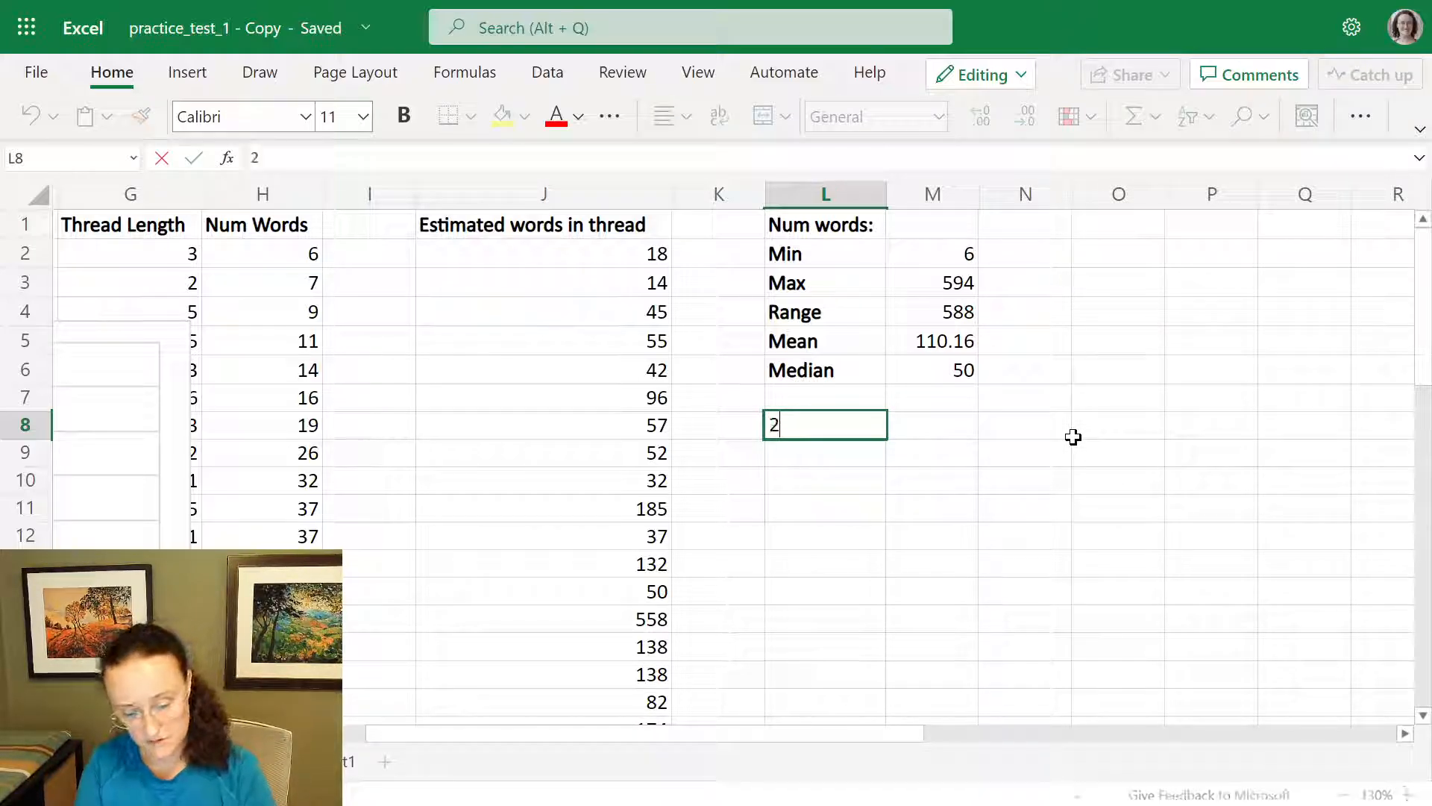
type("5th perce")
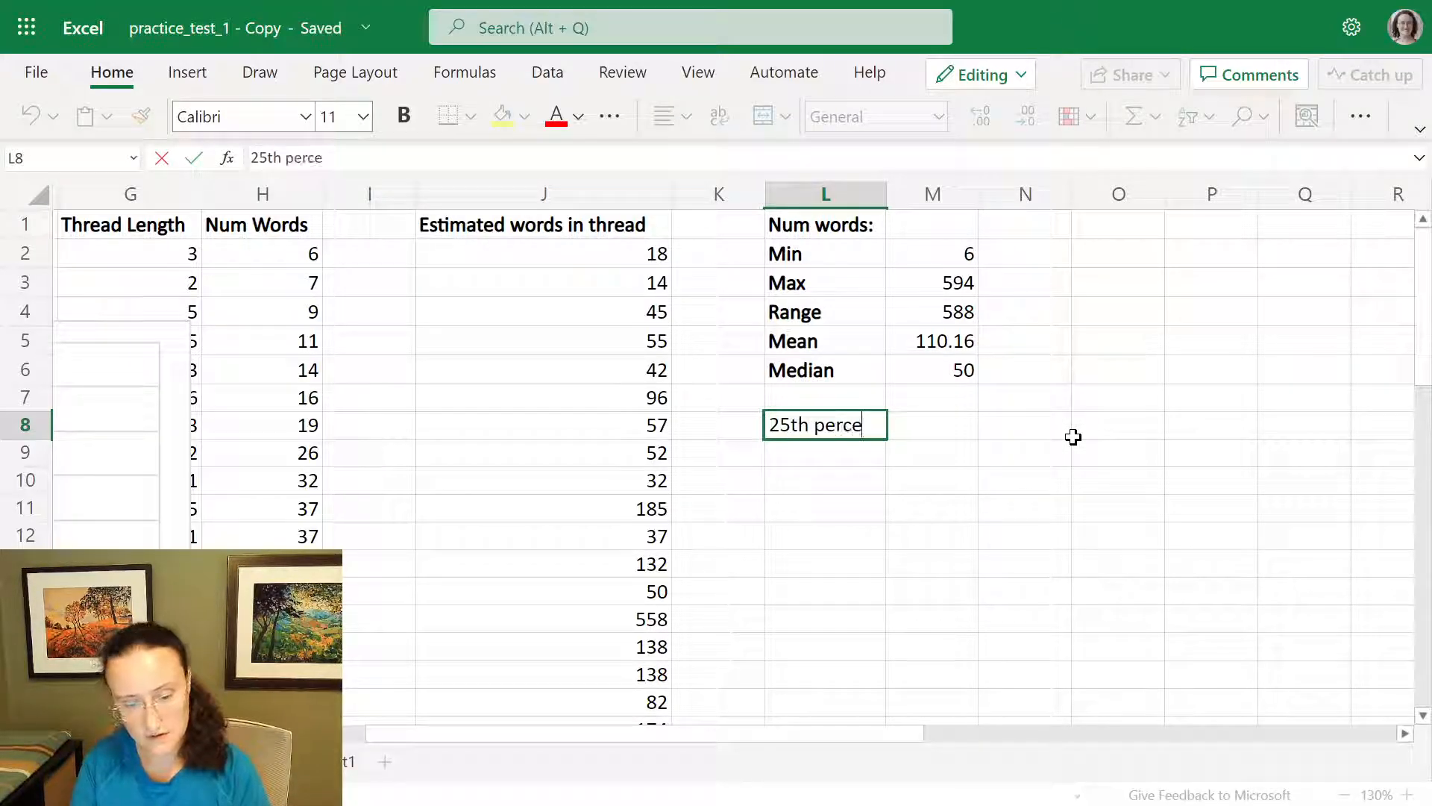
type("ntile of num wor")
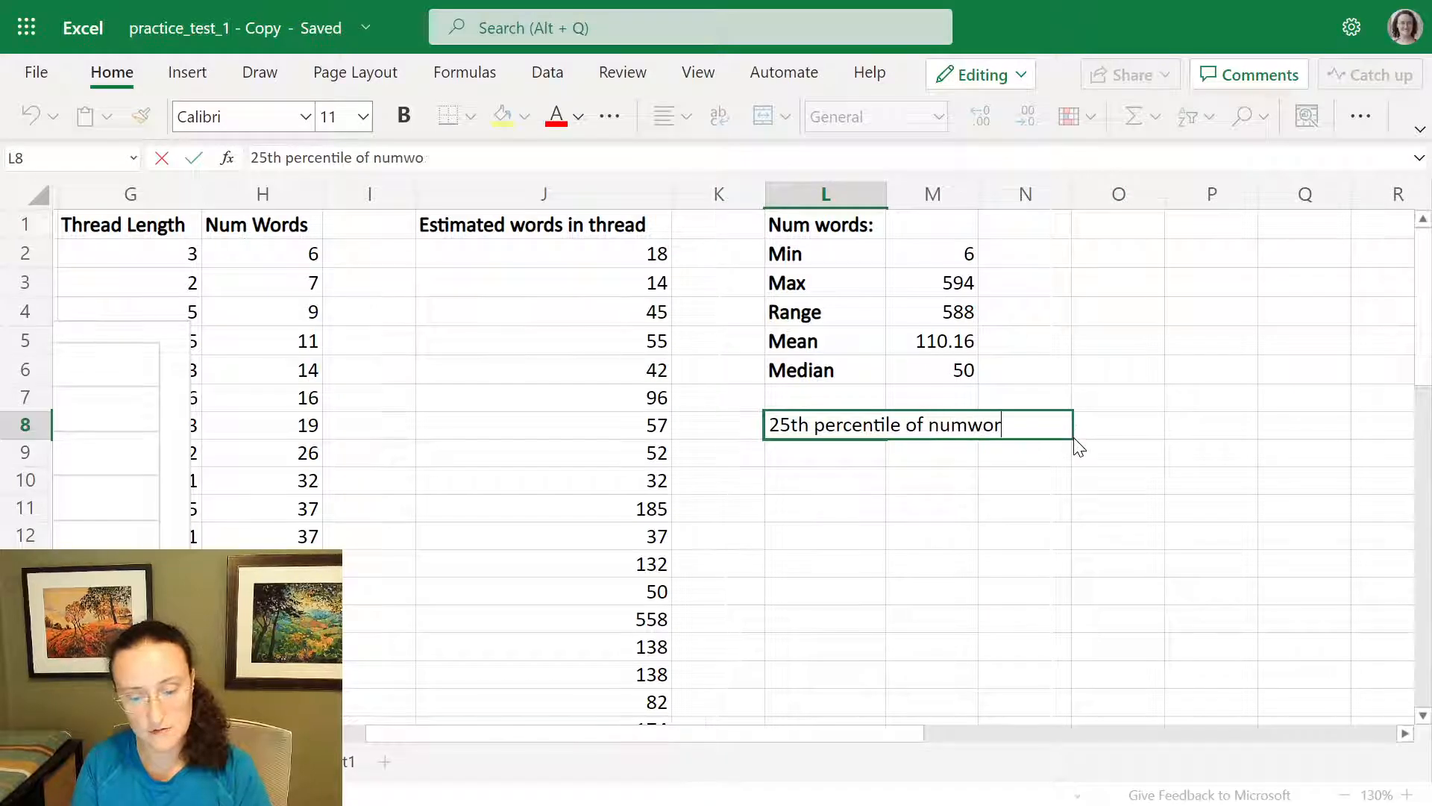
type("ds")
key("Return")
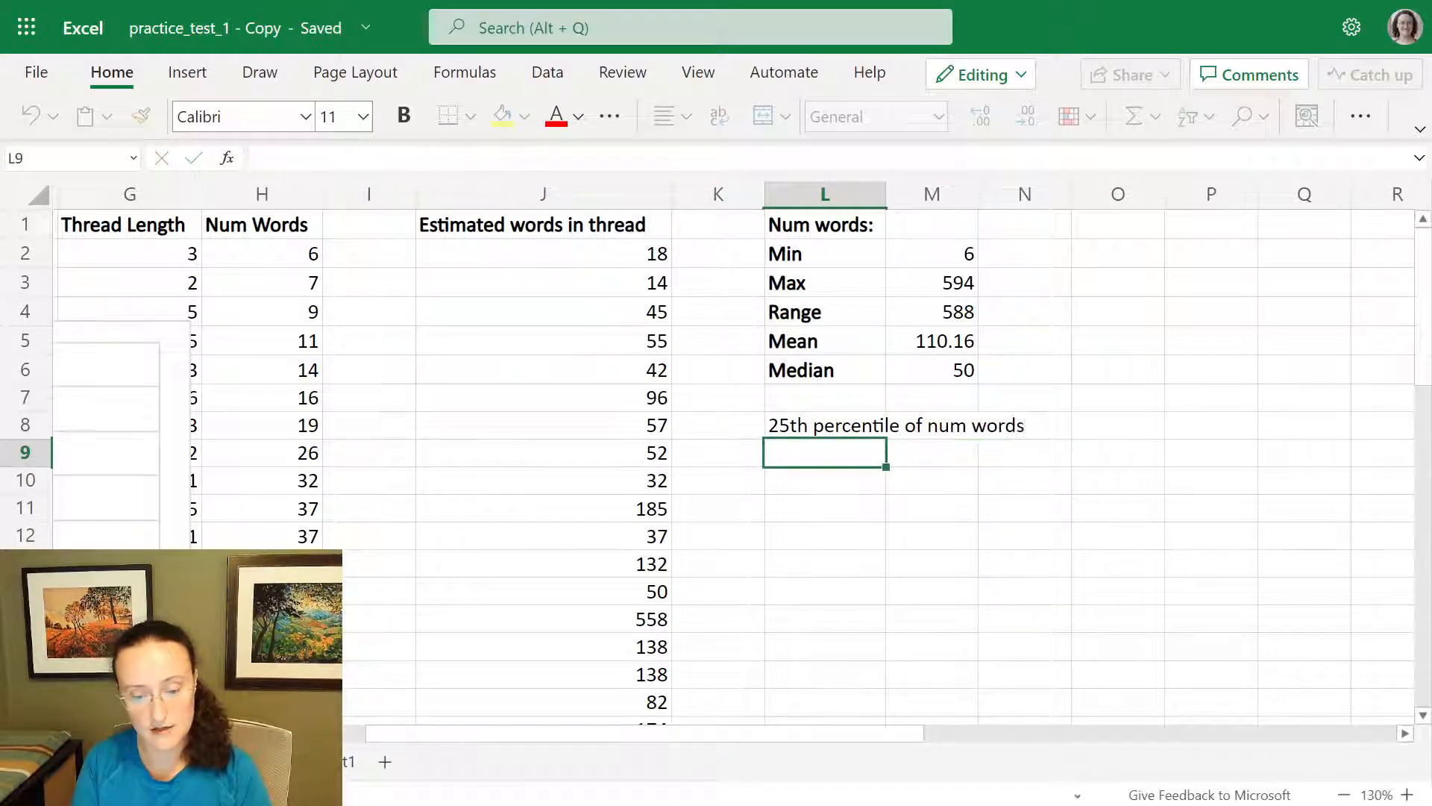
Enter the label "75th percentile of num words" in cell L9 and autofit column L to its contents.
type("75th per")
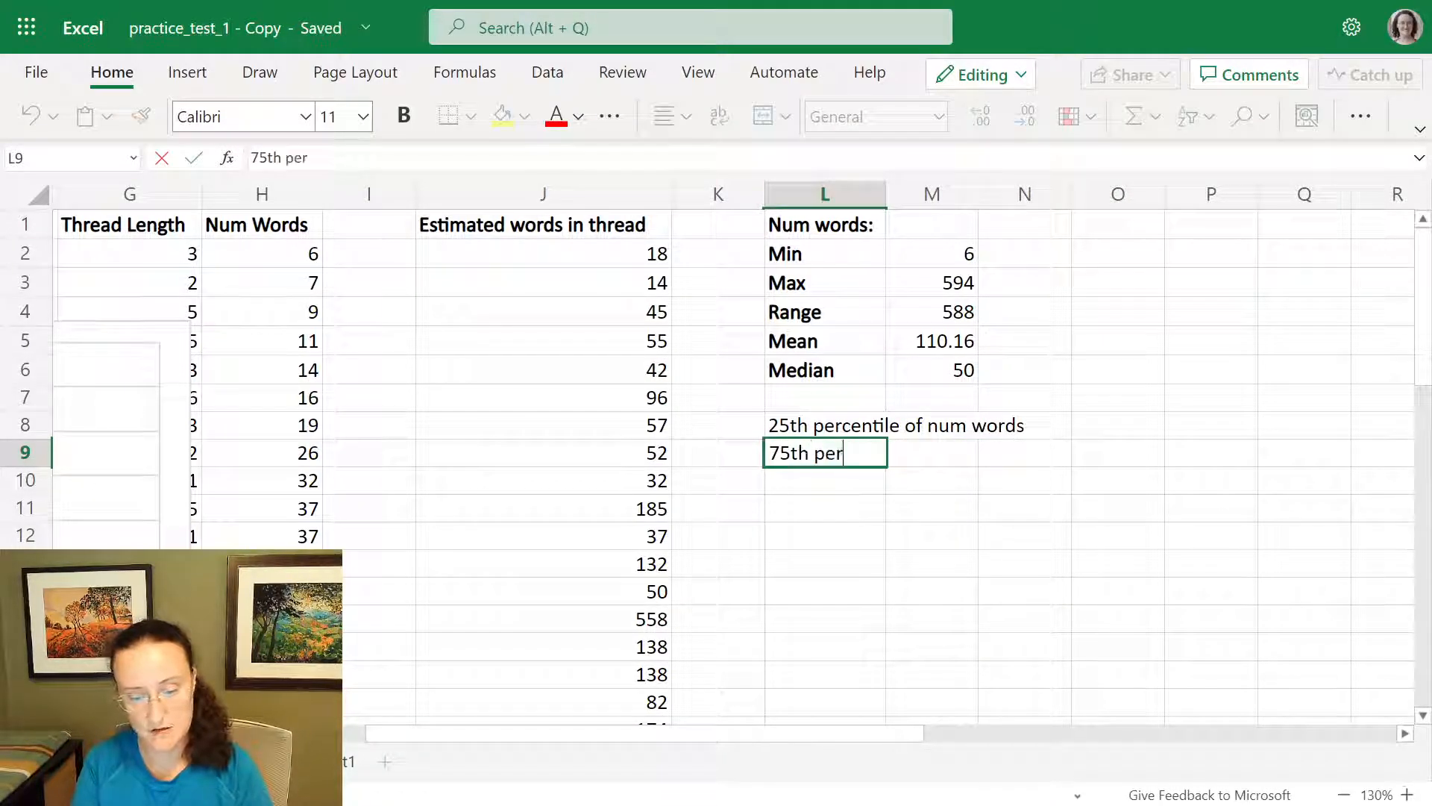
type("centile of num words")
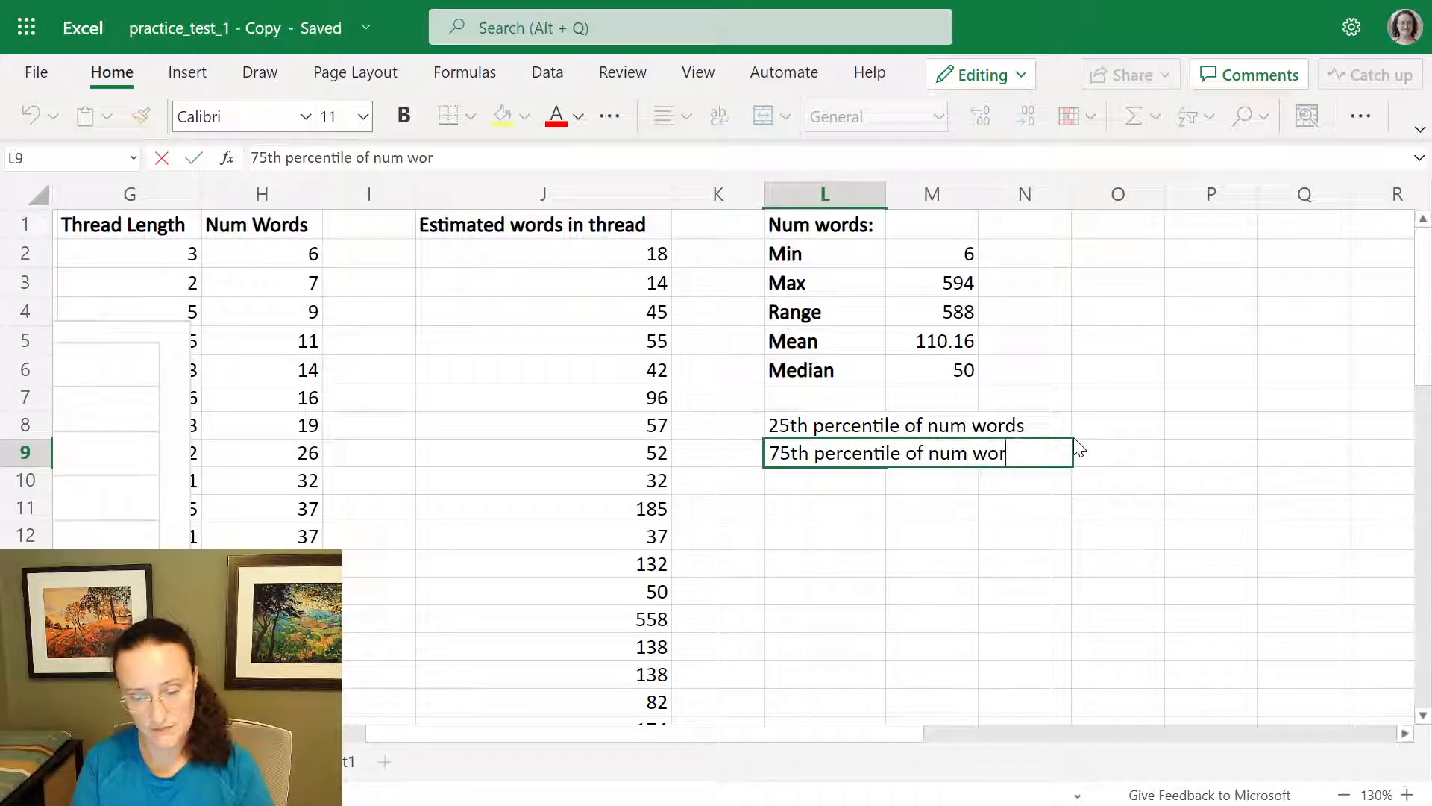
key("Return")
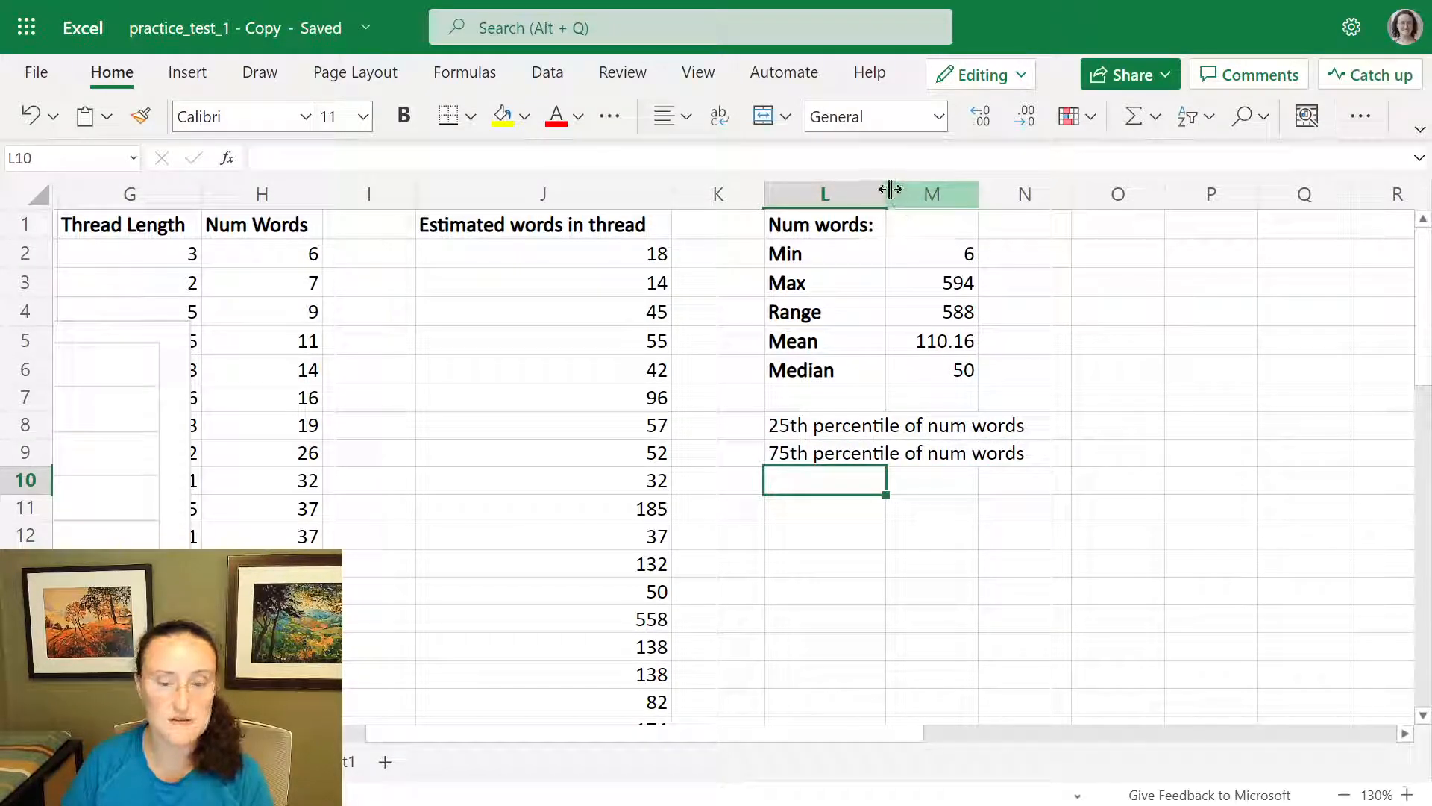
double_click(890, 189)
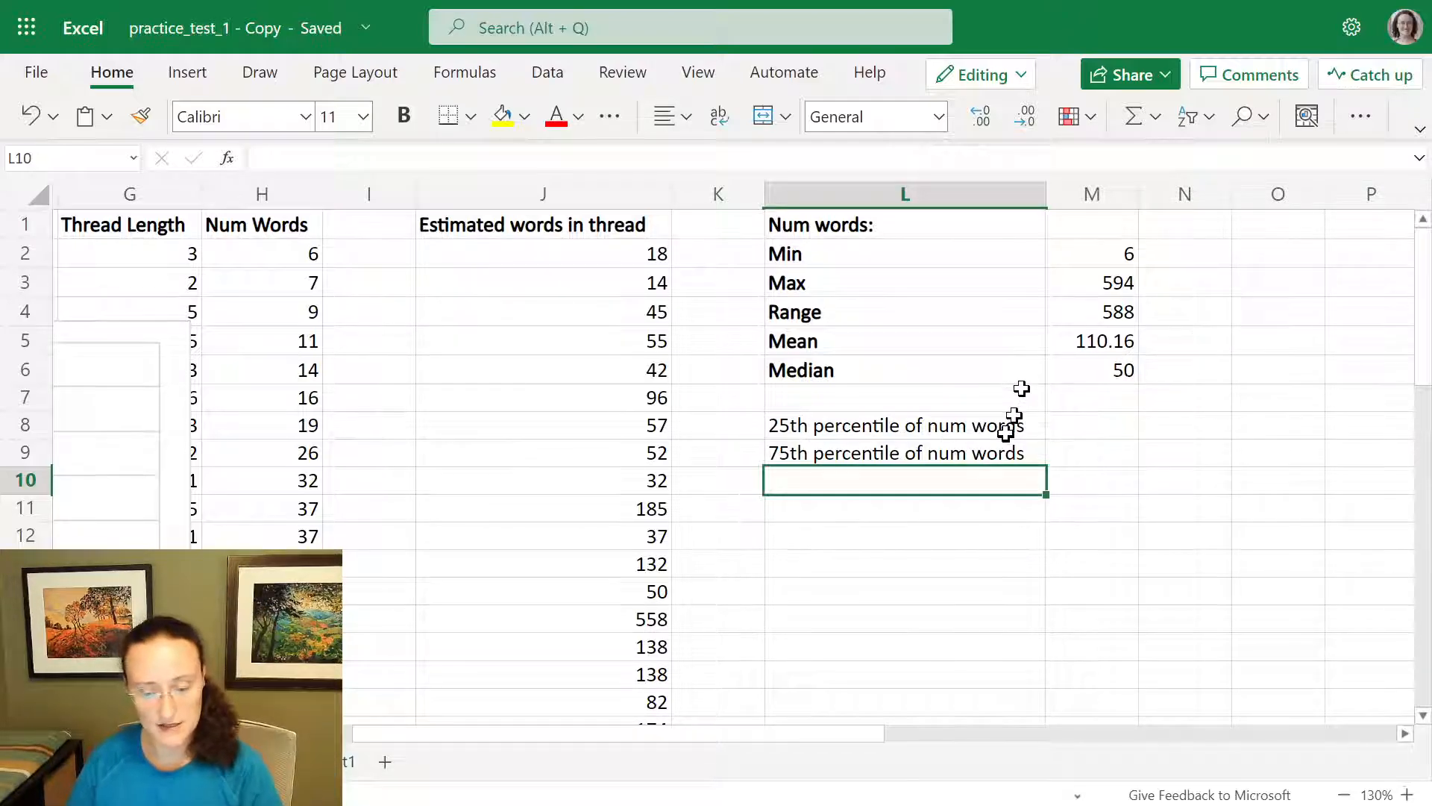
Calculate the 25th percentile of the word counts in M8 with =PERCENTILE.EXC(H2:H26,0.25).
left_click(1063, 423)
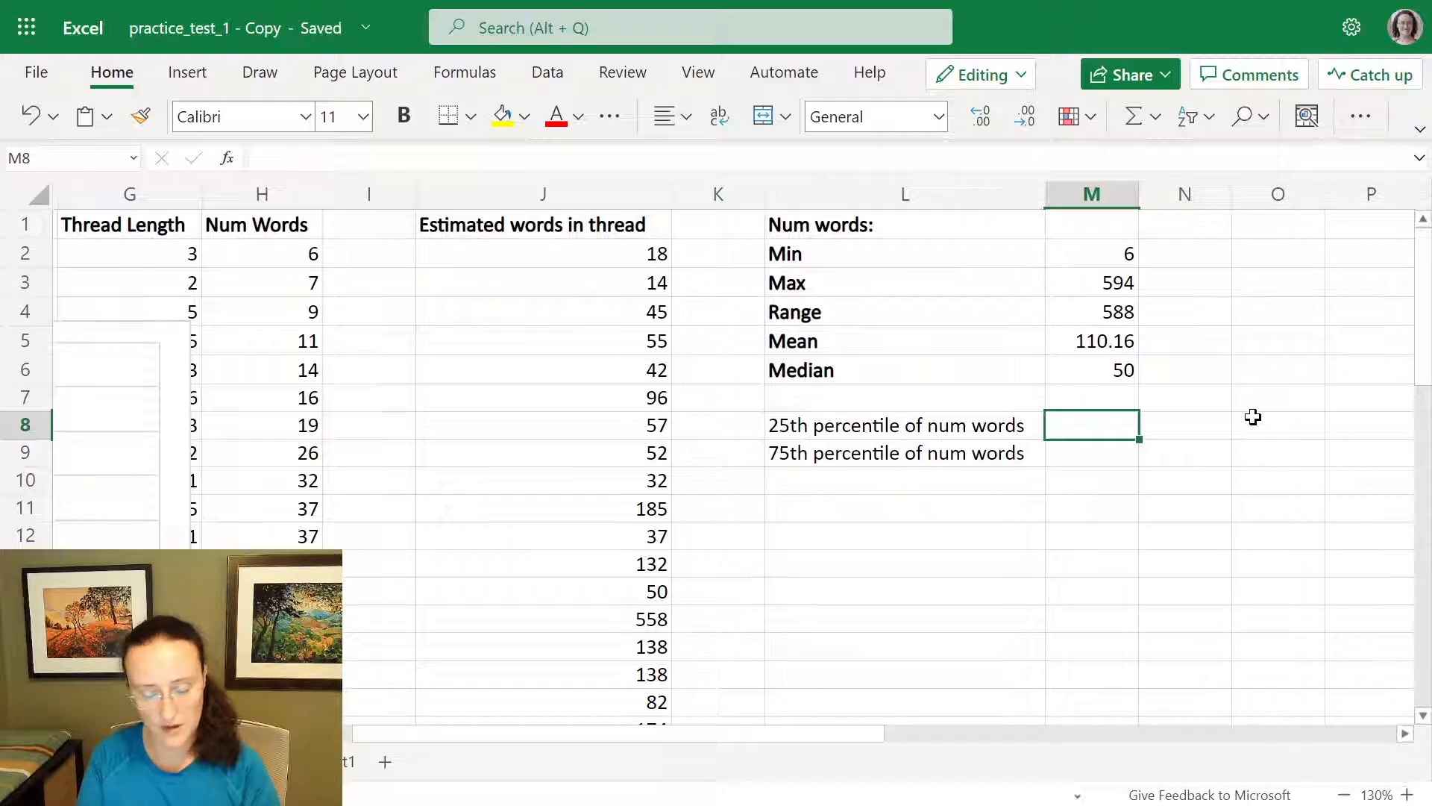
type("=")
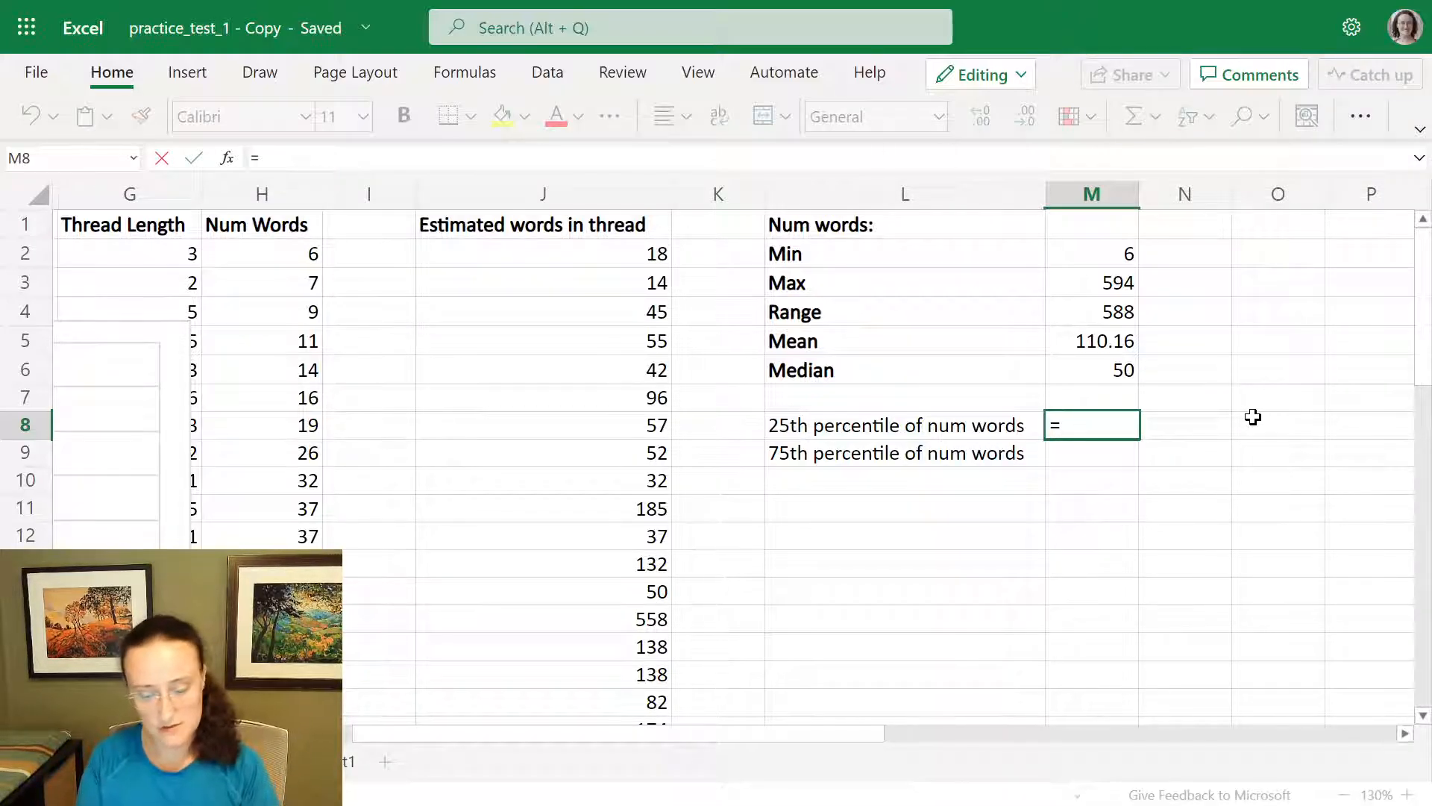
type("per")
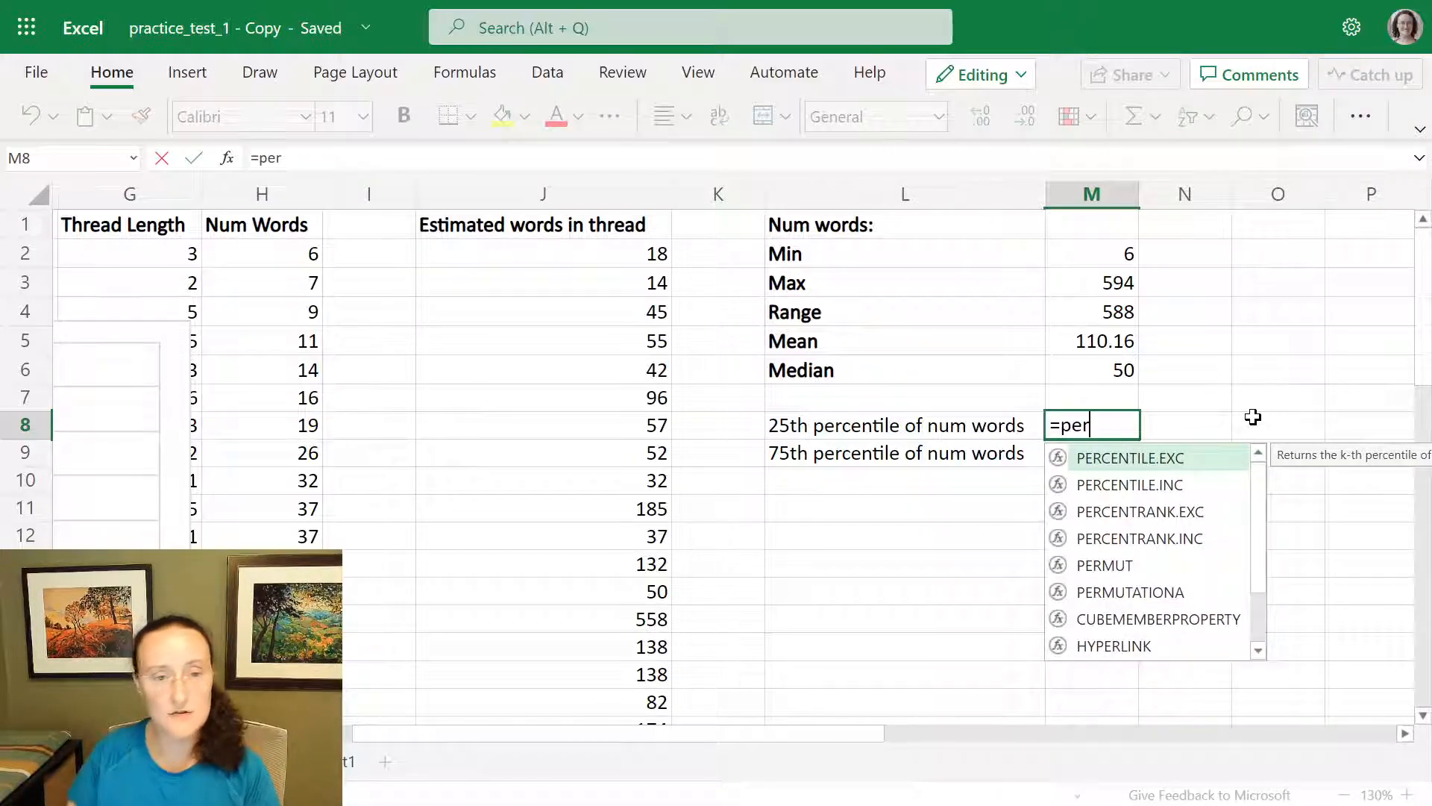
key("Down")
key("Up")
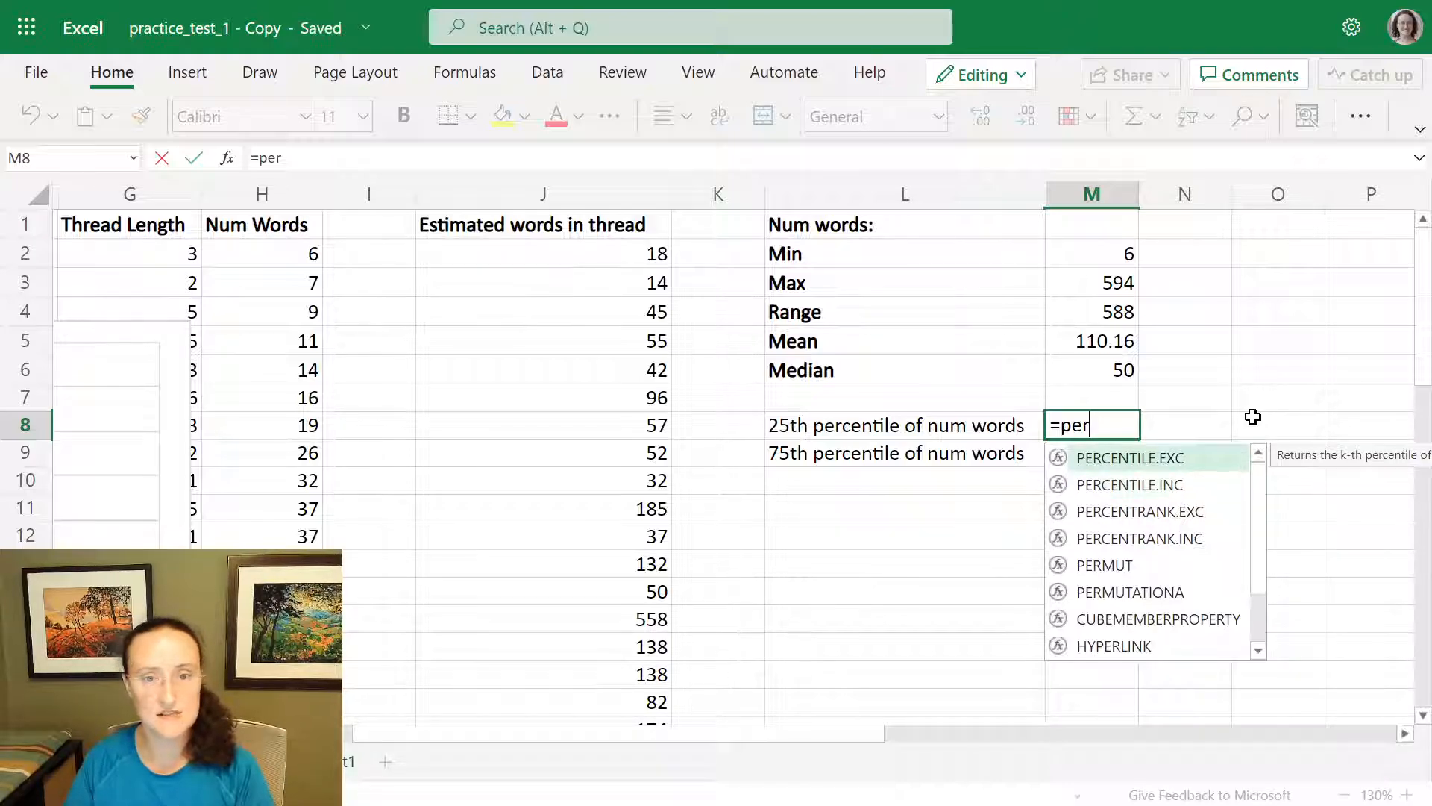
key("Down")
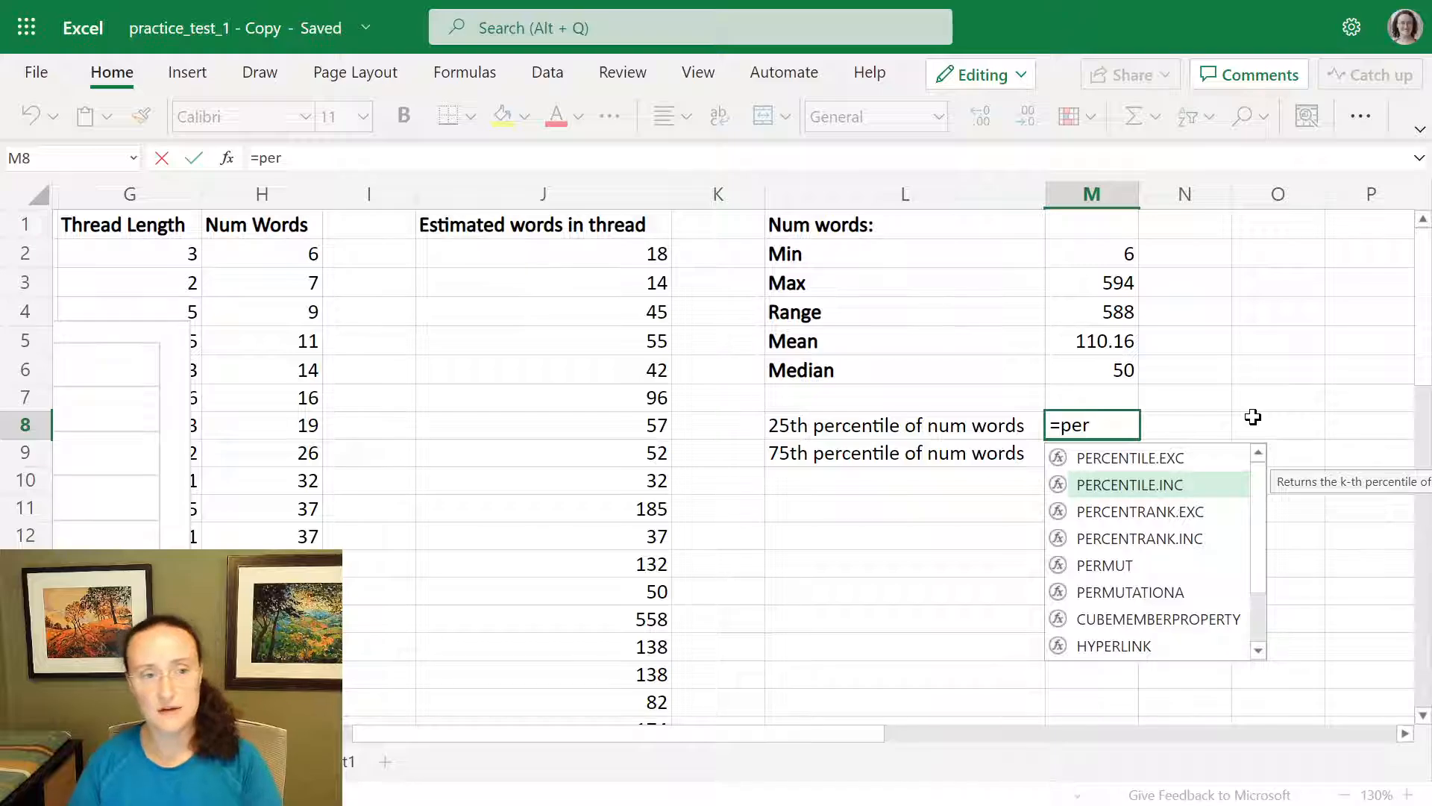
key("Up")
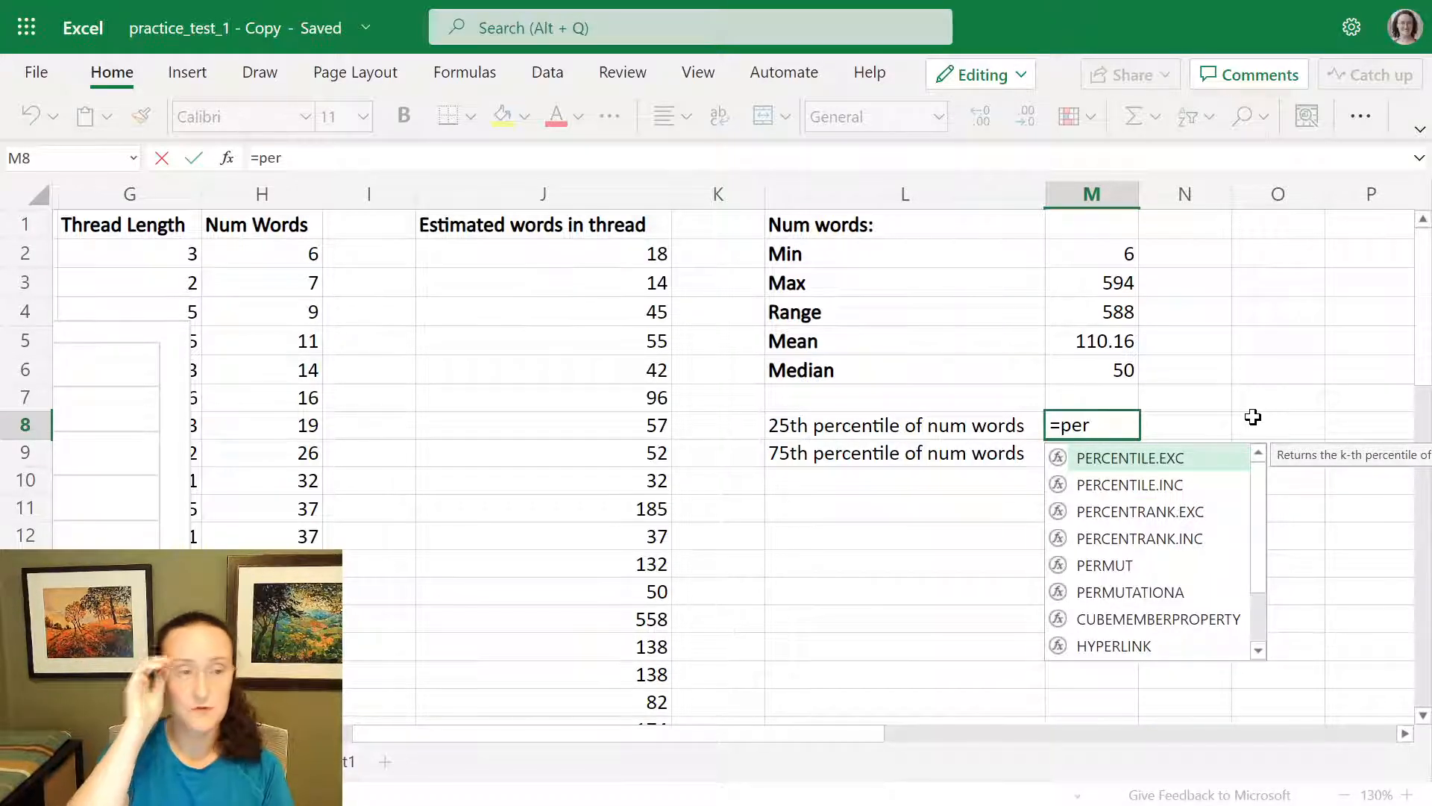
key("Down")
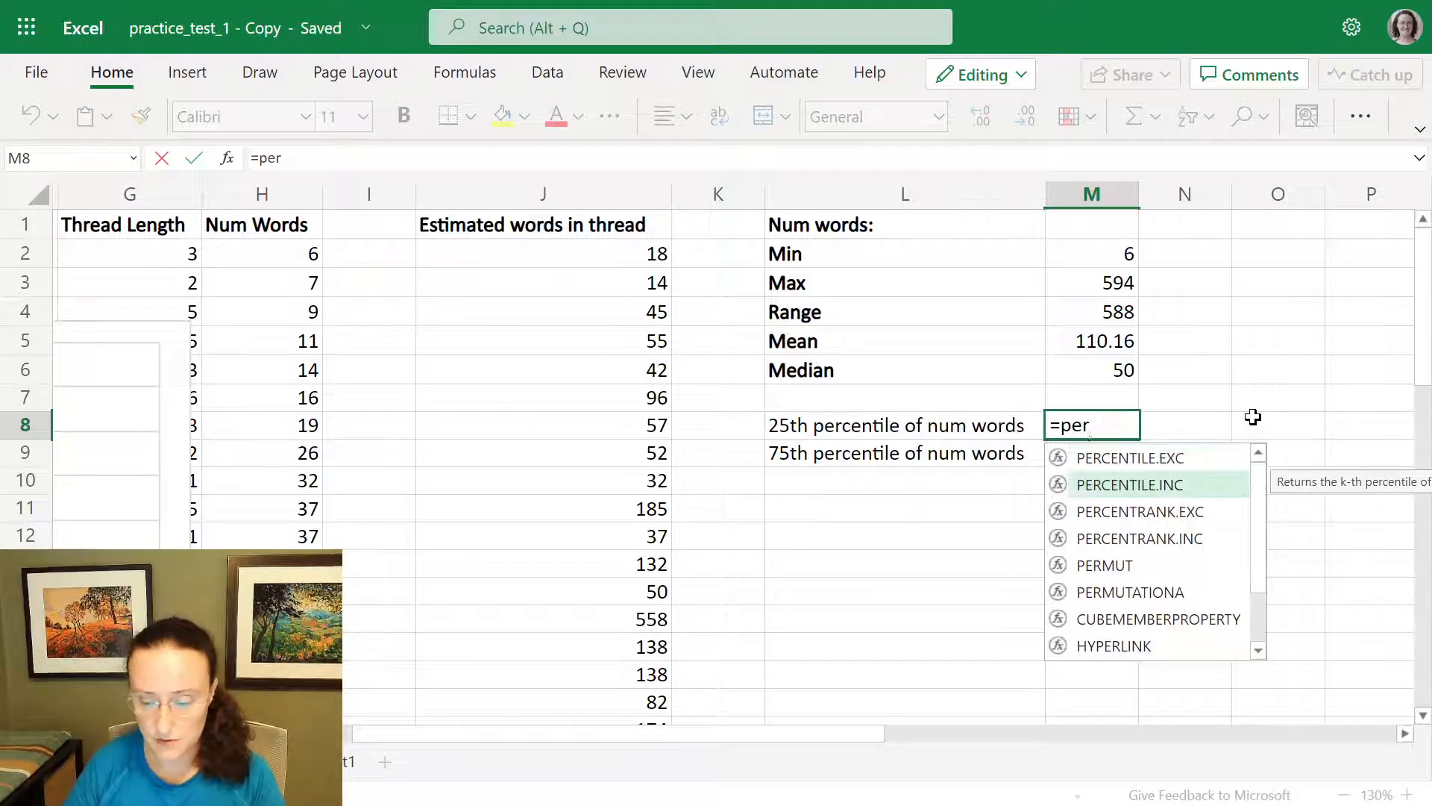
key("Up")
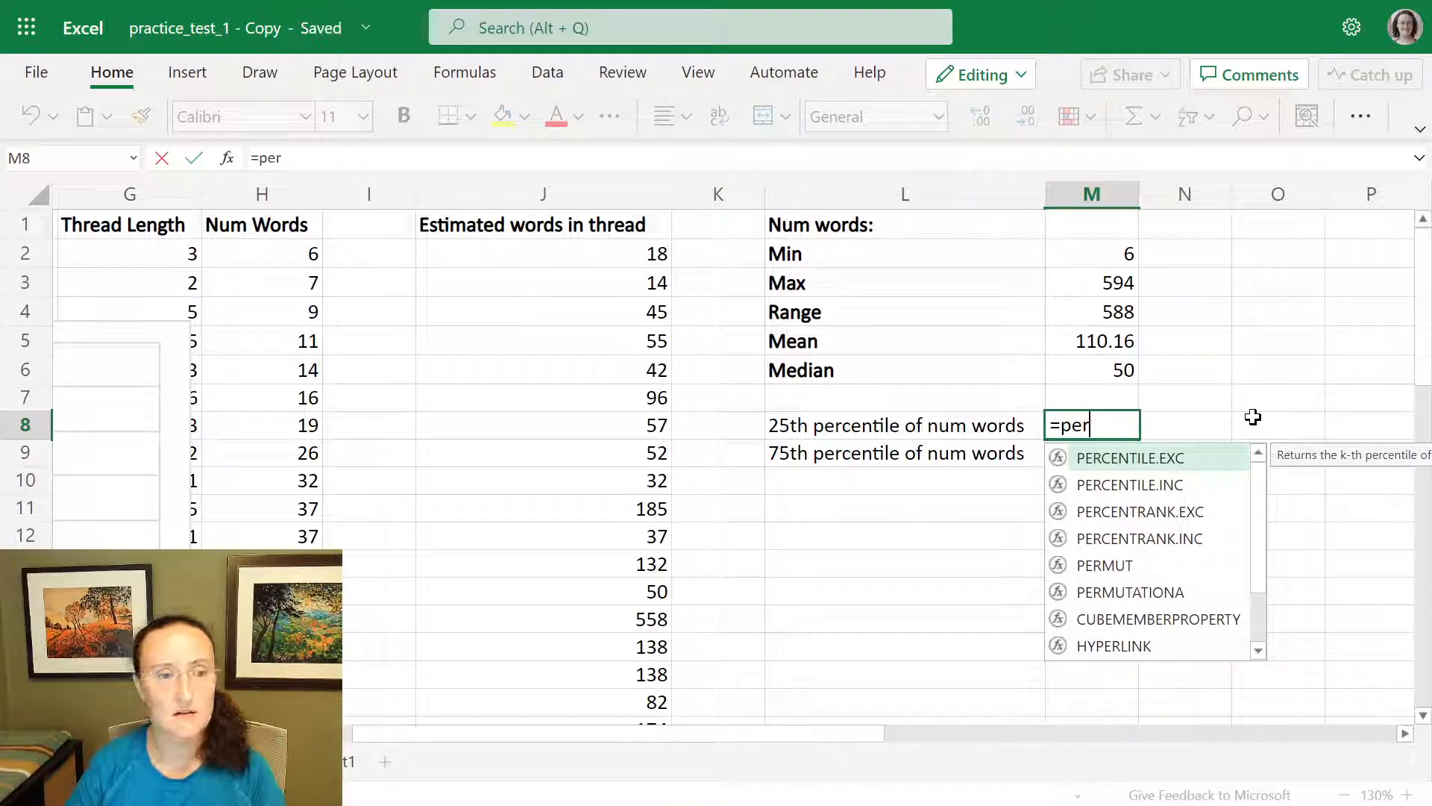
key("Tab")
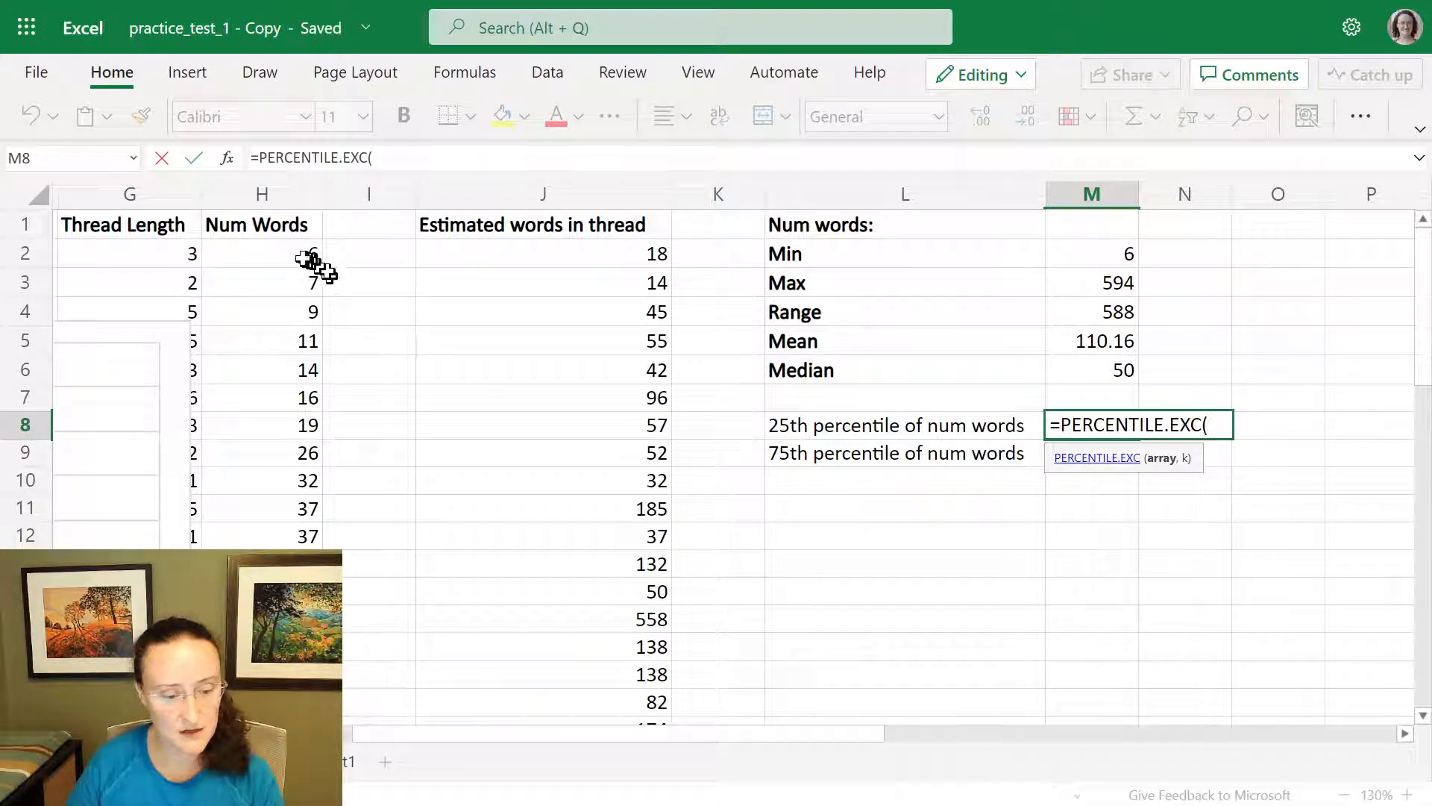
left_click_drag(283, 253, 283, 560)
left_click_drag(283, 723, 283, 629)
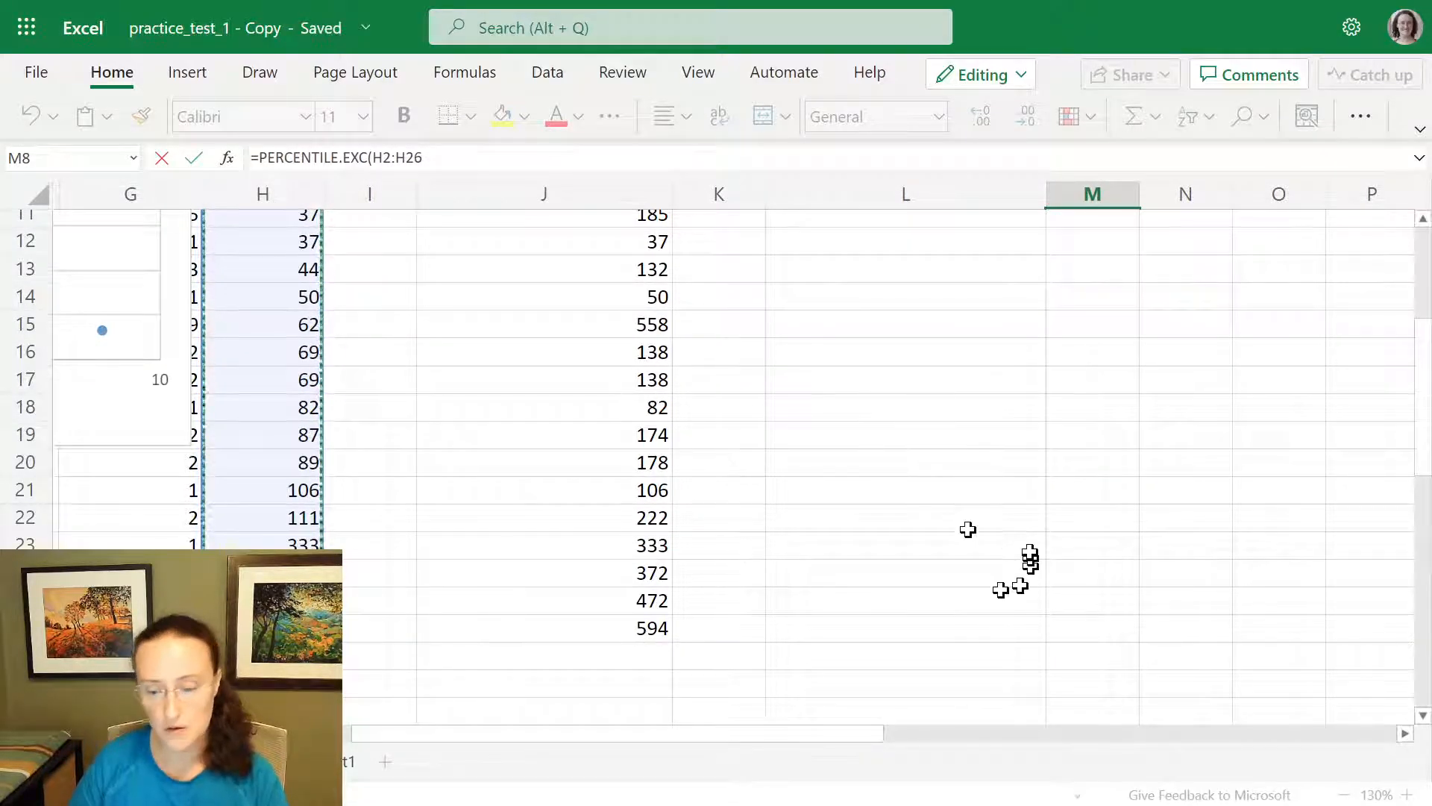
scroll(1027, 545, "up", 4)
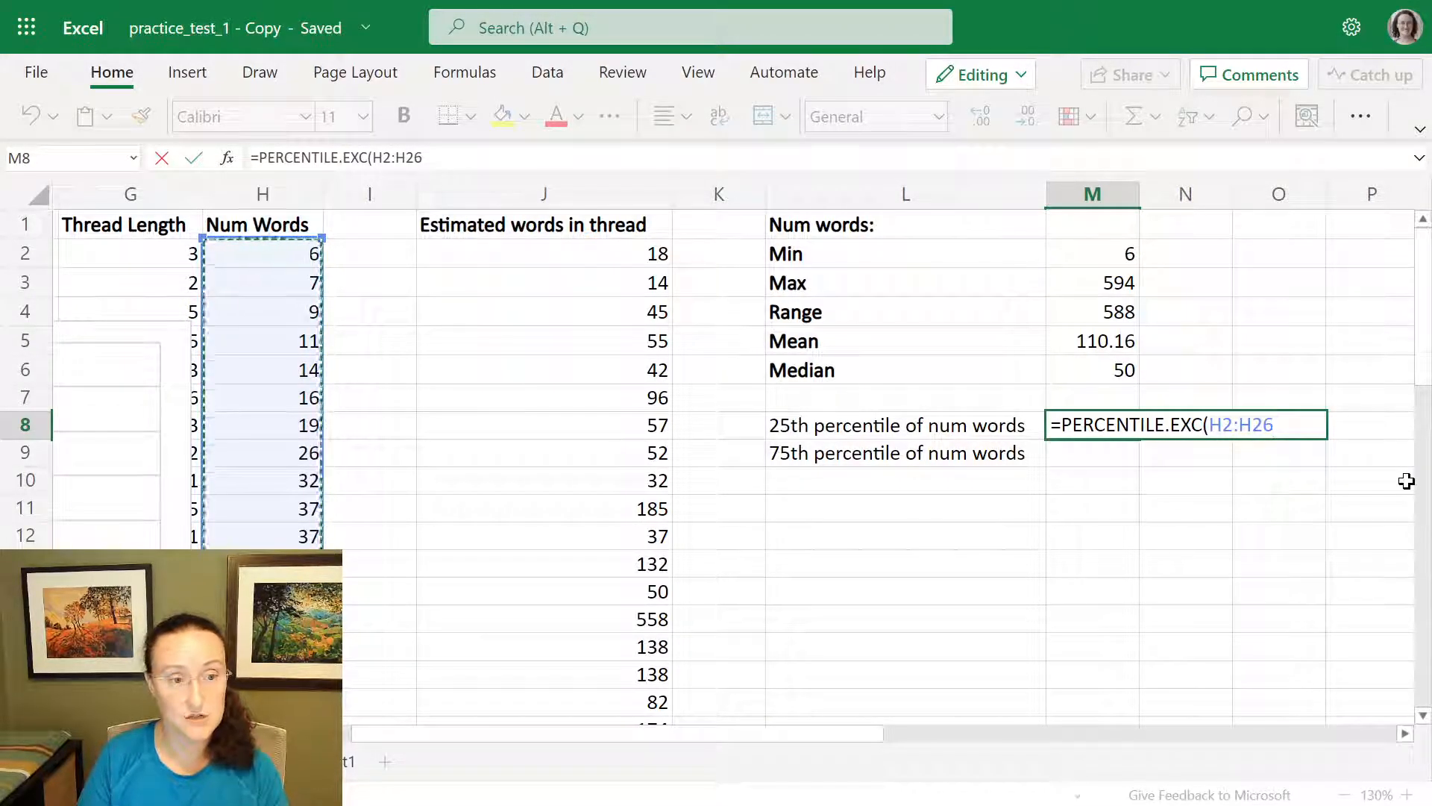
type(",0.25")
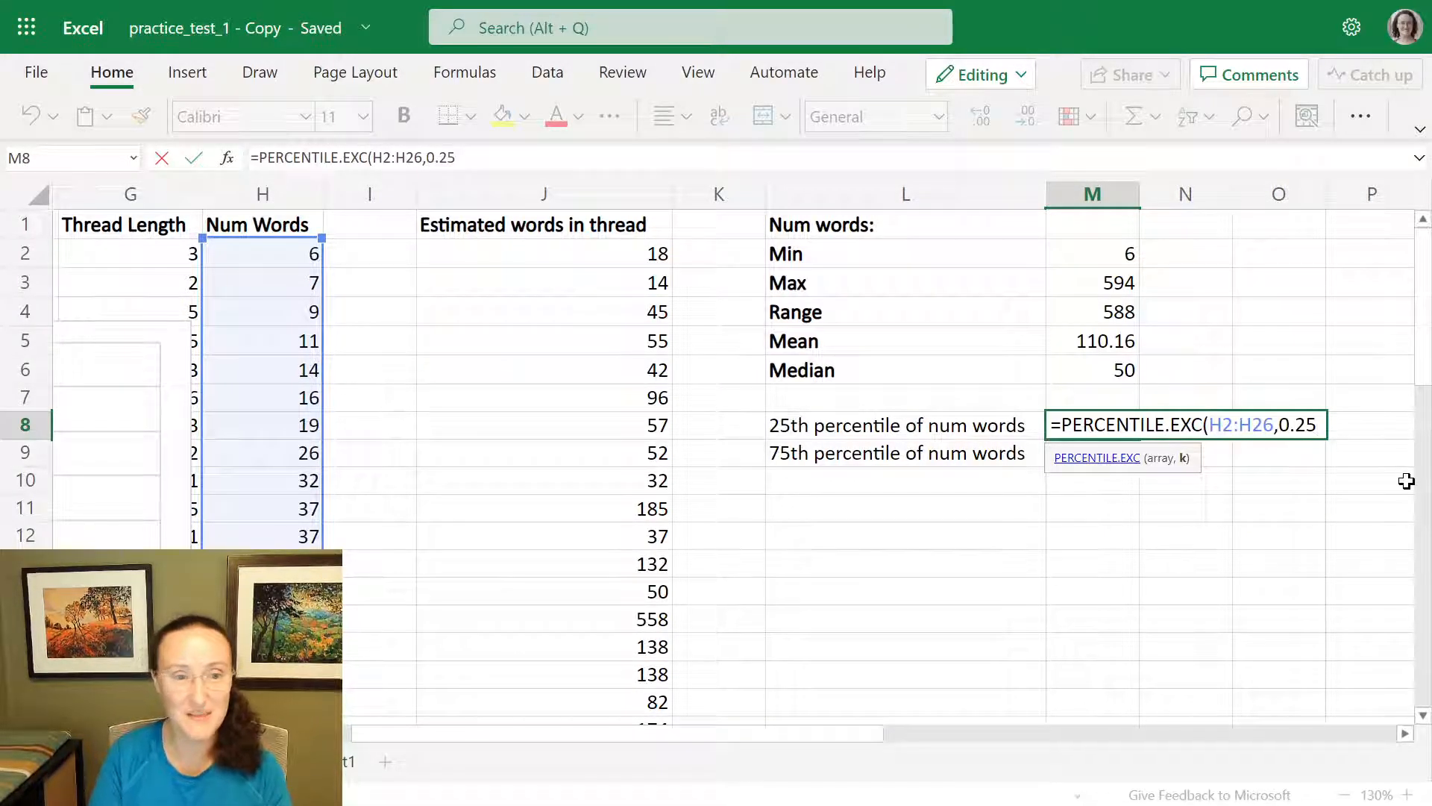
type(")")
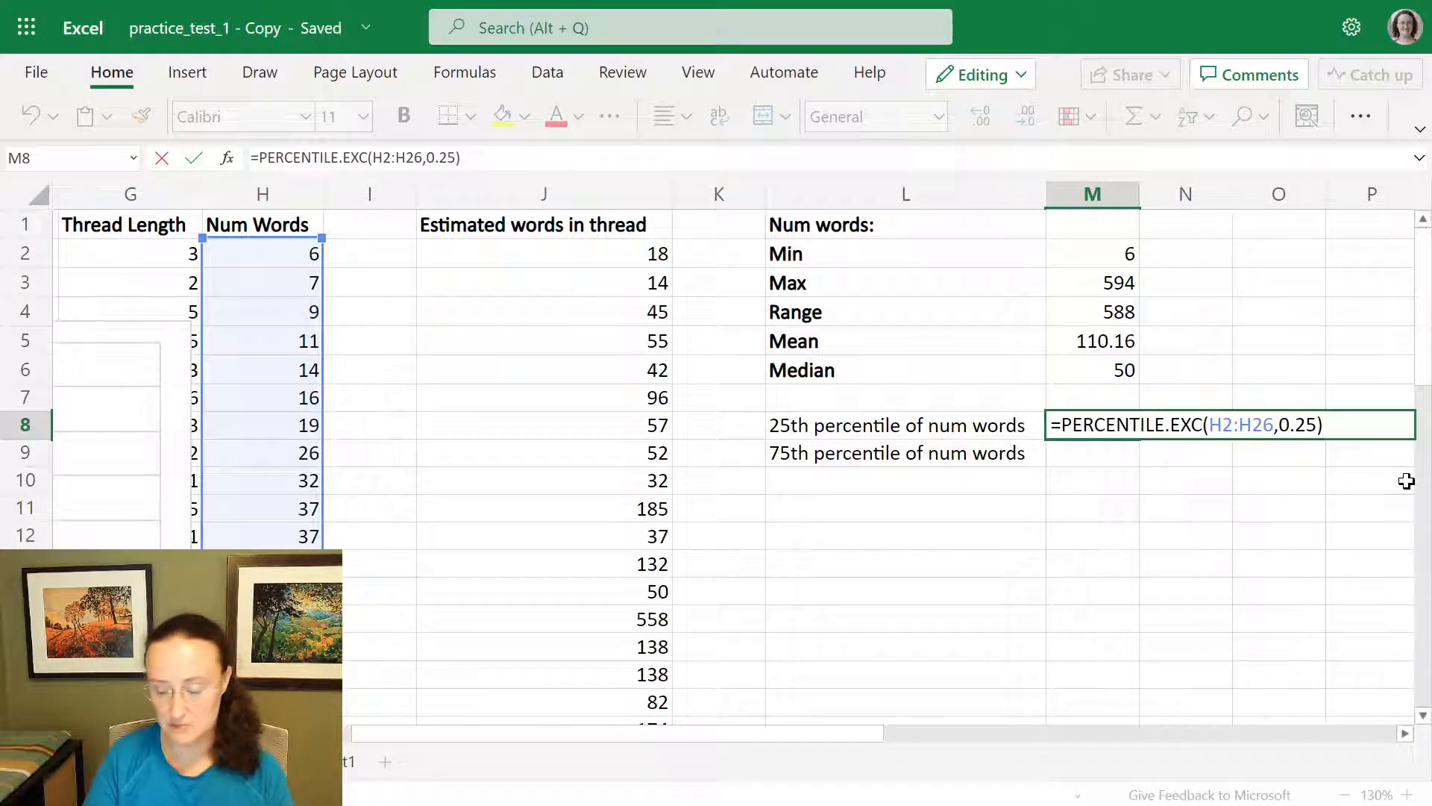
key("Return")
key("Up")
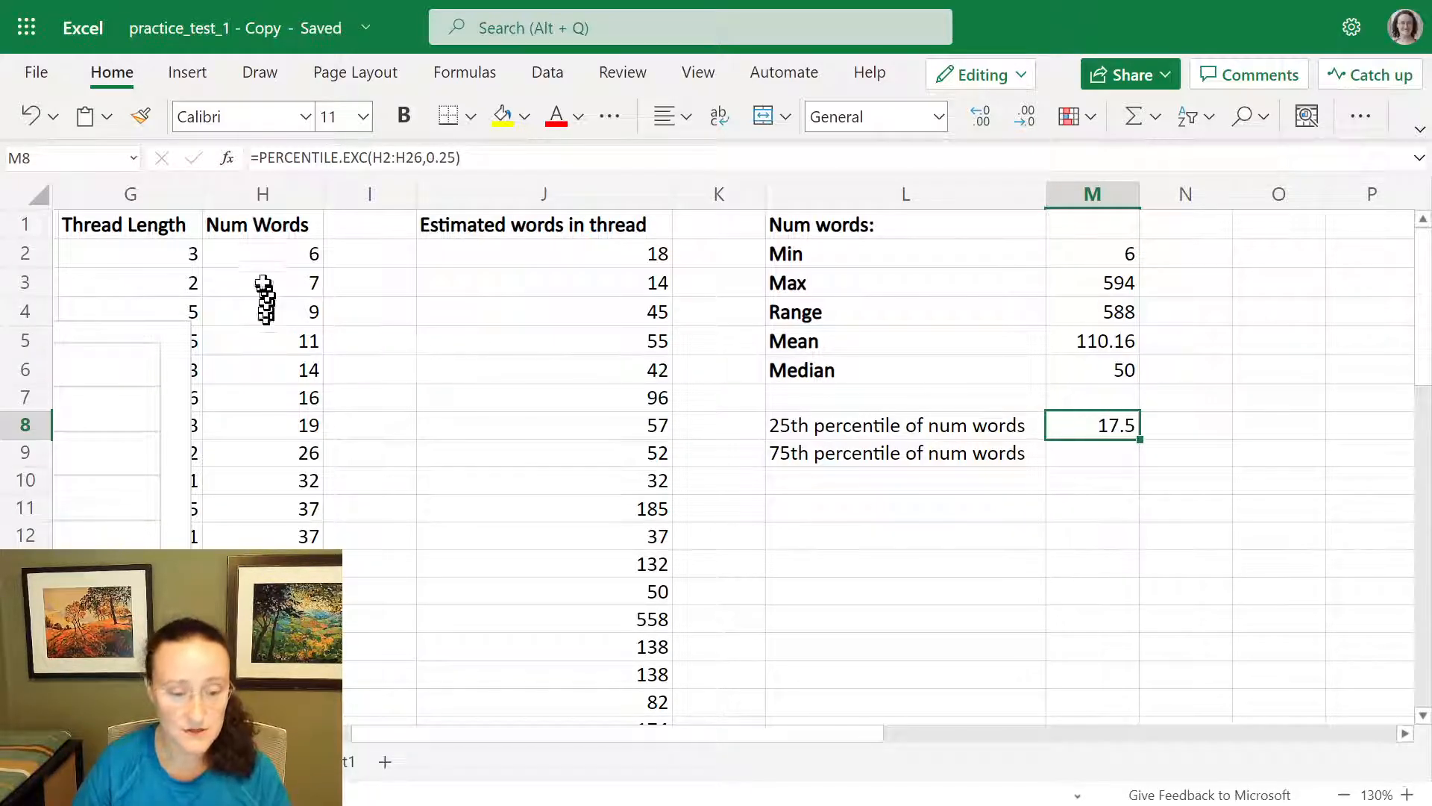
Examine the Num Words values in H2:H26, including the pair in H7:H8, to check the 25th percentile.
left_click_drag(268, 255, 313, 431)
scroll(384, 457, "up", 6)
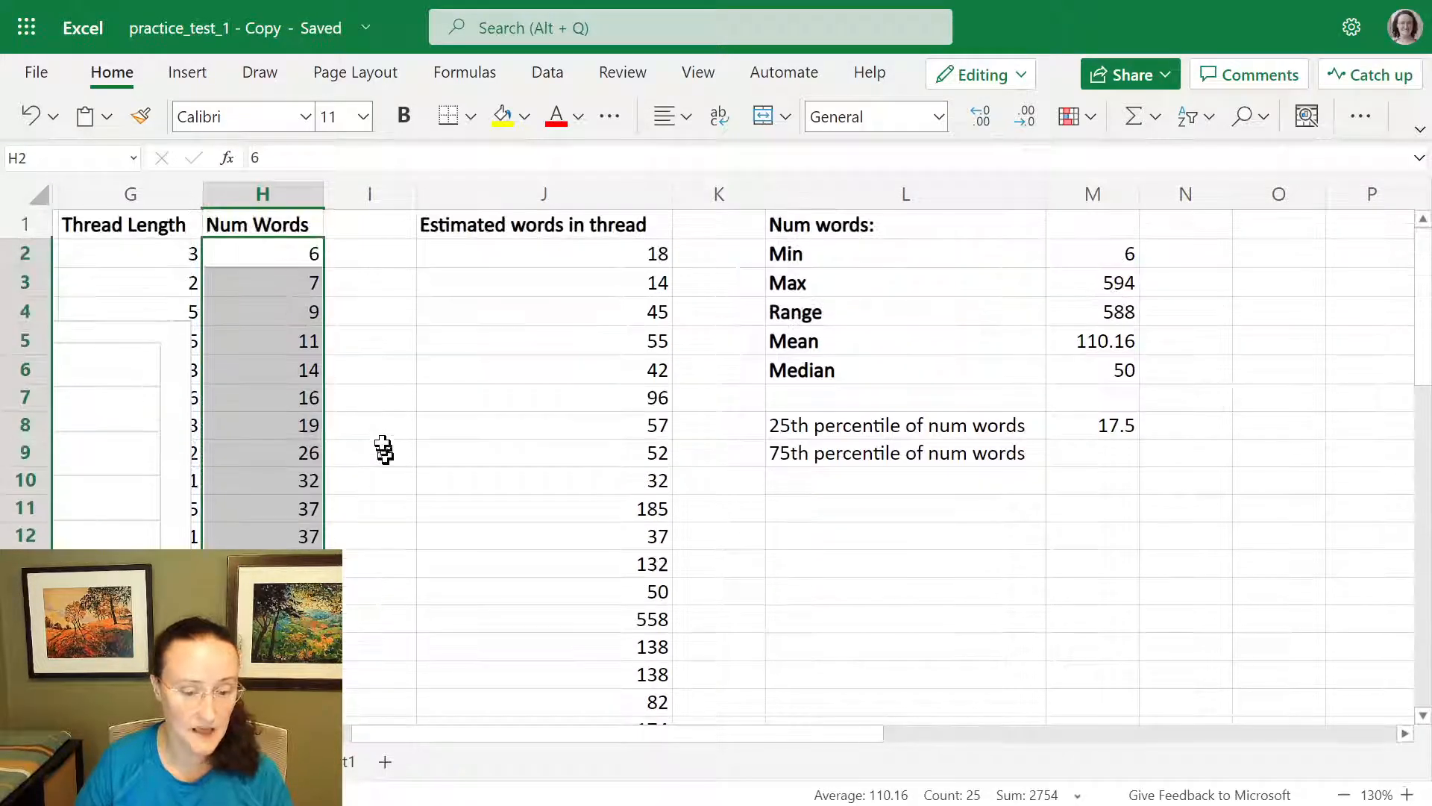
scroll(307, 256, "down", 1)
scroll(296, 277, "down", 4)
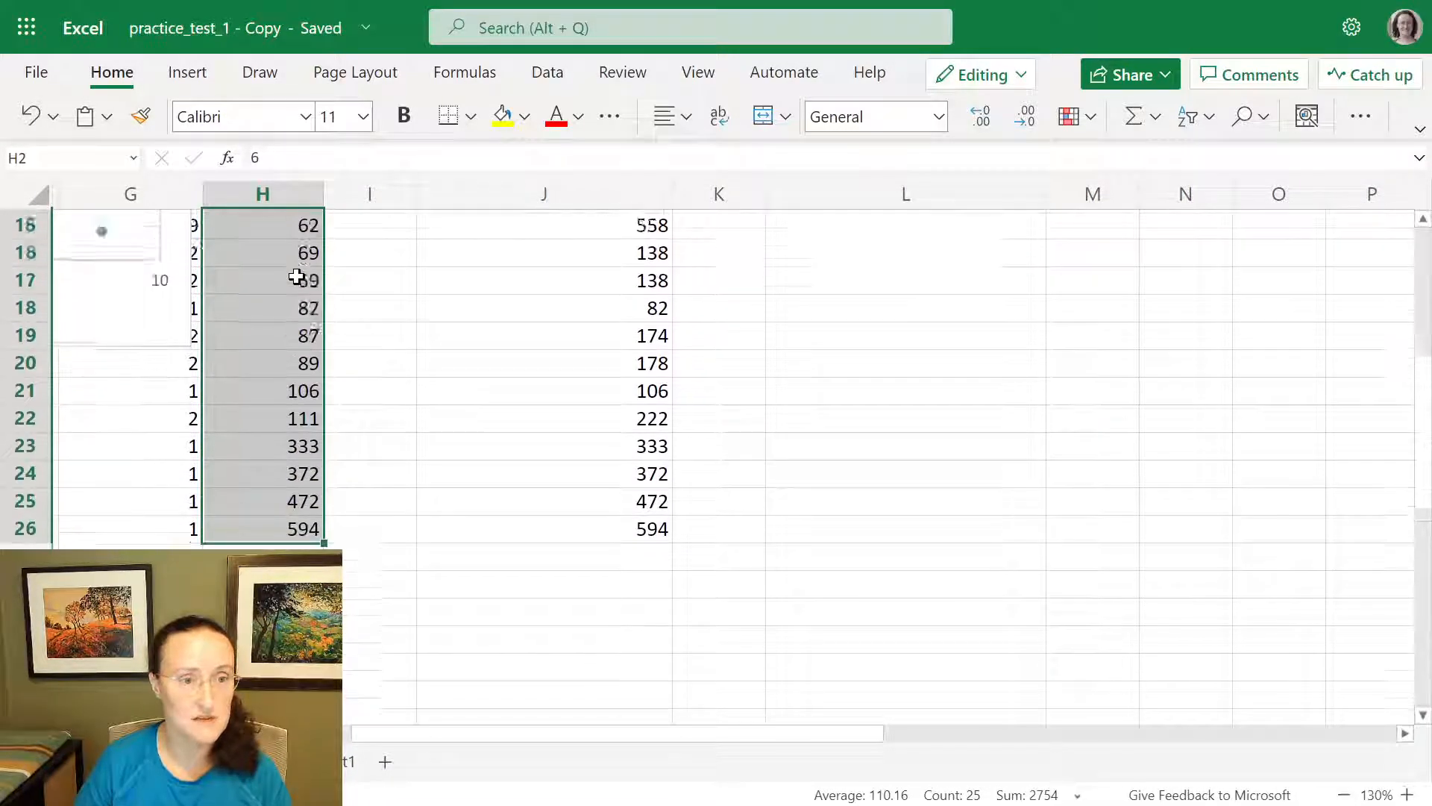
scroll(297, 277, "up", 5)
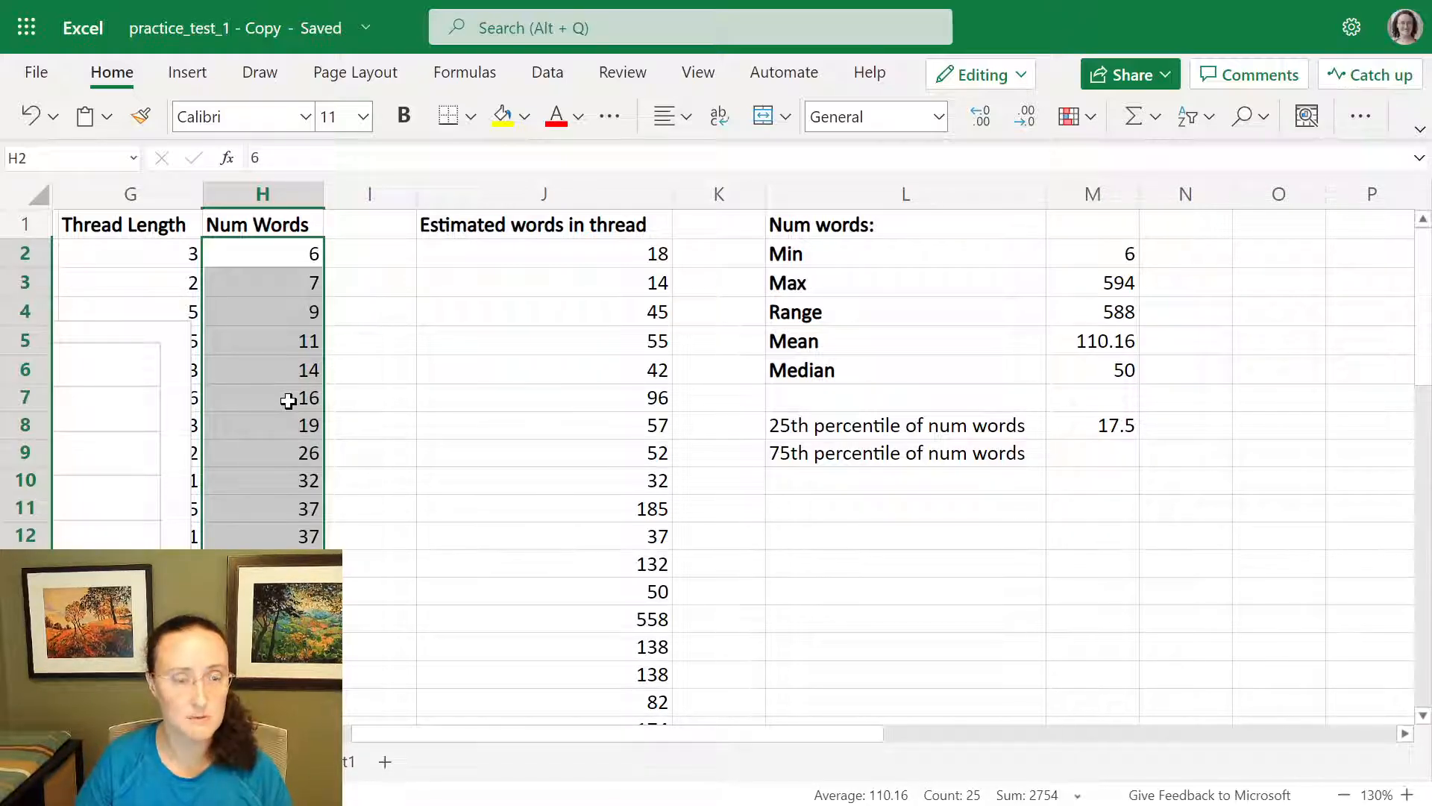
left_click(288, 400)
left_click_drag(288, 400, 288, 418)
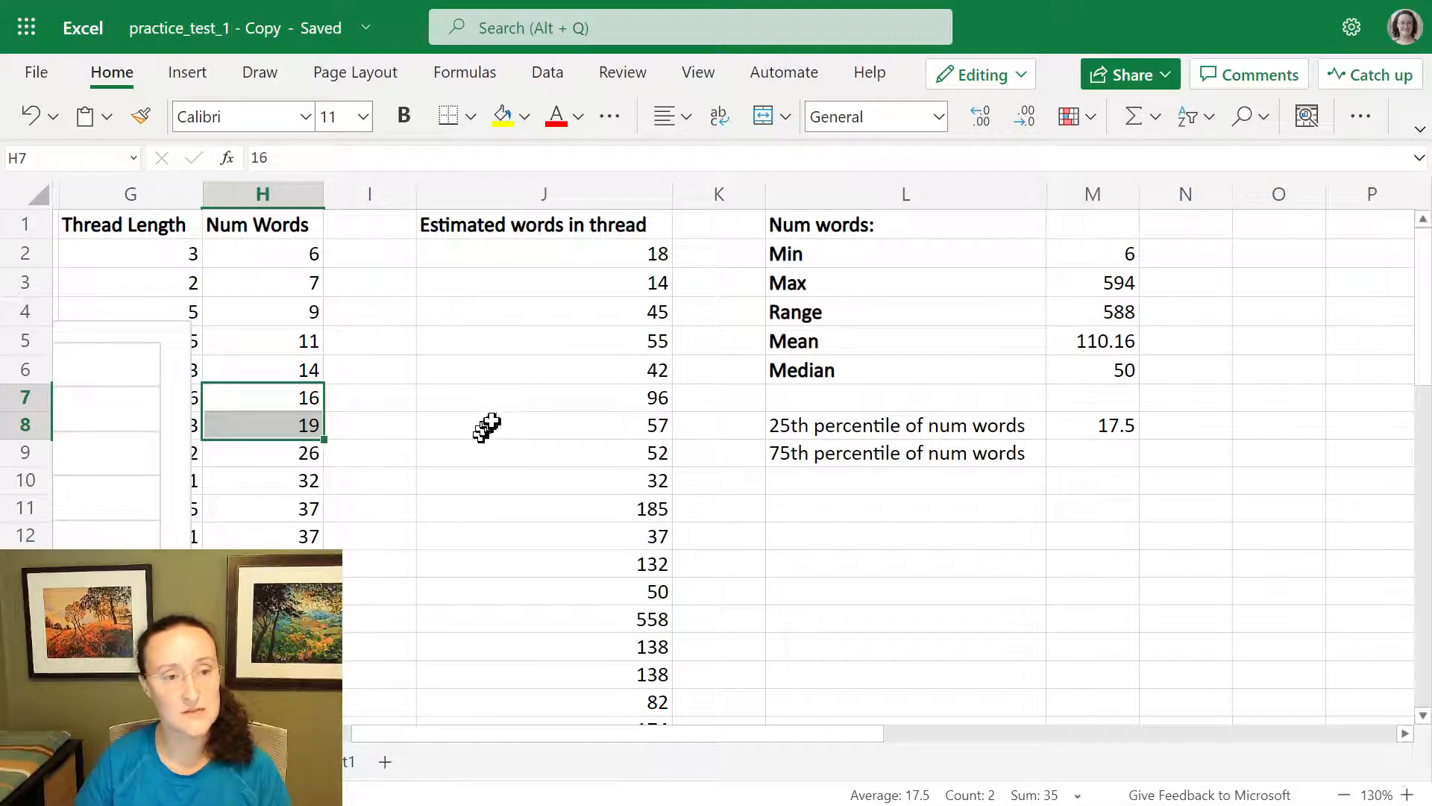
Calculate the 75th percentile of the word counts in M9 with =PERCENTILE.EXC(H2:H26,0.75).
left_click(1112, 457)
type("=per")
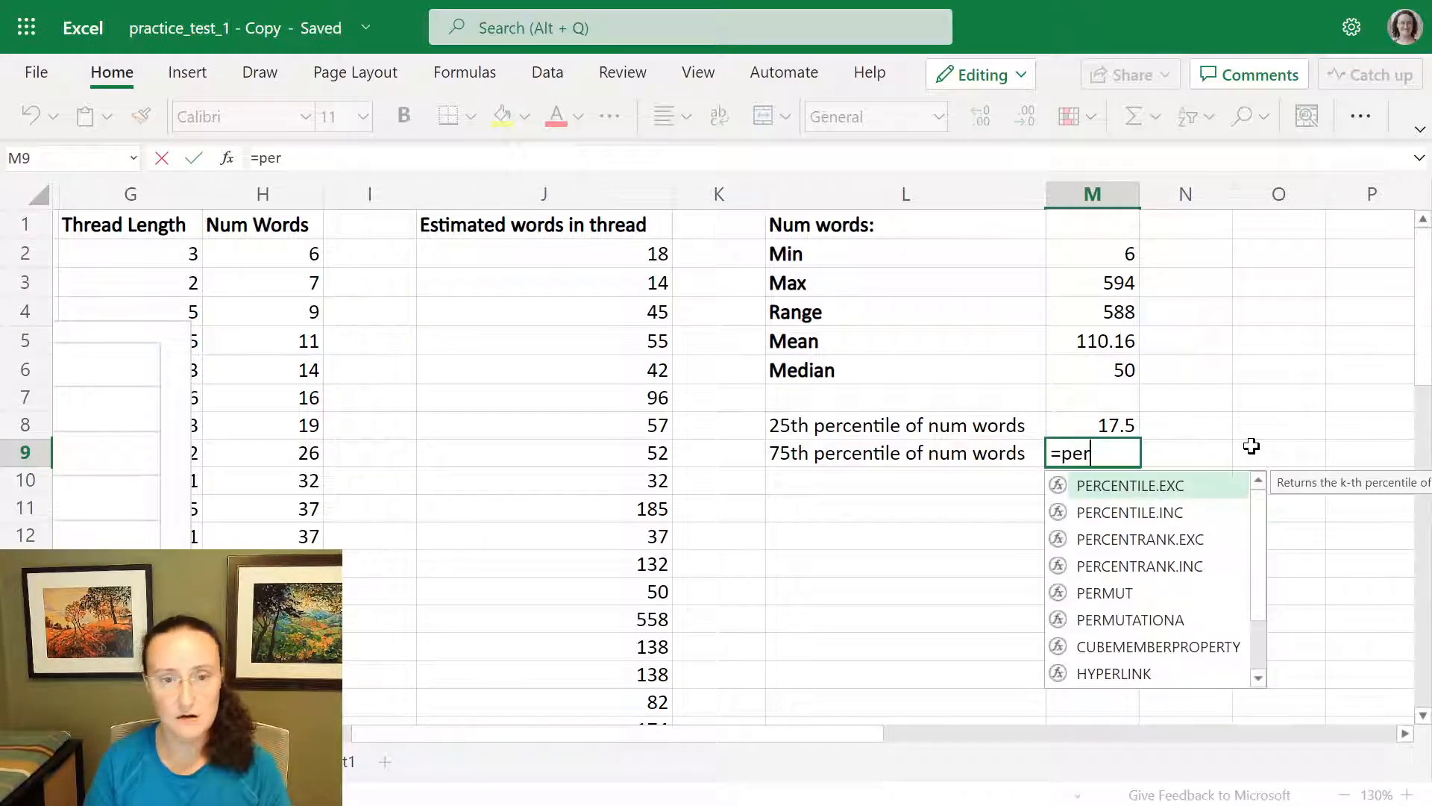
key("Tab")
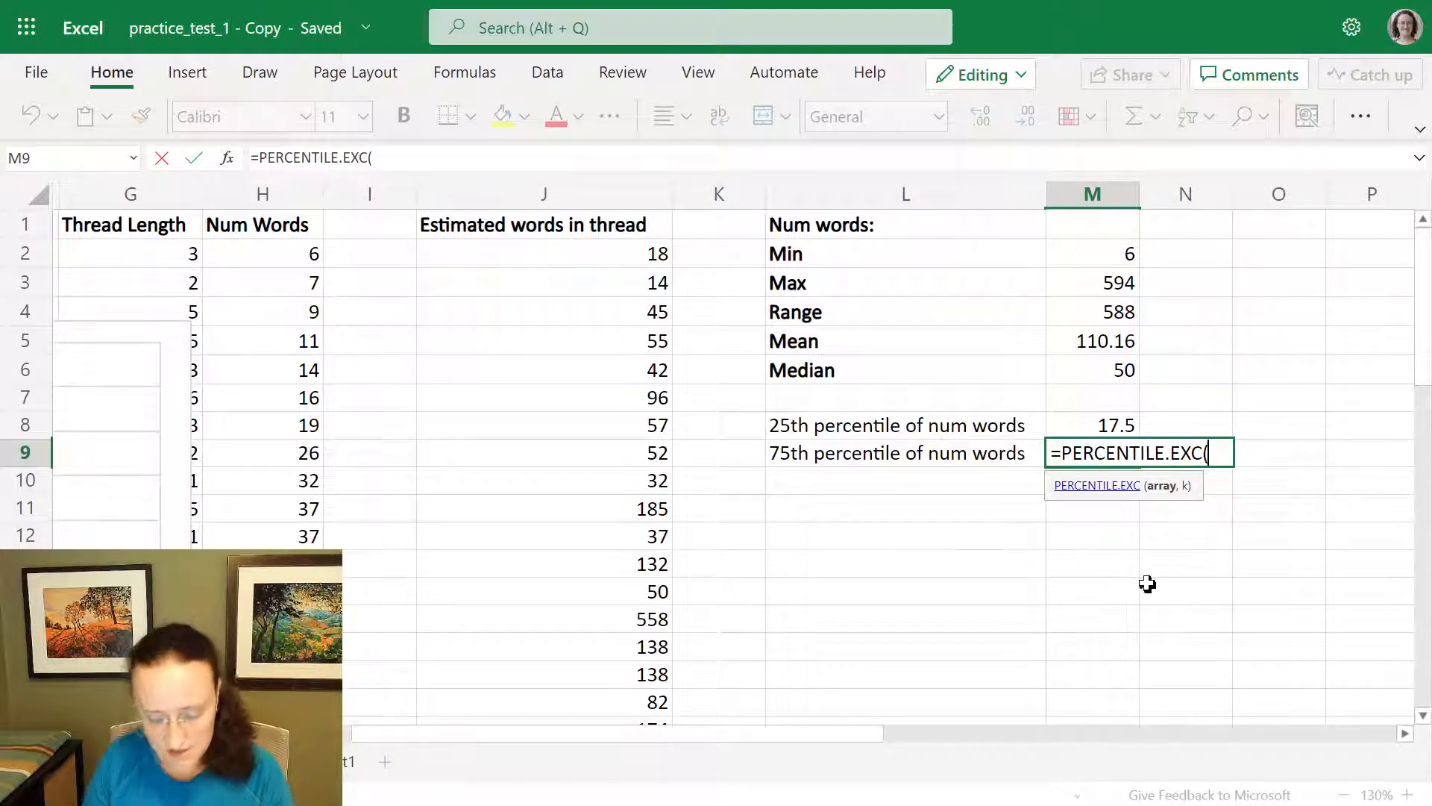
type("h2:")
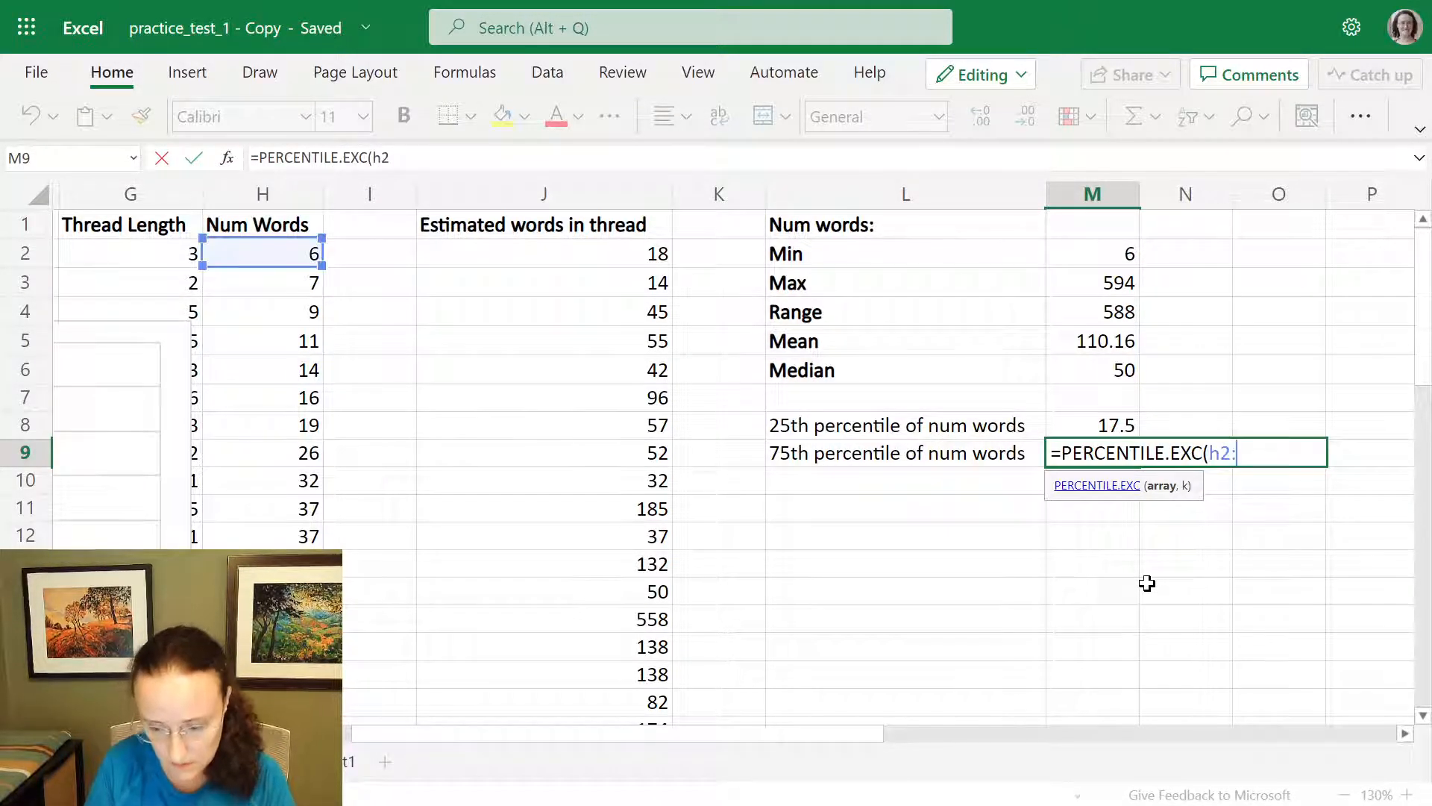
type("h26")
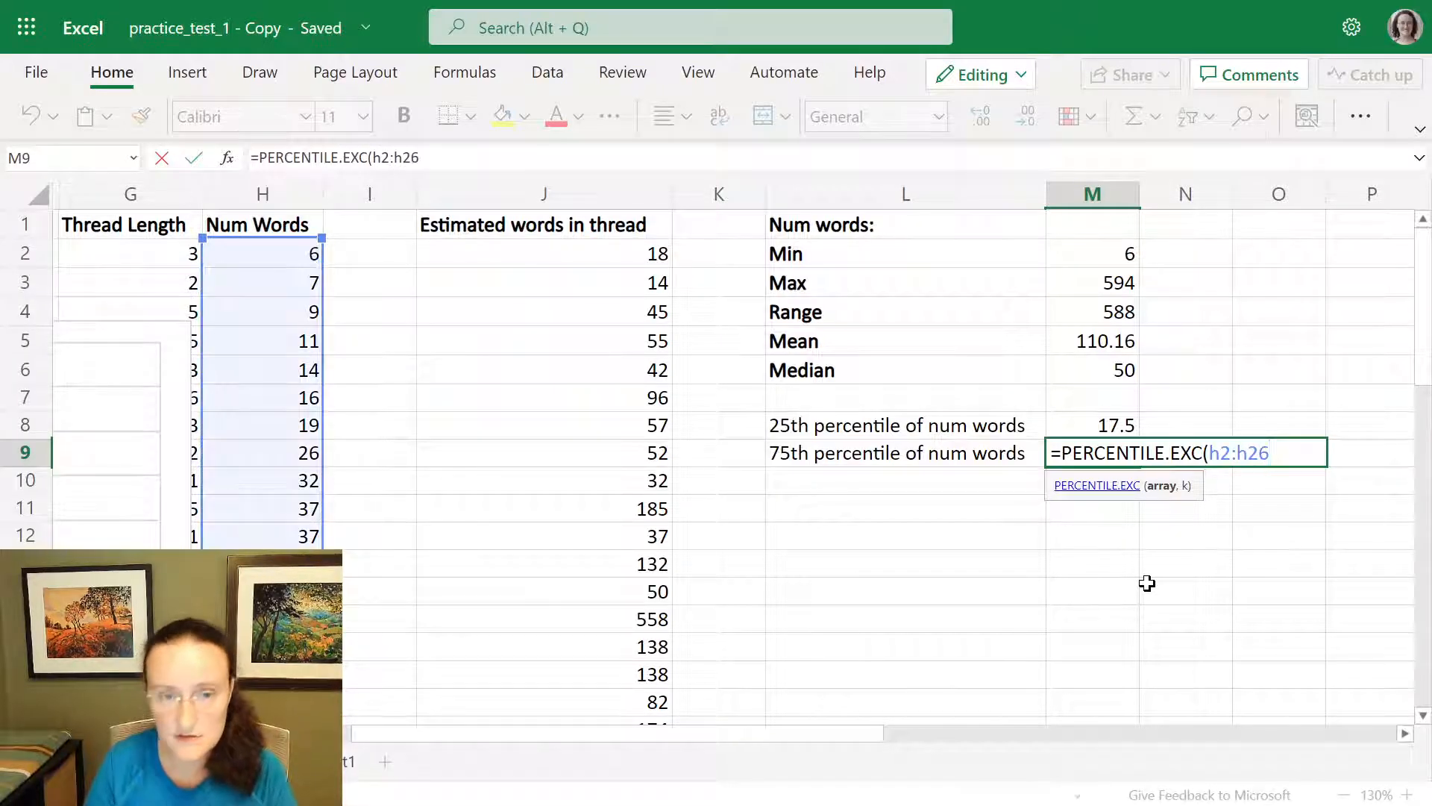
type(",")
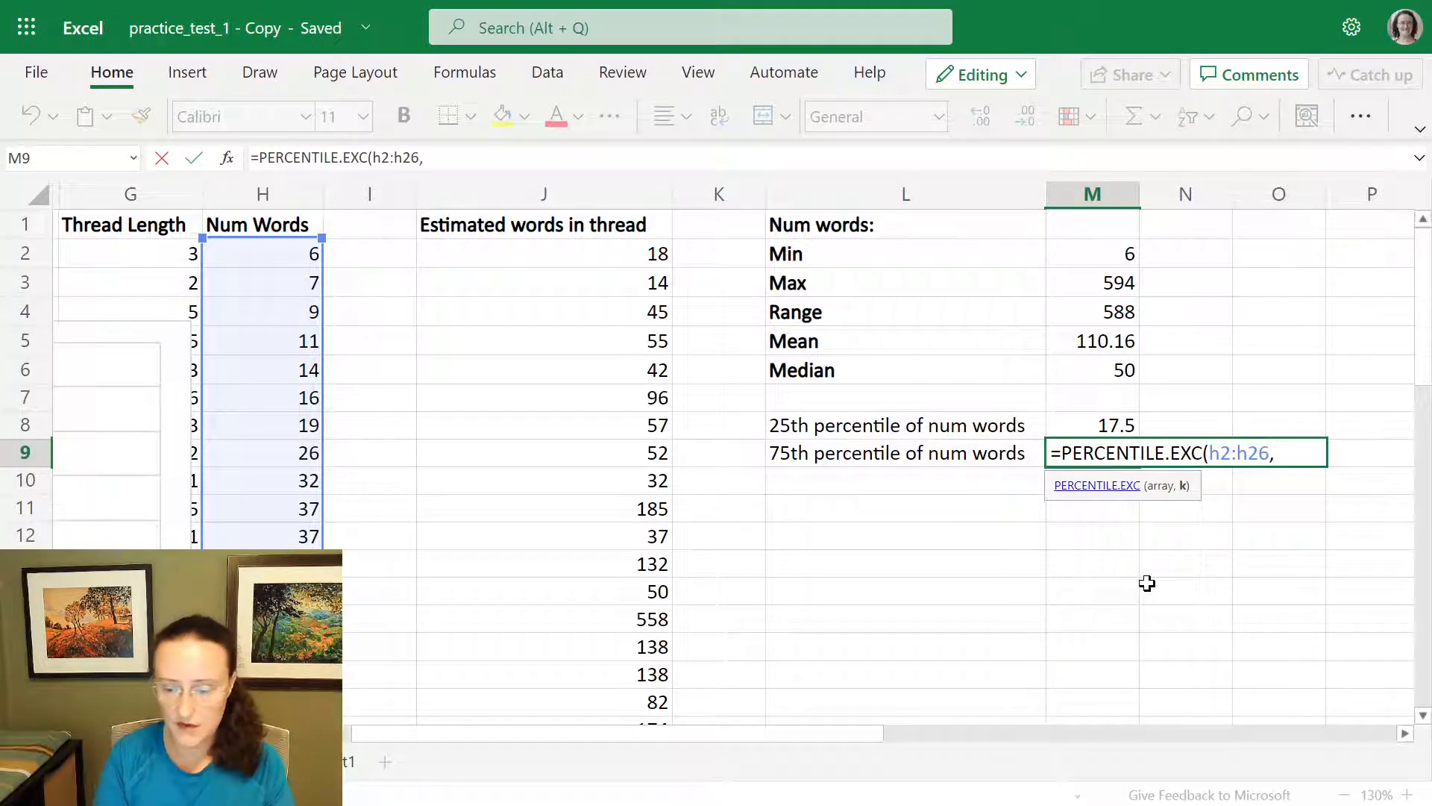
type("0.75")
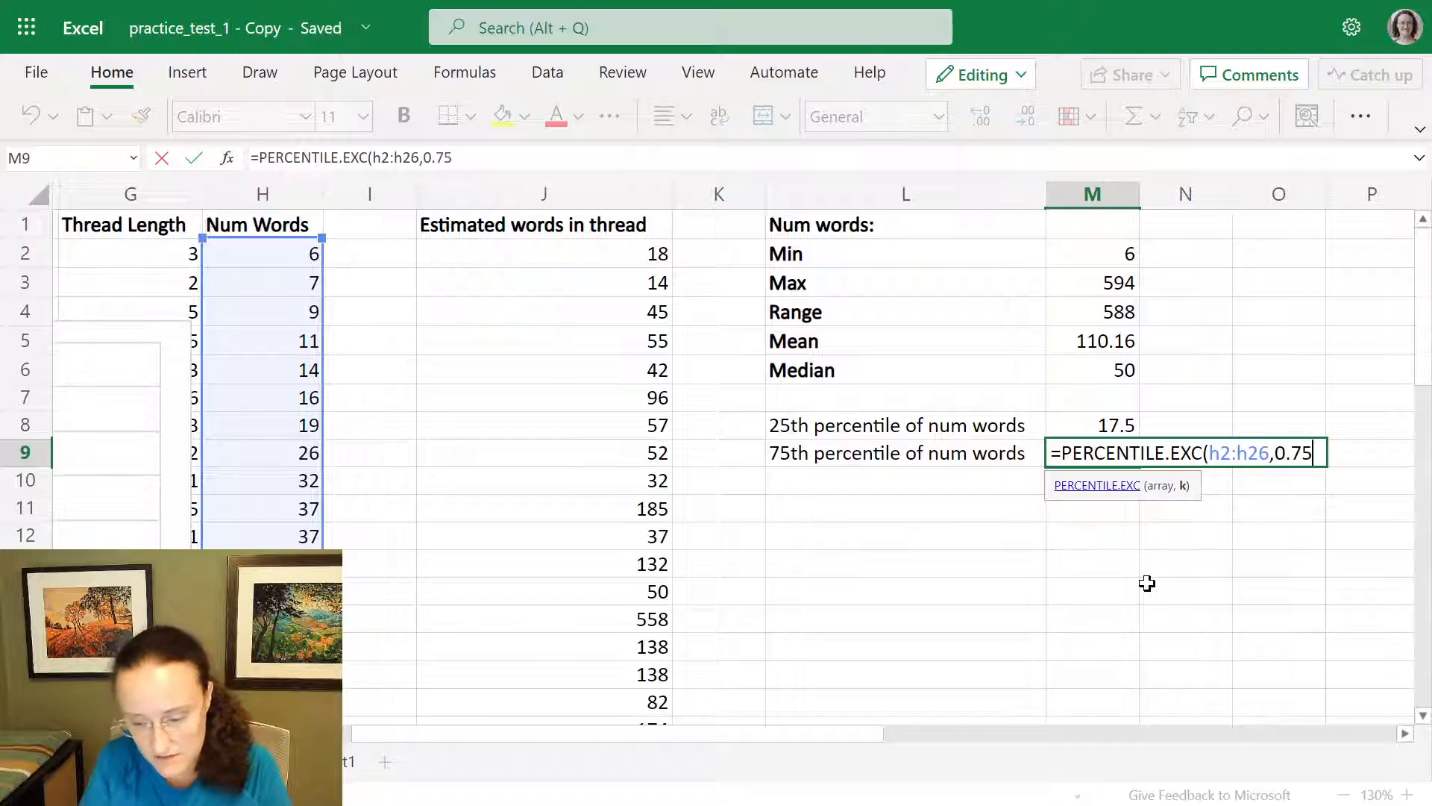
type(")")
key("Return")
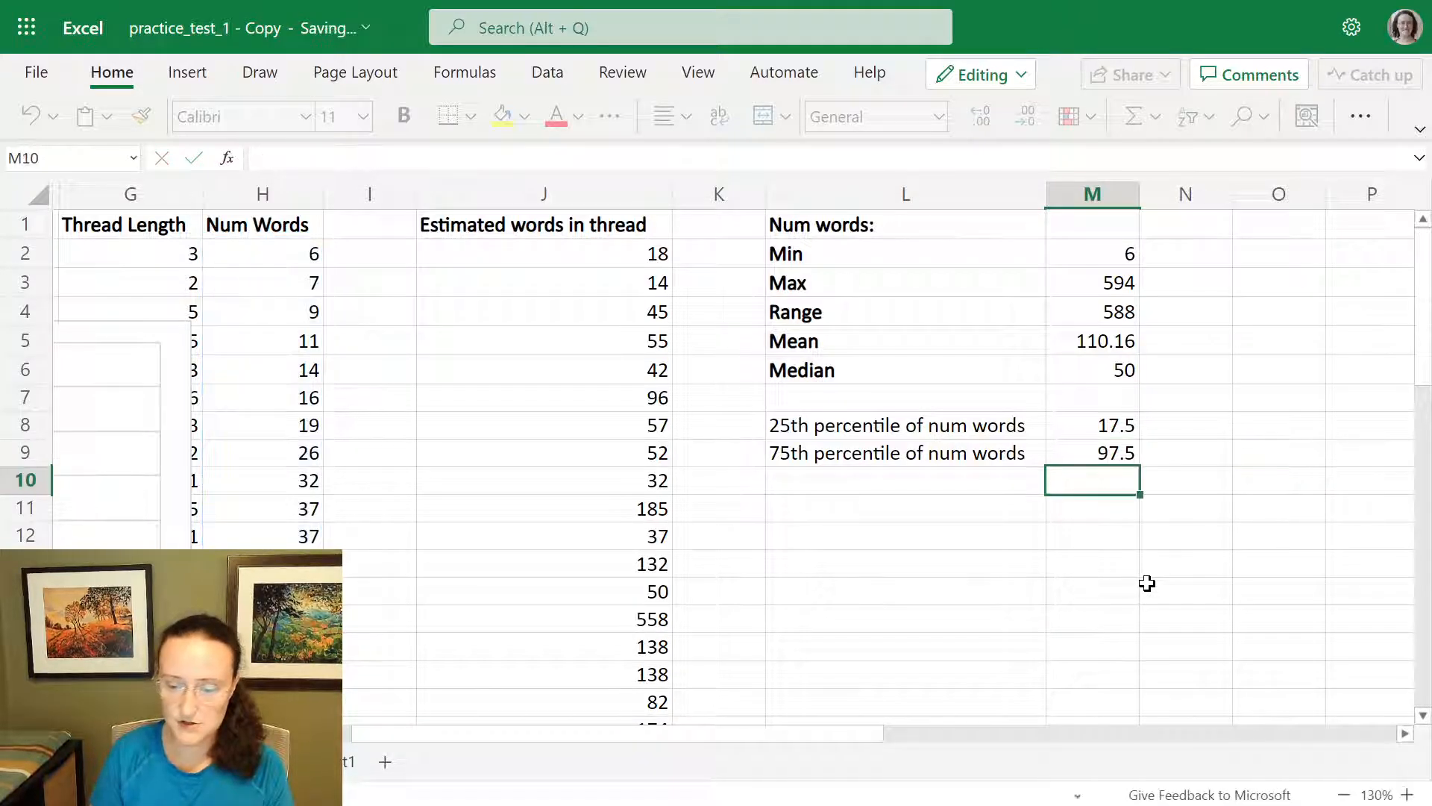
Examine the Num Words values in H2:H26, including the pair in H20:H21, to check the 75th percentile in M9.
left_click(1119, 456)
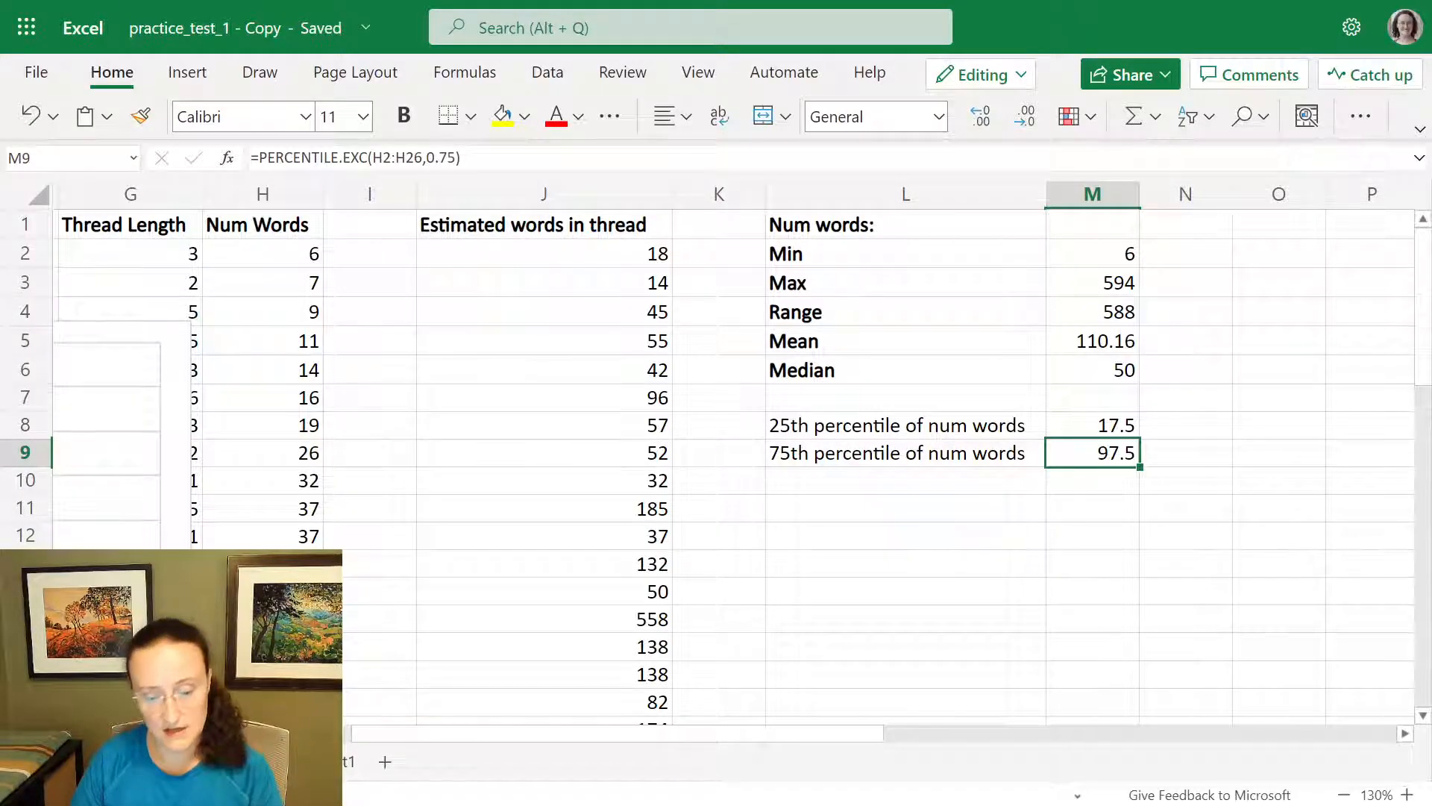
left_click_drag(403, 729, 370, 737)
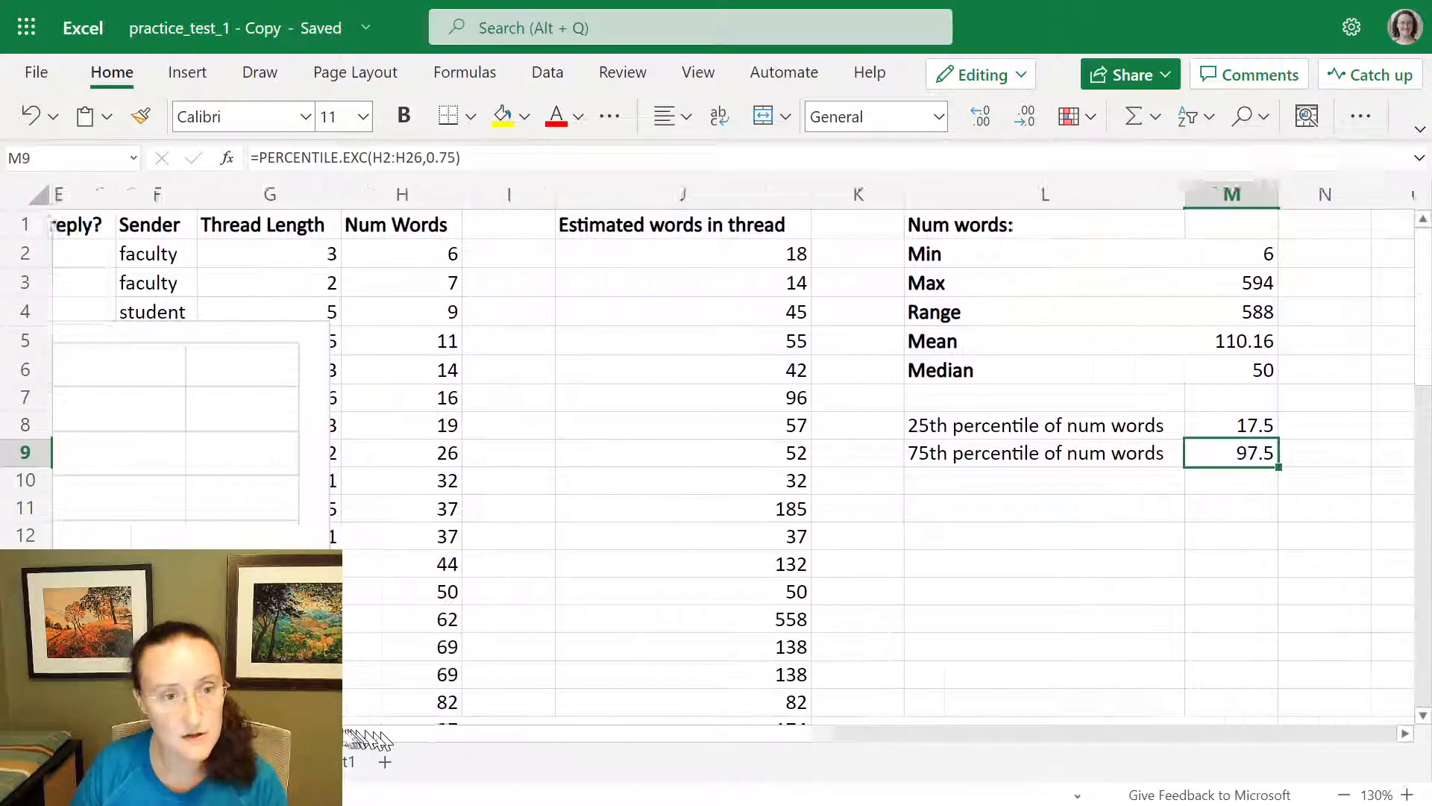
left_click_drag(477, 253, 494, 581)
scroll(649, 579, "up", 4)
scroll(649, 579, "down", 3)
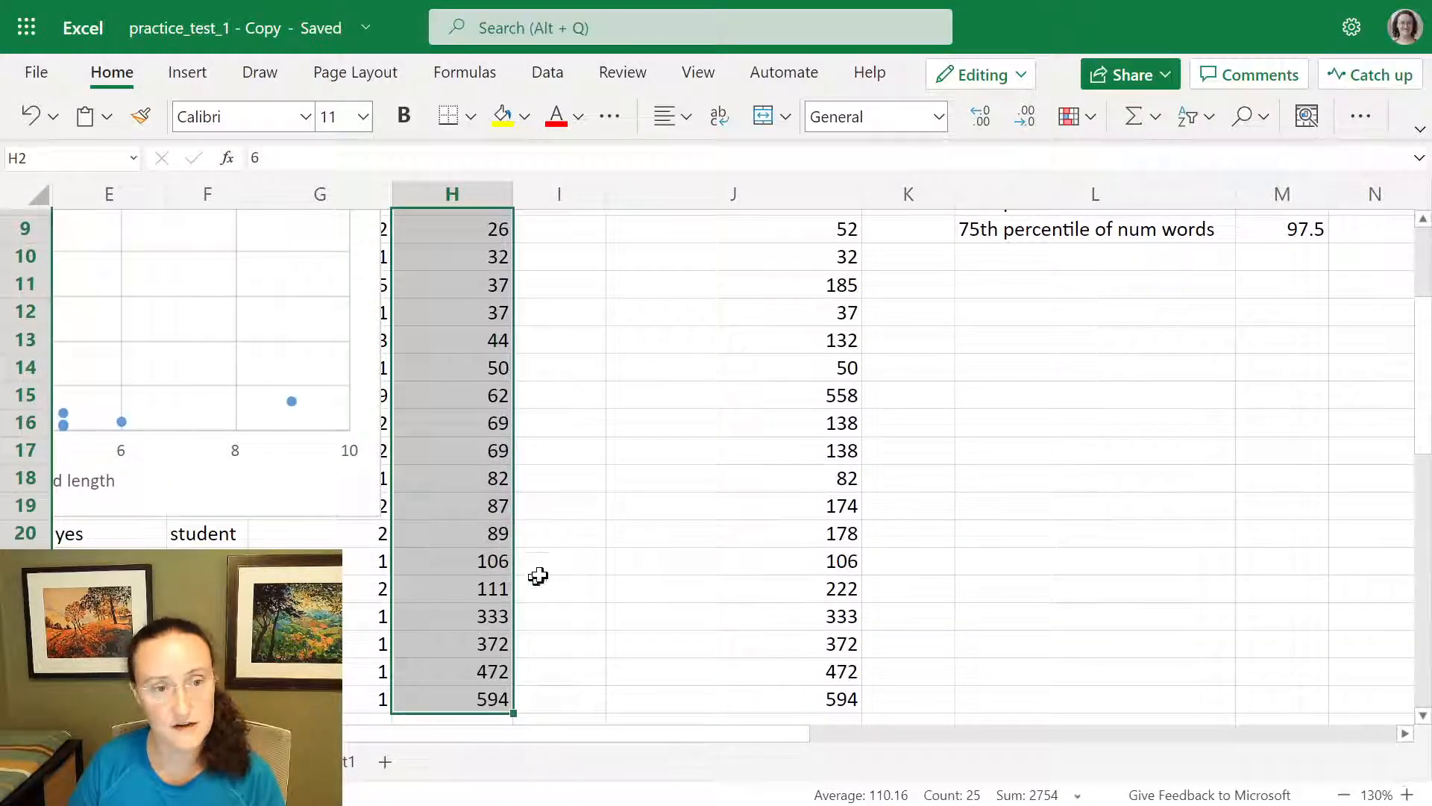
left_click_drag(488, 534, 502, 554)
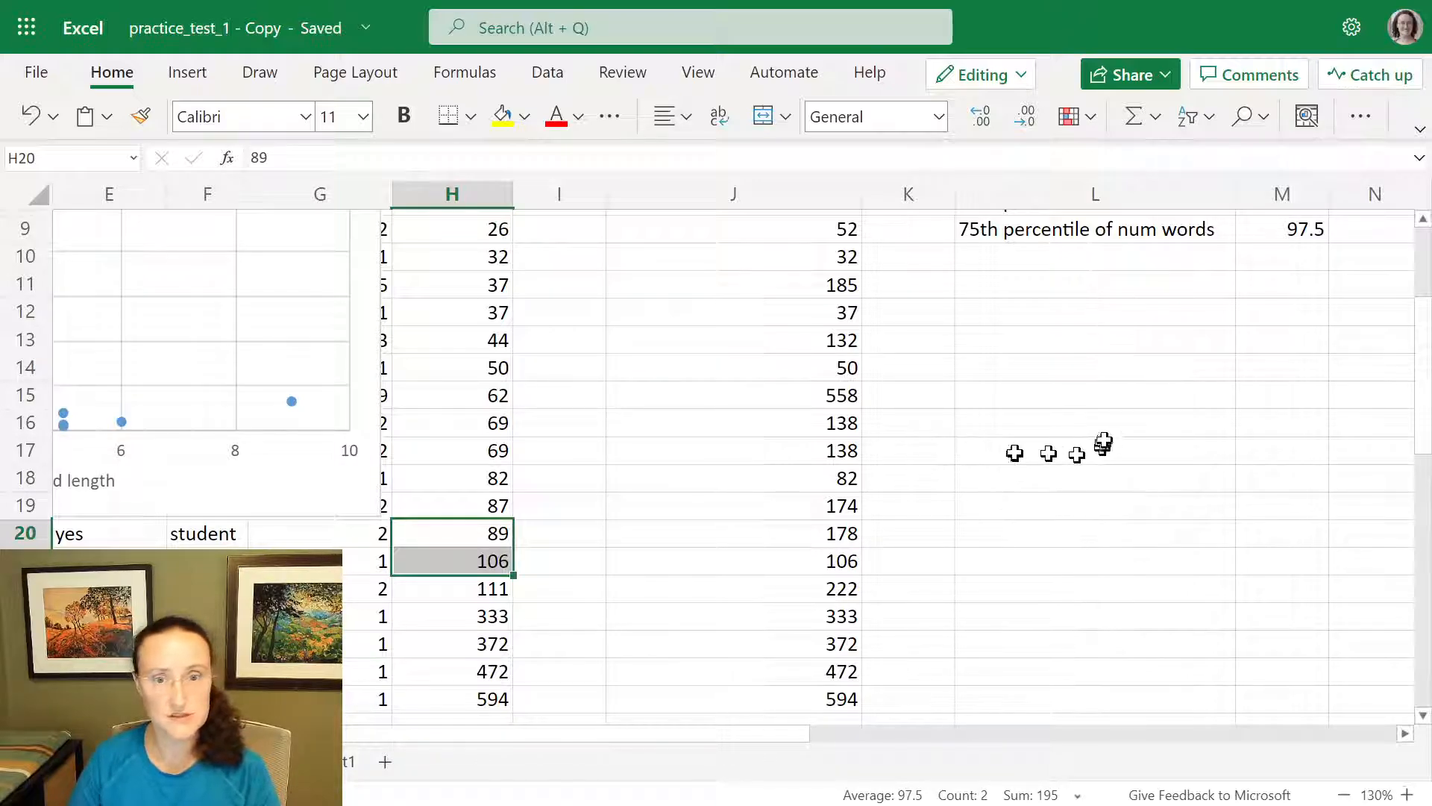
left_click(1319, 231)
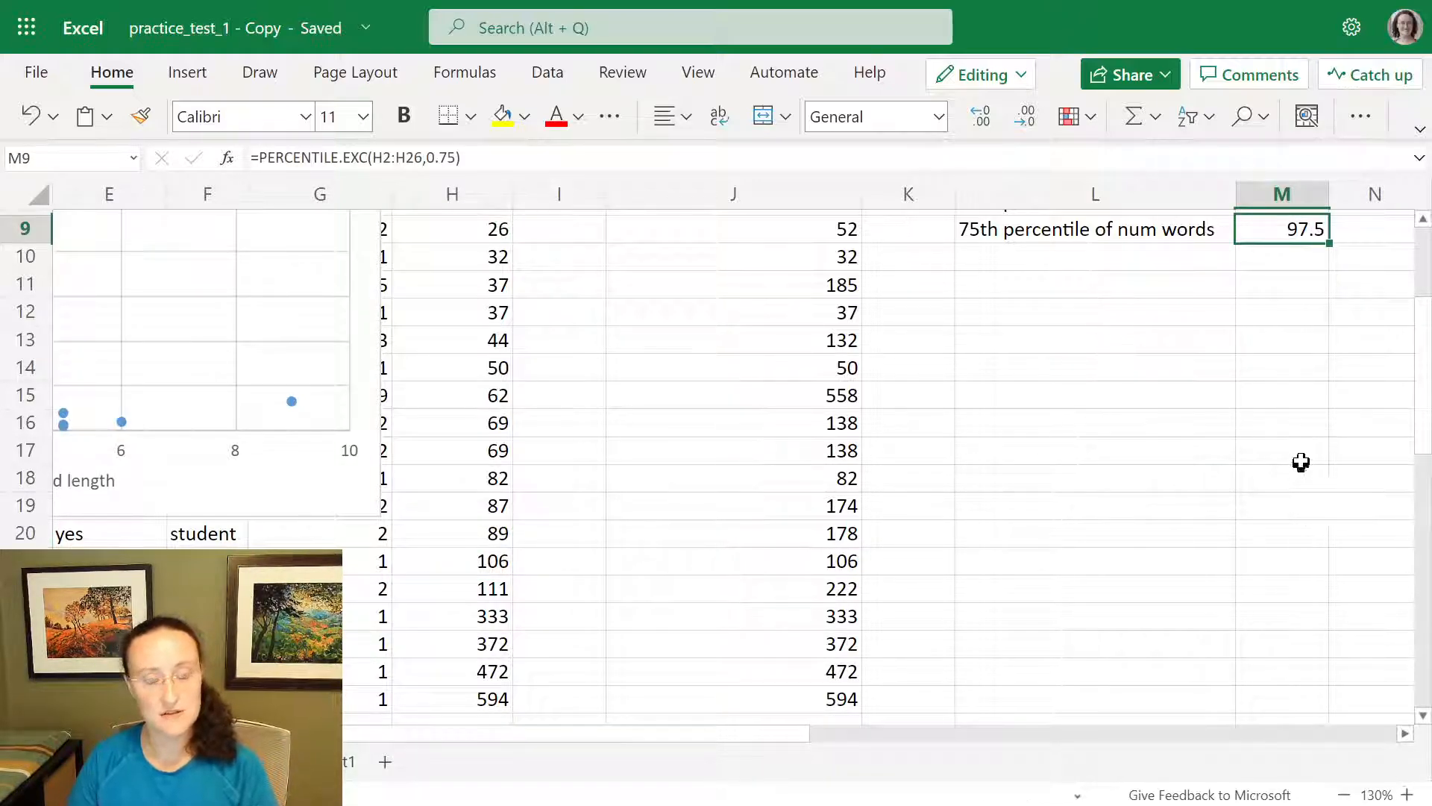
left_click_drag(495, 544, 498, 563)
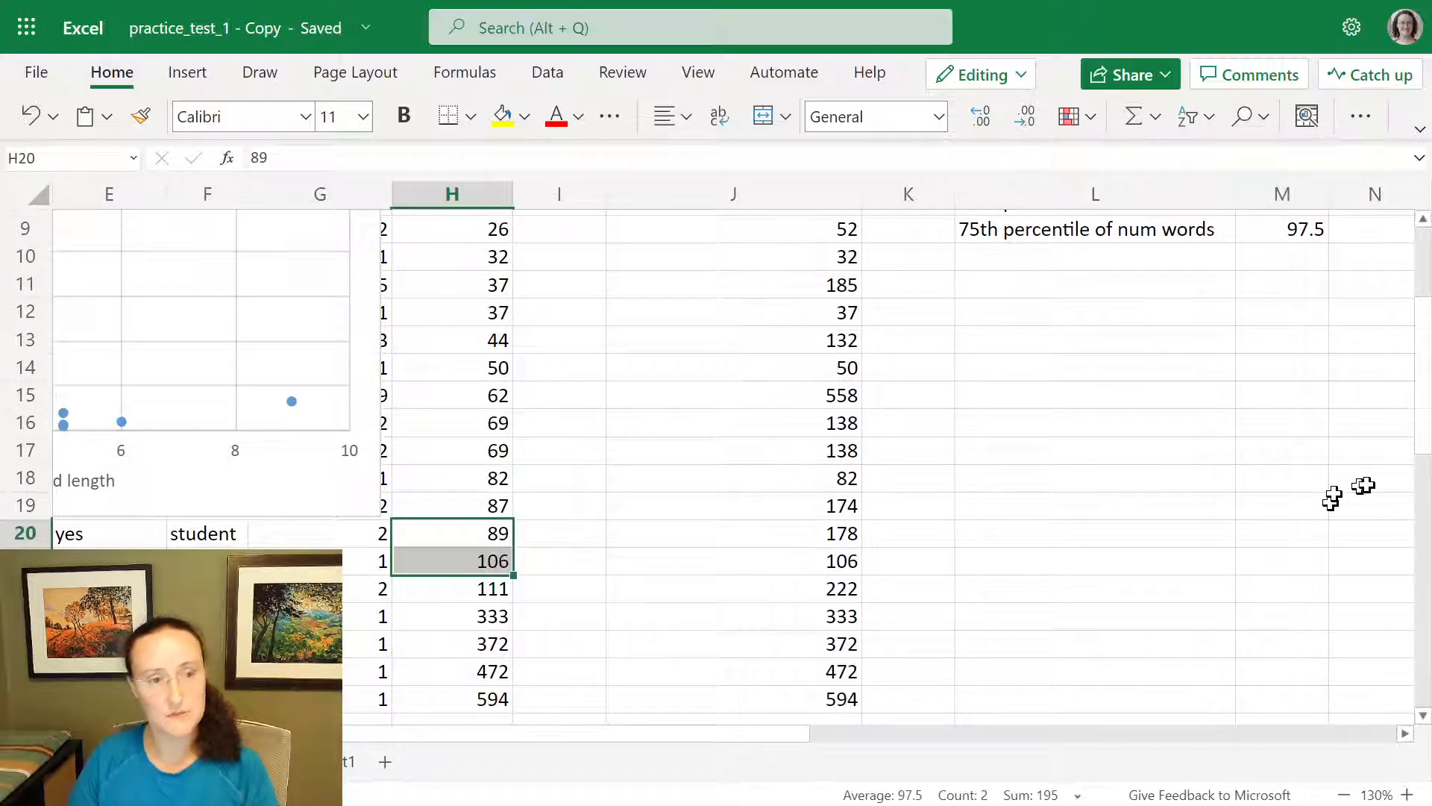
Enter the label "Percentile rank of 100 words" in cell L10.
scroll(1333, 498, "up", 3)
left_click(1199, 485)
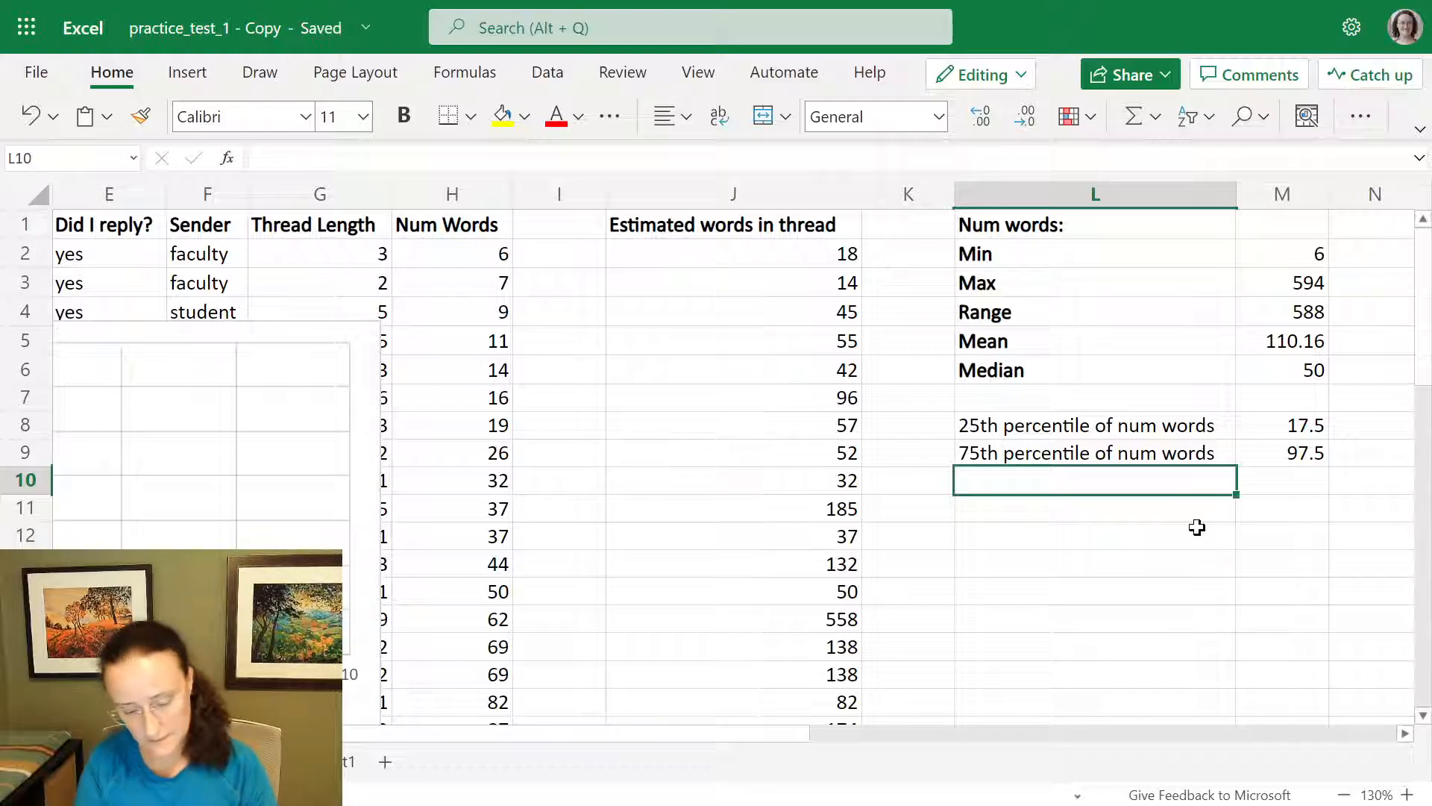
type("Percentile rank of 100 words")
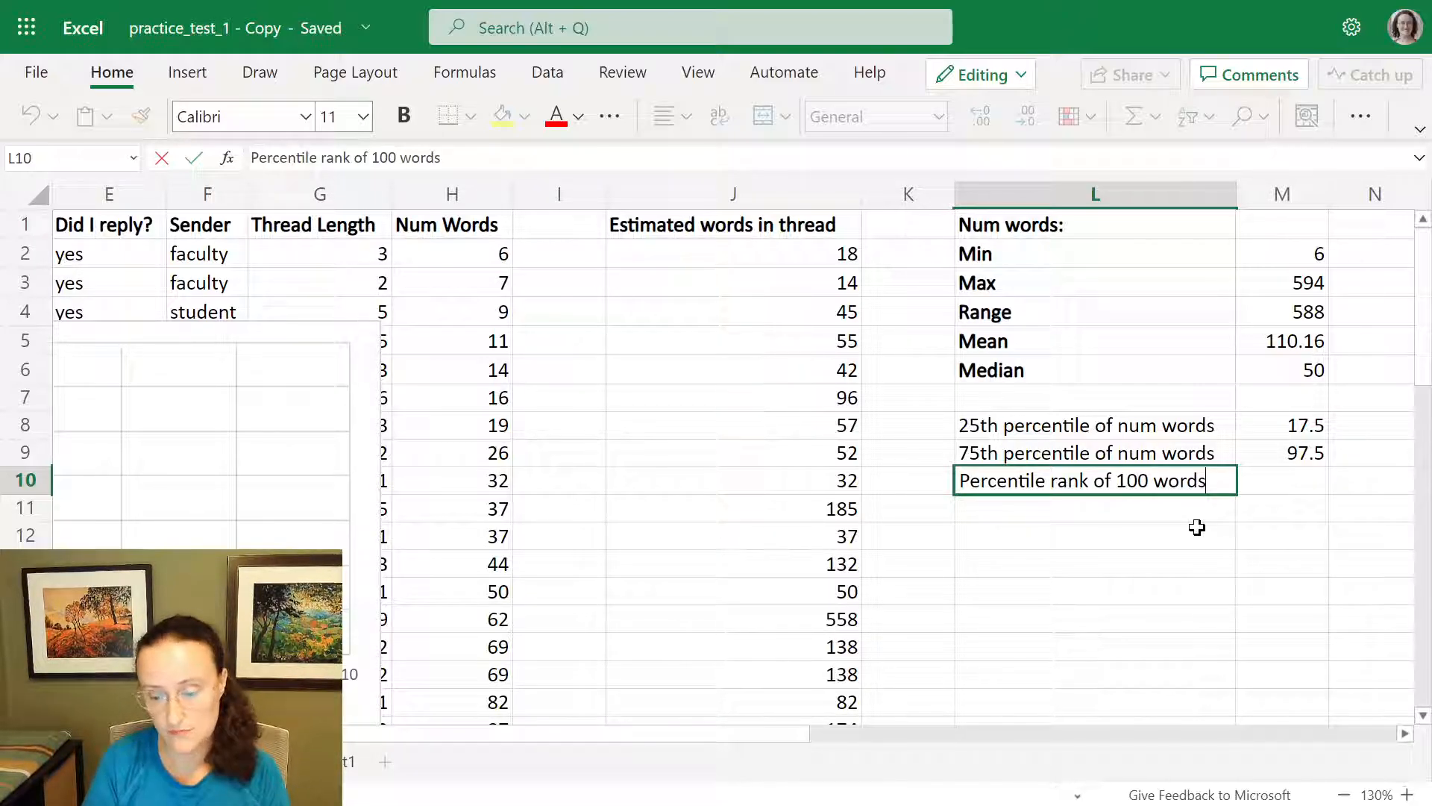
key("Return")
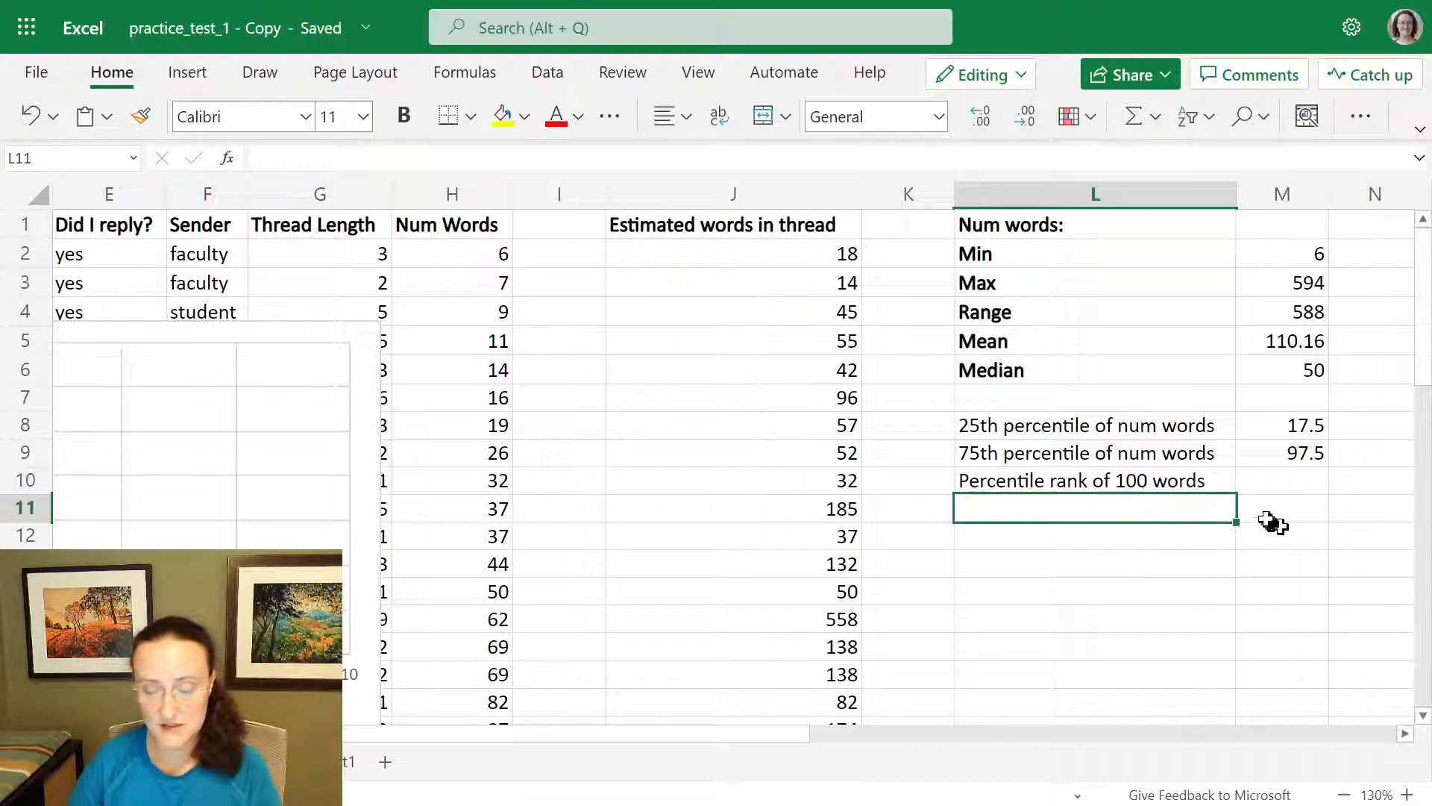
Check where 100 words would fall among the Num Words values by examining the pair in H20:H21.
scroll(490, 549, "down", 1)
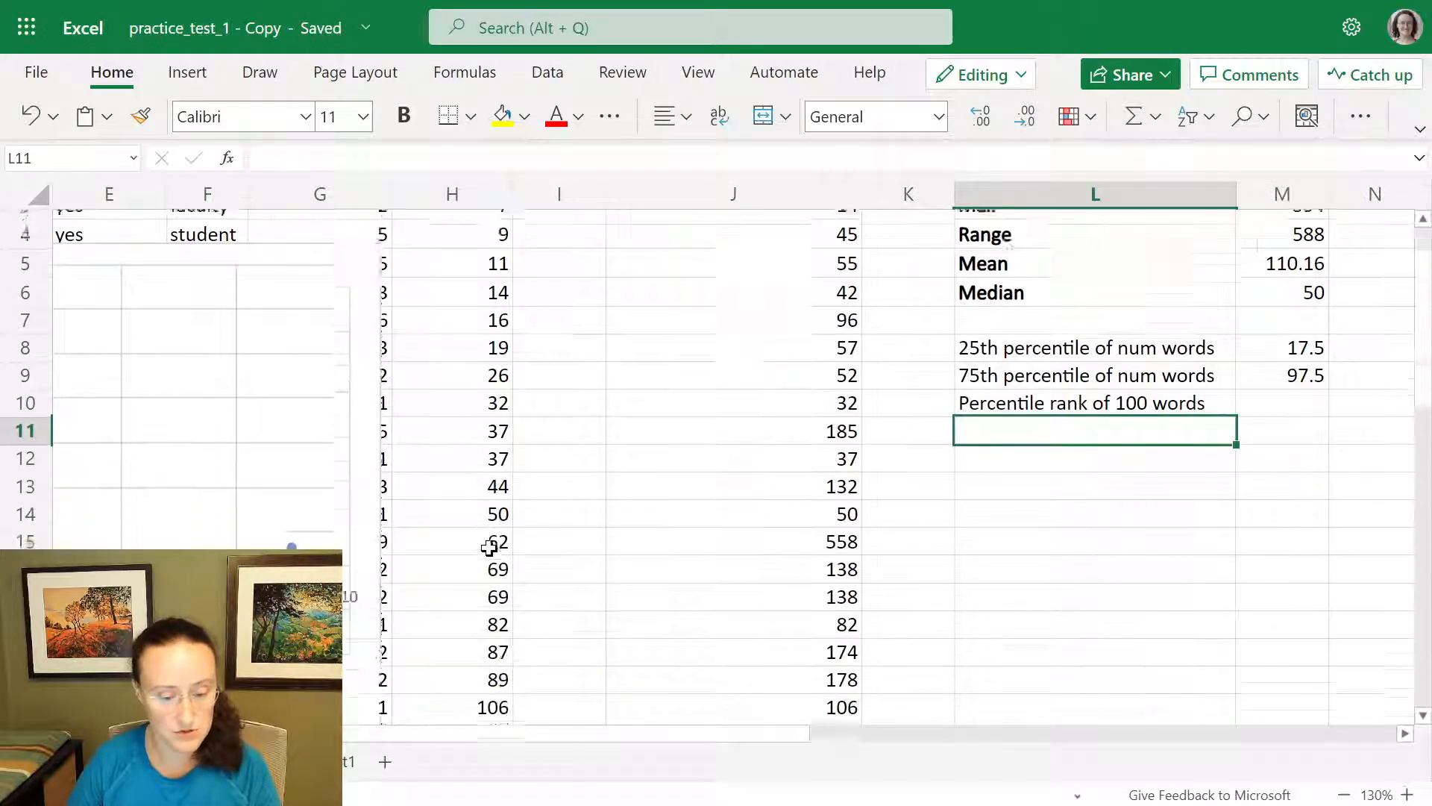
scroll(490, 548, "down", 2)
left_click_drag(486, 533, 482, 550)
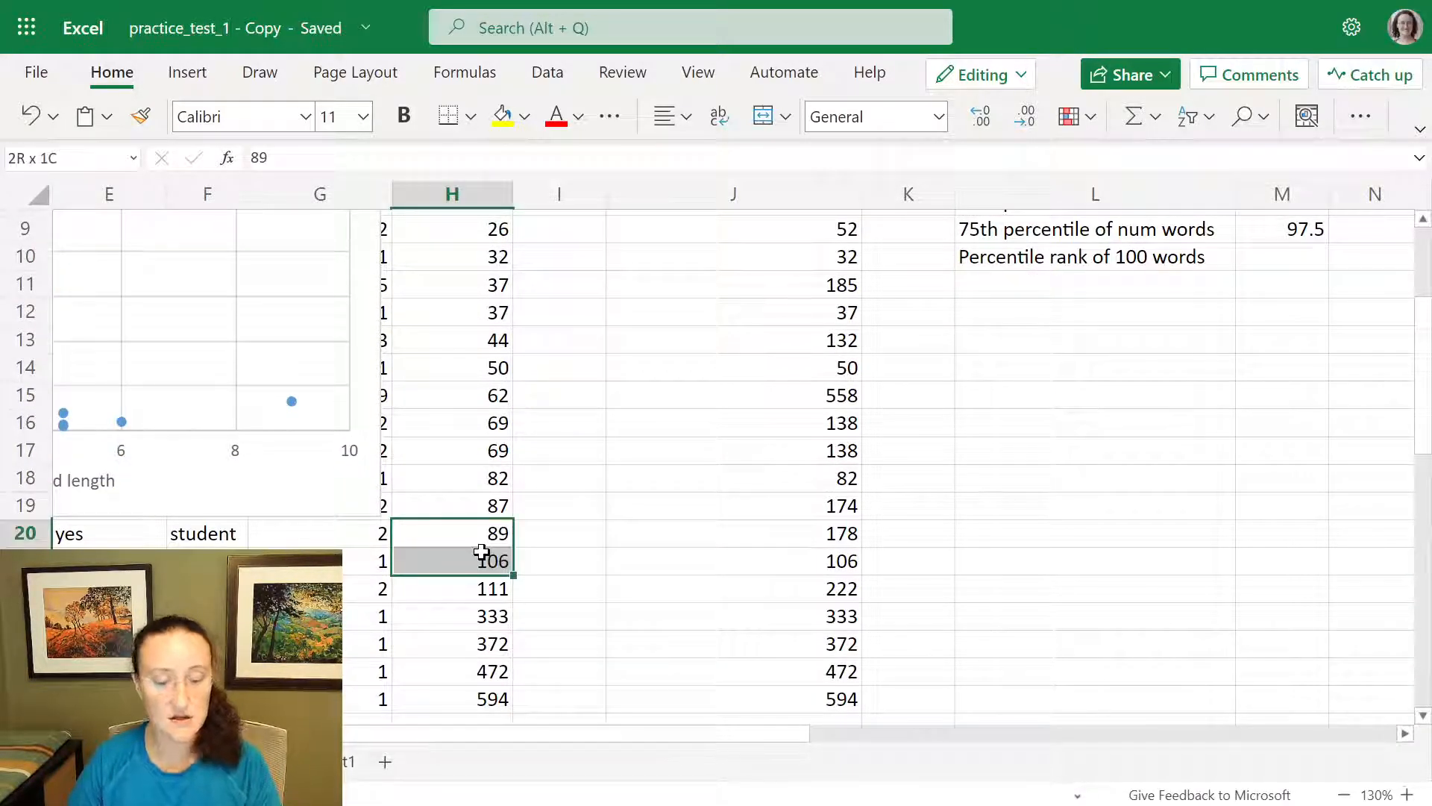
scroll(1022, 459, "up", 2)
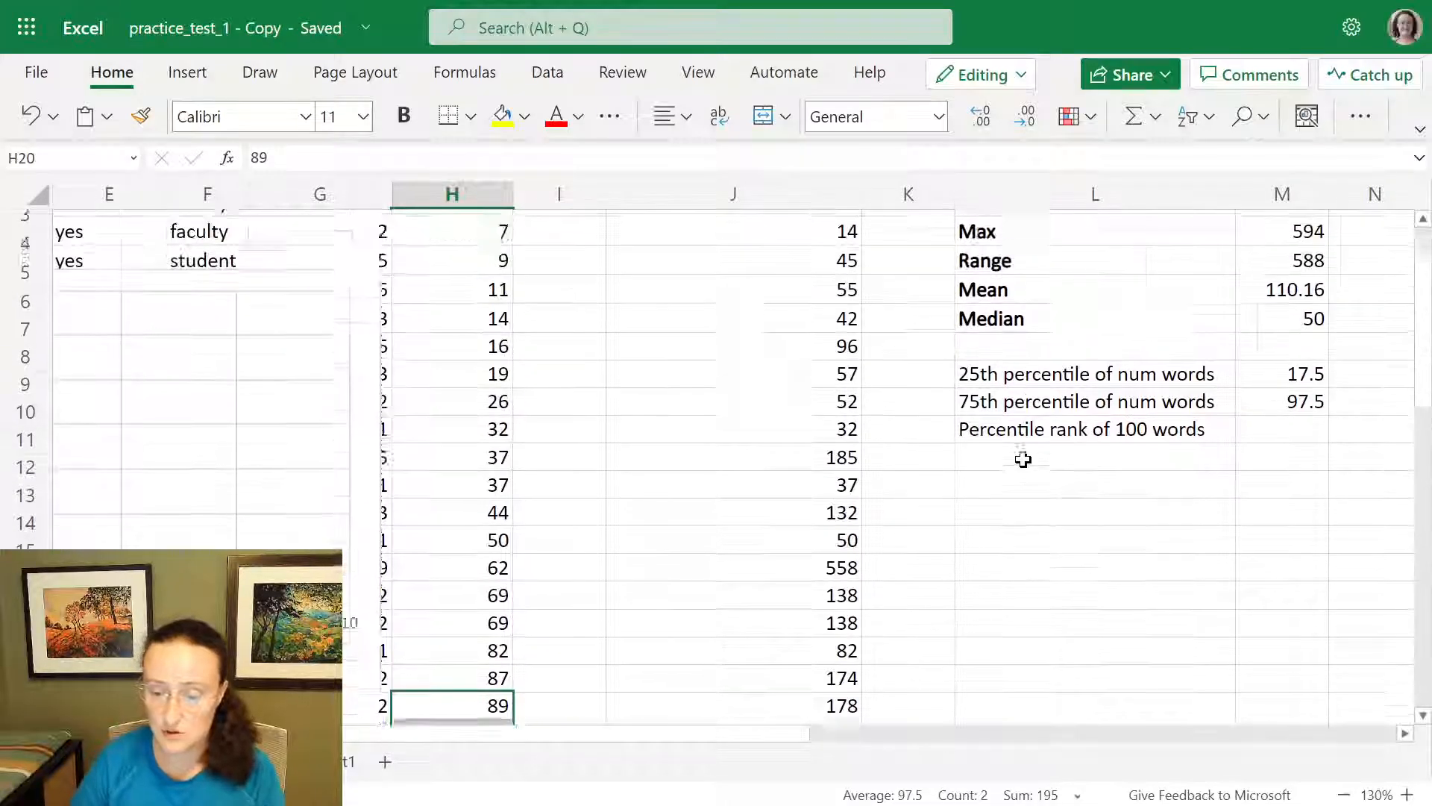
Calculate the percentile rank of 100 words in M10 with =PERCENTRANK.EXC(H2:H26,100).
scroll(1023, 458, "up", 1)
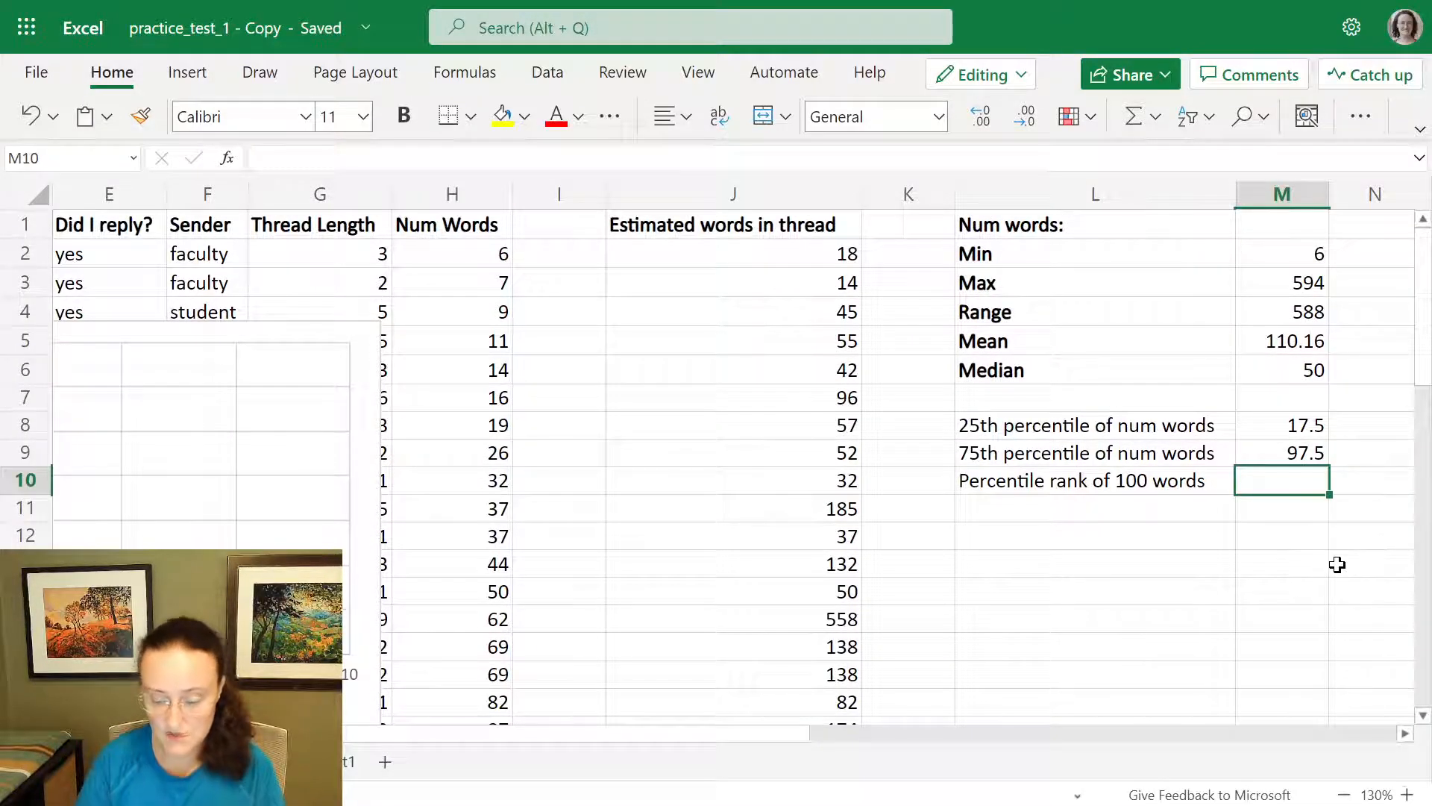
type("=per")
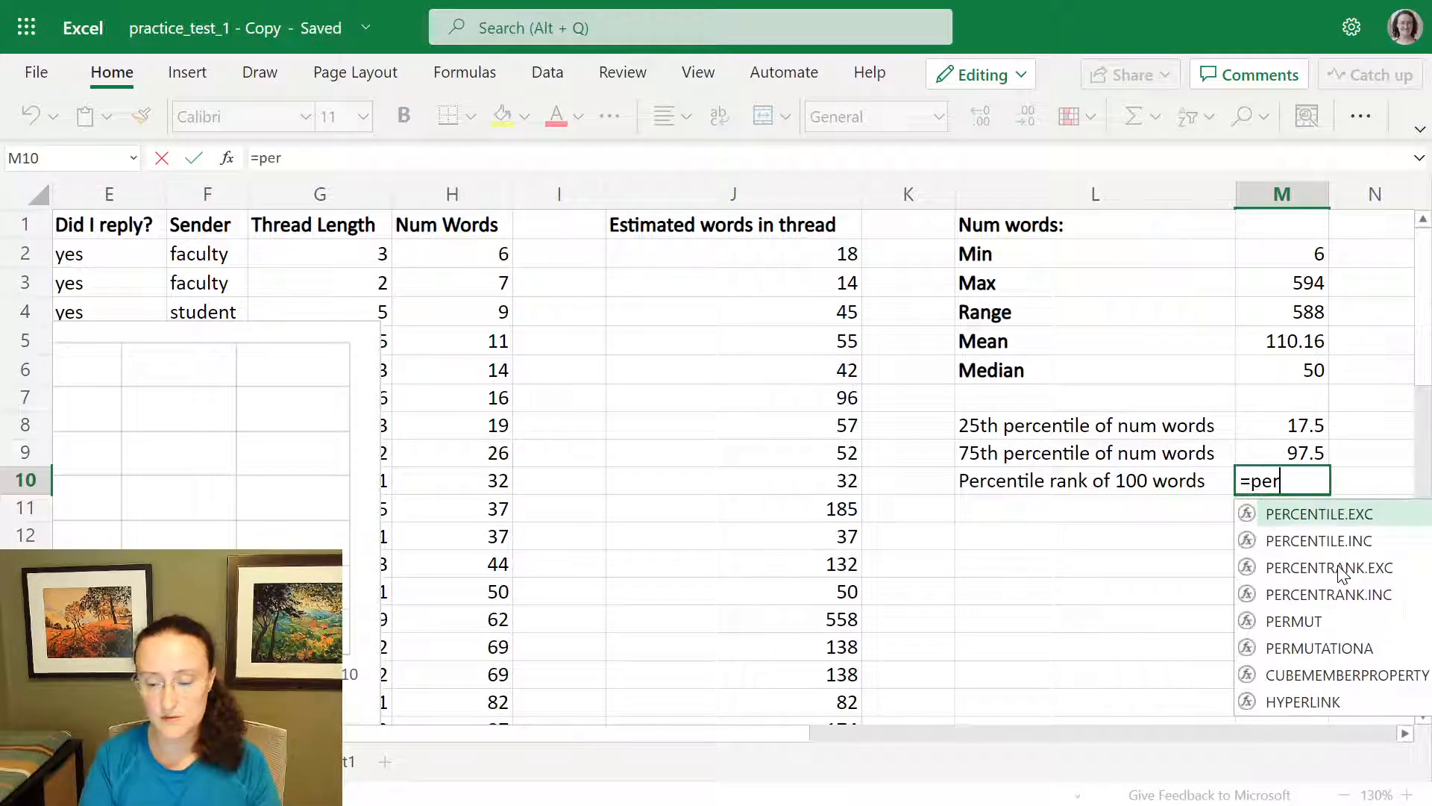
key("Down")
key("Down")
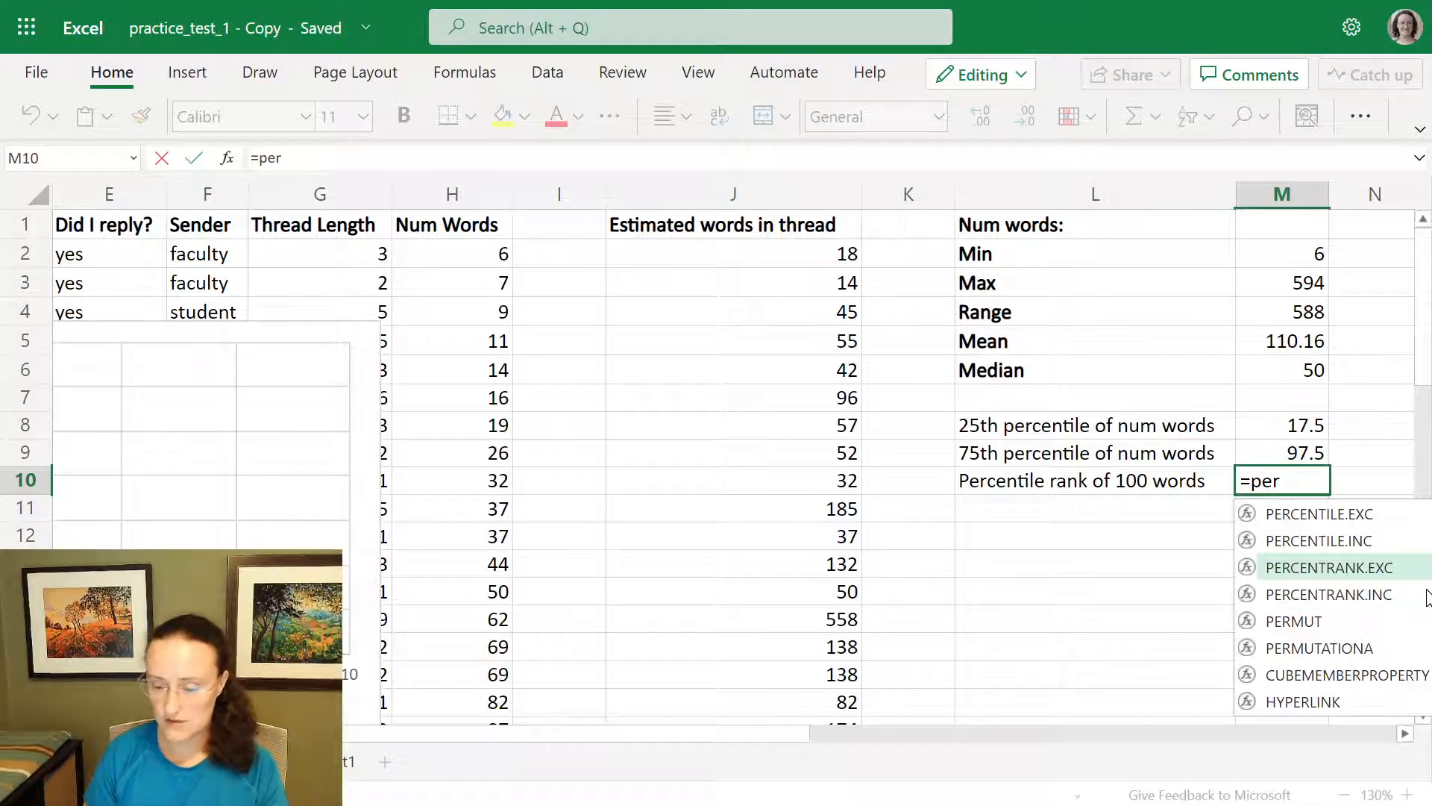
key("Tab")
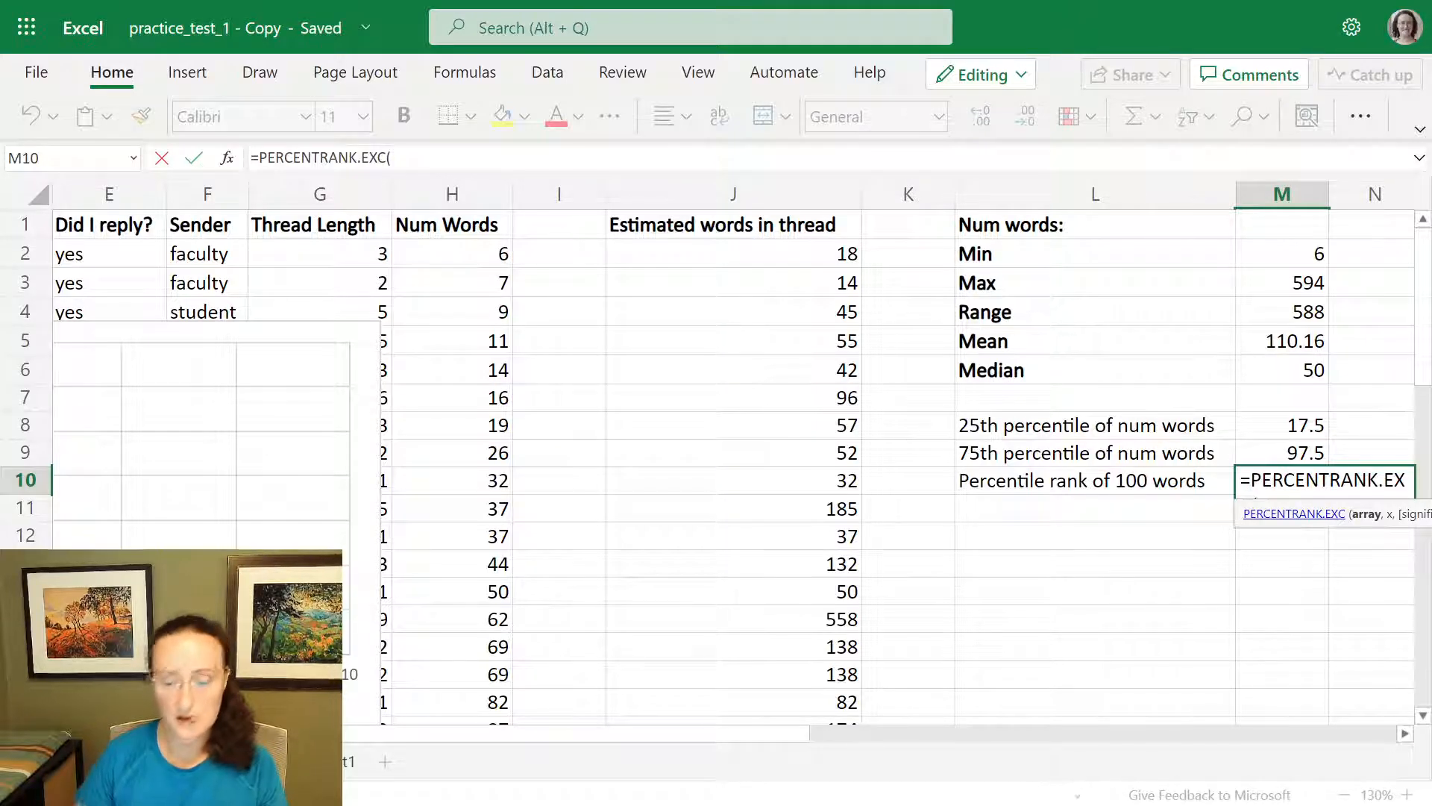
left_click(481, 252)
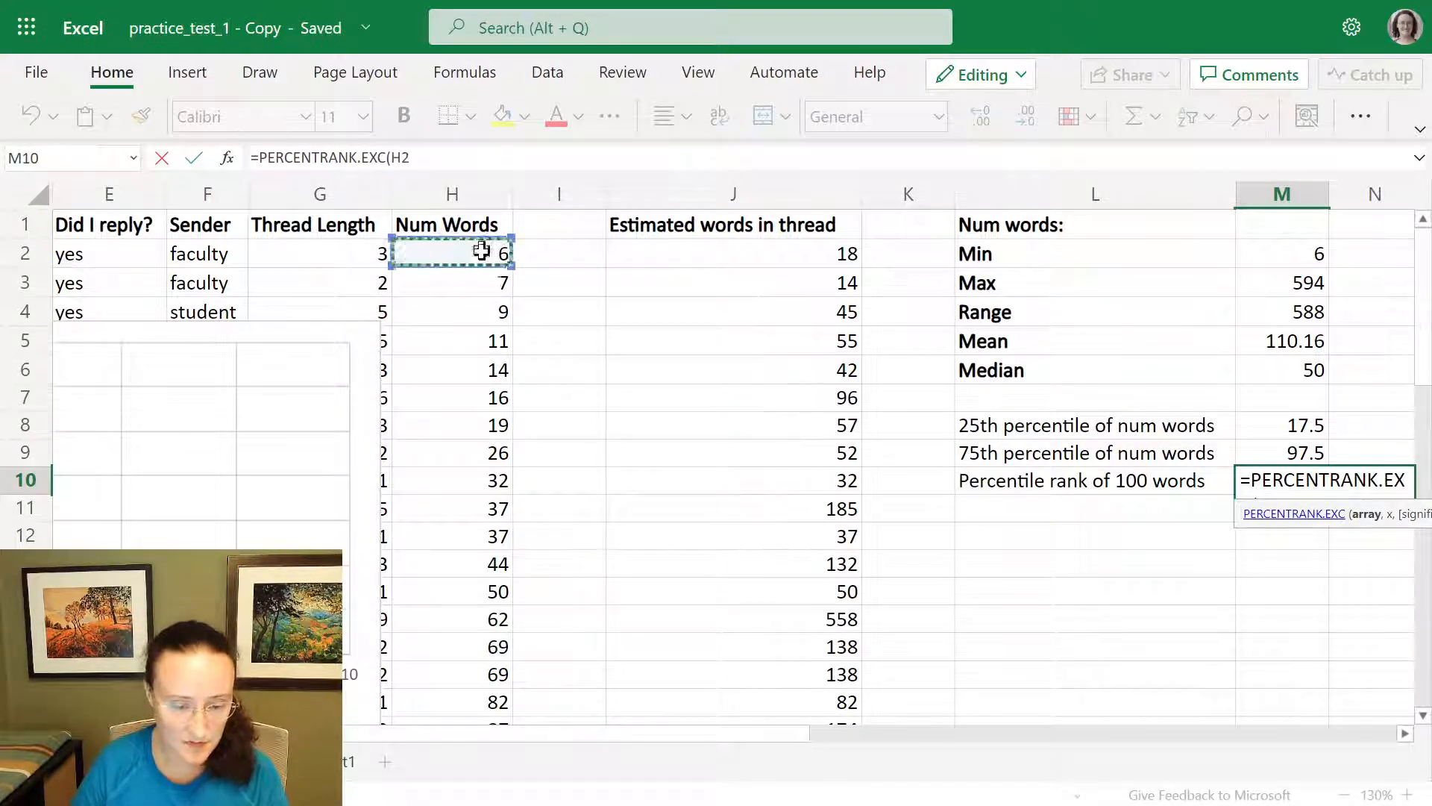
left_click_drag(482, 252, 473, 517)
type(",")
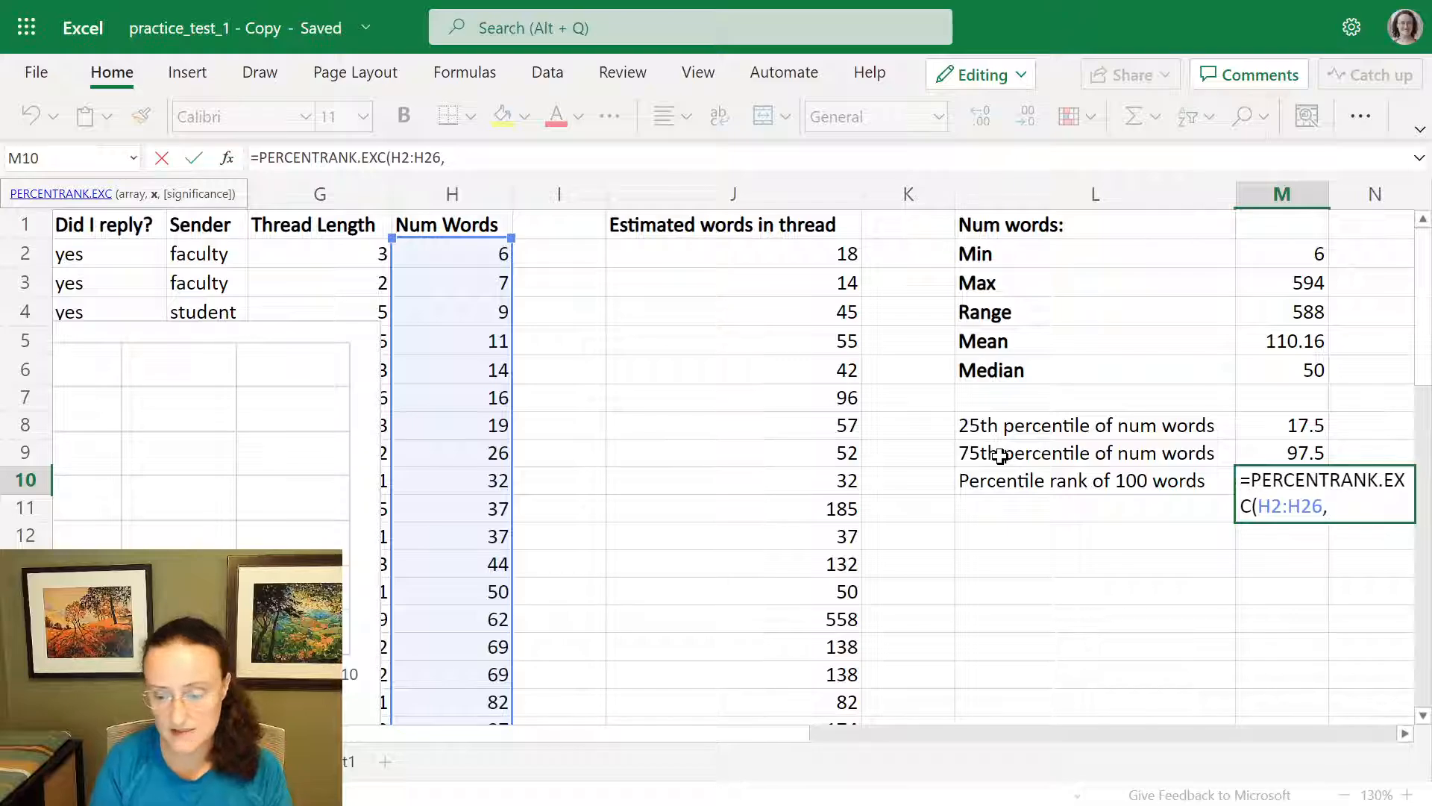
type("100)")
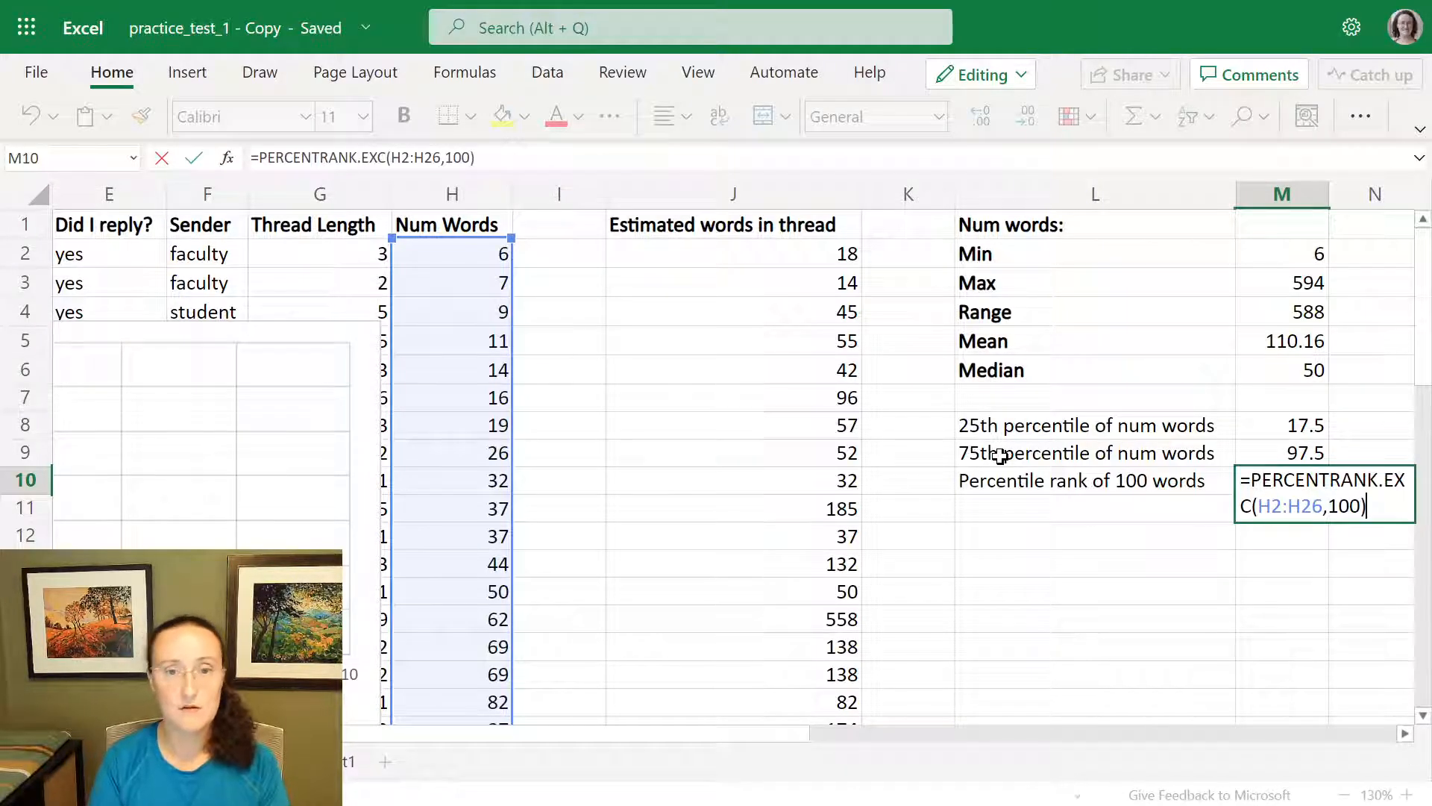
key("Return")
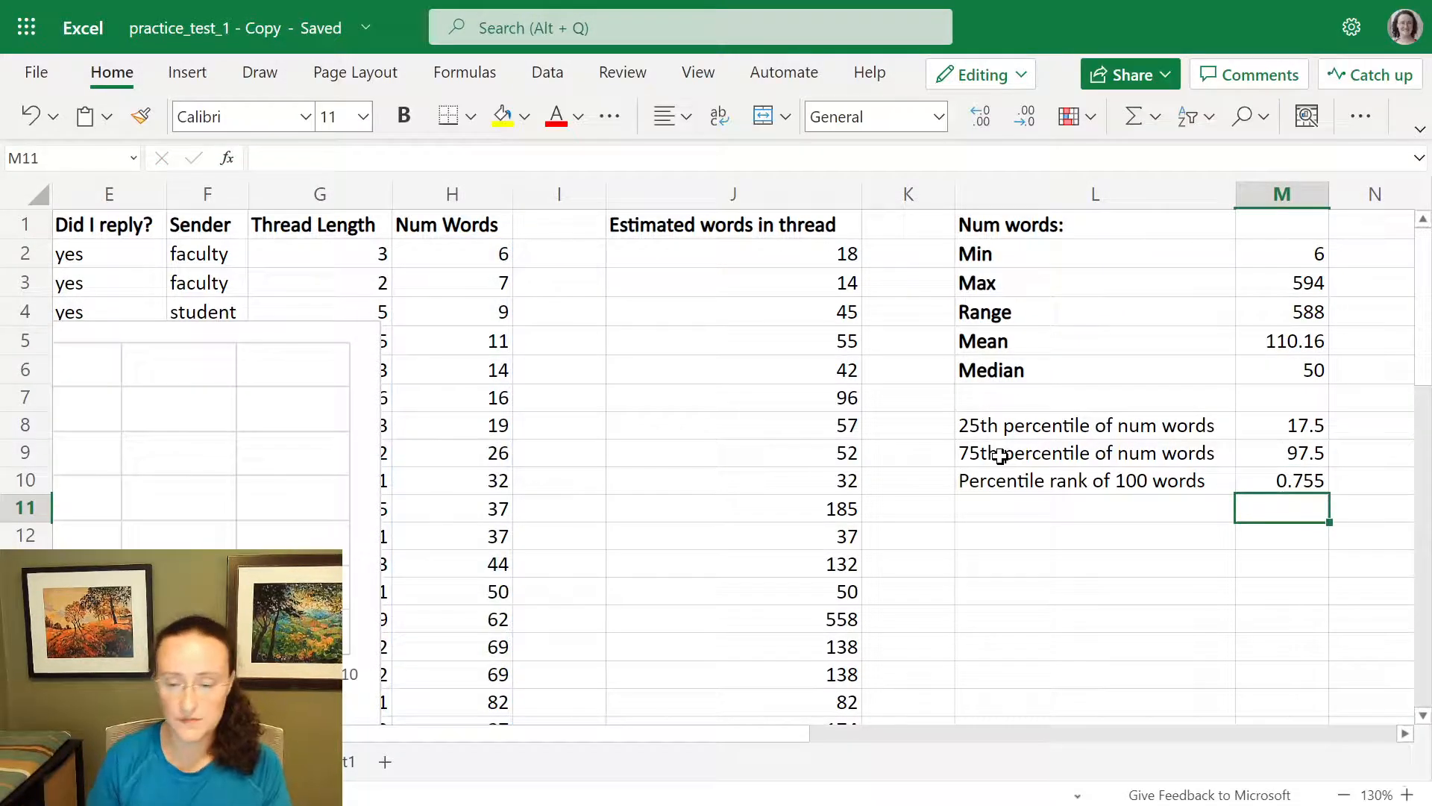
Format the percentile rank in M10 as Percentage.
key("Up")
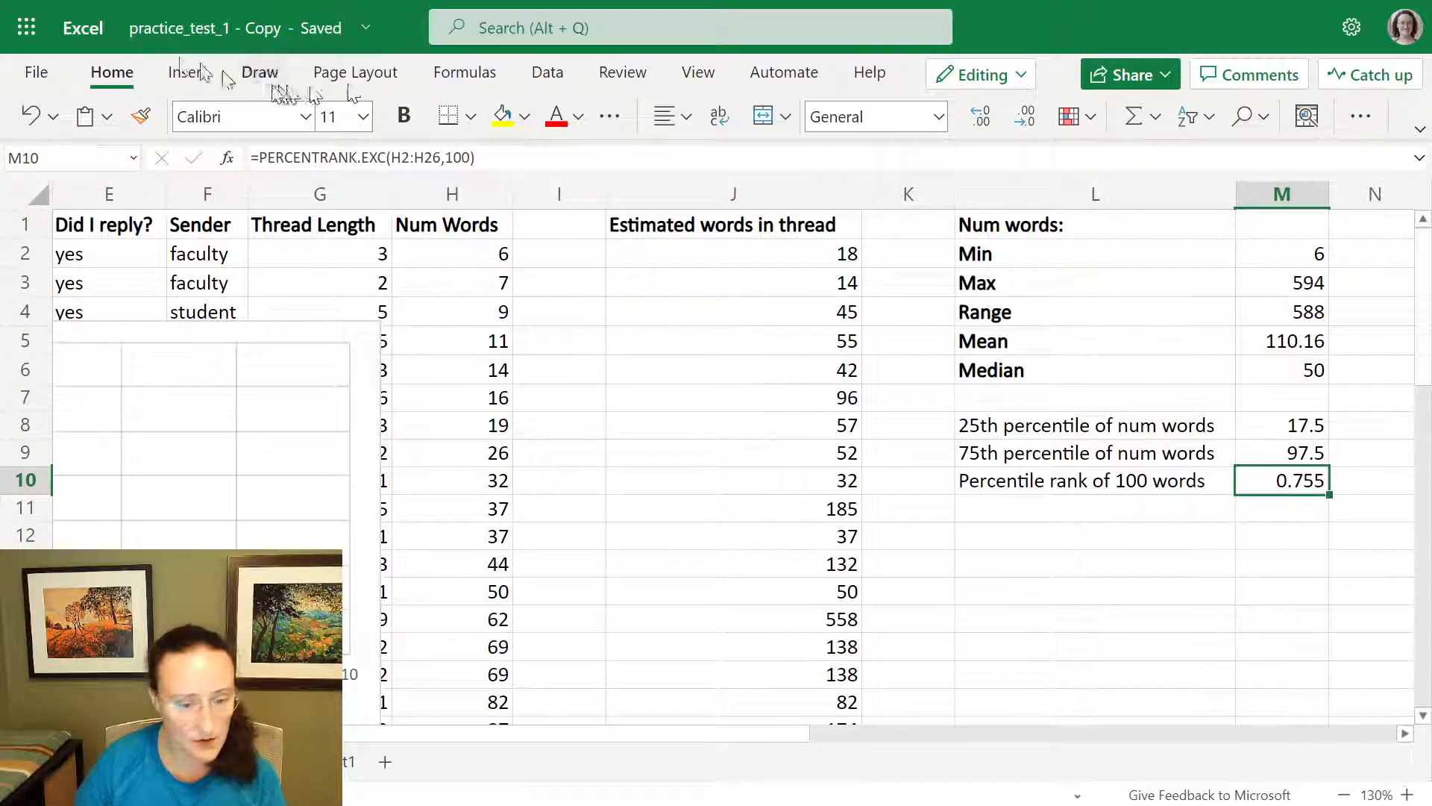
left_click(938, 117)
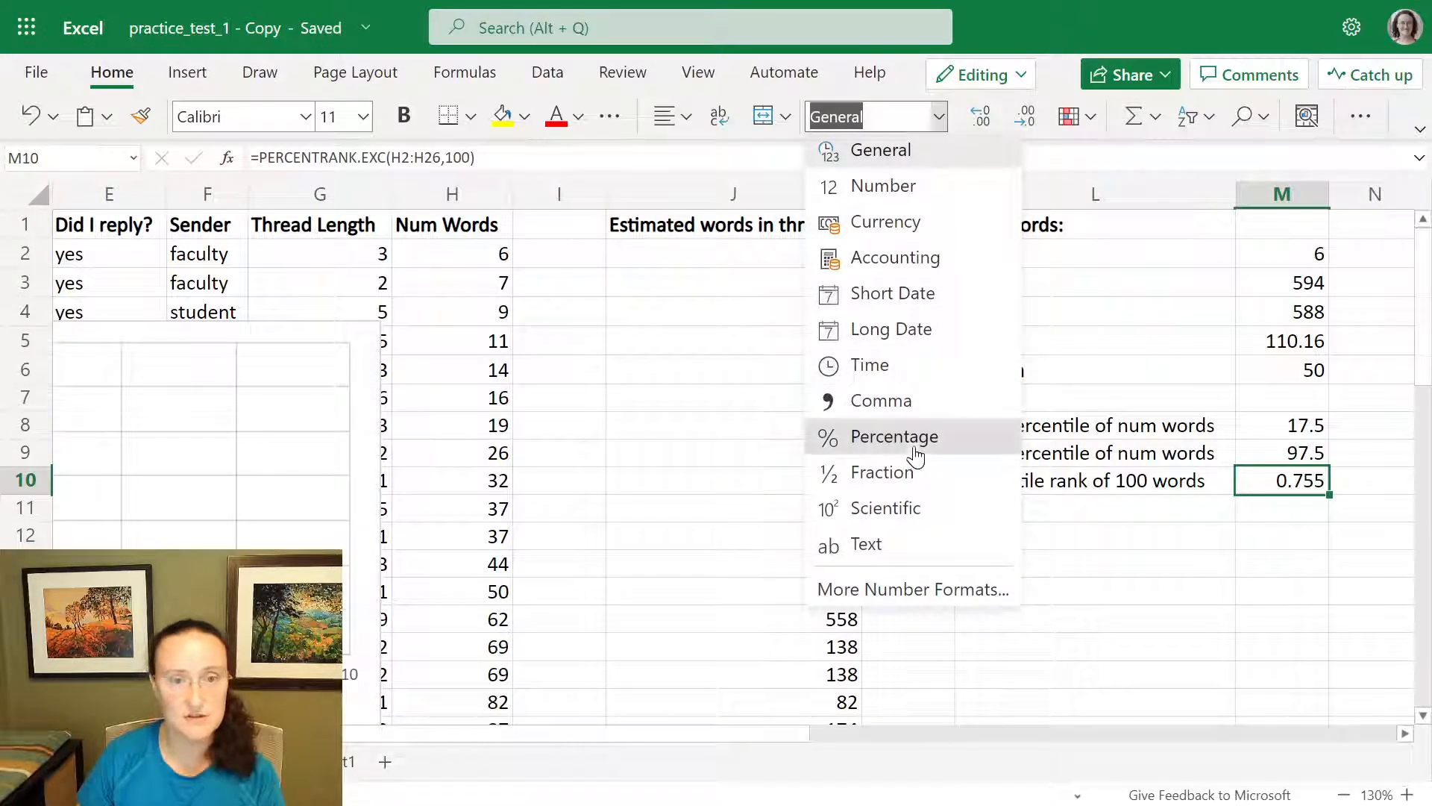
left_click(916, 456)
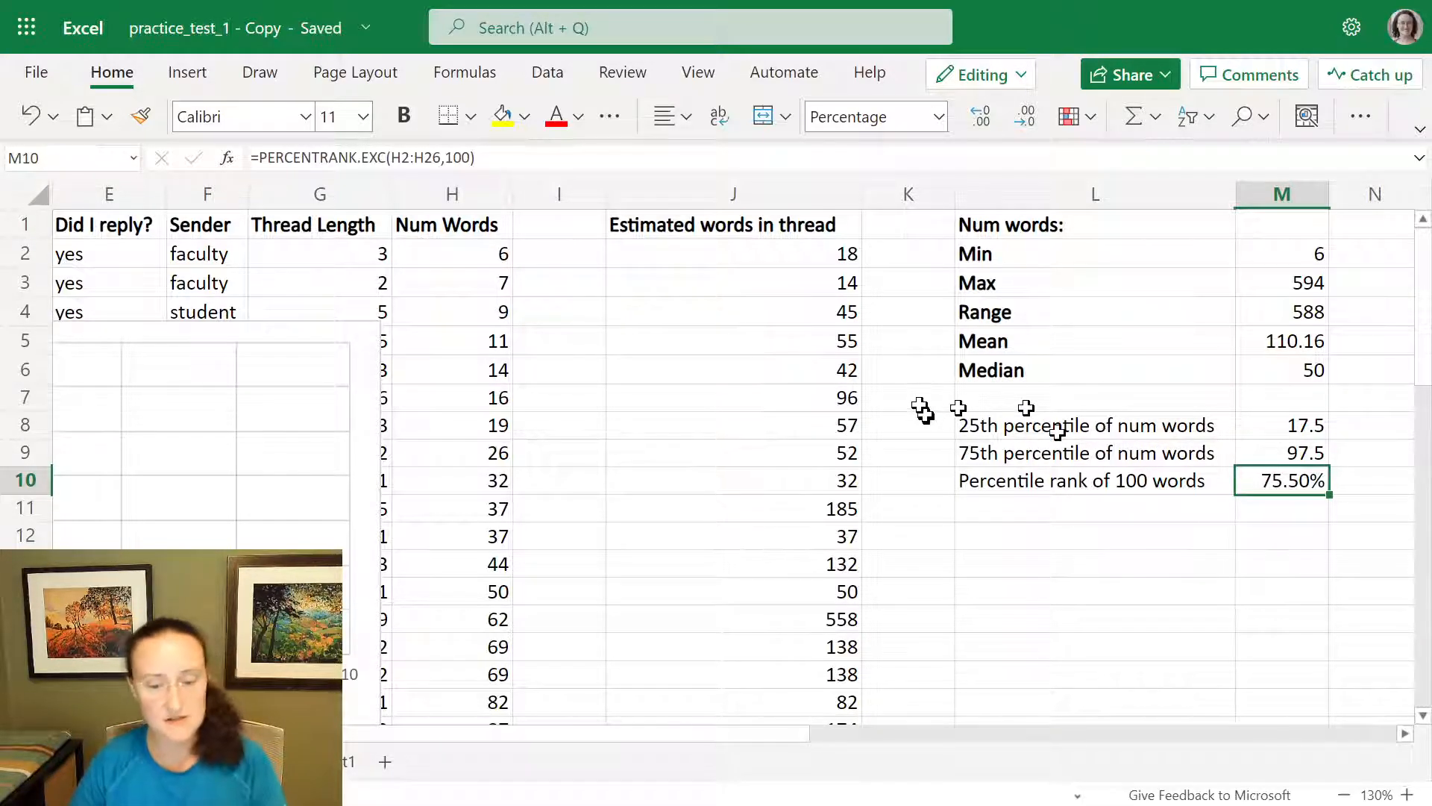
Insert a box and whisker chart from the Num Words data in column H.
left_click(464, 198)
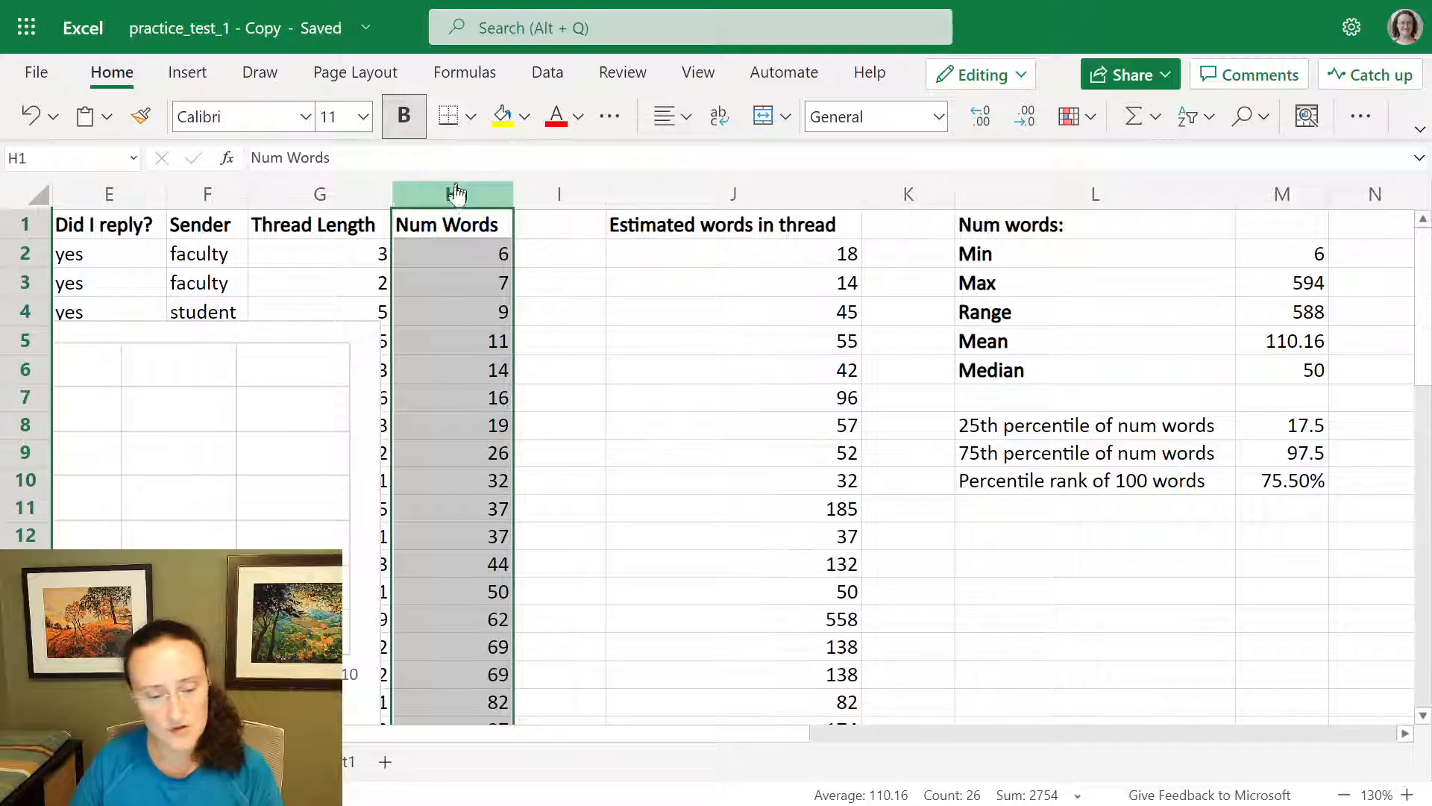
left_click(188, 72)
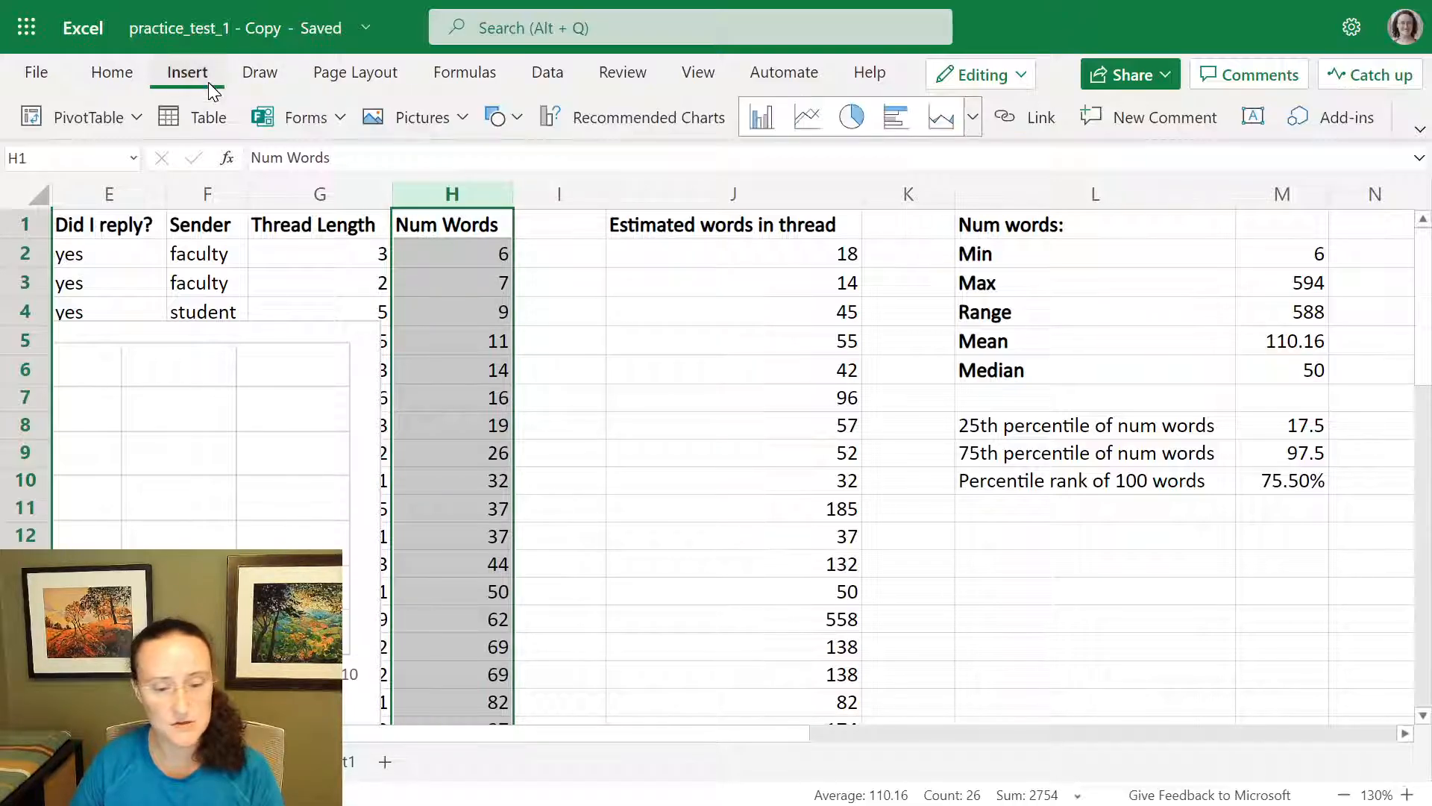
left_click(972, 122)
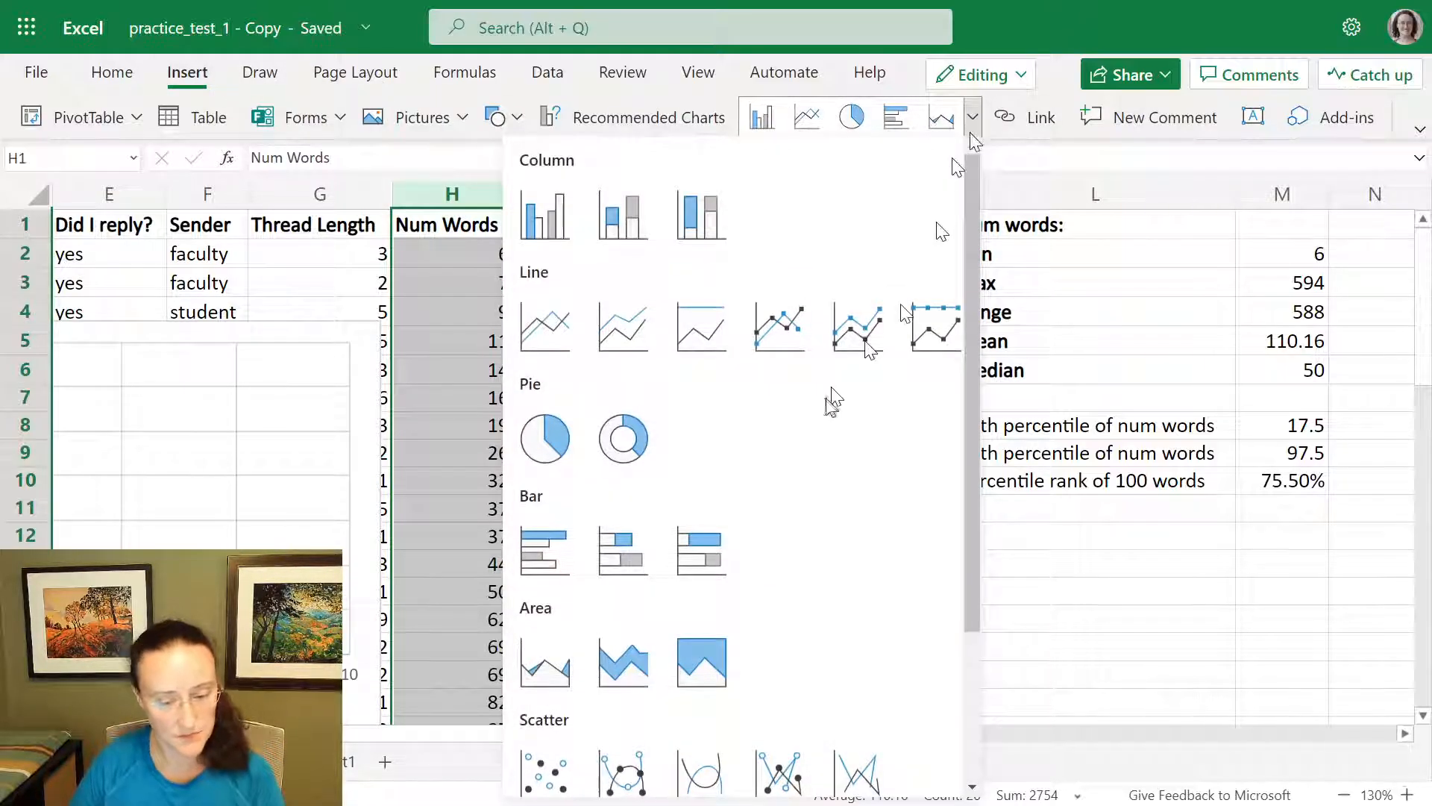
scroll(828, 418, "down", 3)
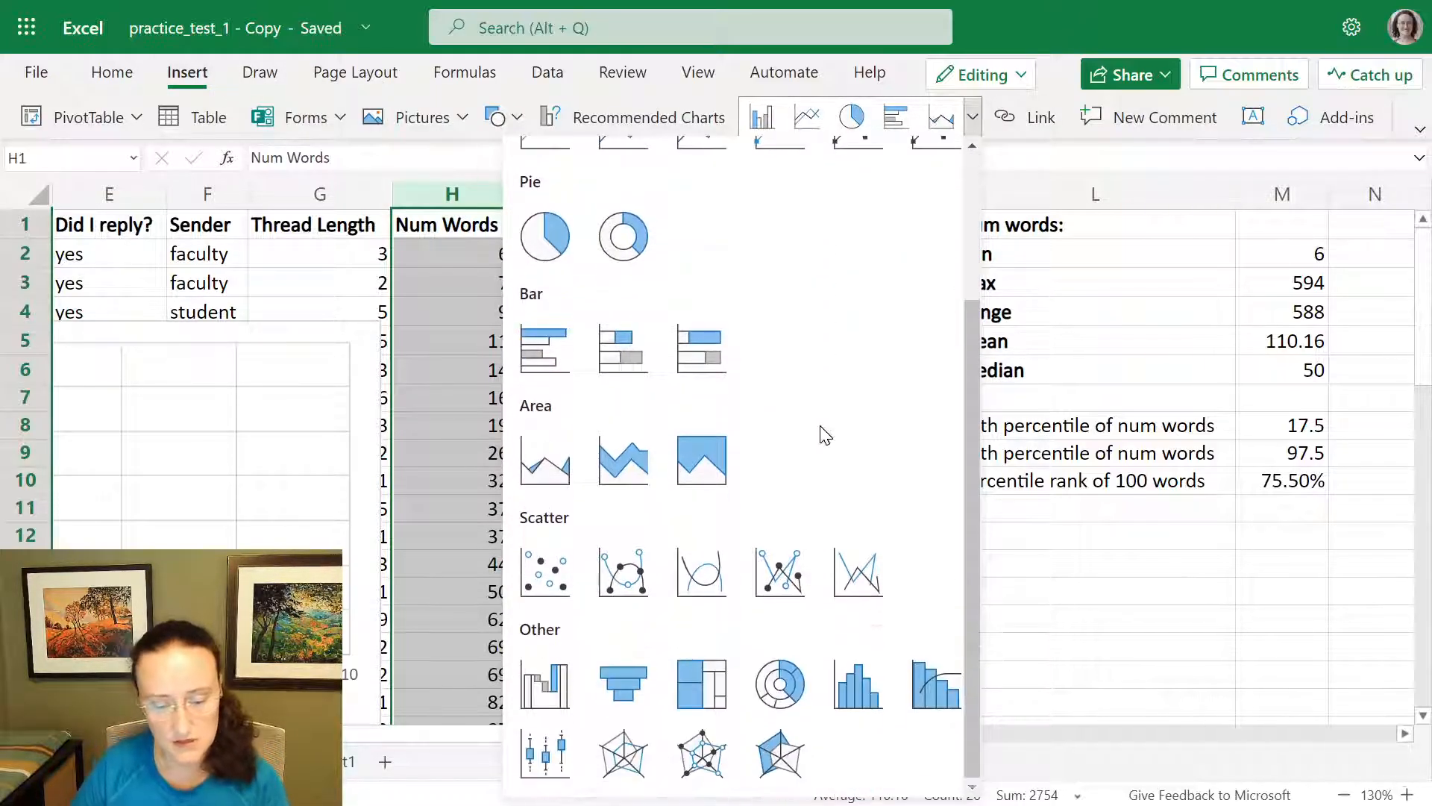
left_click(564, 765)
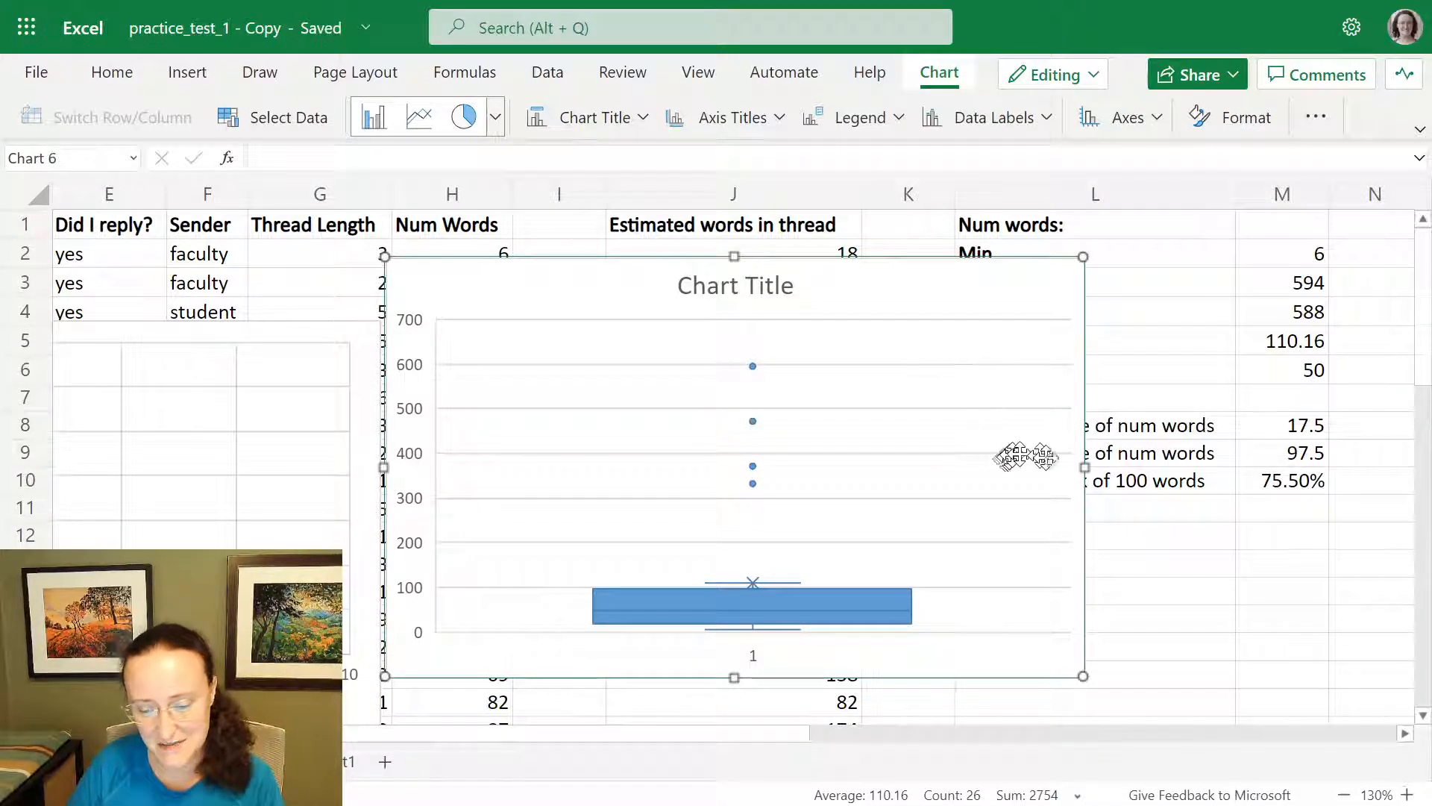
Make the box and whisker chart narrower and taller, and move it beside the Num Words column, over column J.
left_click_drag(1087, 468, 682, 505)
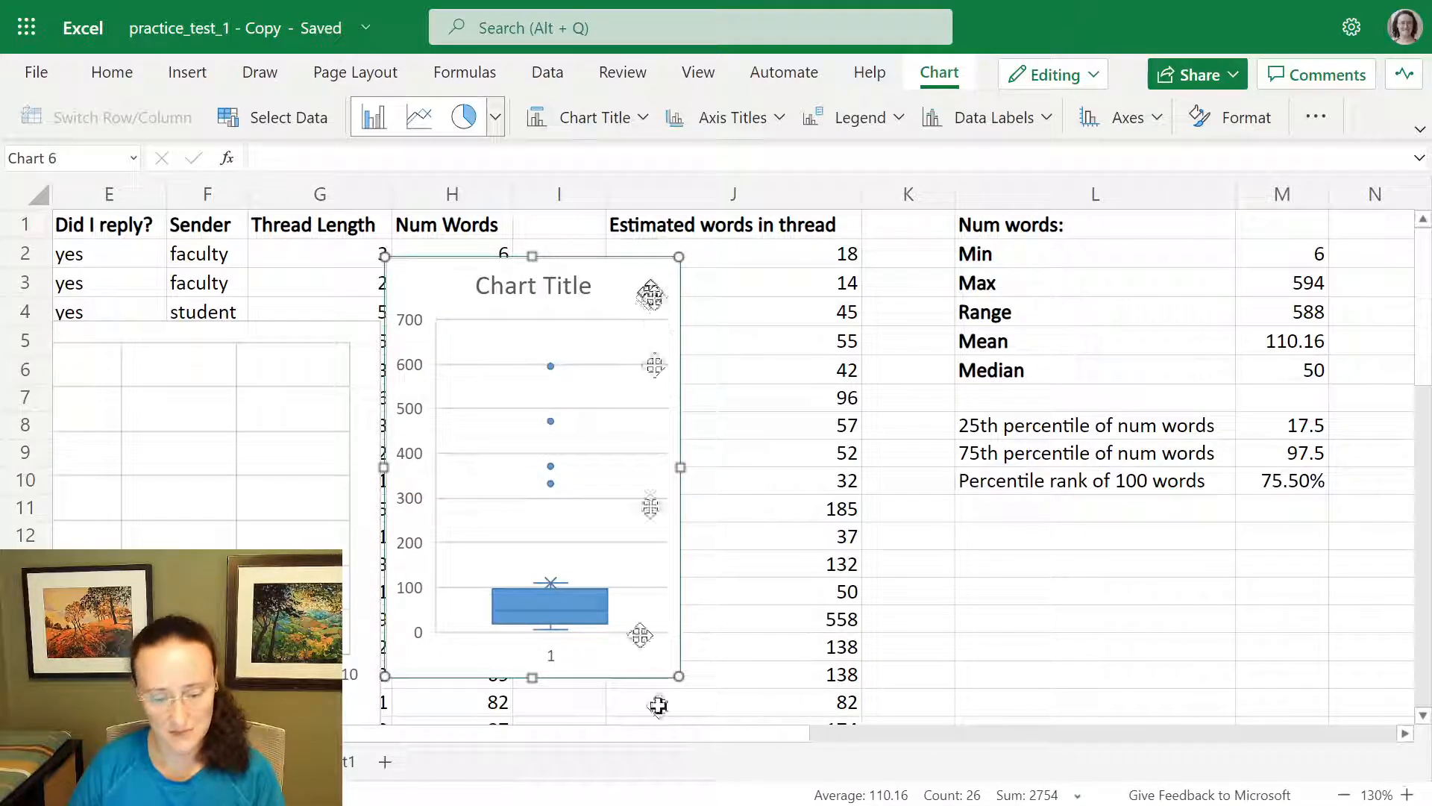
left_click_drag(532, 675, 534, 722)
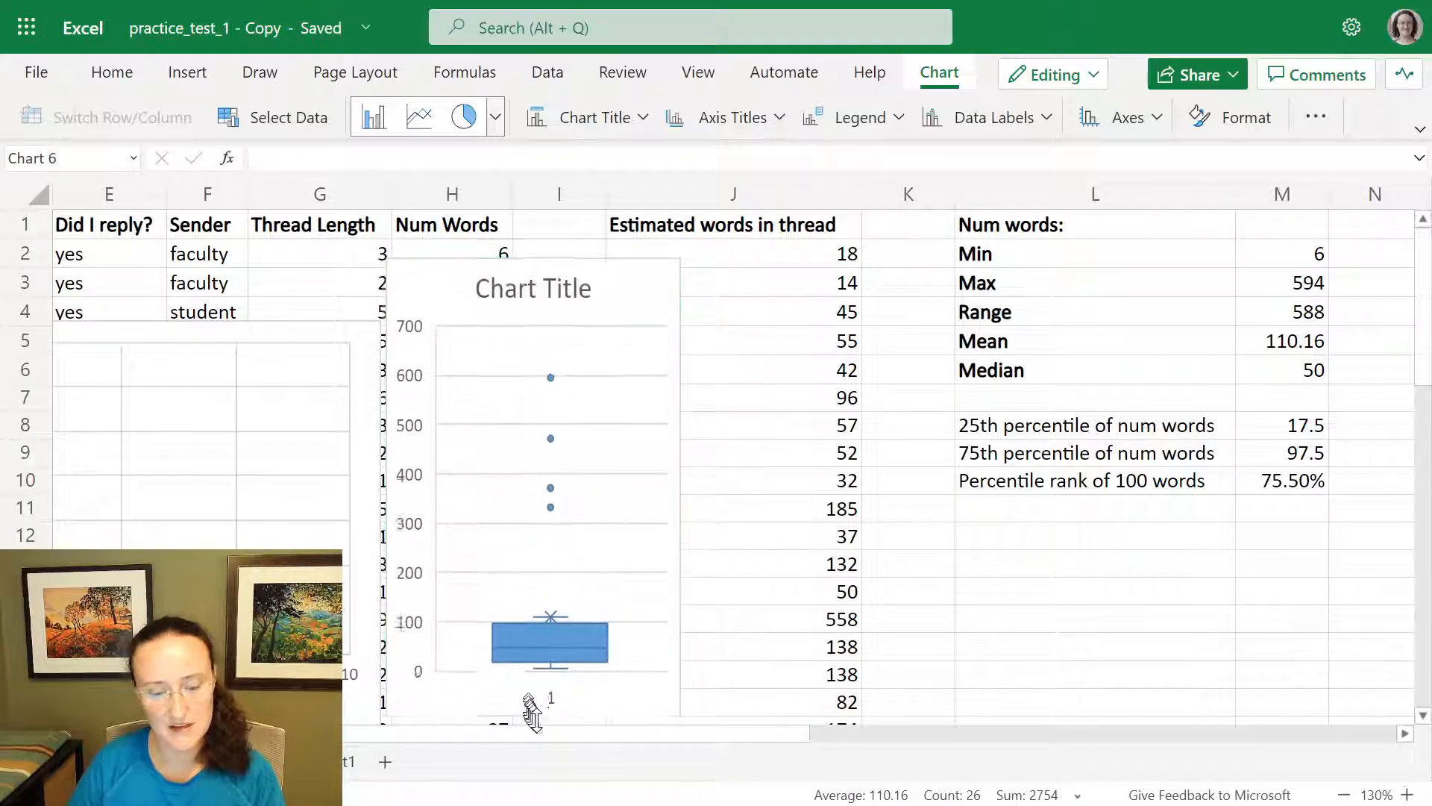
left_click_drag(649, 293, 843, 261)
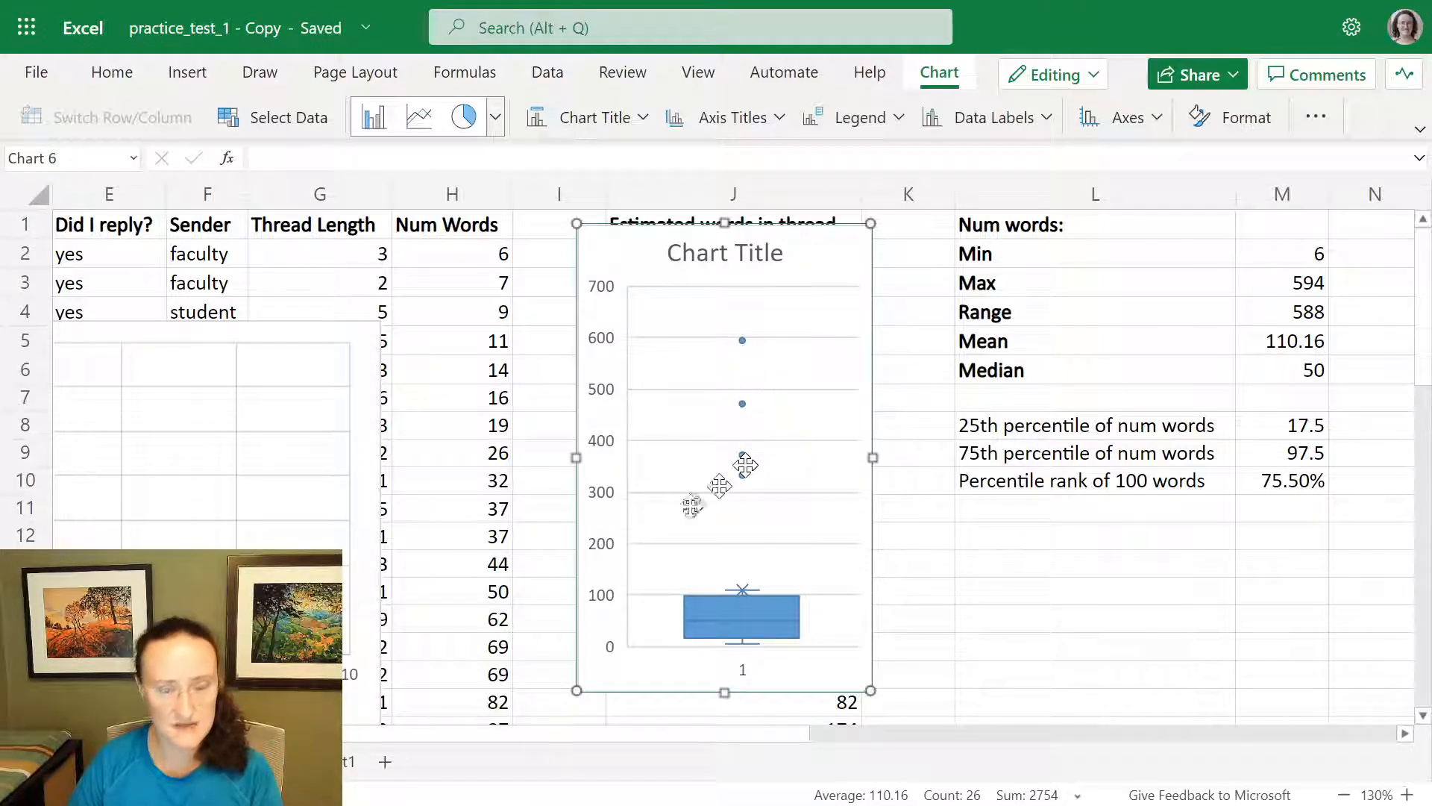
Examine the four largest Num Words values in H23:H26 and compare them with the outlier points in the box plot.
scroll(506, 462, "down", 2)
scroll(506, 462, "down", 3)
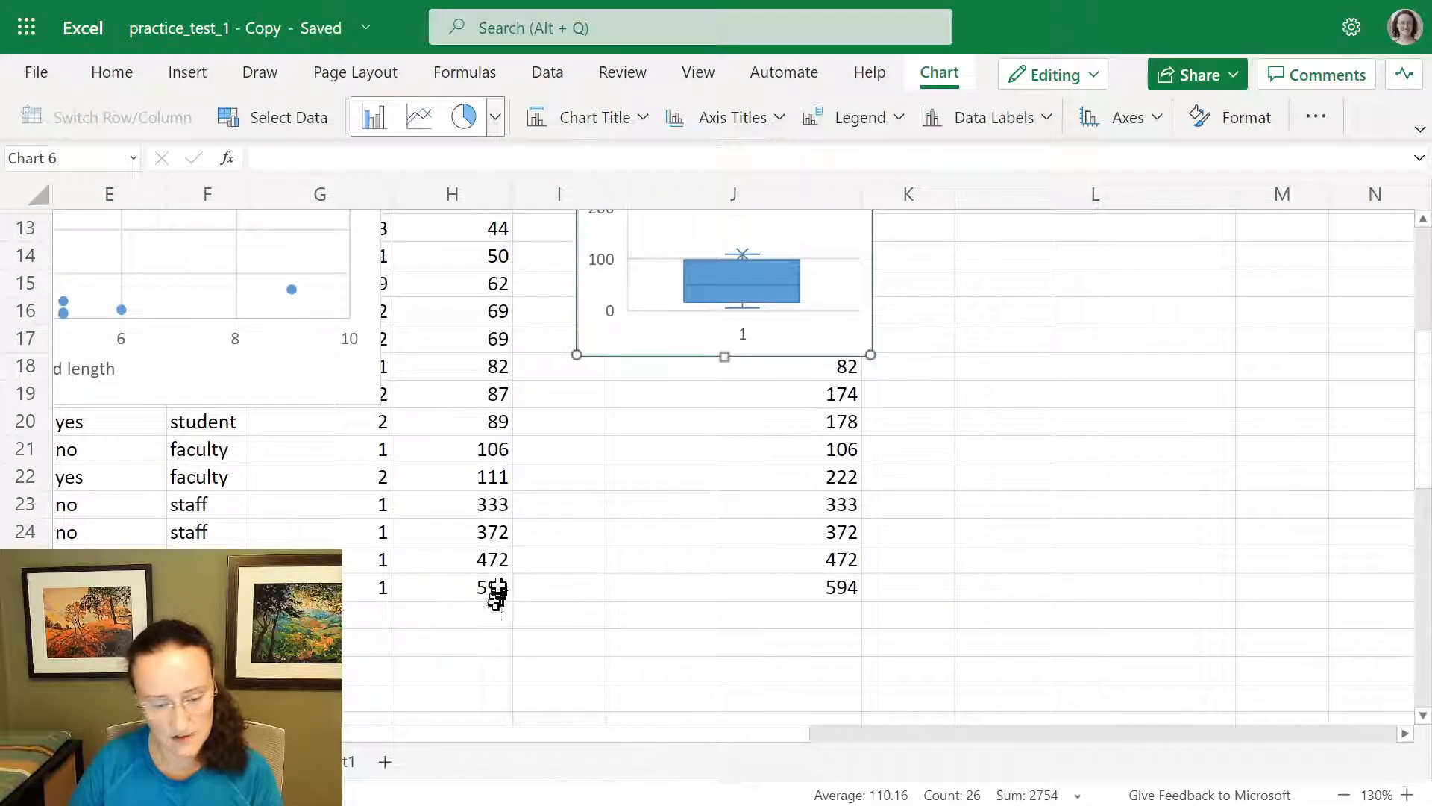
left_click_drag(496, 589, 483, 502)
scroll(924, 502, "up", 4)
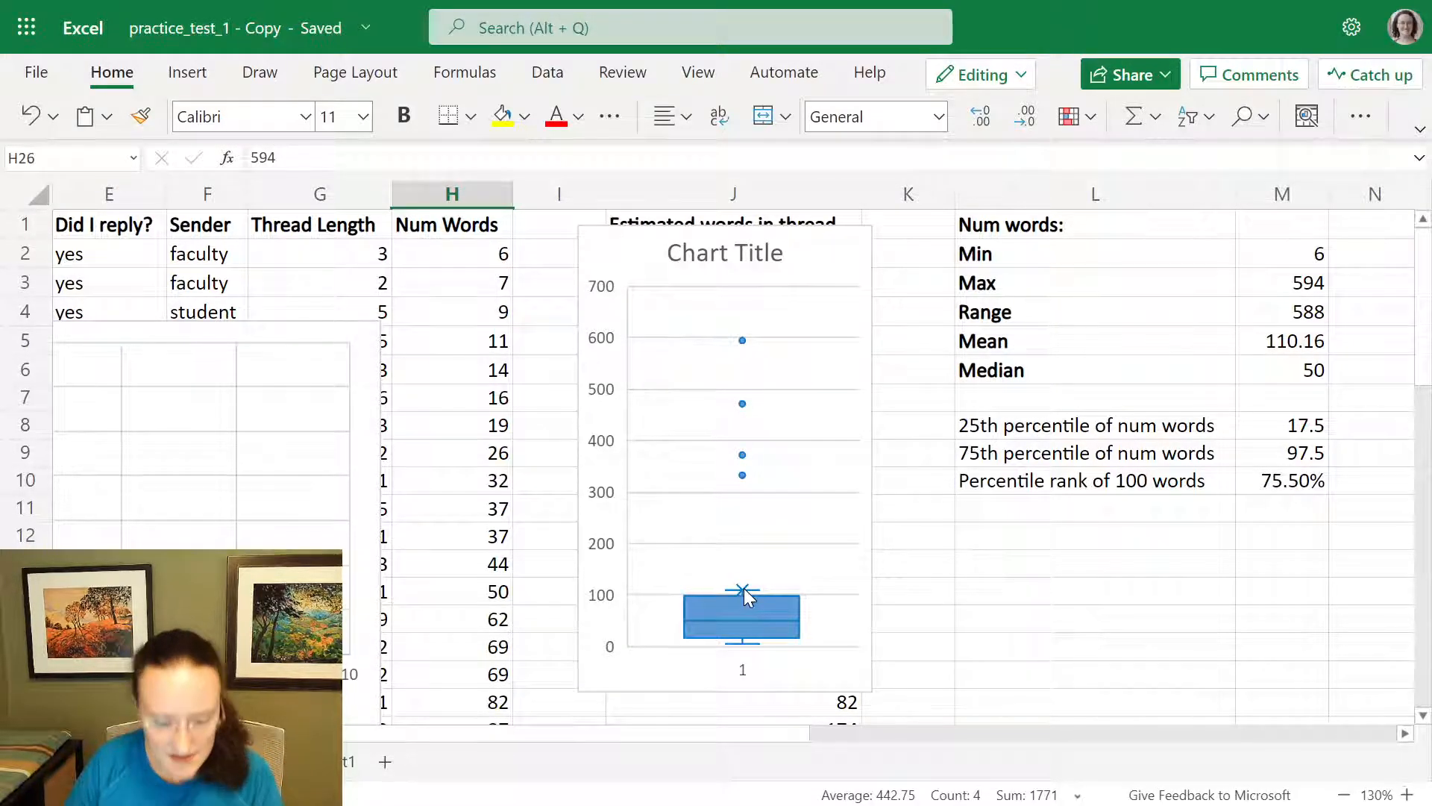
Increase the height of the box and whisker chart by extending its lower edge.
left_click(834, 661)
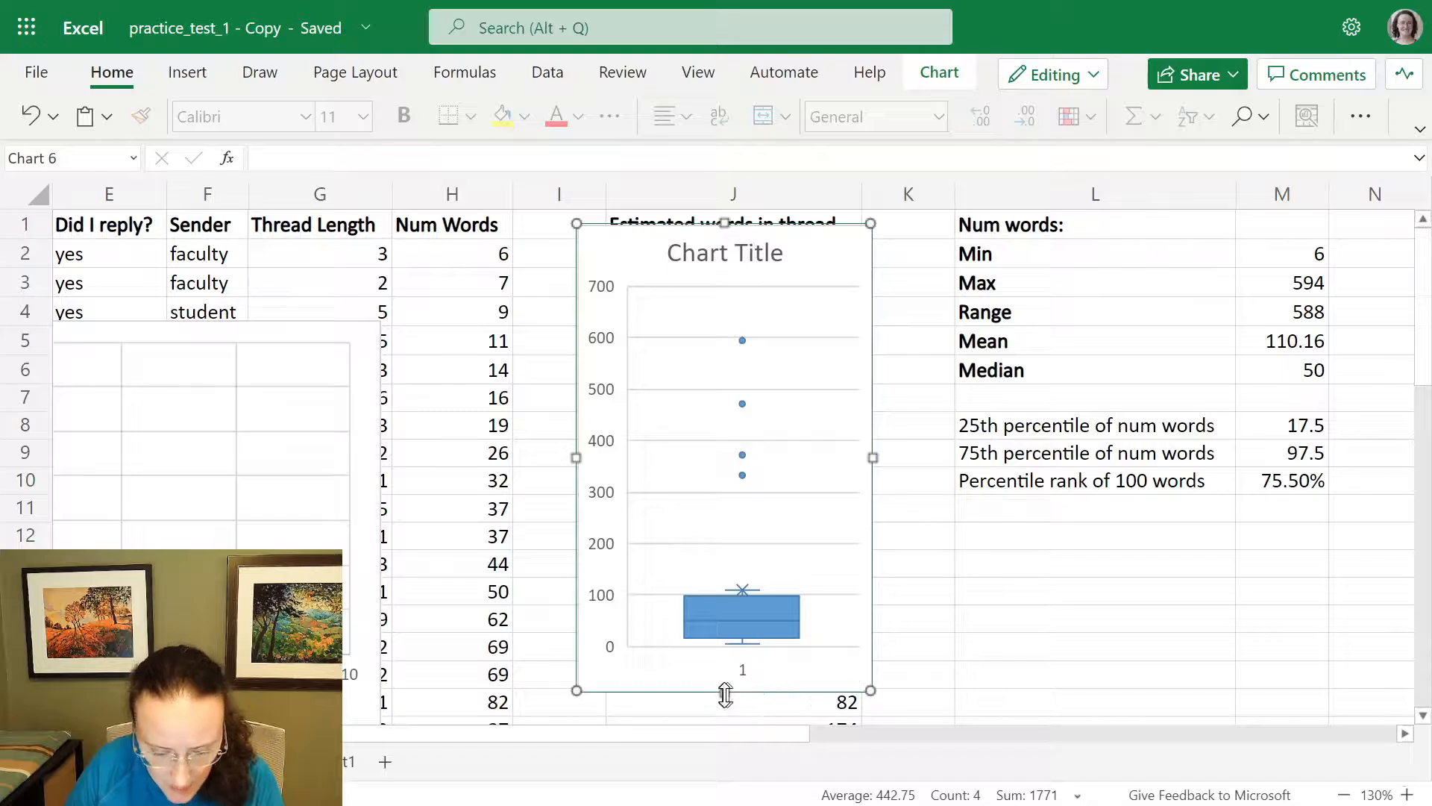
left_click_drag(723, 681, 723, 757)
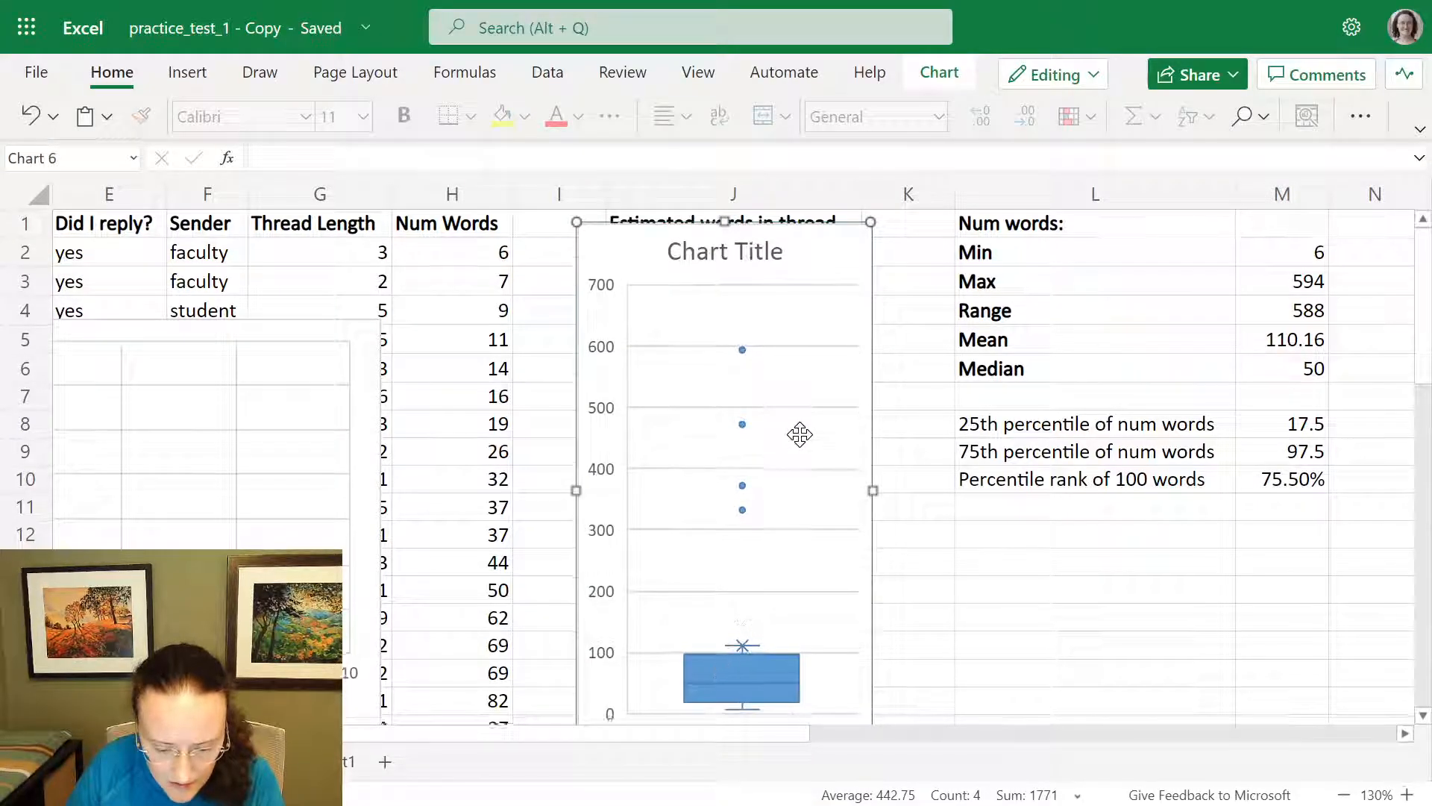
Examine the X marker in the box and whisker chart and compare it with the Num Words mean in M5.
scroll(735, 448, "down", 2)
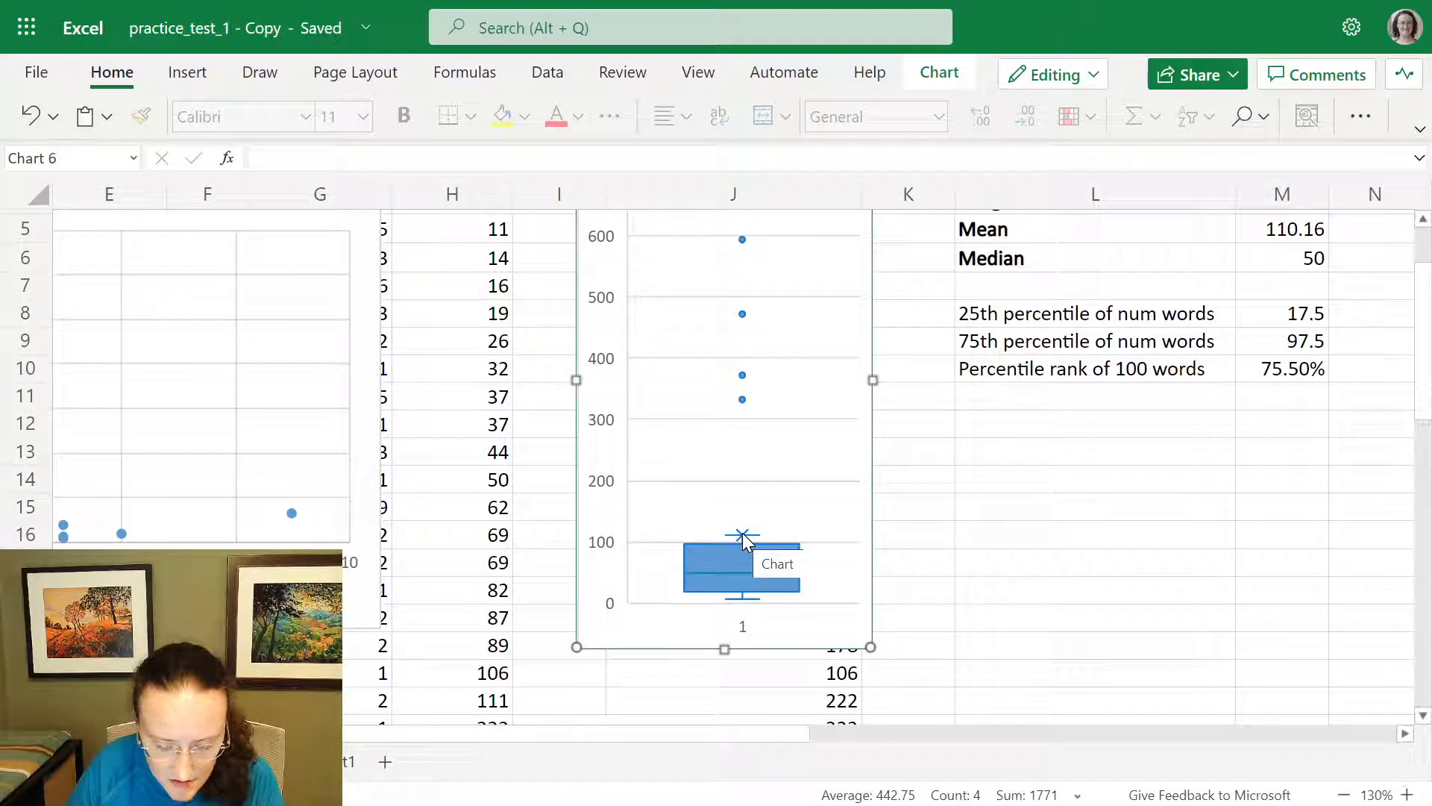
left_click(742, 539)
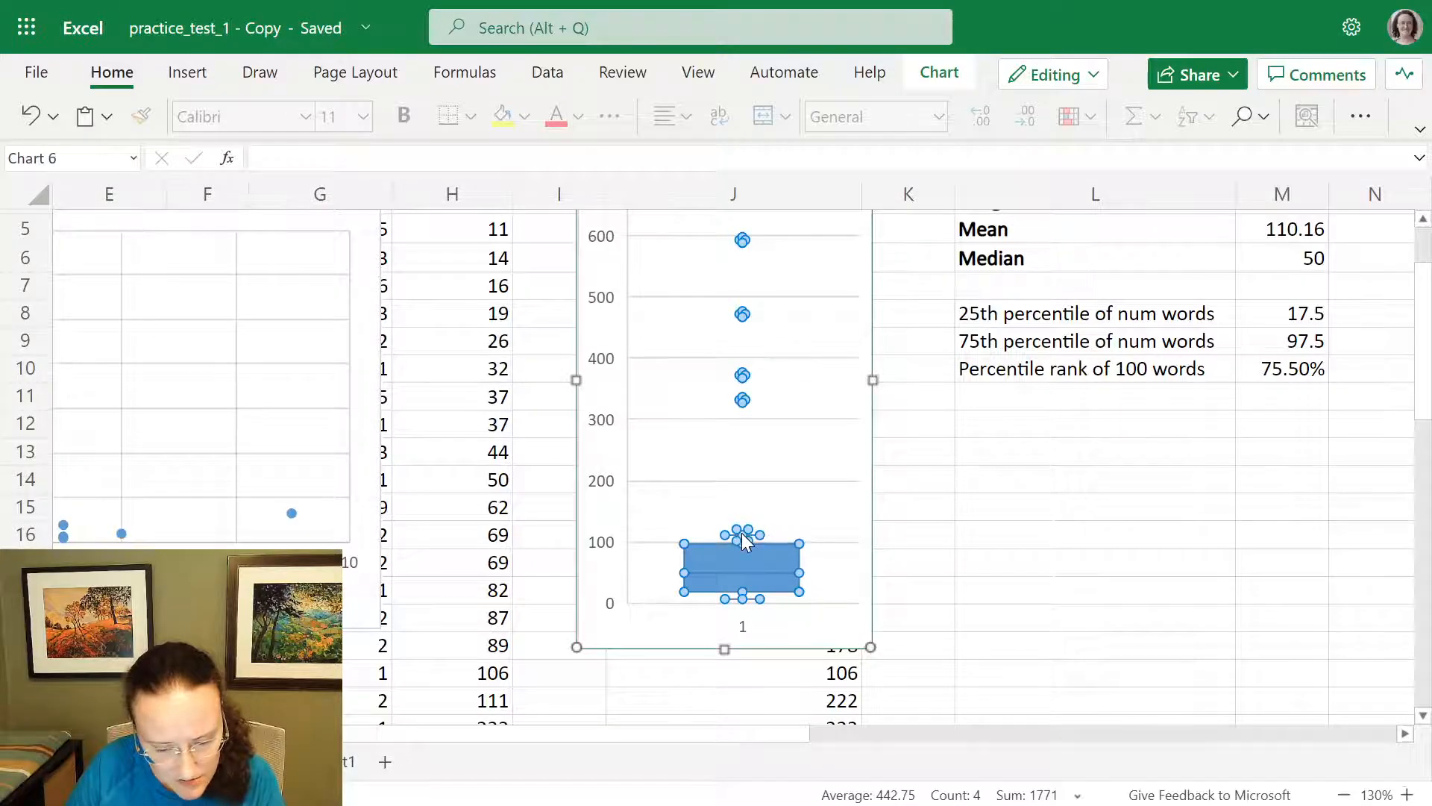
left_click(975, 536)
scroll(751, 590, "up", 3)
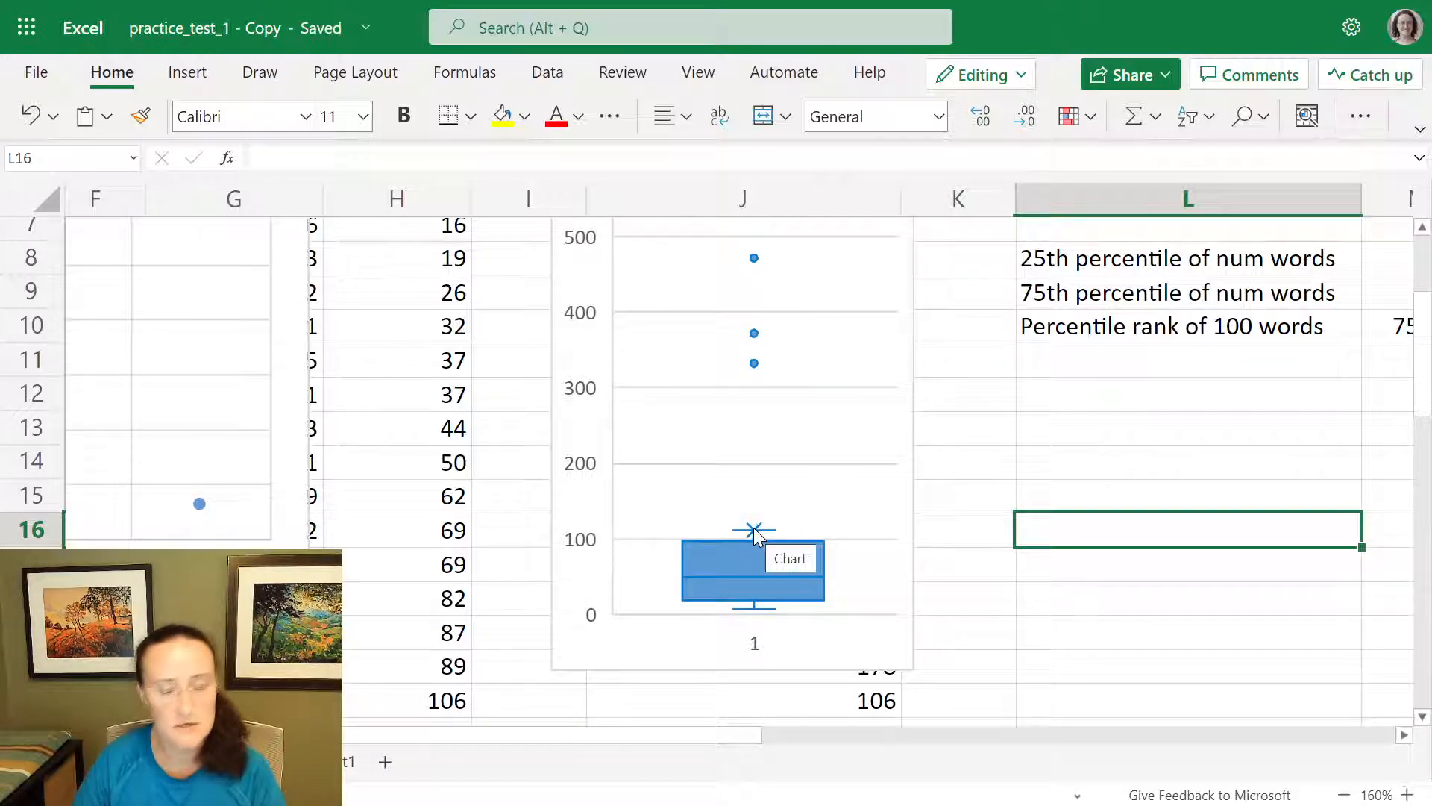
scroll(1008, 449, "up", 2)
scroll(1008, 450, "up", 1)
left_click(1407, 381)
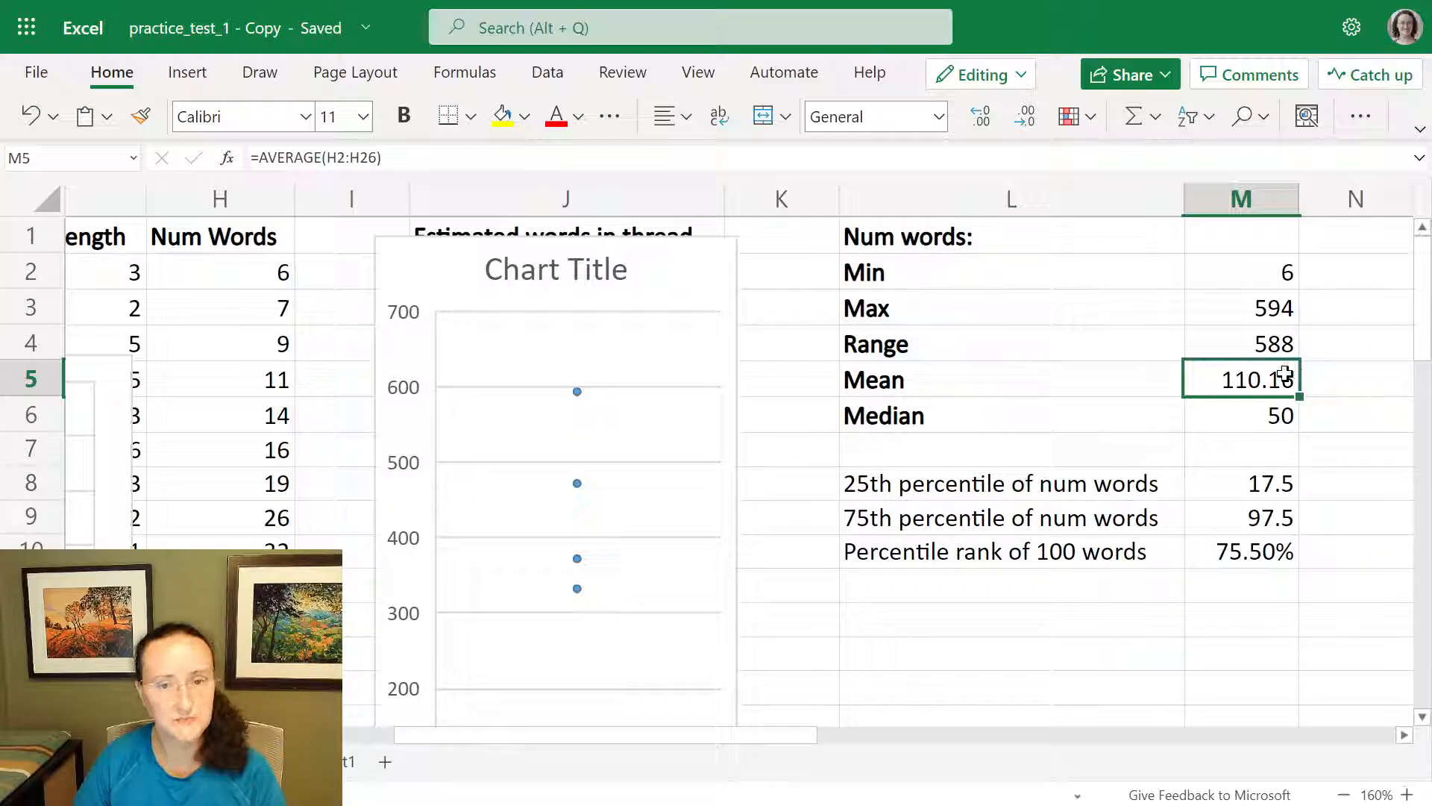
left_click(1285, 373)
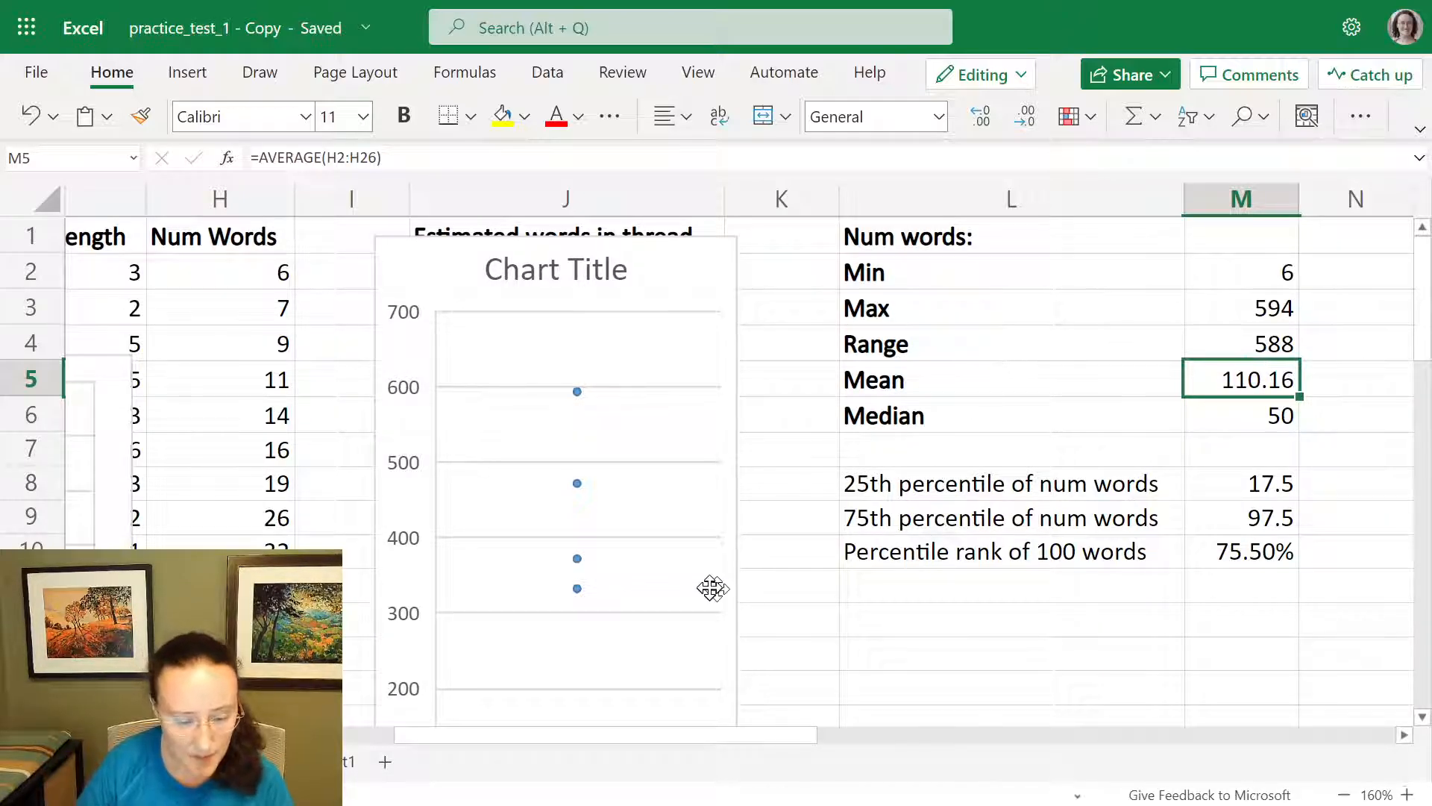
Review the lower part of the box plot and check the percentile rank formula for 100 words in M10.
scroll(708, 587, "down", 5)
scroll(701, 547, "up", 1)
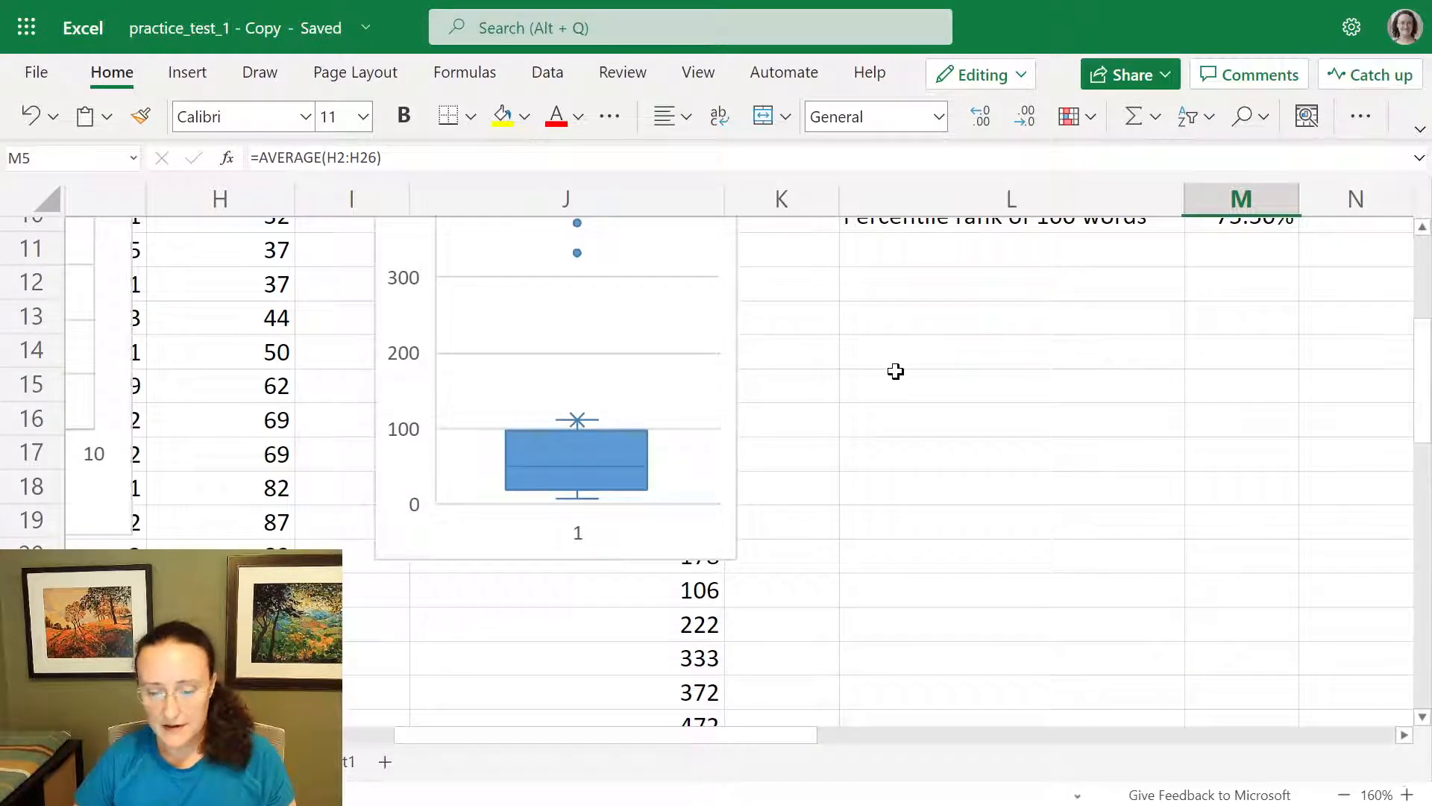
scroll(896, 371, "up", 3)
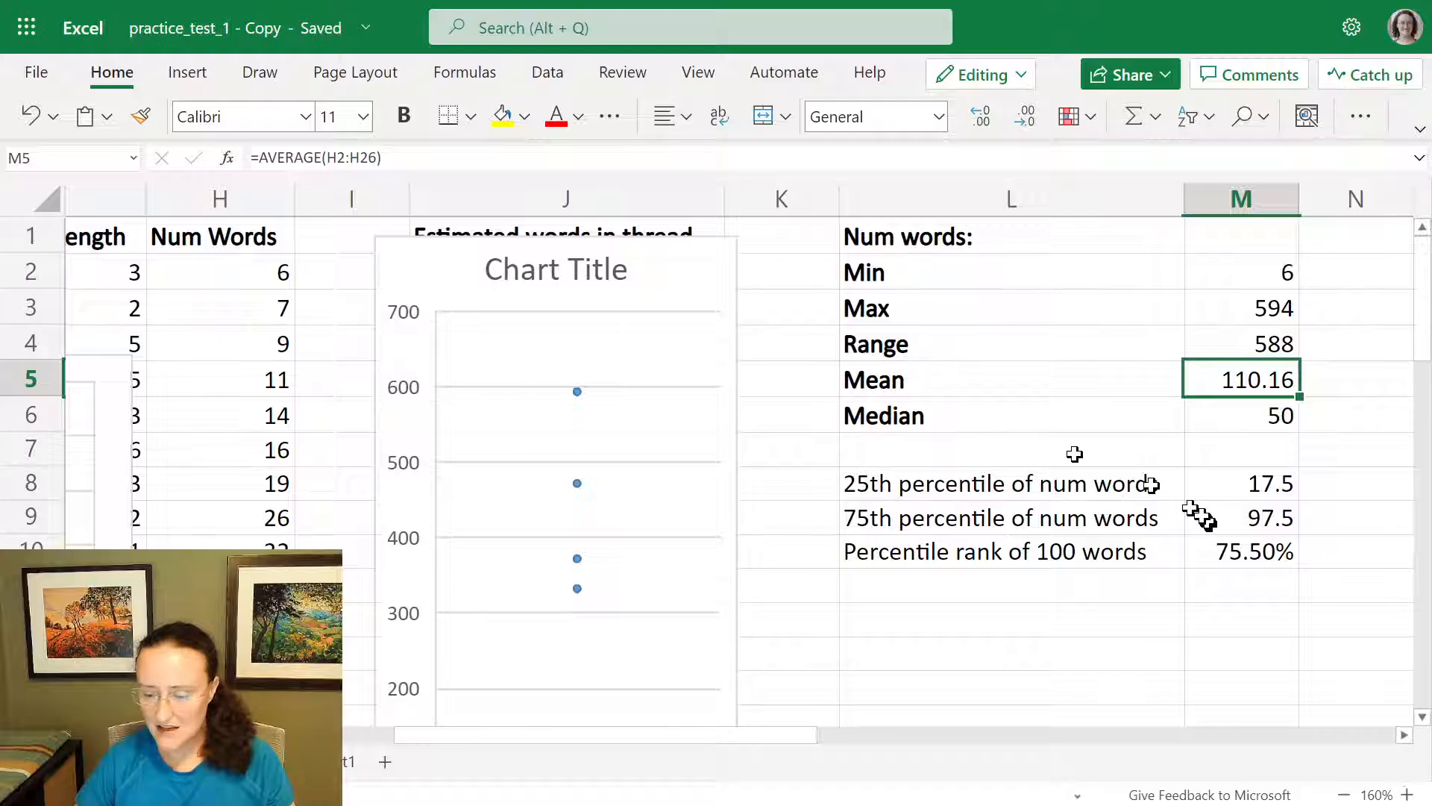
left_click(1254, 555)
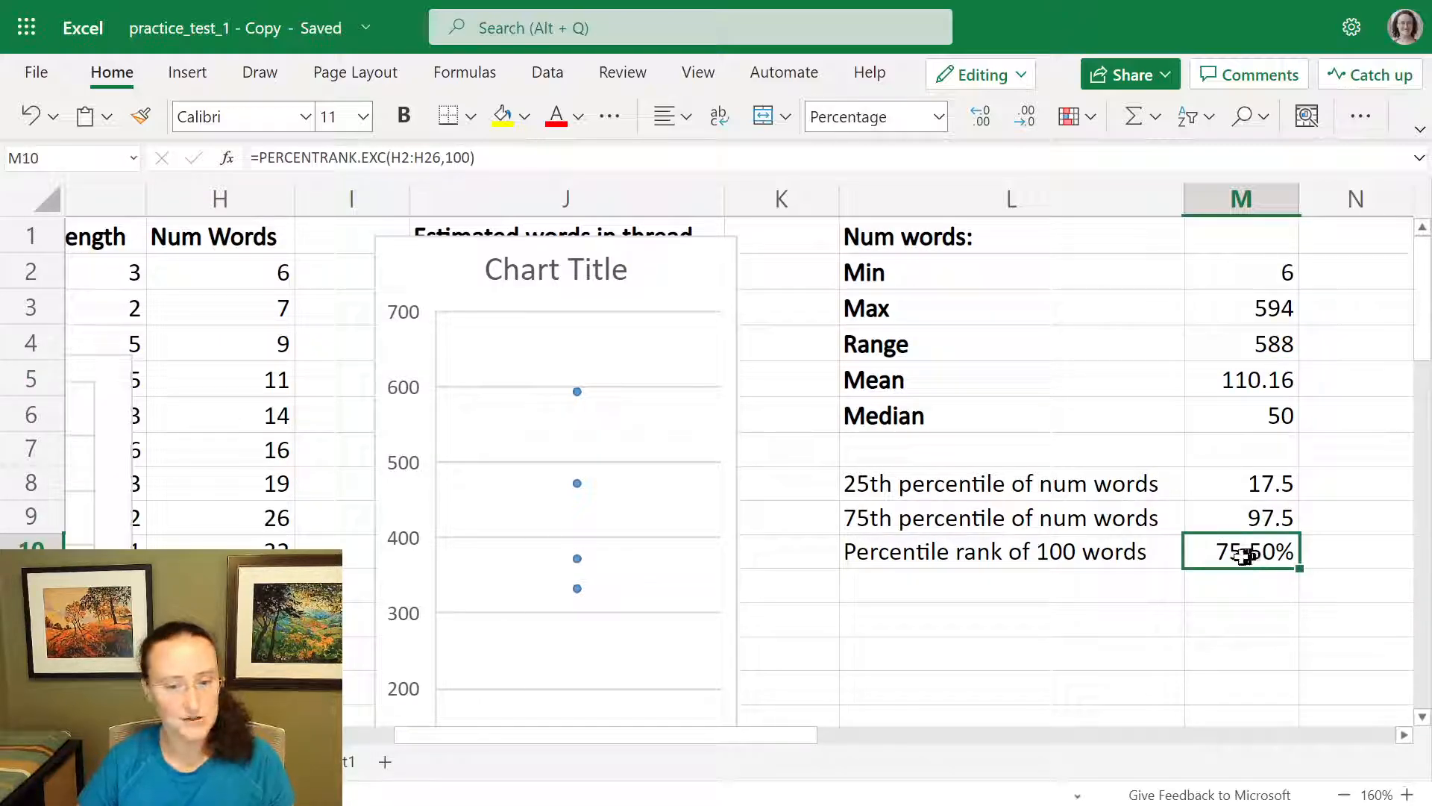